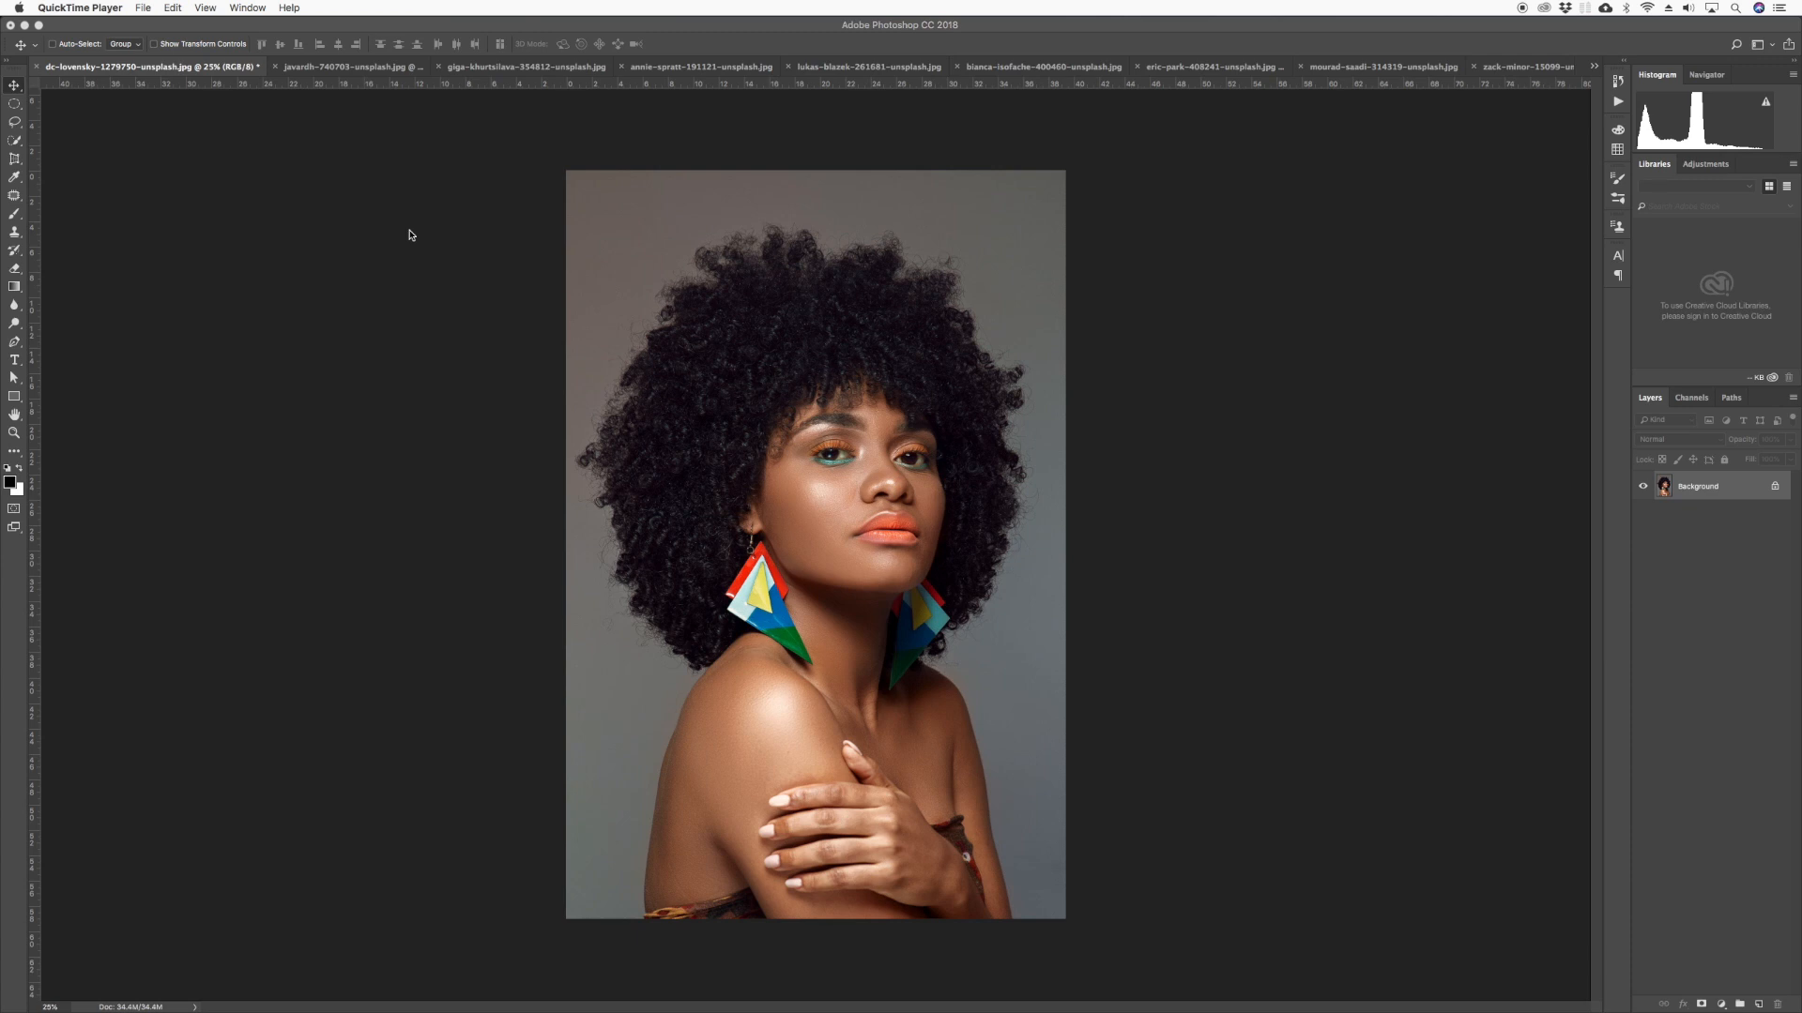
{"action": "left_click", "coordinate": [409, 235]}
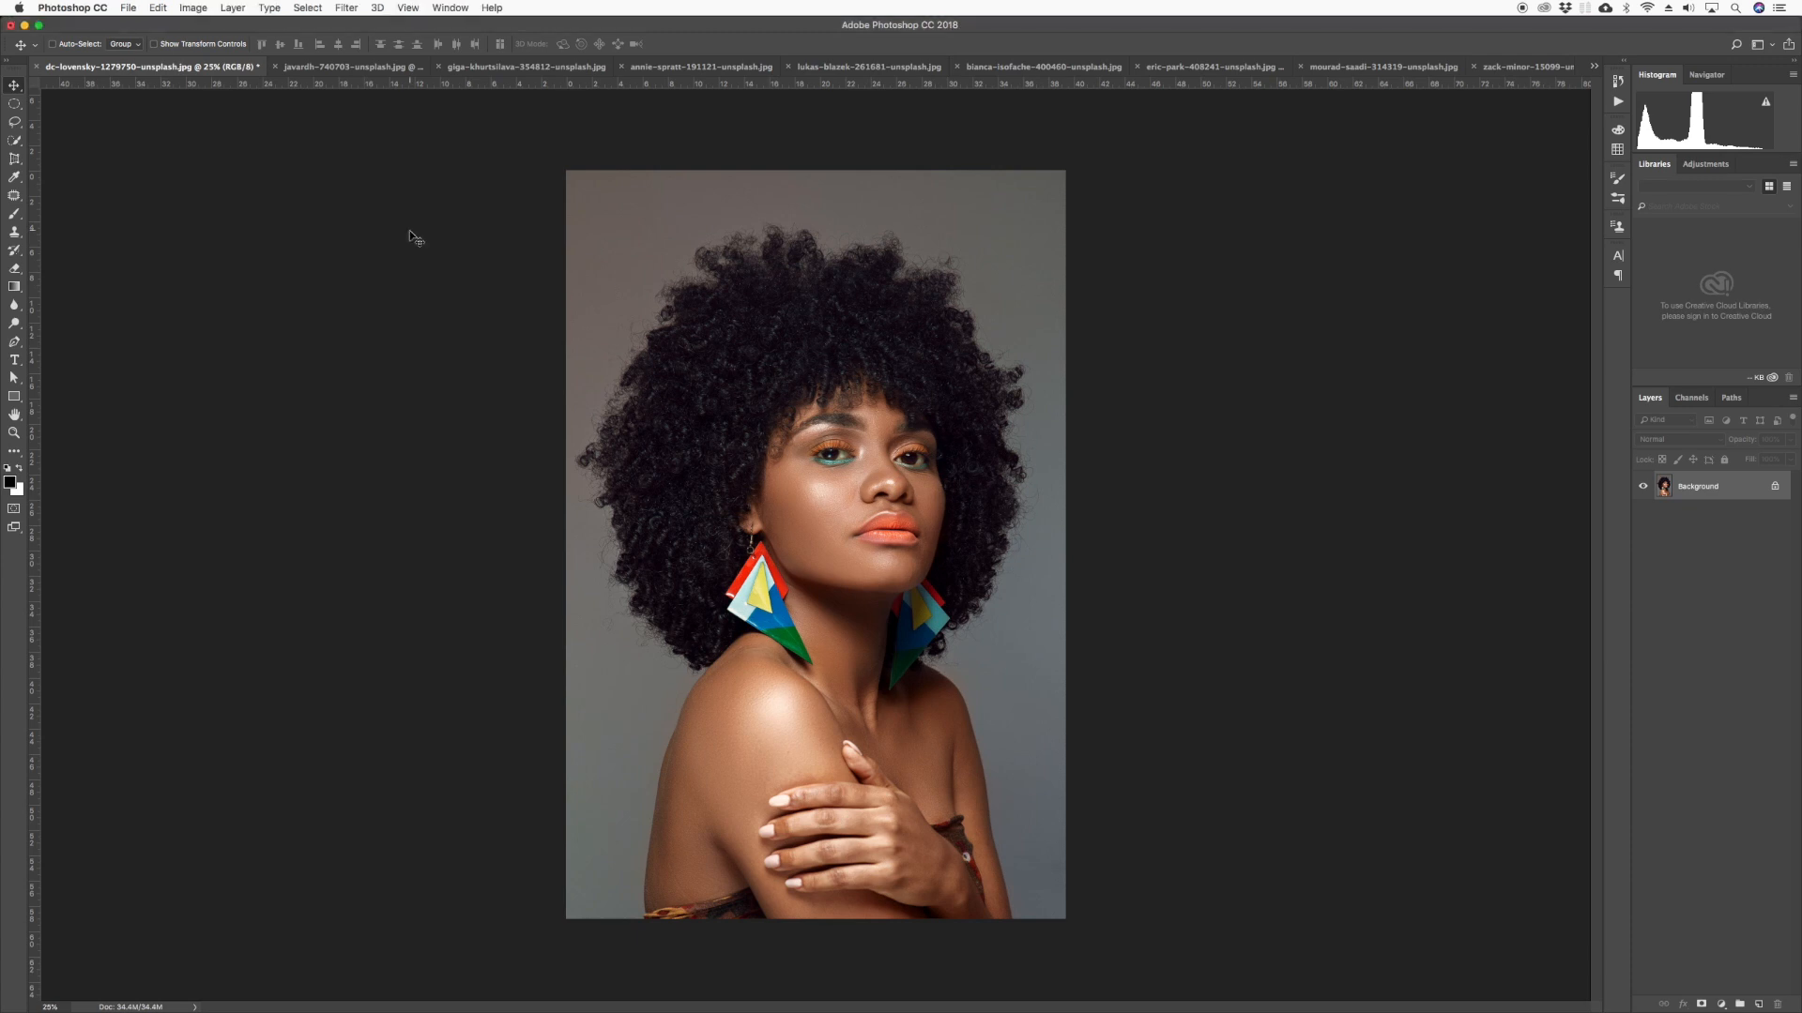
{"action": "key", "text": "super+equal"}
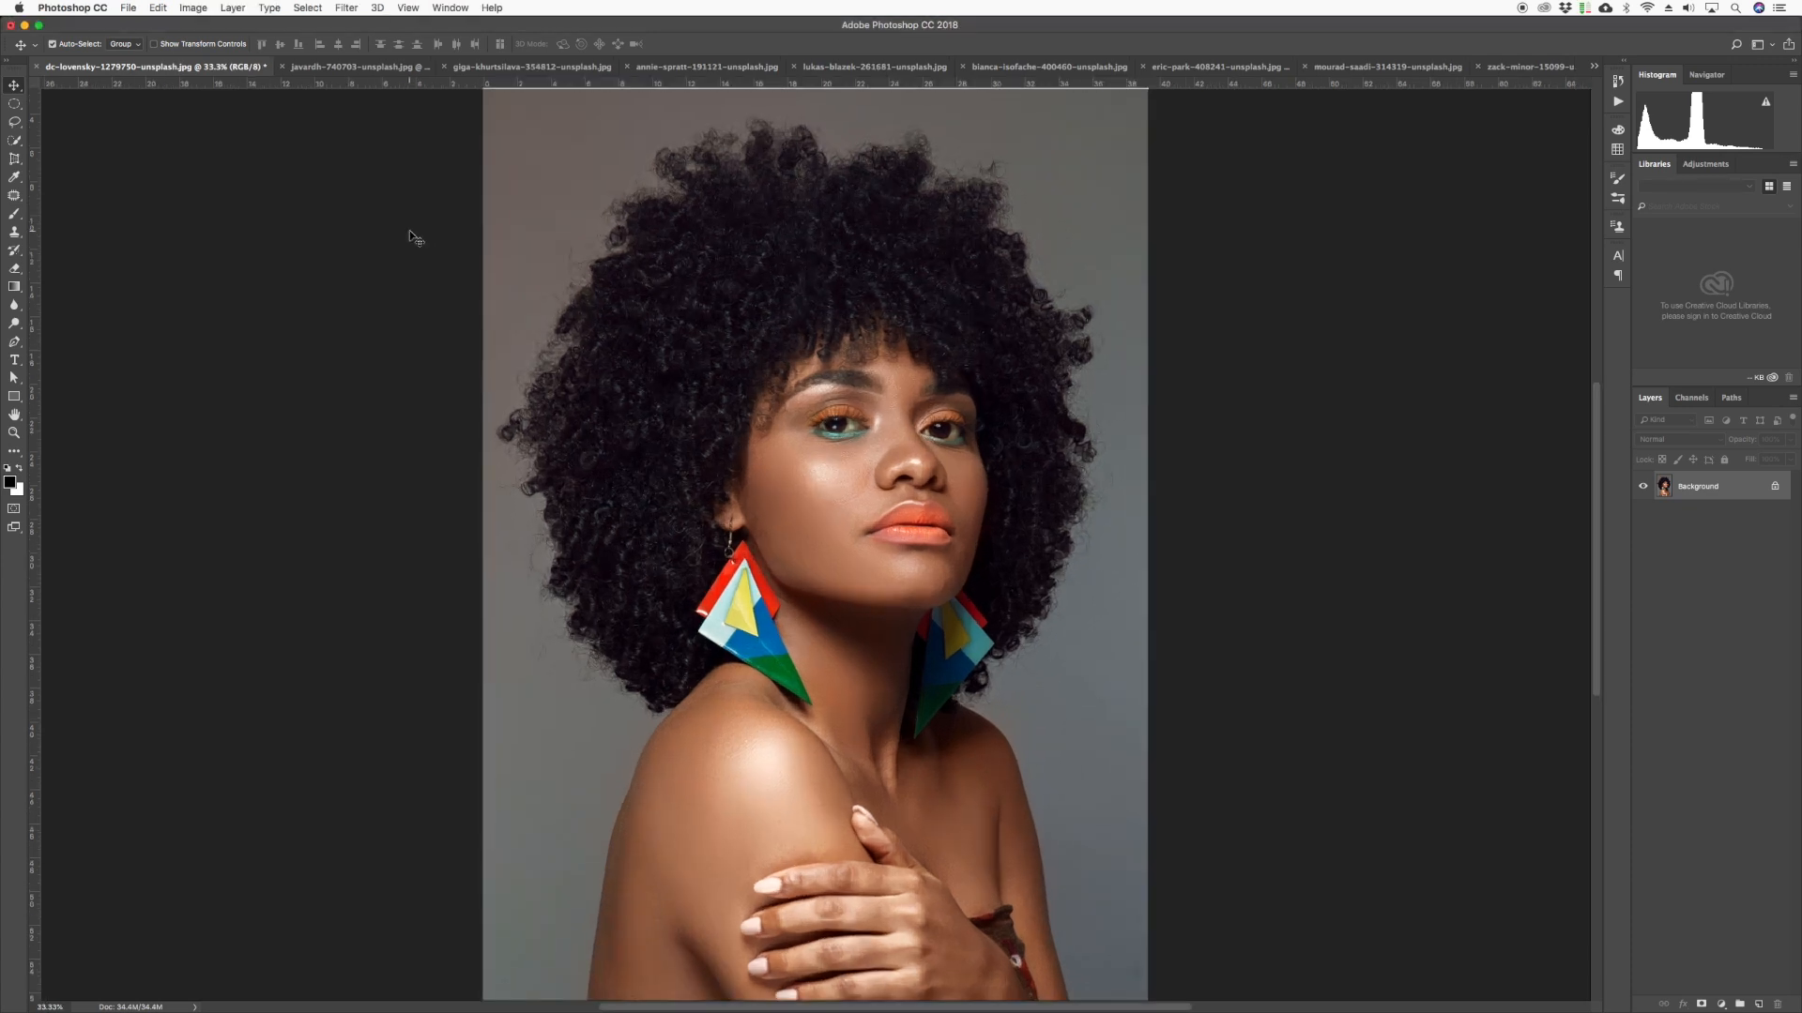
{"action": "key", "text": "super+equal"}
{"action": "key", "text": "super+minus"}
{"action": "key", "text": "super+minus"}
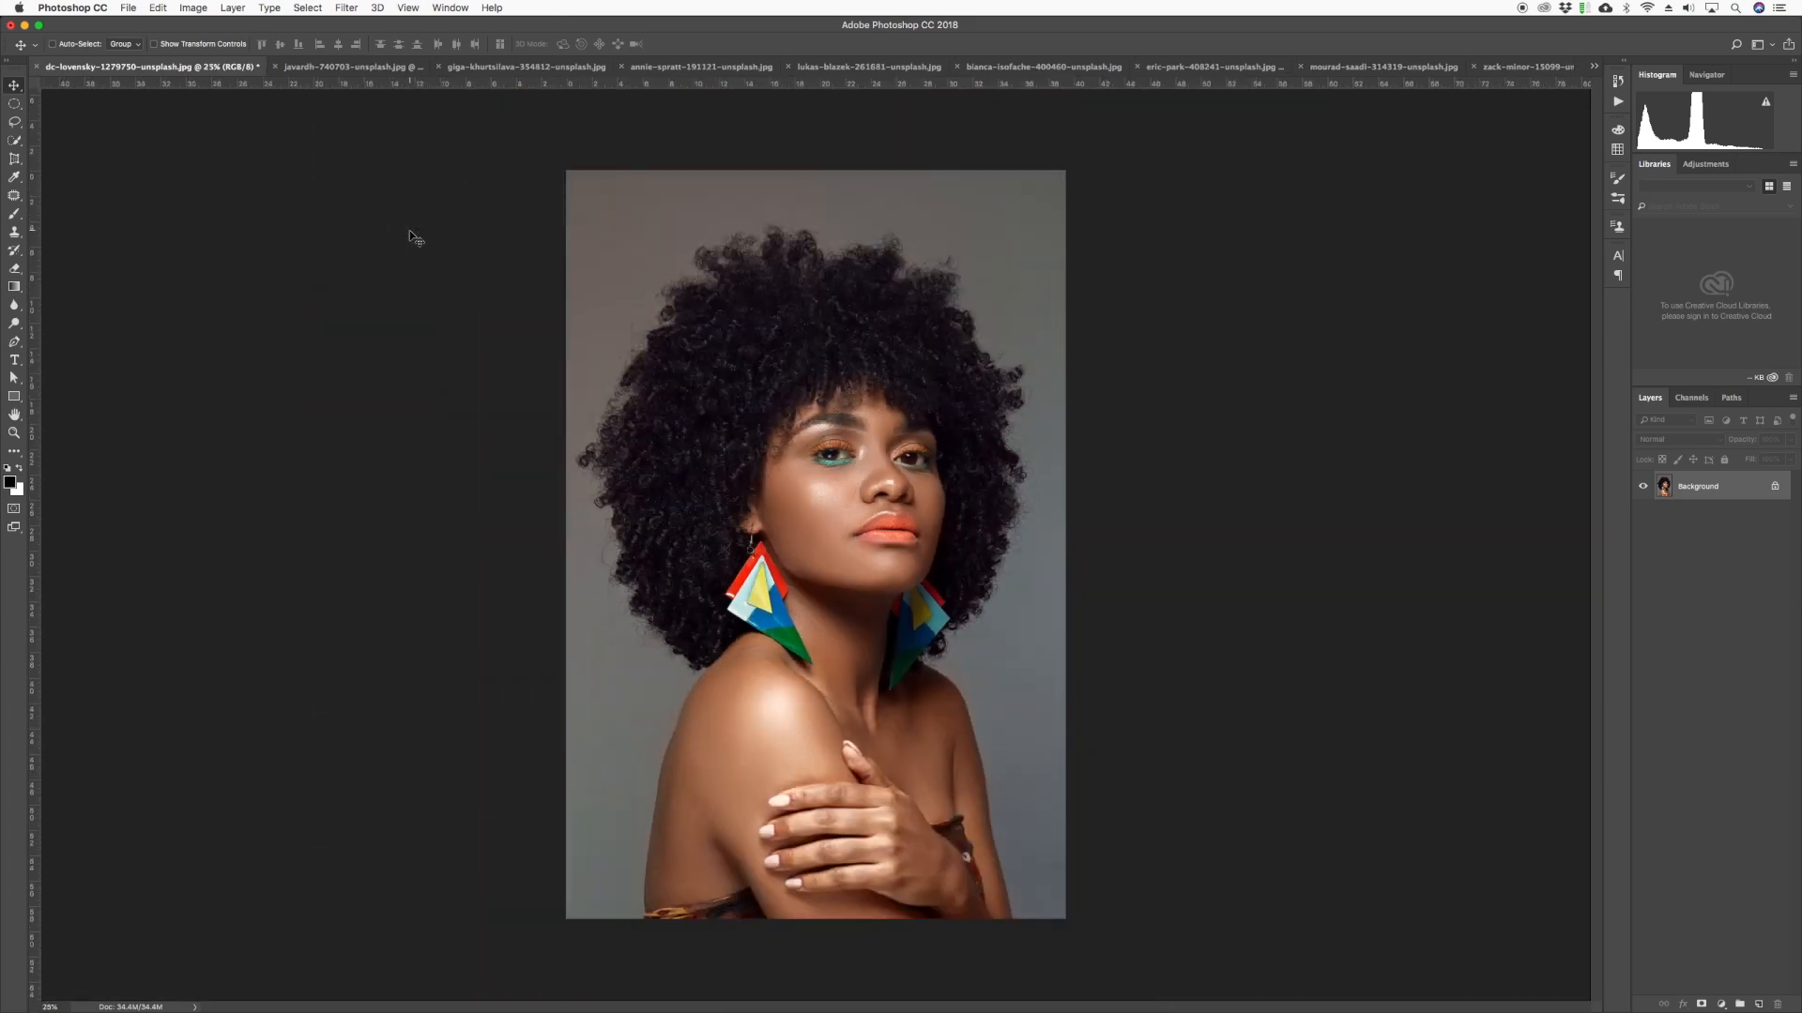
{"action": "key", "text": "super+equal"}
{"action": "key", "text": "super+equal"}
{"action": "key", "text": "super+minus"}
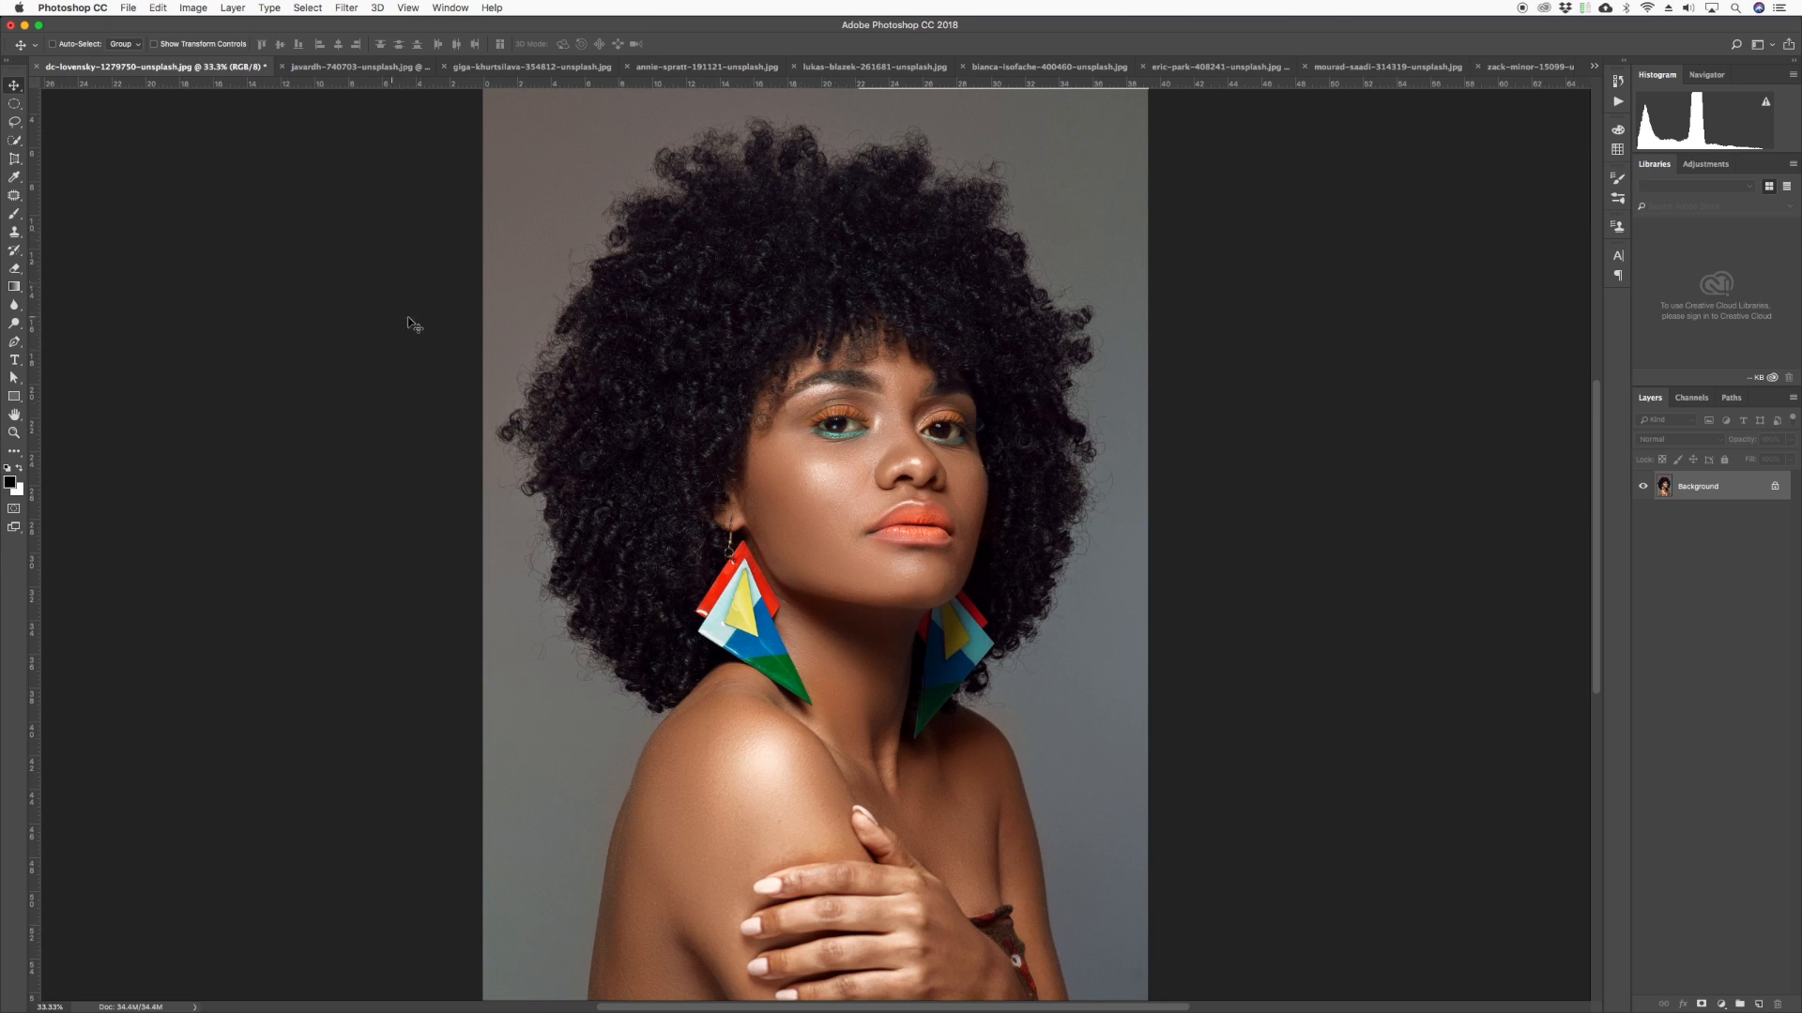
Select the entire grey background on both sides of and above the woman with the Quick Selection tool
{"action": "left_click", "coordinate": [15, 141]}
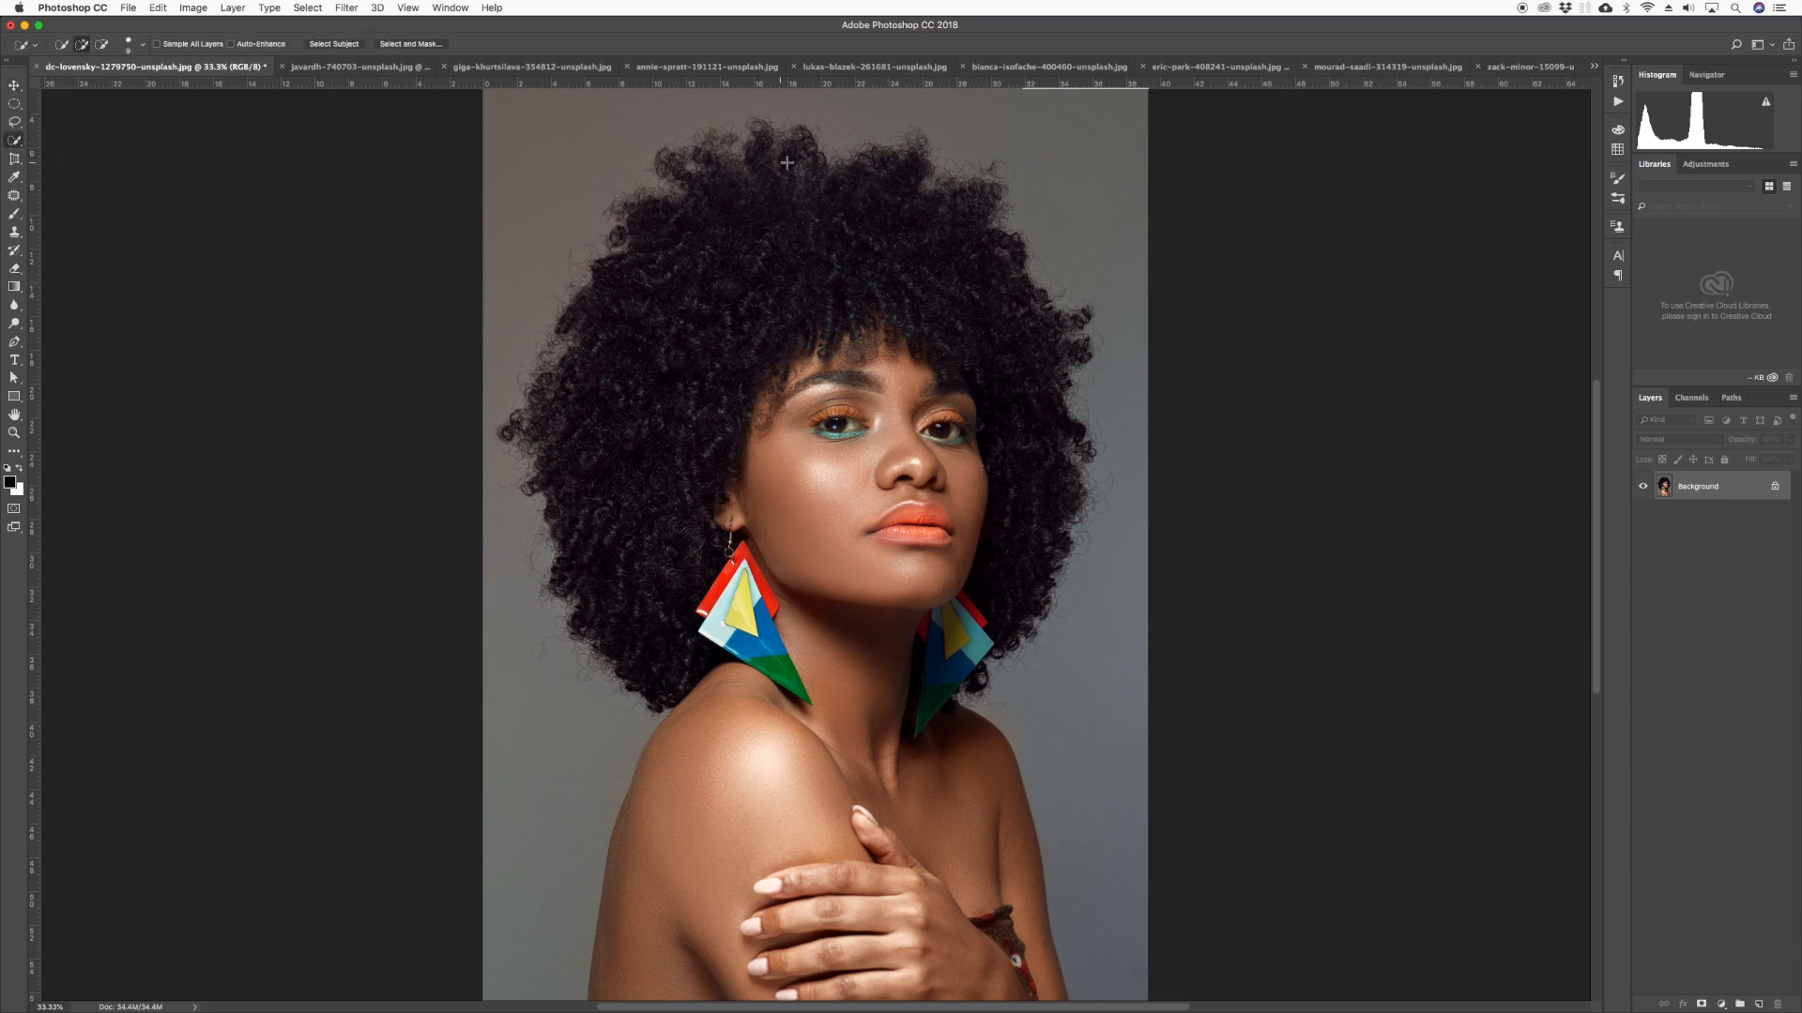
{"action": "left_click_drag", "start_coordinate": [1031, 166], "coordinate": [1029, 221]}
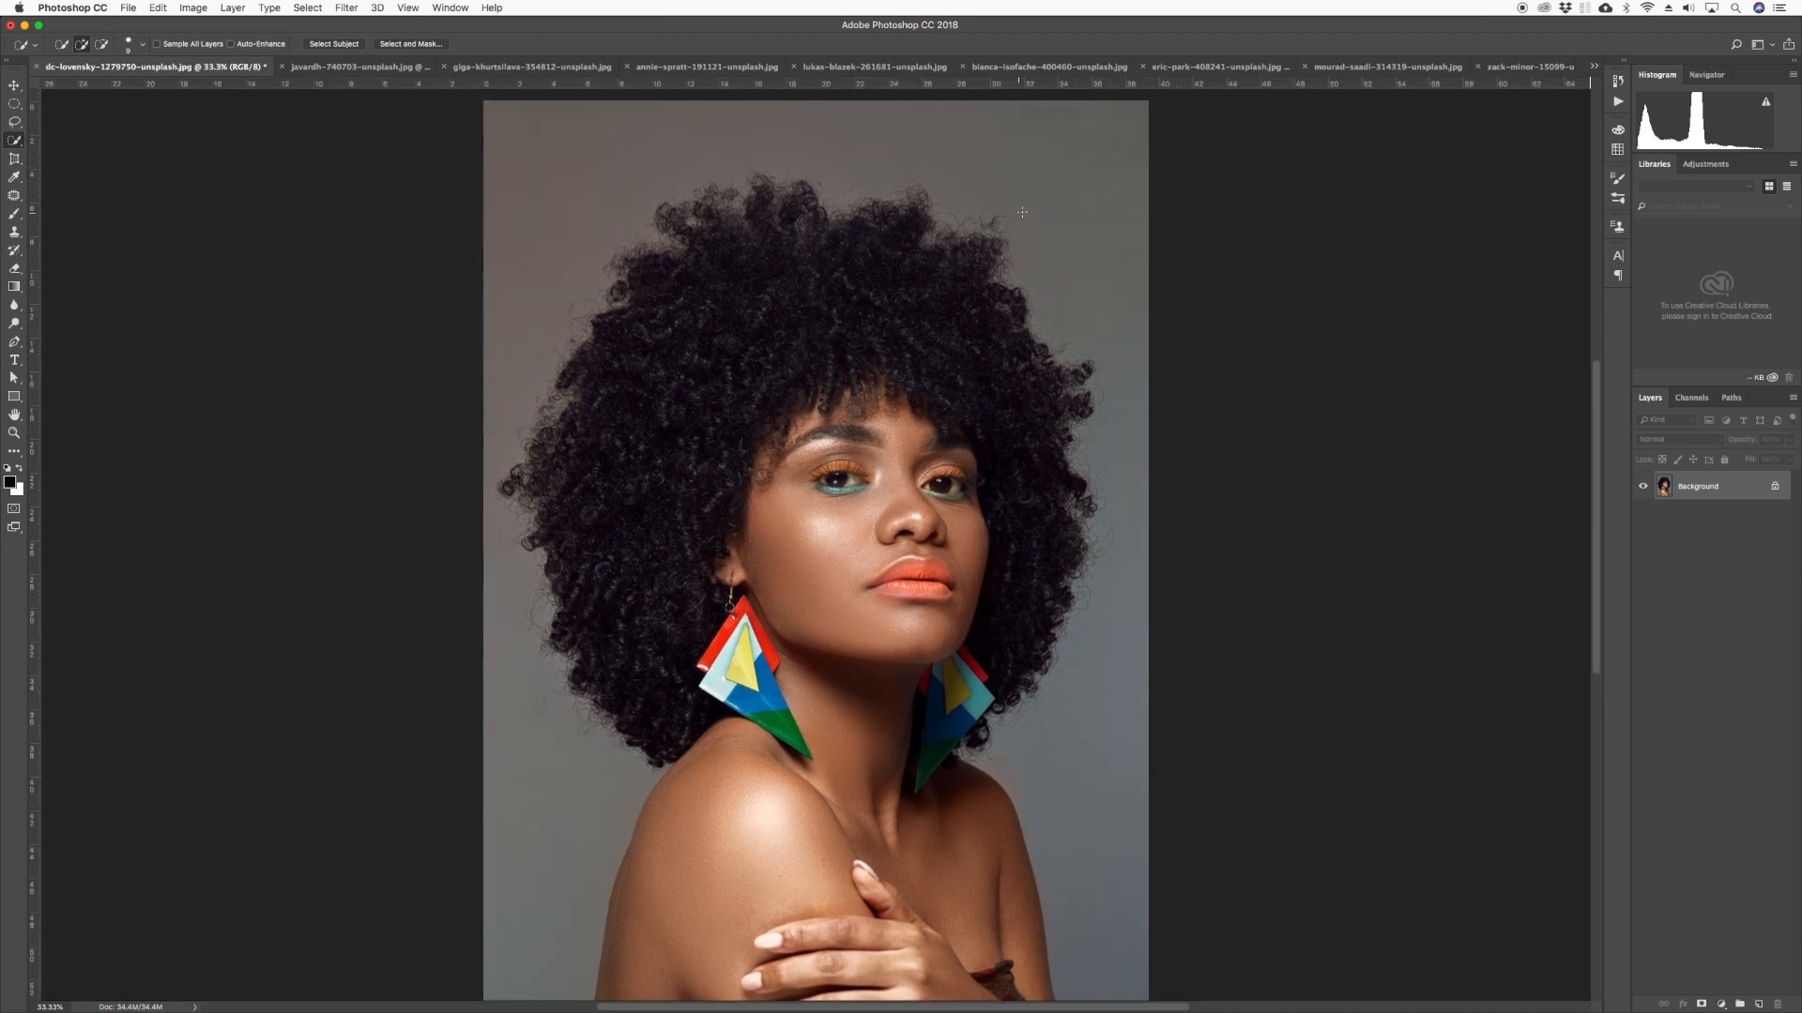
{"action": "mouse_move", "coordinate": [1046, 144]}
{"action": "left_mouse_down"}
{"action": "mouse_move", "coordinate": [1103, 243]}
{"action": "mouse_move", "coordinate": [1130, 391]}
{"action": "mouse_move", "coordinate": [1124, 472]}
{"action": "mouse_move", "coordinate": [1077, 472]}
{"action": "mouse_move", "coordinate": [1104, 620]}
{"action": "mouse_move", "coordinate": [1098, 737]}
{"action": "left_mouse_up"}
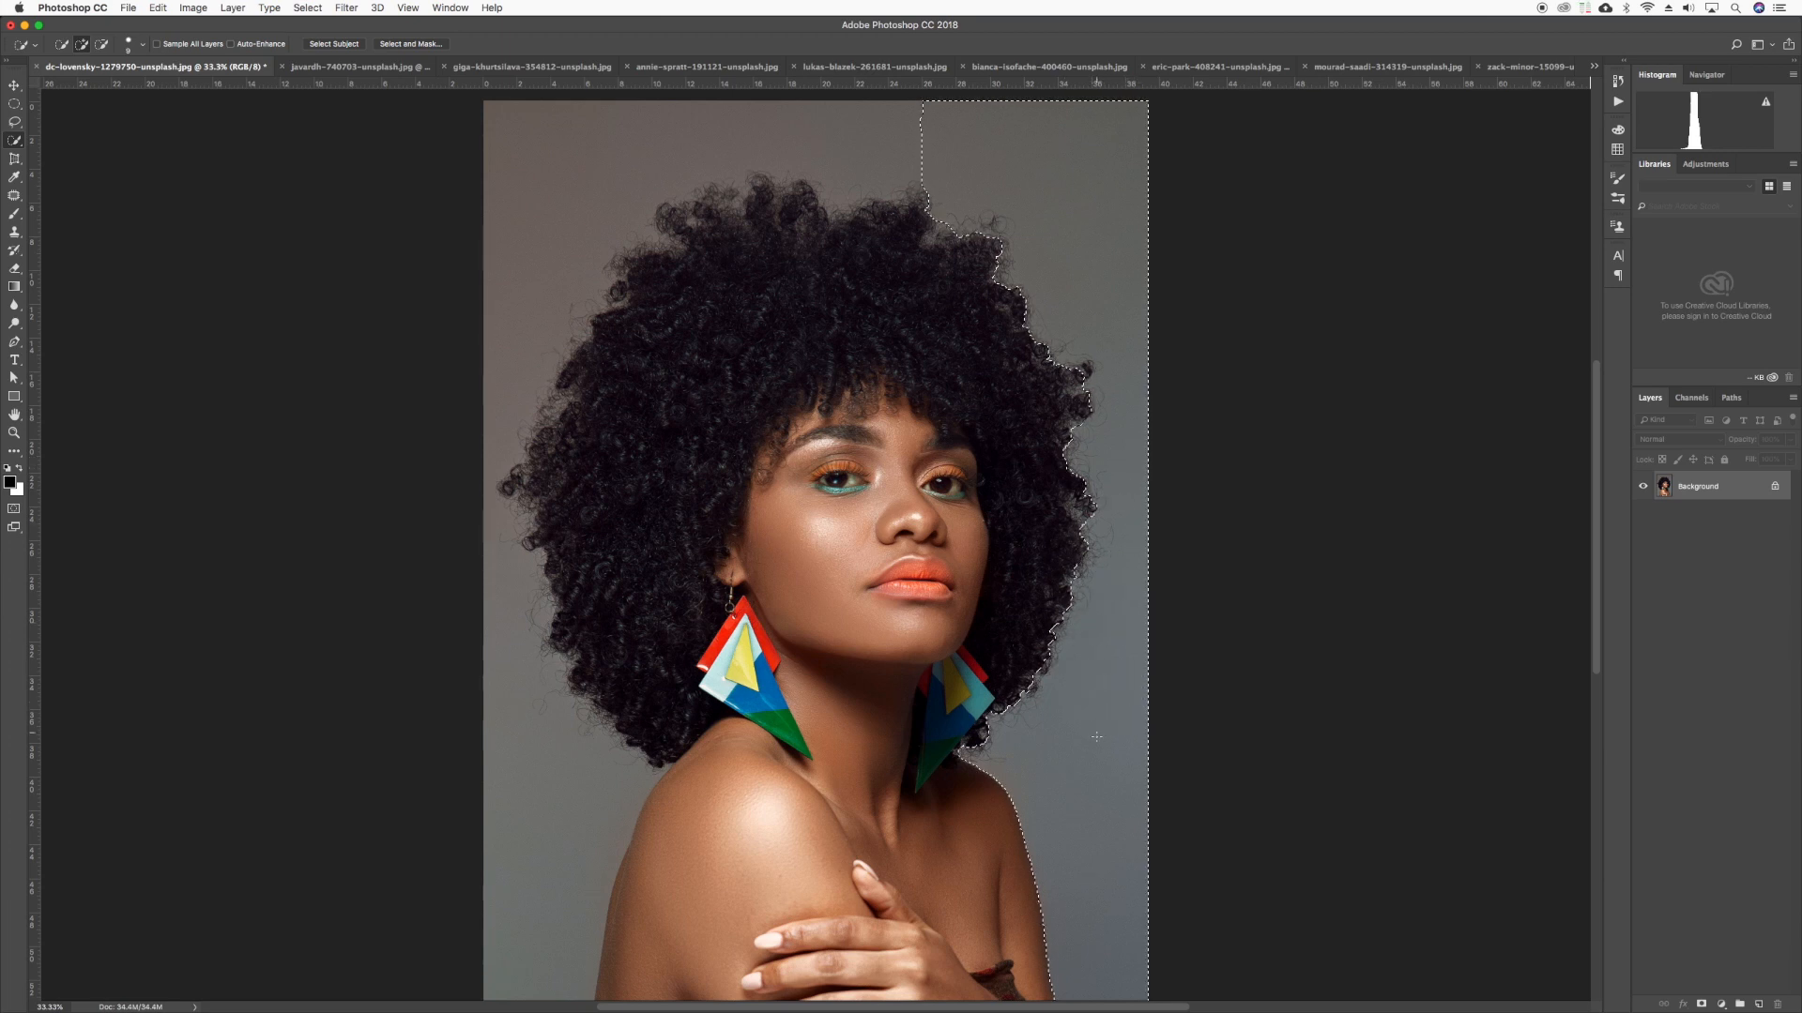
{"action": "left_click", "coordinate": [829, 132]}
{"action": "left_click", "coordinate": [627, 146]}
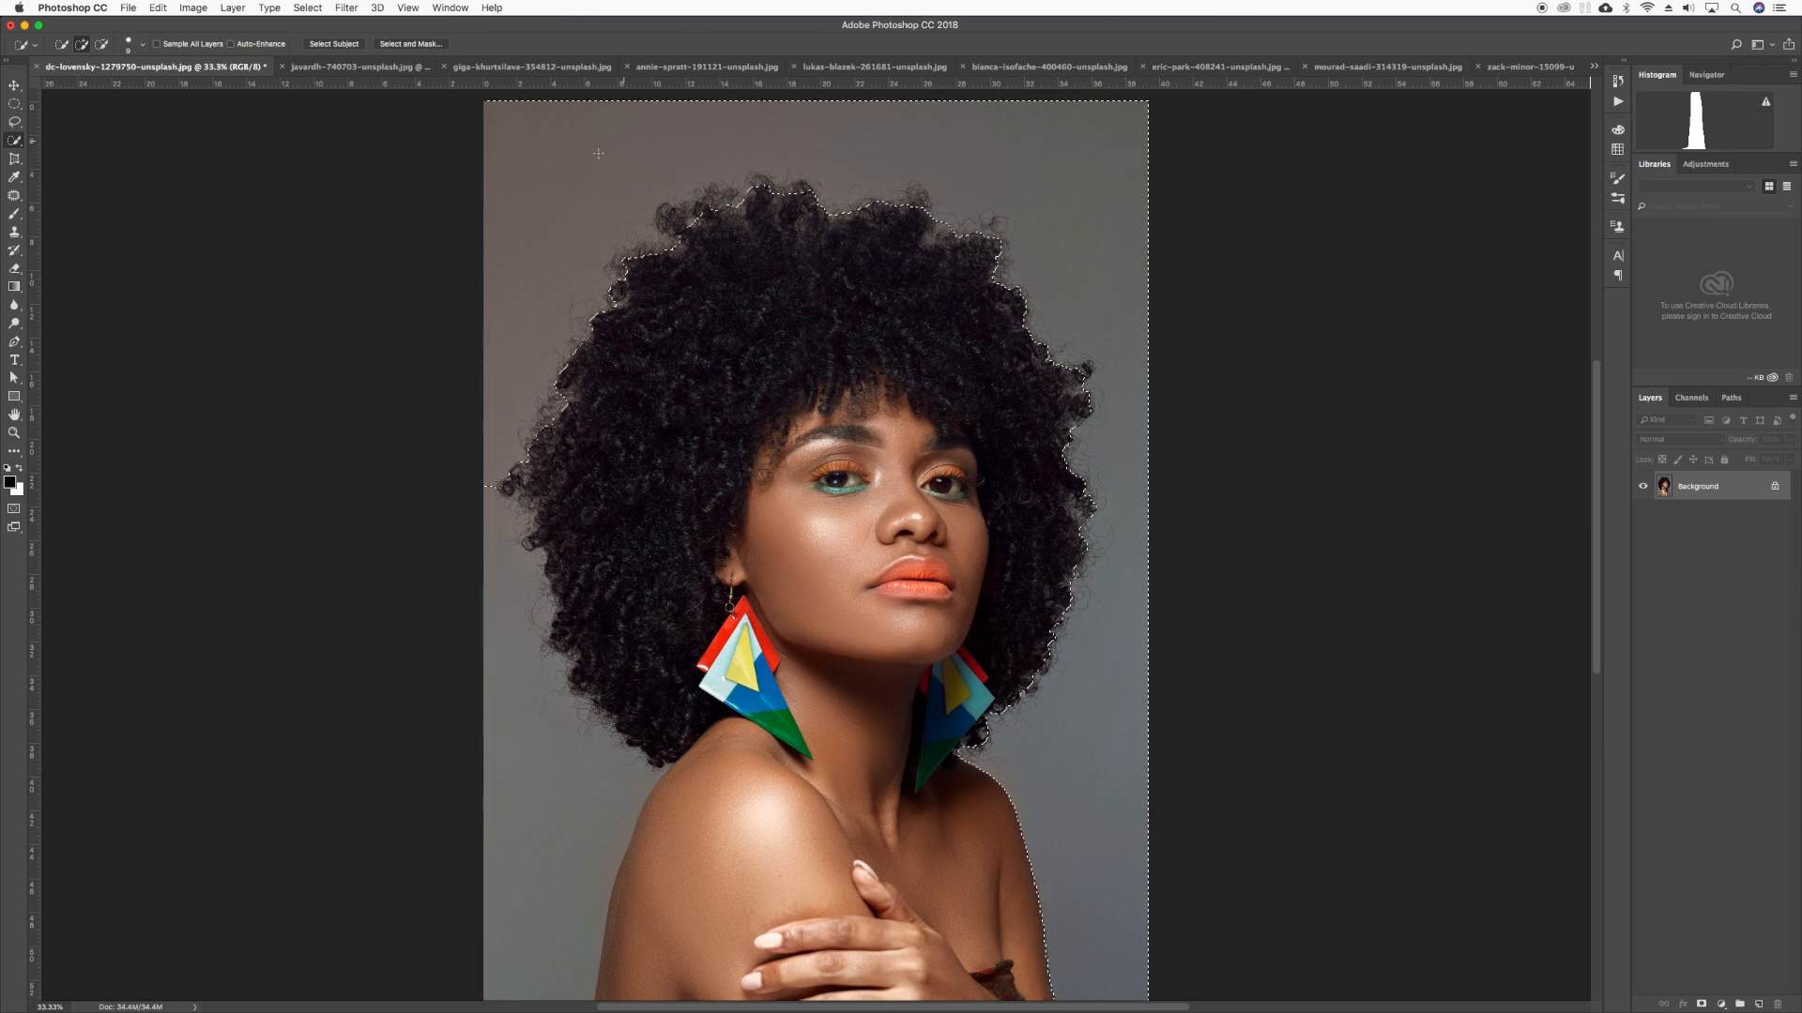
{"action": "mouse_move", "coordinate": [690, 232]}
{"action": "left_mouse_down"}
{"action": "mouse_move", "coordinate": [697, 200]}
{"action": "mouse_move", "coordinate": [783, 202]}
{"action": "left_mouse_up"}
{"action": "left_click_drag", "start_coordinate": [672, 223], "coordinate": [663, 222]}
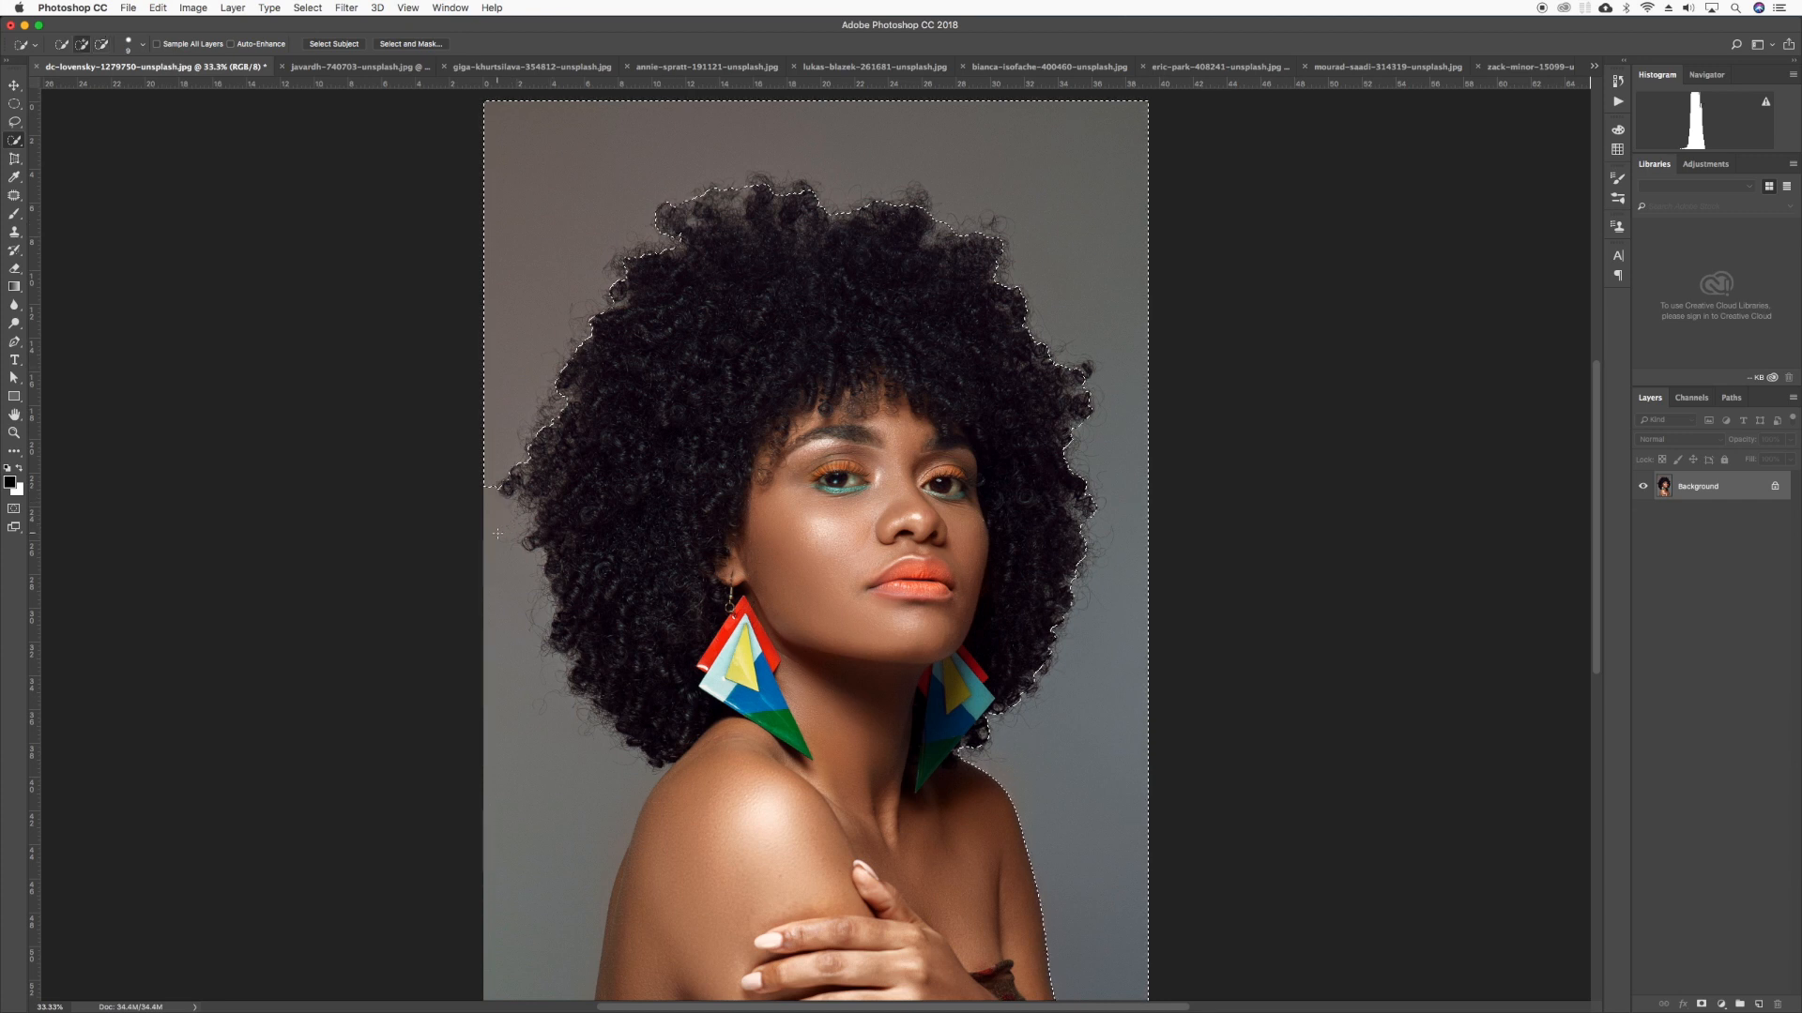
{"action": "mouse_move", "coordinate": [502, 584]}
{"action": "left_mouse_down"}
{"action": "mouse_move", "coordinate": [541, 687]}
{"action": "mouse_move", "coordinate": [515, 682]}
{"action": "mouse_move", "coordinate": [517, 744]}
{"action": "mouse_move", "coordinate": [543, 786]}
{"action": "mouse_move", "coordinate": [523, 826]}
{"action": "left_mouse_up"}
Invert the selection so it covers the woman, and open it in Select and Mask
{"action": "key", "text": "super+minus"}
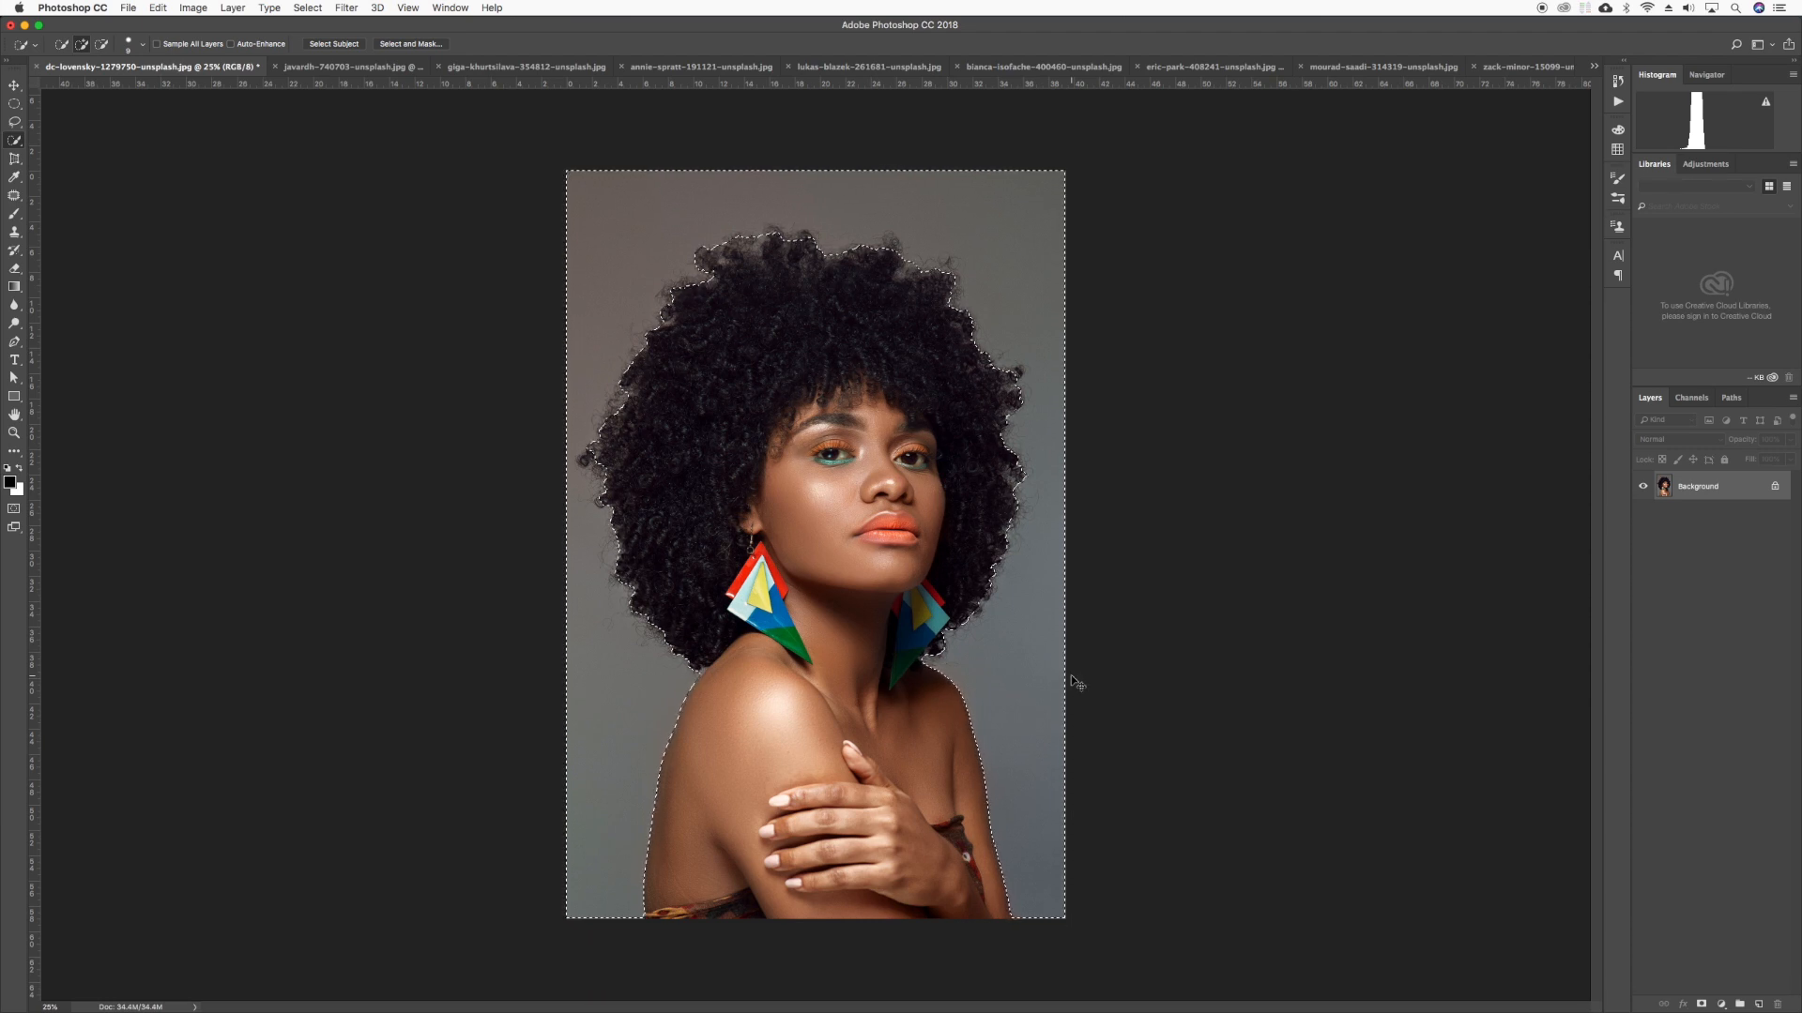
{"action": "key", "text": "super+shift+i"}
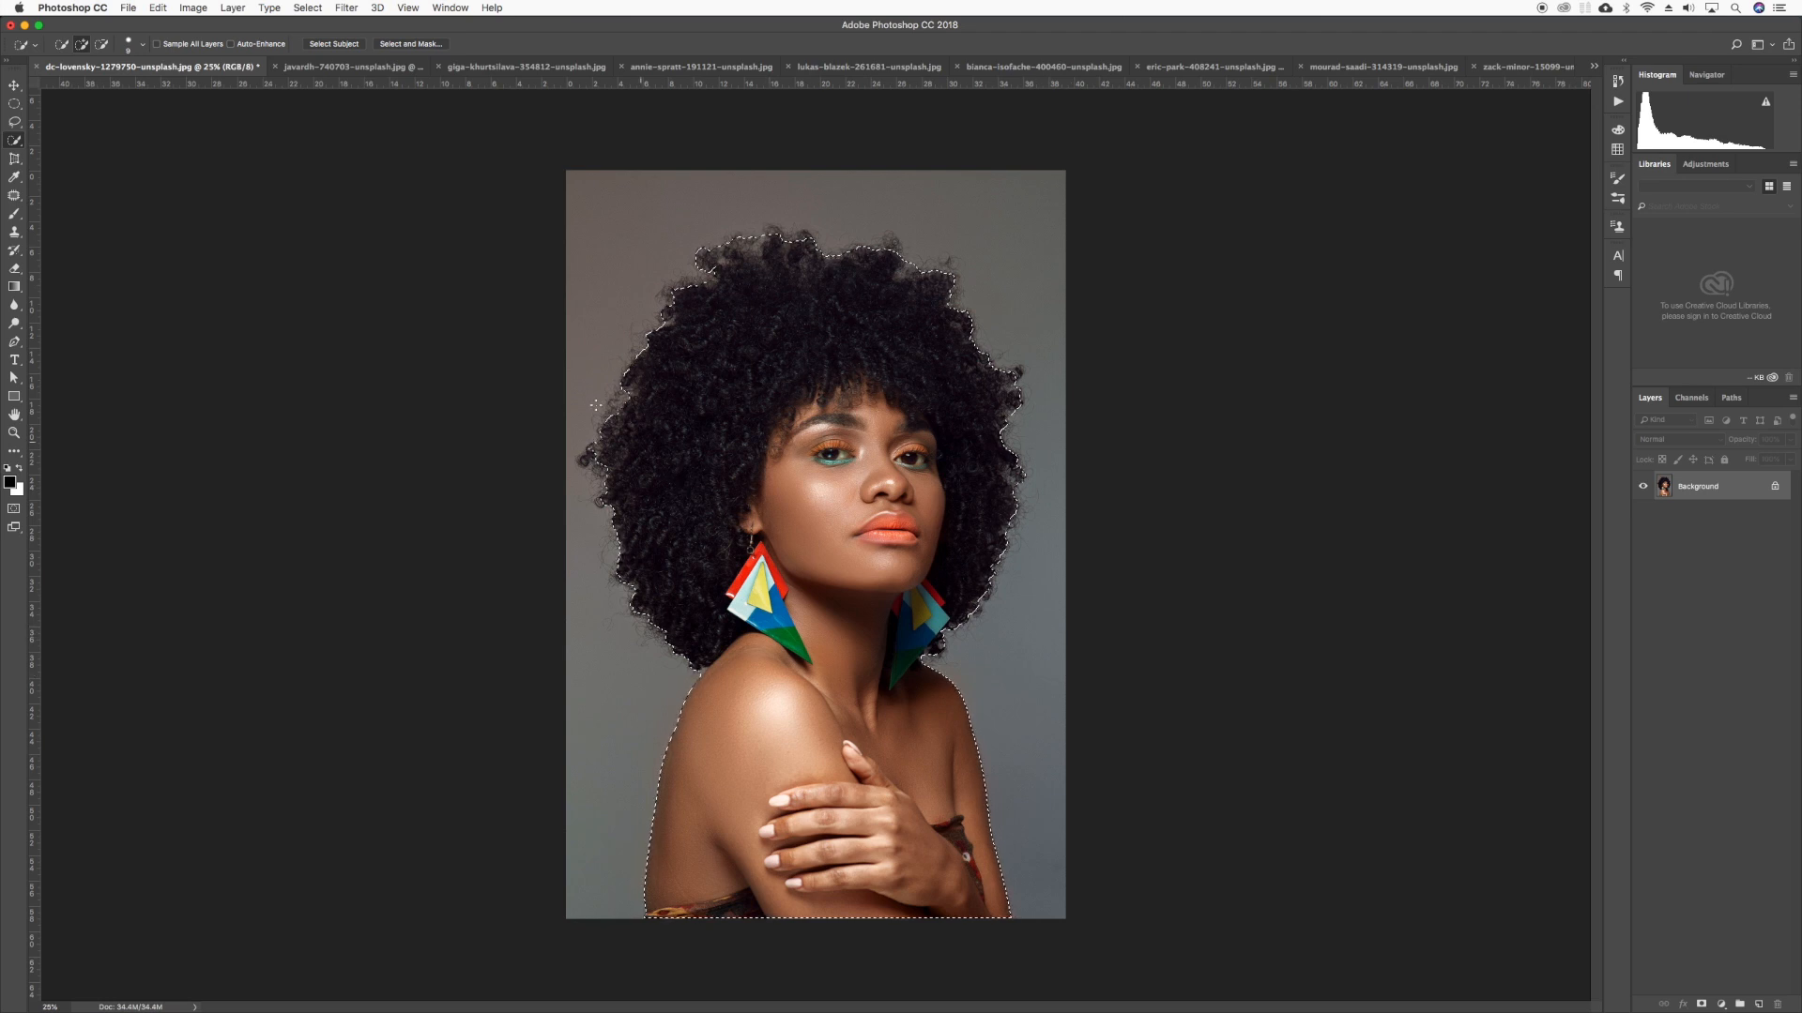
{"action": "left_click", "coordinate": [417, 45]}
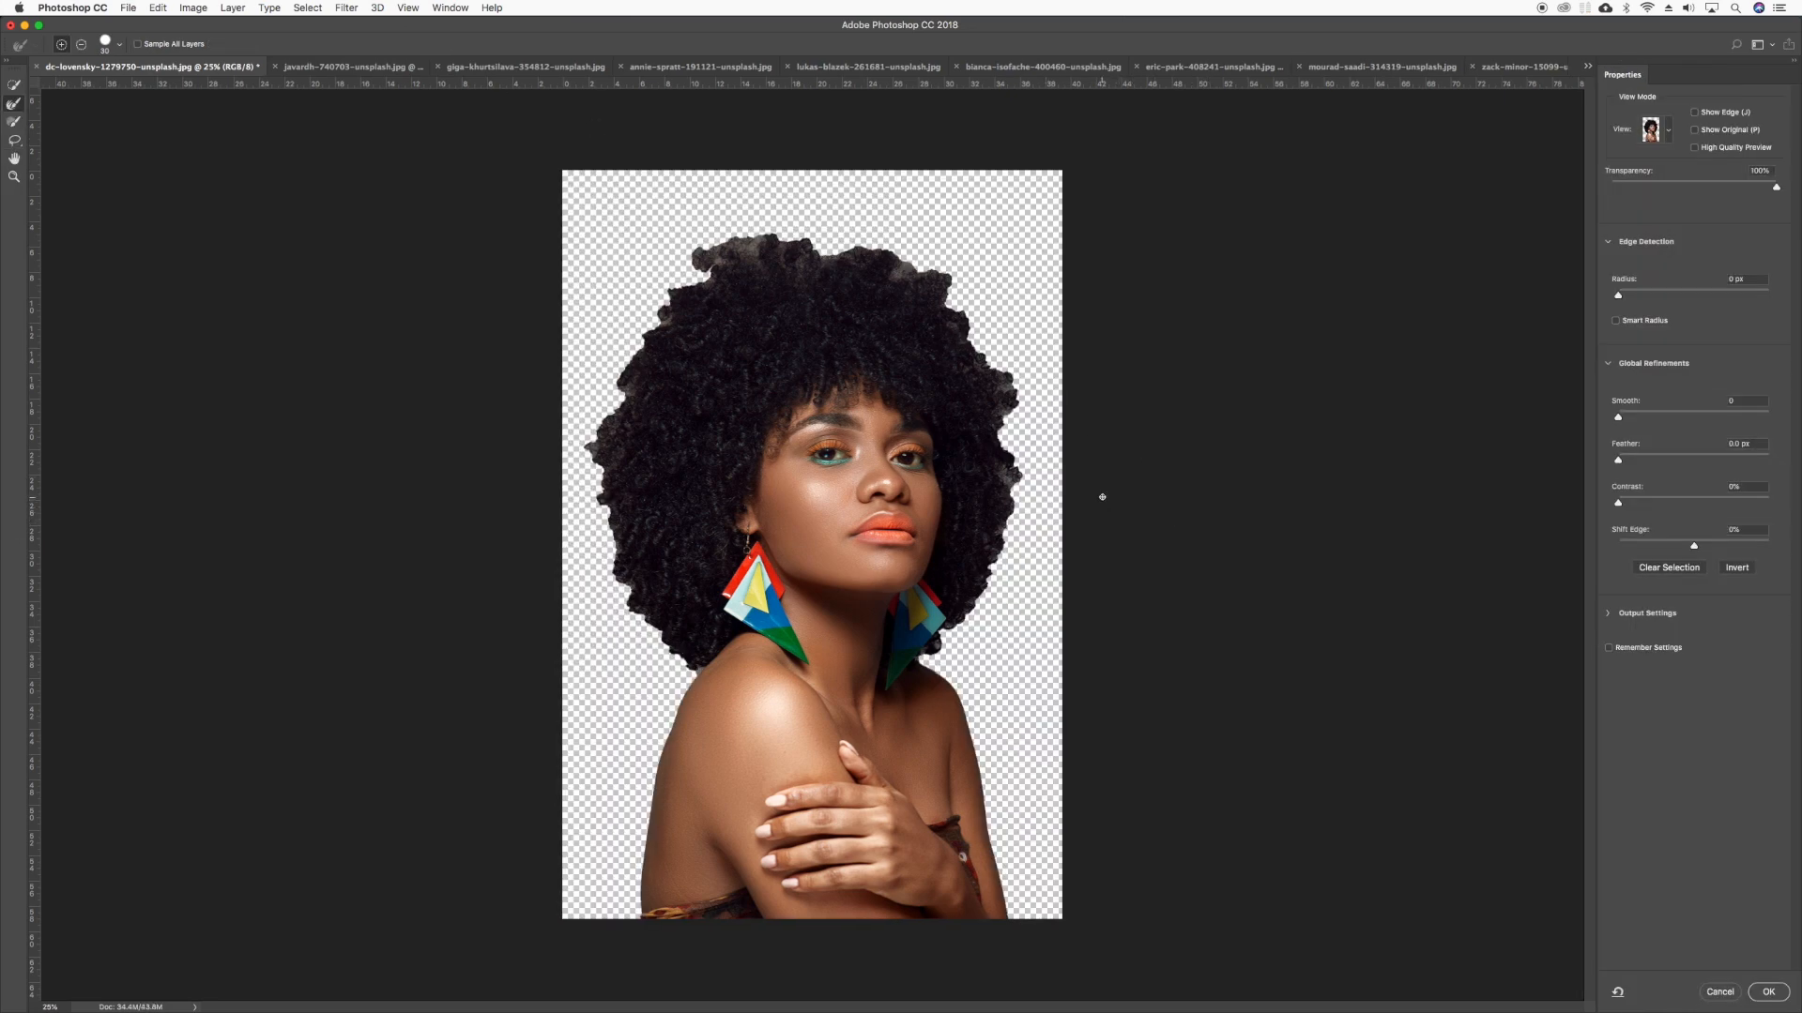
Brush along the top edge of the hair with the Refine Edge Brush to recover the fine curls
{"action": "key", "text": "super+plus"}
{"action": "key", "text": "super+plus"}
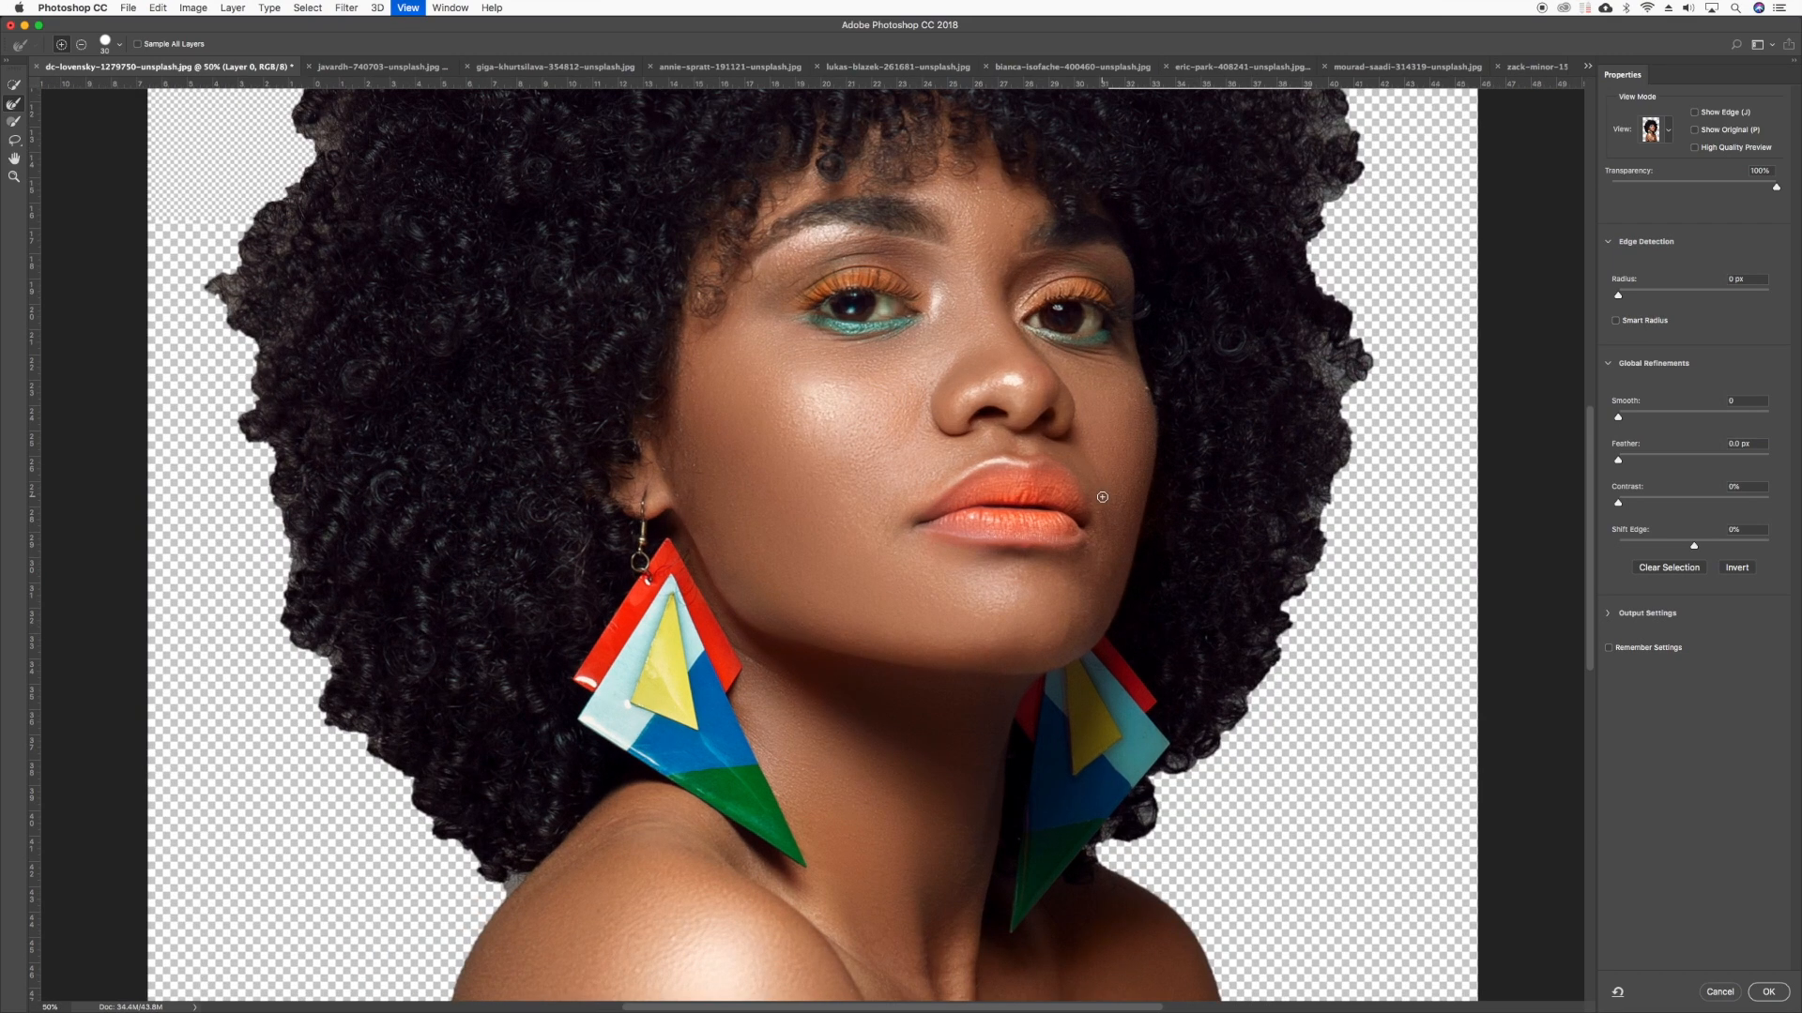
{"action": "left_click_drag", "start_coordinate": [1145, 459], "coordinate": [1041, 790]}
{"action": "left_click_drag", "start_coordinate": [1083, 400], "coordinate": [1145, 524]}
{"action": "key", "text": "super+r"}
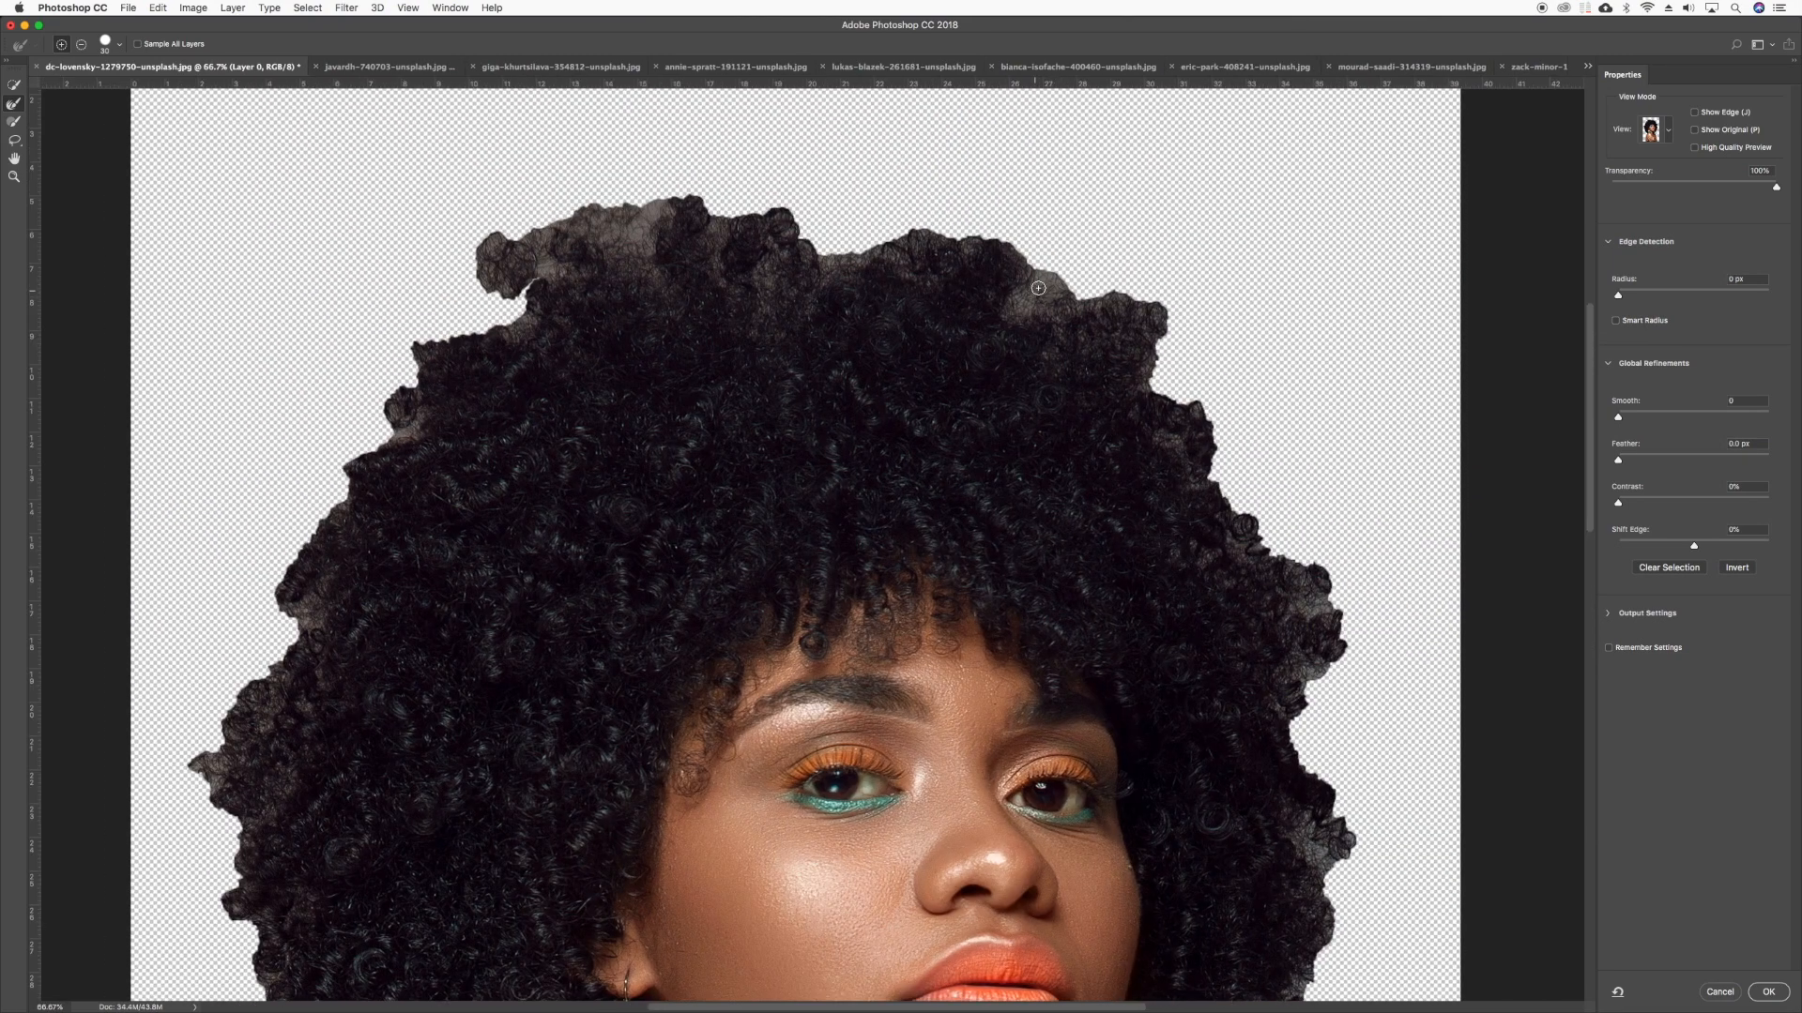
{"action": "left_click_drag", "start_coordinate": [603, 205], "coordinate": [741, 244]}
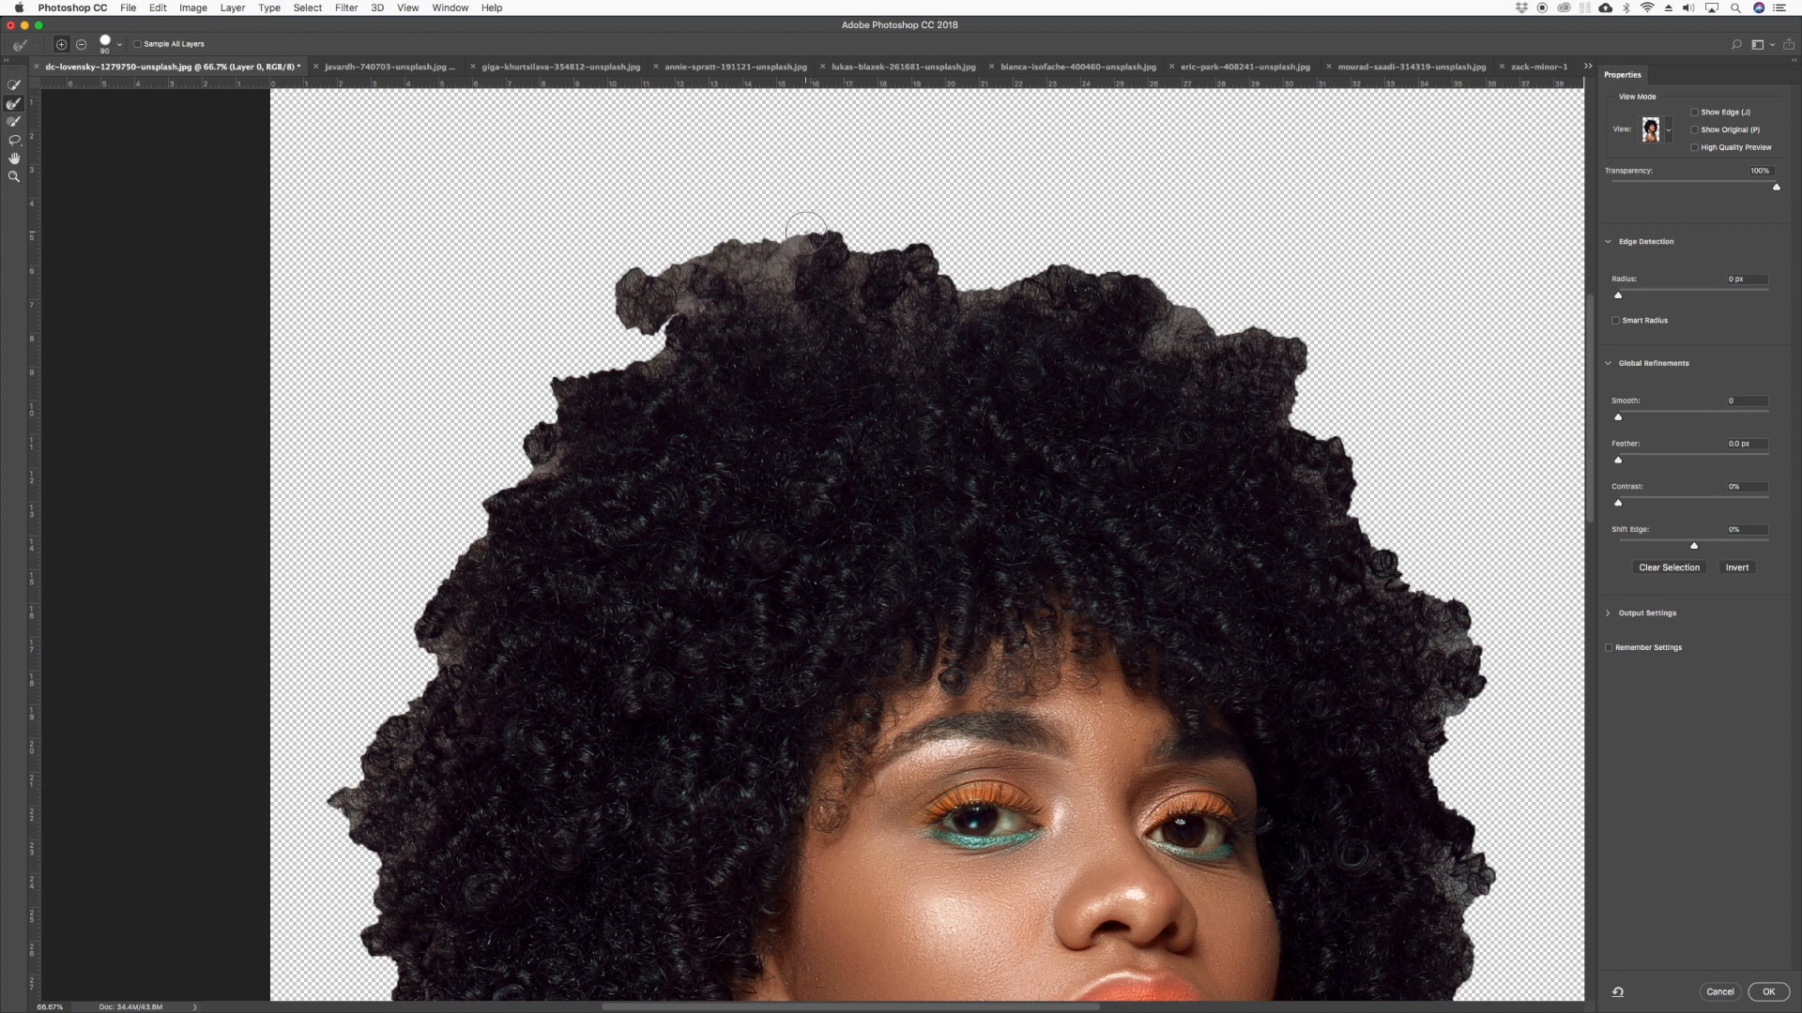
{"action": "mouse_move", "coordinate": [802, 235]}
{"action": "left_mouse_down"}
{"action": "mouse_move", "coordinate": [758, 256]}
{"action": "mouse_move", "coordinate": [716, 241]}
{"action": "mouse_move", "coordinate": [620, 286]}
{"action": "mouse_move", "coordinate": [639, 331]}
{"action": "mouse_move", "coordinate": [700, 302]}
{"action": "mouse_move", "coordinate": [676, 296]}
{"action": "left_mouse_up"}
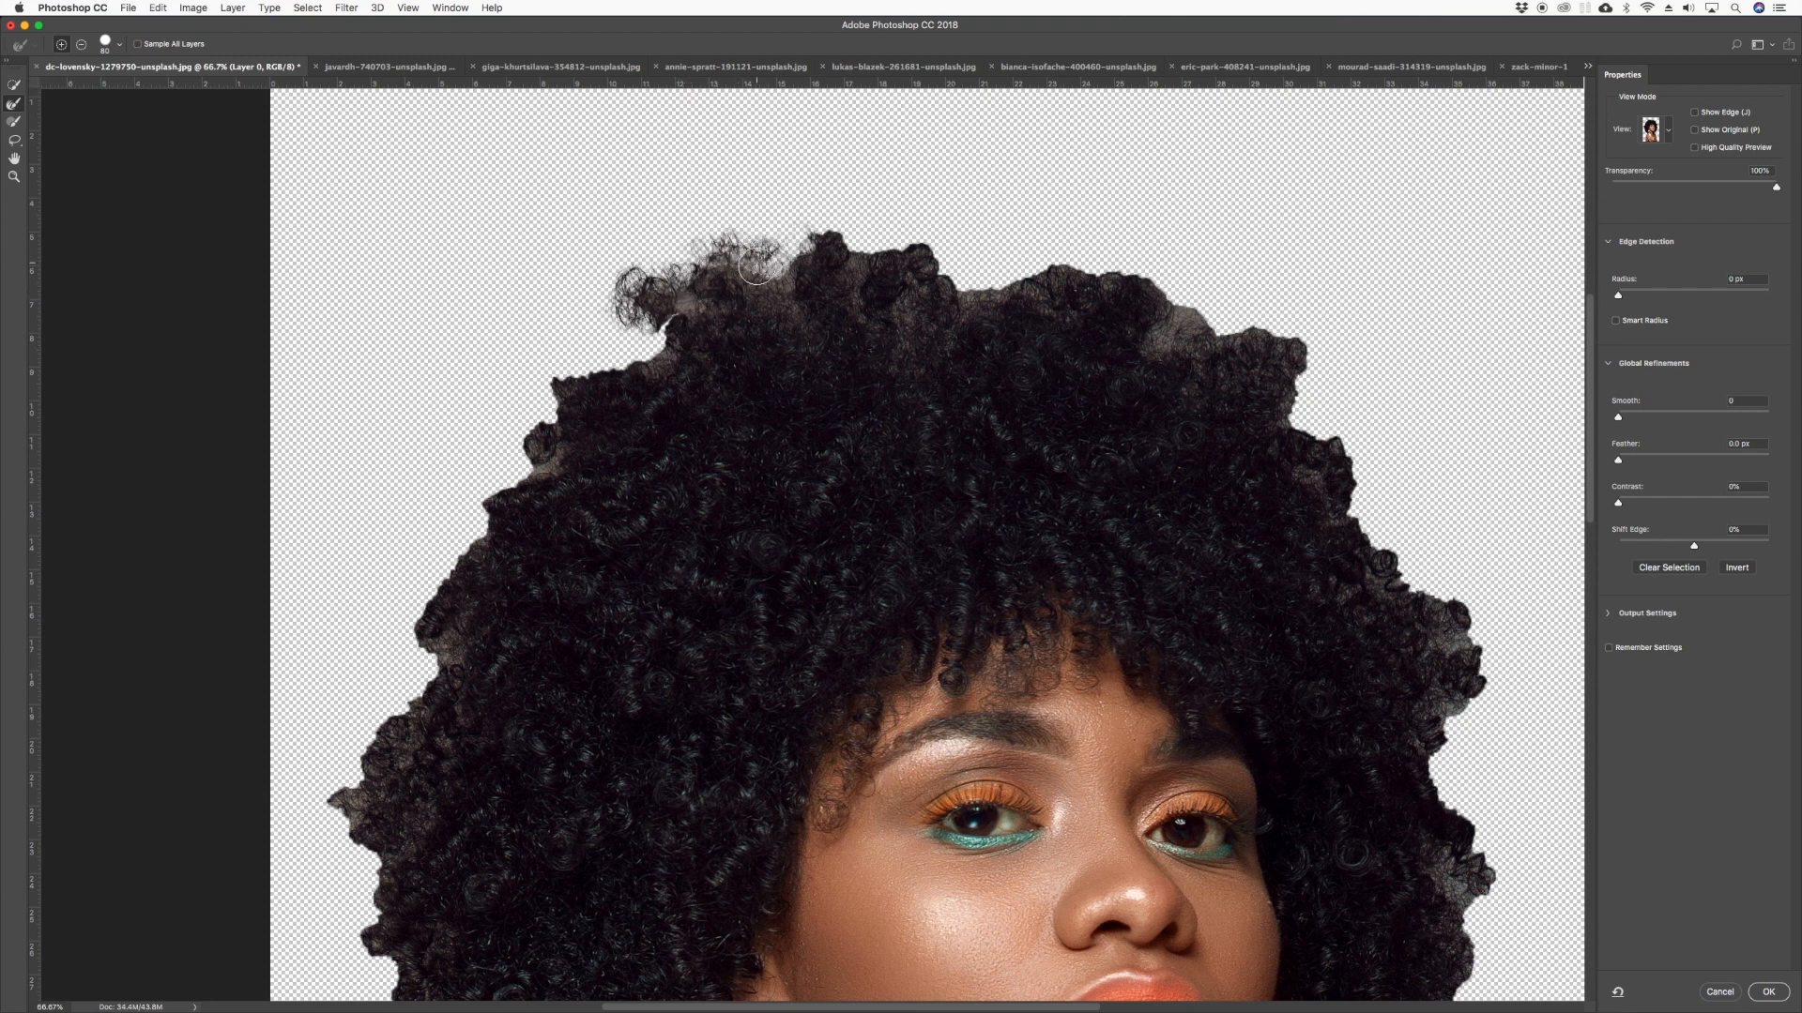
{"action": "mouse_move", "coordinate": [783, 281]}
{"action": "left_mouse_down"}
{"action": "mouse_move", "coordinate": [800, 241]}
{"action": "mouse_move", "coordinate": [867, 242]}
{"action": "left_mouse_up"}
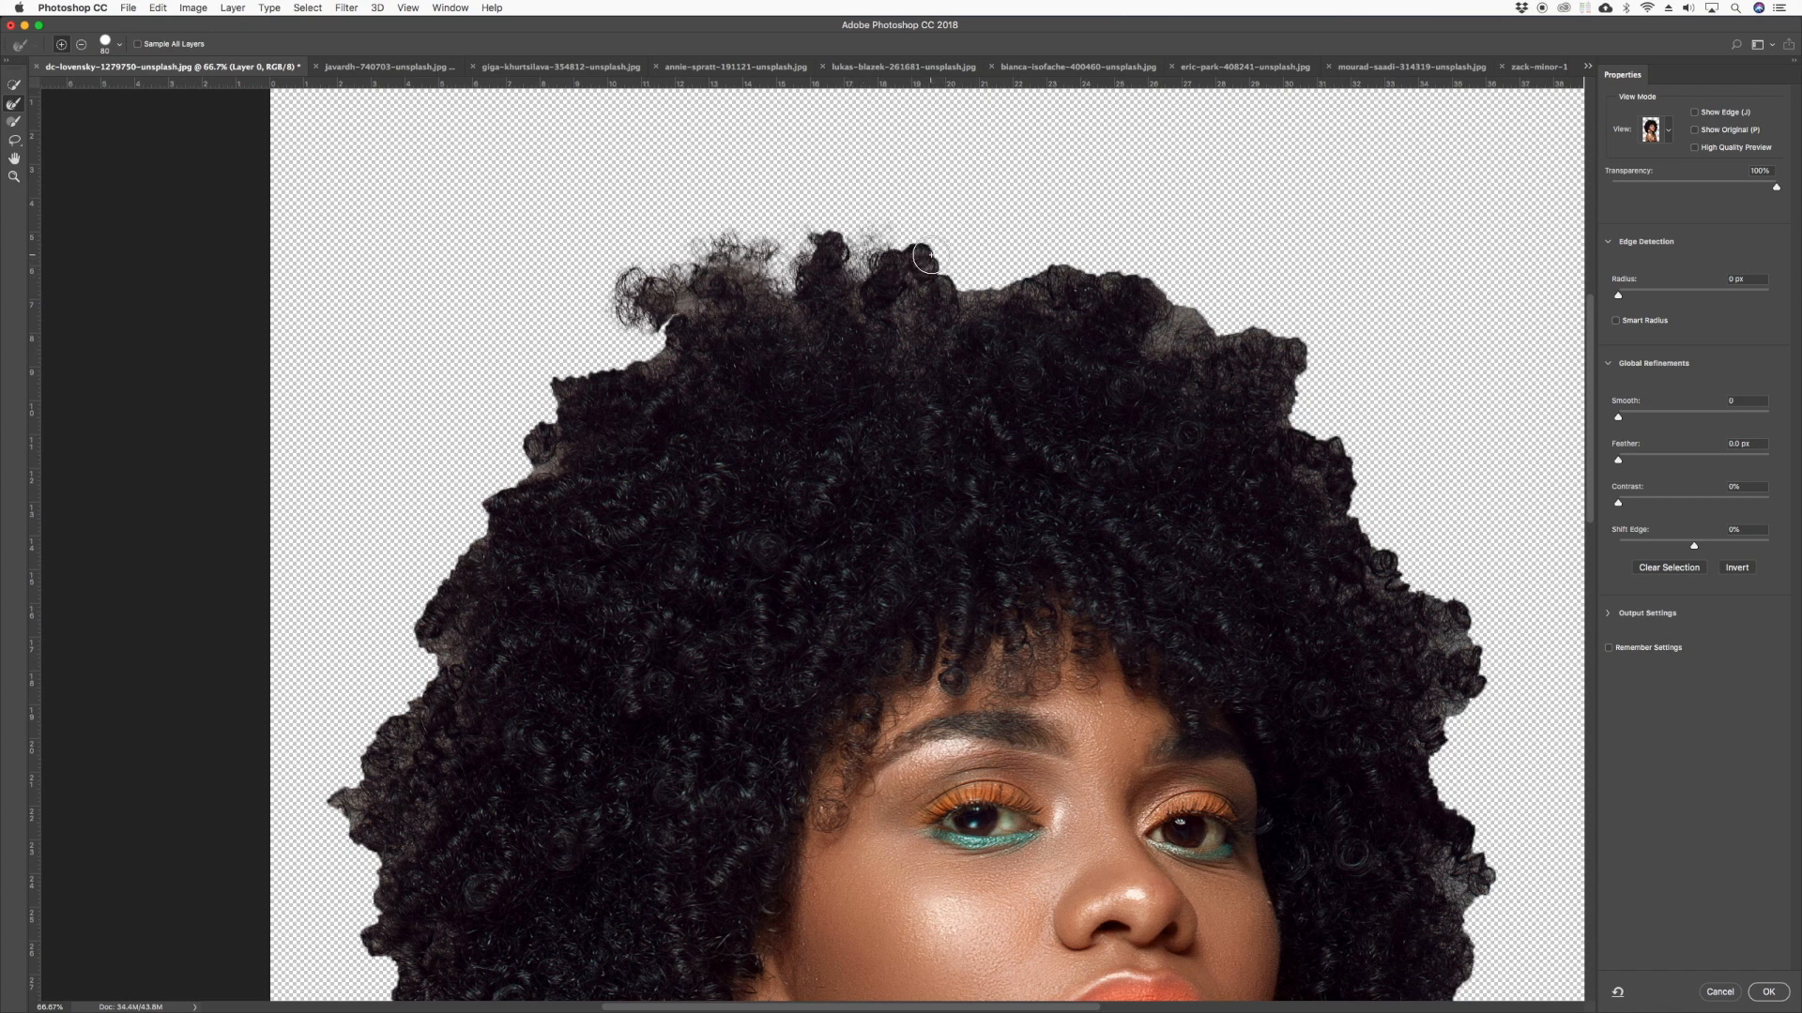
{"action": "mouse_move", "coordinate": [926, 256]}
{"action": "left_mouse_down"}
{"action": "mouse_move", "coordinate": [977, 297]}
{"action": "mouse_move", "coordinate": [1028, 264]}
{"action": "left_mouse_up"}
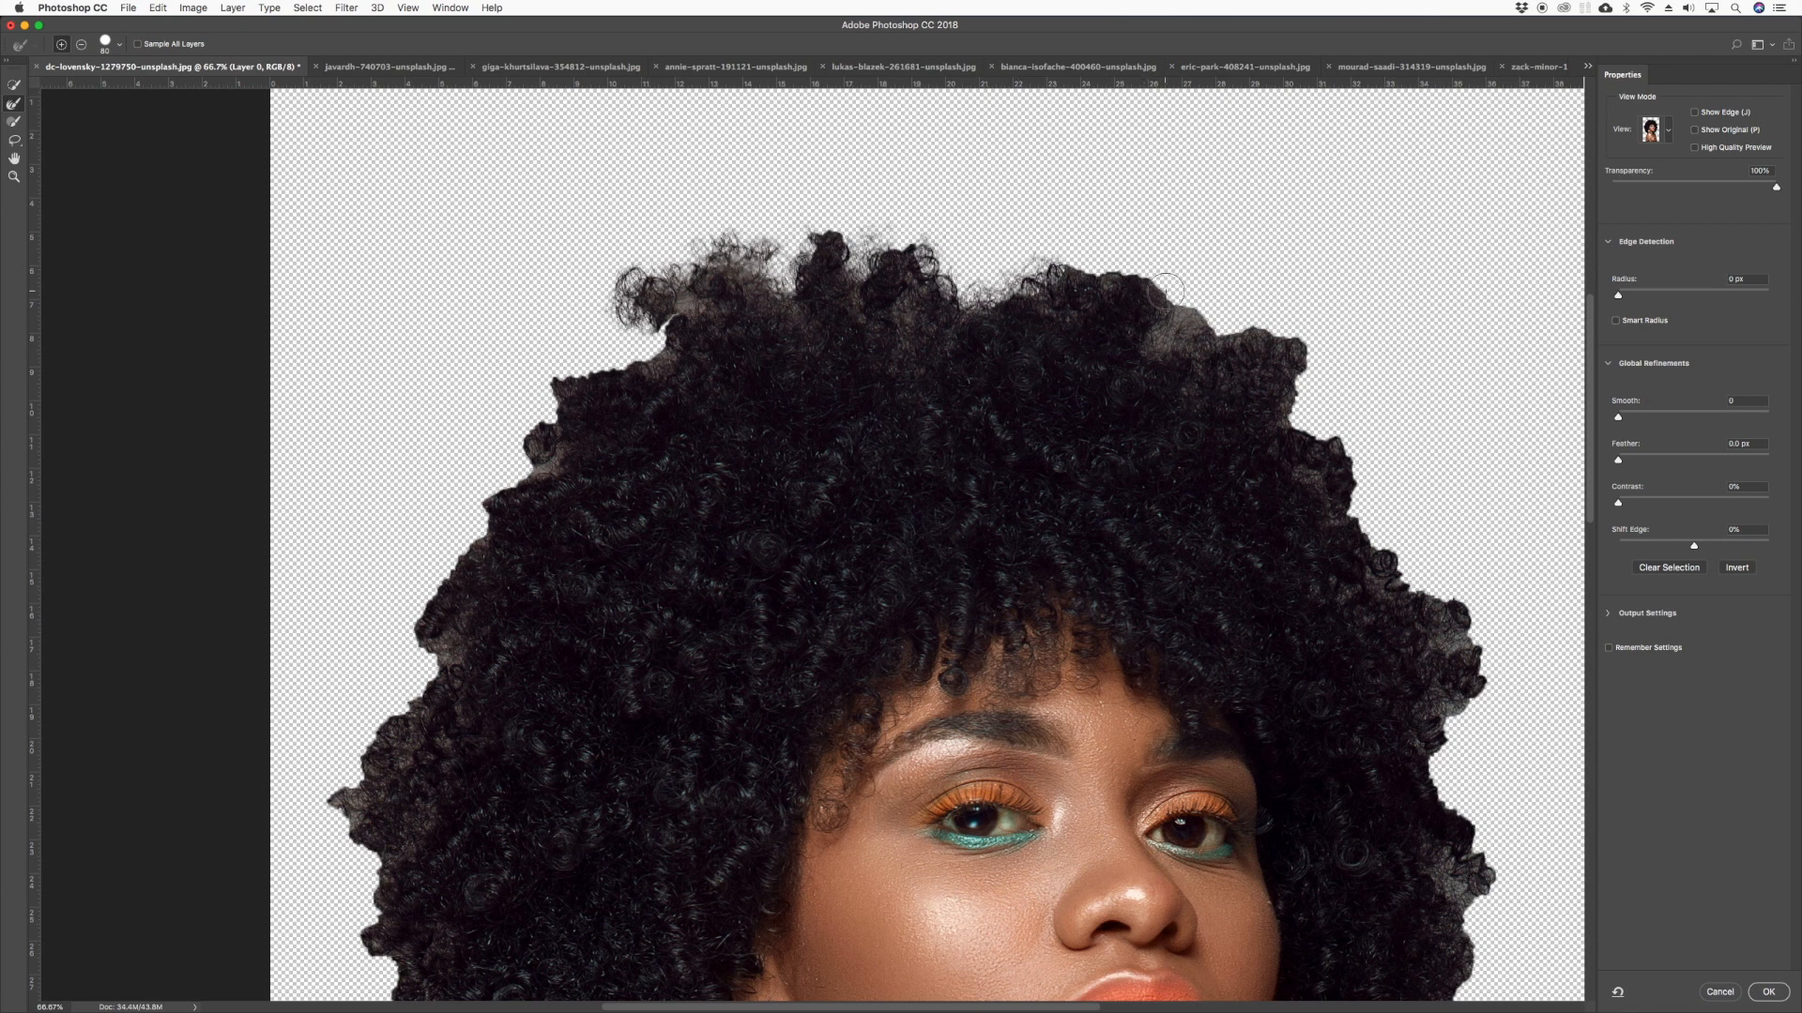
{"action": "left_click_drag", "start_coordinate": [1174, 308], "coordinate": [1166, 334]}
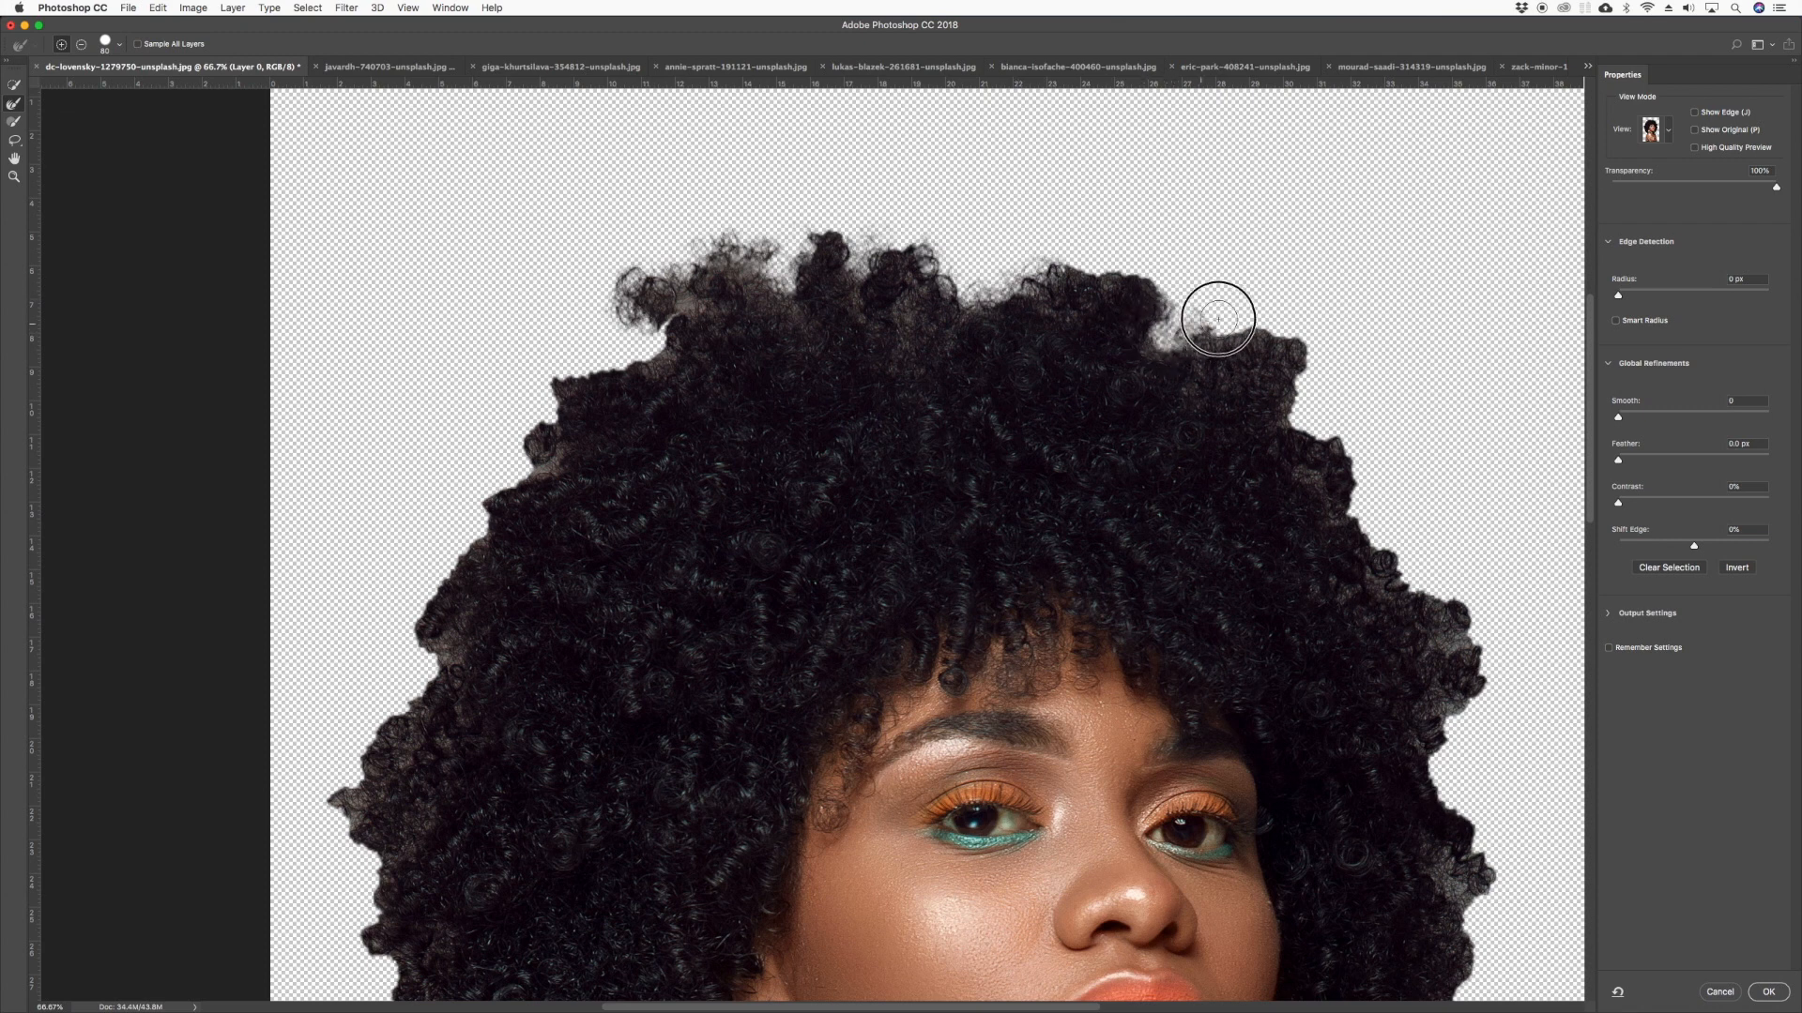
Refine the upper-right outline of the hair with the Refine Edge Brush, down to the curls at forehead height
{"action": "scroll", "coordinate": [1198, 322], "scroll_direction": "right", "scroll_amount": 5}
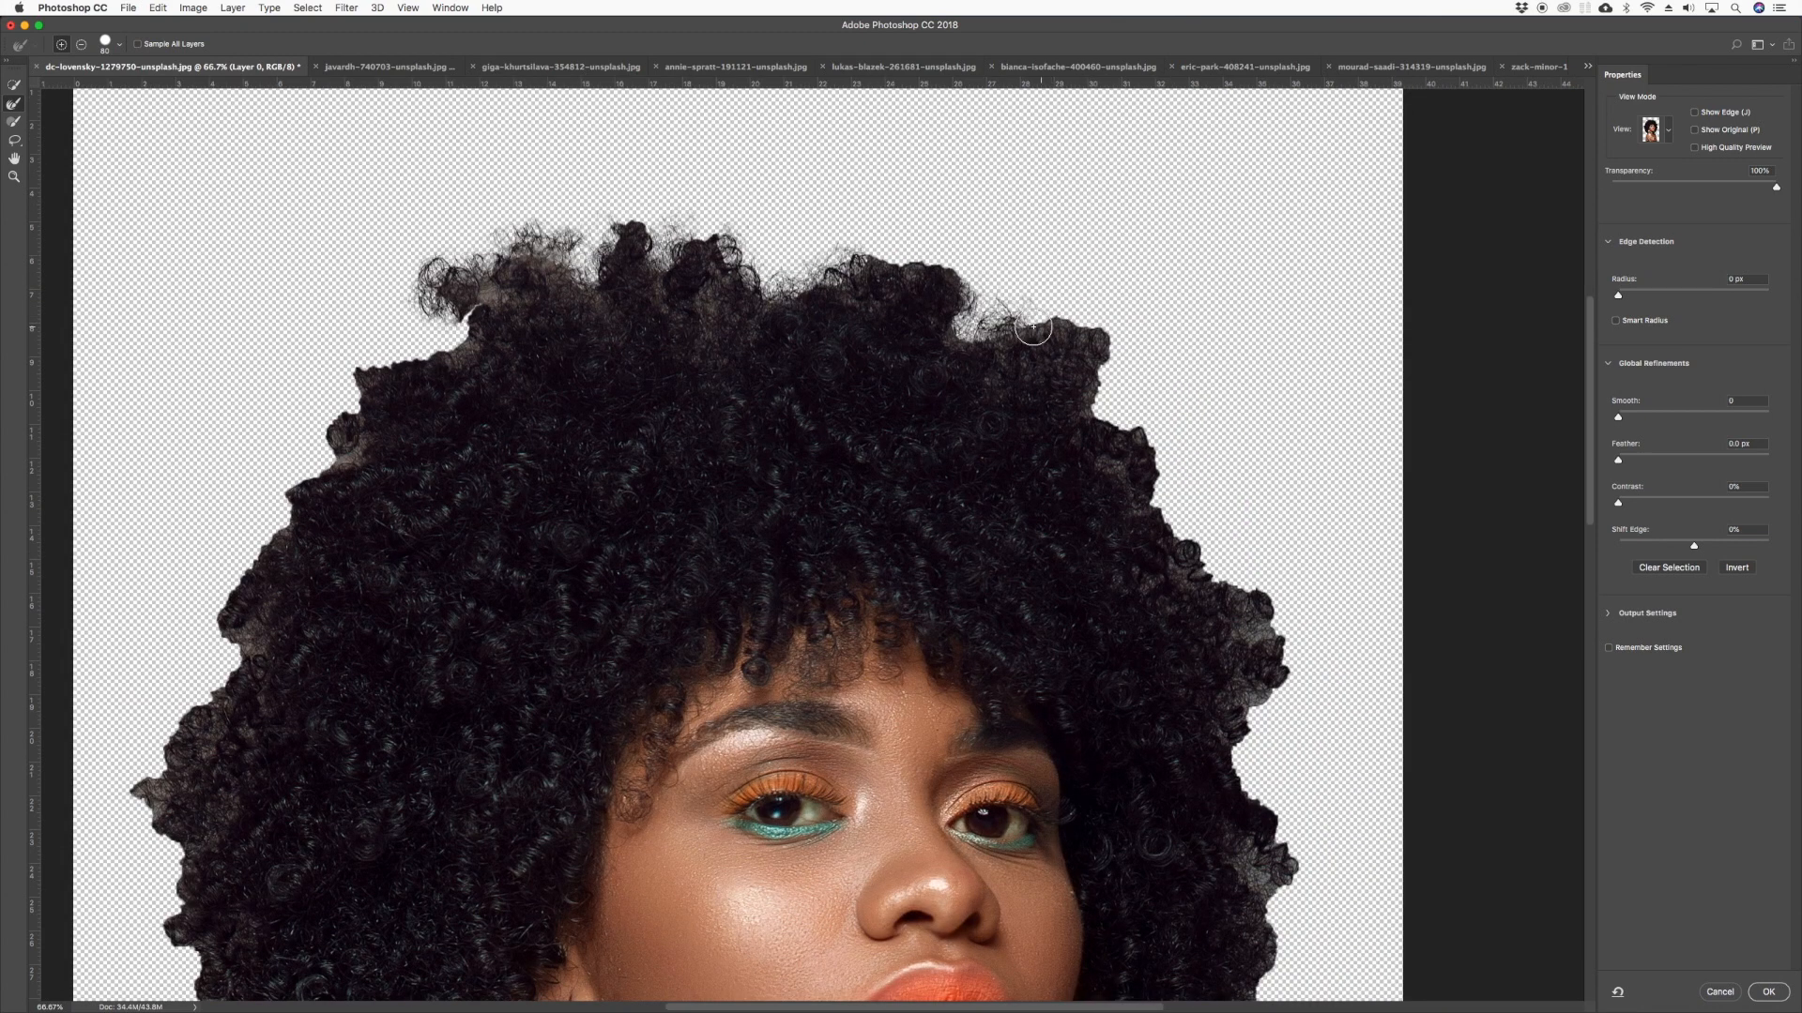
{"action": "mouse_move", "coordinate": [1033, 326]}
{"action": "left_mouse_down"}
{"action": "mouse_move", "coordinate": [1102, 321]}
{"action": "mouse_move", "coordinate": [1094, 406]}
{"action": "mouse_move", "coordinate": [1154, 438]}
{"action": "mouse_move", "coordinate": [1151, 457]}
{"action": "left_mouse_up"}
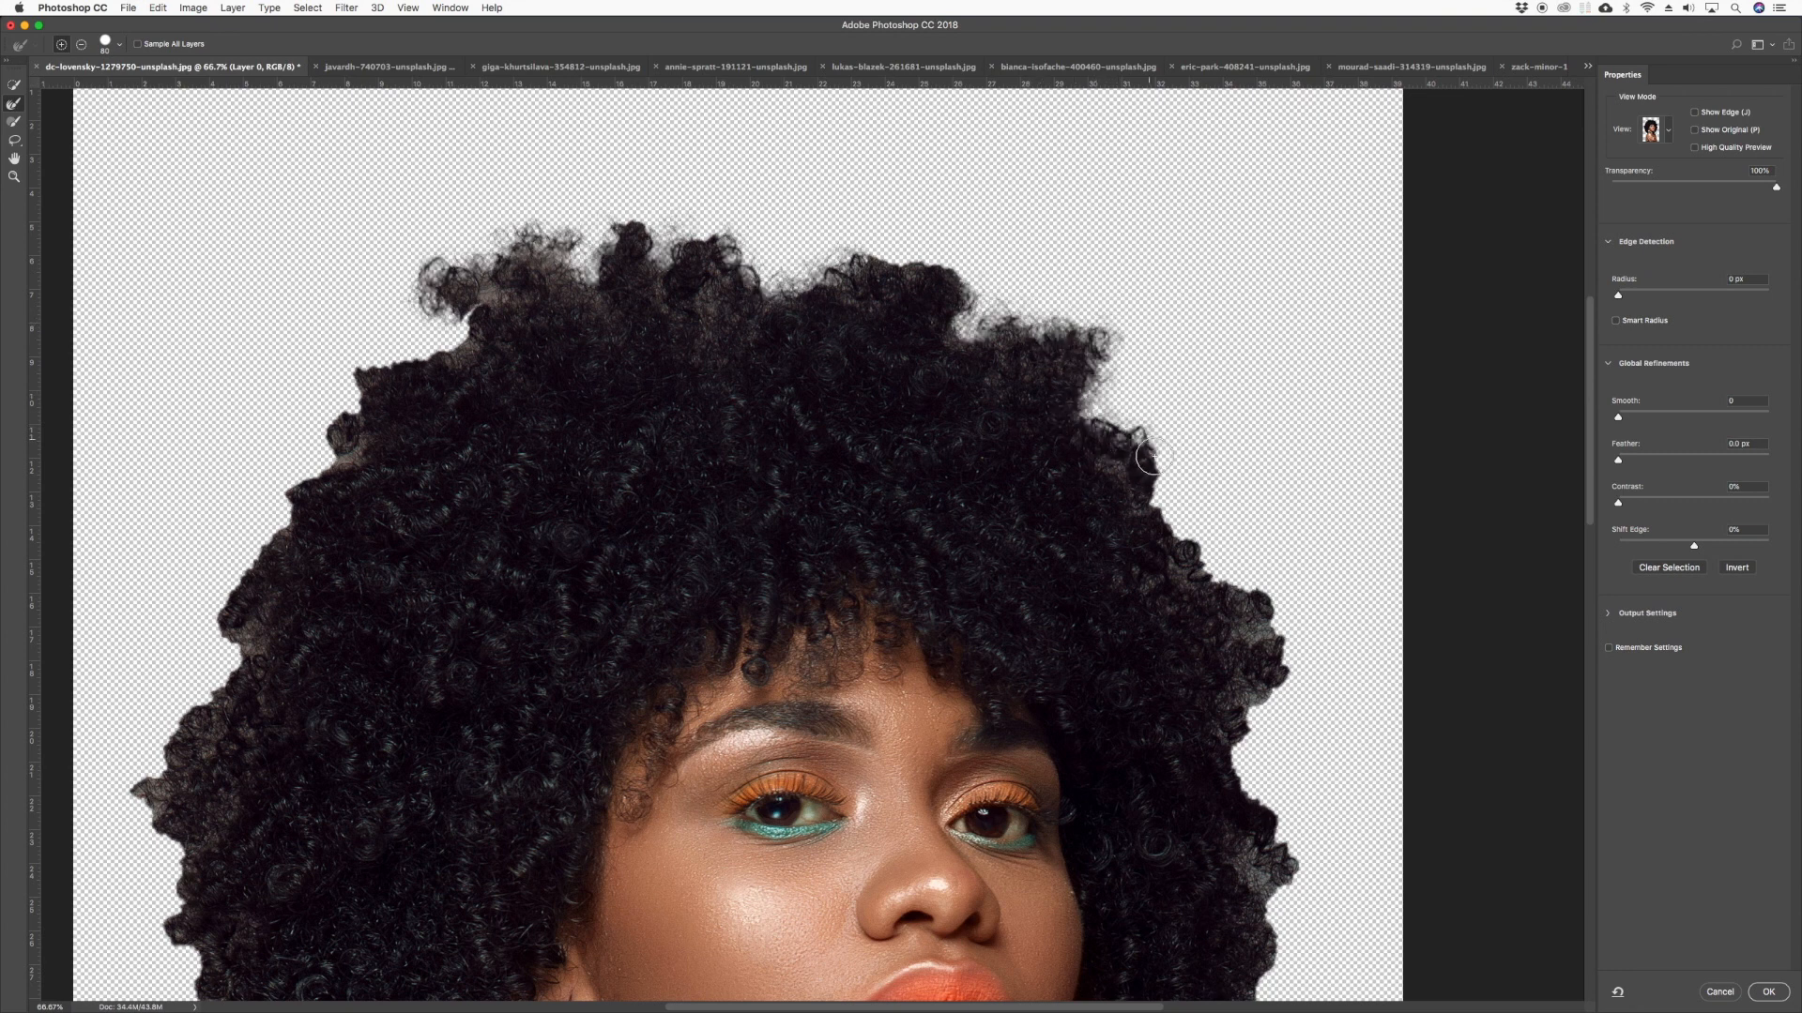
{"action": "scroll", "coordinate": [1164, 446], "scroll_direction": "down", "scroll_amount": 3}
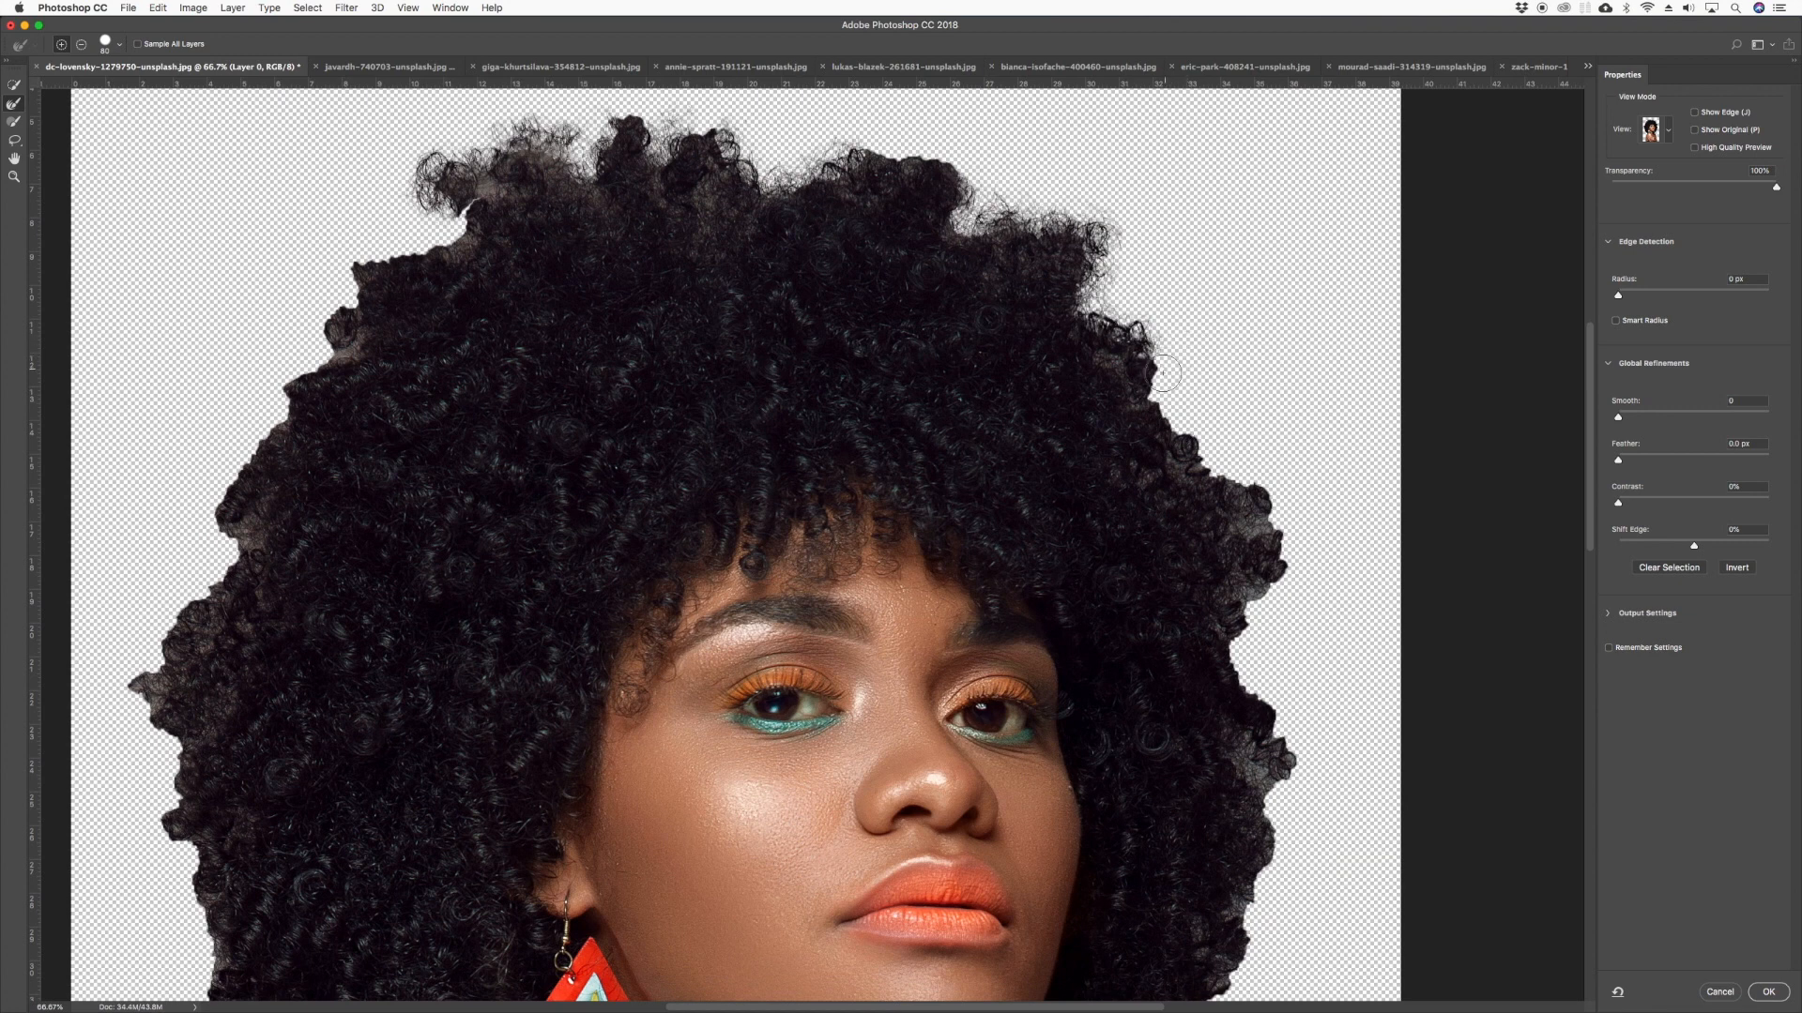
{"action": "left_click_drag", "start_coordinate": [1156, 377], "coordinate": [1241, 511]}
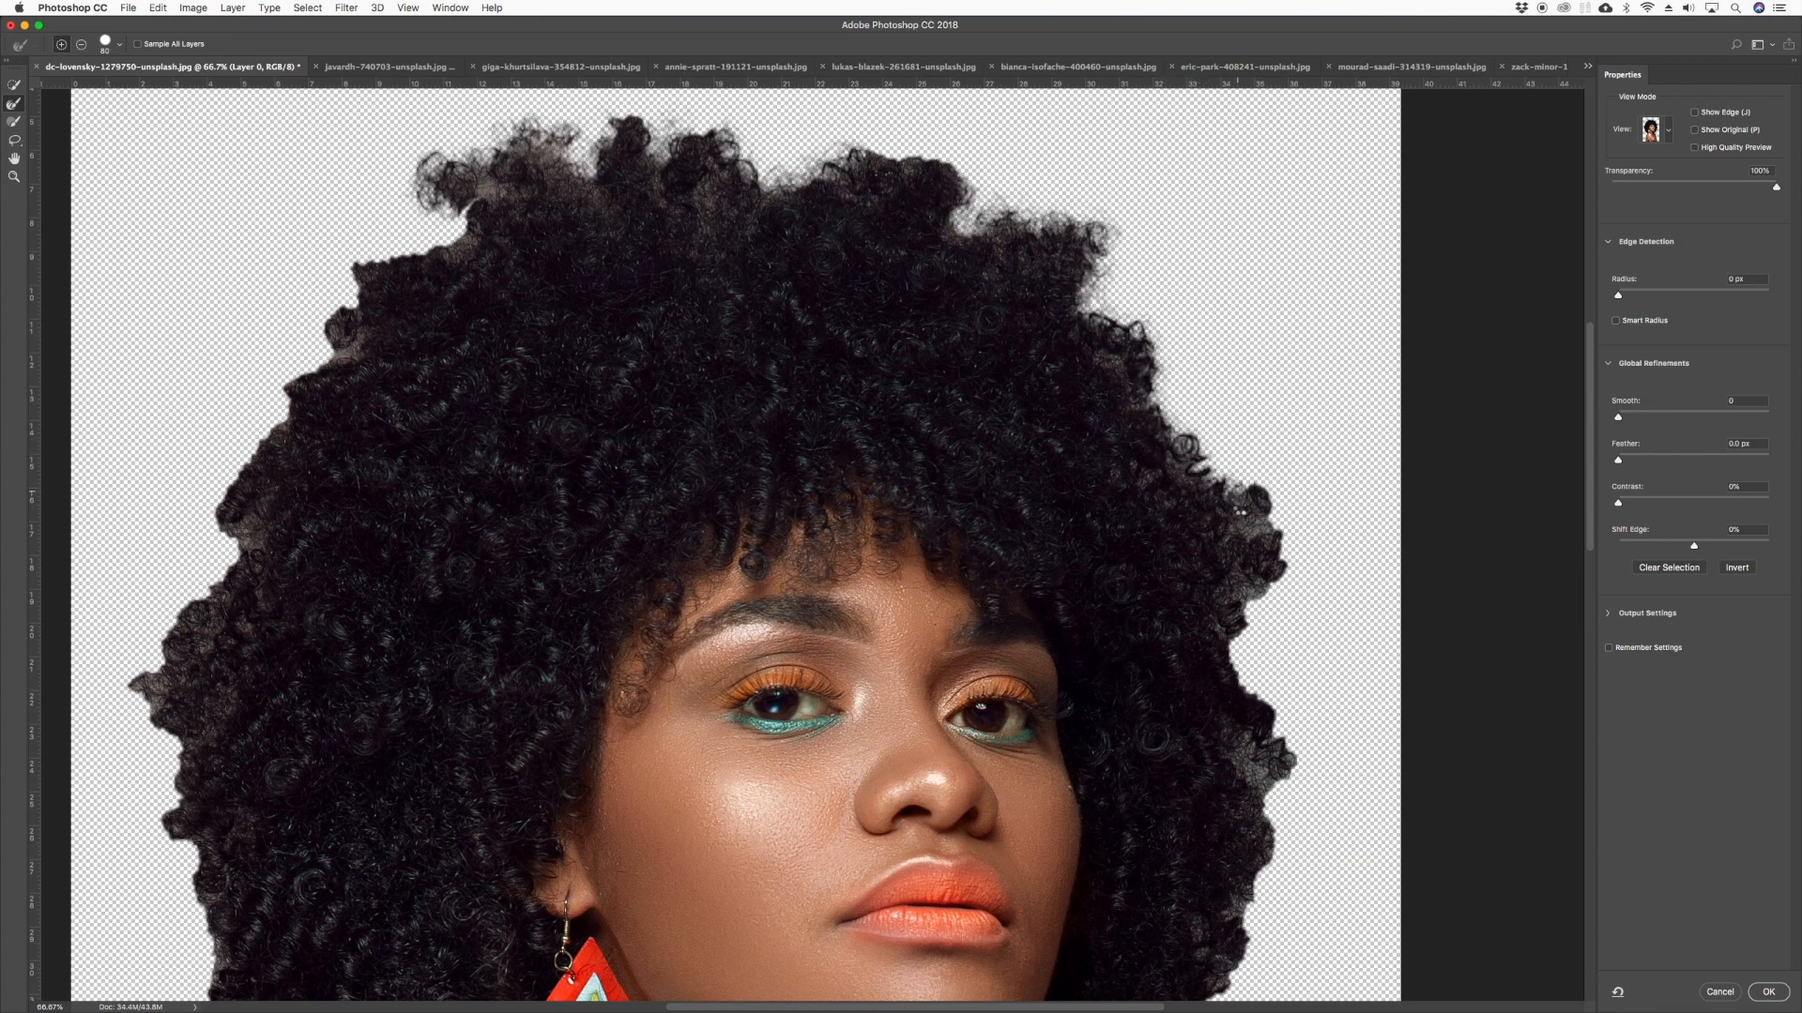
{"action": "scroll", "coordinate": [1239, 497], "scroll_direction": "down", "scroll_amount": 2}
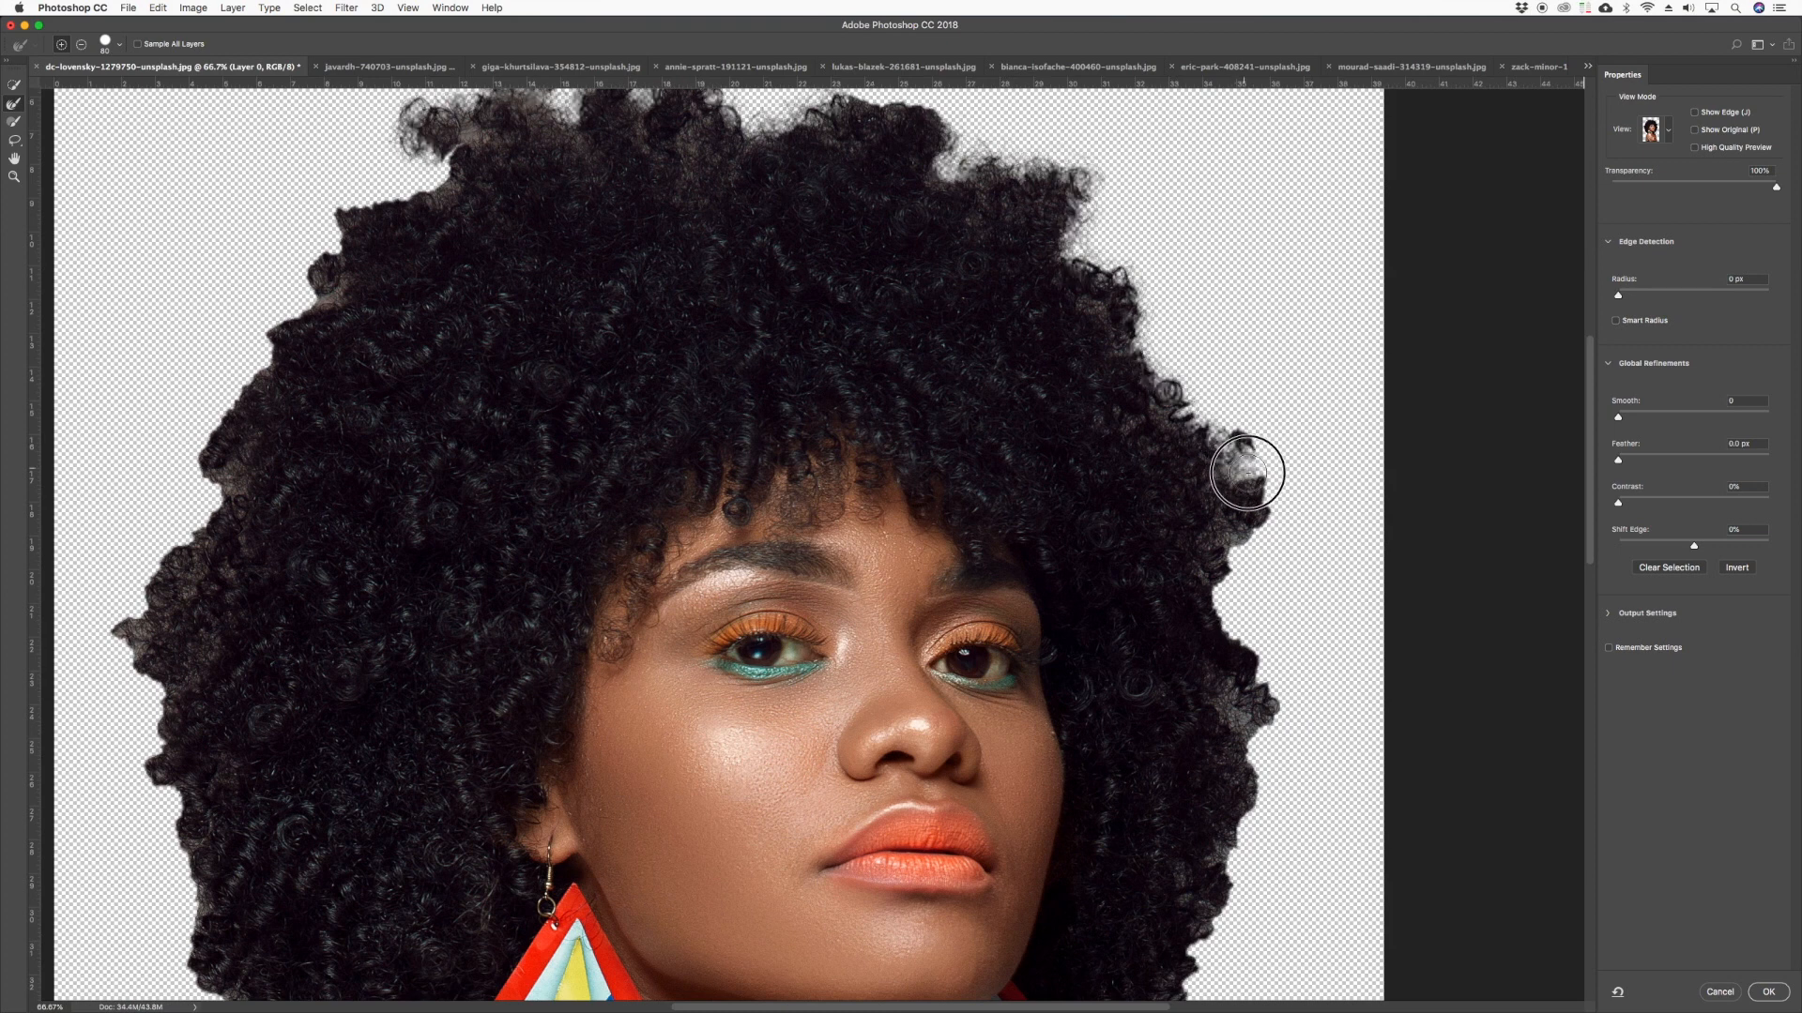
{"action": "left_click_drag", "start_coordinate": [1233, 535], "coordinate": [1219, 538]}
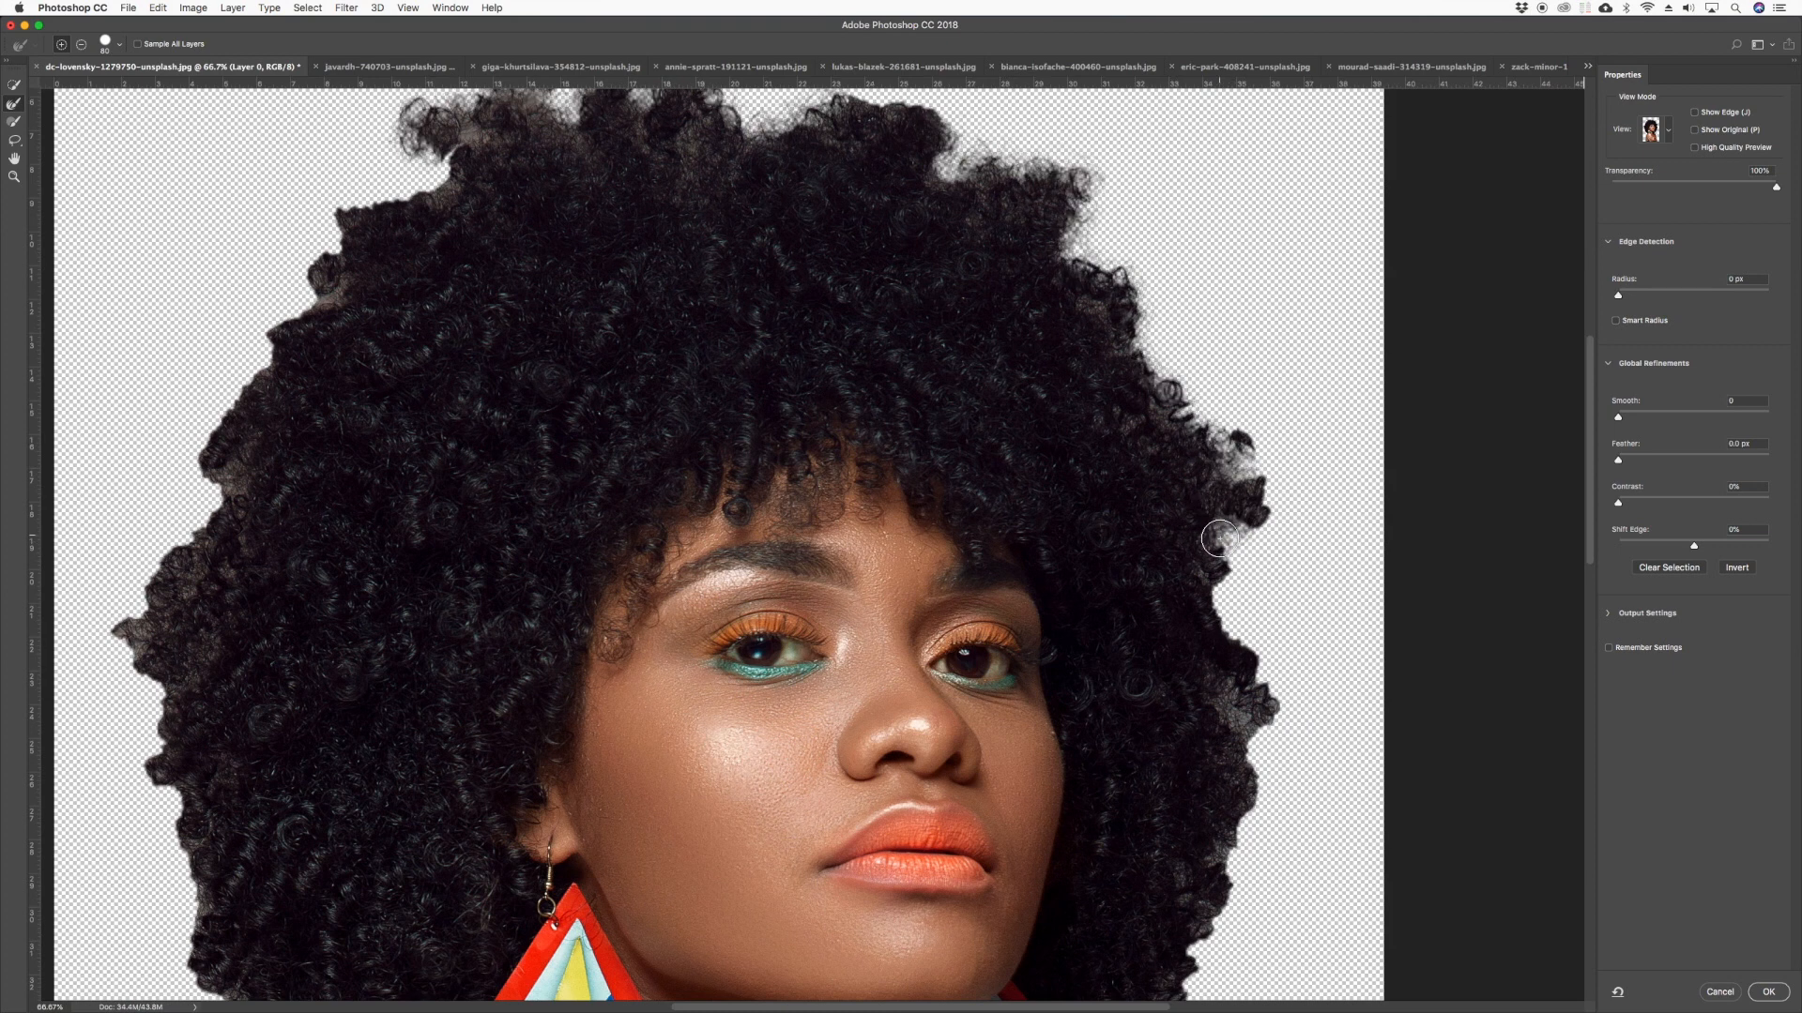
Refine the lower-right outline of the hair down to the curls beside the right earring
{"action": "scroll", "coordinate": [1248, 469], "scroll_direction": "down", "scroll_amount": 3}
{"action": "scroll", "coordinate": [1248, 469], "scroll_direction": "right", "scroll_amount": 1}
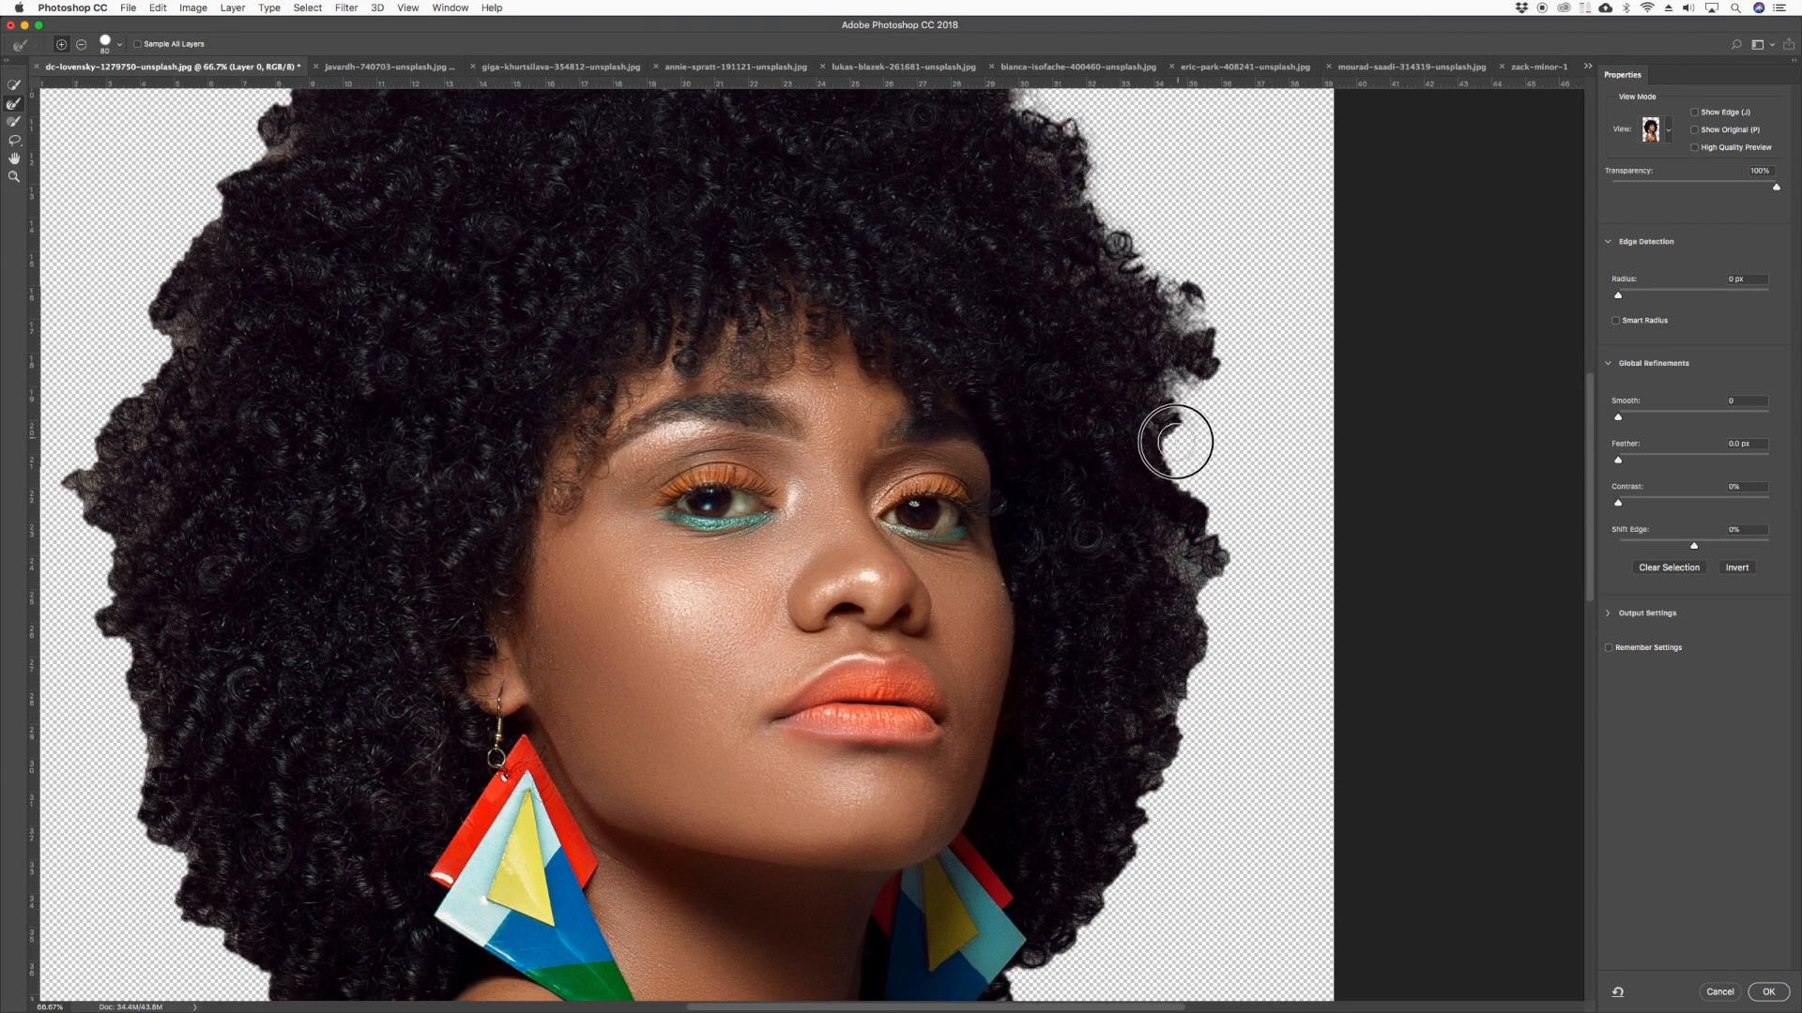
{"action": "mouse_move", "coordinate": [1175, 441]}
{"action": "left_mouse_down"}
{"action": "mouse_move", "coordinate": [1223, 561]}
{"action": "mouse_move", "coordinate": [1207, 592]}
{"action": "mouse_move", "coordinate": [1180, 561]}
{"action": "left_mouse_up"}
{"action": "mouse_move", "coordinate": [1243, 656]}
{"action": "left_mouse_down"}
{"action": "mouse_move", "coordinate": [1239, 576]}
{"action": "mouse_move", "coordinate": [1158, 628]}
{"action": "mouse_move", "coordinate": [1191, 630]}
{"action": "left_mouse_up"}
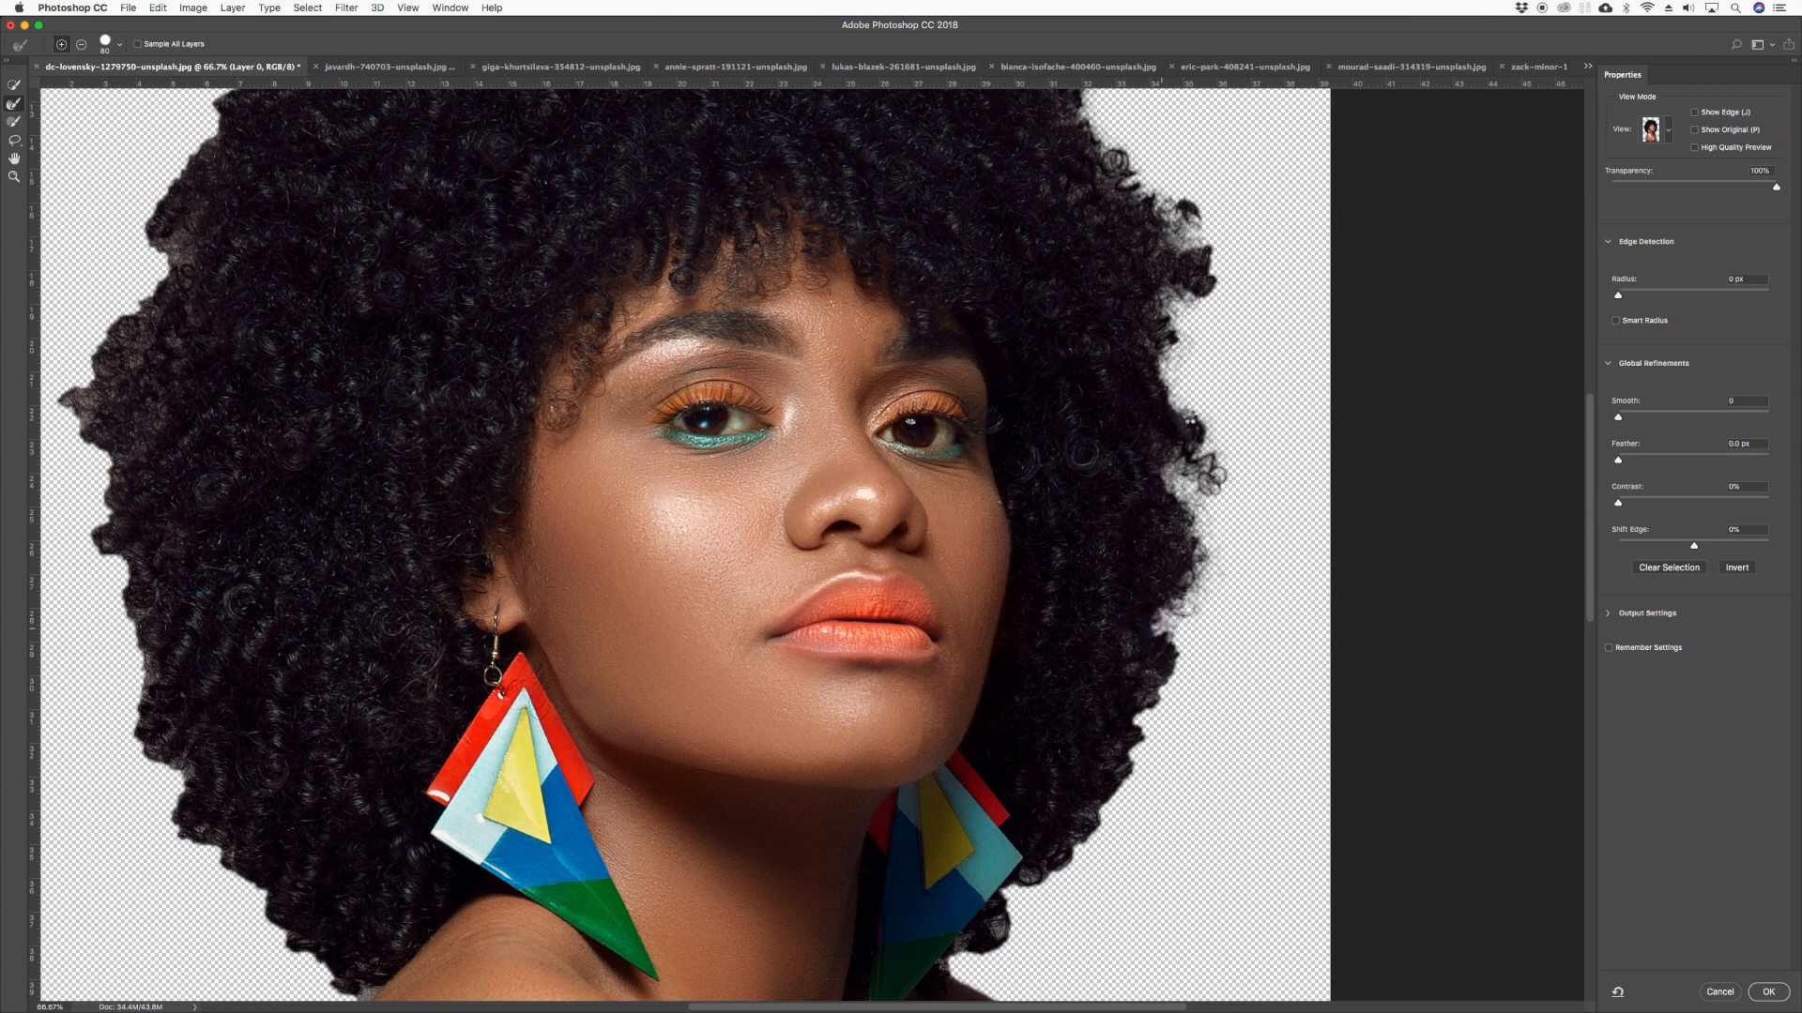
{"action": "mouse_move", "coordinate": [1165, 692]}
{"action": "left_mouse_down"}
{"action": "mouse_move", "coordinate": [1138, 675]}
{"action": "mouse_move", "coordinate": [1145, 752]}
{"action": "mouse_move", "coordinate": [1114, 751]}
{"action": "mouse_move", "coordinate": [1086, 825]}
{"action": "mouse_move", "coordinate": [1126, 789]}
{"action": "mouse_move", "coordinate": [1106, 810]}
{"action": "left_mouse_up"}
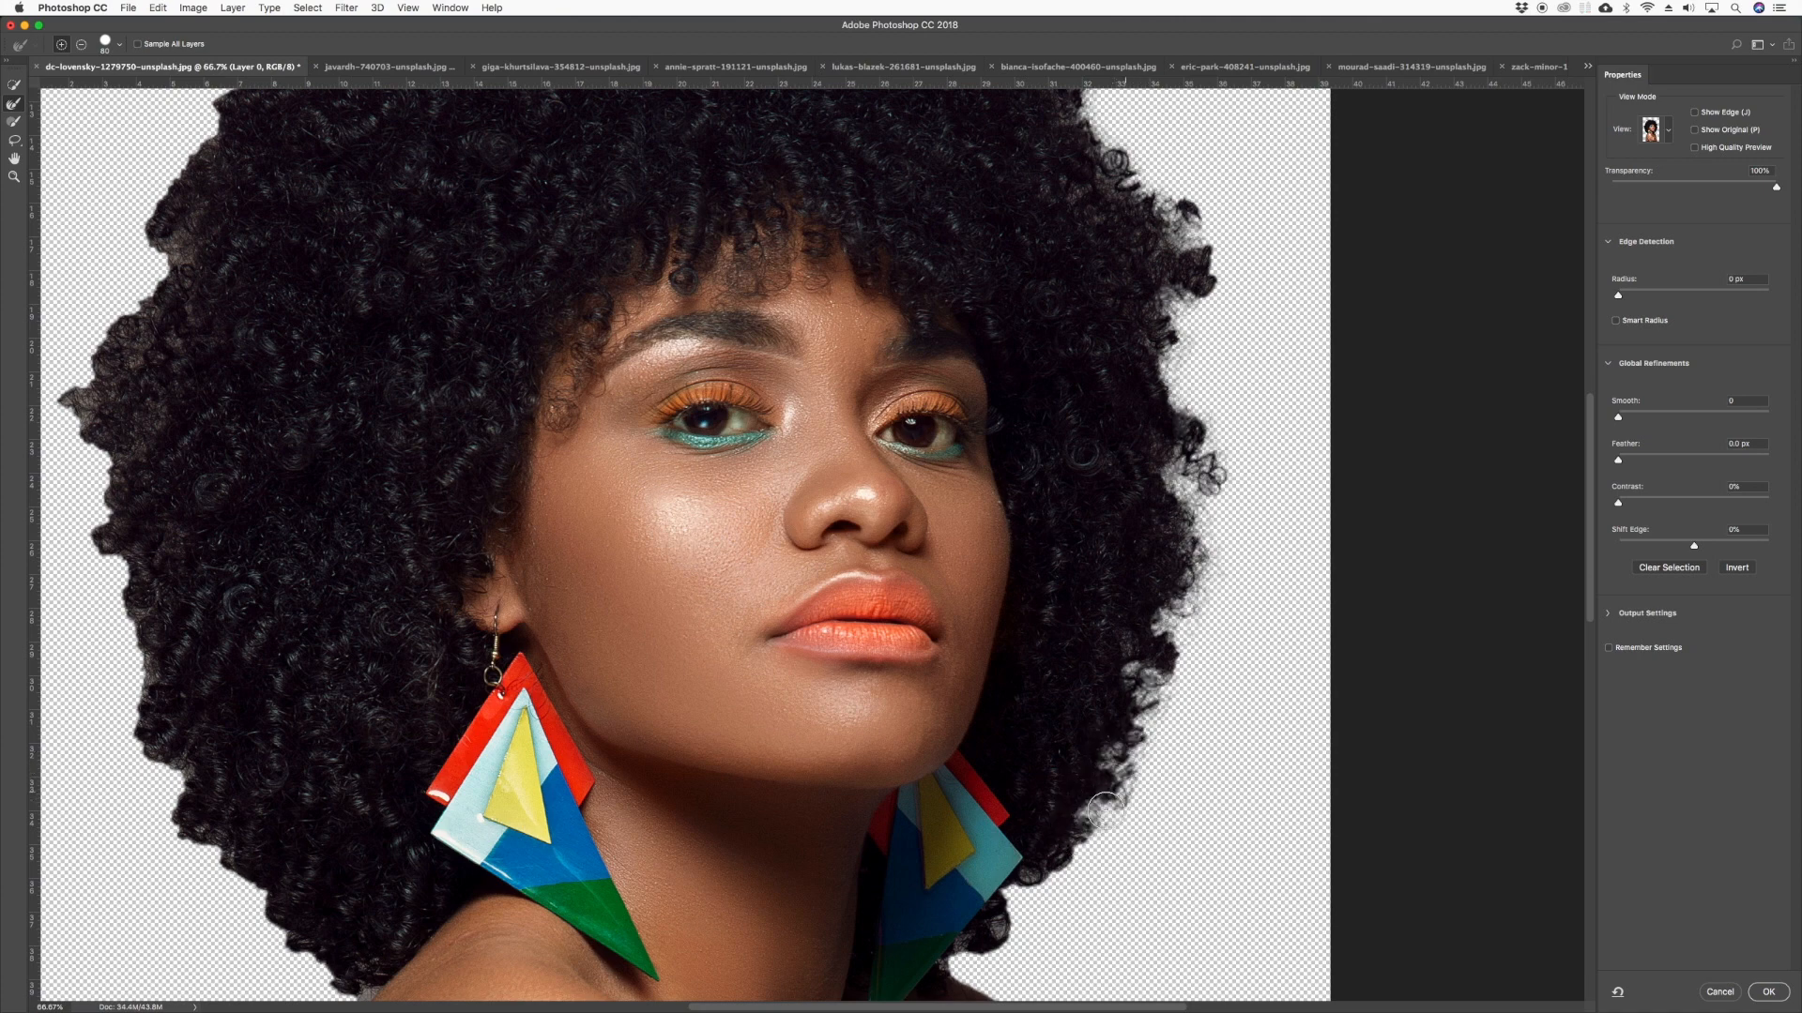
{"action": "left_click", "coordinate": [1040, 887]}
{"action": "left_click_drag", "start_coordinate": [992, 936], "coordinate": [1006, 932]}
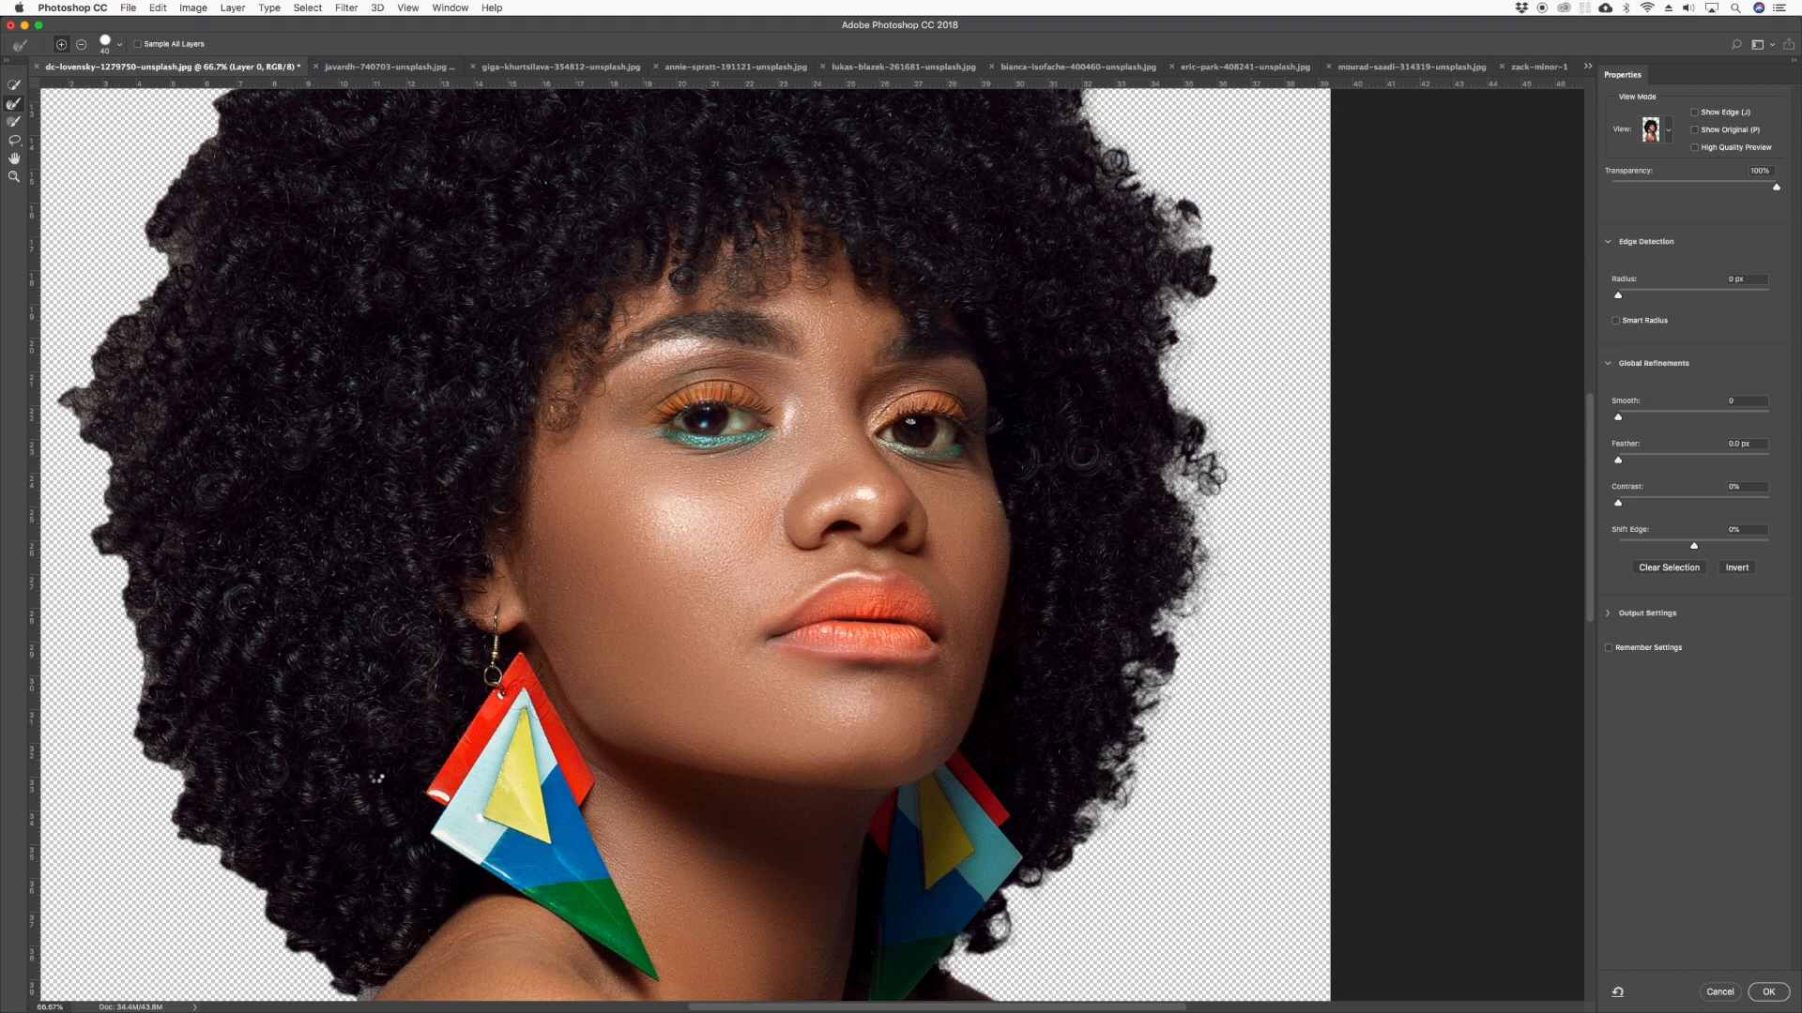
Refine the lower-left outline of the hair from the shoulder upward with the Refine Edge Brush
{"action": "left_click_drag", "start_coordinate": [376, 778], "coordinate": [599, 683]}
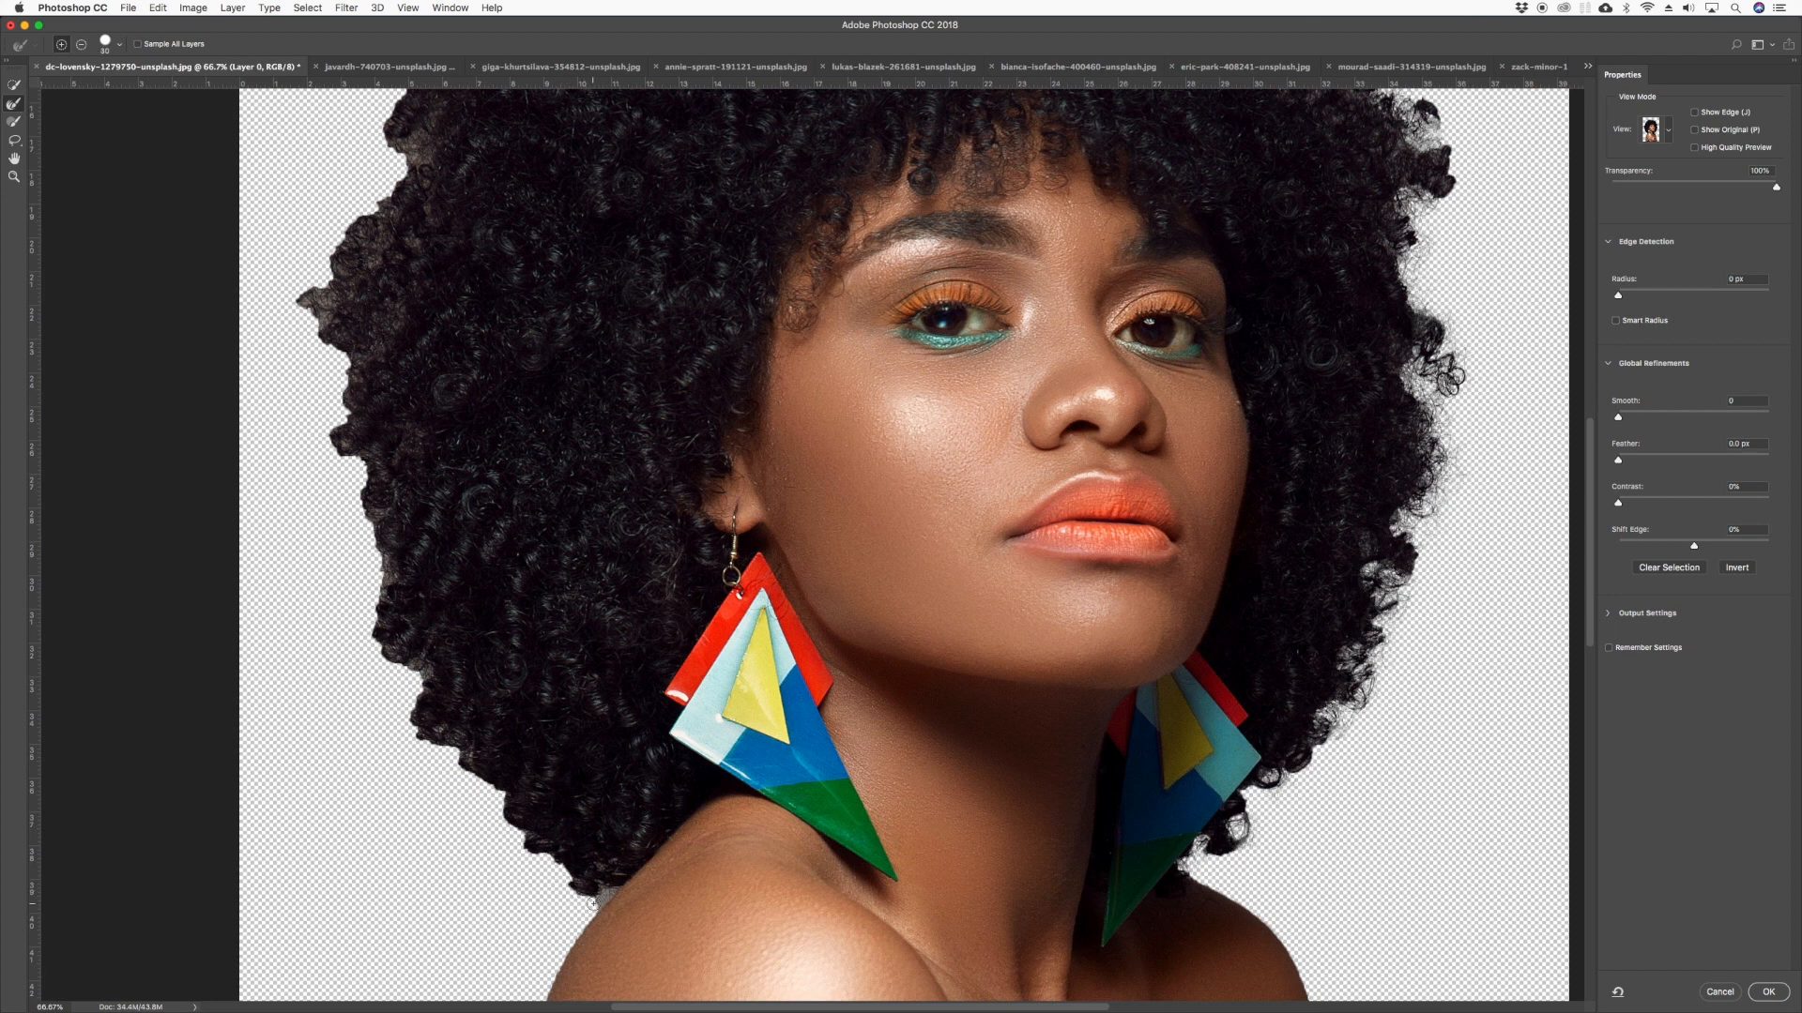
{"action": "left_click_drag", "start_coordinate": [590, 909], "coordinate": [597, 899]}
{"action": "mouse_move", "coordinate": [574, 898]}
{"action": "left_mouse_down"}
{"action": "mouse_move", "coordinate": [521, 851]}
{"action": "mouse_move", "coordinate": [496, 788]}
{"action": "mouse_move", "coordinate": [409, 713]}
{"action": "left_mouse_up"}
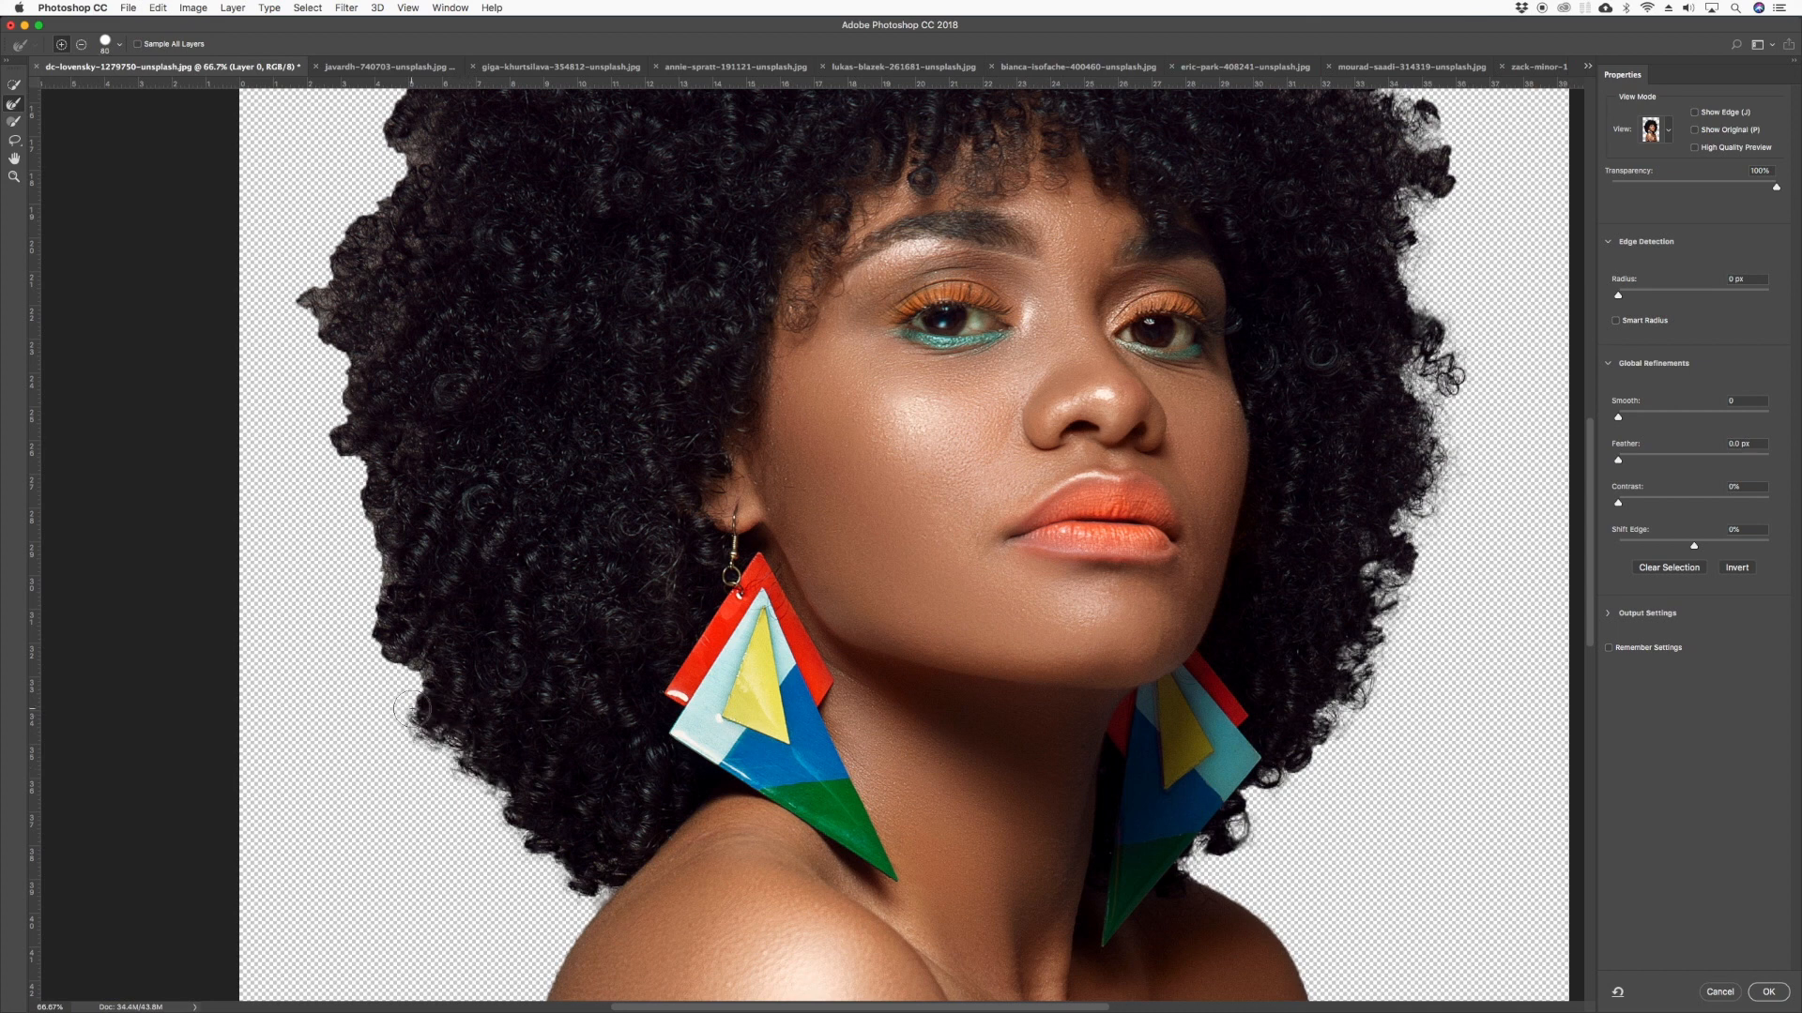
{"action": "left_click_drag", "start_coordinate": [416, 702], "coordinate": [406, 669]}
{"action": "left_click_drag", "start_coordinate": [376, 655], "coordinate": [368, 557]}
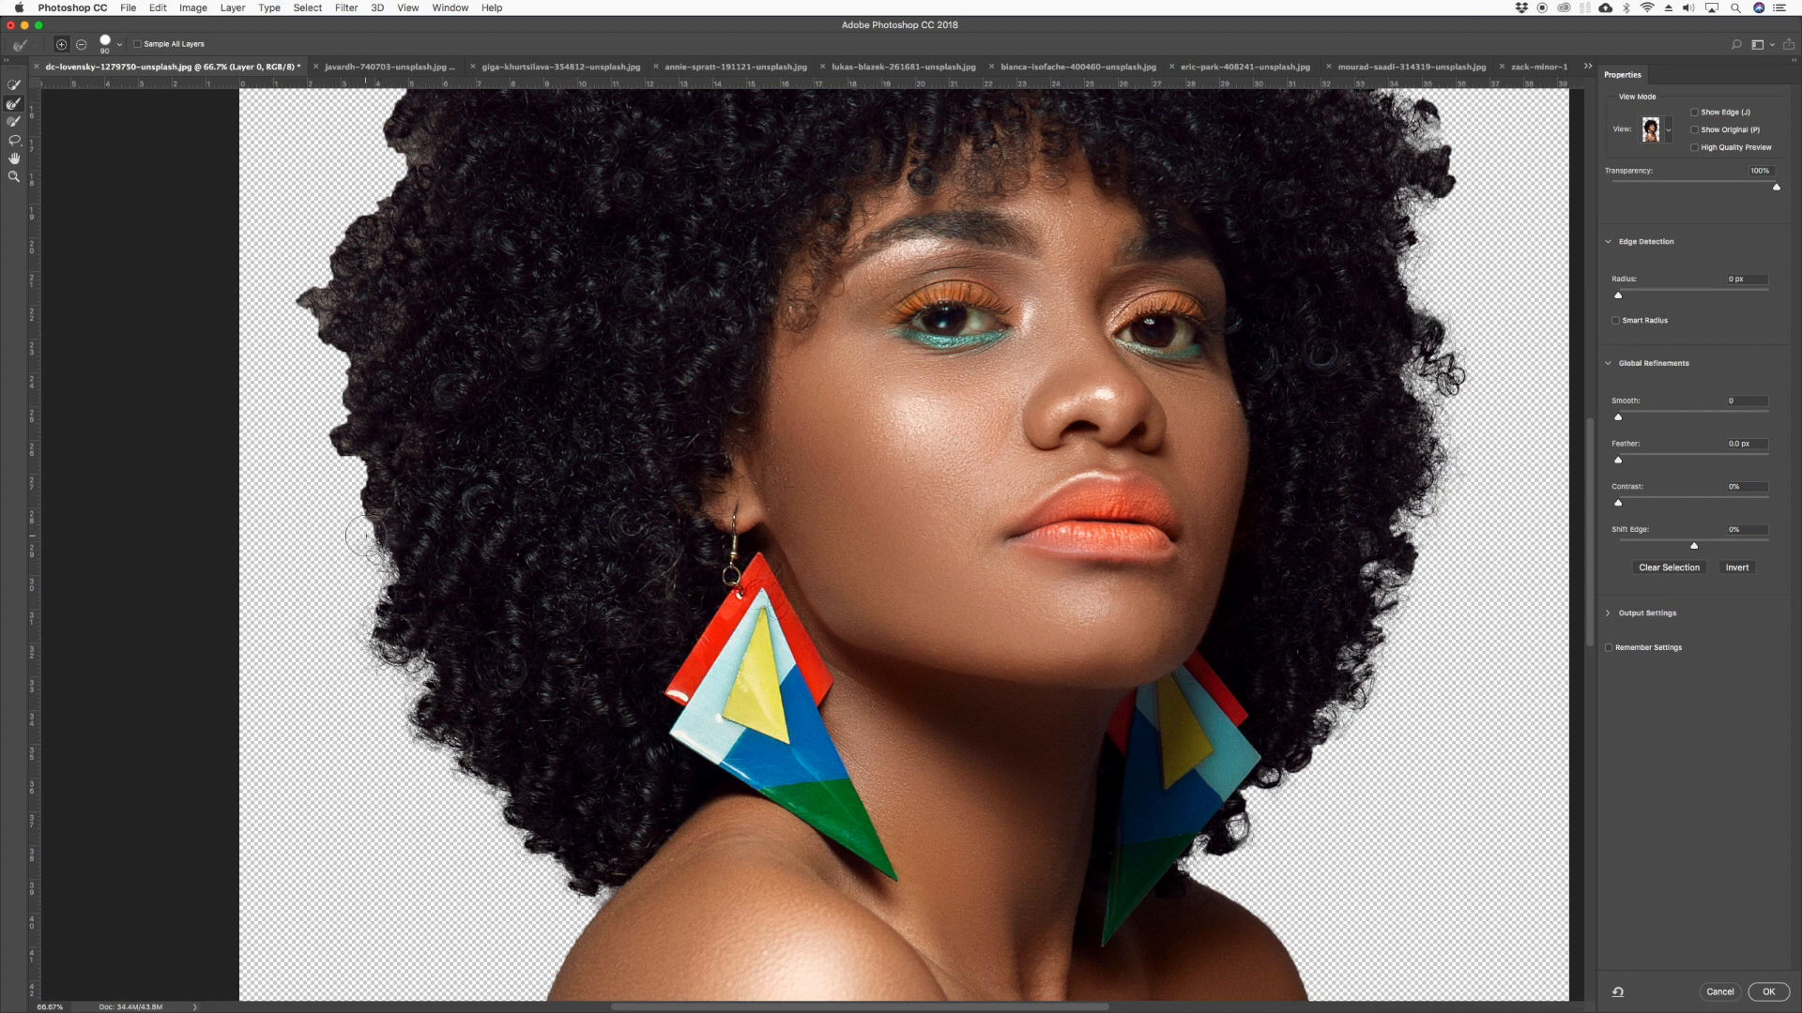
{"action": "mouse_move", "coordinate": [373, 533]}
{"action": "left_mouse_down"}
{"action": "mouse_move", "coordinate": [354, 461]}
{"action": "mouse_move", "coordinate": [316, 432]}
{"action": "mouse_move", "coordinate": [336, 390]}
{"action": "mouse_move", "coordinate": [430, 515]}
{"action": "mouse_move", "coordinate": [435, 551]}
{"action": "mouse_move", "coordinate": [431, 341]}
{"action": "left_mouse_up"}
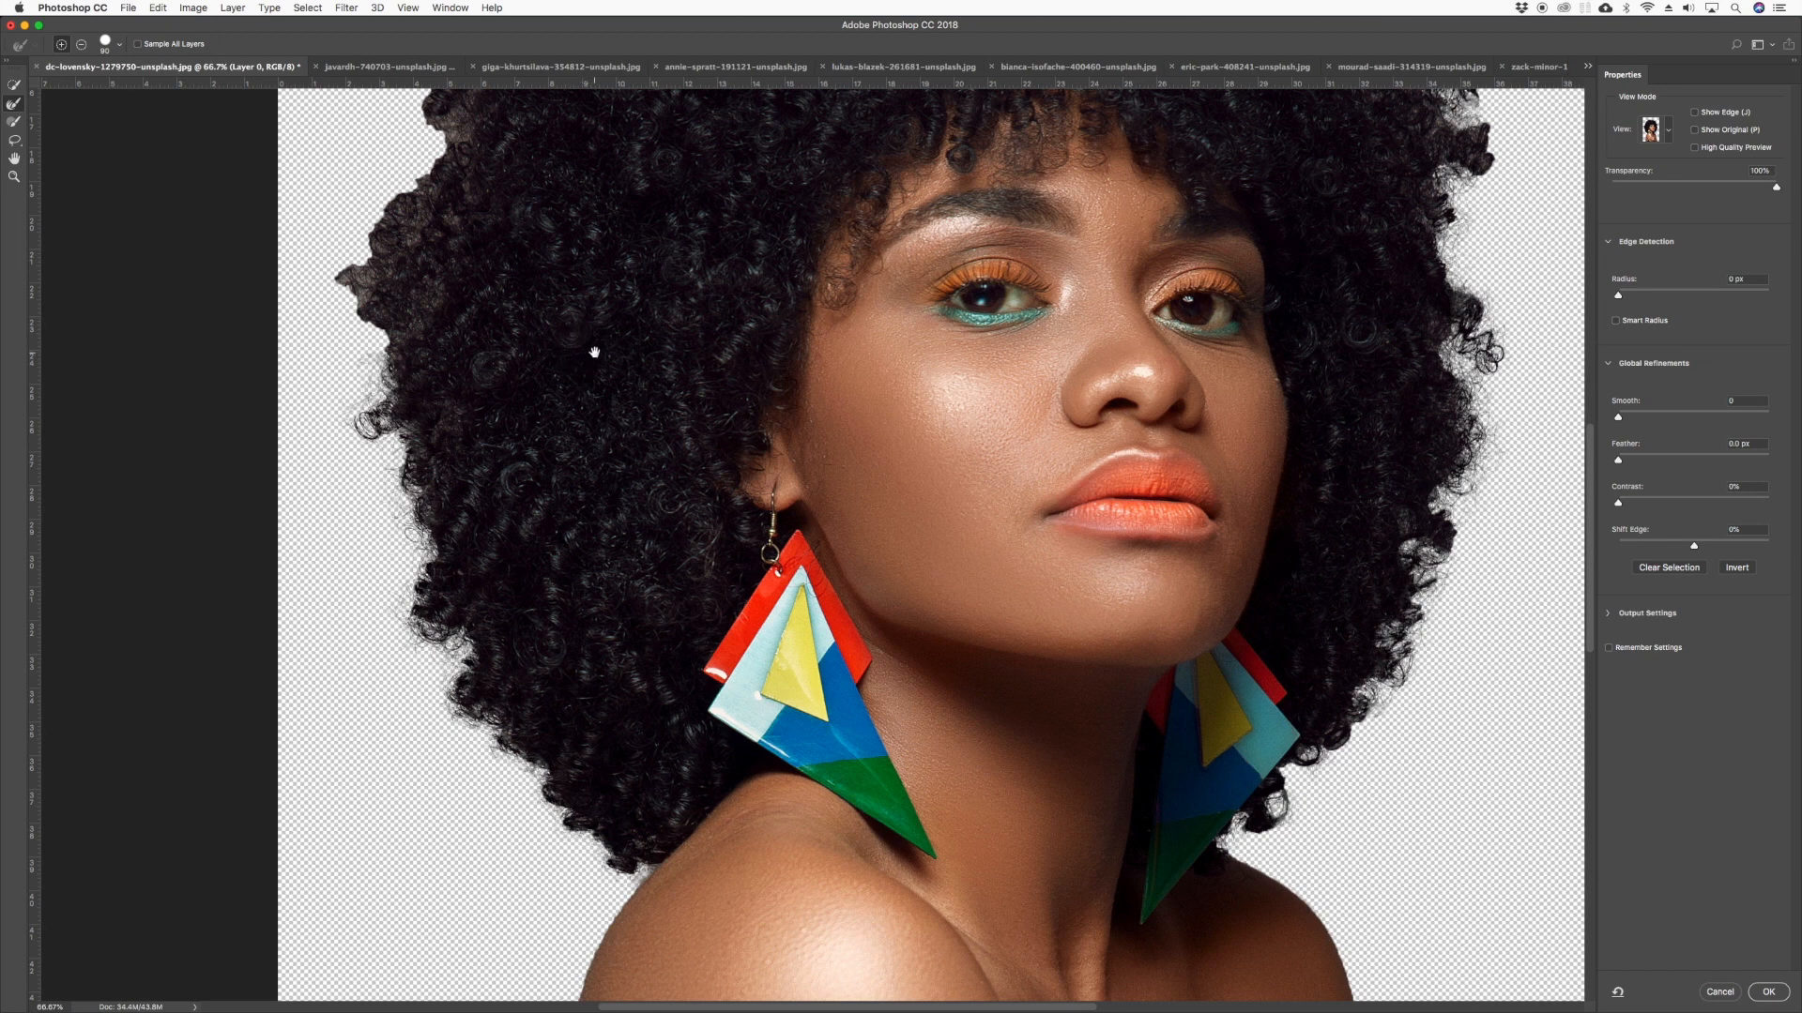
Refine the upper-left outline of the hair with the Refine Edge Brush, from cheek height up to the crown
{"action": "left_click_drag", "start_coordinate": [585, 304], "coordinate": [577, 745]}
{"action": "key", "text": "super+r"}
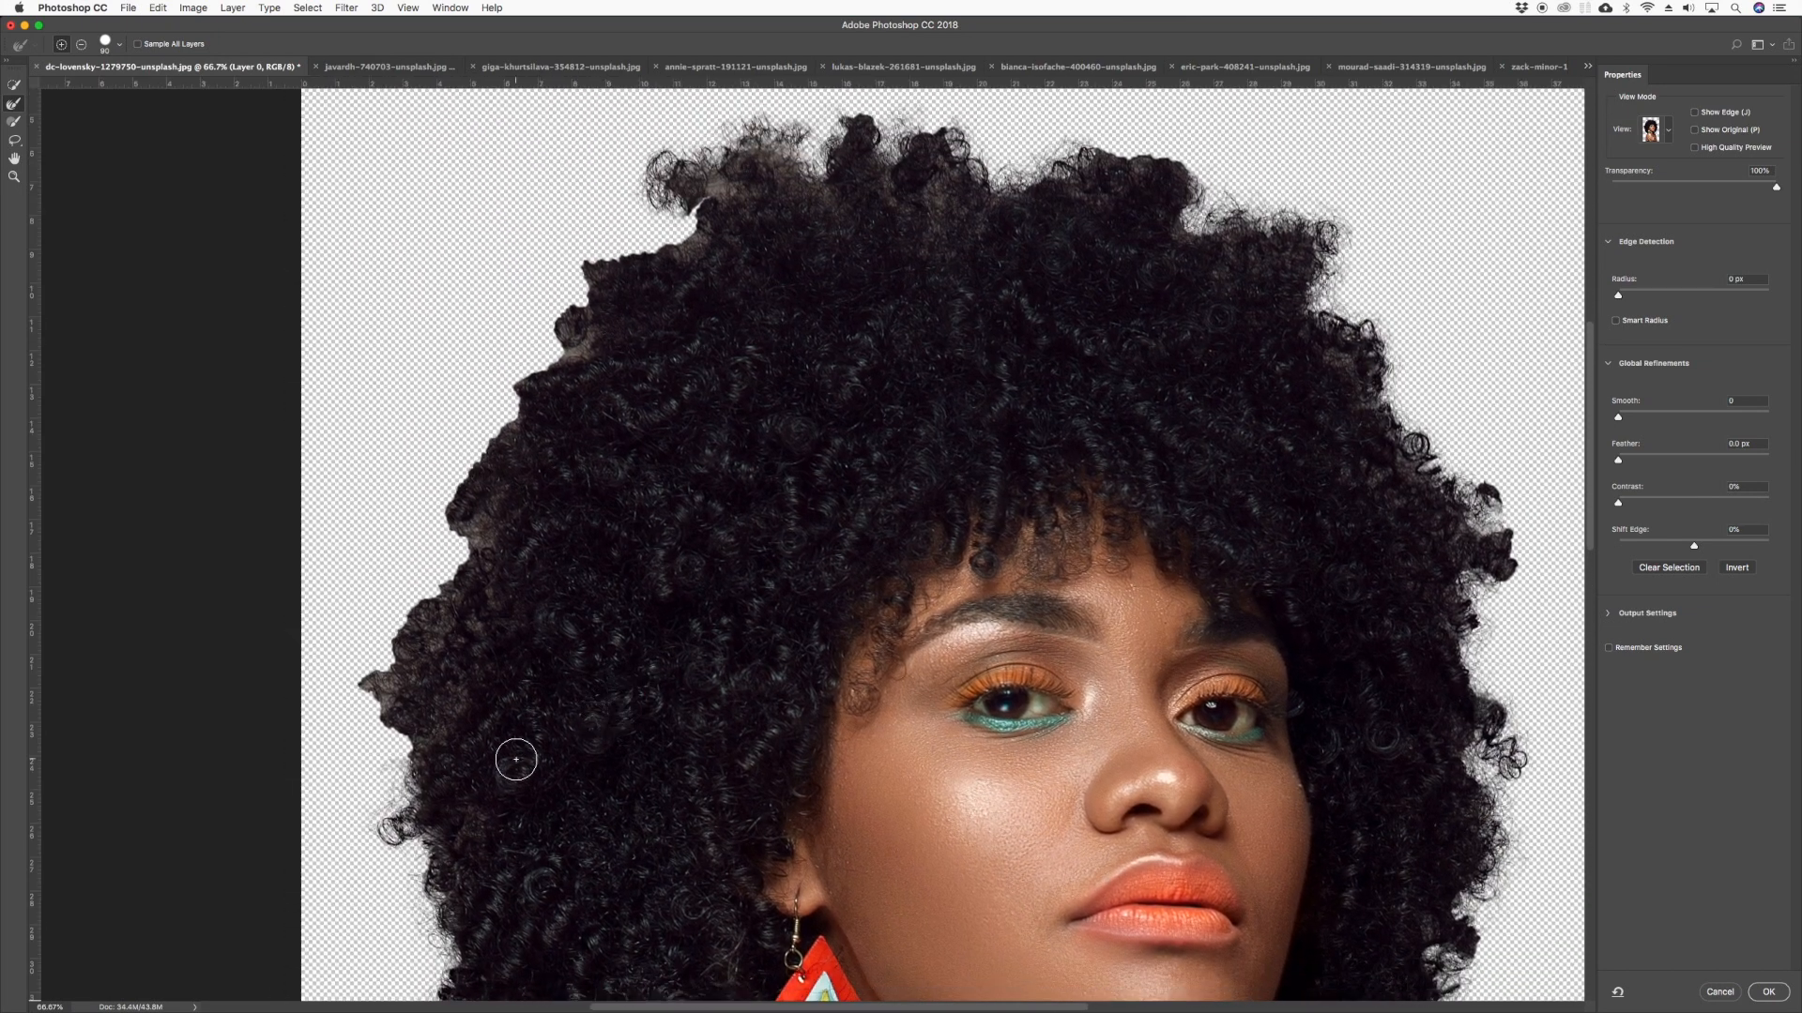
{"action": "mouse_move", "coordinate": [409, 752]}
{"action": "left_mouse_down"}
{"action": "mouse_move", "coordinate": [358, 676]}
{"action": "mouse_move", "coordinate": [393, 678]}
{"action": "mouse_move", "coordinate": [440, 605]}
{"action": "mouse_move", "coordinate": [485, 513]}
{"action": "mouse_move", "coordinate": [455, 535]}
{"action": "mouse_move", "coordinate": [448, 486]}
{"action": "mouse_move", "coordinate": [512, 413]}
{"action": "mouse_move", "coordinate": [511, 379]}
{"action": "mouse_move", "coordinate": [582, 338]}
{"action": "left_mouse_up"}
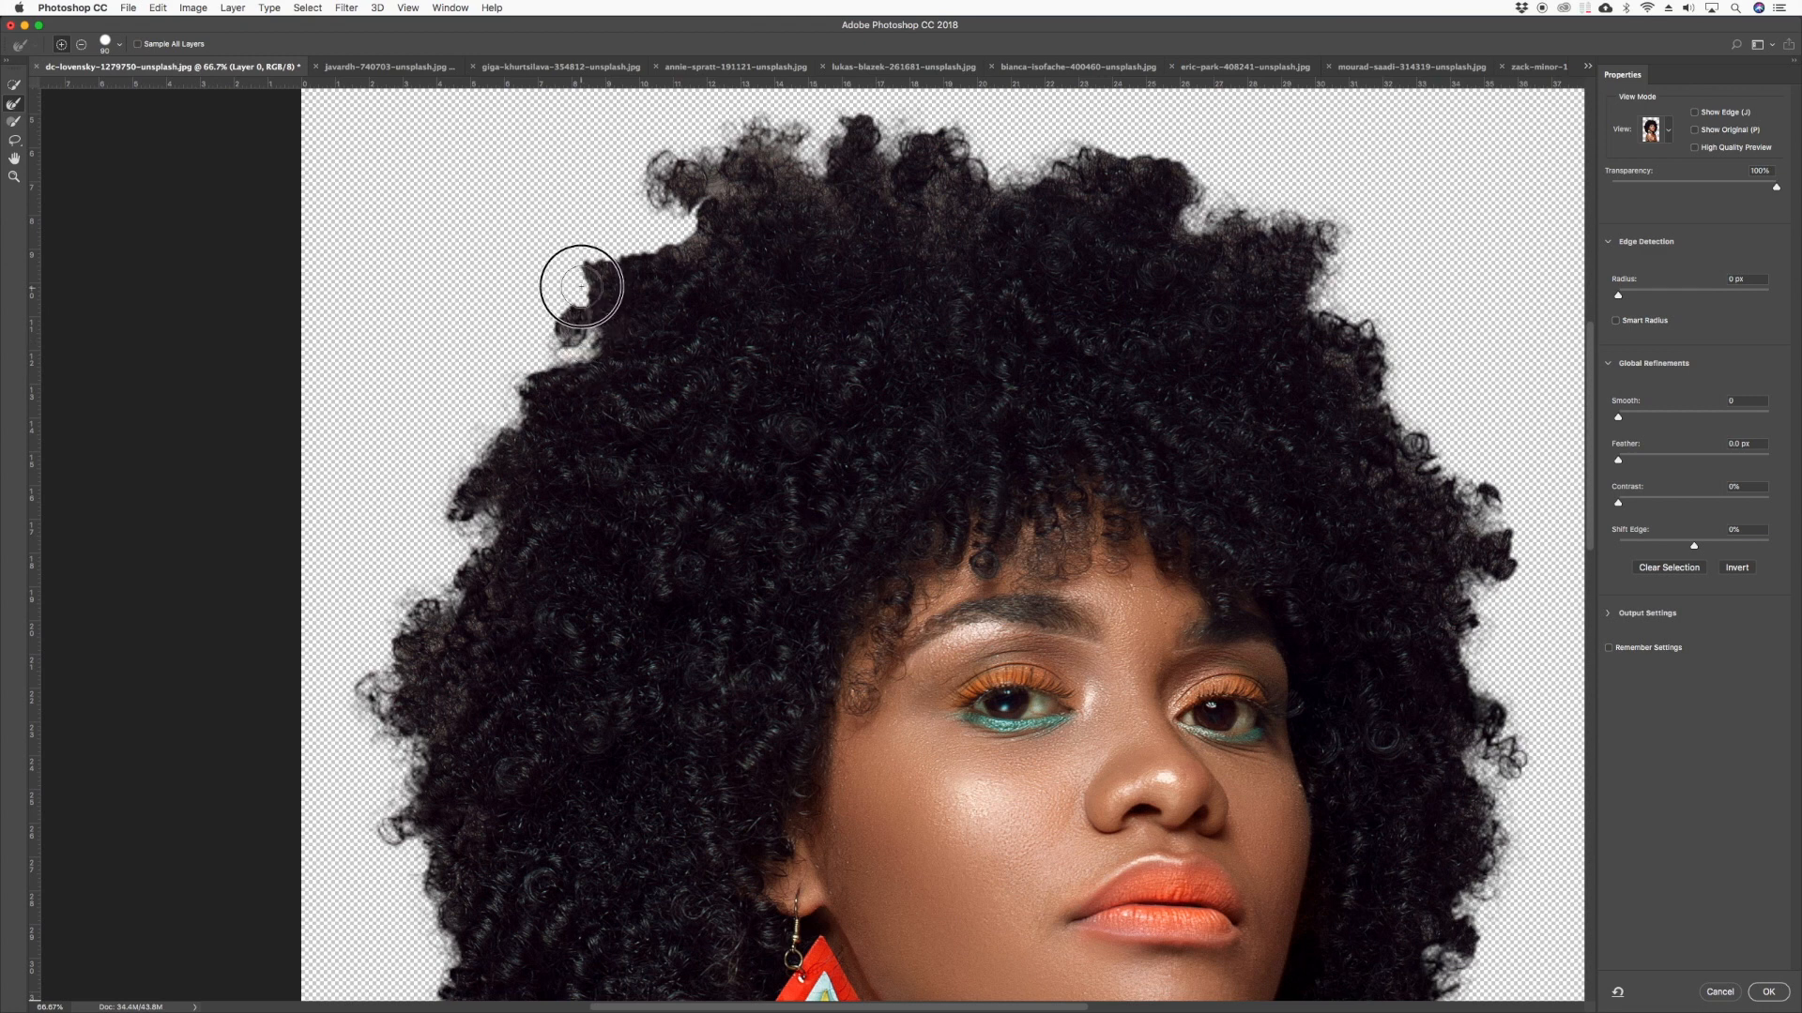
{"action": "mouse_move", "coordinate": [577, 264]}
{"action": "left_mouse_down"}
{"action": "mouse_move", "coordinate": [651, 222]}
{"action": "mouse_move", "coordinate": [686, 235]}
{"action": "left_mouse_up"}
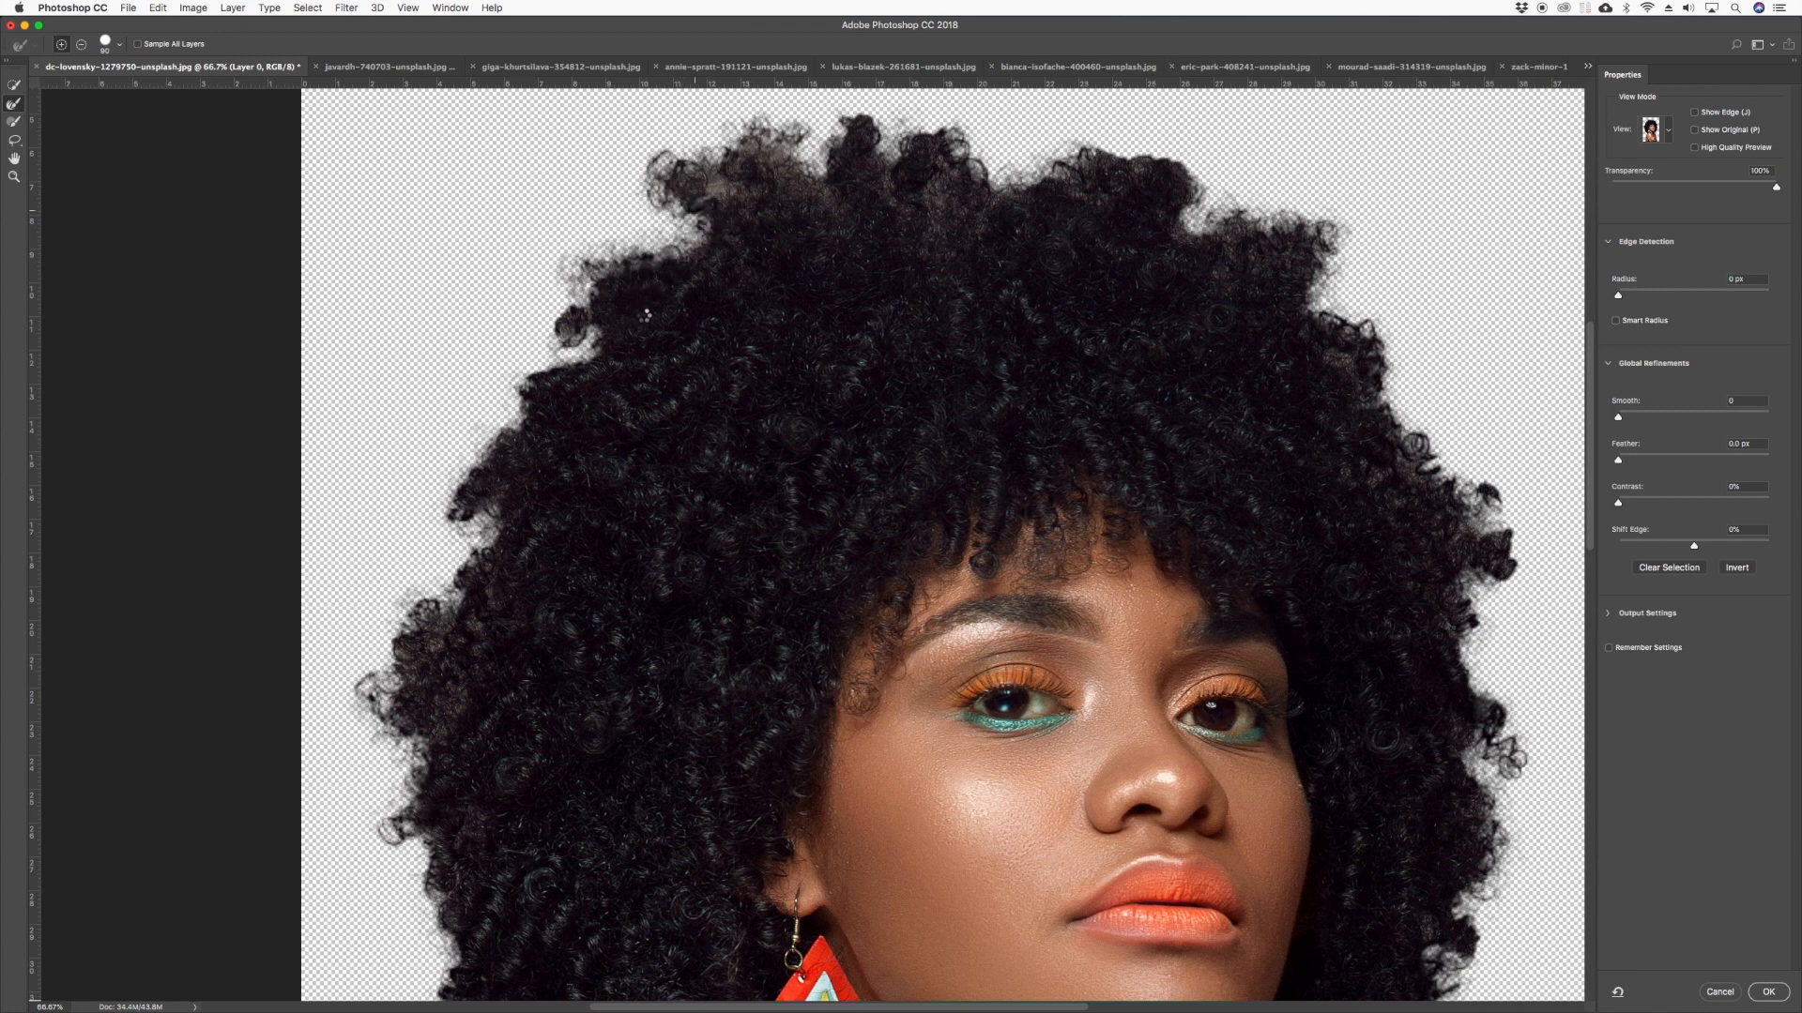
Accept the Select and Mask refinement and turn the resulting selection into a layer mask on the portrait layer
{"action": "scroll", "coordinate": [726, 341], "scroll_direction": "down", "scroll_amount": 3}
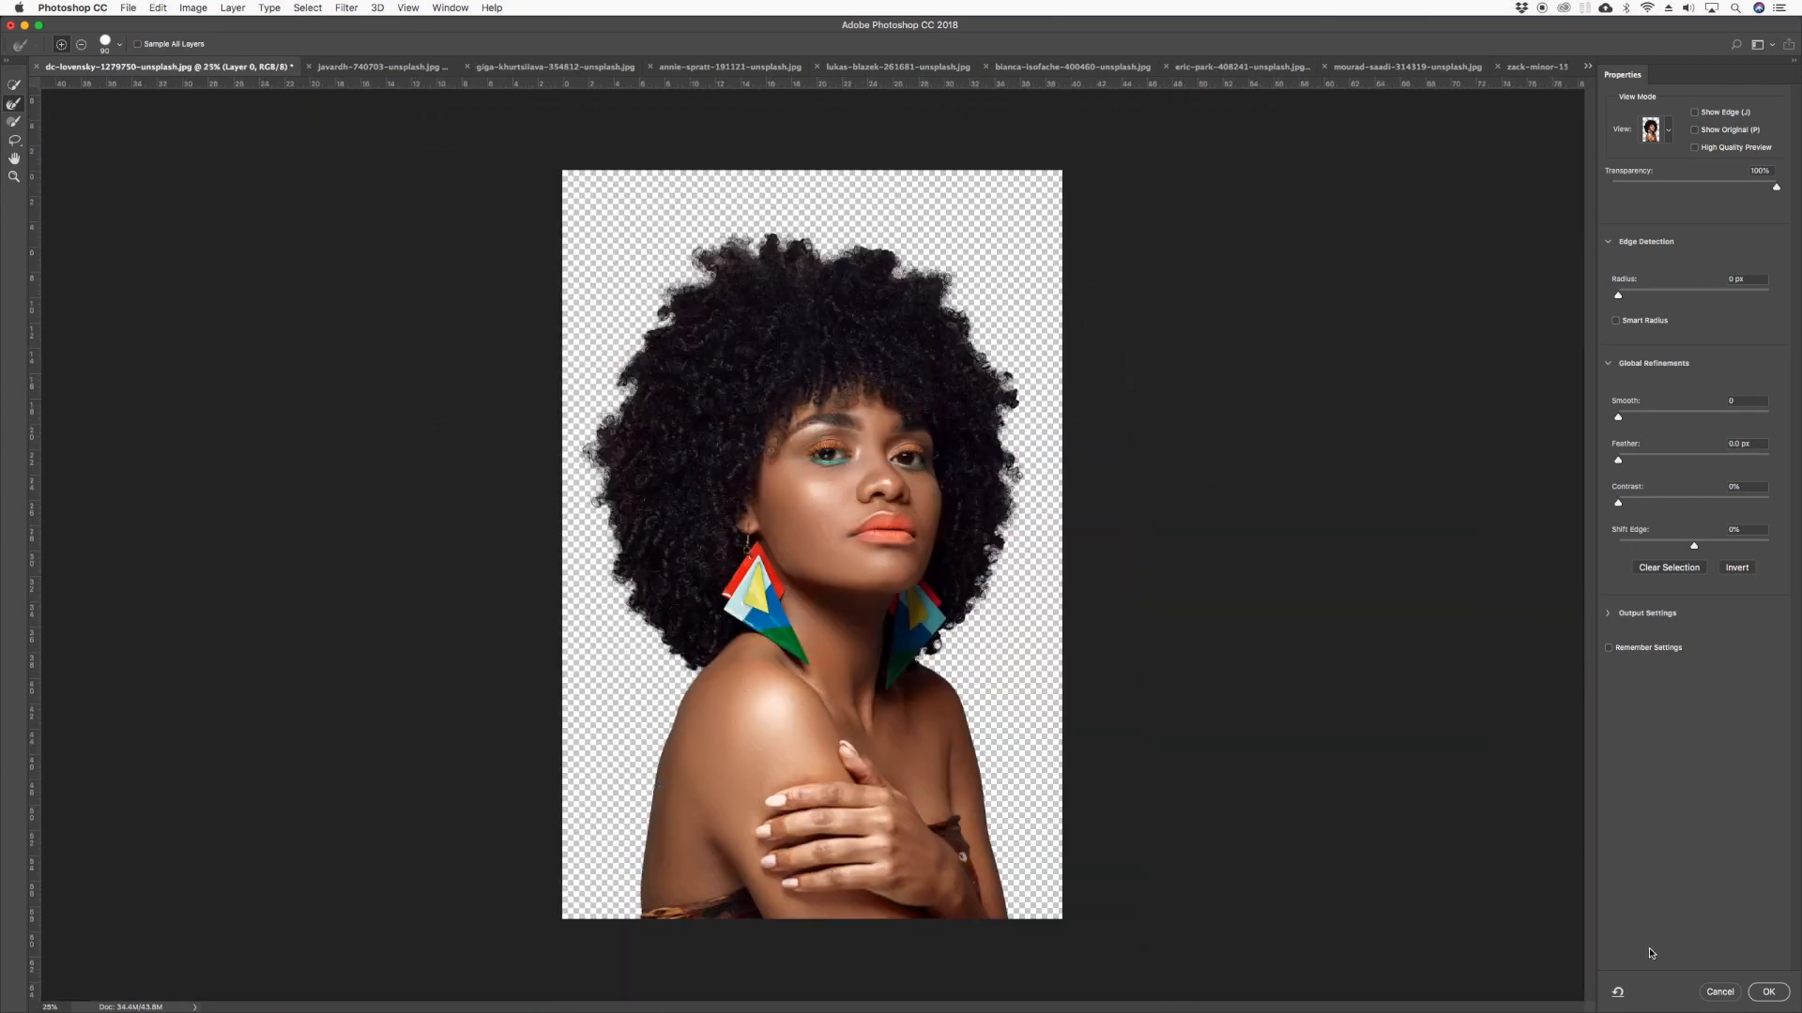
{"action": "left_click", "coordinate": [1770, 993]}
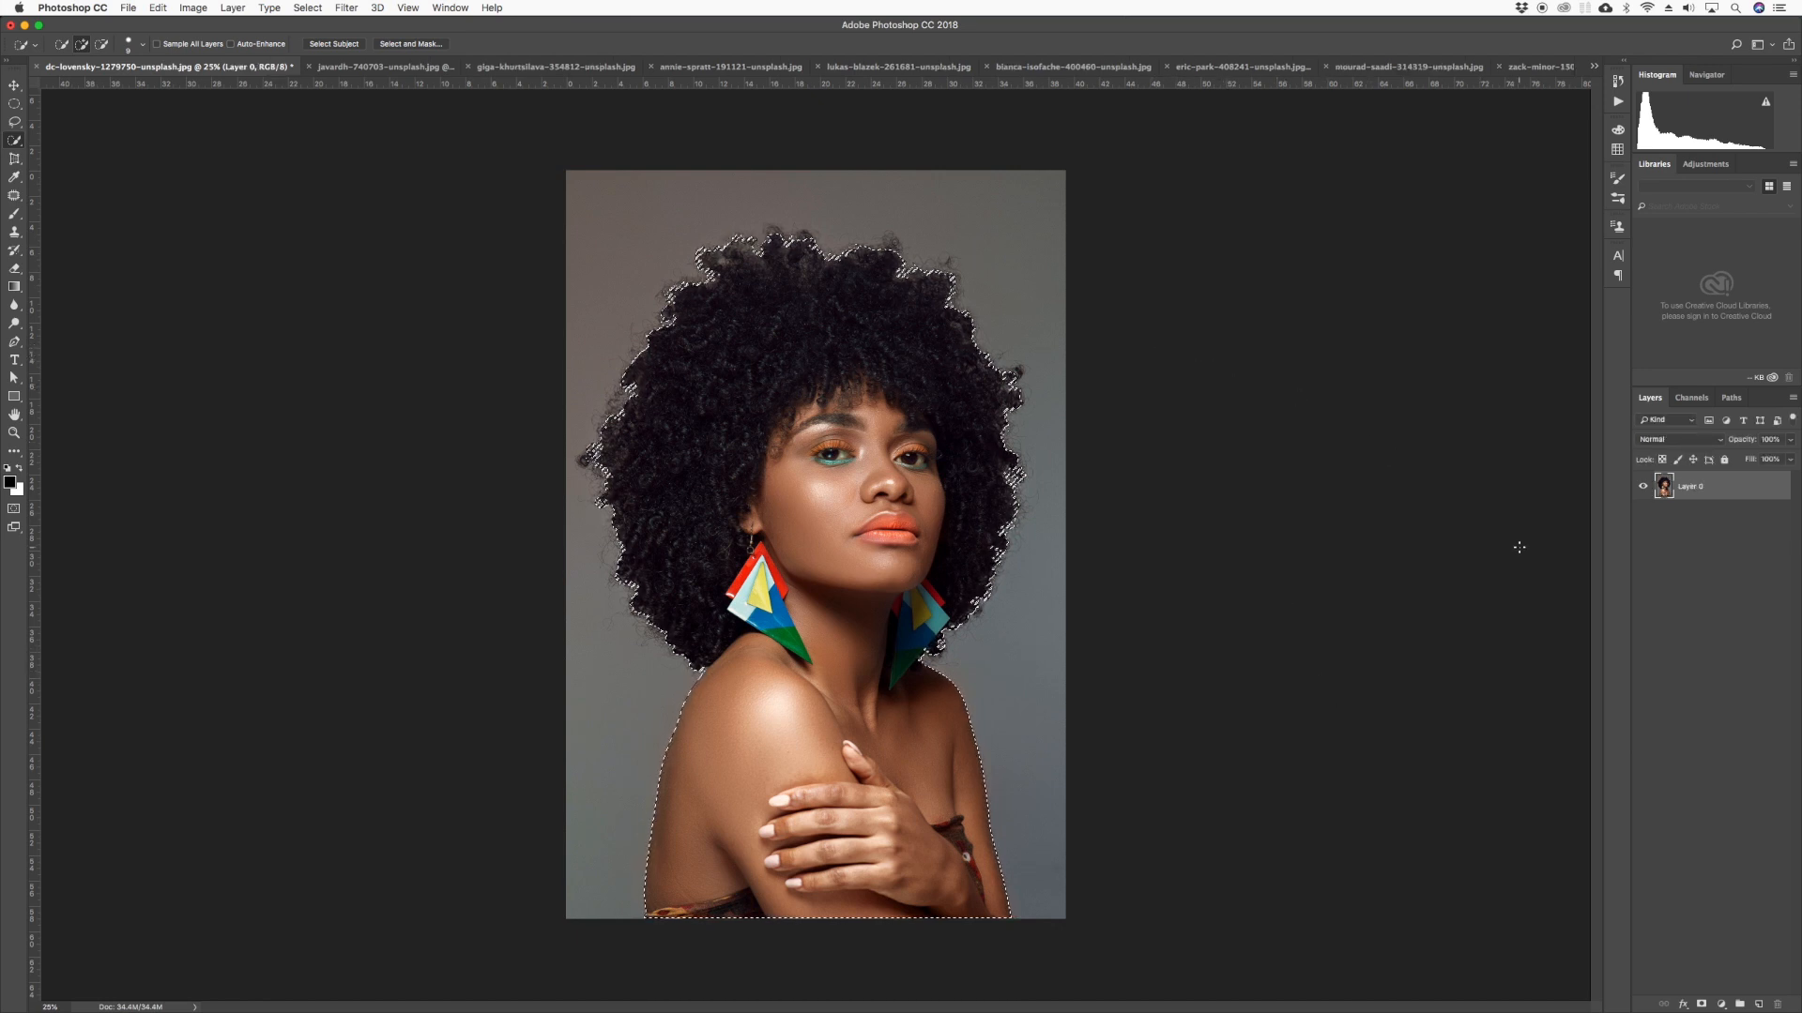
{"action": "left_click", "coordinate": [1702, 1004]}
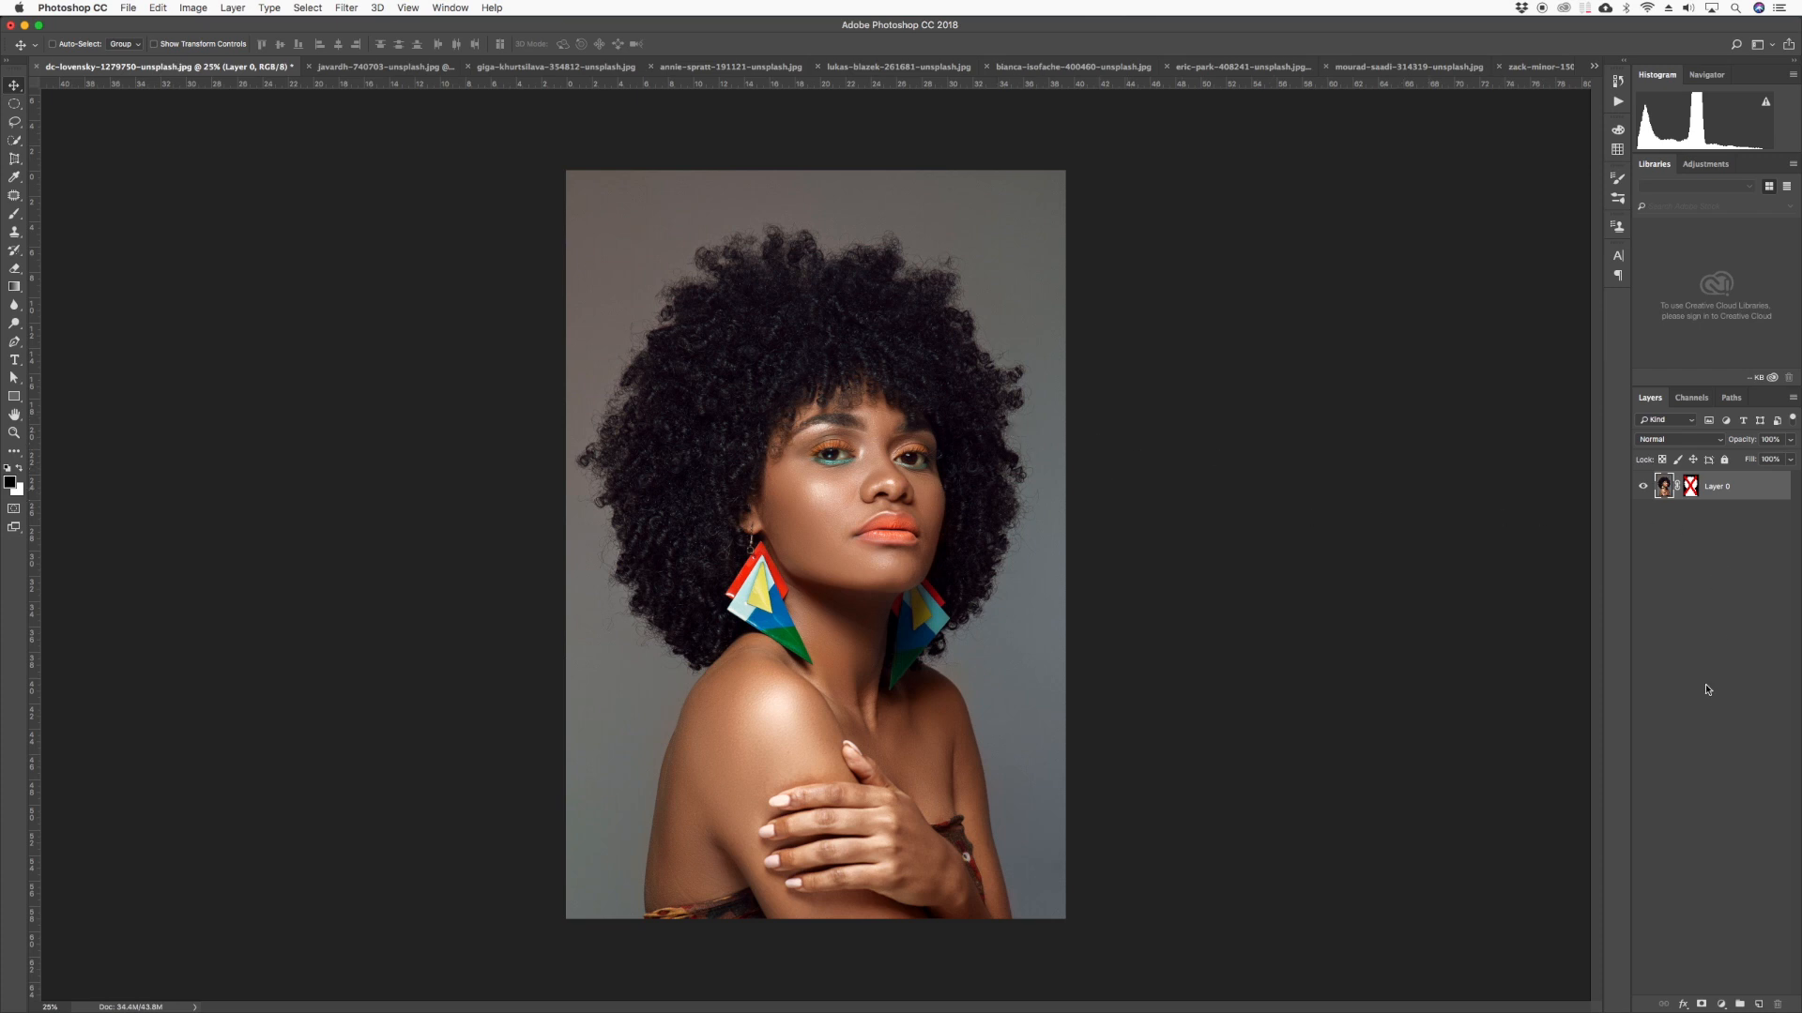
Add a Curves adjustment layer above the portrait and pull the RGB curve's midpoint down to darken the midtones
{"action": "left_click", "coordinate": [1721, 1005]}
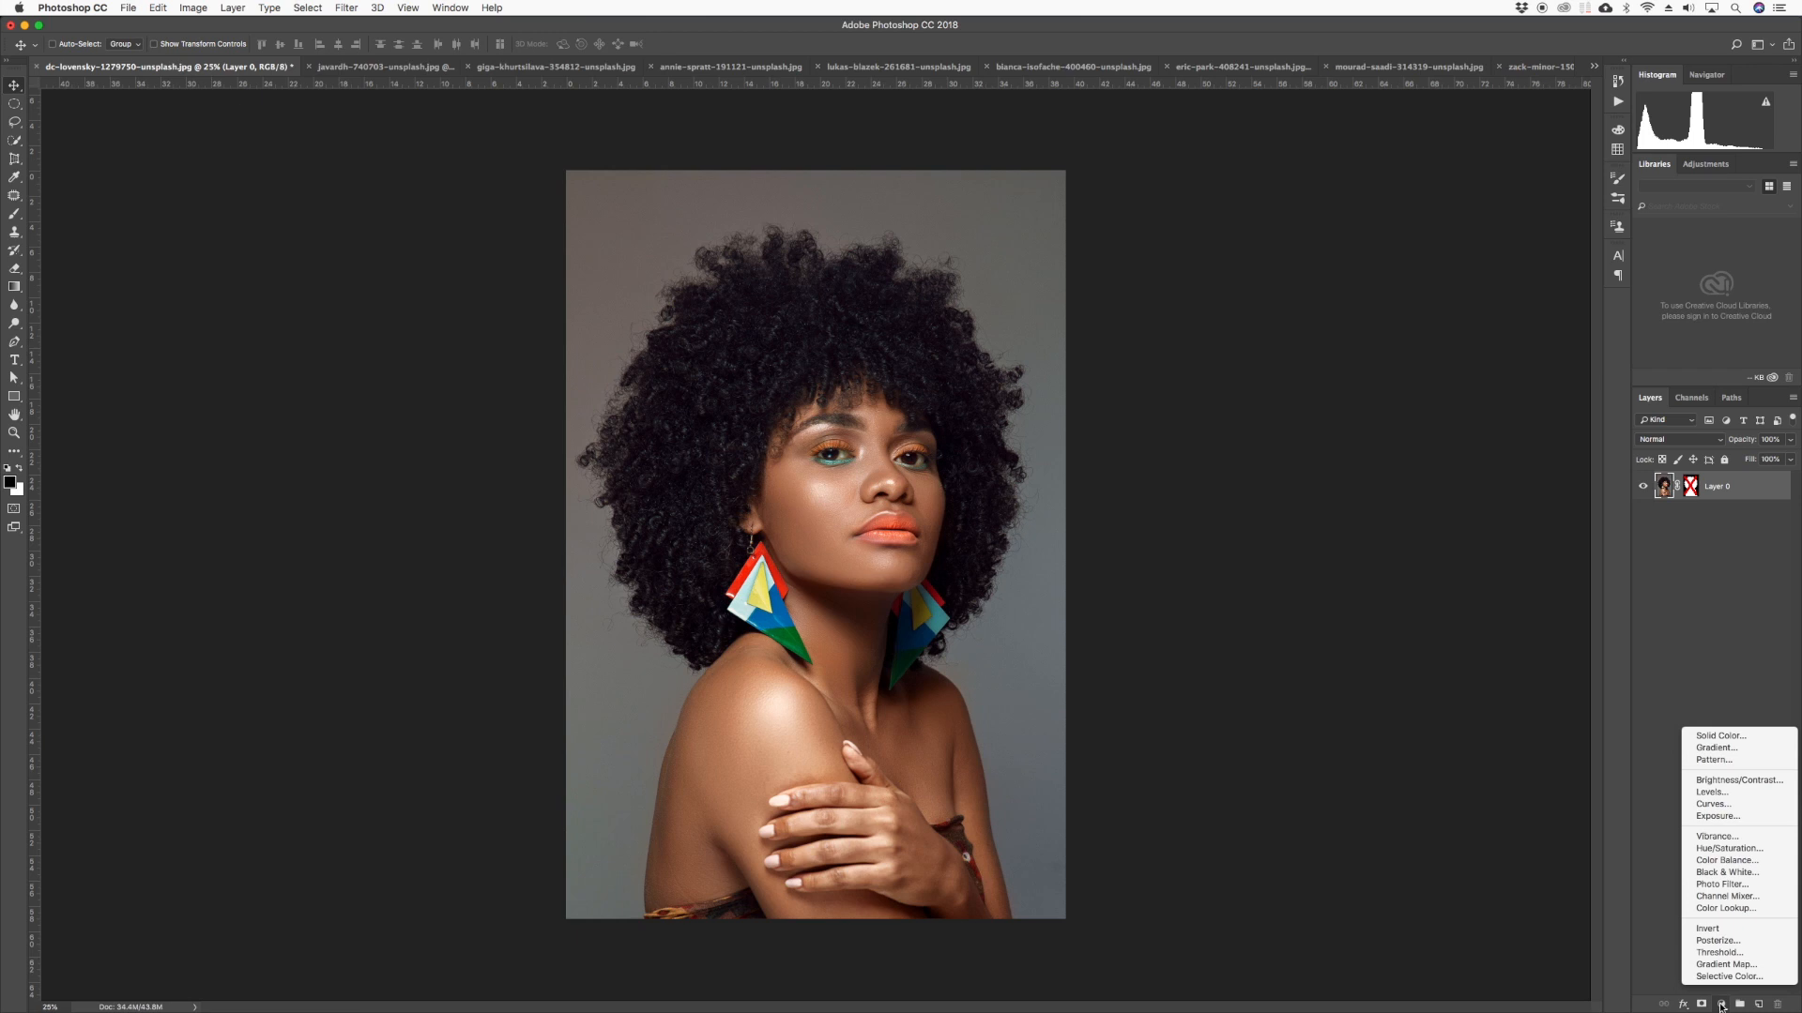
{"action": "left_click", "coordinate": [1735, 805]}
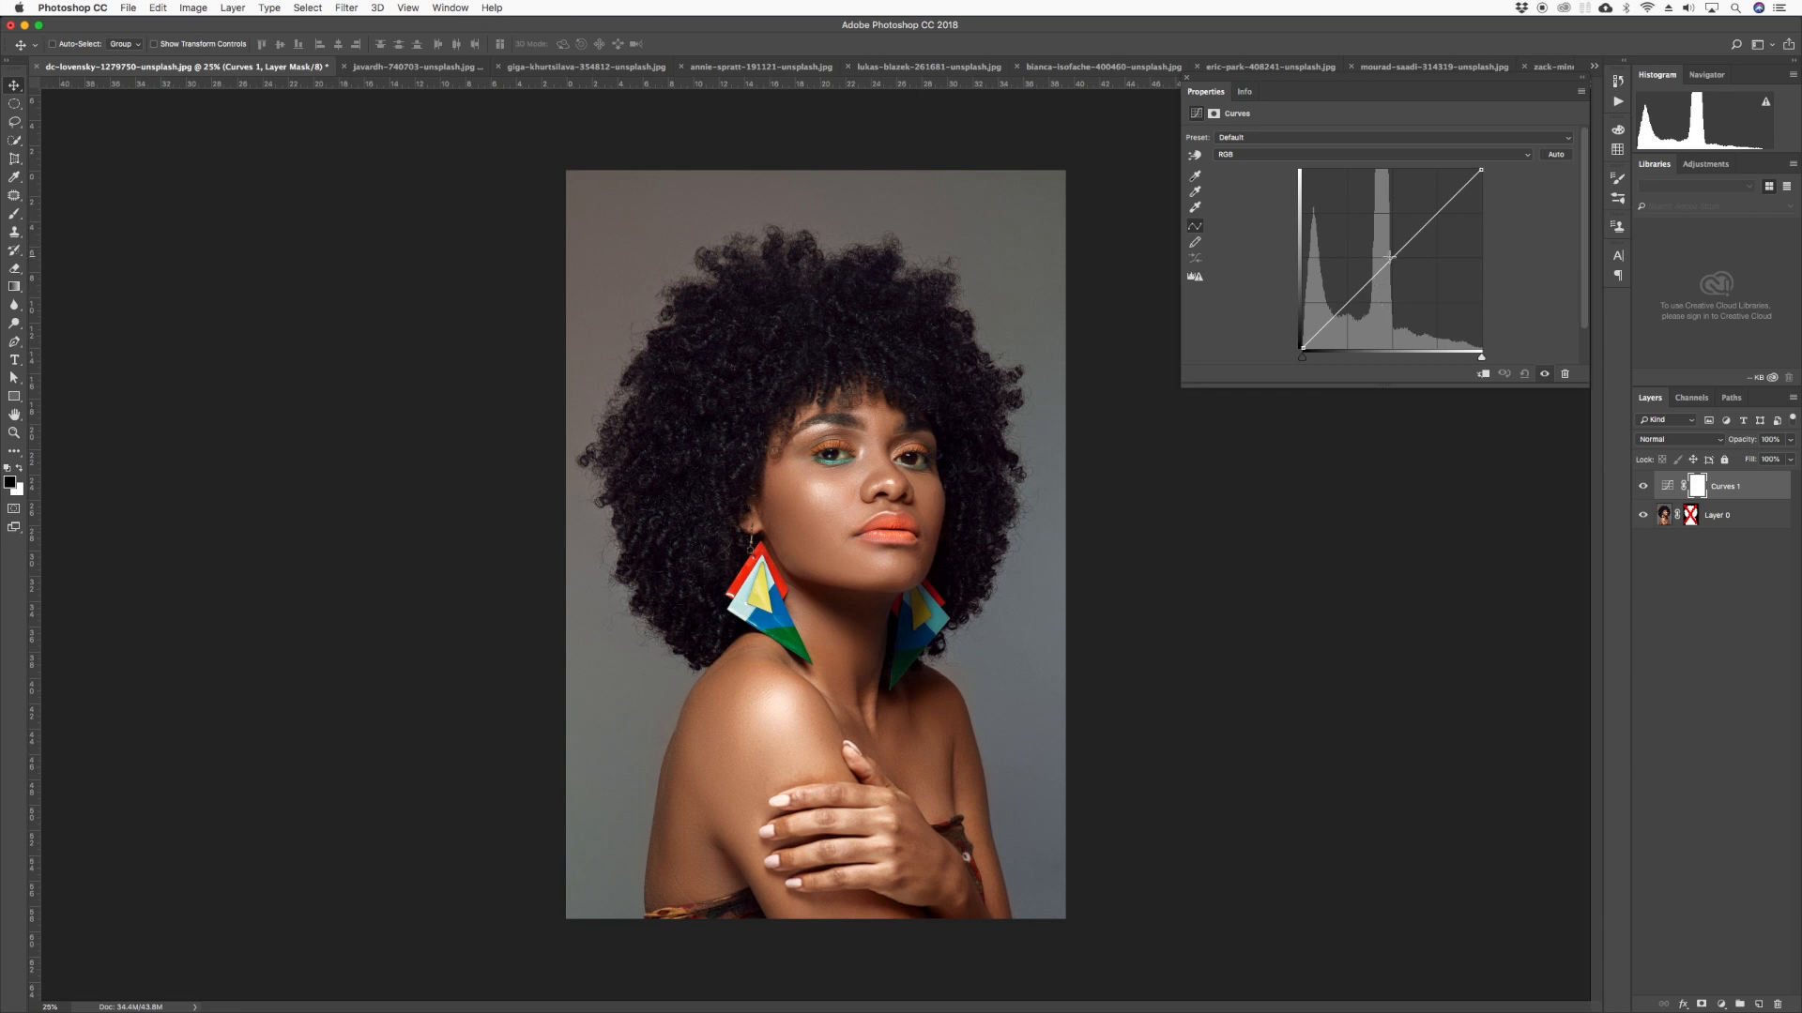
{"action": "left_click_drag", "start_coordinate": [1390, 261], "coordinate": [1409, 272]}
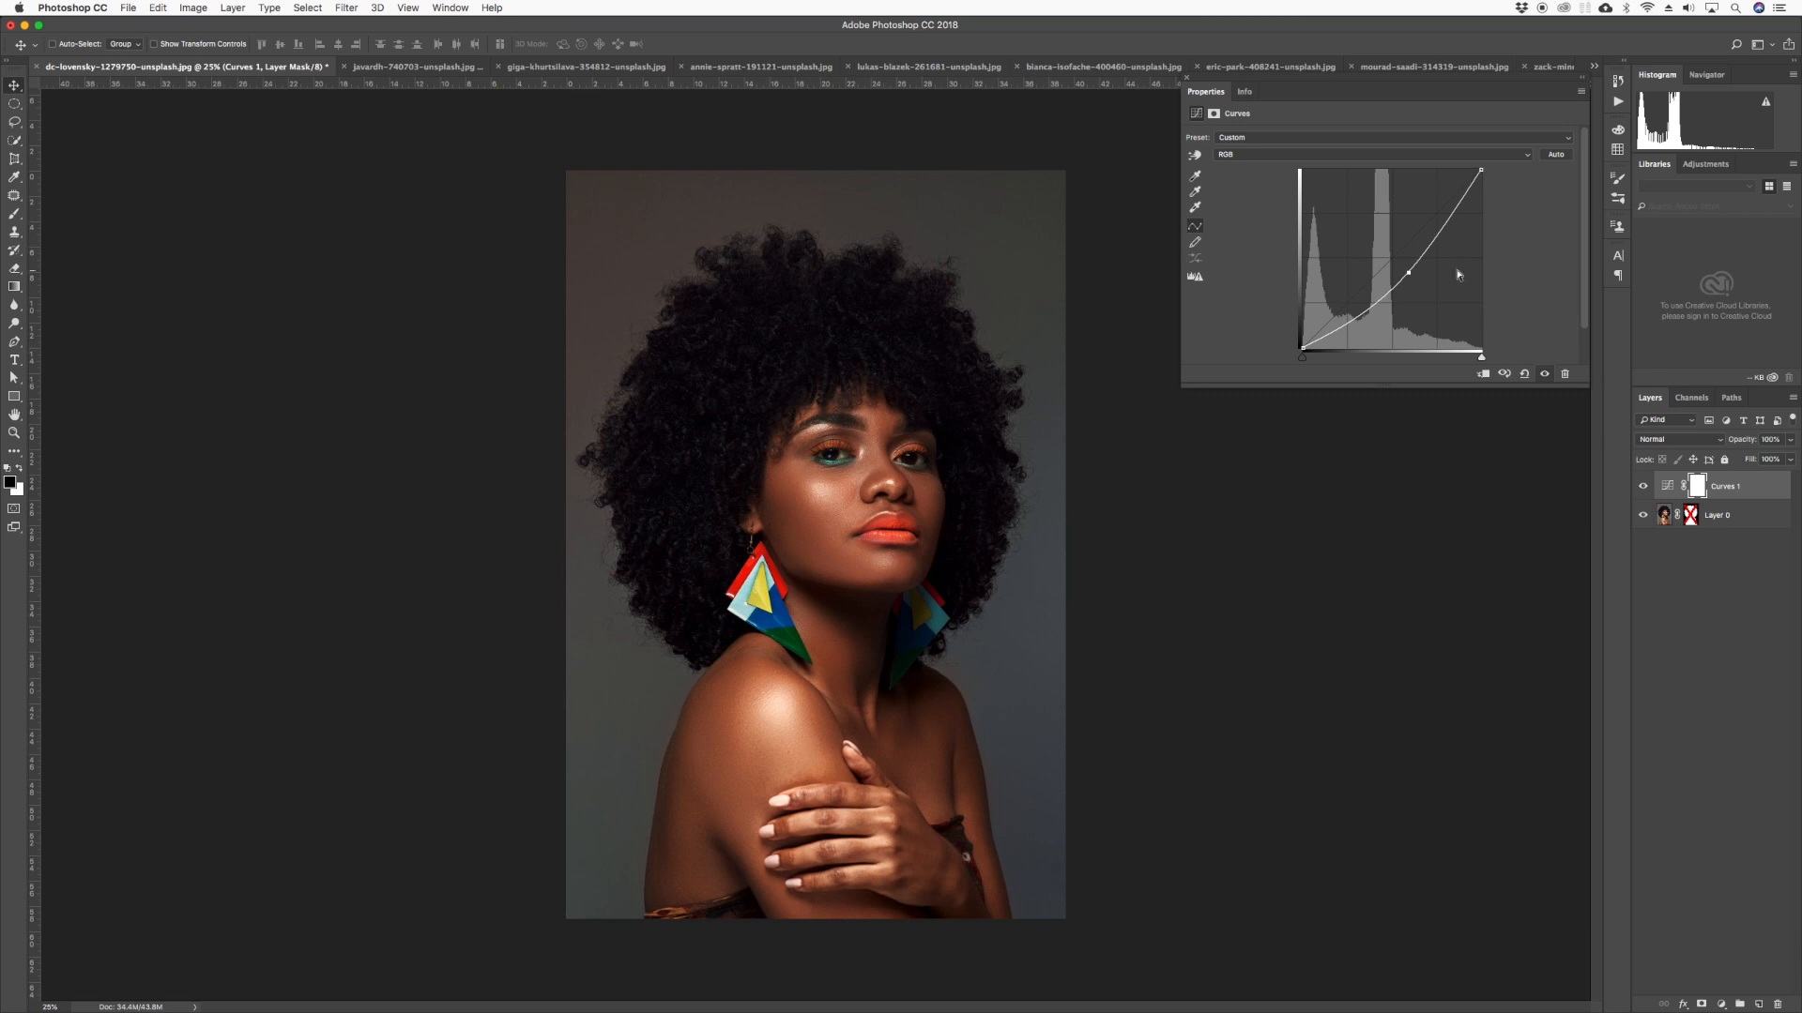
{"action": "left_click", "coordinate": [1582, 84]}
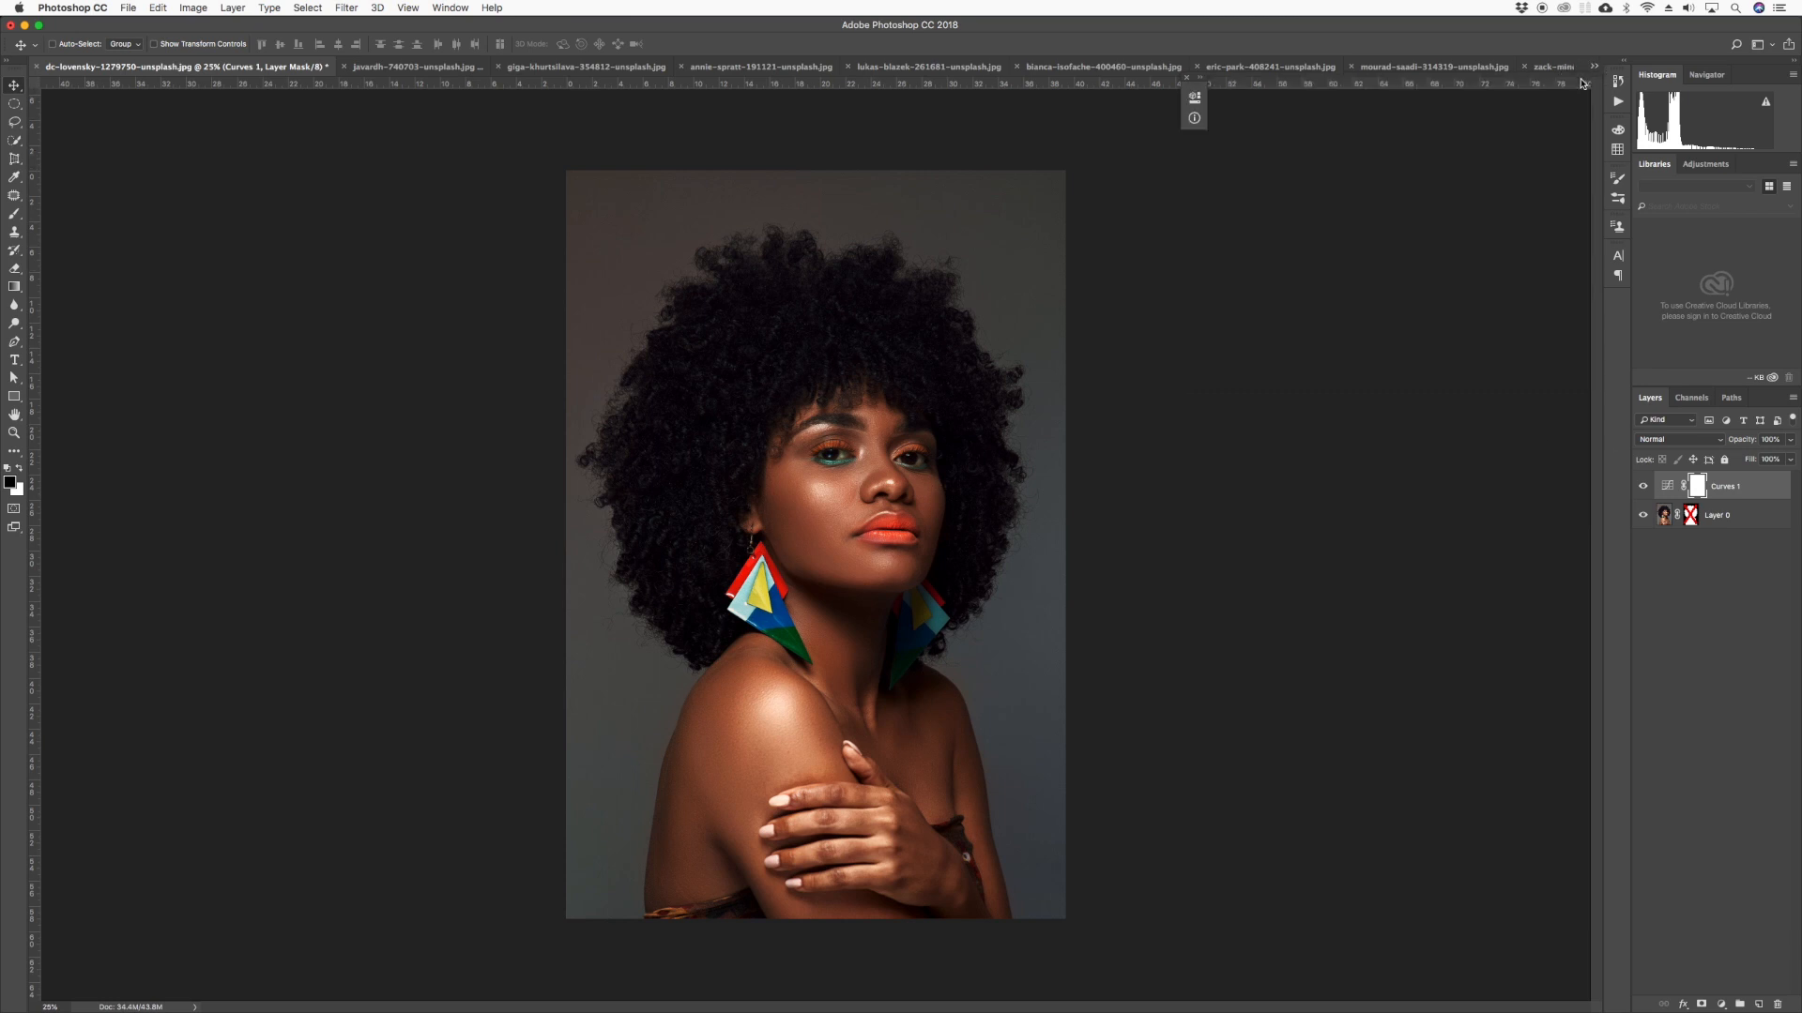
{"action": "left_click", "coordinate": [1187, 80]}
Hide and show the Curves adjustment to compare the portrait before and after darkening
{"action": "left_click", "coordinate": [1664, 516]}
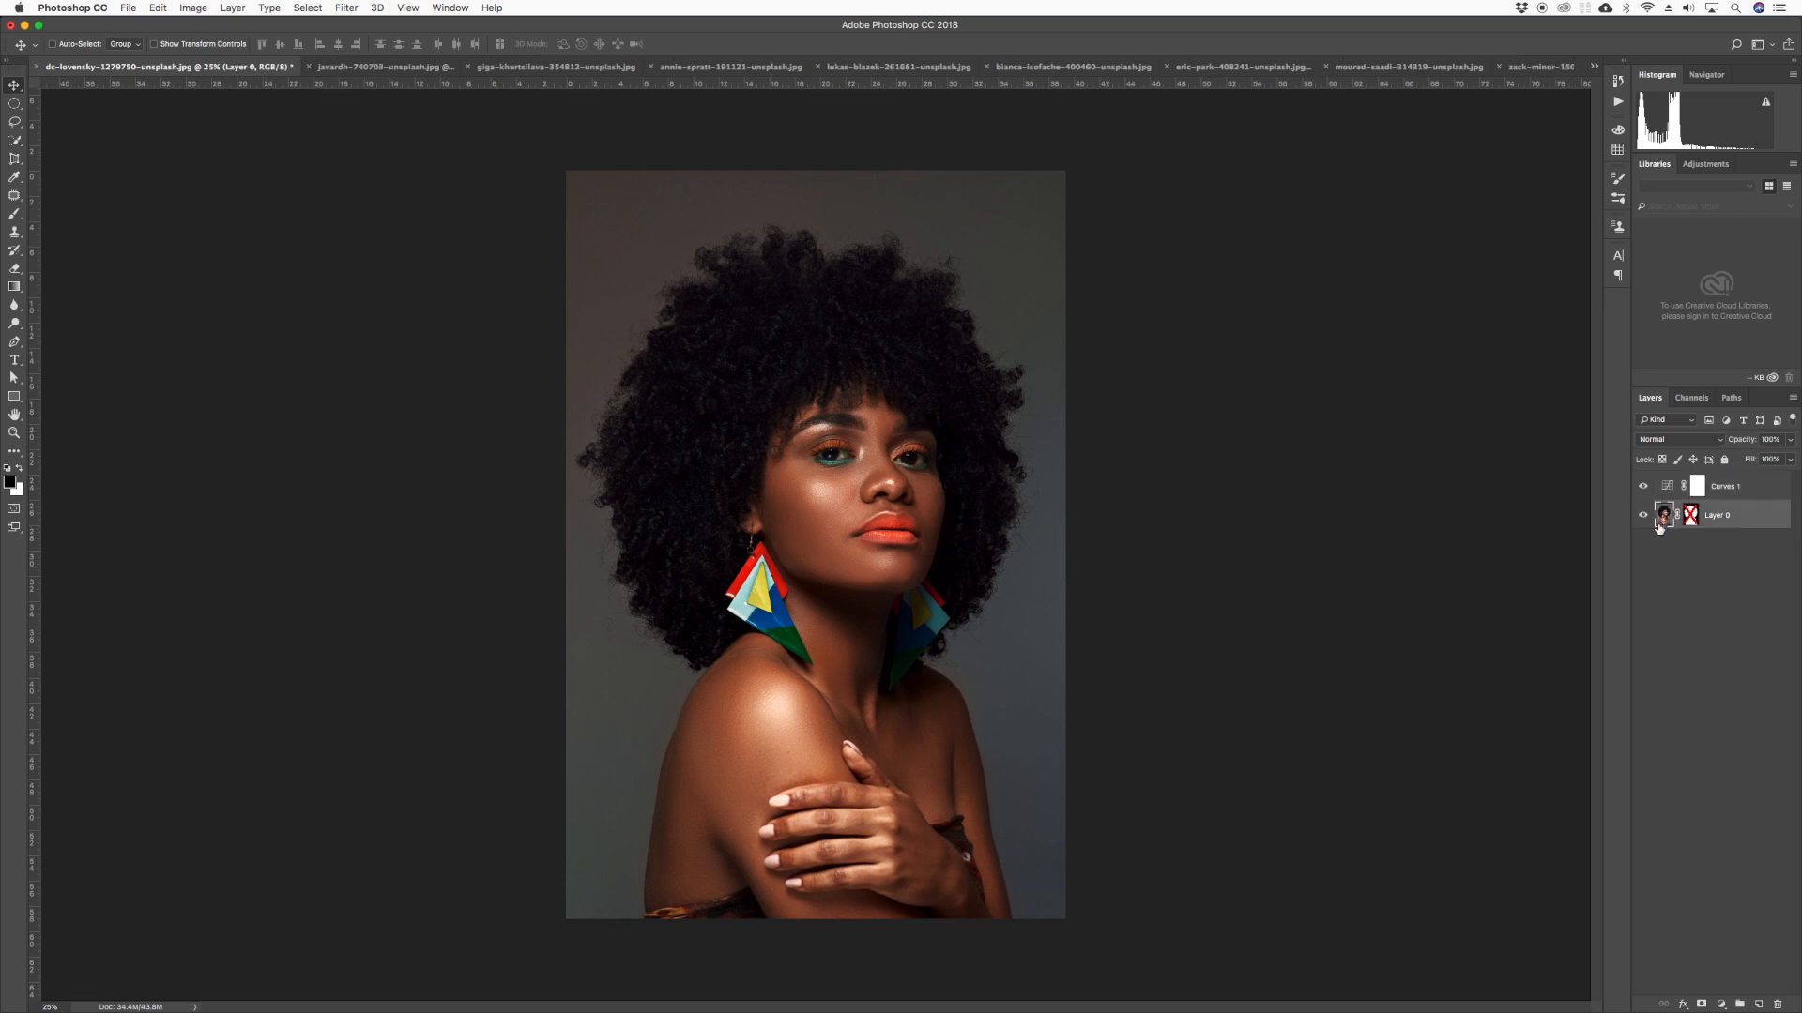
{"action": "left_click", "coordinate": [1663, 489]}
{"action": "left_click", "coordinate": [1661, 515]}
{"action": "left_click", "coordinate": [1650, 488]}
{"action": "left_click", "coordinate": [1641, 487]}
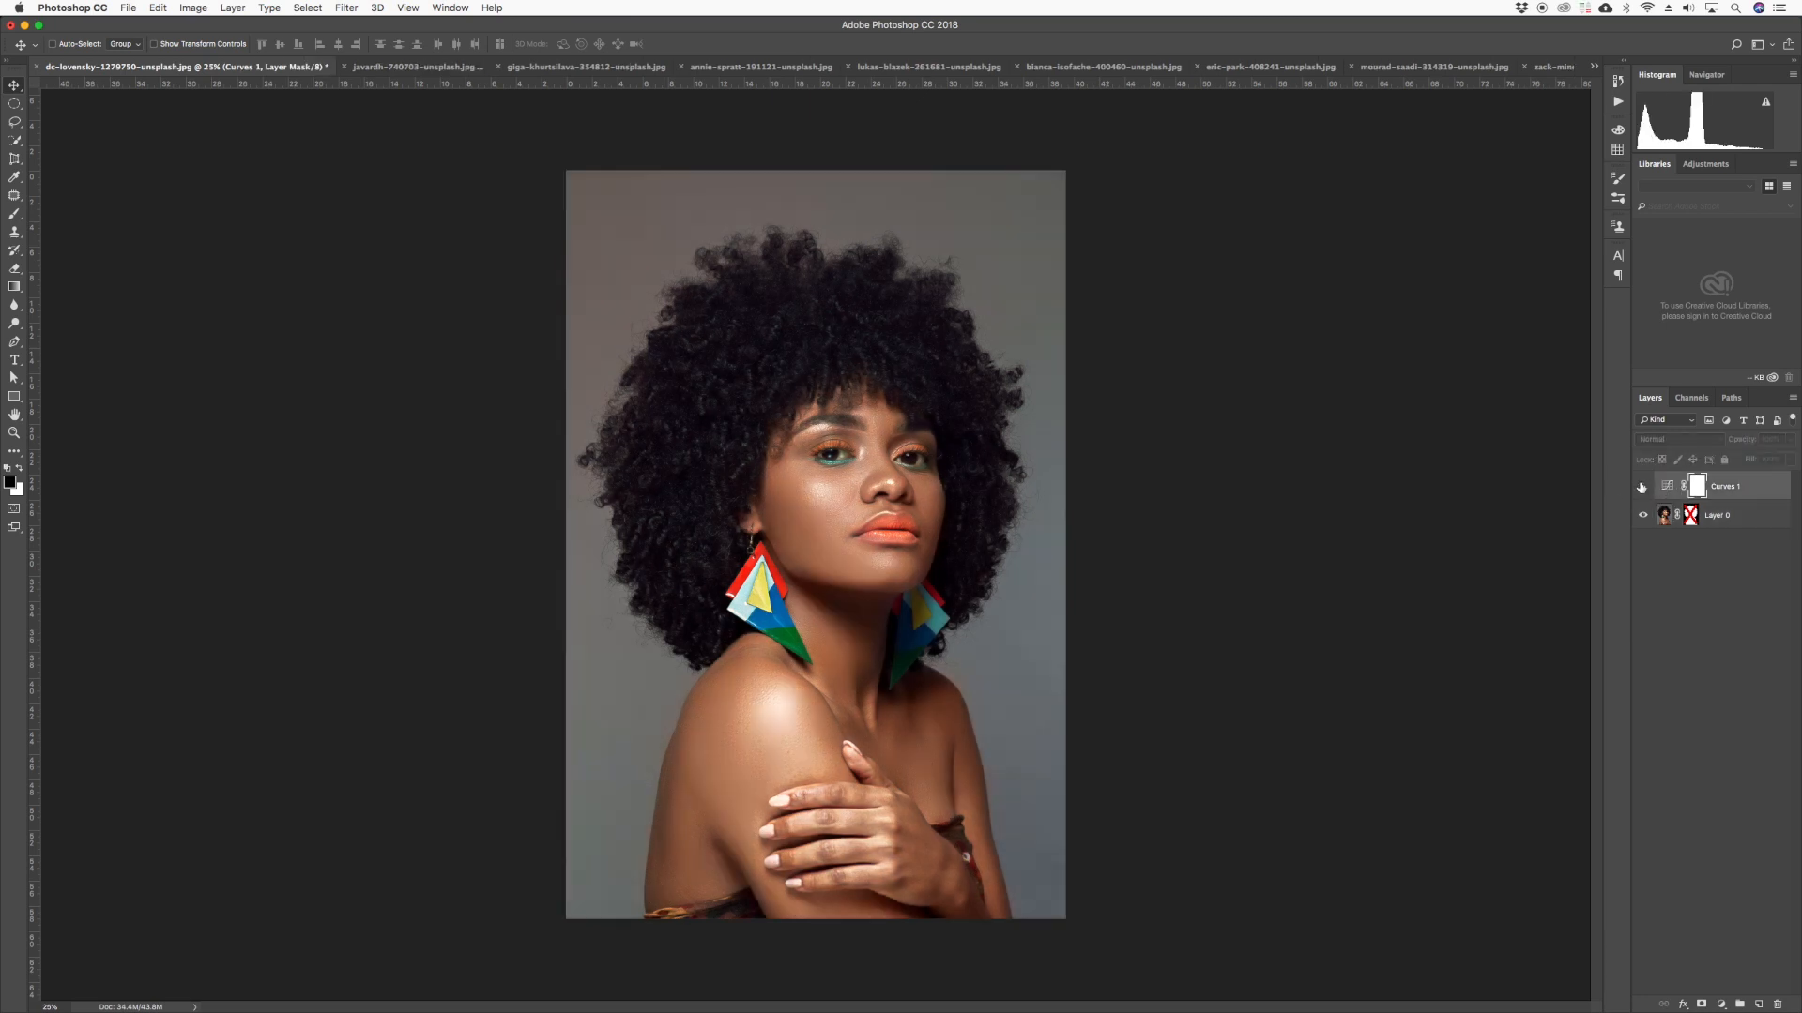
{"action": "left_click", "coordinate": [1642, 487]}
Reshape the RGB curve into an S-curve with one shadow point lowered and one highlight point raised, and compare it with the original
{"action": "double_click", "coordinate": [1667, 486]}
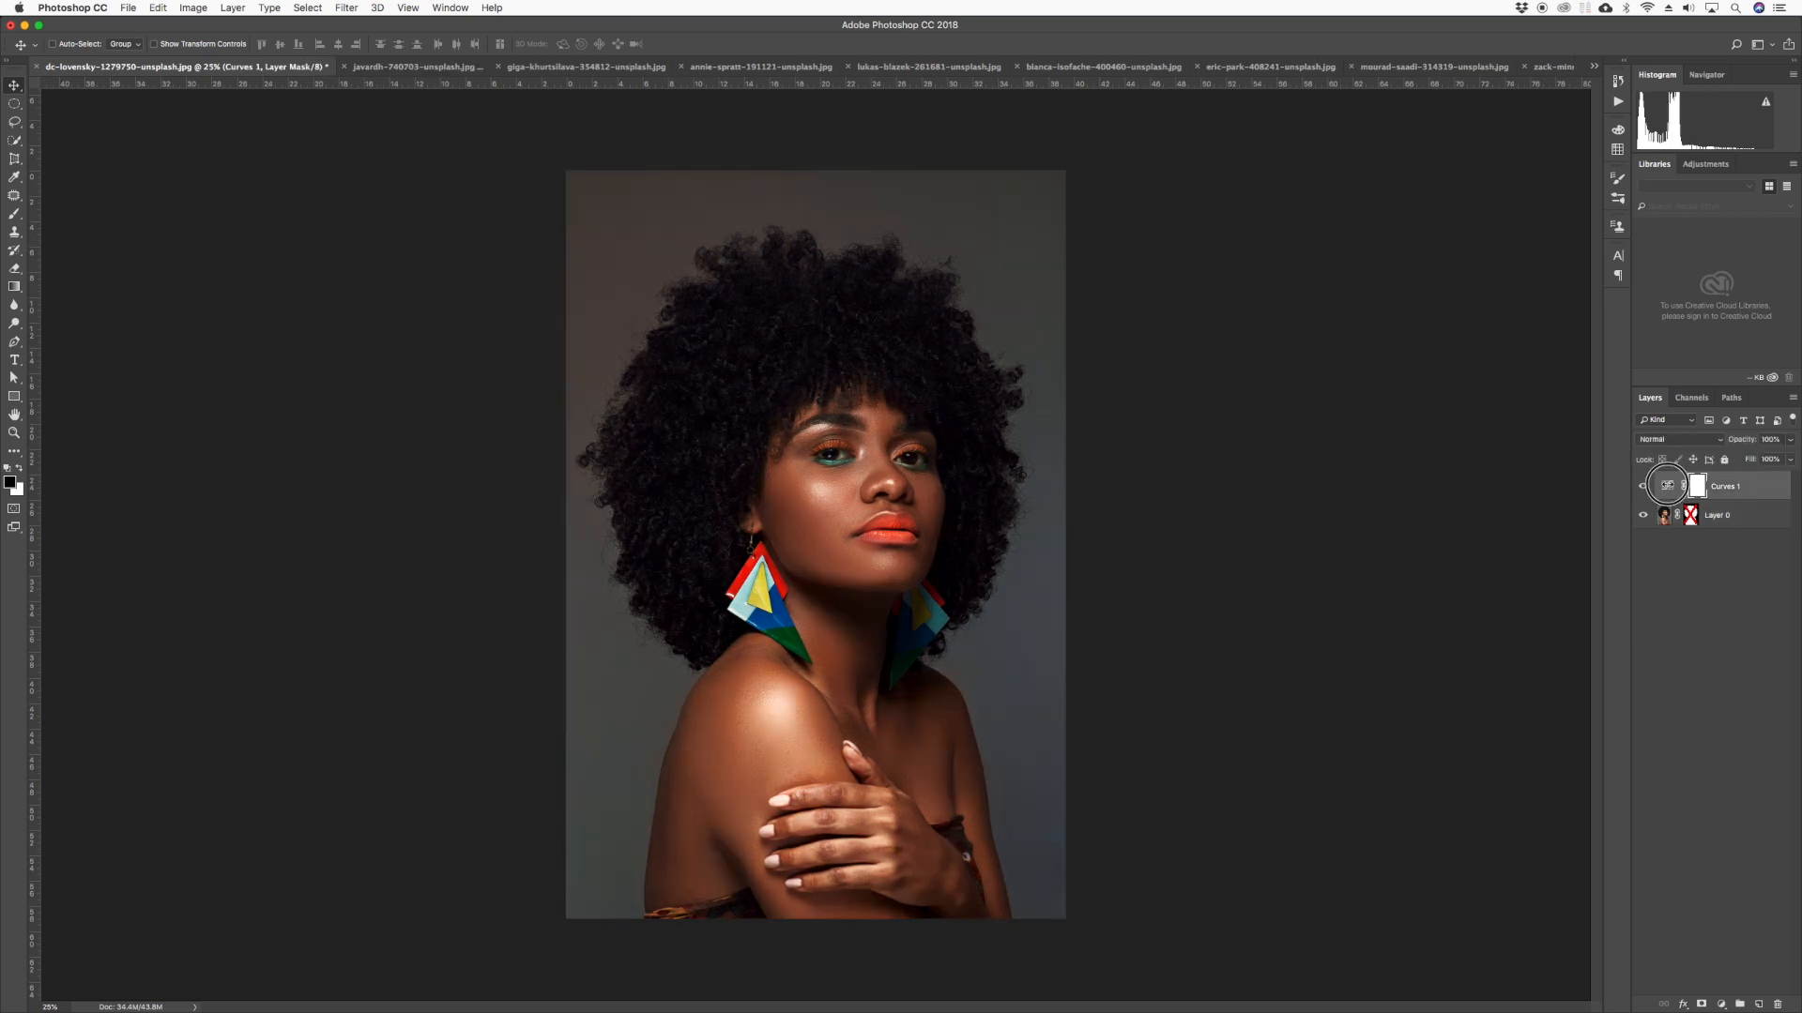
{"action": "left_click_drag", "start_coordinate": [997, 274], "coordinate": [1029, 231]}
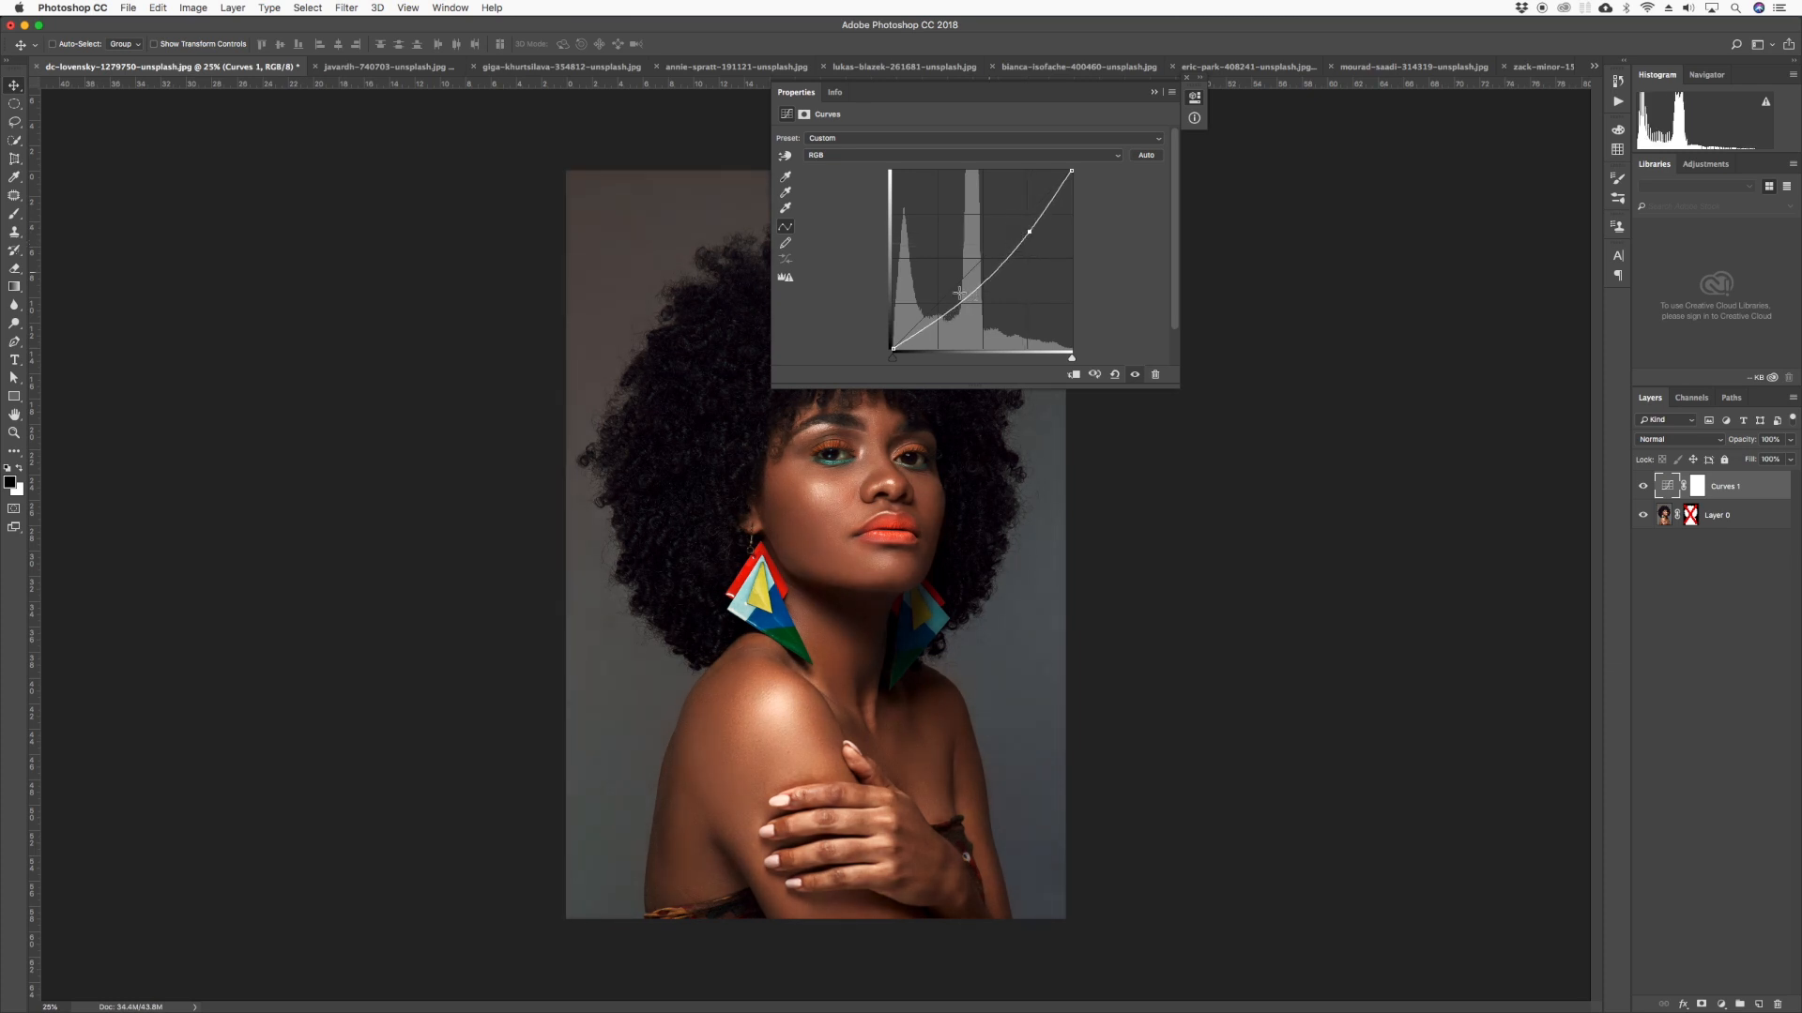
{"action": "left_click", "coordinate": [934, 316]}
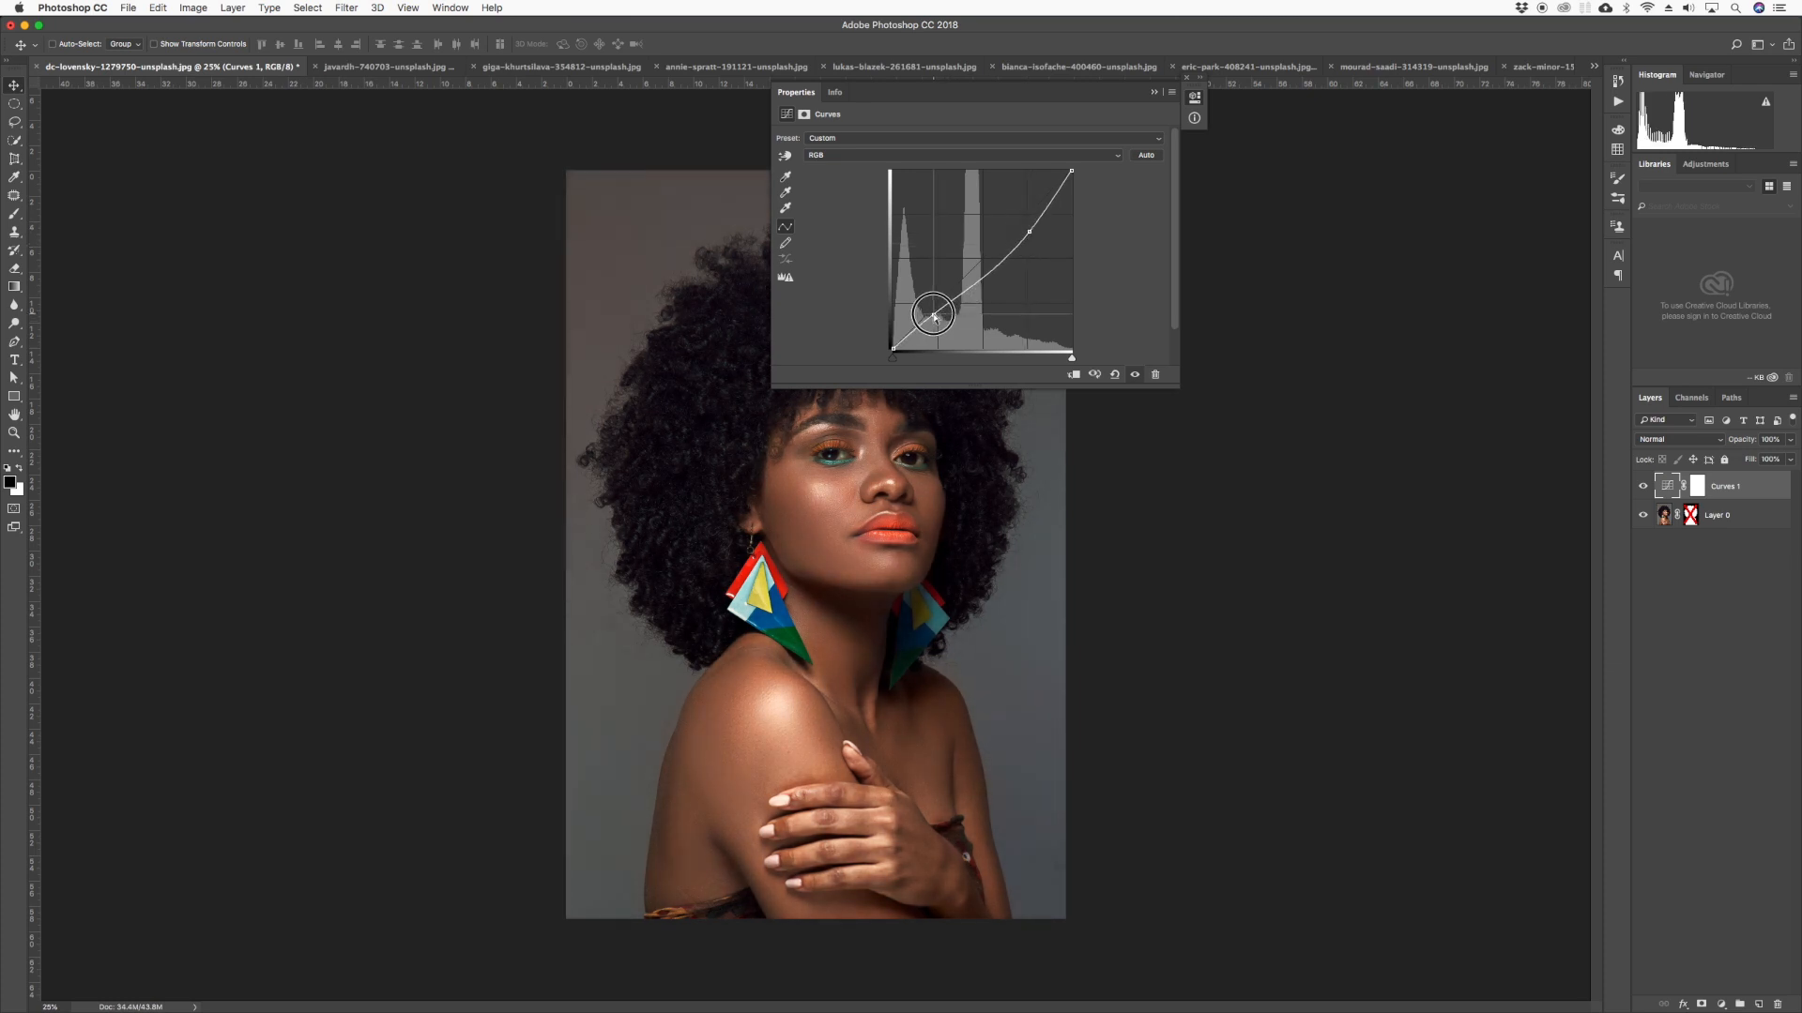
{"action": "left_click_drag", "start_coordinate": [934, 316], "coordinate": [950, 324]}
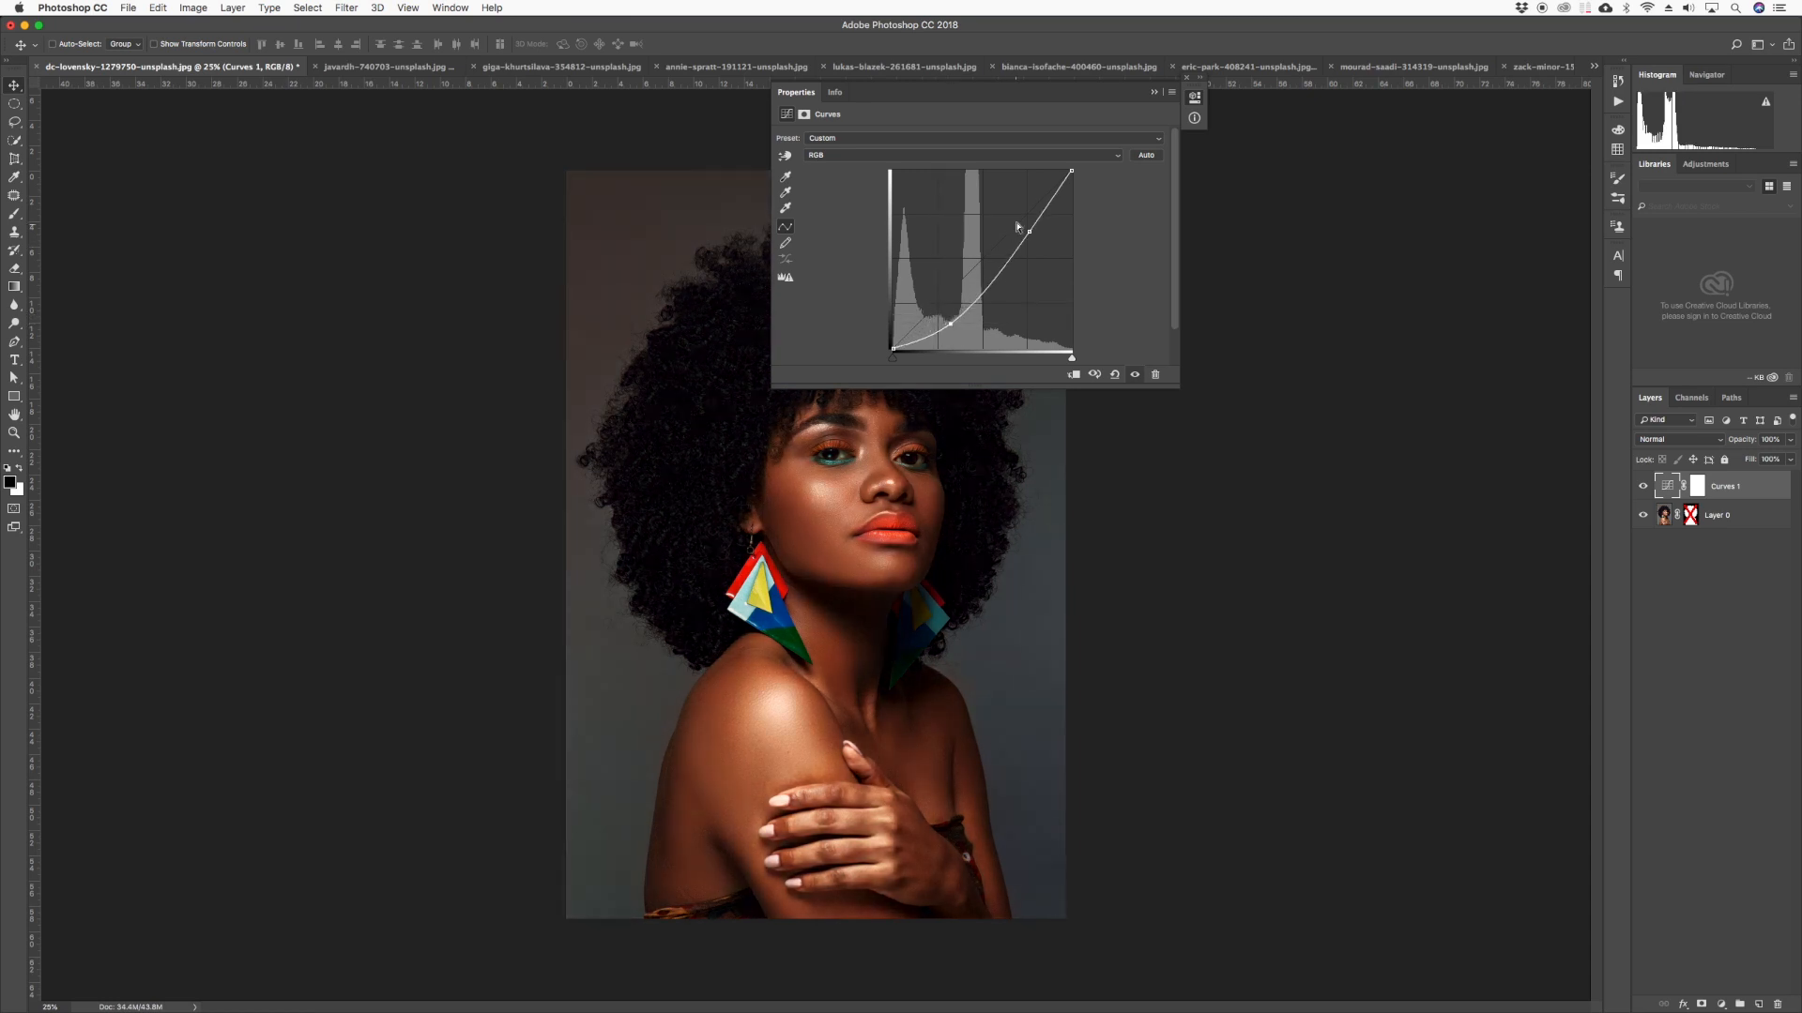
{"action": "left_click_drag", "start_coordinate": [1032, 227], "coordinate": [1017, 220]}
{"action": "left_click_drag", "start_coordinate": [1018, 219], "coordinate": [1025, 227]}
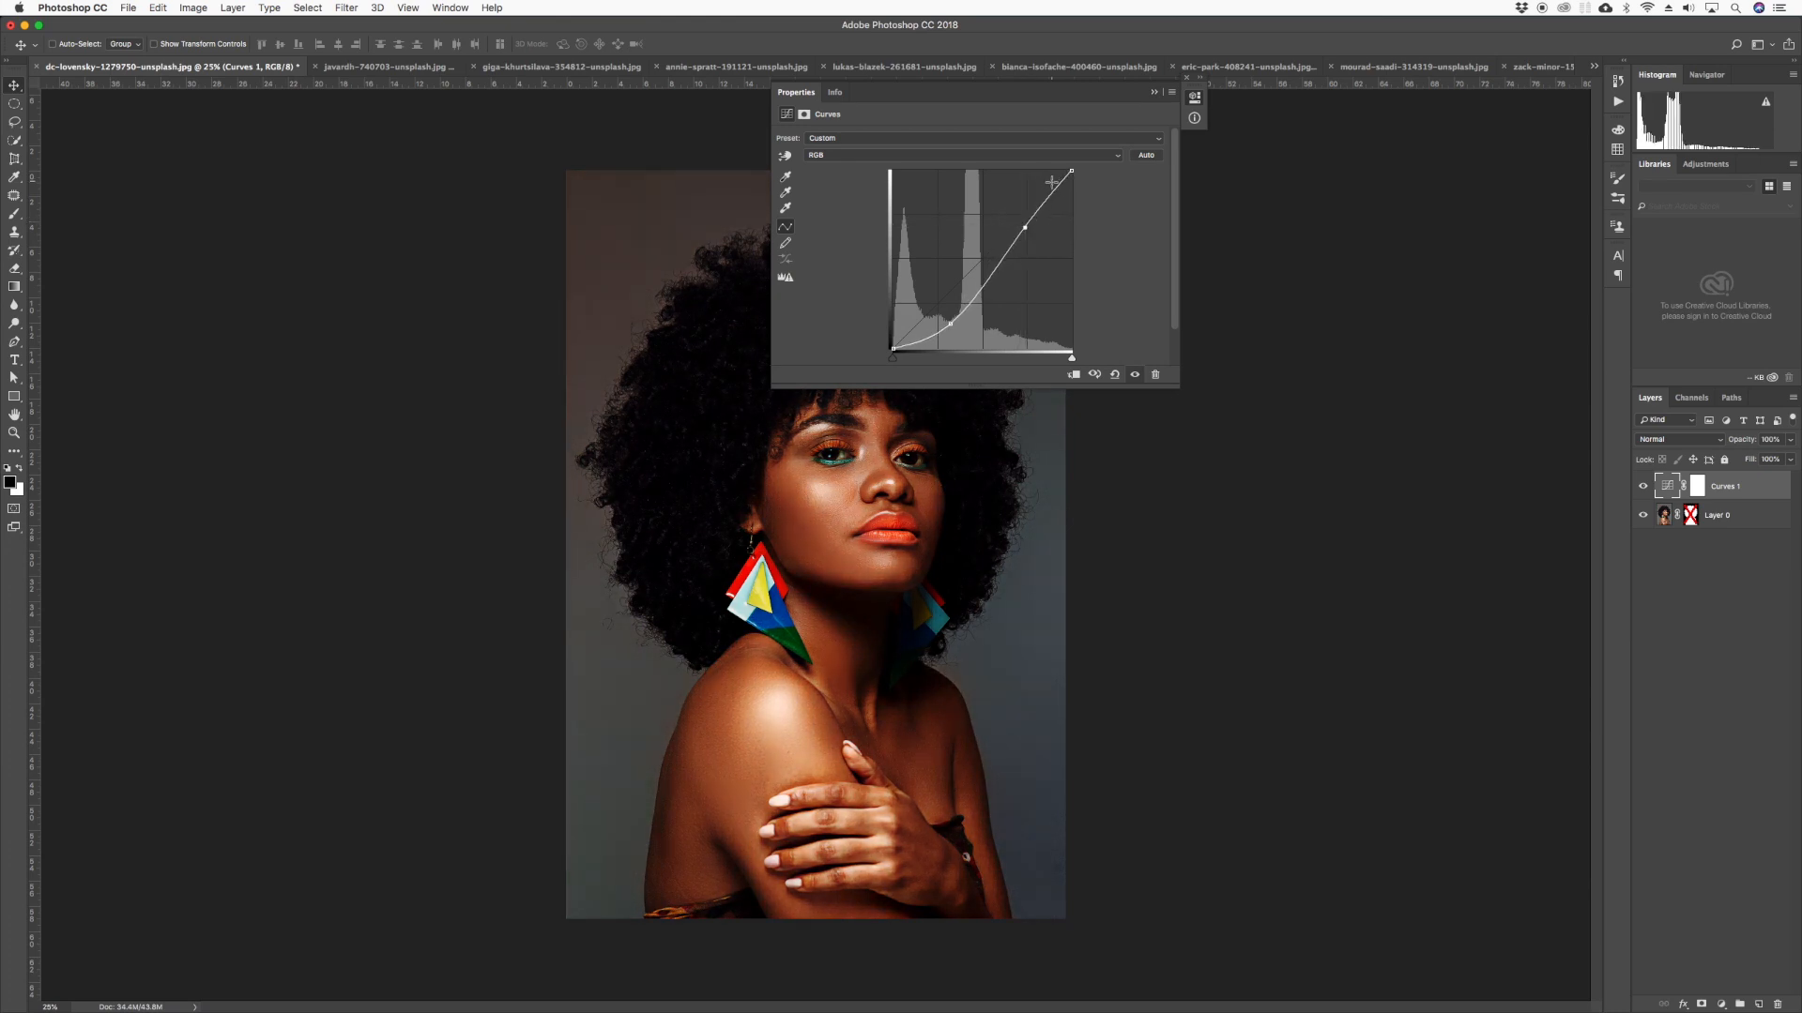
{"action": "left_click", "coordinate": [951, 324]}
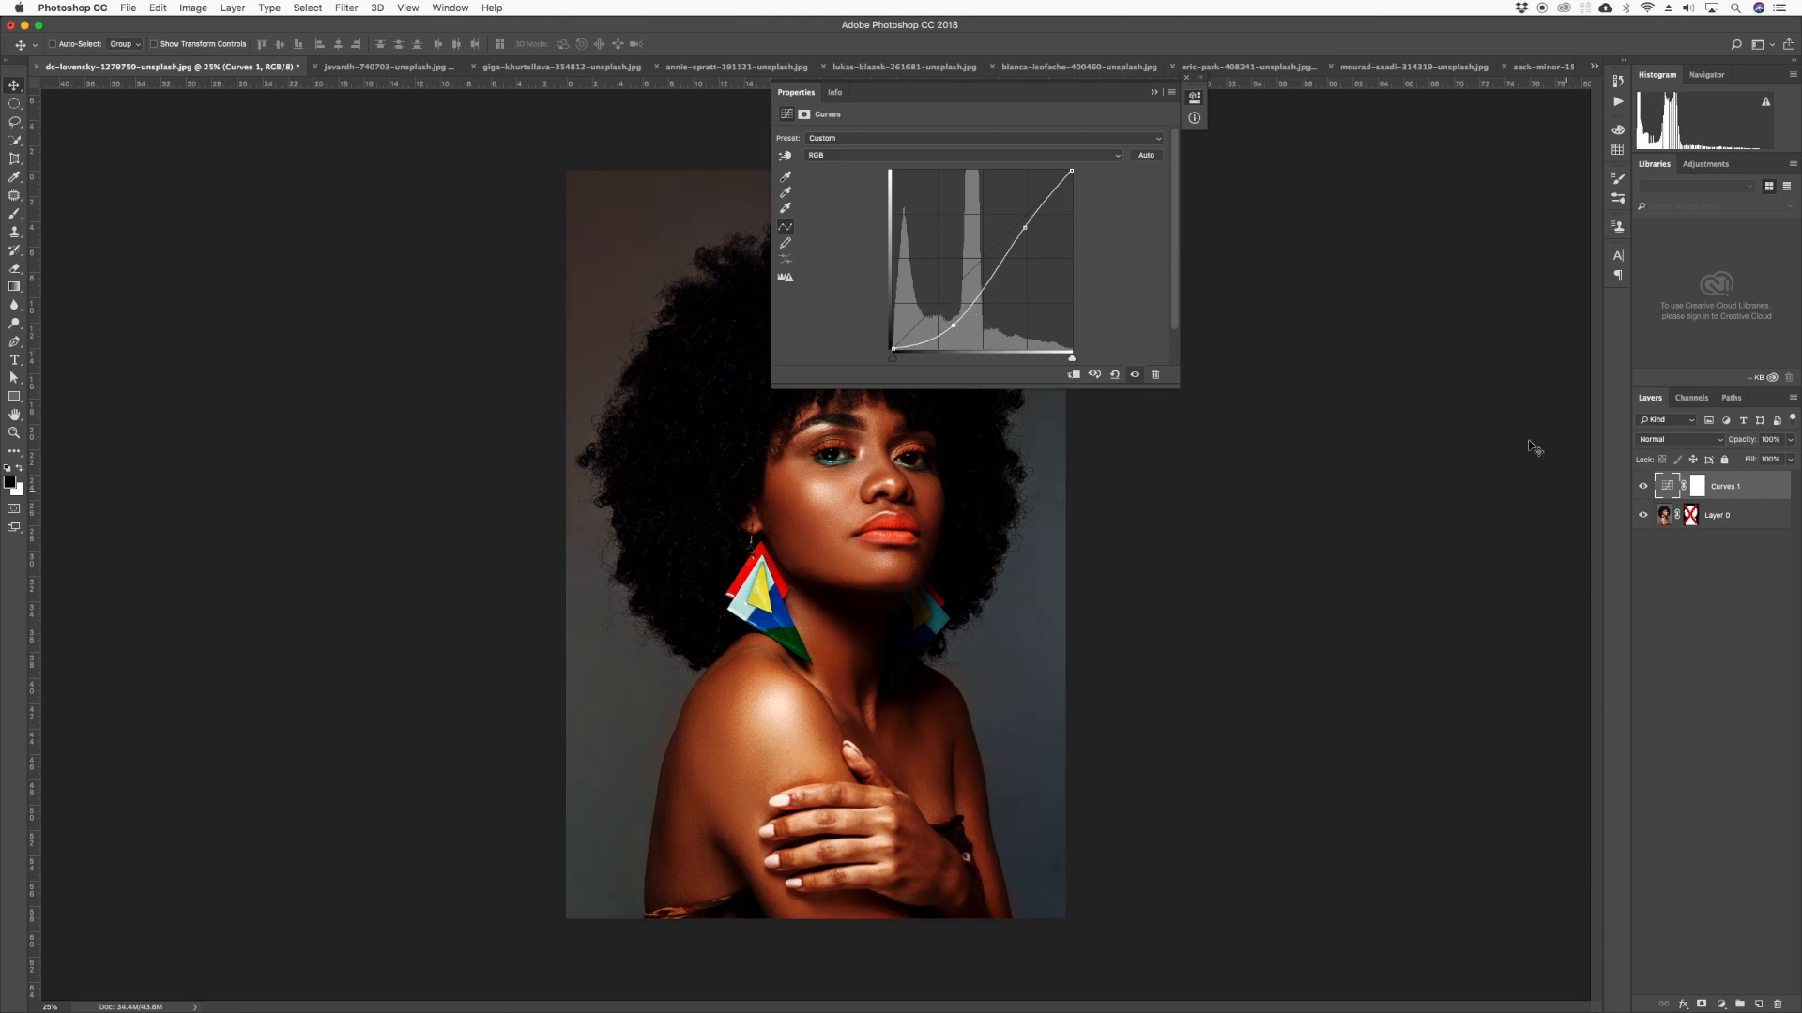
{"action": "left_click", "coordinate": [1154, 92]}
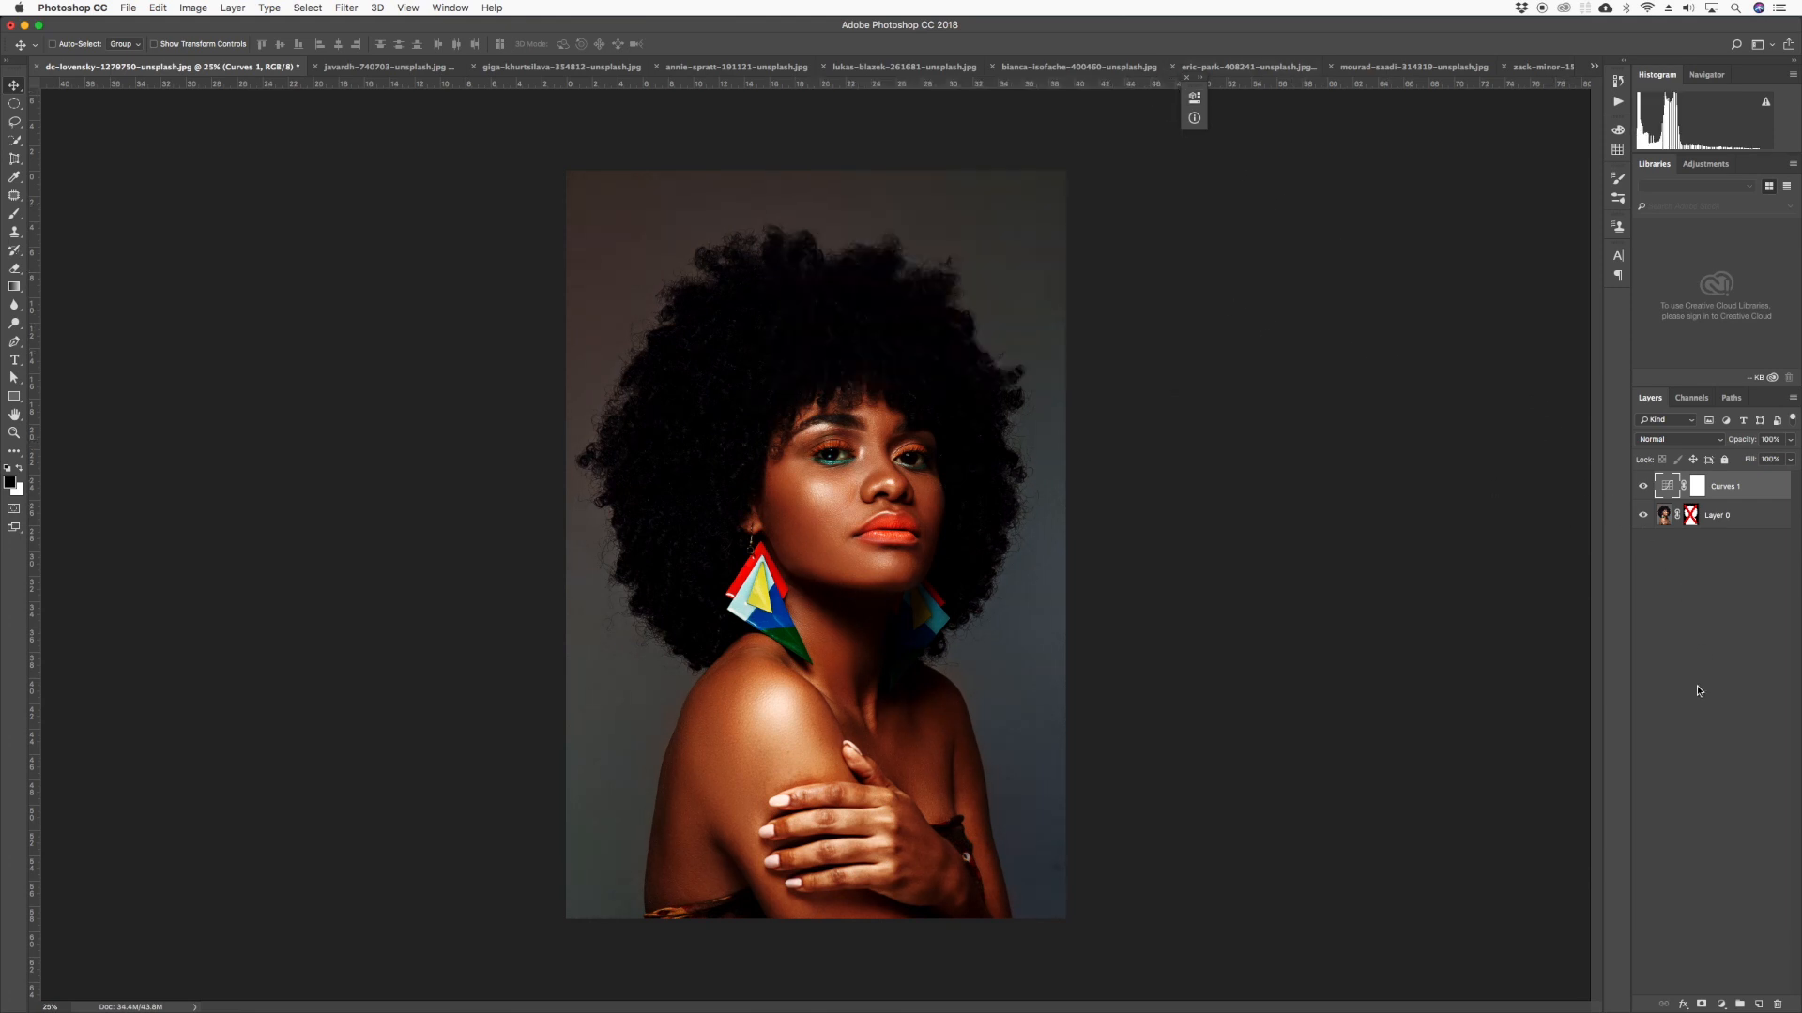
{"action": "left_click", "coordinate": [1642, 487]}
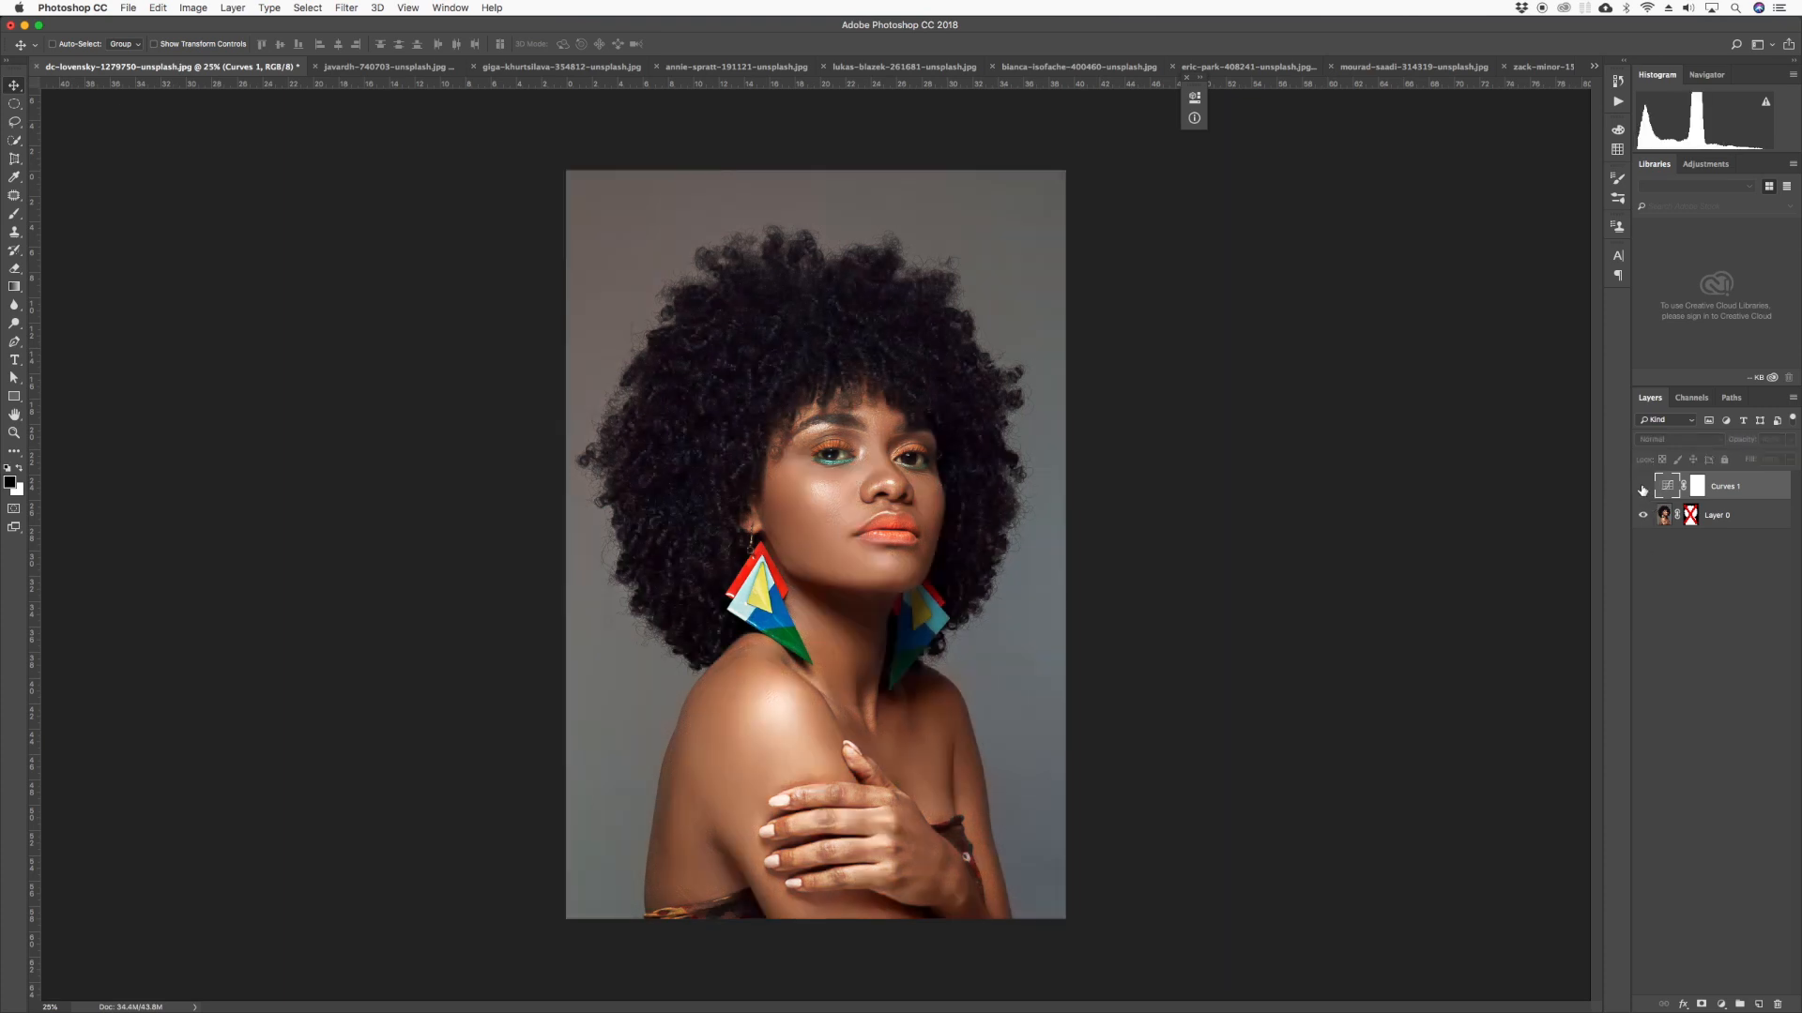
{"action": "left_click", "coordinate": [1642, 487]}
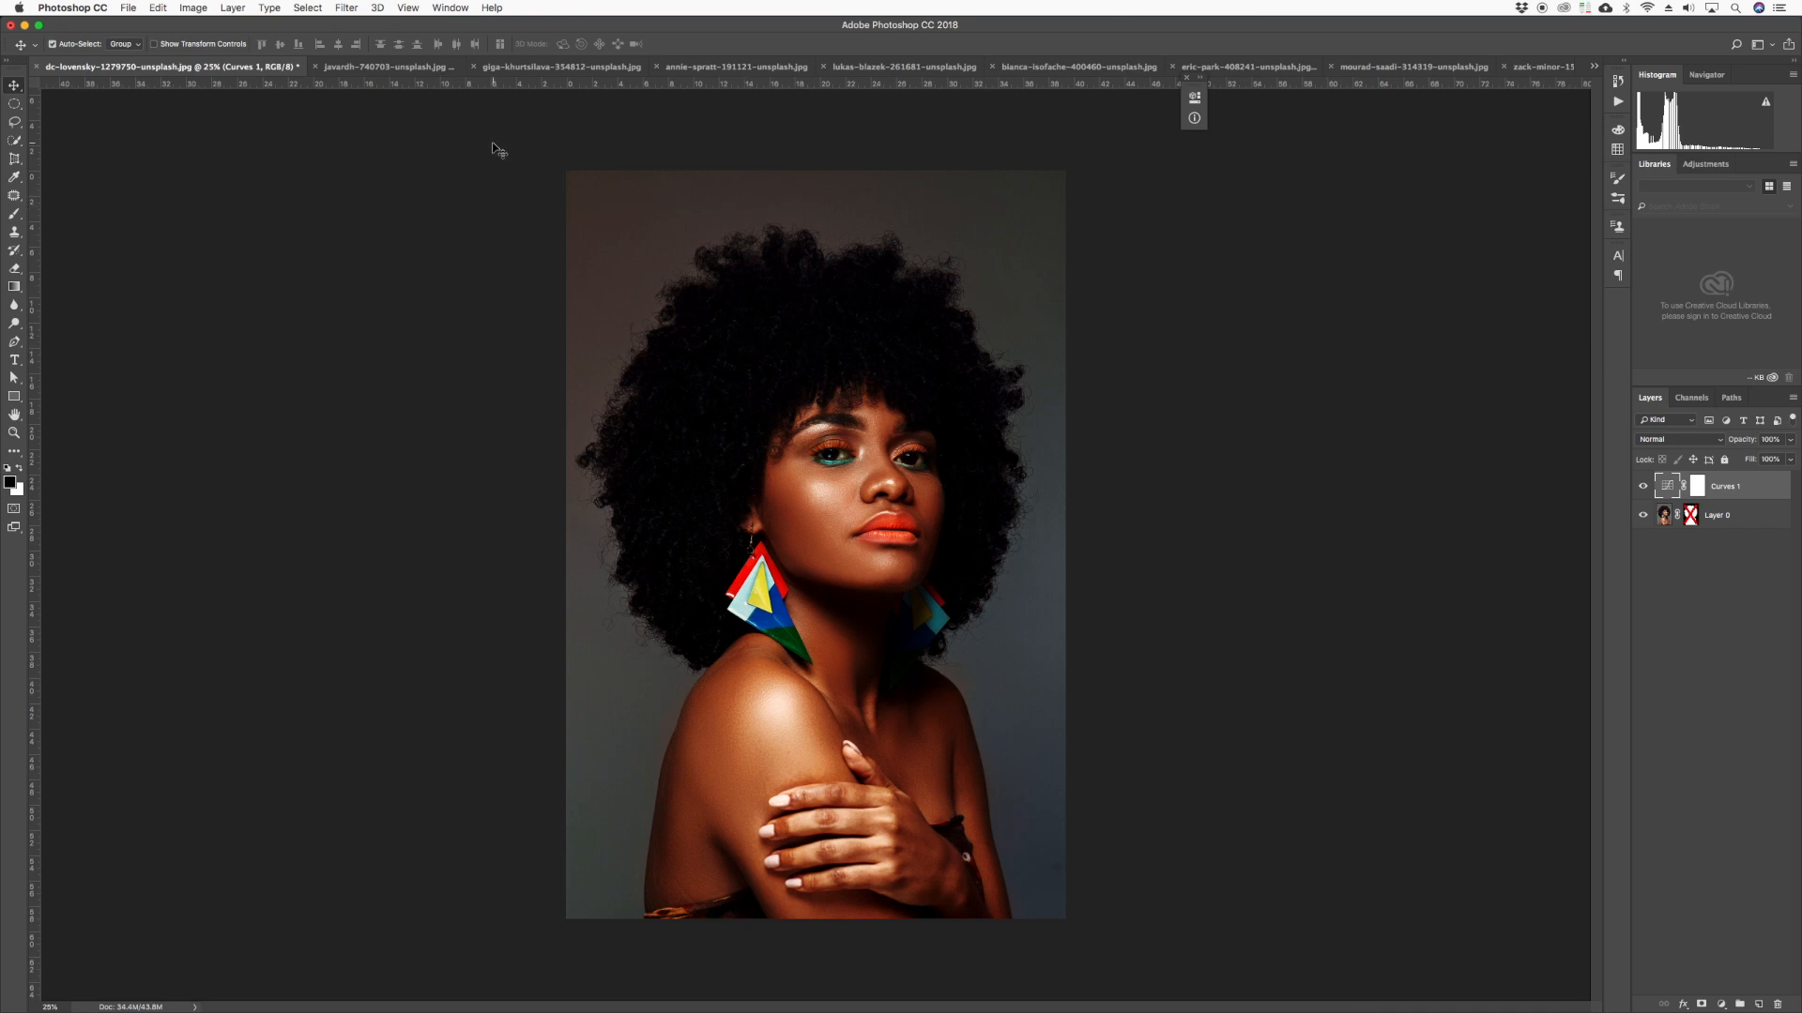
Re-enable the portrait layer's mask to hide the grey background
{"action": "key", "text": "super+minus"}
{"action": "key", "text": "super+plus"}
{"action": "key", "text": "super+plus"}
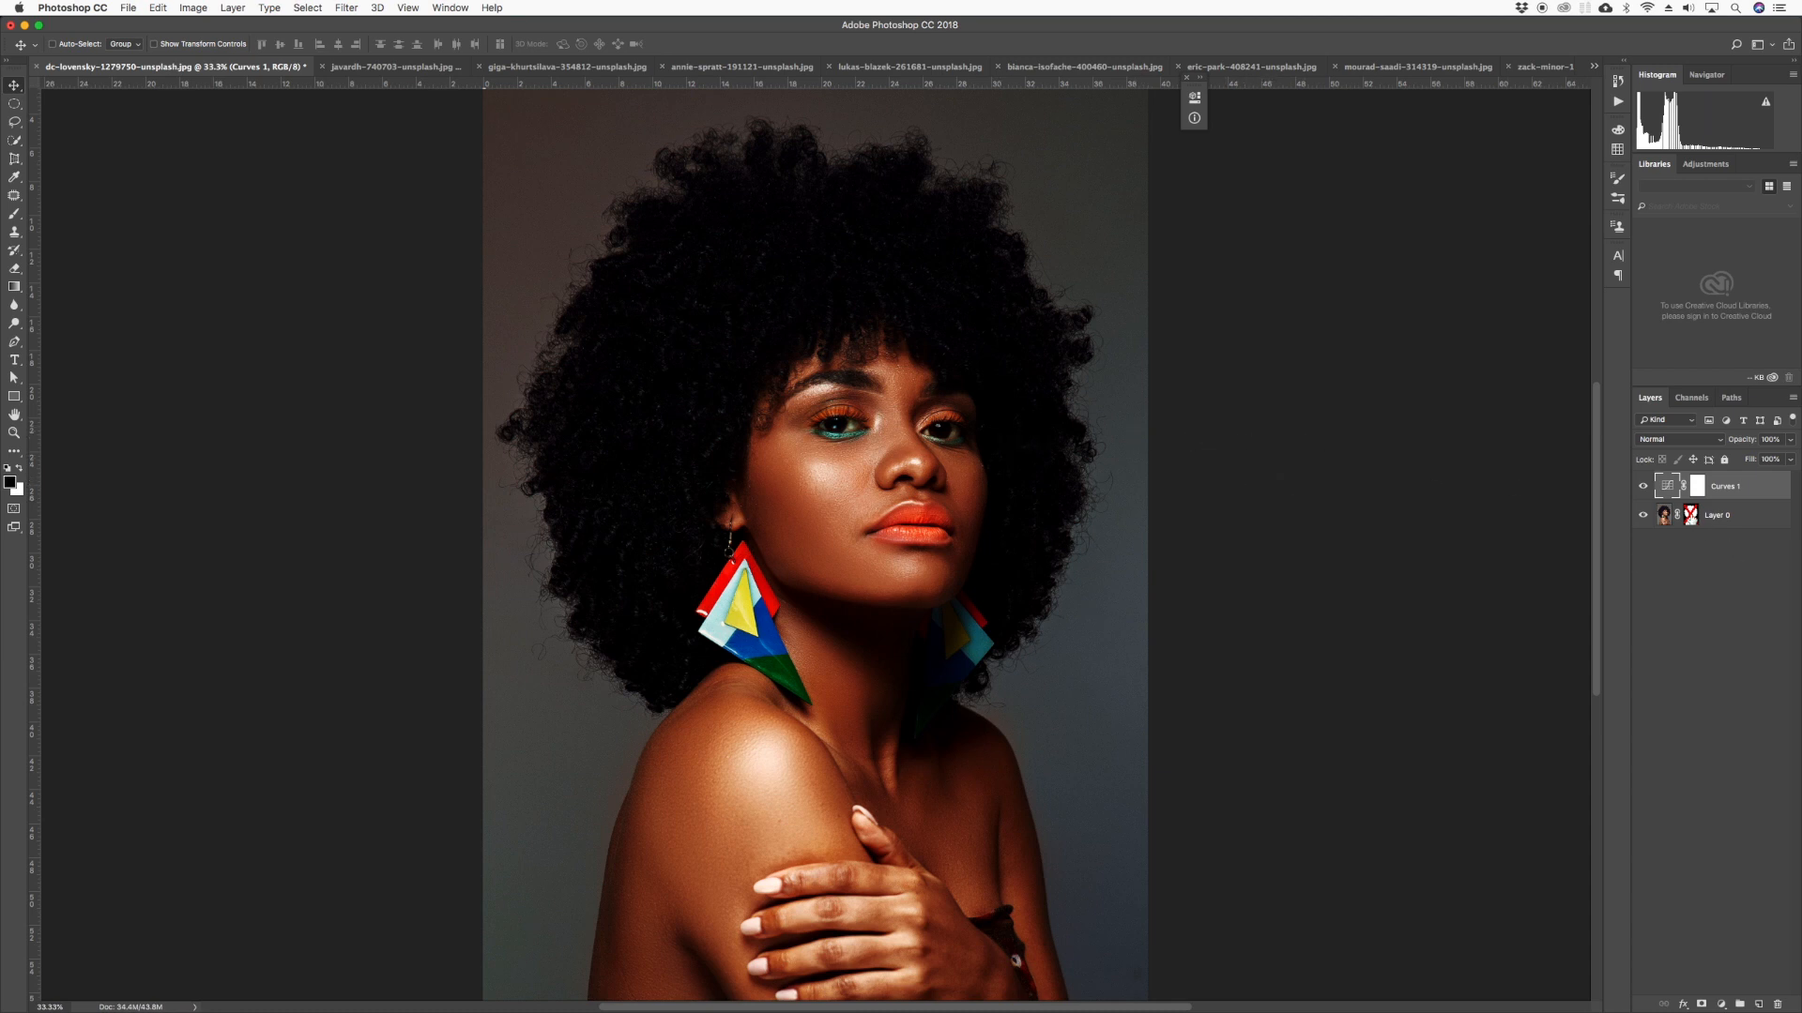
{"action": "left_click", "coordinate": [1691, 519], "text": "shift"}
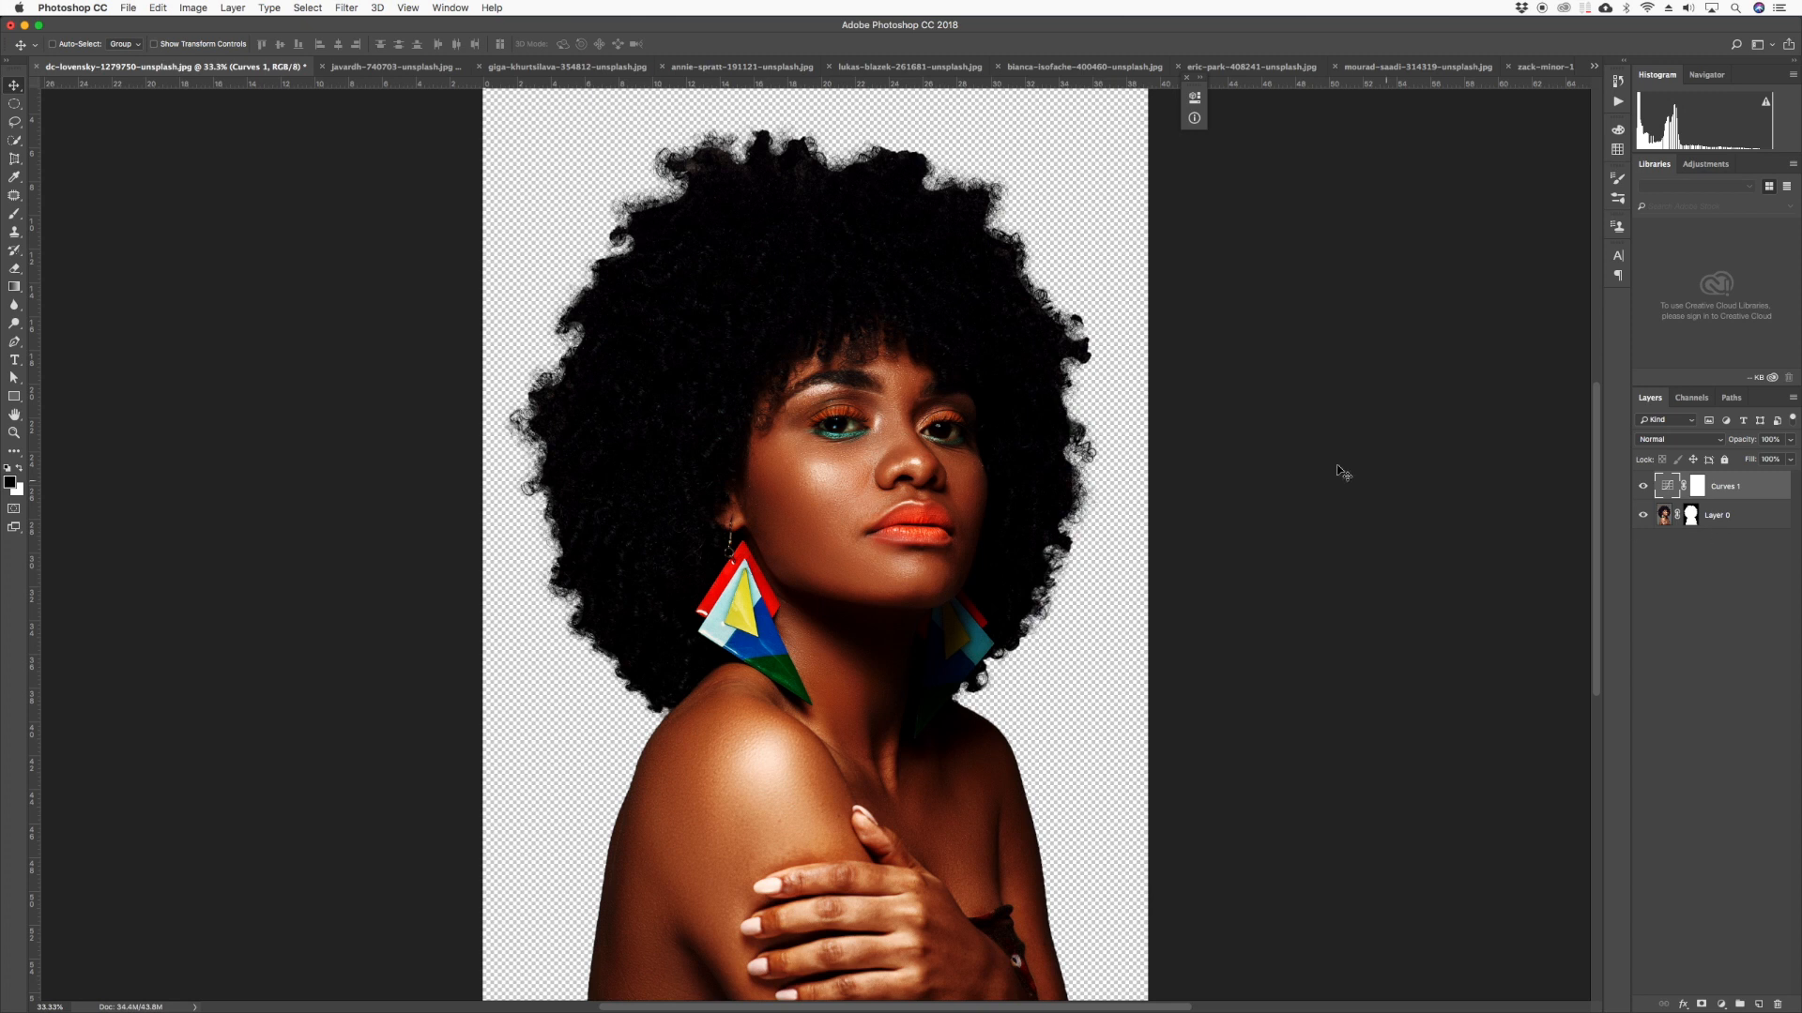
Copy the ocean and cloudy sky photo from its open document into the portrait document as a new layer
{"action": "left_click", "coordinate": [567, 66]}
{"action": "key", "text": "super+d"}
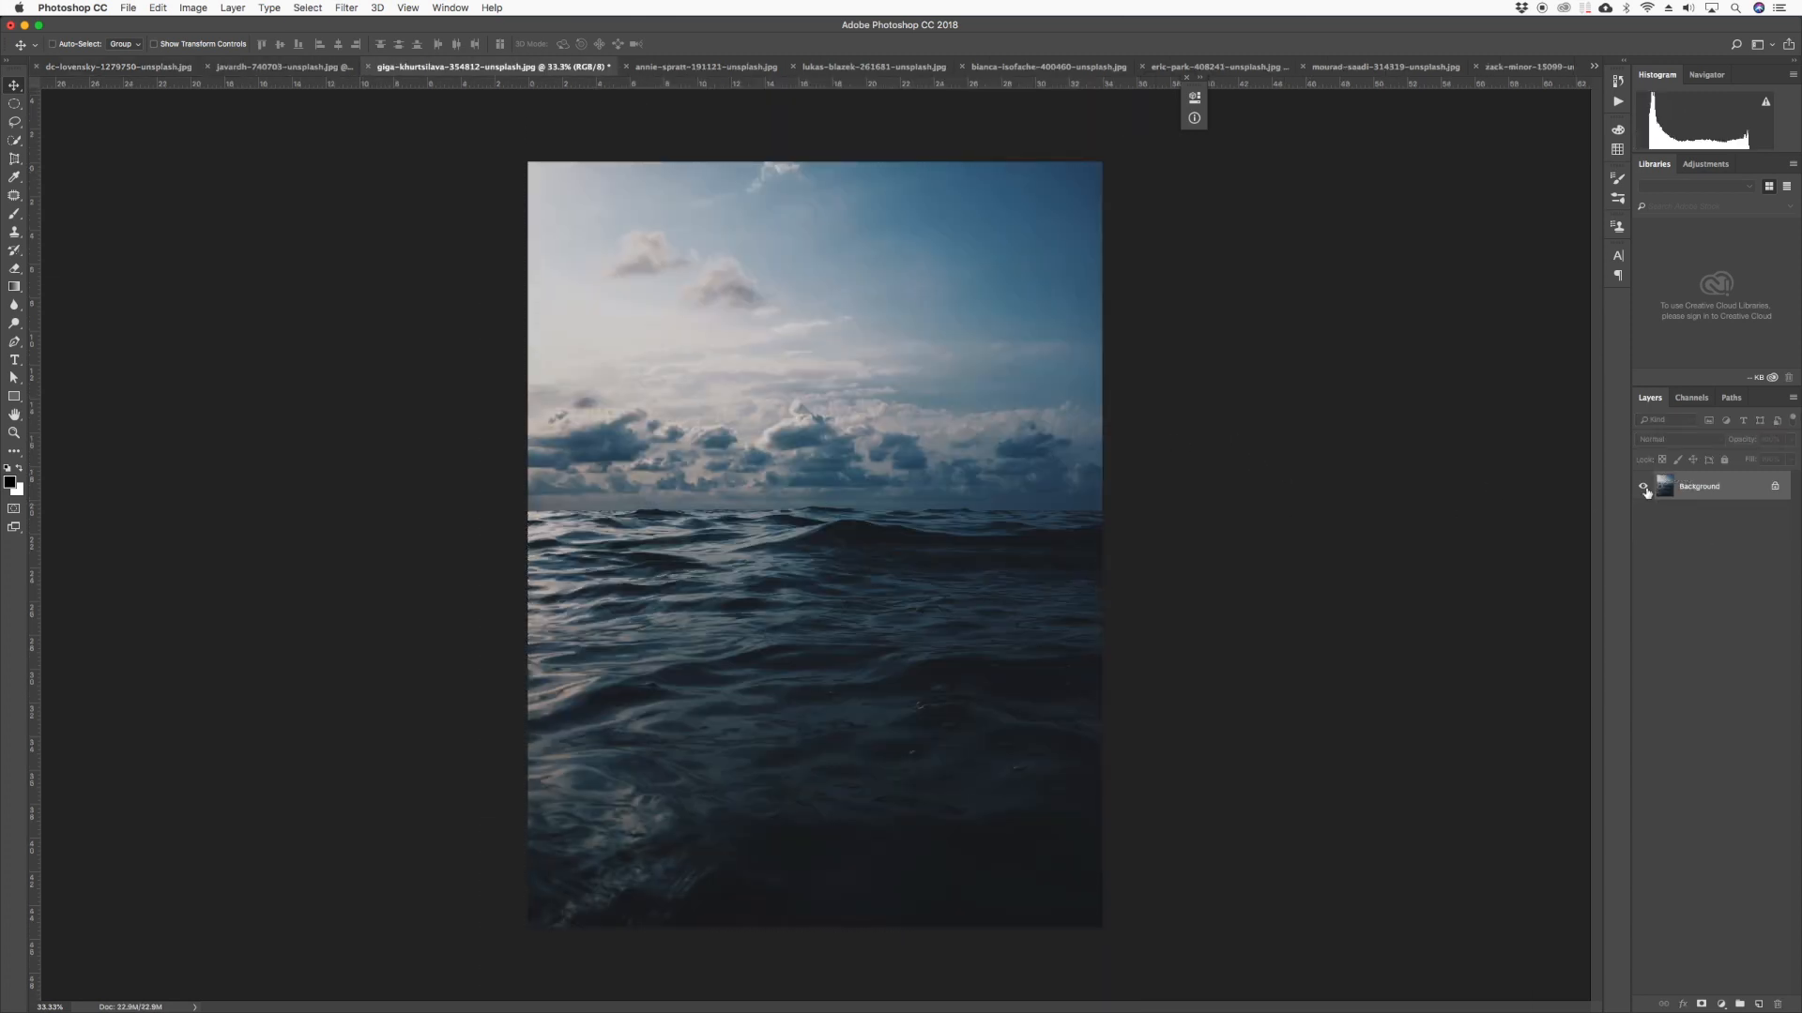
{"action": "left_click_drag", "start_coordinate": [1666, 488], "coordinate": [933, 469]}
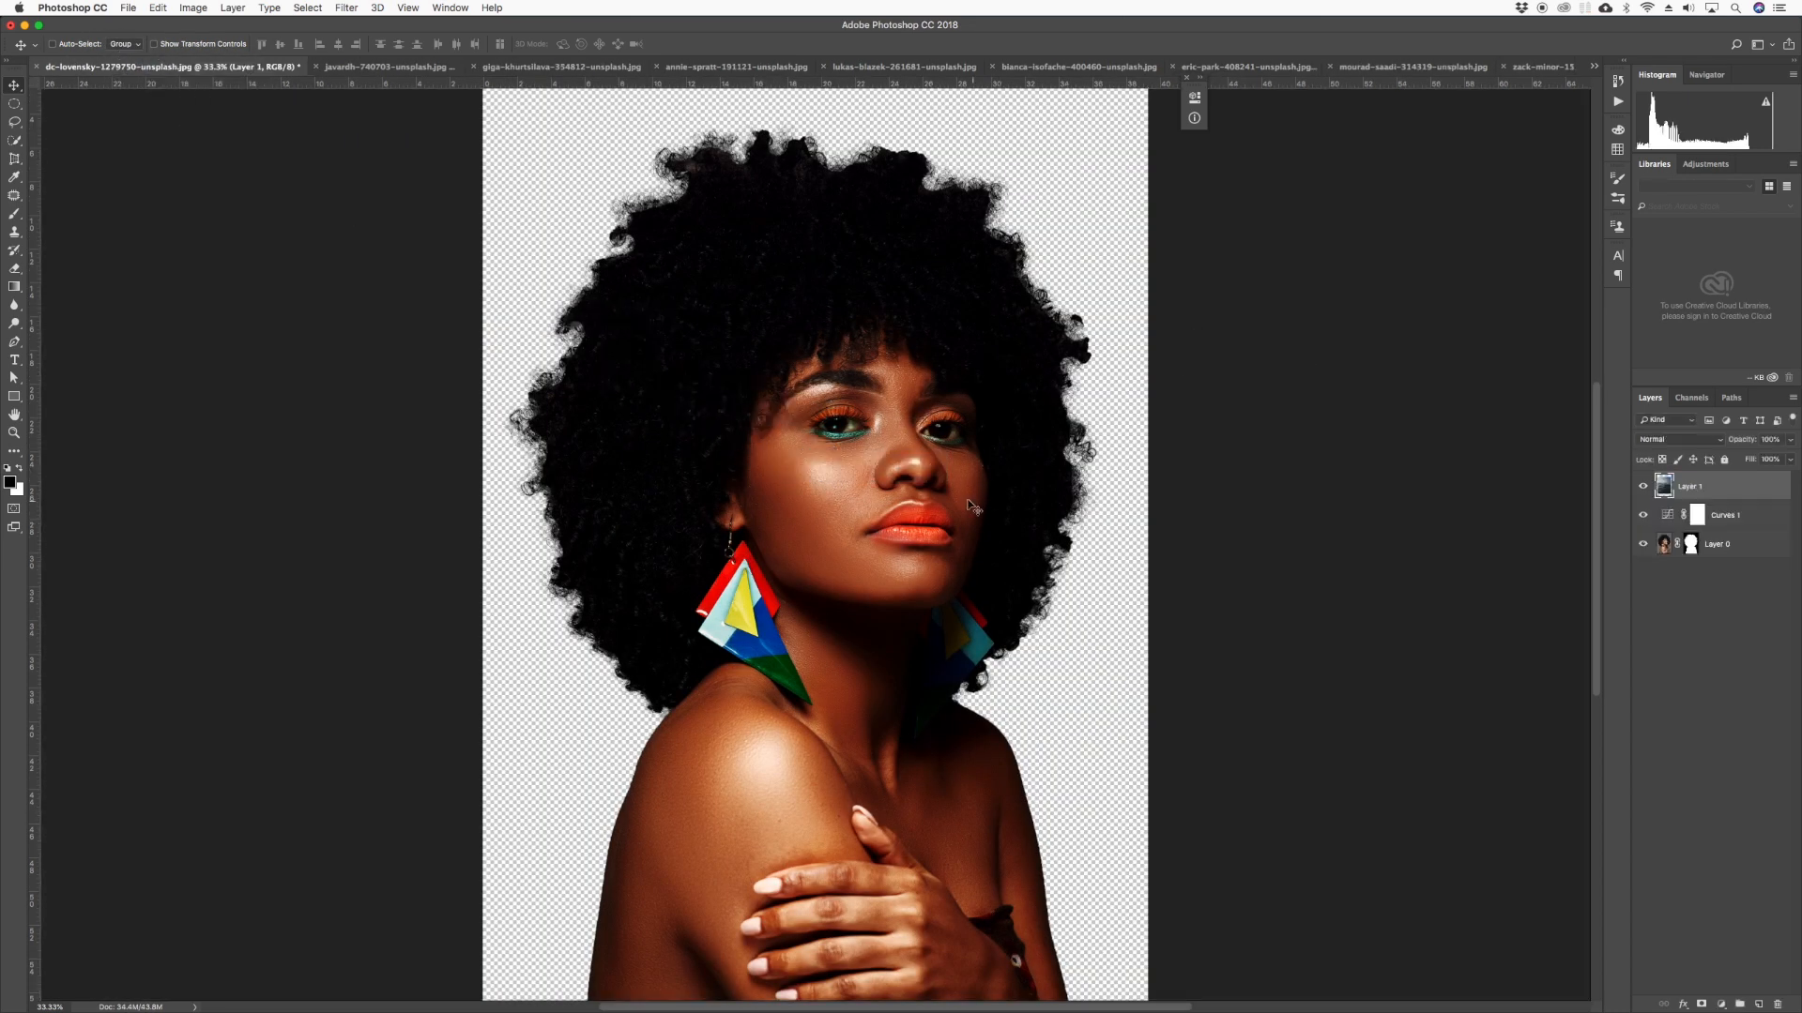
Scale the ocean layer proportionally from its centre to about 136% to cover the whole canvas
{"action": "key", "text": "super+minus"}
{"action": "key", "text": "super+minus"}
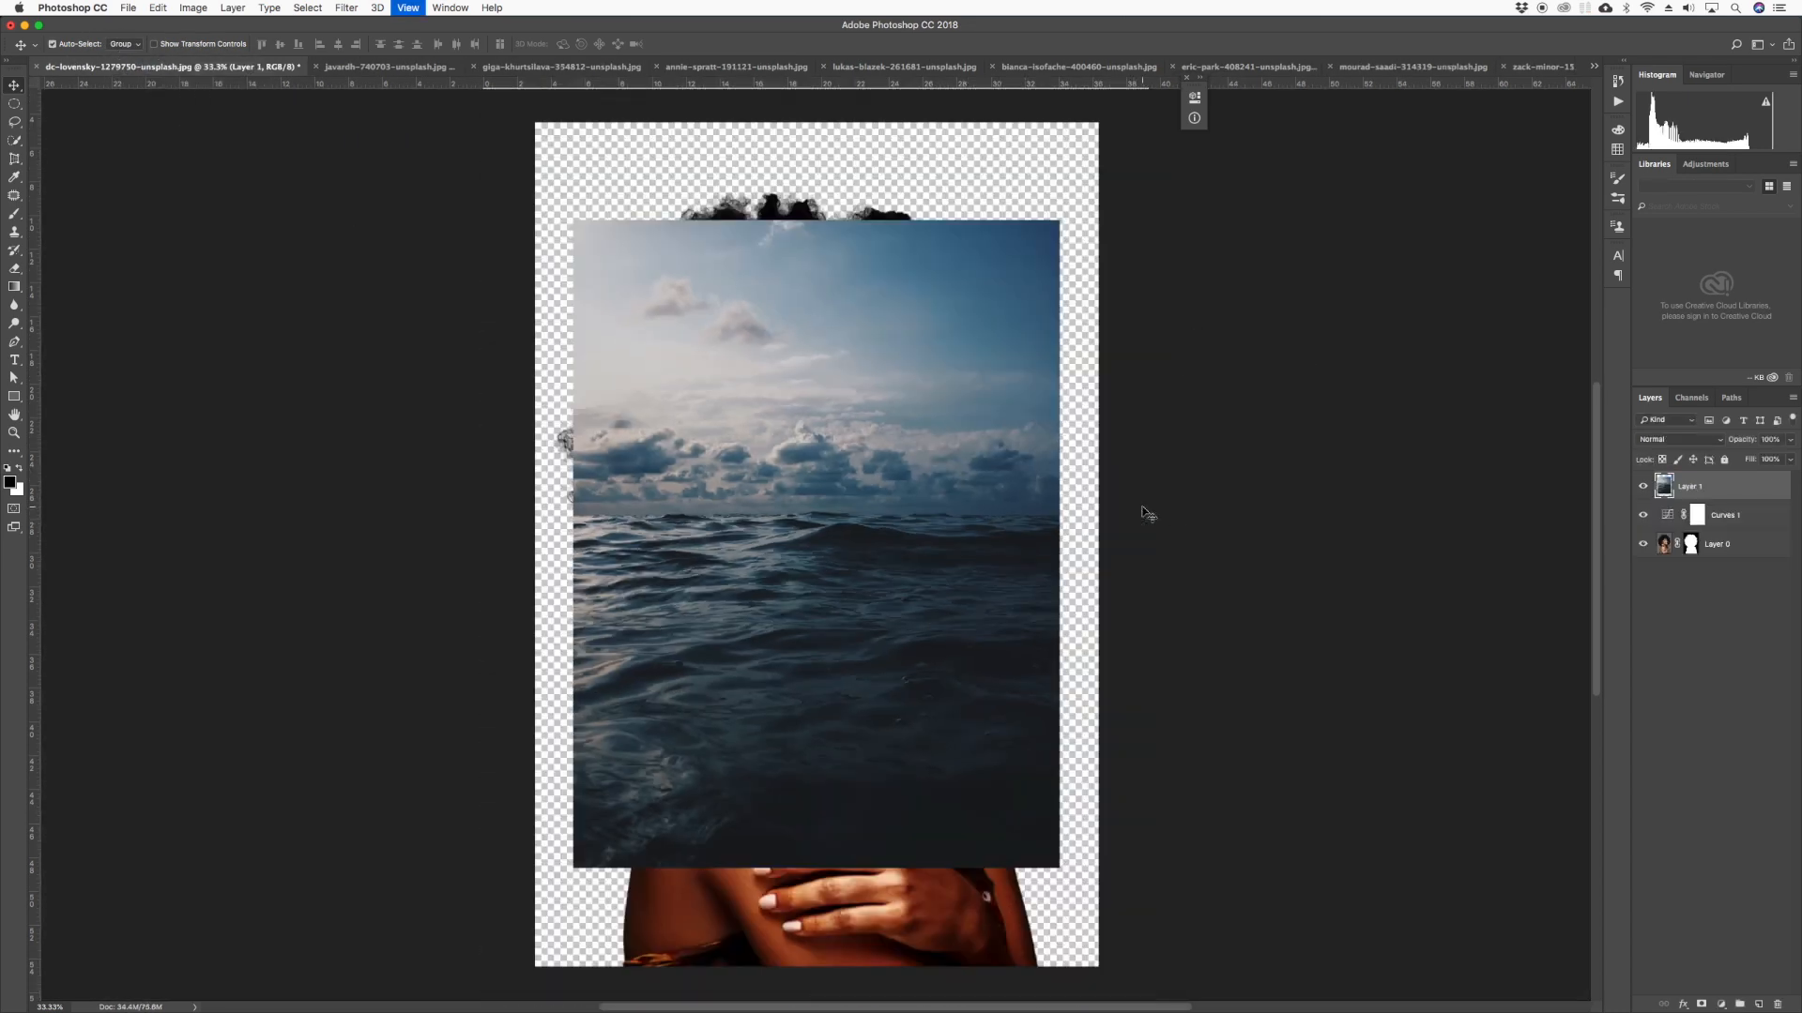
{"action": "key", "text": "super+t"}
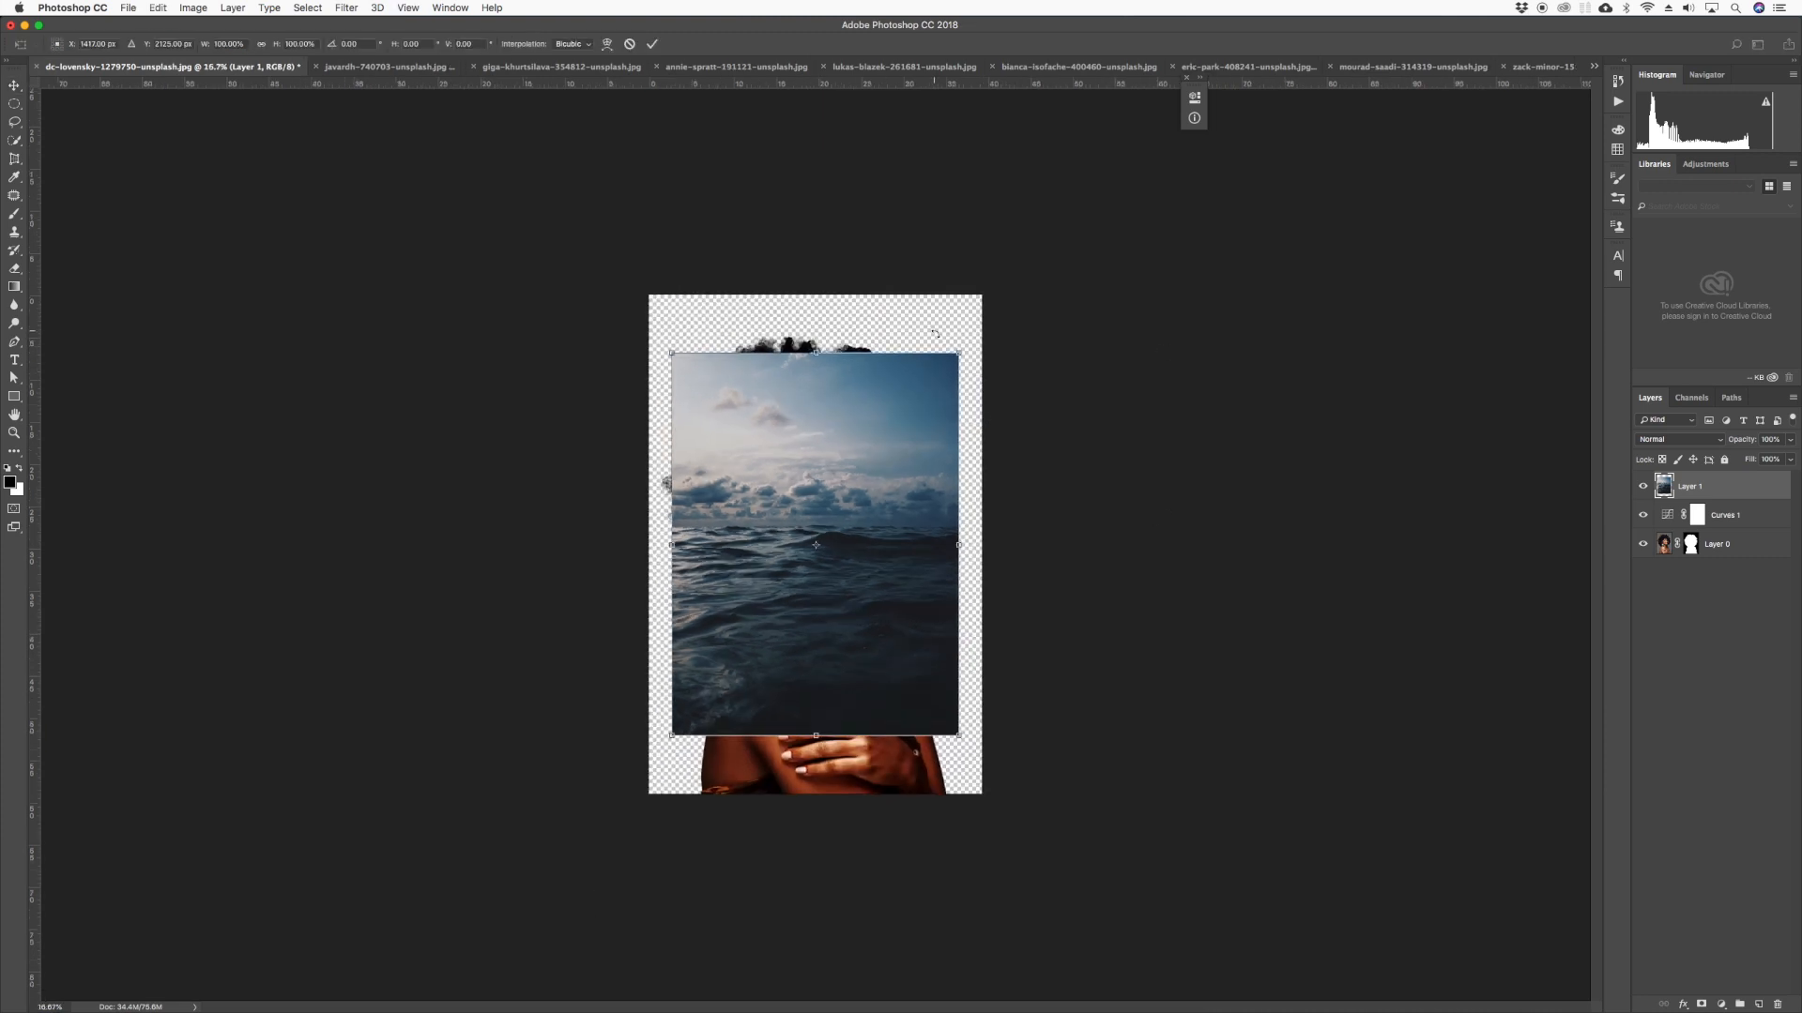
{"action": "left_click_drag", "start_coordinate": [956, 350], "coordinate": [1021, 292]}
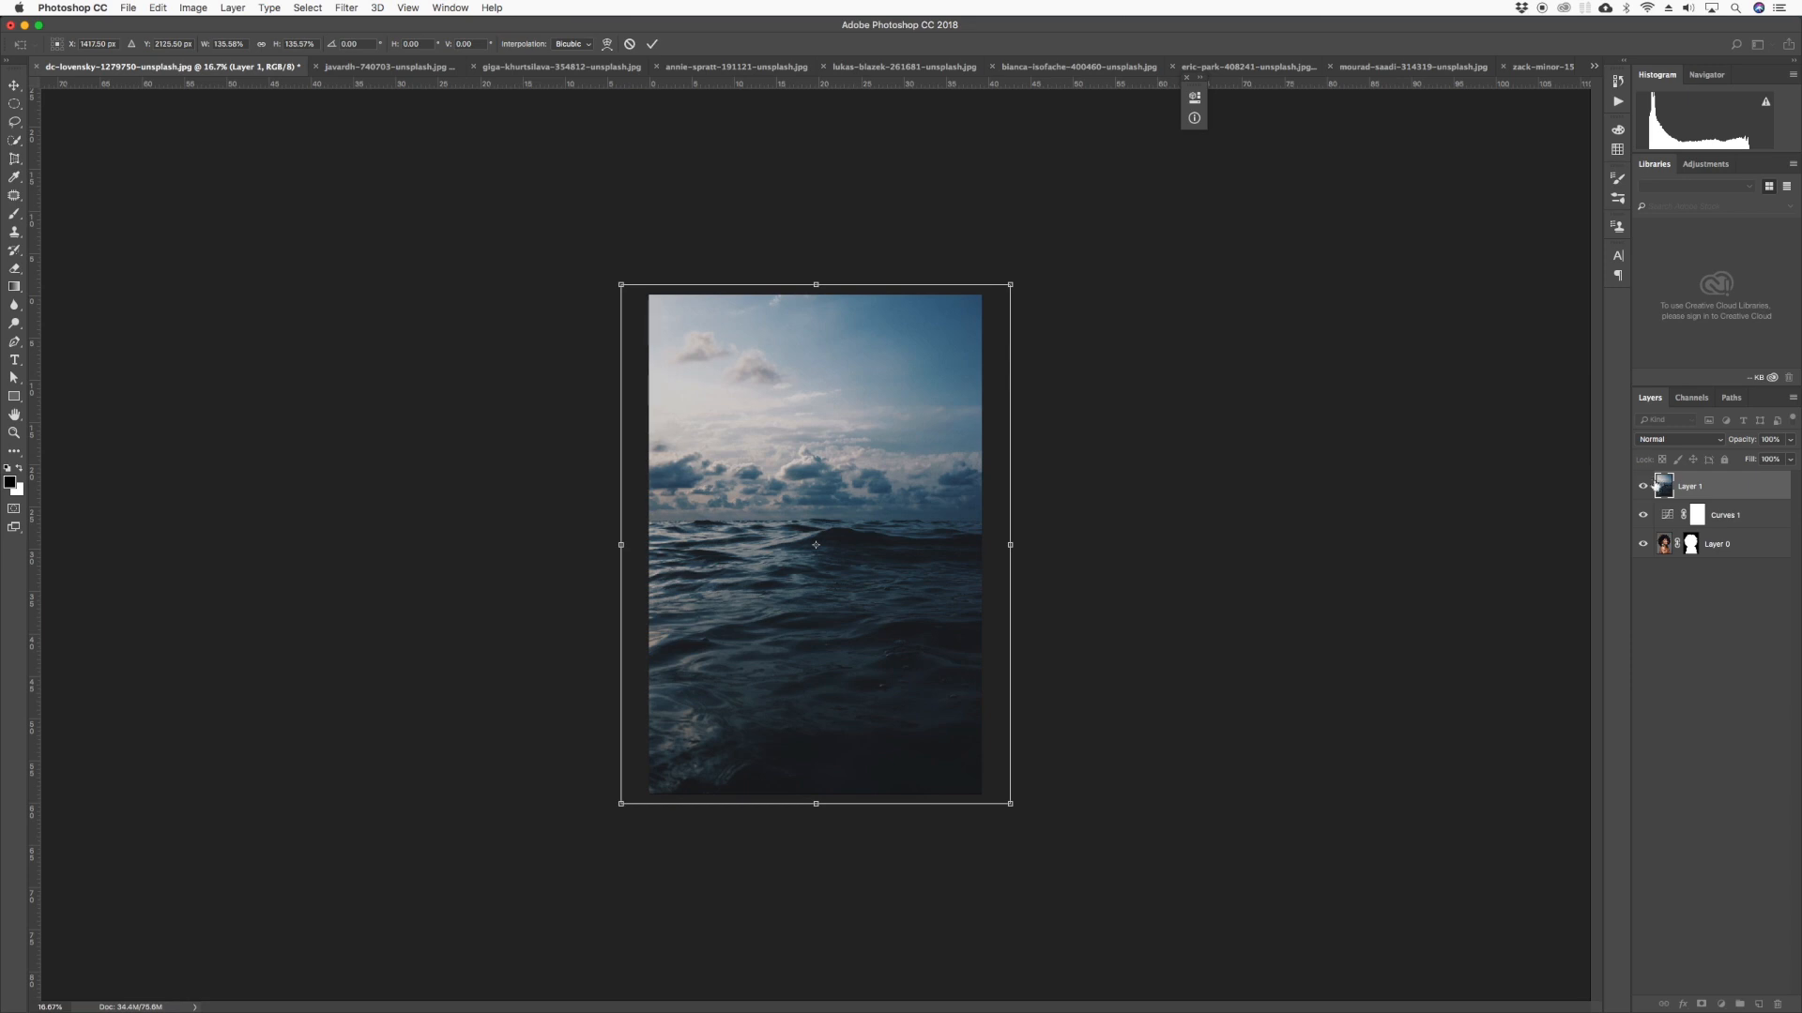
{"action": "key", "text": "Return"}
Move the ocean layer to the bottom of the layer stack, behind the woman
{"action": "left_click_drag", "start_coordinate": [1659, 489], "coordinate": [1660, 566]}
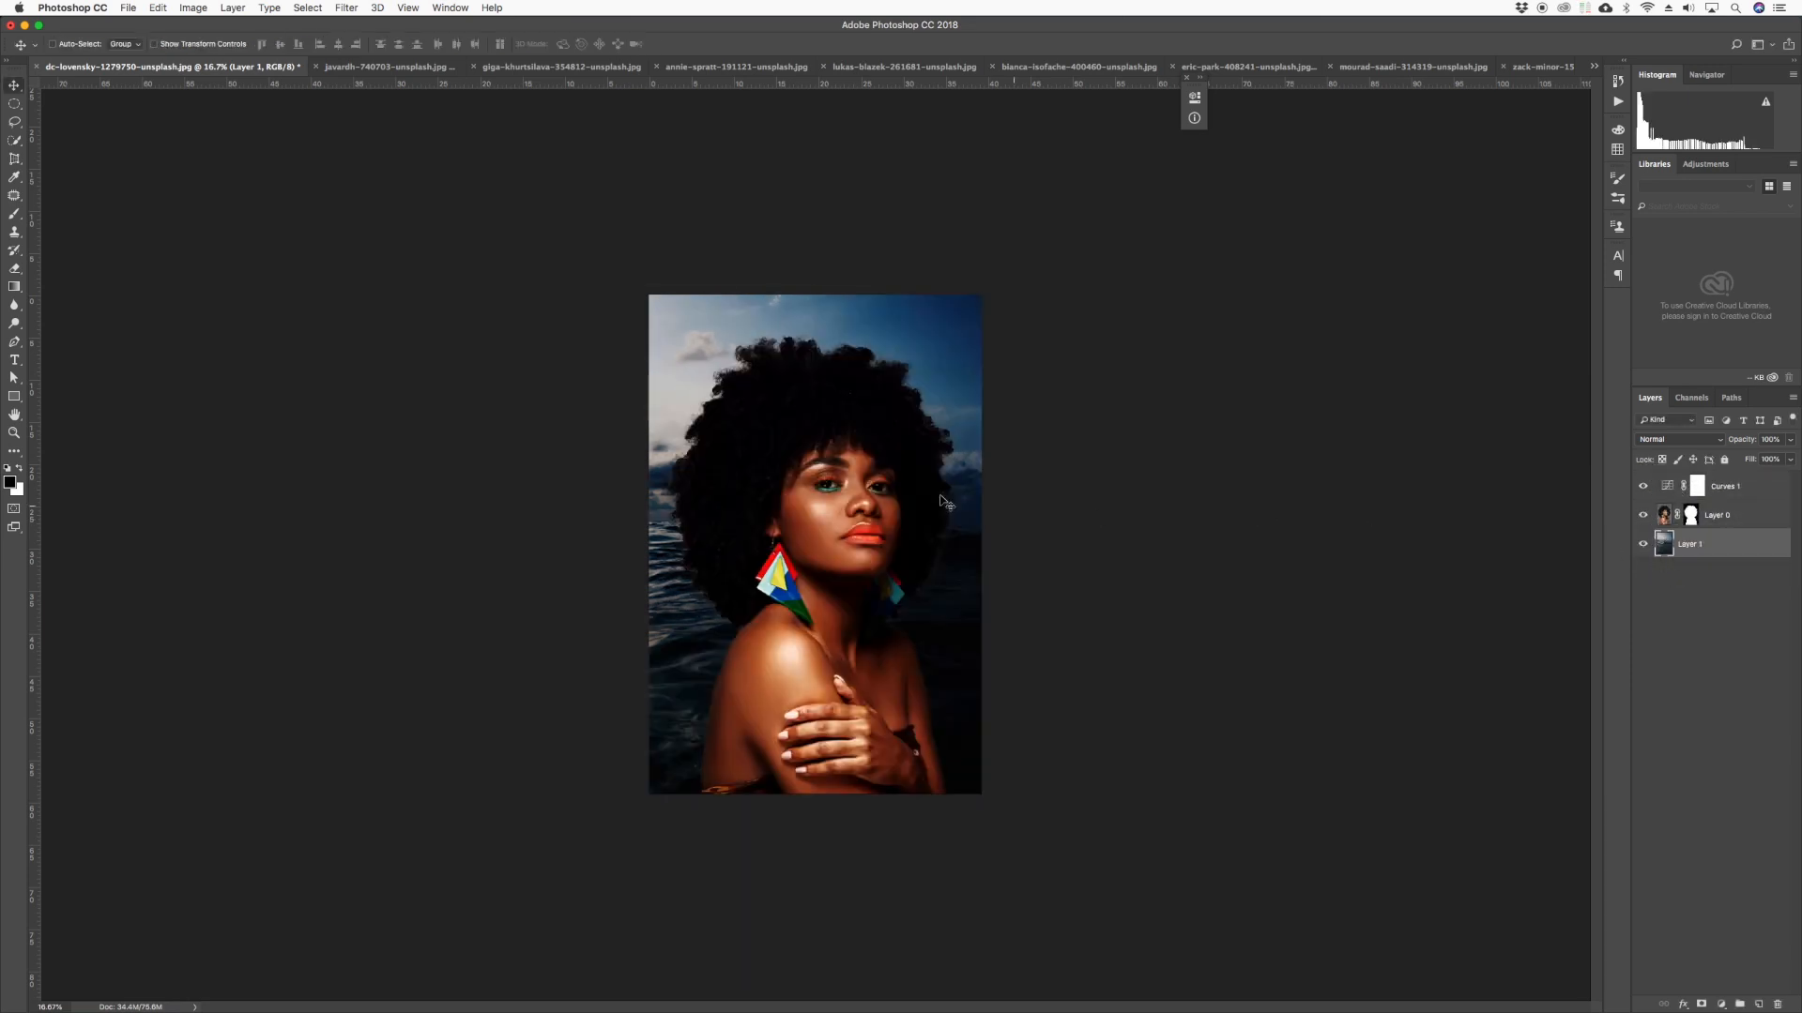
{"action": "key", "text": "super+plus"}
{"action": "key", "text": "super+plus"}
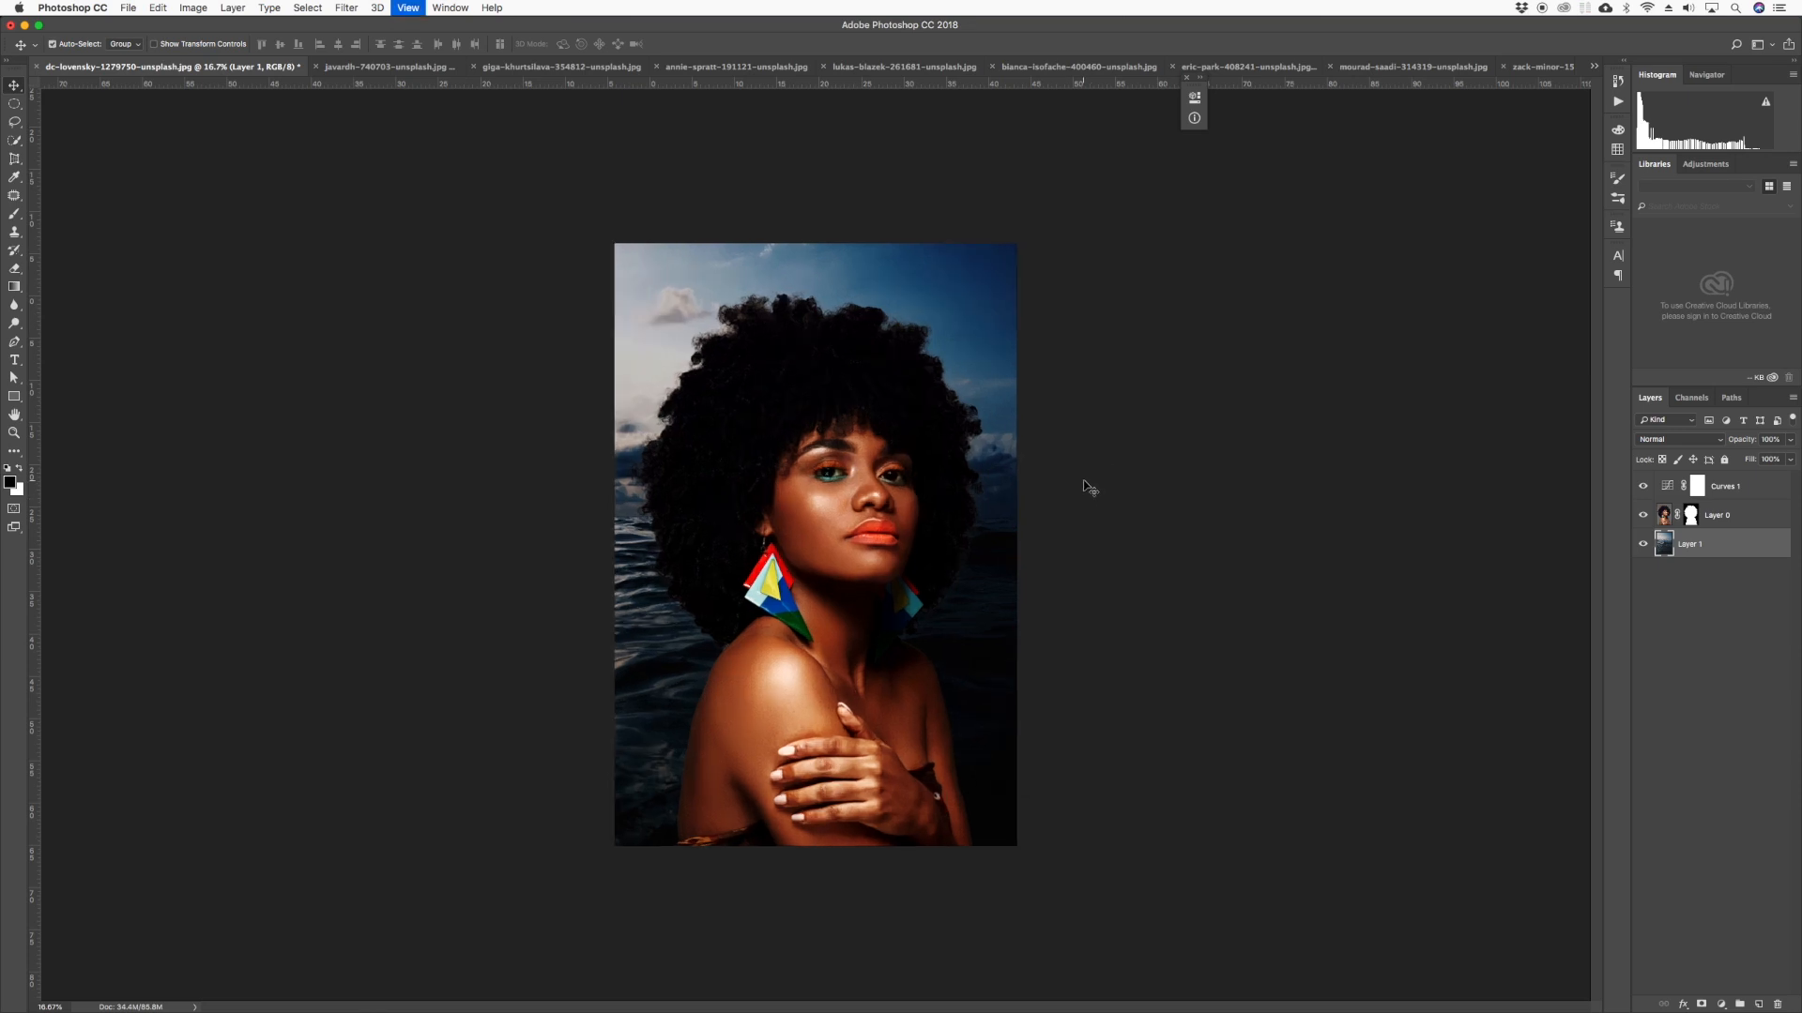
{"action": "key", "text": "super+minus"}
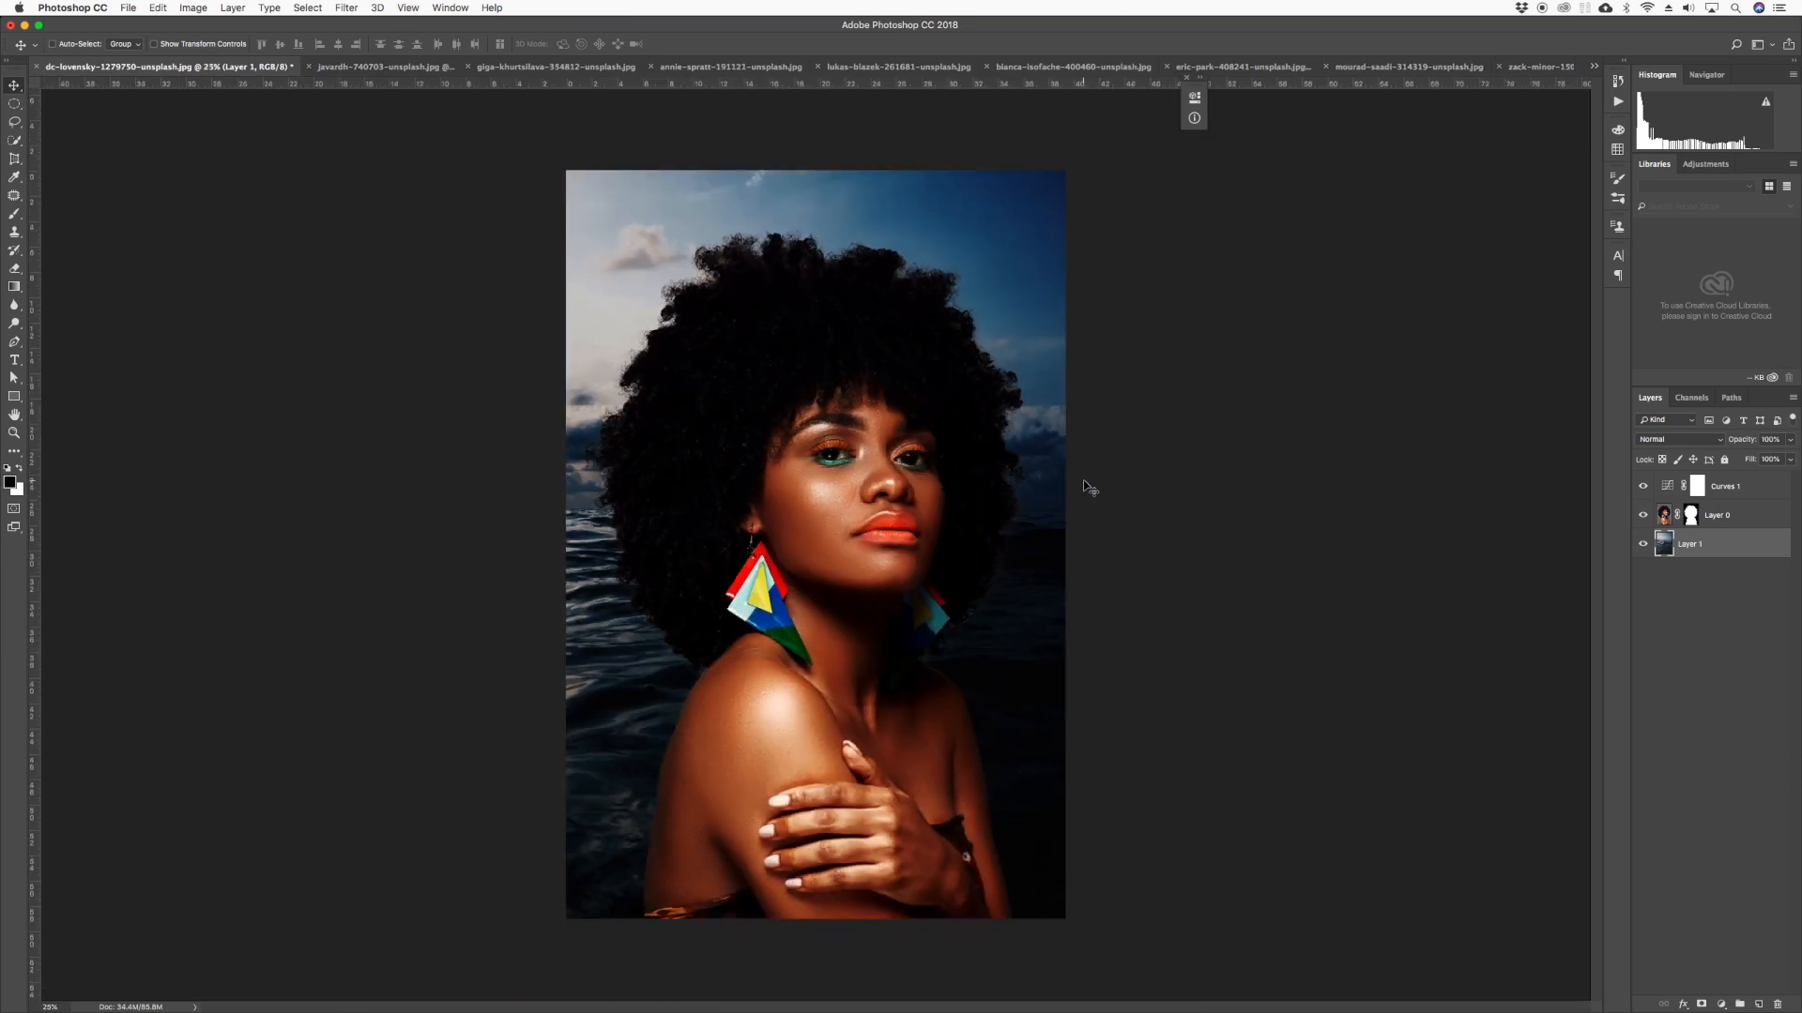
Compare the composite with the Curves adjustment hidden and shown, also briefly hiding the portrait layer
{"action": "left_click", "coordinate": [1643, 486]}
{"action": "left_click", "coordinate": [1644, 486]}
{"action": "left_click", "coordinate": [1643, 486]}
{"action": "left_click", "coordinate": [1643, 486]}
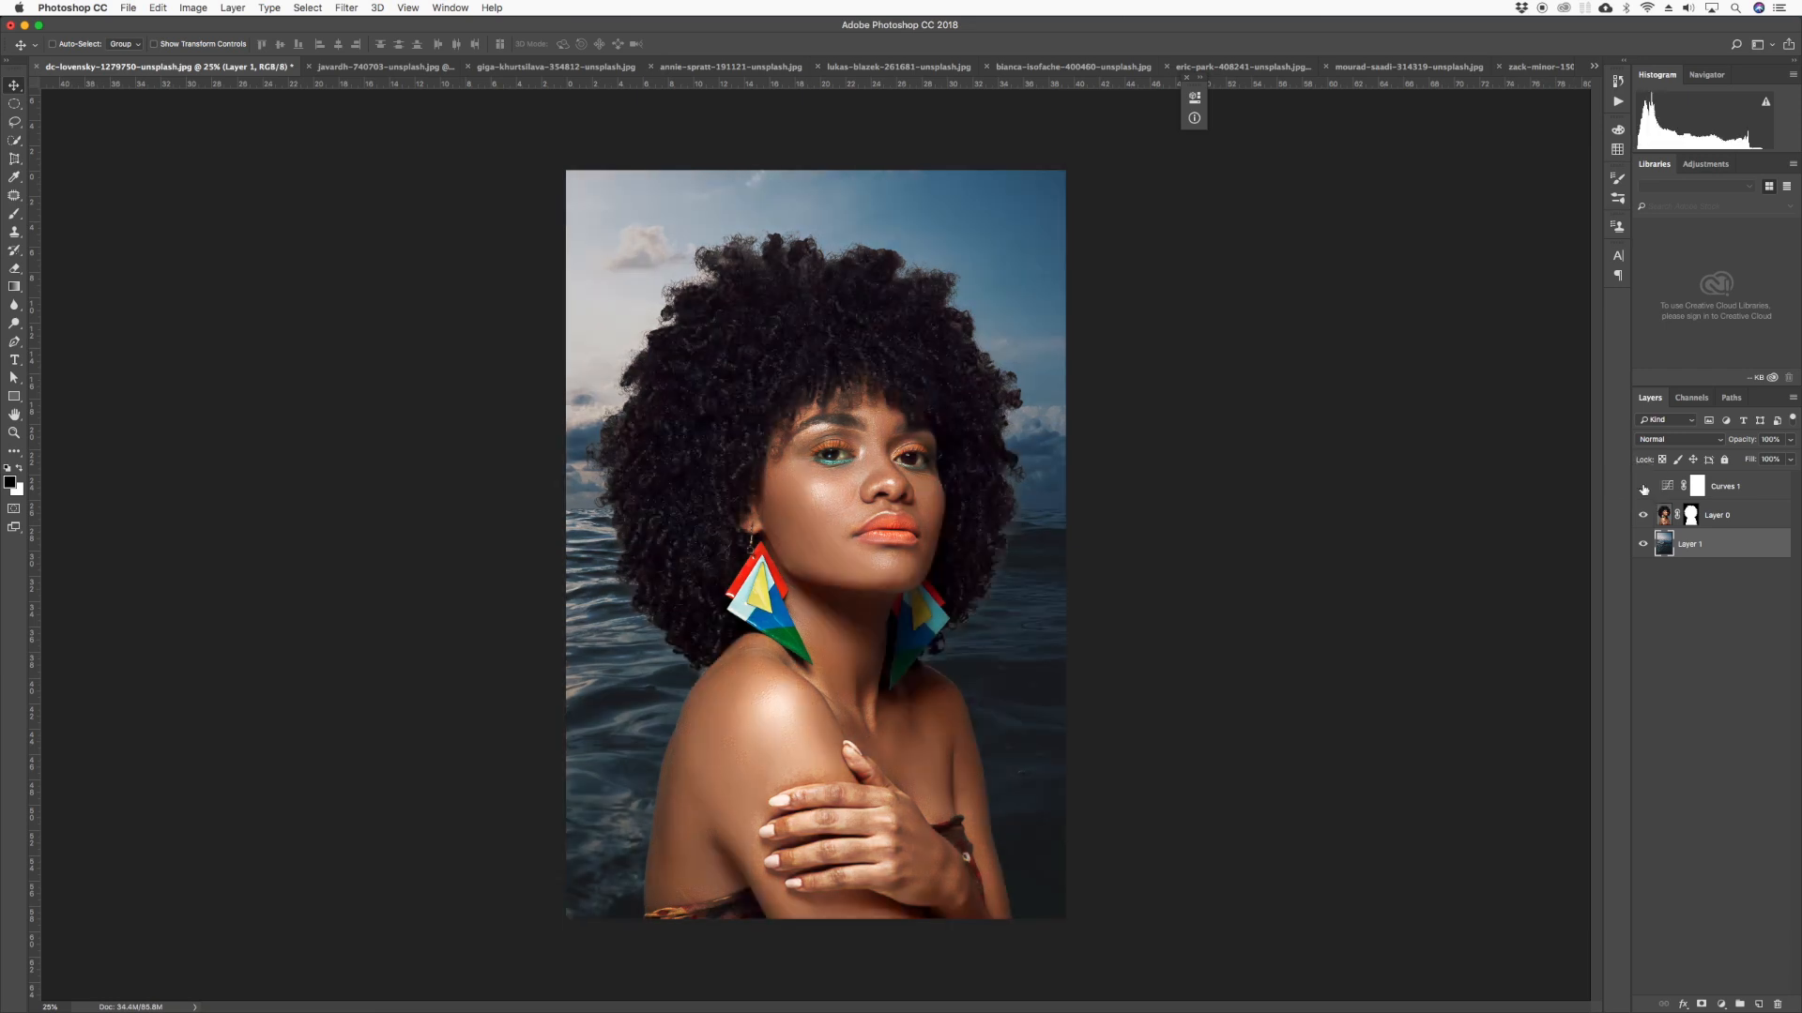
{"action": "left_click", "coordinate": [1643, 486]}
{"action": "left_click", "coordinate": [1643, 486]}
{"action": "left_click", "coordinate": [1644, 487]}
{"action": "left_click", "coordinate": [1643, 486]}
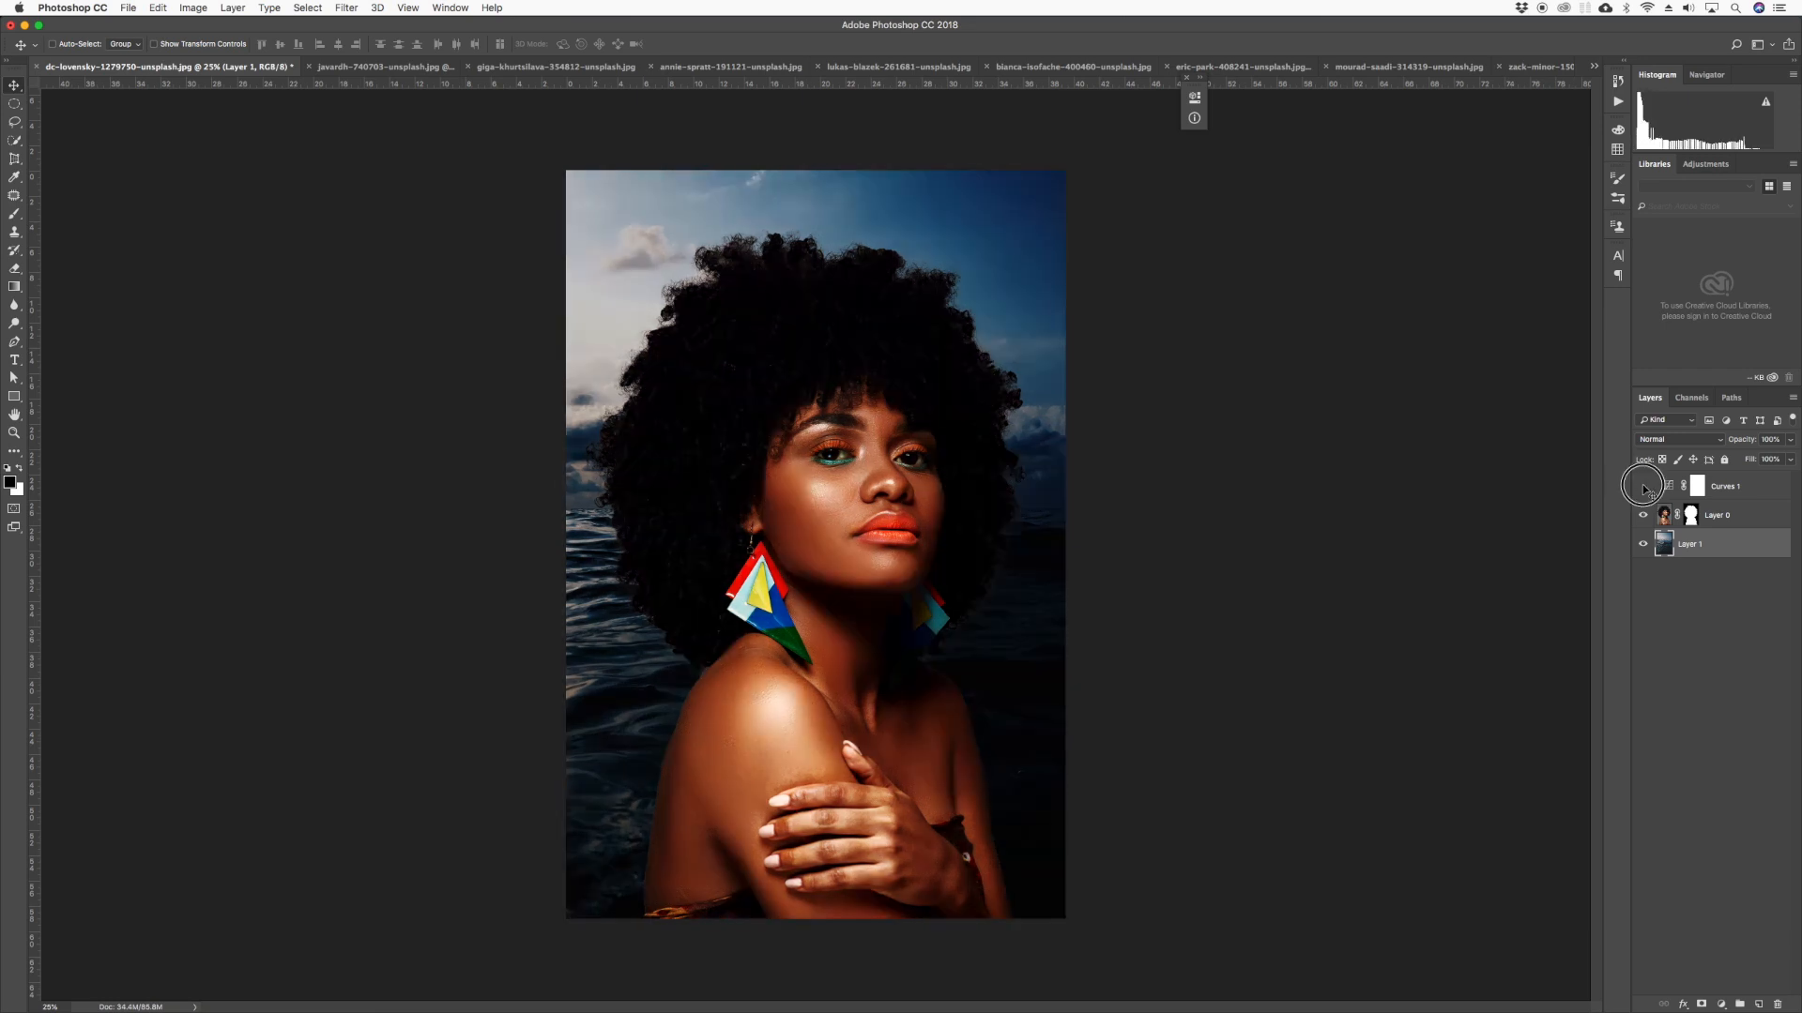
{"action": "left_click", "coordinate": [1644, 486]}
{"action": "left_click", "coordinate": [1643, 486]}
{"action": "left_click", "coordinate": [1643, 486]}
{"action": "left_click", "coordinate": [1643, 486]}
{"action": "left_click", "coordinate": [1643, 486]}
{"action": "left_click", "coordinate": [1643, 486]}
{"action": "left_click", "coordinate": [1643, 486]}
{"action": "left_click", "coordinate": [1644, 486]}
{"action": "left_click", "coordinate": [1644, 486]}
{"action": "left_click", "coordinate": [1644, 515]}
{"action": "left_click", "coordinate": [1644, 515]}
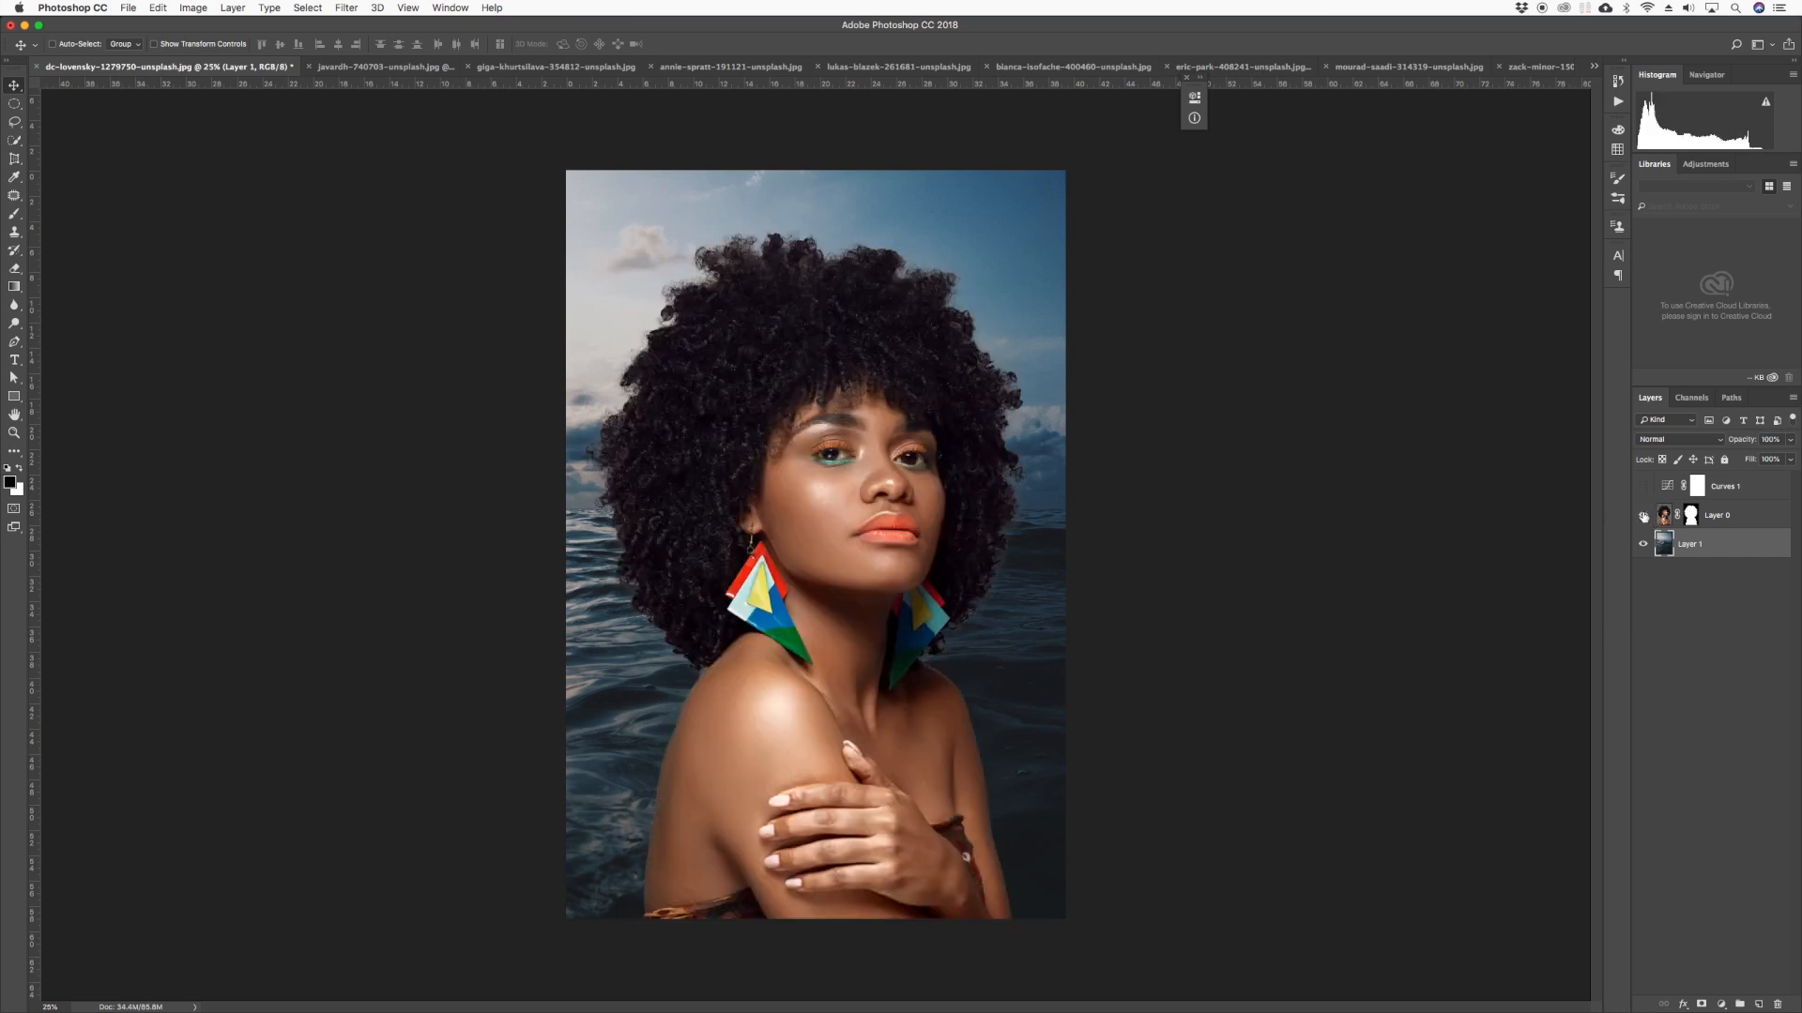
{"action": "left_click", "coordinate": [1643, 486]}
{"action": "left_click", "coordinate": [1643, 487]}
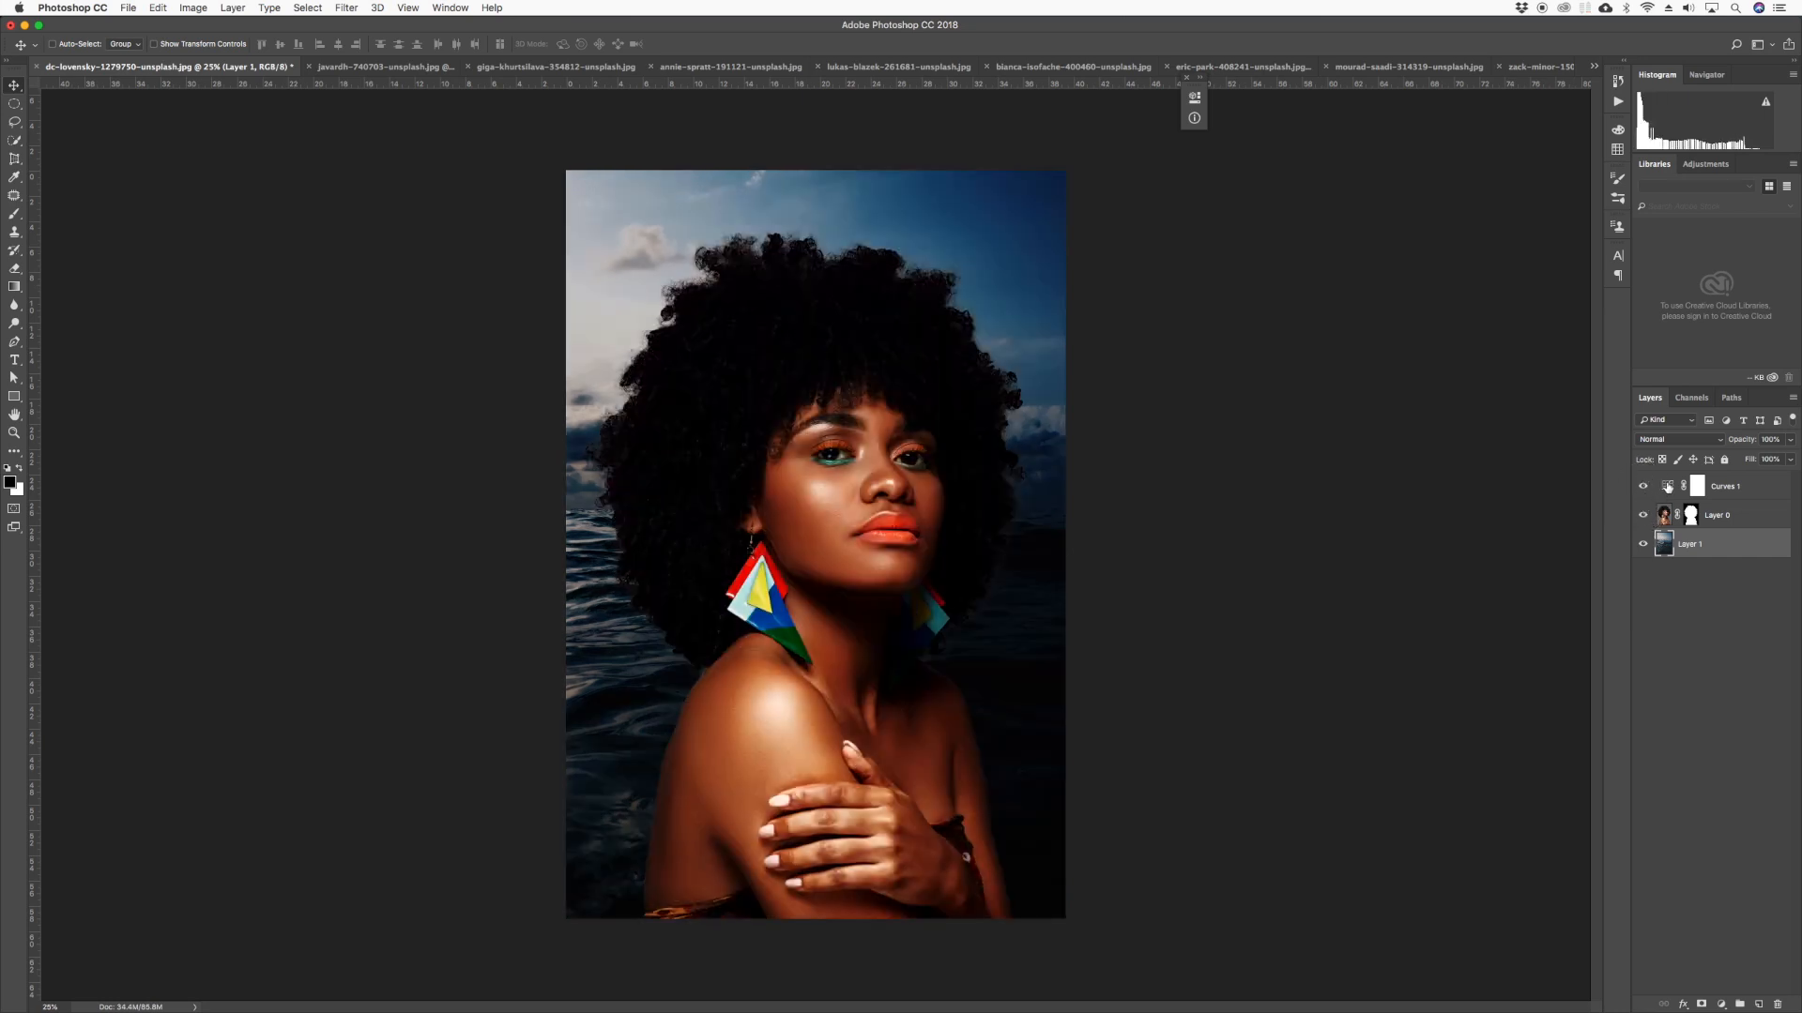
Clip the Curves adjustment to the woman's layer only and slightly lower the upper point of its RGB curve
{"action": "left_click", "coordinate": [1667, 487]}
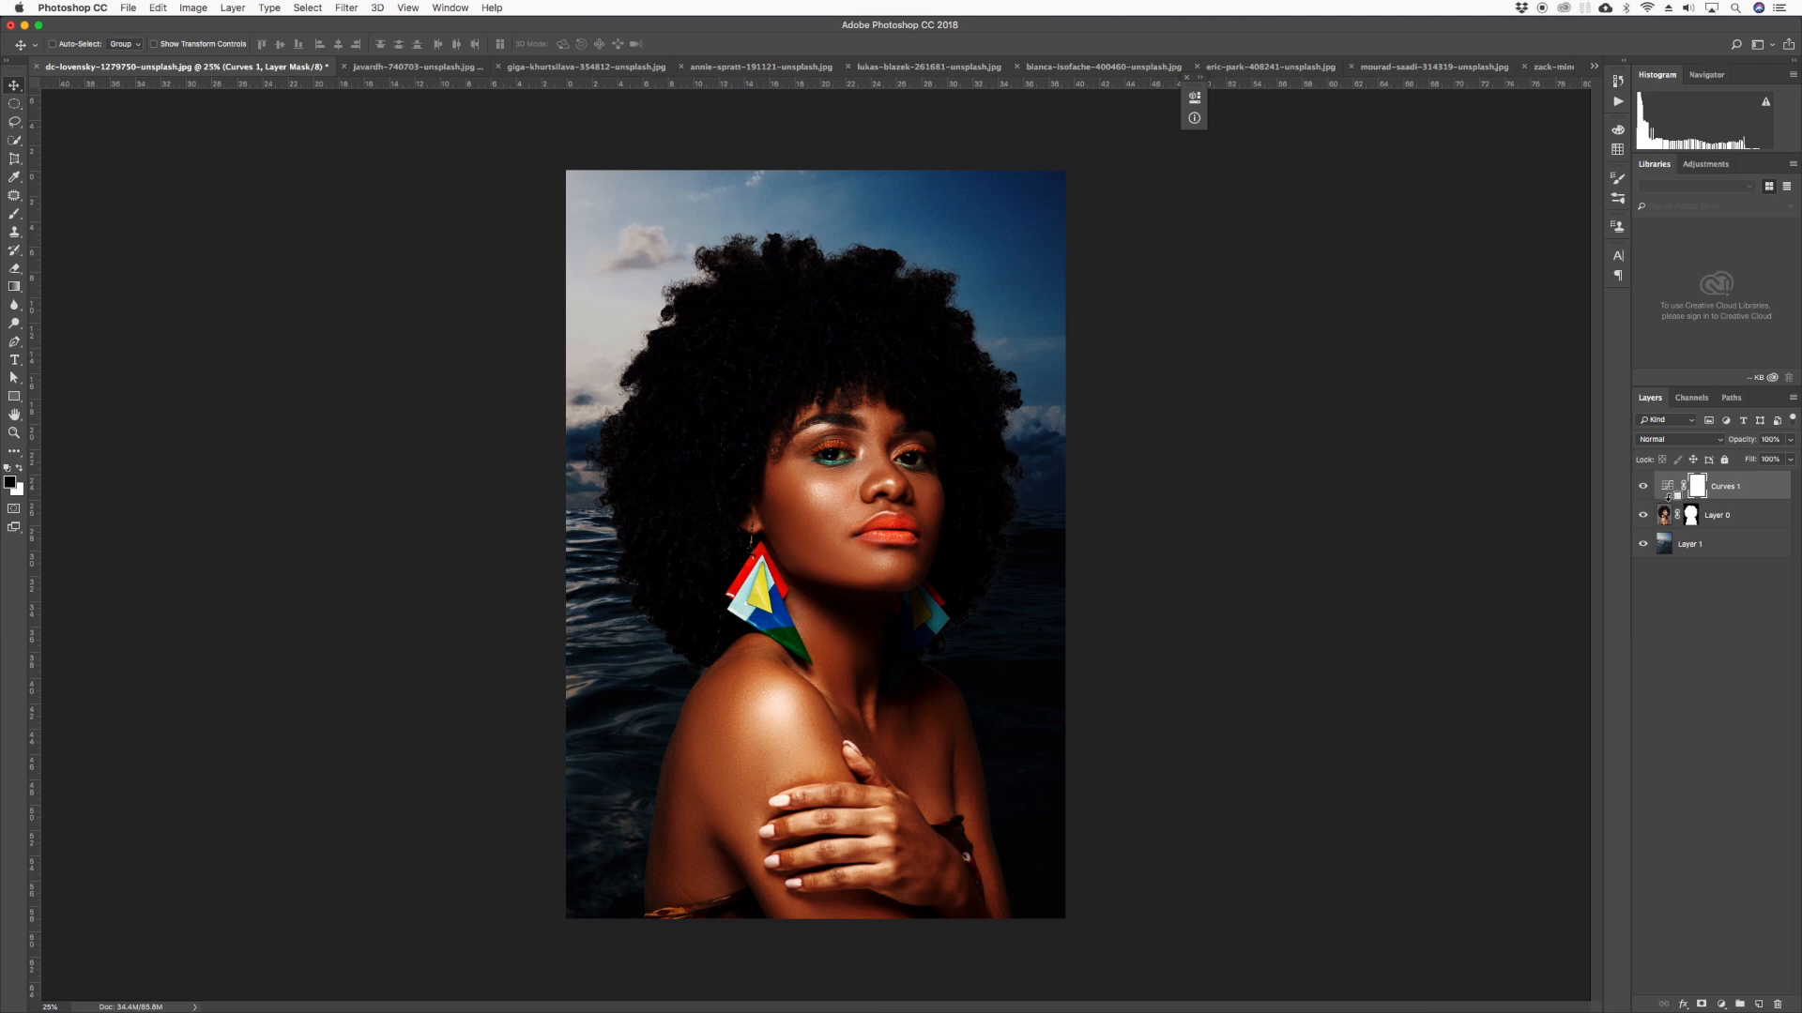
{"action": "left_click", "coordinate": [1669, 497], "text": "alt"}
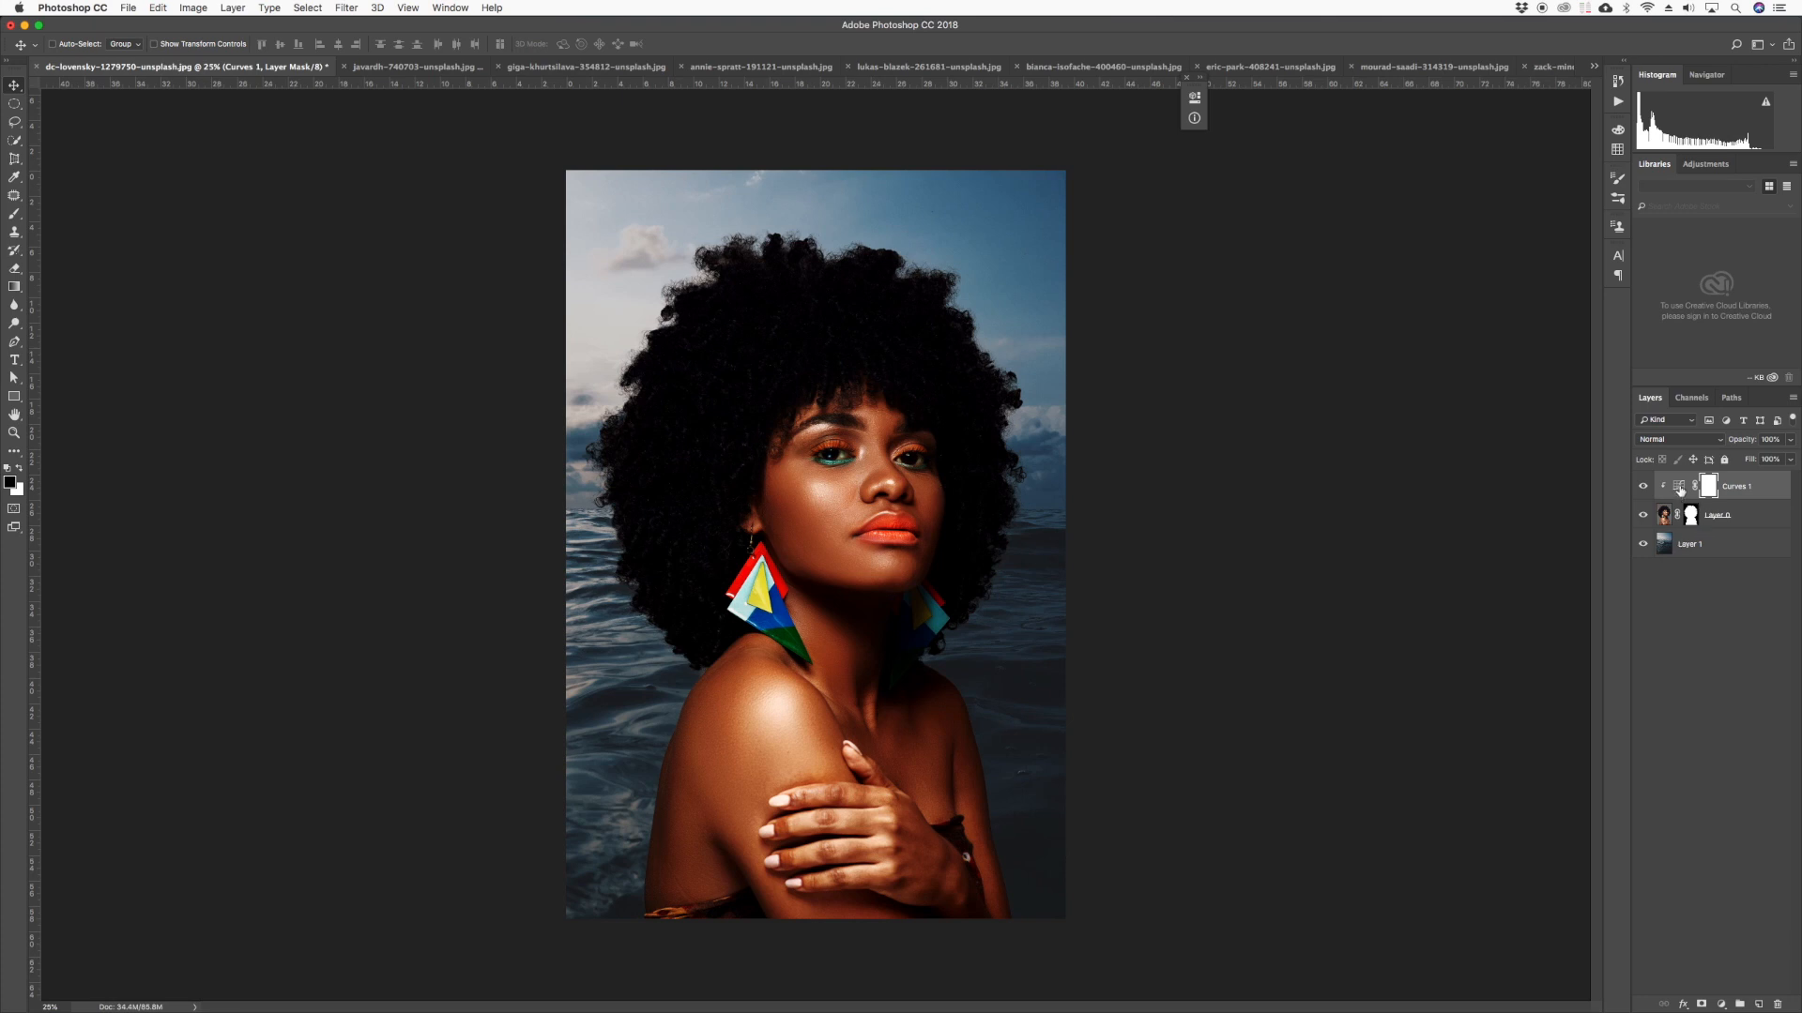
{"action": "double_click", "coordinate": [1680, 487]}
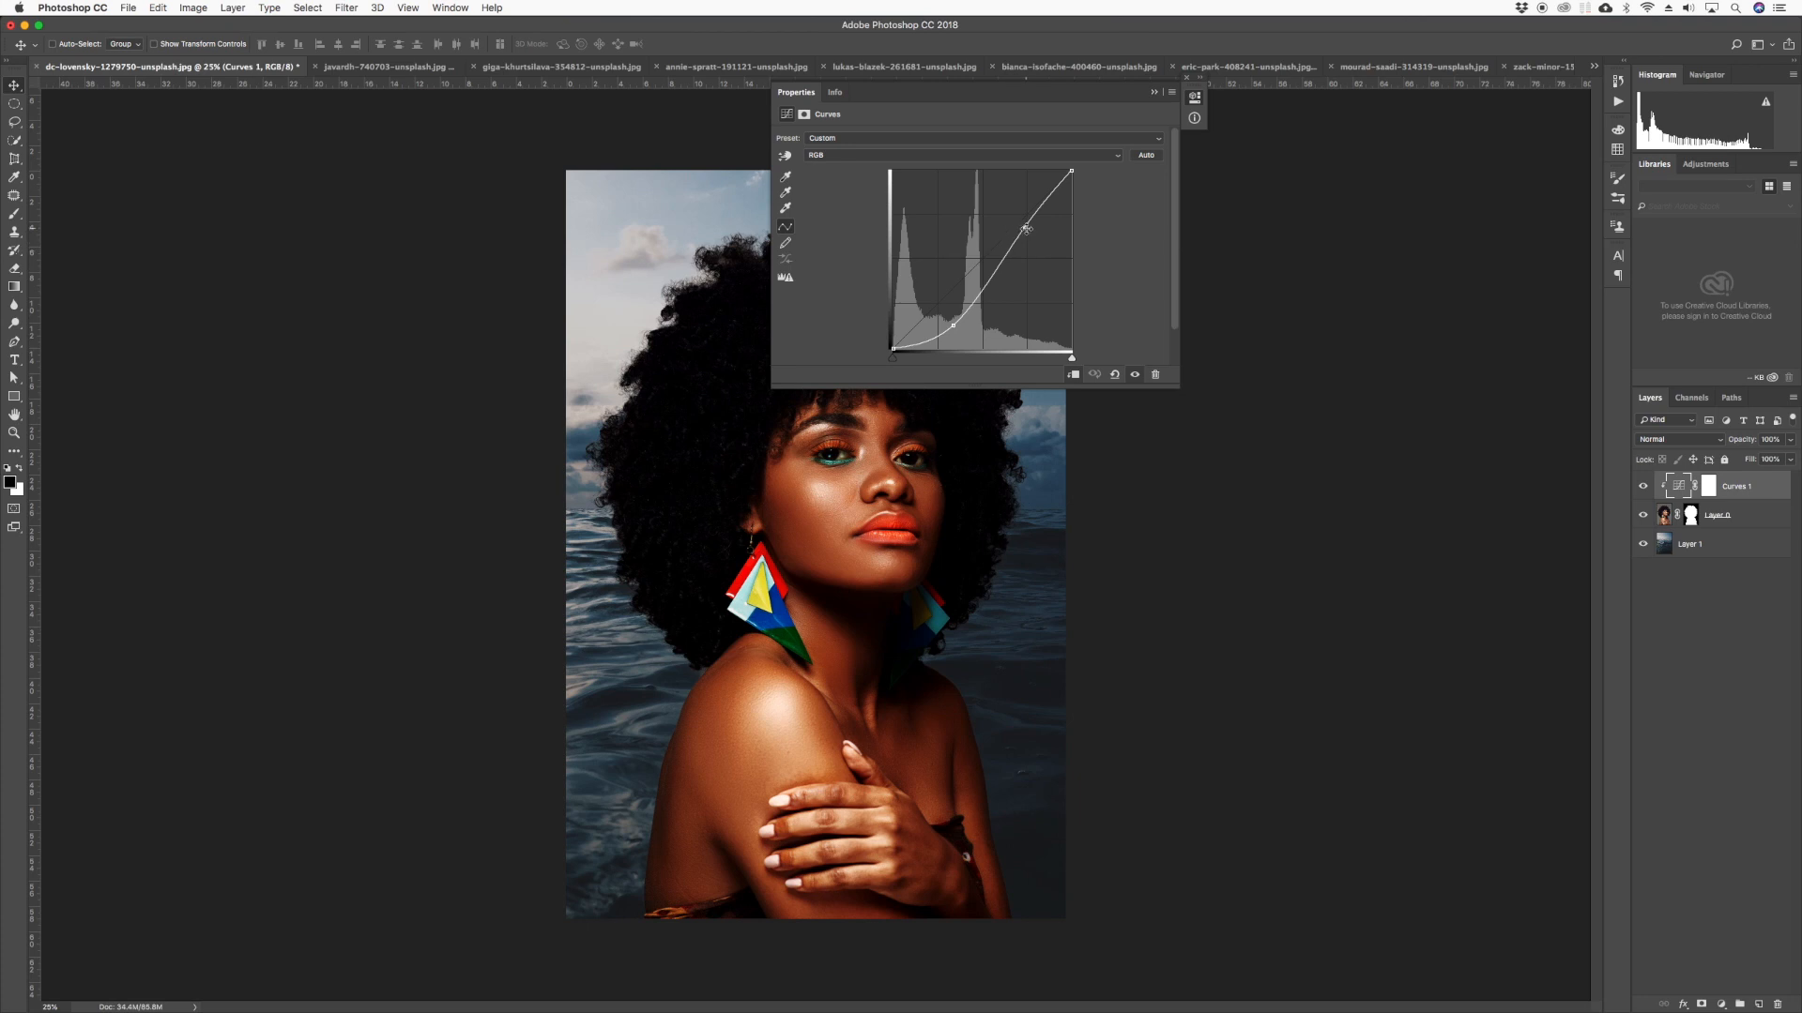
{"action": "mouse_move", "coordinate": [1026, 228]}
{"action": "left_mouse_down"}
{"action": "mouse_move", "coordinate": [1010, 198]}
{"action": "mouse_move", "coordinate": [1027, 231]}
{"action": "left_mouse_up"}
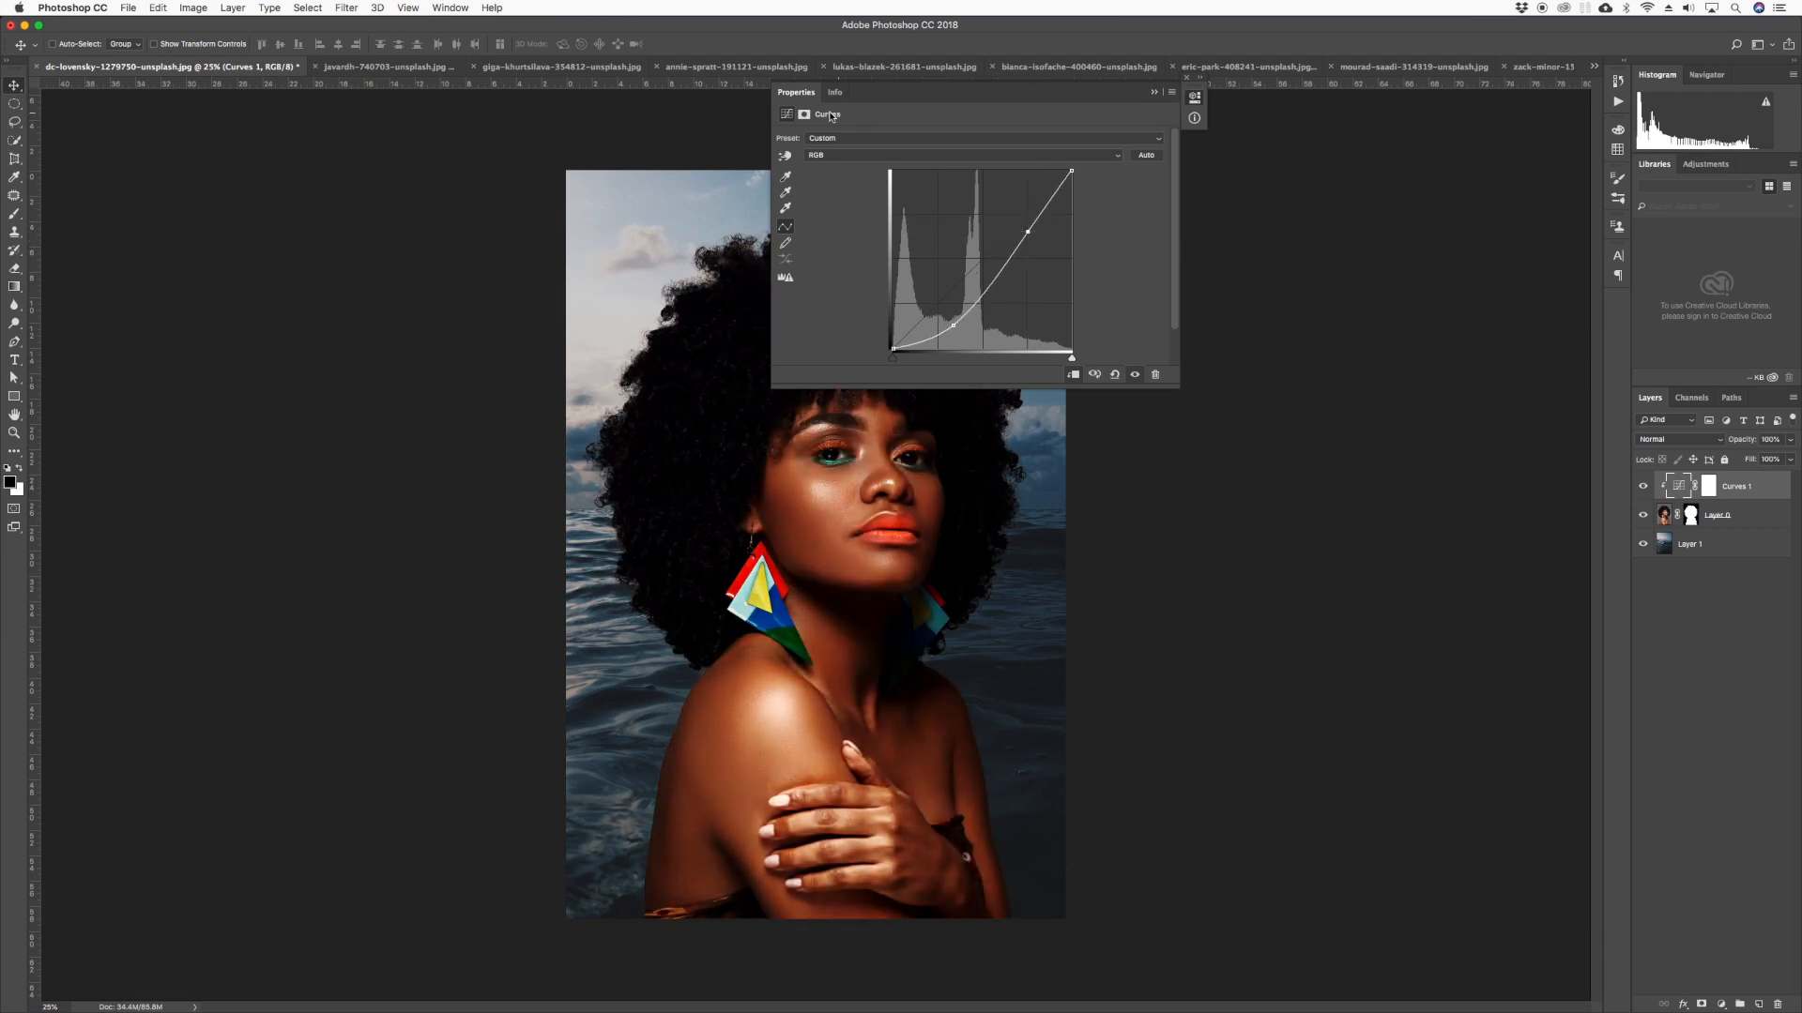
{"action": "left_click", "coordinate": [1154, 92]}
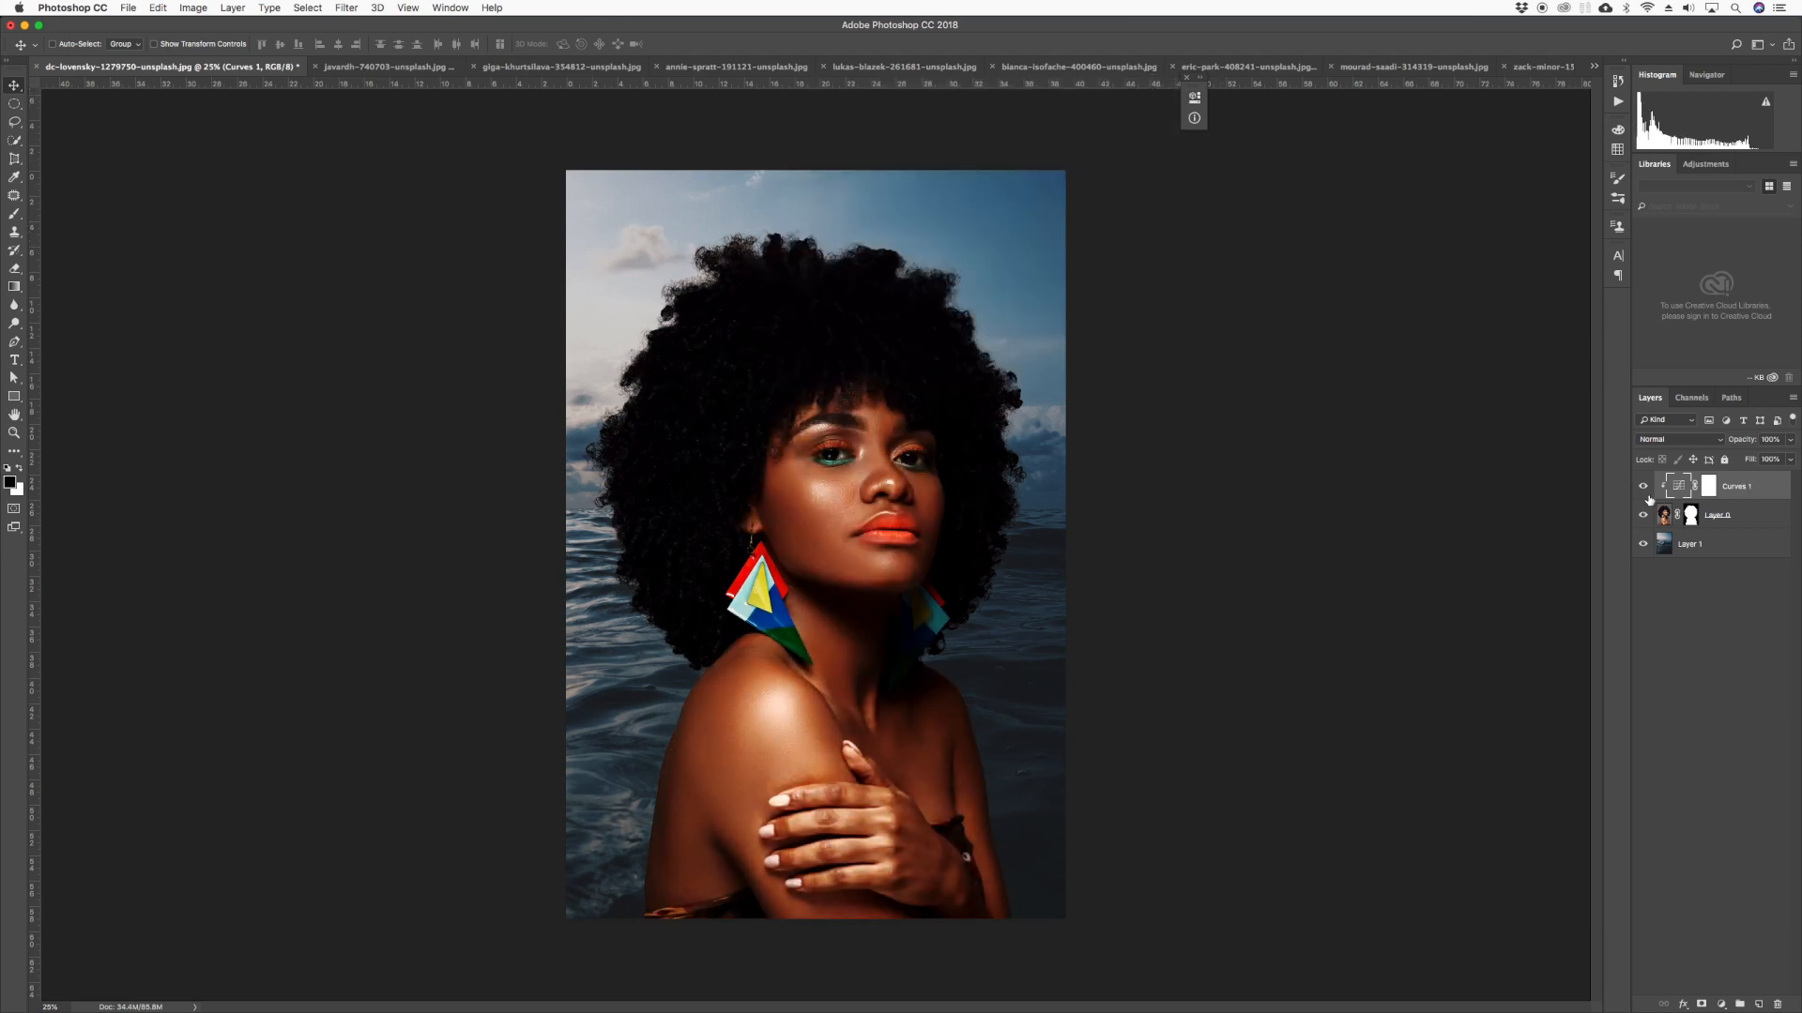
Replace the Curves adjustment with a new default one clipped to the woman's layer
{"action": "left_click", "coordinate": [1642, 487]}
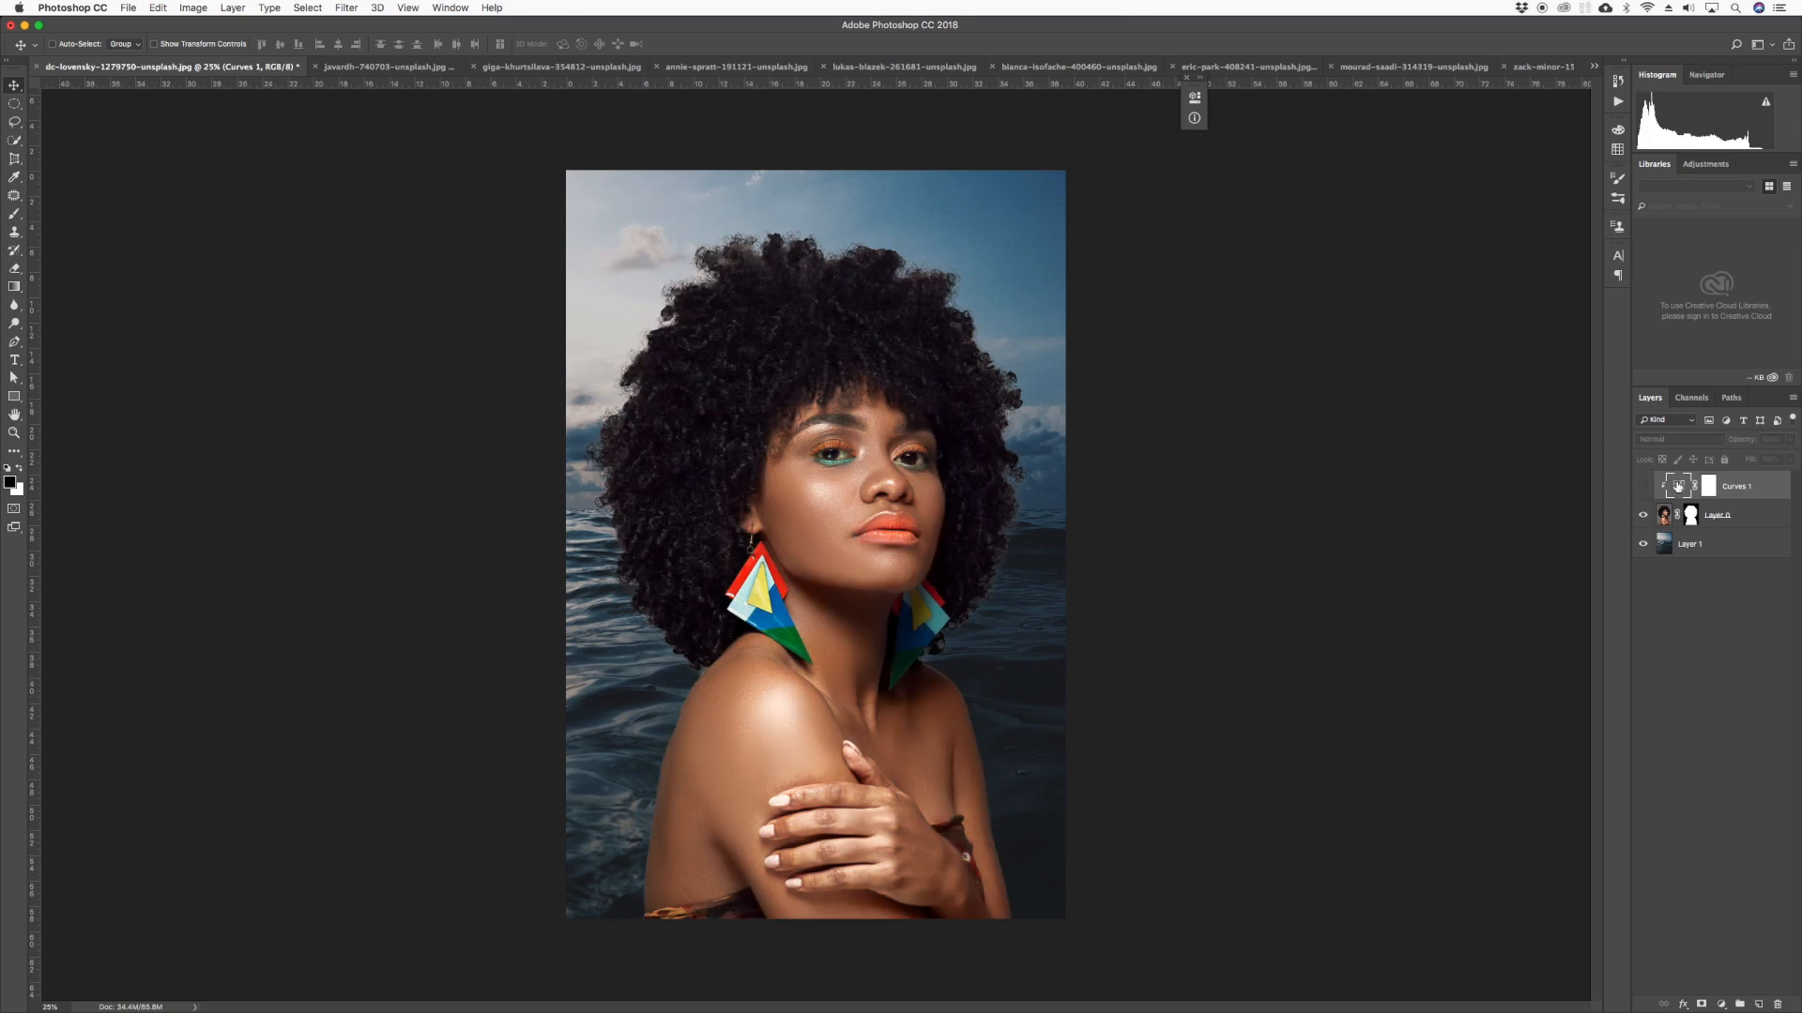
{"action": "left_click_drag", "start_coordinate": [1678, 487], "coordinate": [1779, 1006]}
{"action": "left_click", "coordinate": [1722, 1003]}
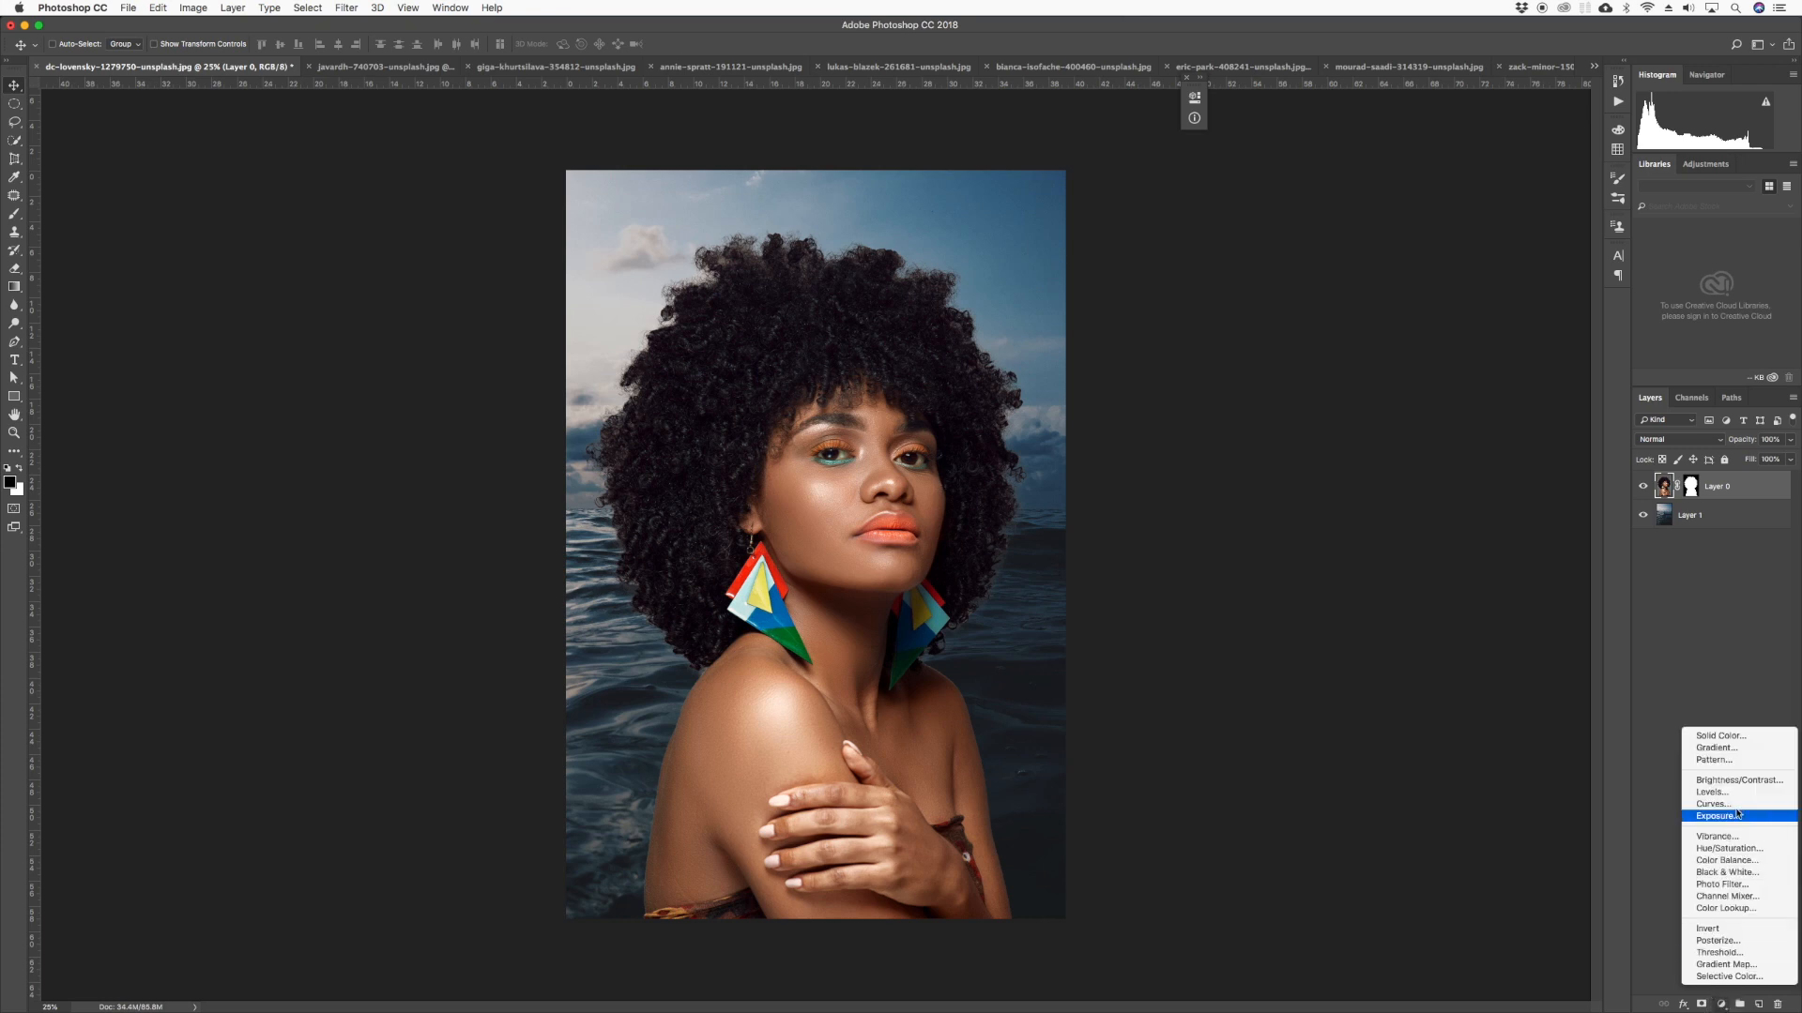
{"action": "left_click", "coordinate": [1748, 804]}
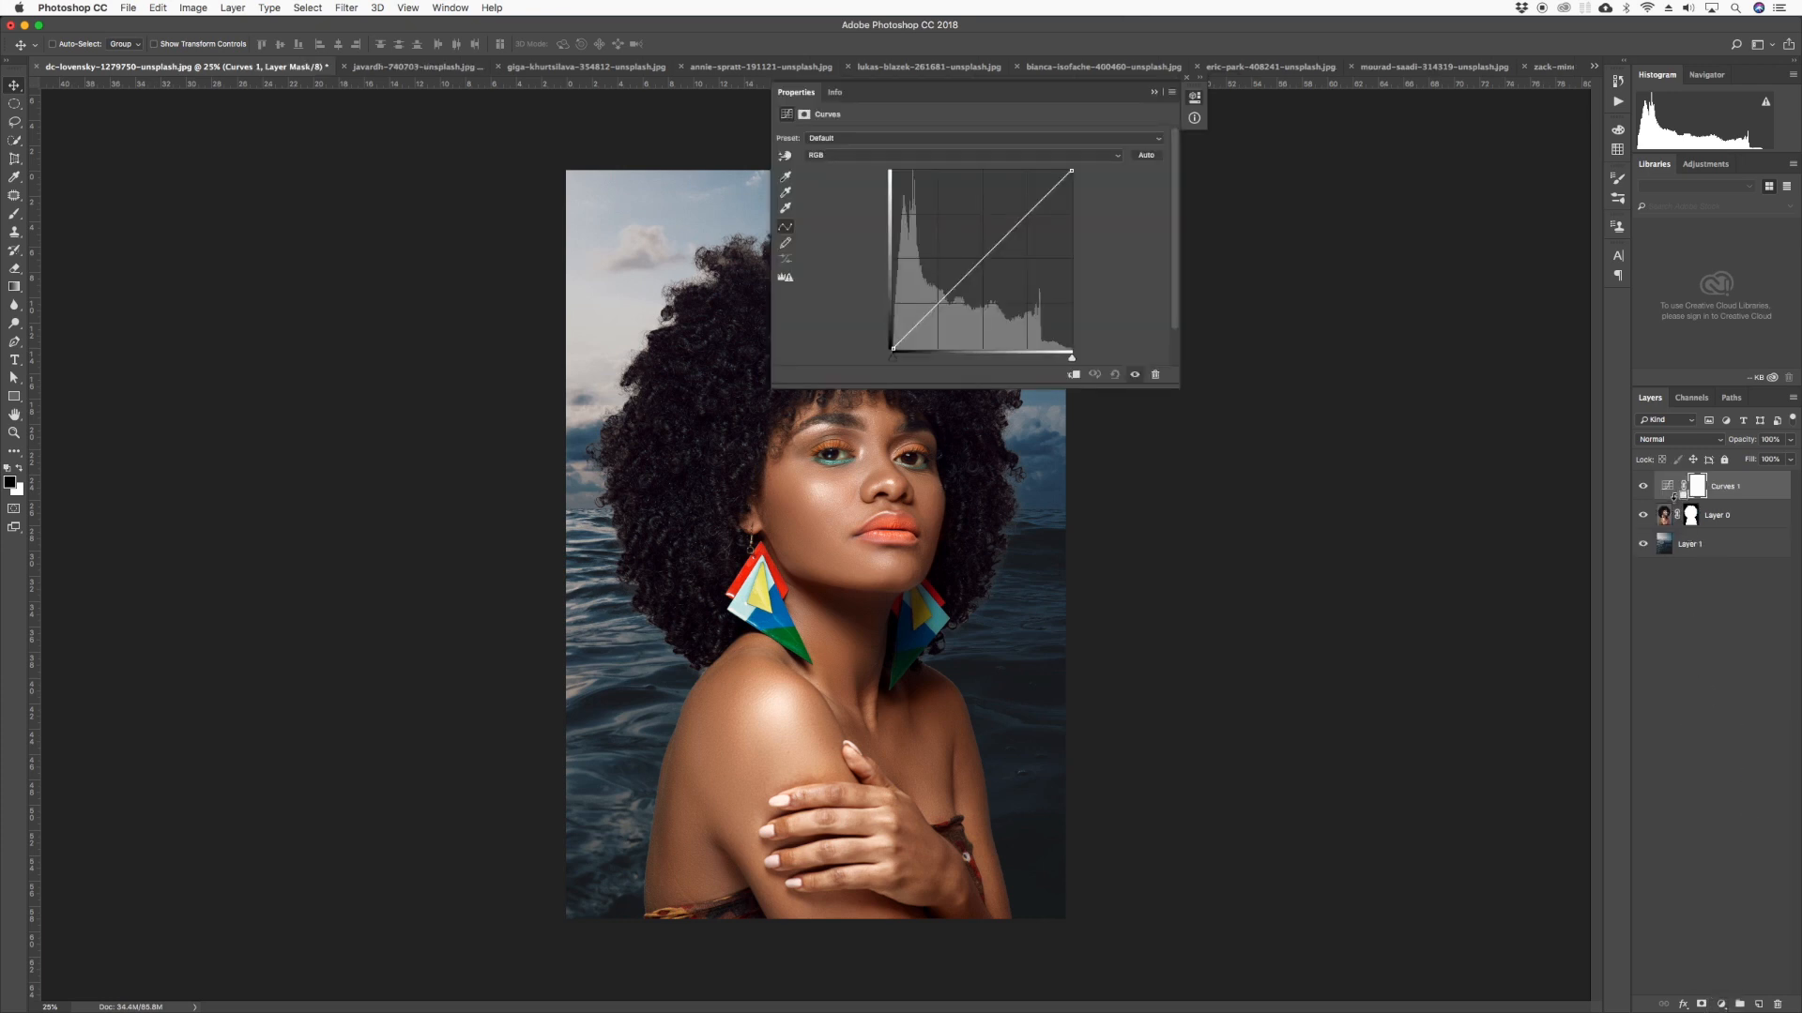
{"action": "left_click", "coordinate": [1674, 498], "text": "alt"}
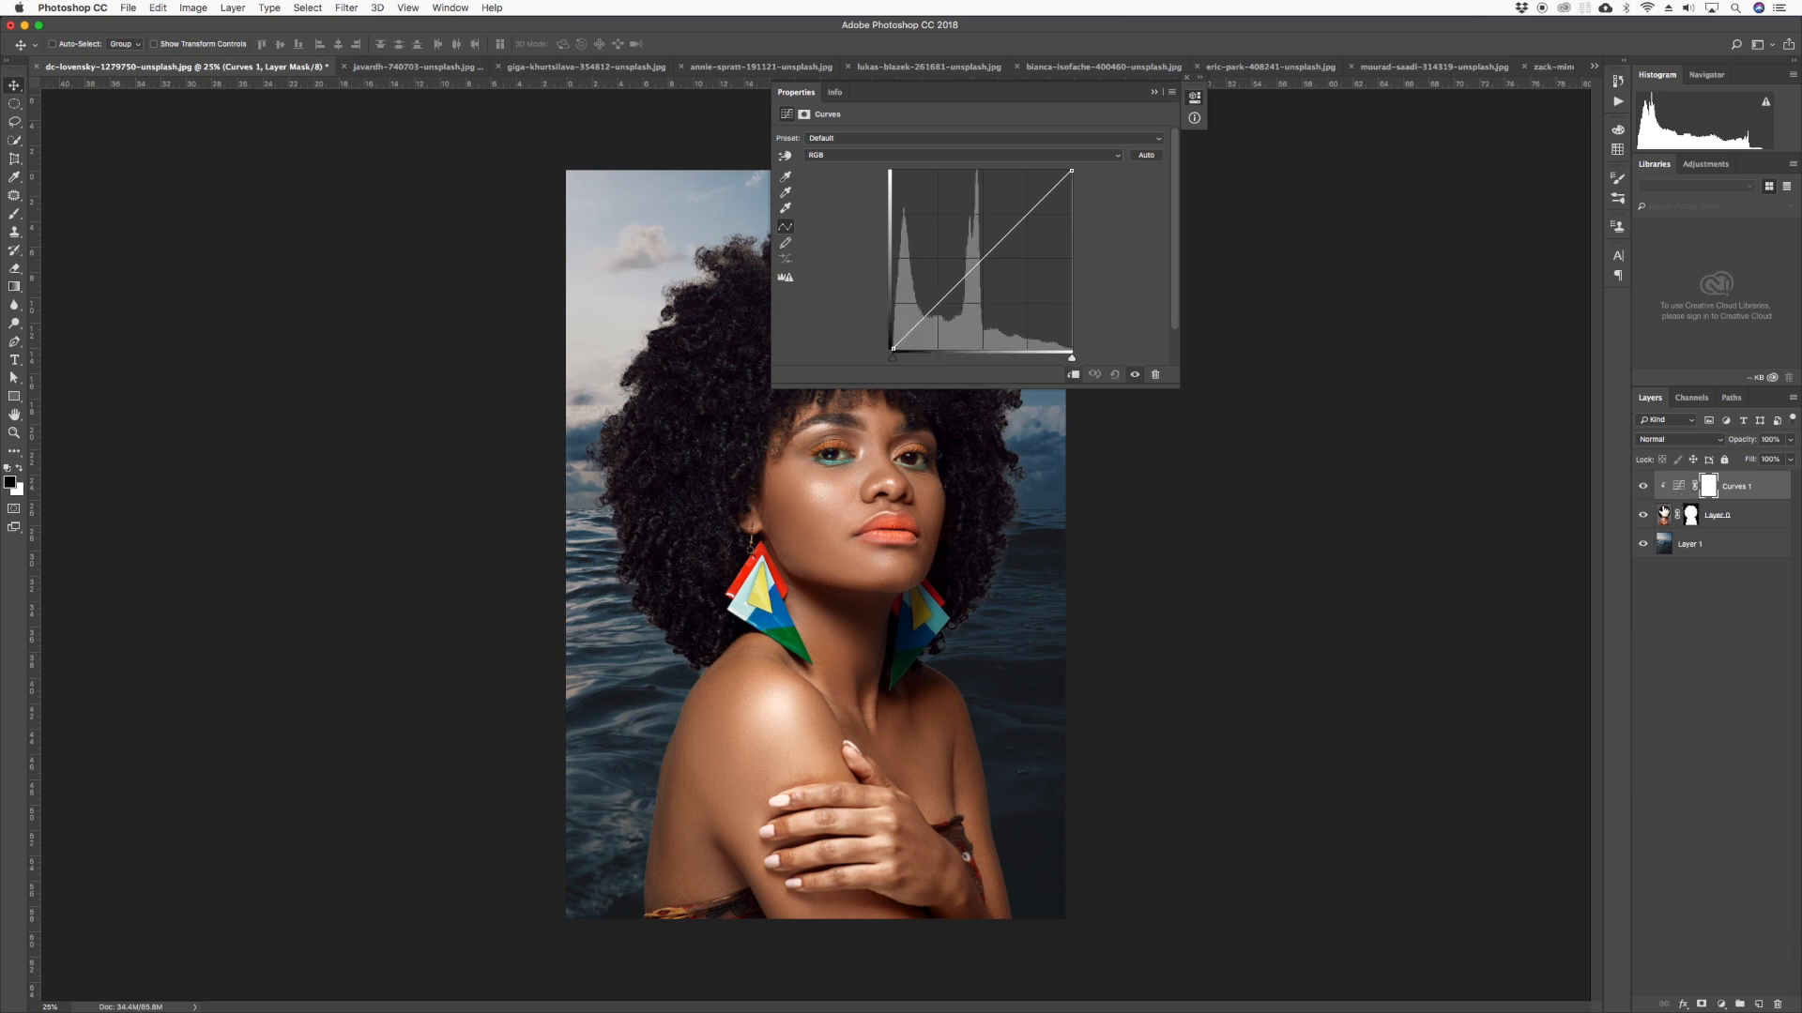
Darken the woman by lowering the curve's midtones and moving its black point inward
{"action": "left_click_drag", "start_coordinate": [979, 261], "coordinate": [996, 268]}
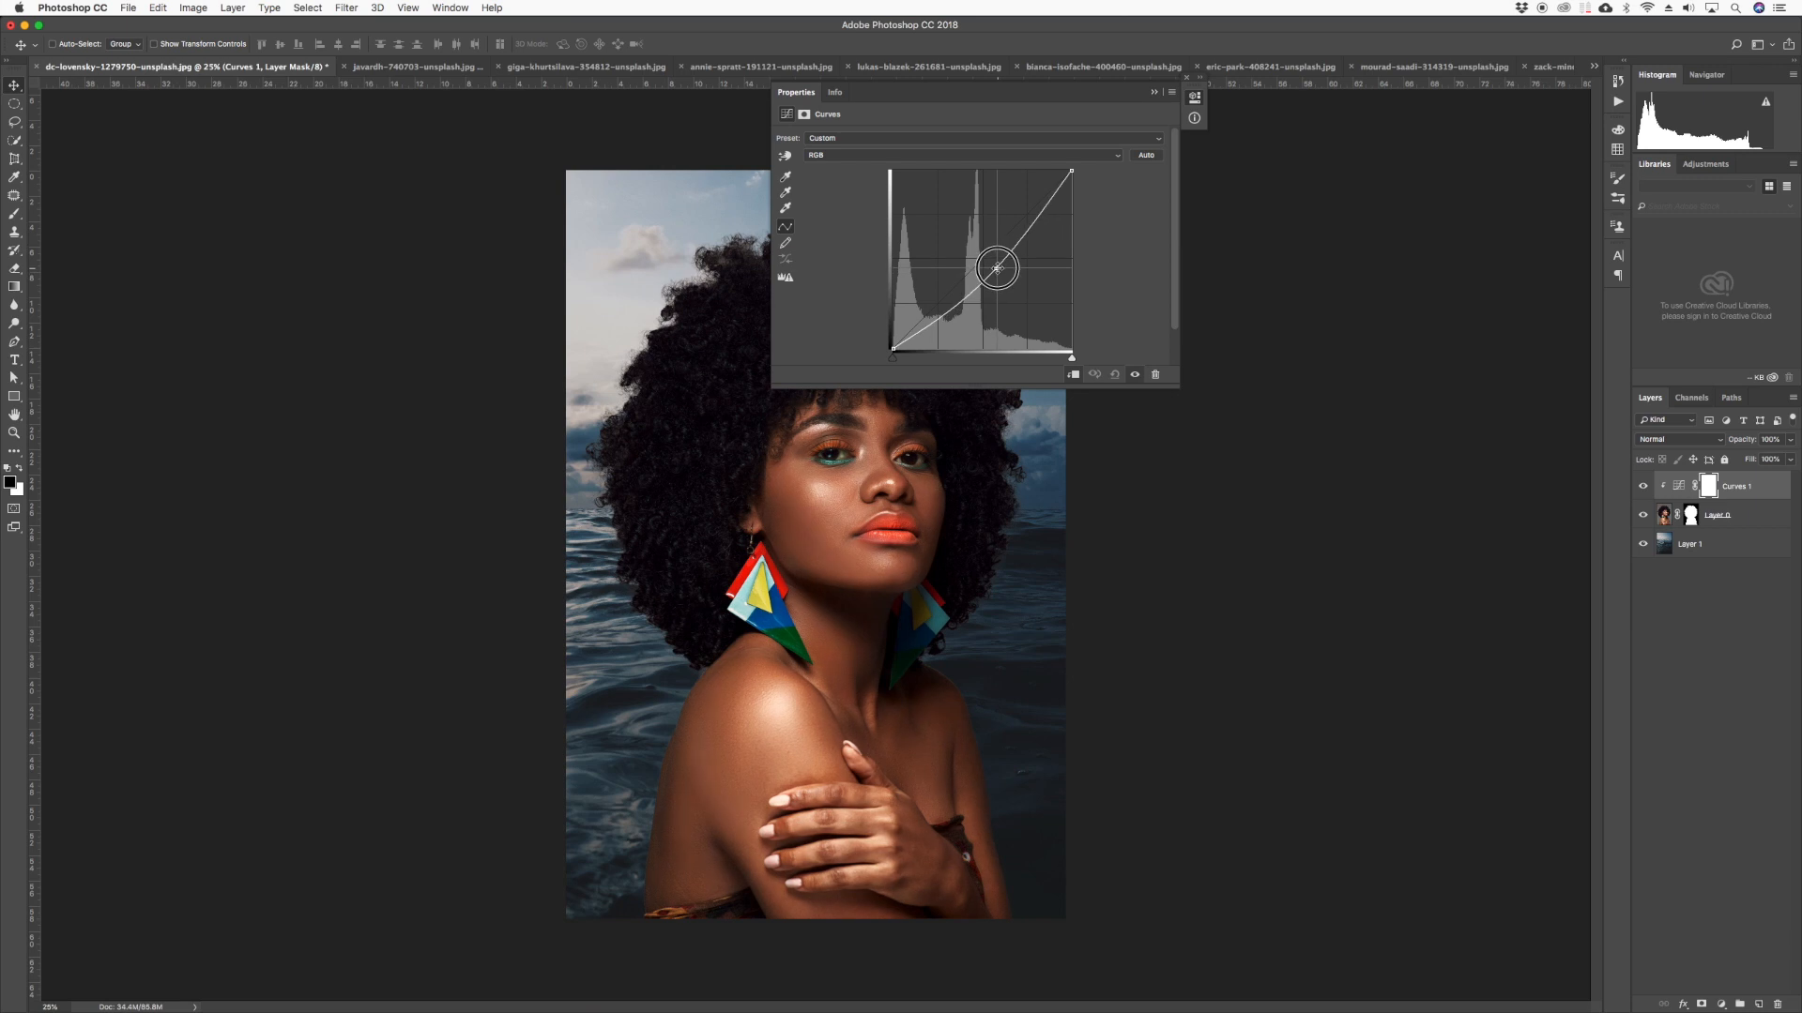
{"action": "mouse_move", "coordinate": [893, 346]}
{"action": "left_mouse_down"}
{"action": "mouse_move", "coordinate": [895, 330]}
{"action": "mouse_move", "coordinate": [955, 358]}
{"action": "mouse_move", "coordinate": [925, 354]}
{"action": "left_mouse_up"}
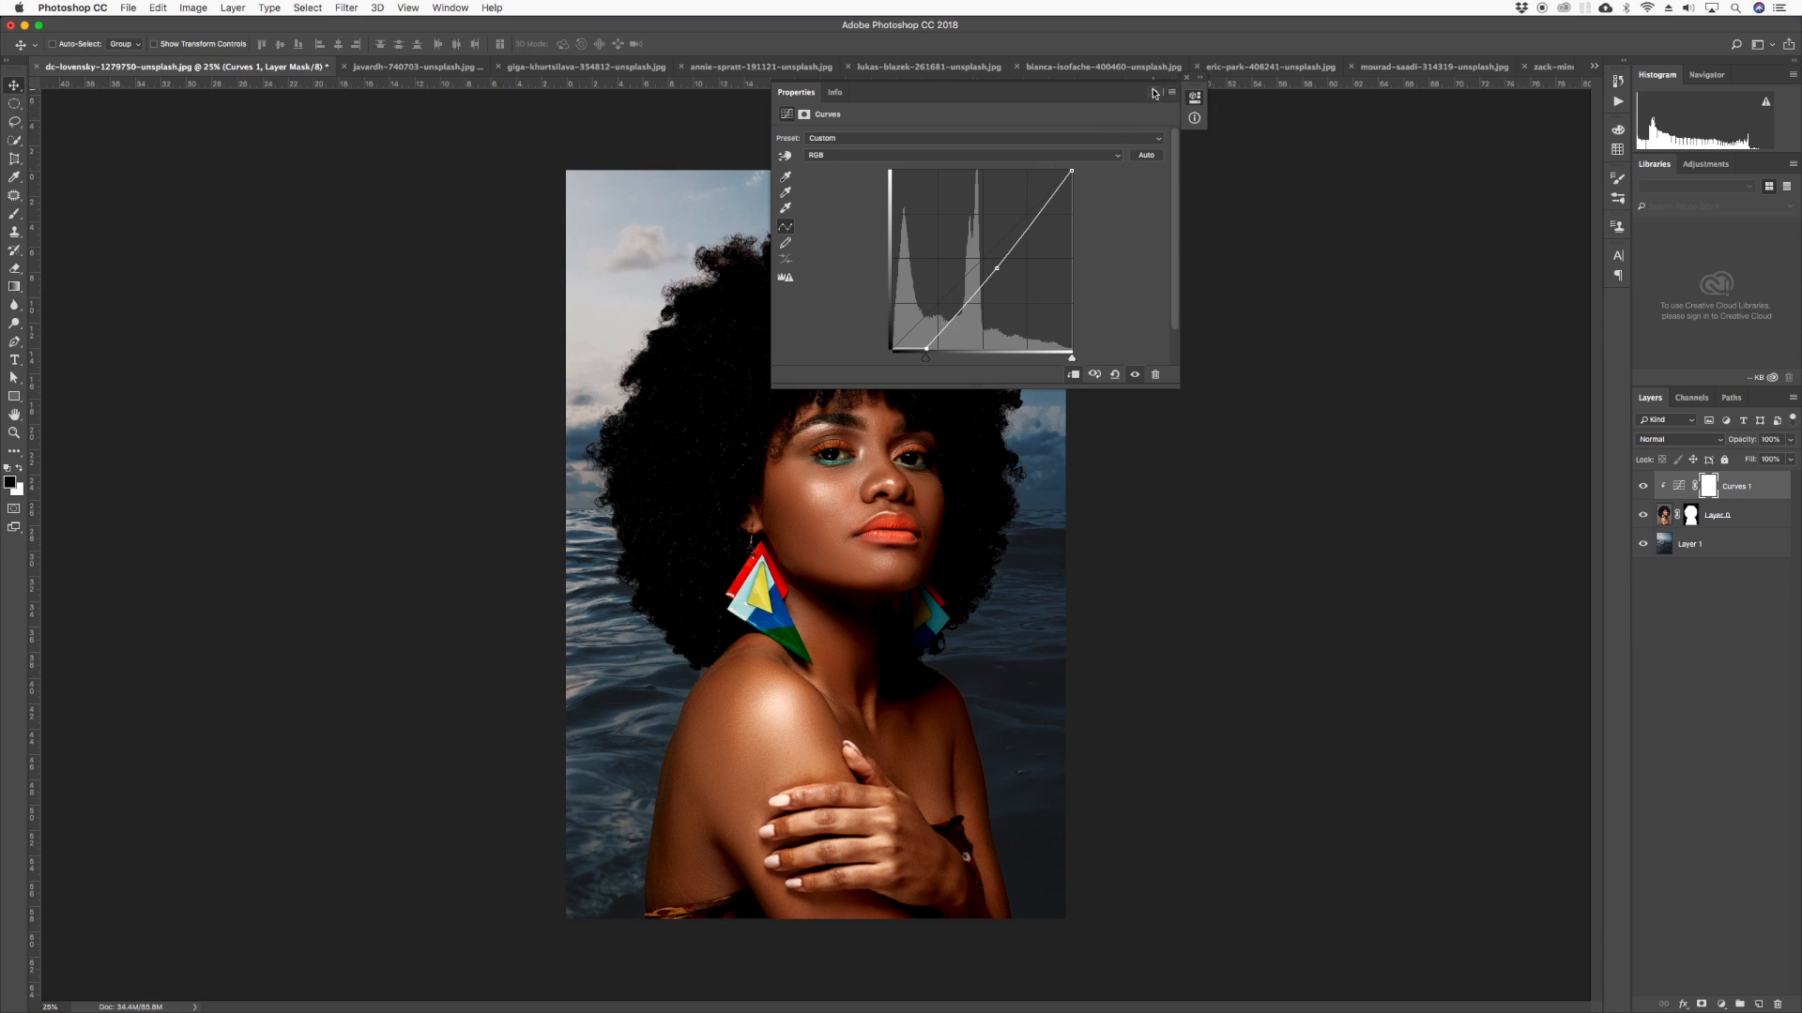
{"action": "left_click", "coordinate": [1154, 93]}
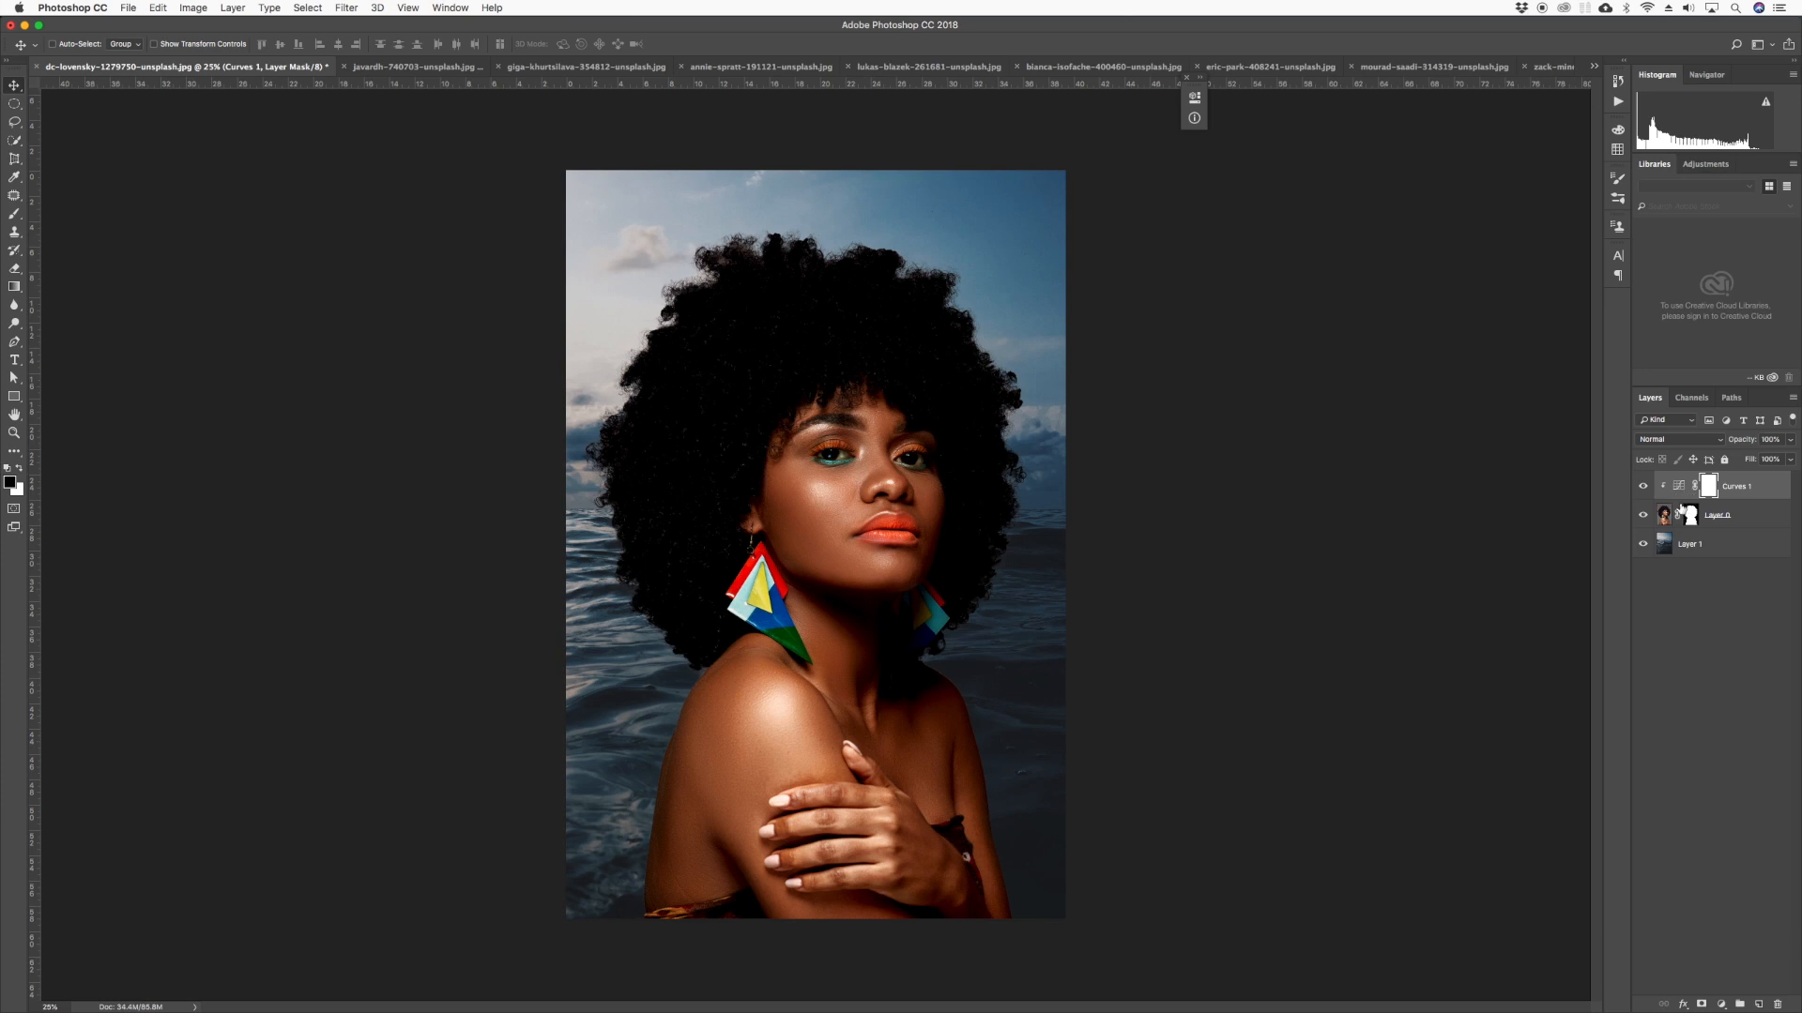
Release the Curves adjustment from the woman's layer and compare the composite with the adjustment shown and hidden
{"action": "left_click", "coordinate": [1681, 500], "text": "alt"}
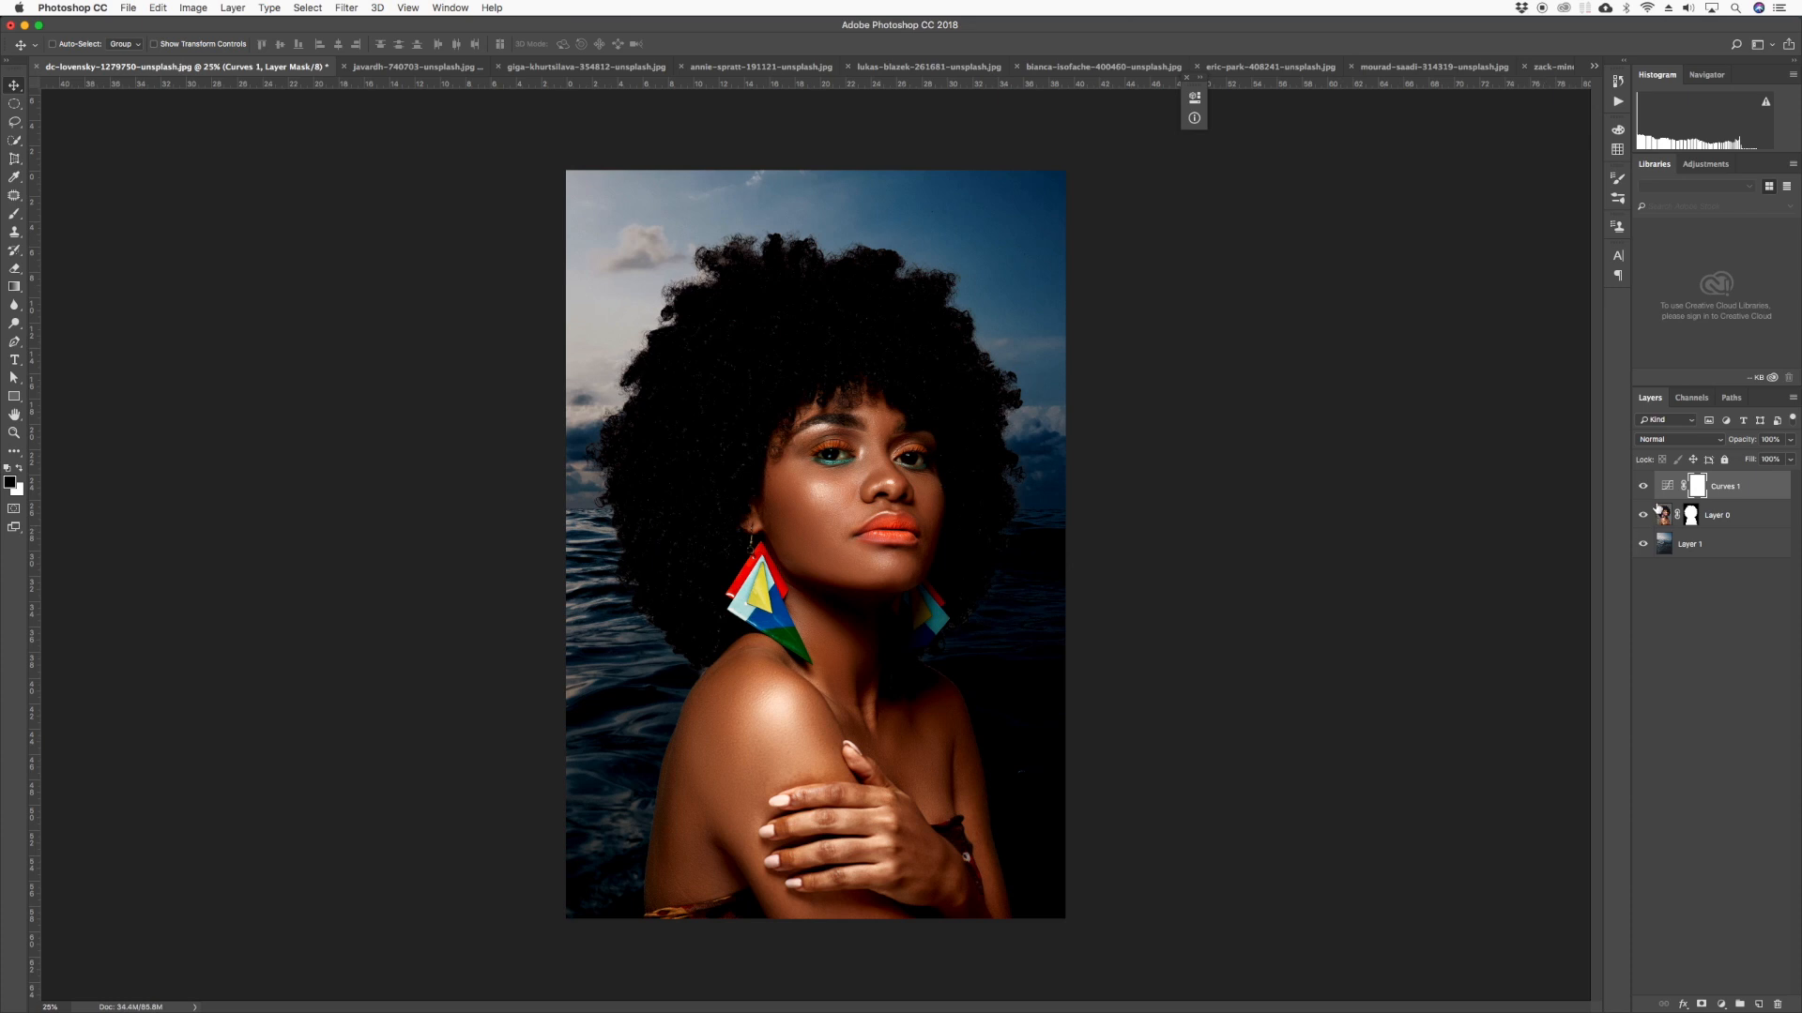
{"action": "left_click", "coordinate": [1643, 486]}
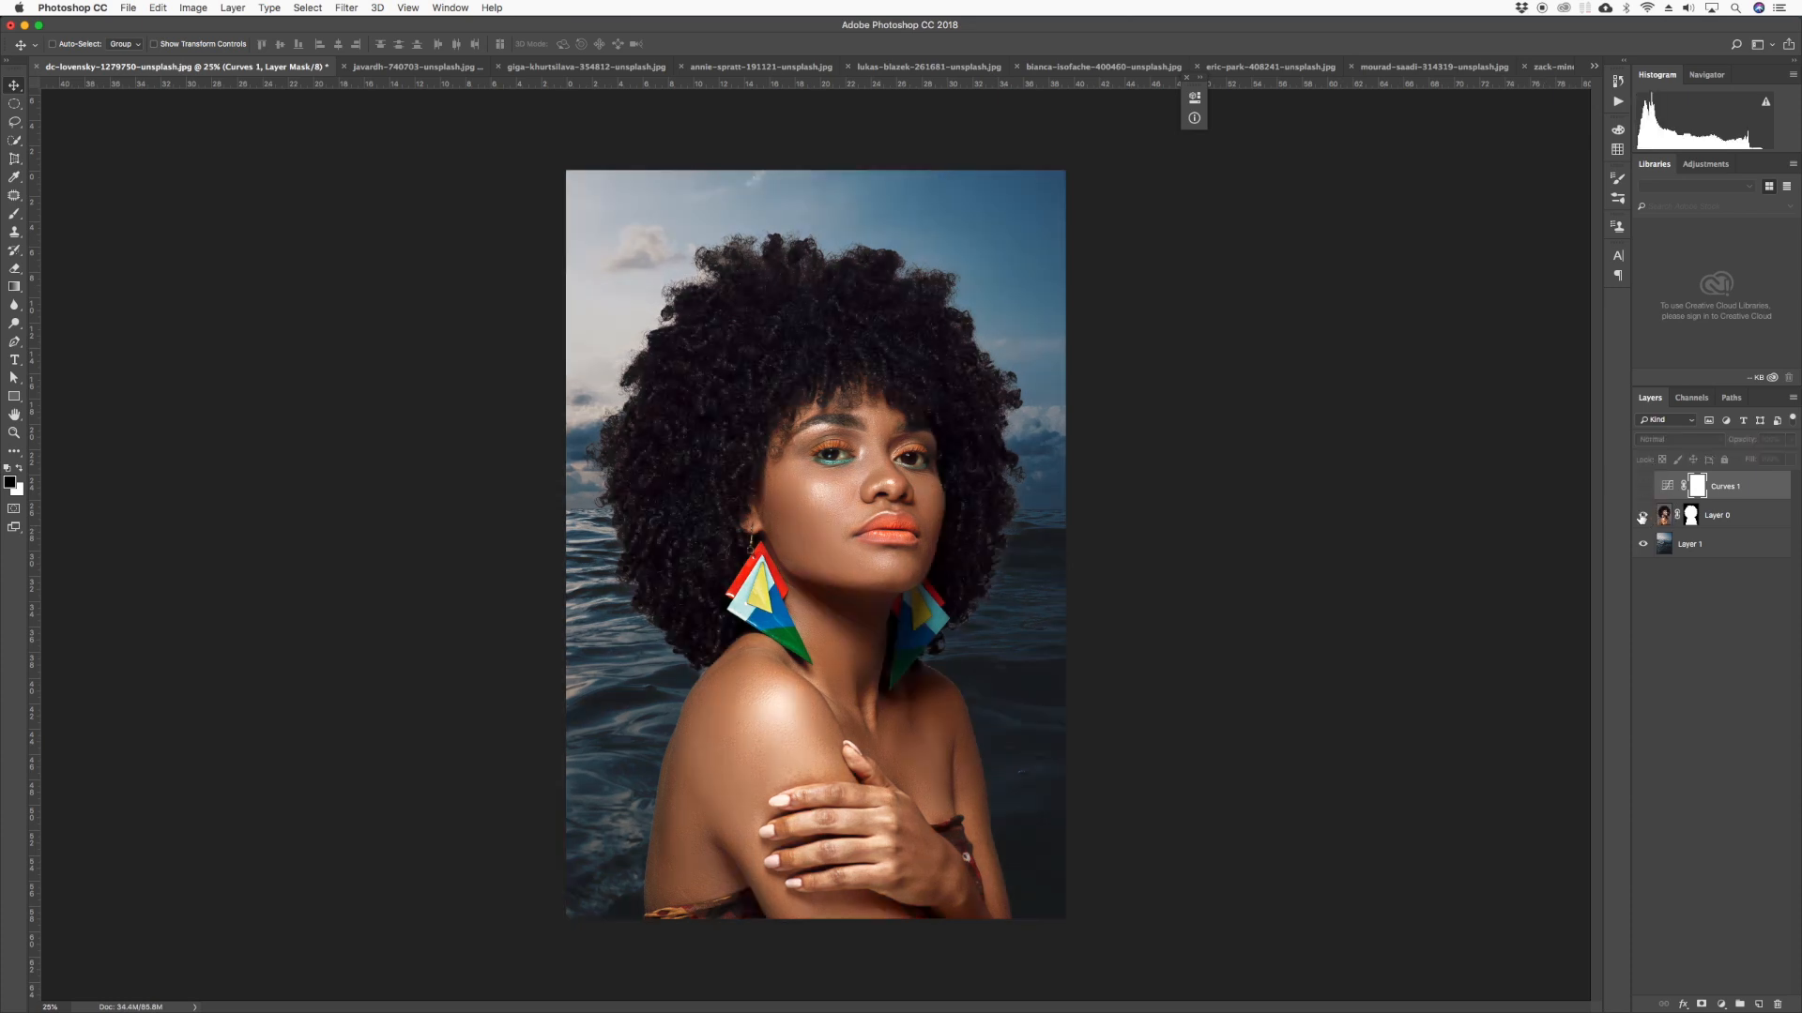
{"action": "left_click", "coordinate": [1642, 487]}
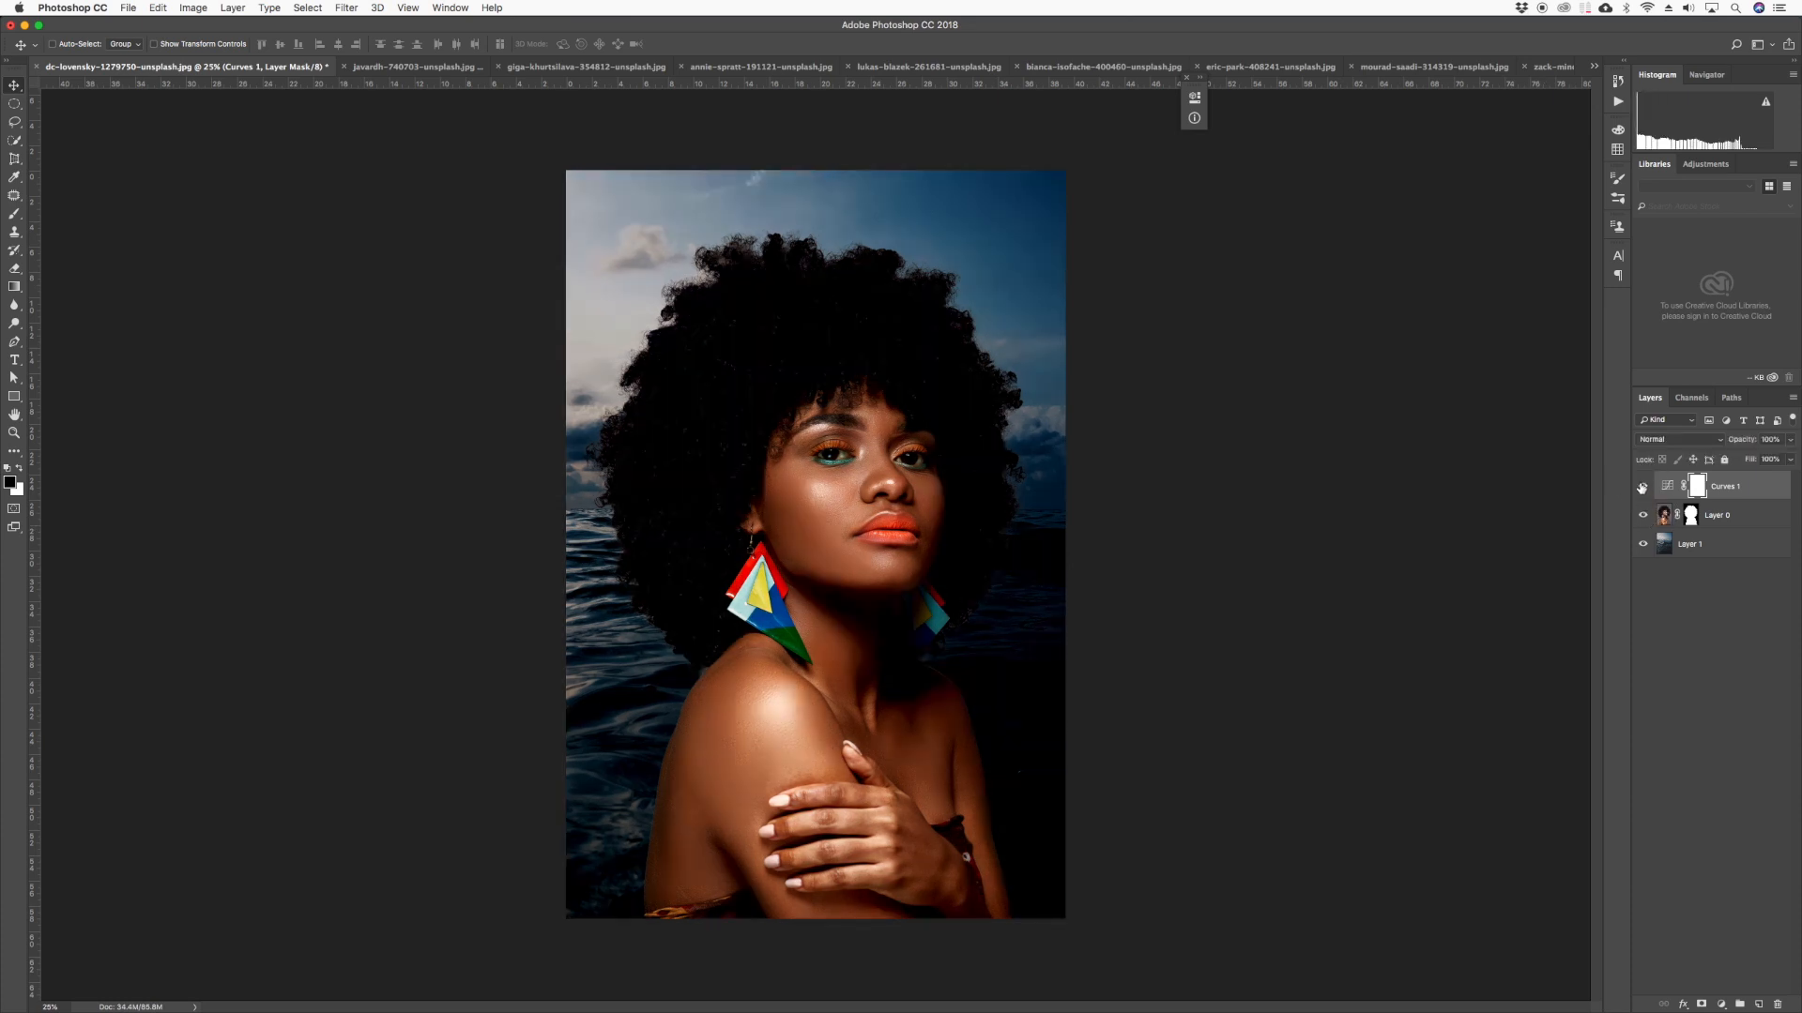
{"action": "left_click", "coordinate": [1643, 487]}
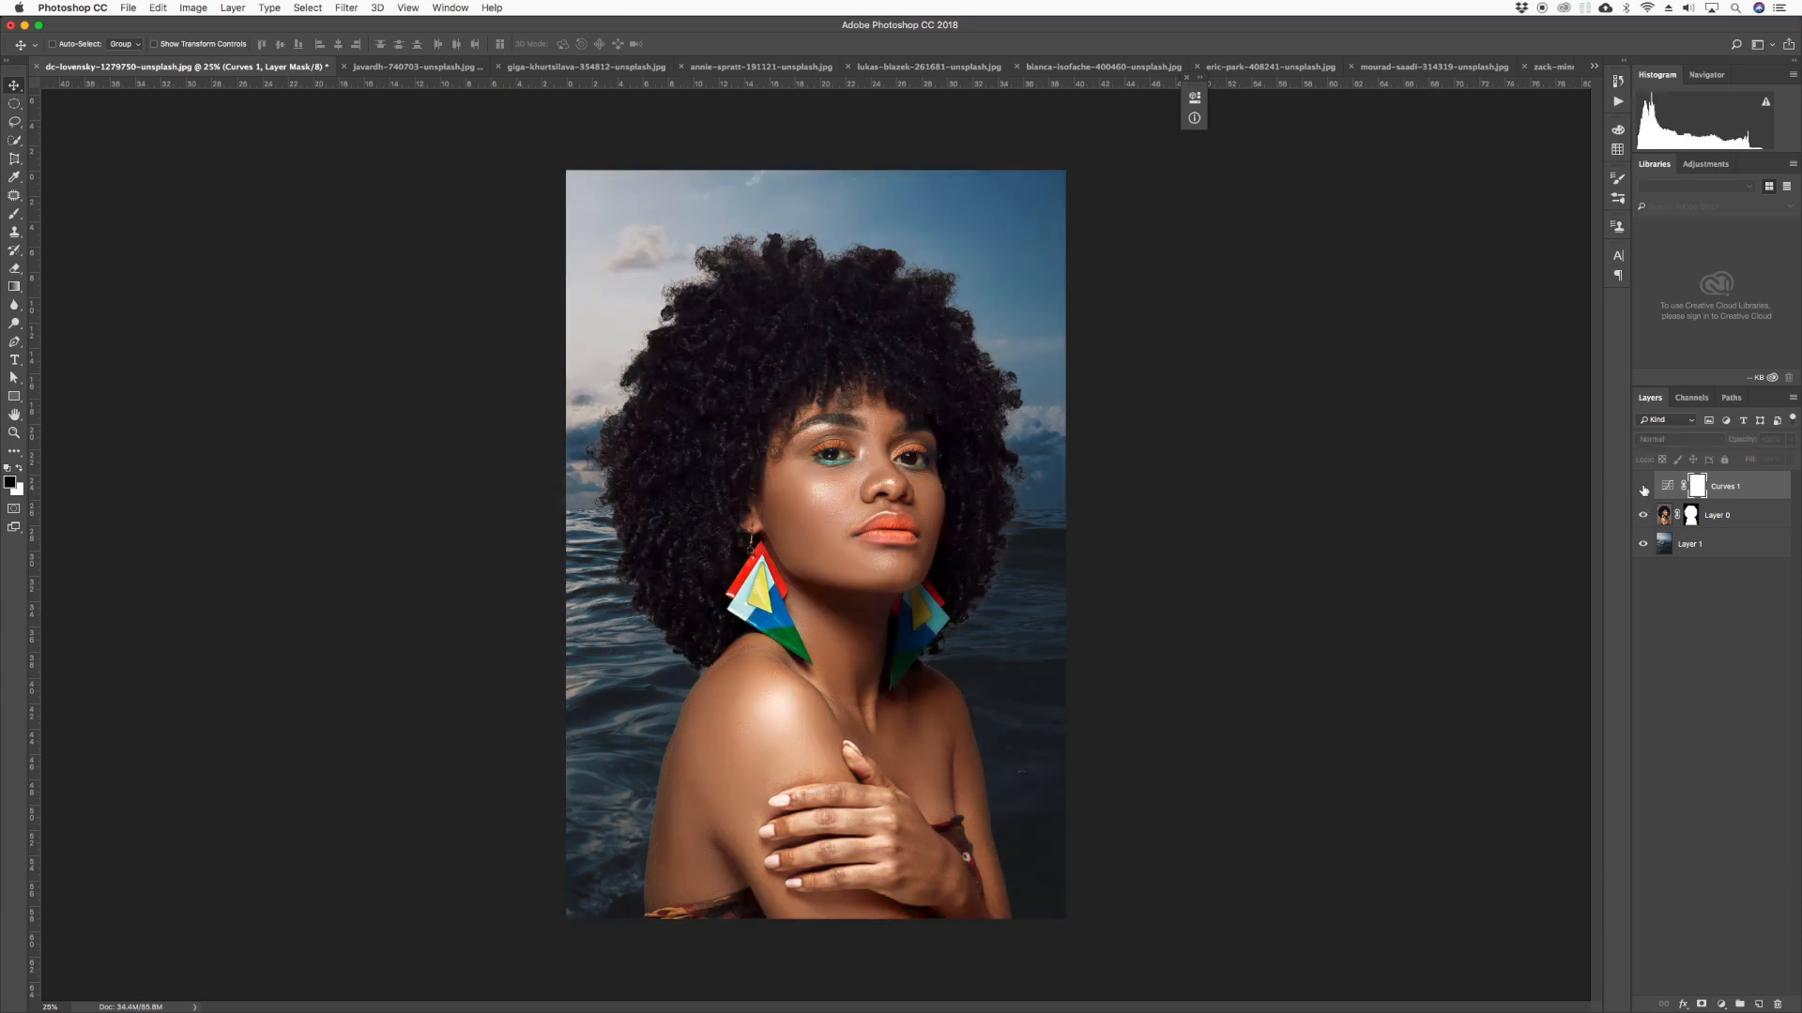
Delete the Curves adjustment and the ocean layer, and disable the mask on the portrait layer
{"action": "left_click_drag", "start_coordinate": [1670, 487], "coordinate": [1778, 1006]}
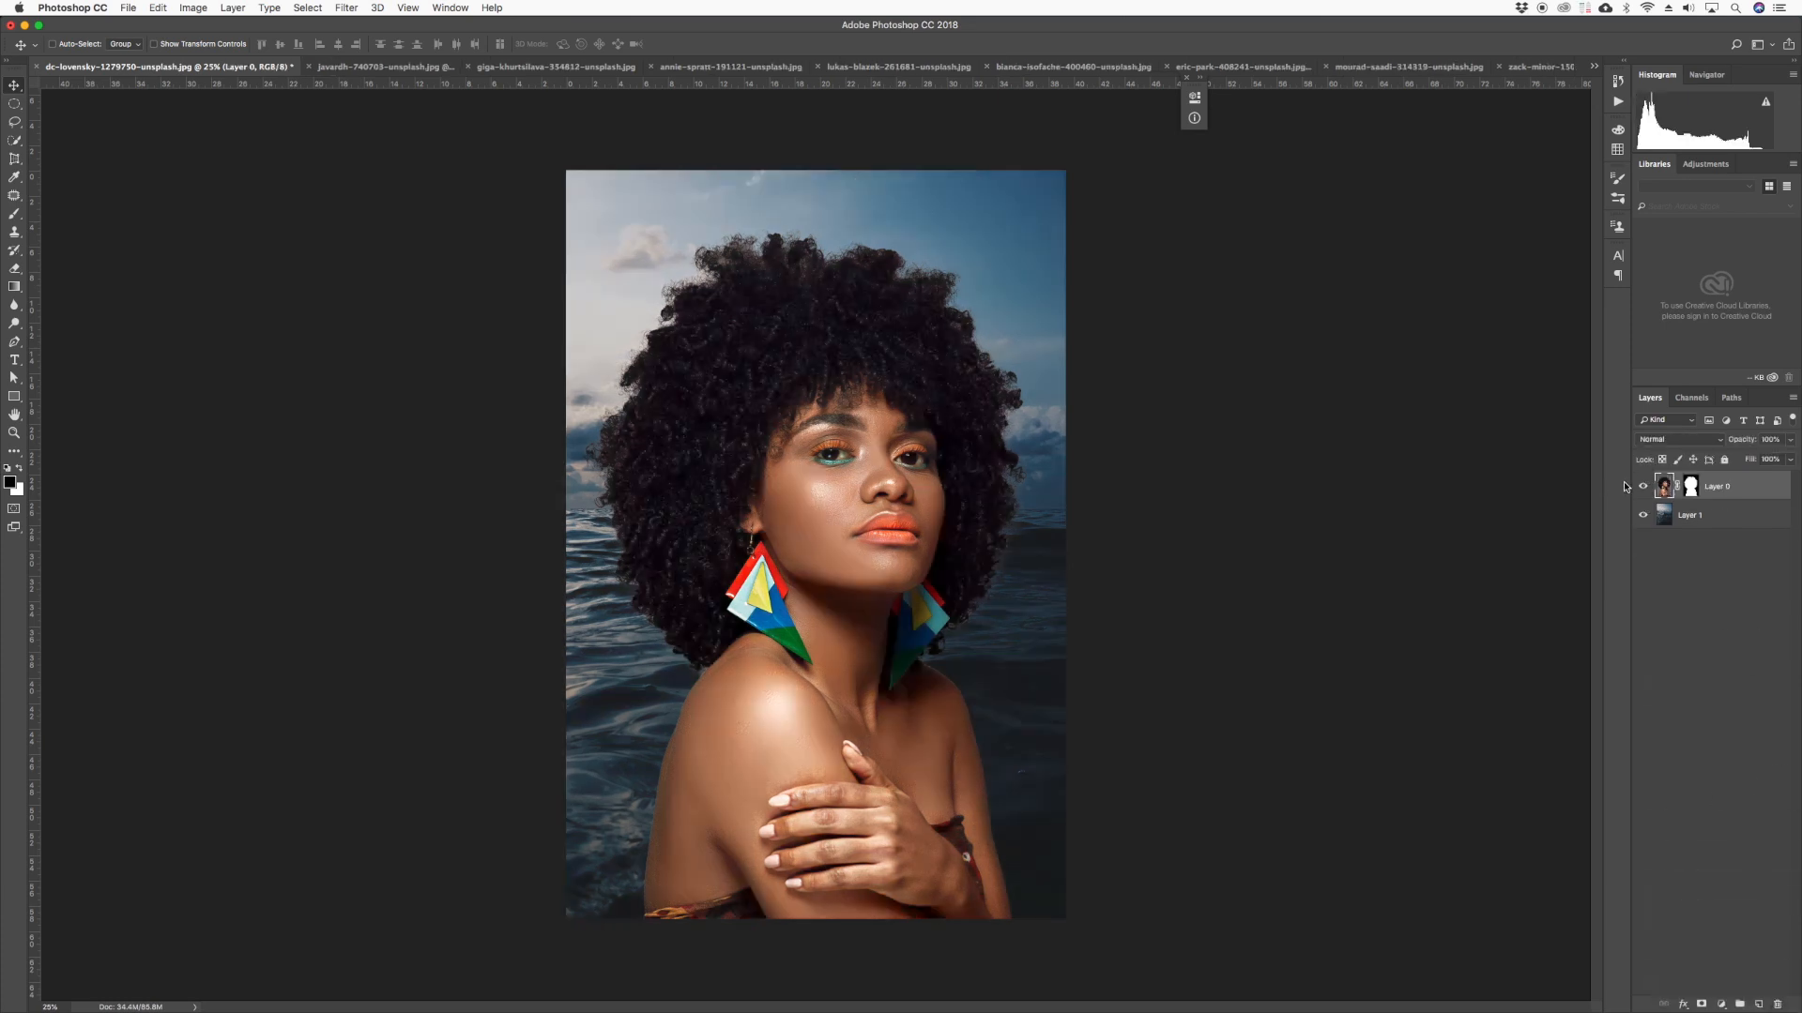
{"action": "left_click_drag", "start_coordinate": [1663, 519], "coordinate": [1779, 1004]}
{"action": "left_click", "coordinate": [1690, 486], "text": "shift"}
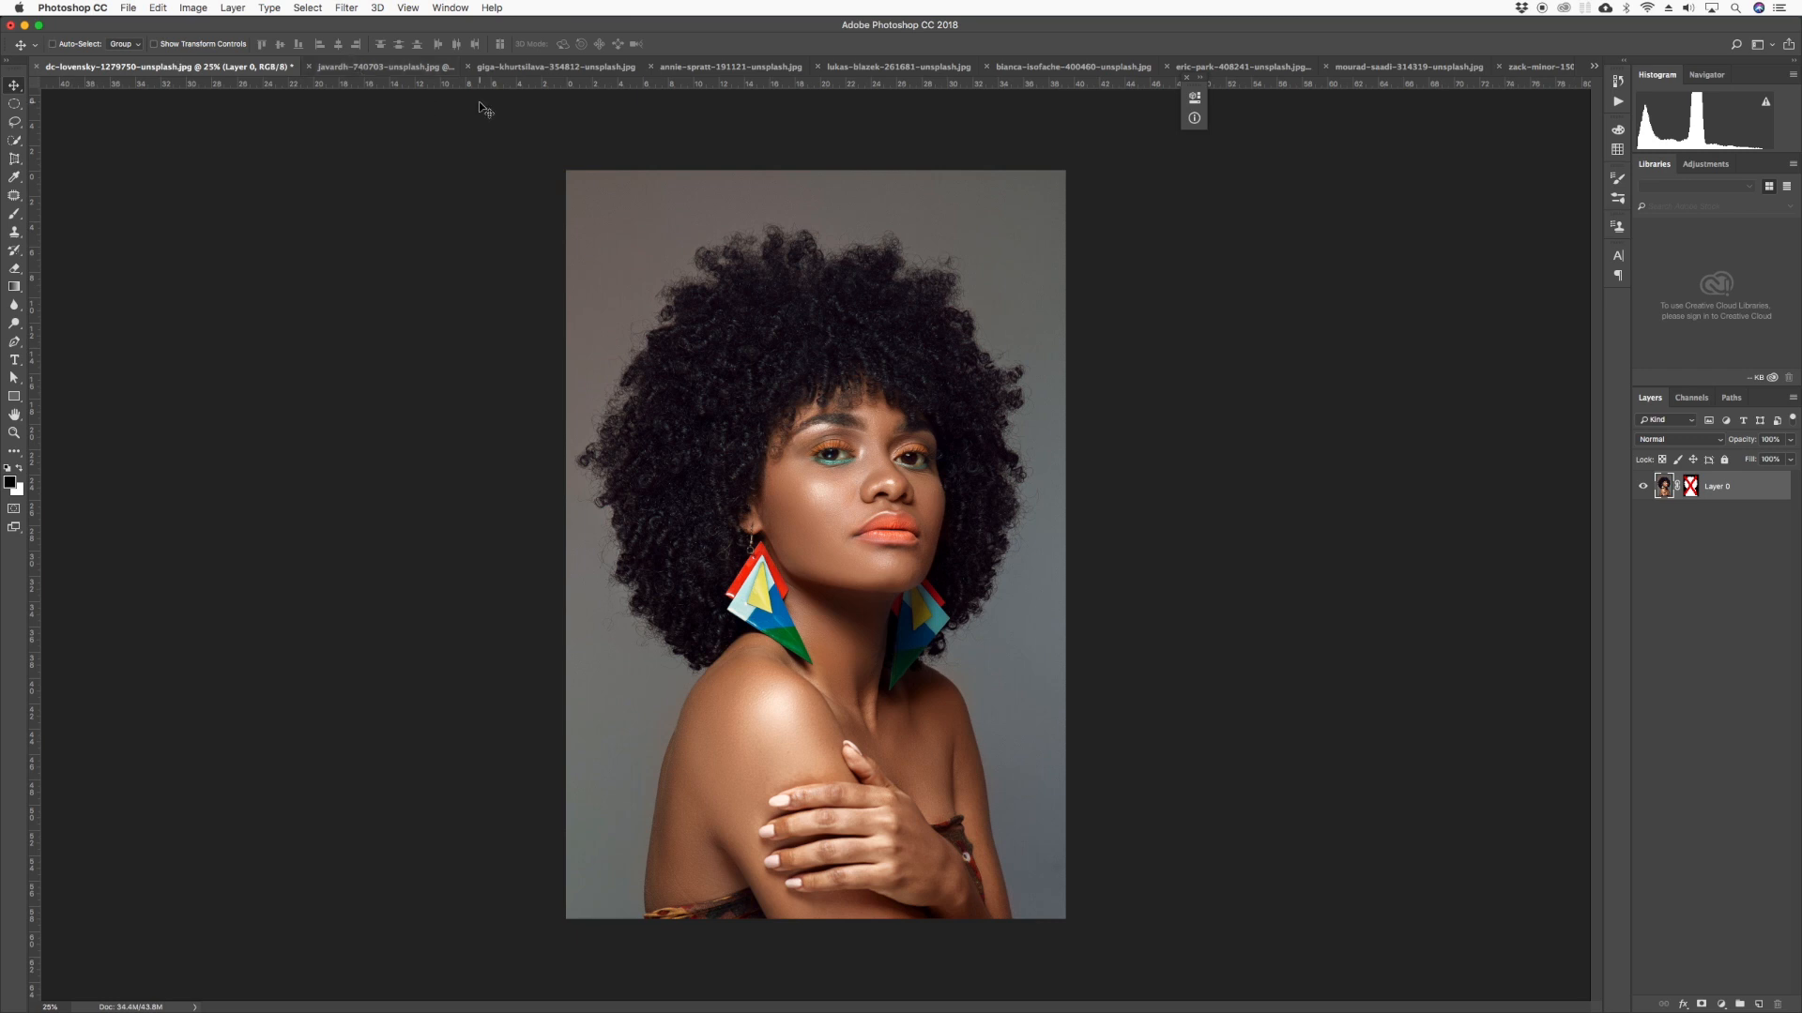
Add a new layer above the portrait and fill it with 50% Gray at 100% opacity
{"action": "key", "text": "super+shift+n"}
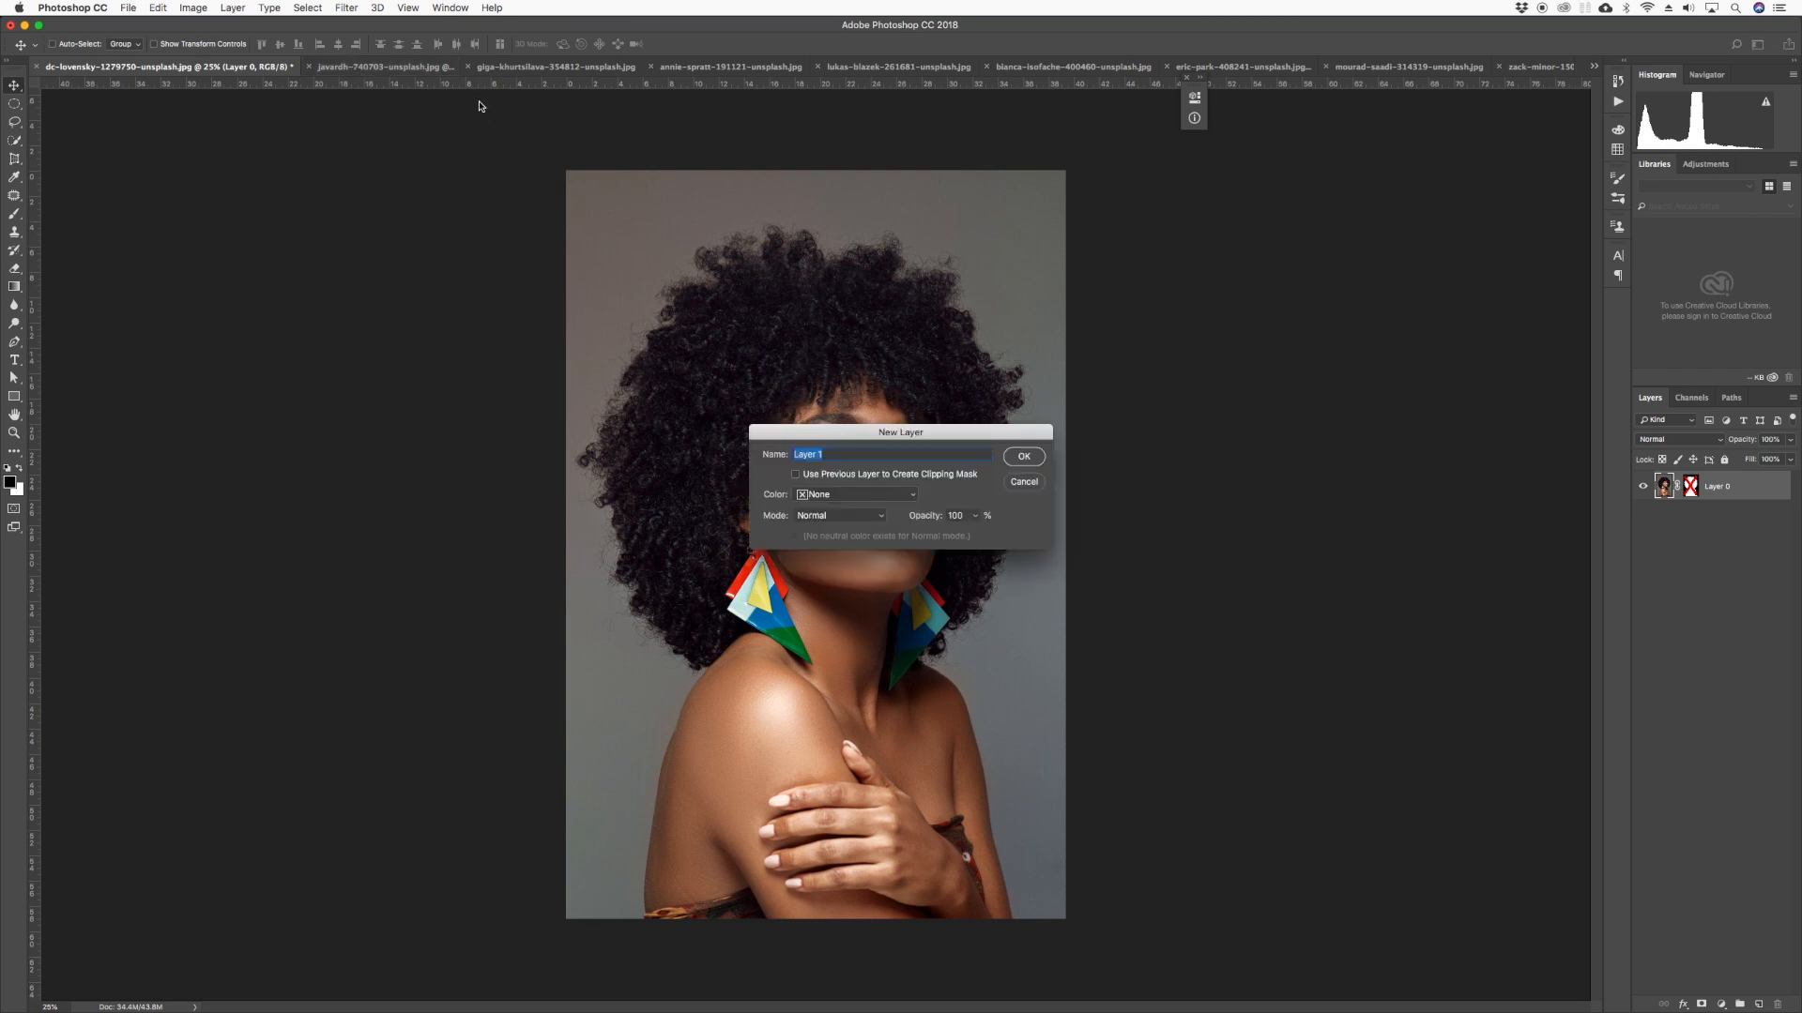
{"action": "key", "text": "Return"}
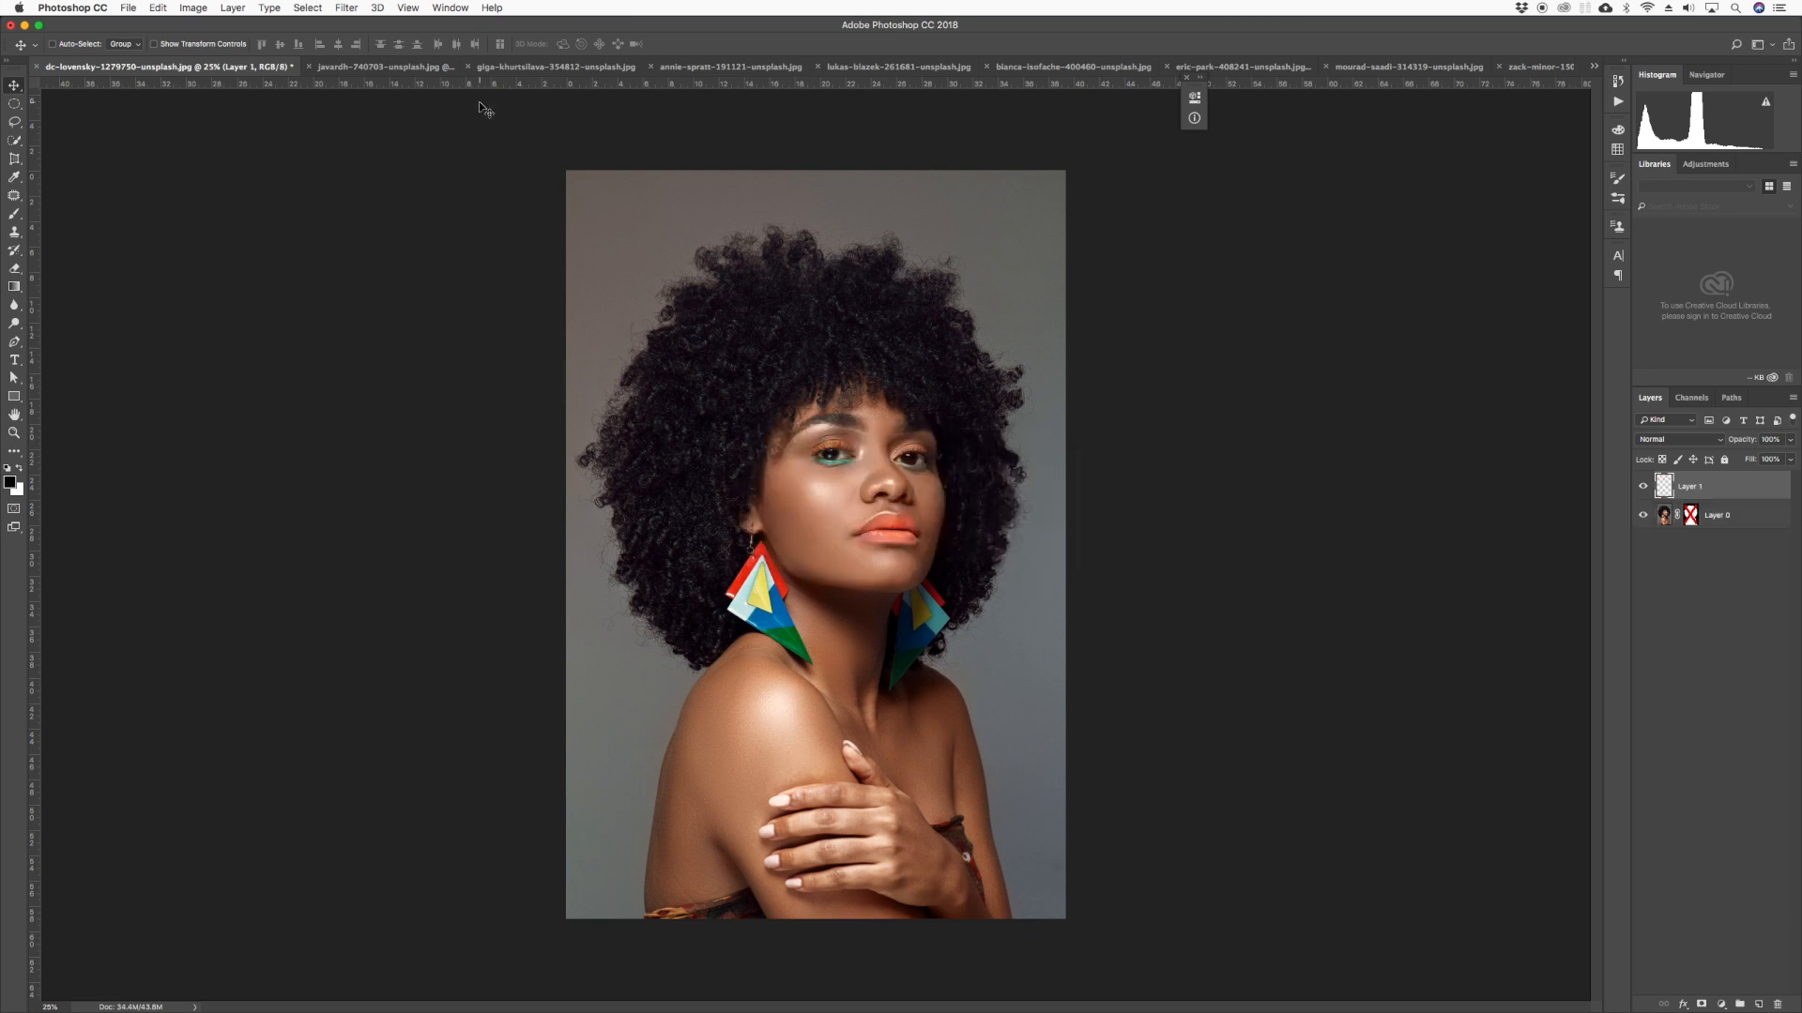
{"action": "key", "text": "shift+BackSpace"}
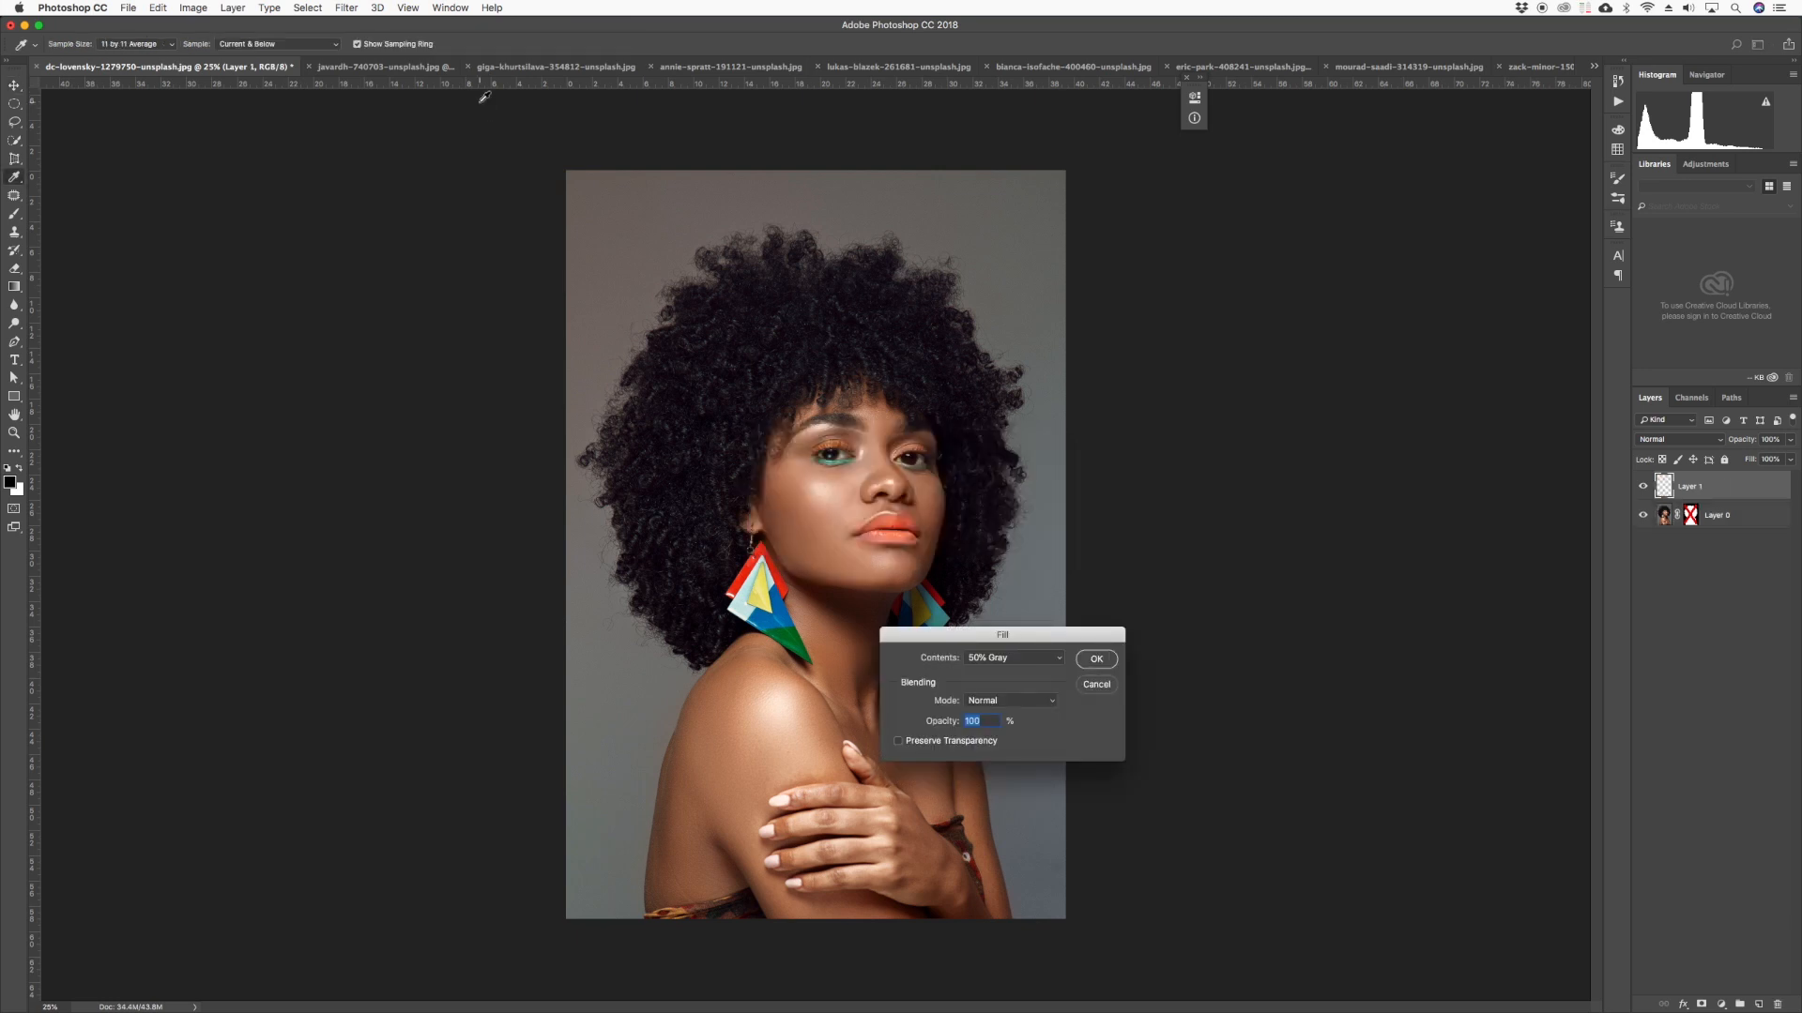
{"action": "key", "text": "Return"}
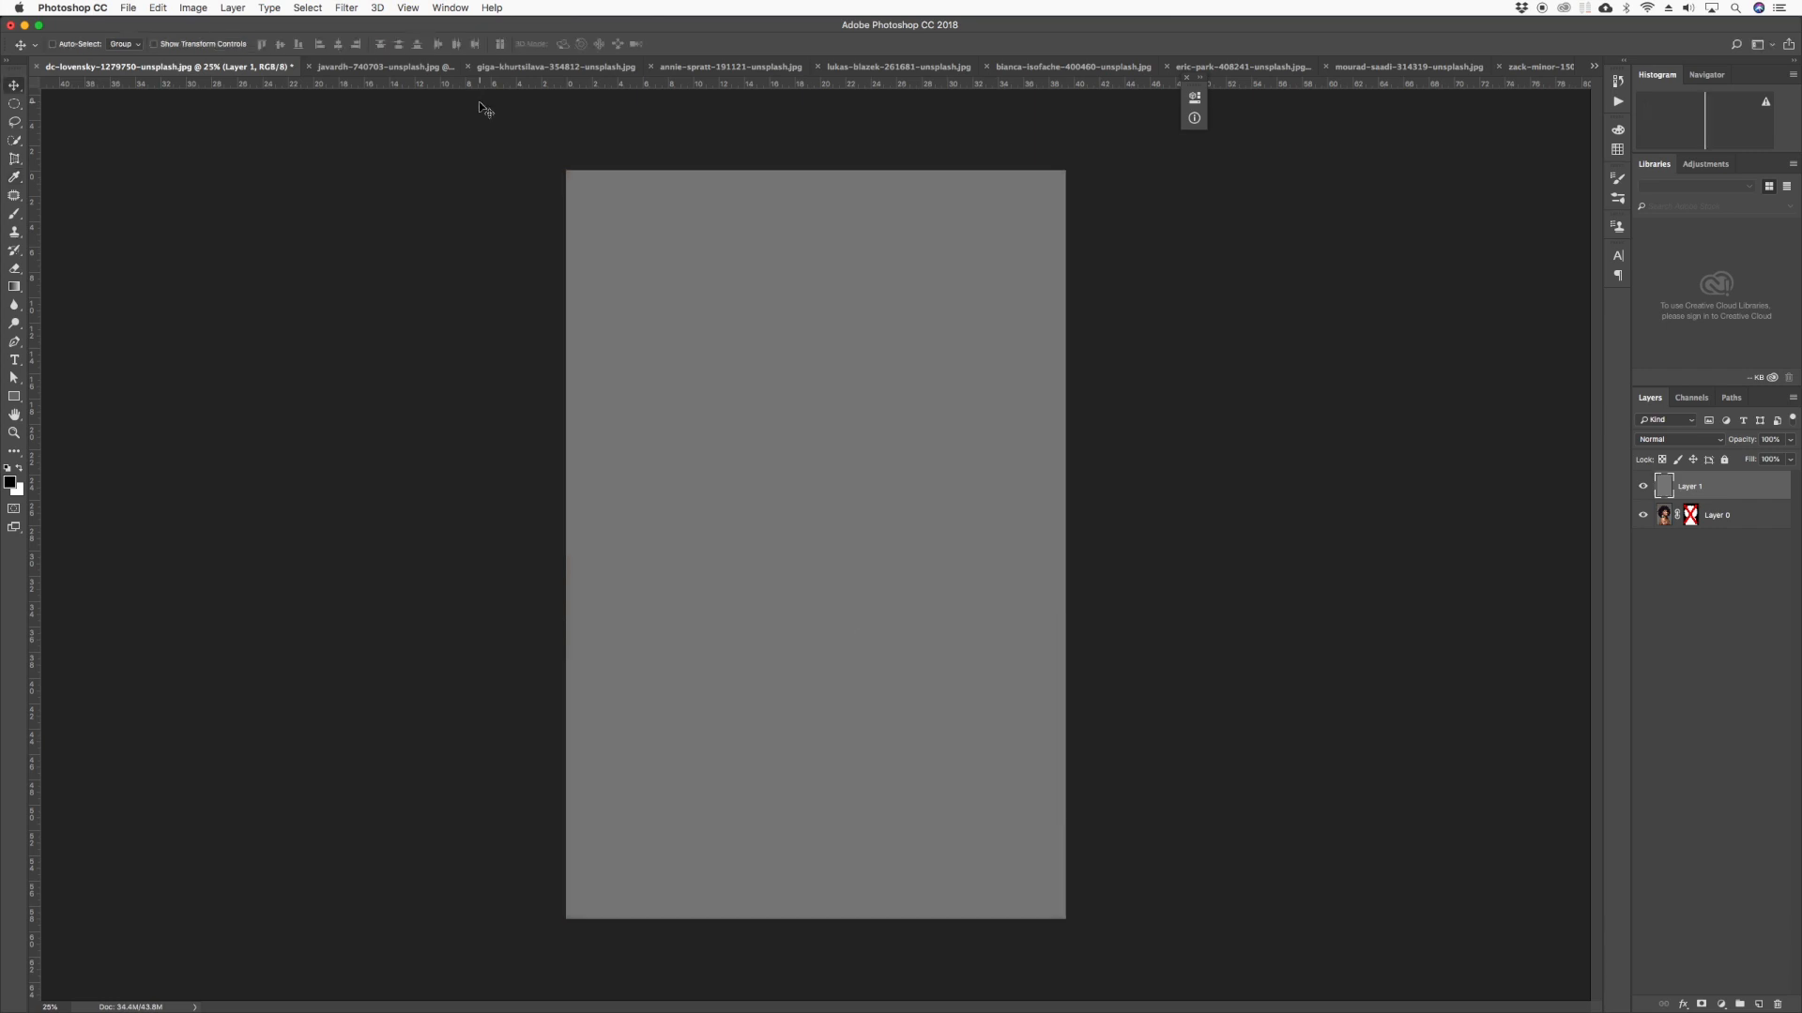
Darken the gray layer's edges with a custom Lens Correction vignette at an amount of -100
{"action": "left_click", "coordinate": [346, 6]}
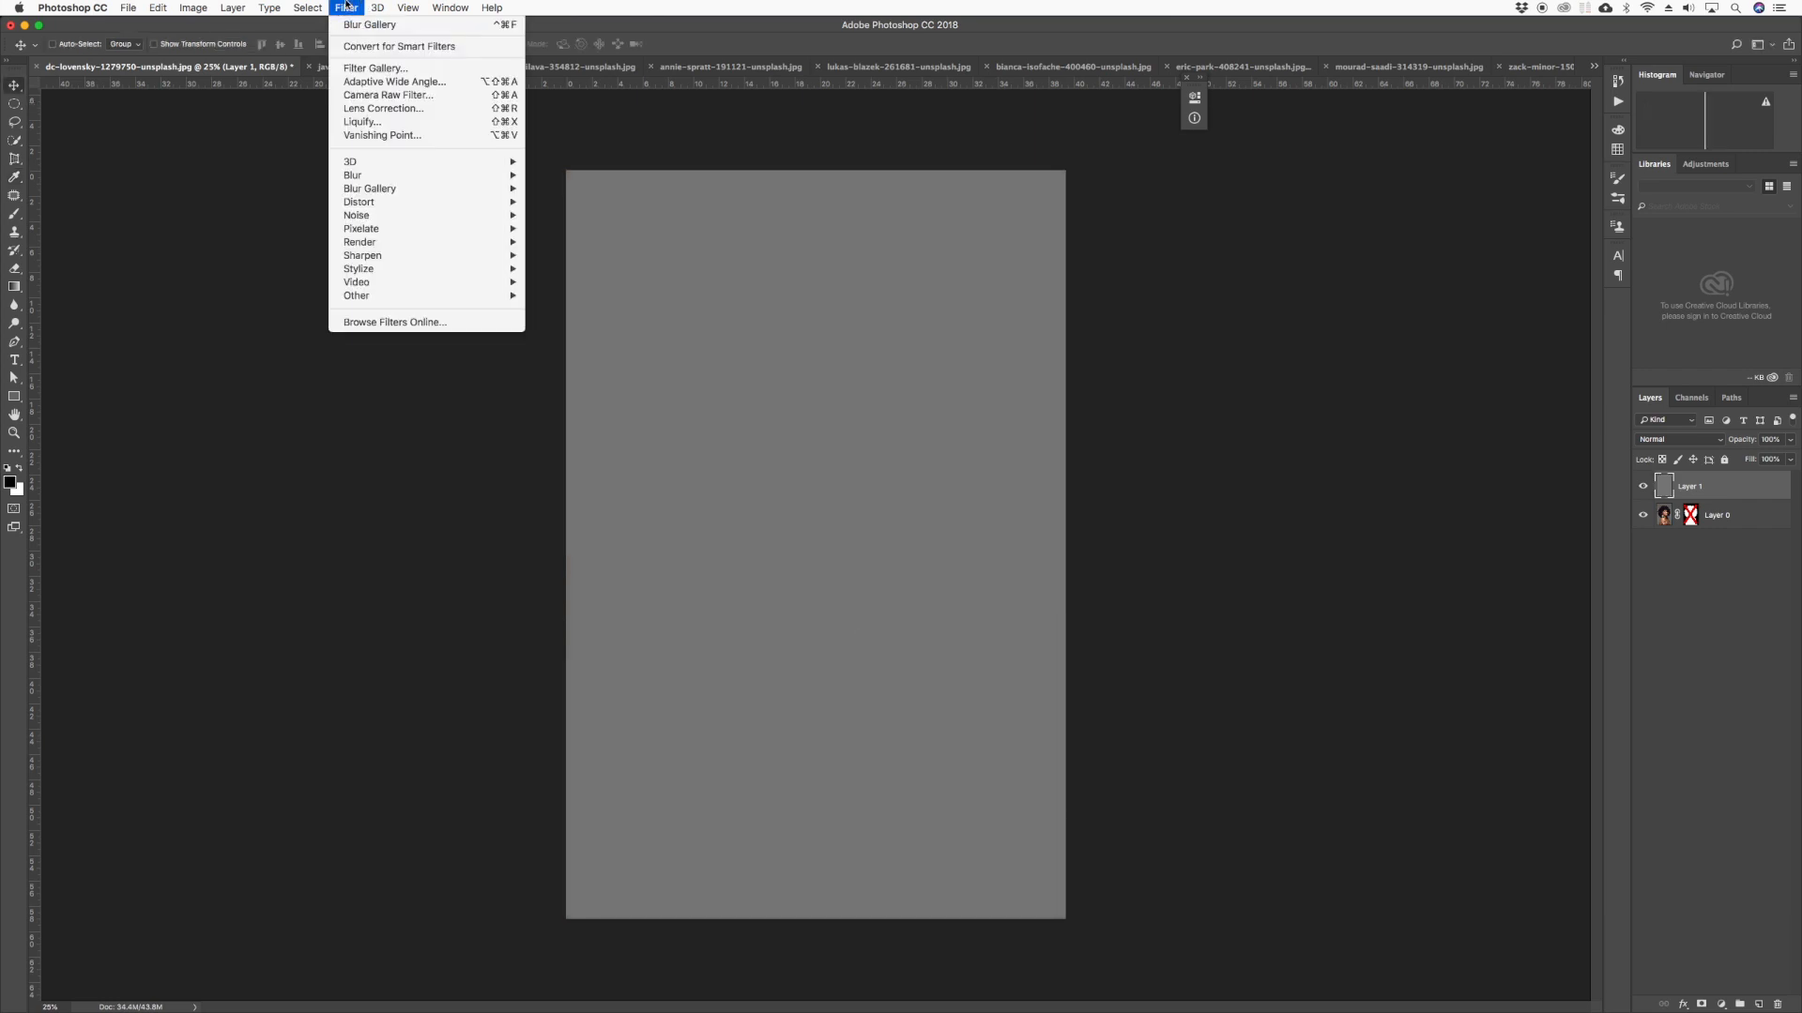
{"action": "left_click", "coordinate": [383, 109]}
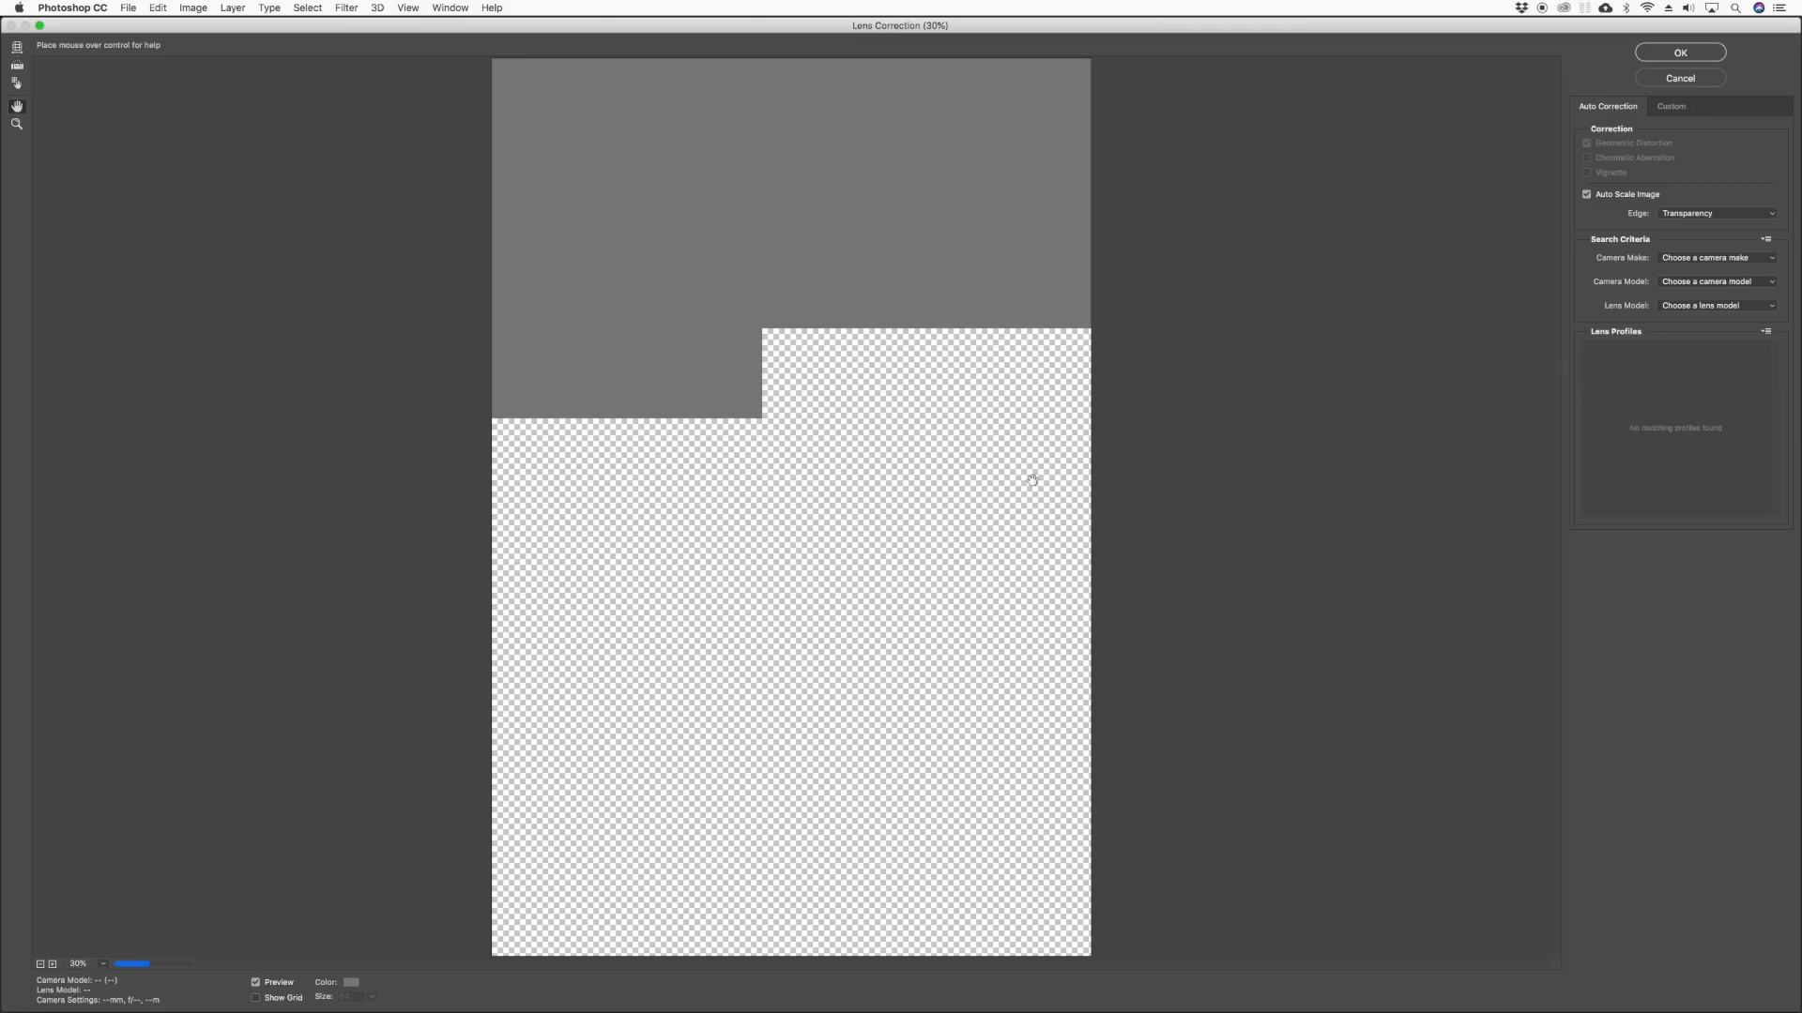
{"action": "left_click", "coordinate": [1670, 108]}
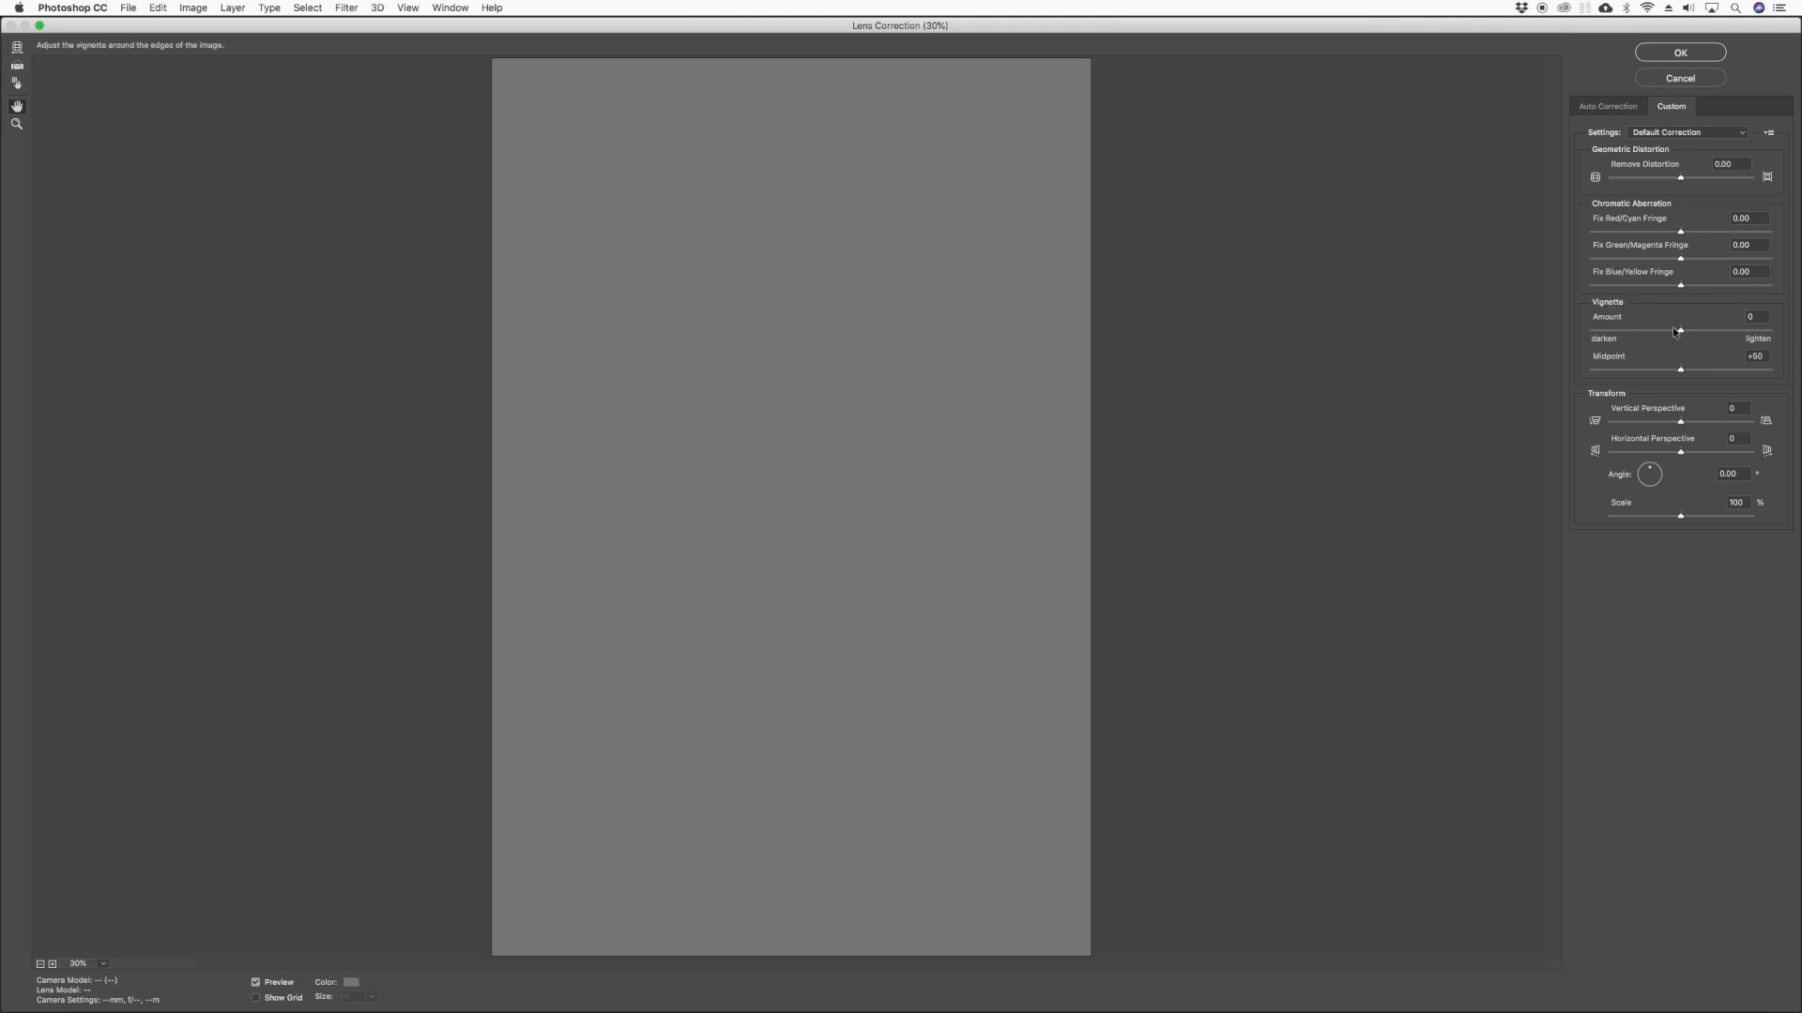
{"action": "left_click_drag", "start_coordinate": [1680, 333], "coordinate": [1569, 330]}
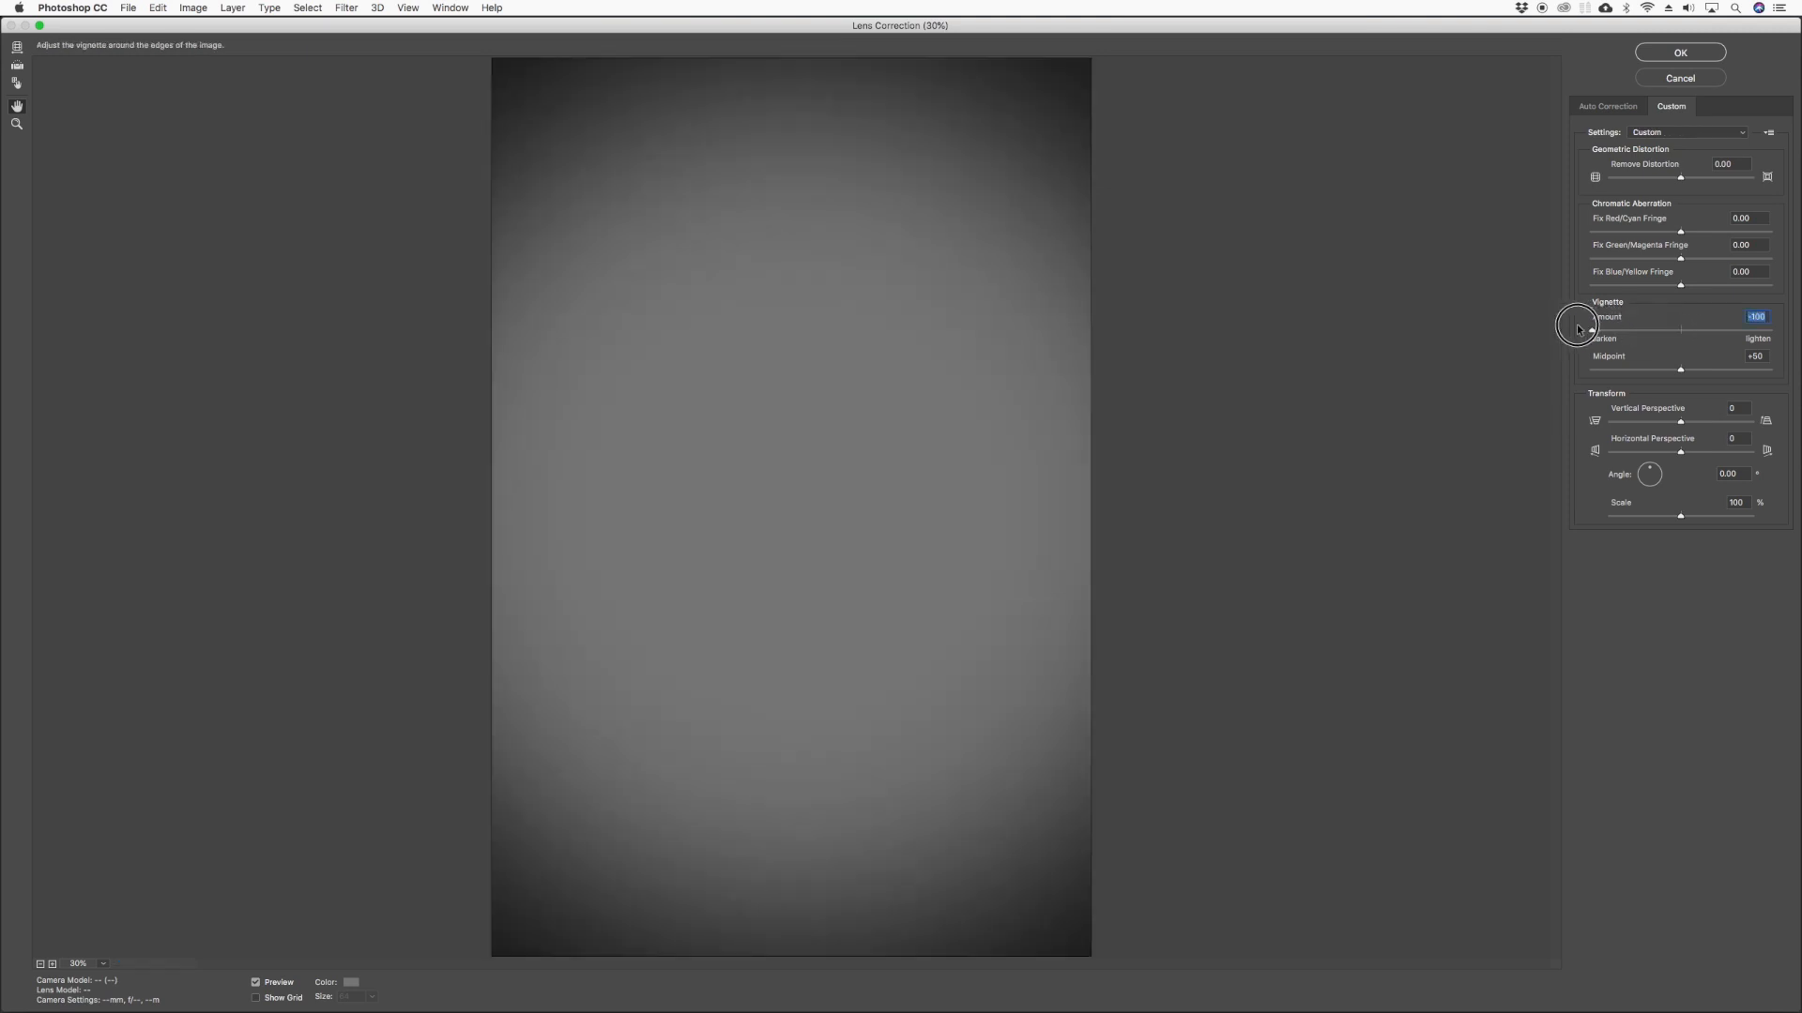
{"action": "left_click", "coordinate": [1667, 54]}
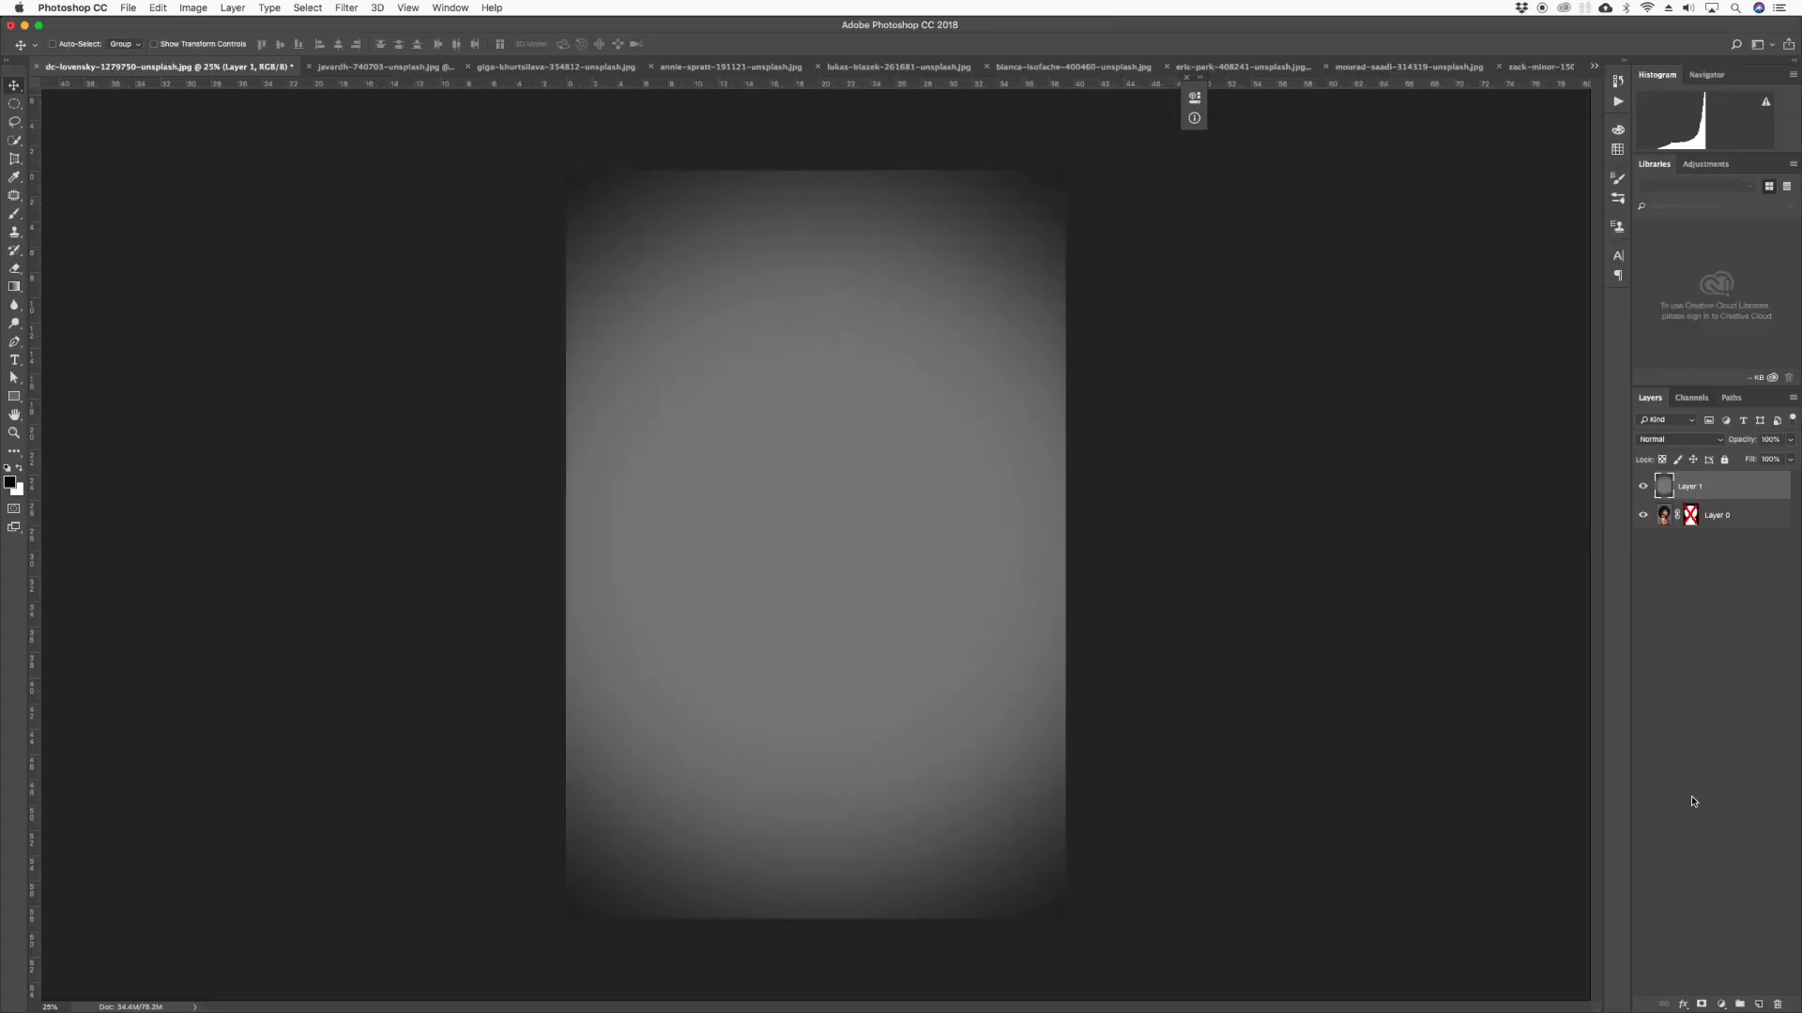
Add a Solid Color fill layer in dark purple #1a013d above the gray vignette layer
{"action": "left_click", "coordinate": [1721, 1007]}
{"action": "left_click", "coordinate": [1721, 1006]}
{"action": "left_click", "coordinate": [1722, 1007]}
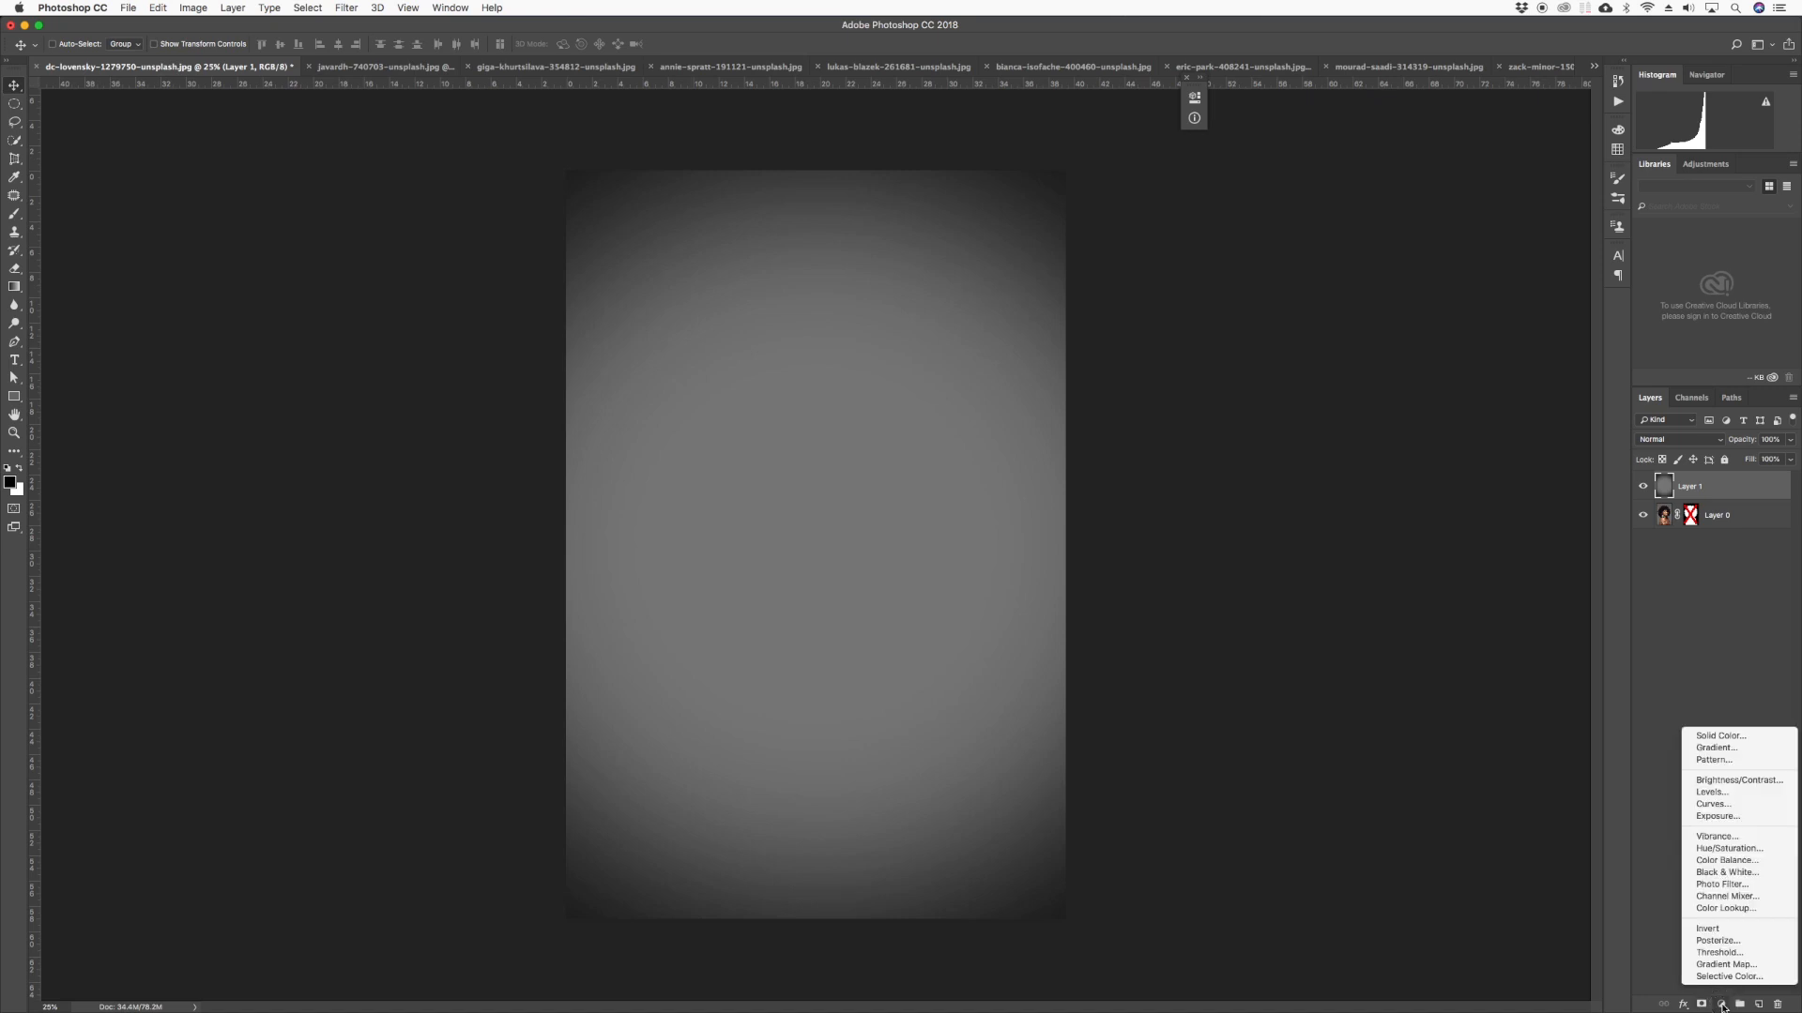
{"action": "left_click", "coordinate": [1725, 736]}
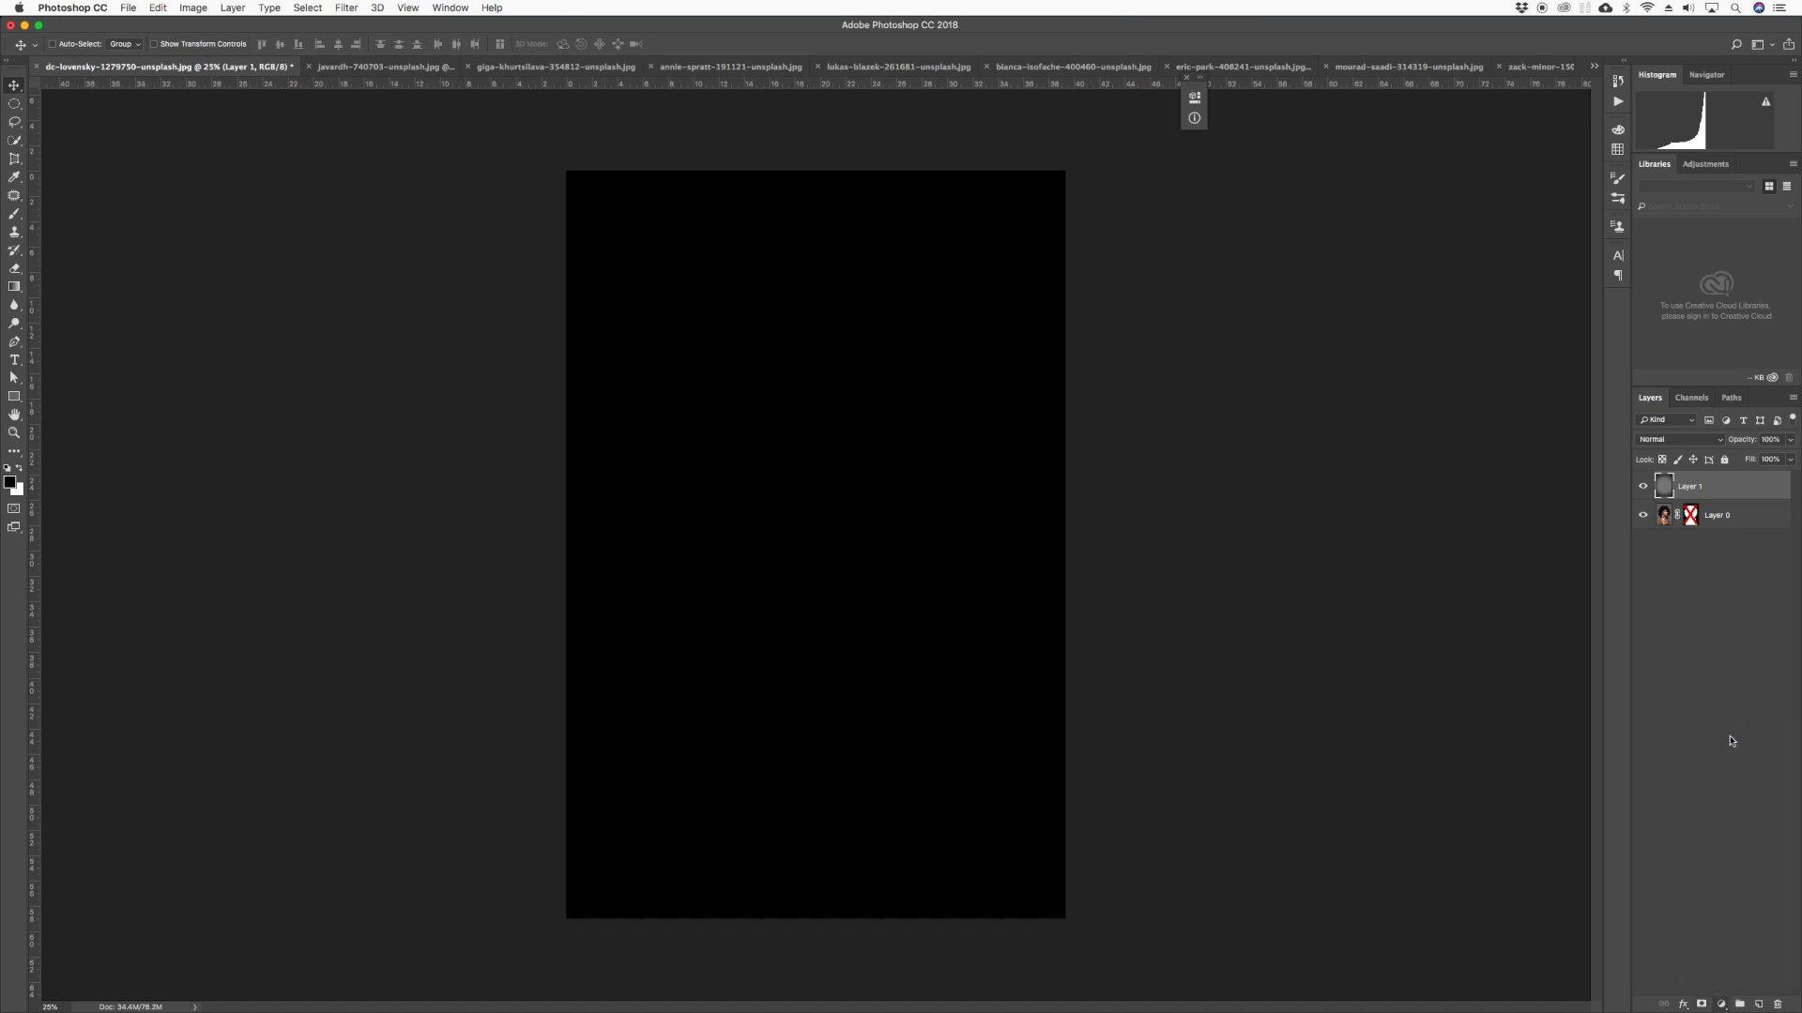
{"action": "left_click_drag", "start_coordinate": [981, 602], "coordinate": [976, 564]}
{"action": "left_click_drag", "start_coordinate": [907, 433], "coordinate": [909, 424]}
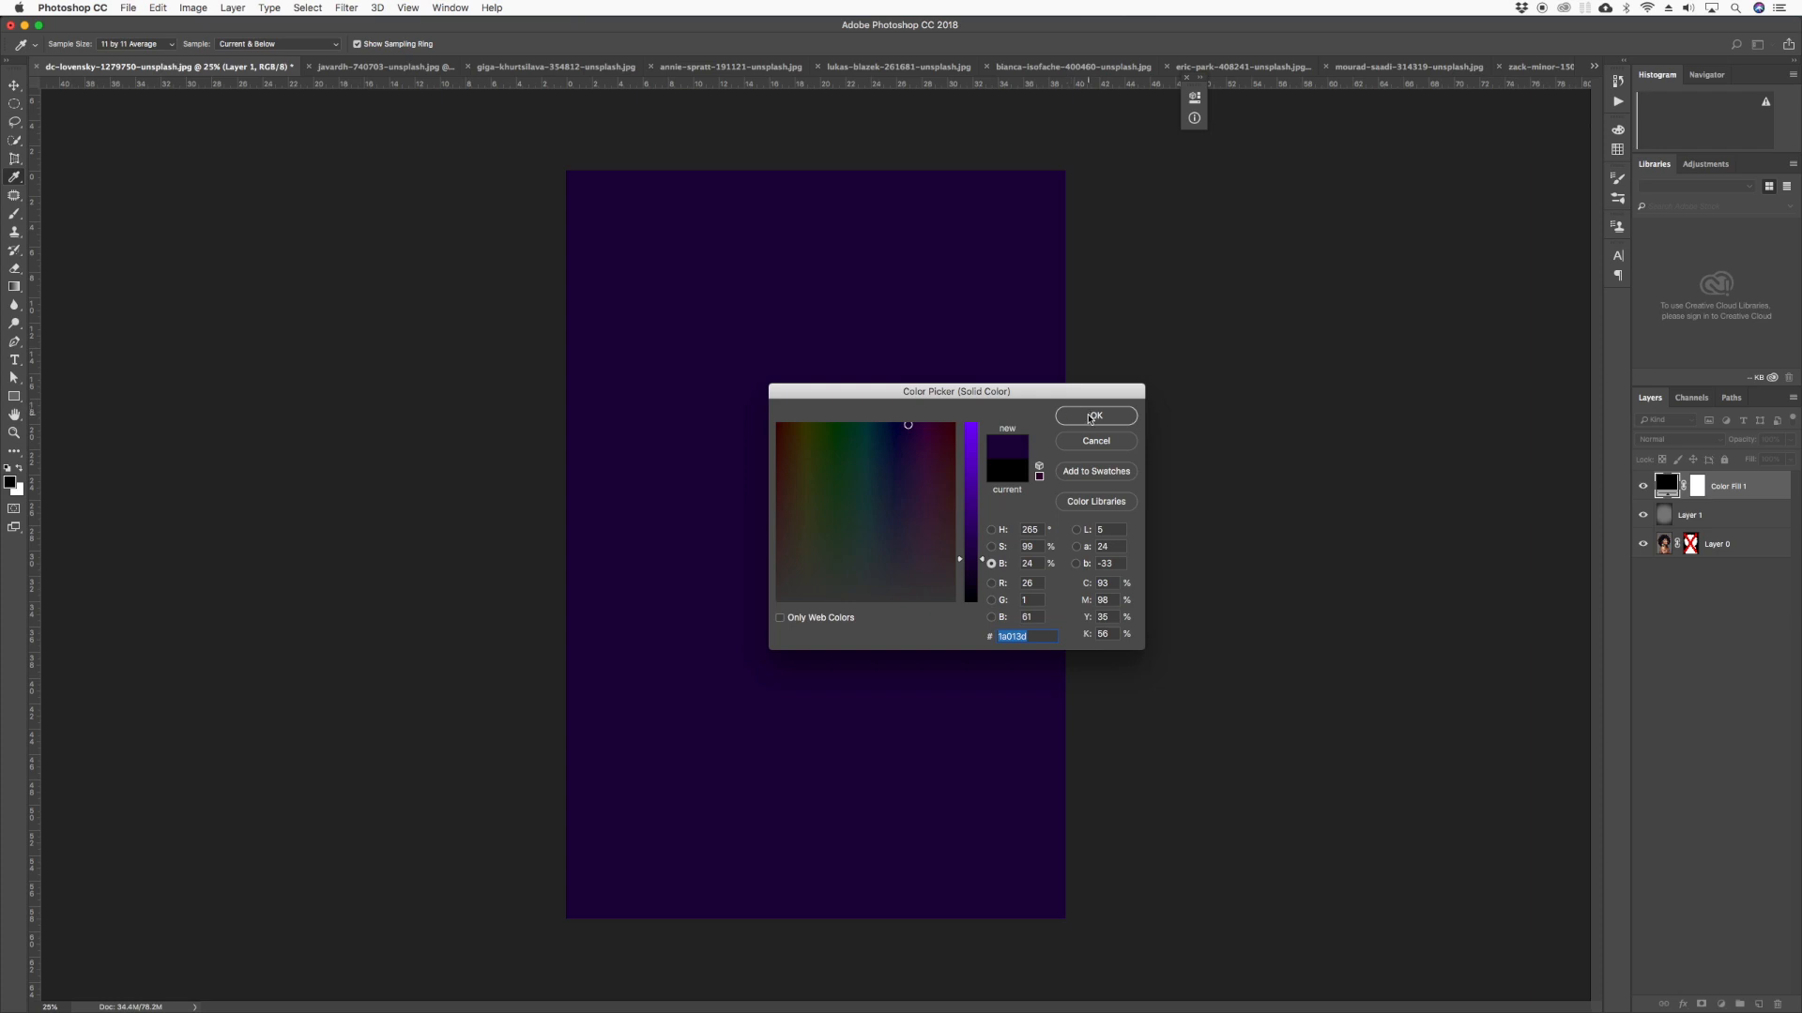
{"action": "left_click", "coordinate": [1092, 416]}
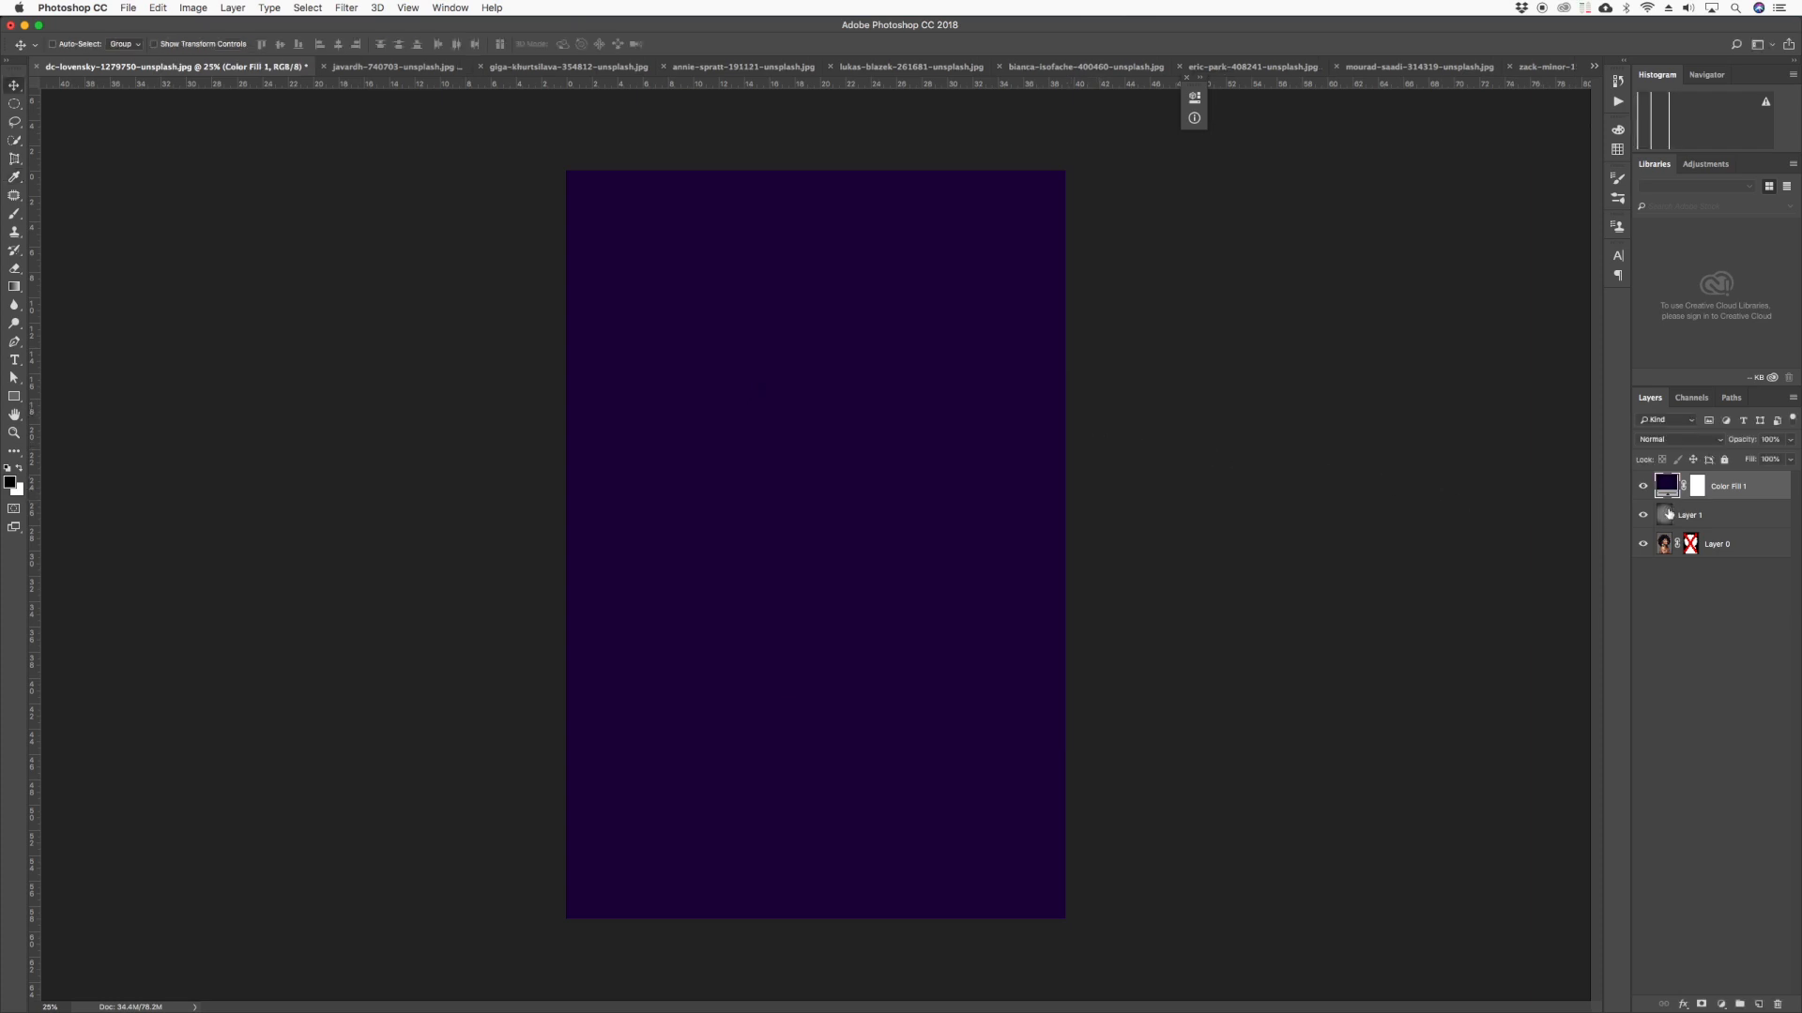
Try the Overlay blend mode on the purple fill layer and settle on Screen
{"action": "left_click", "coordinate": [1673, 443]}
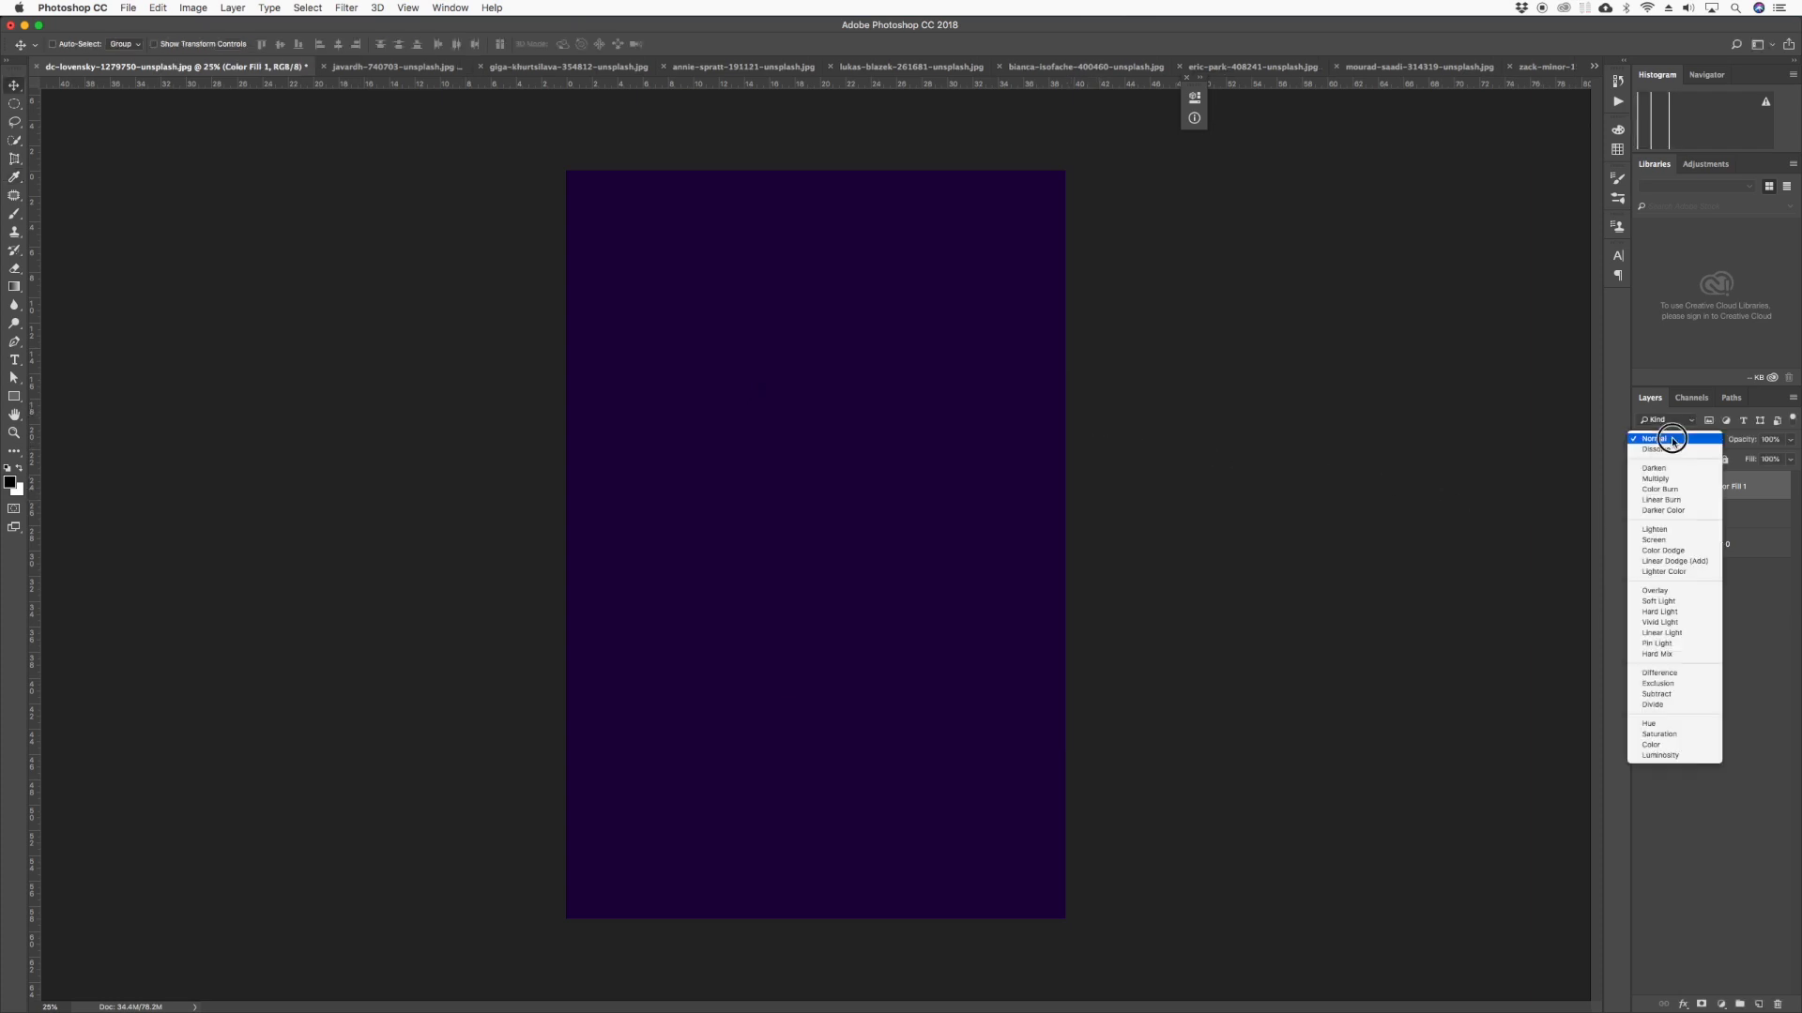
{"action": "left_click", "coordinate": [1670, 590]}
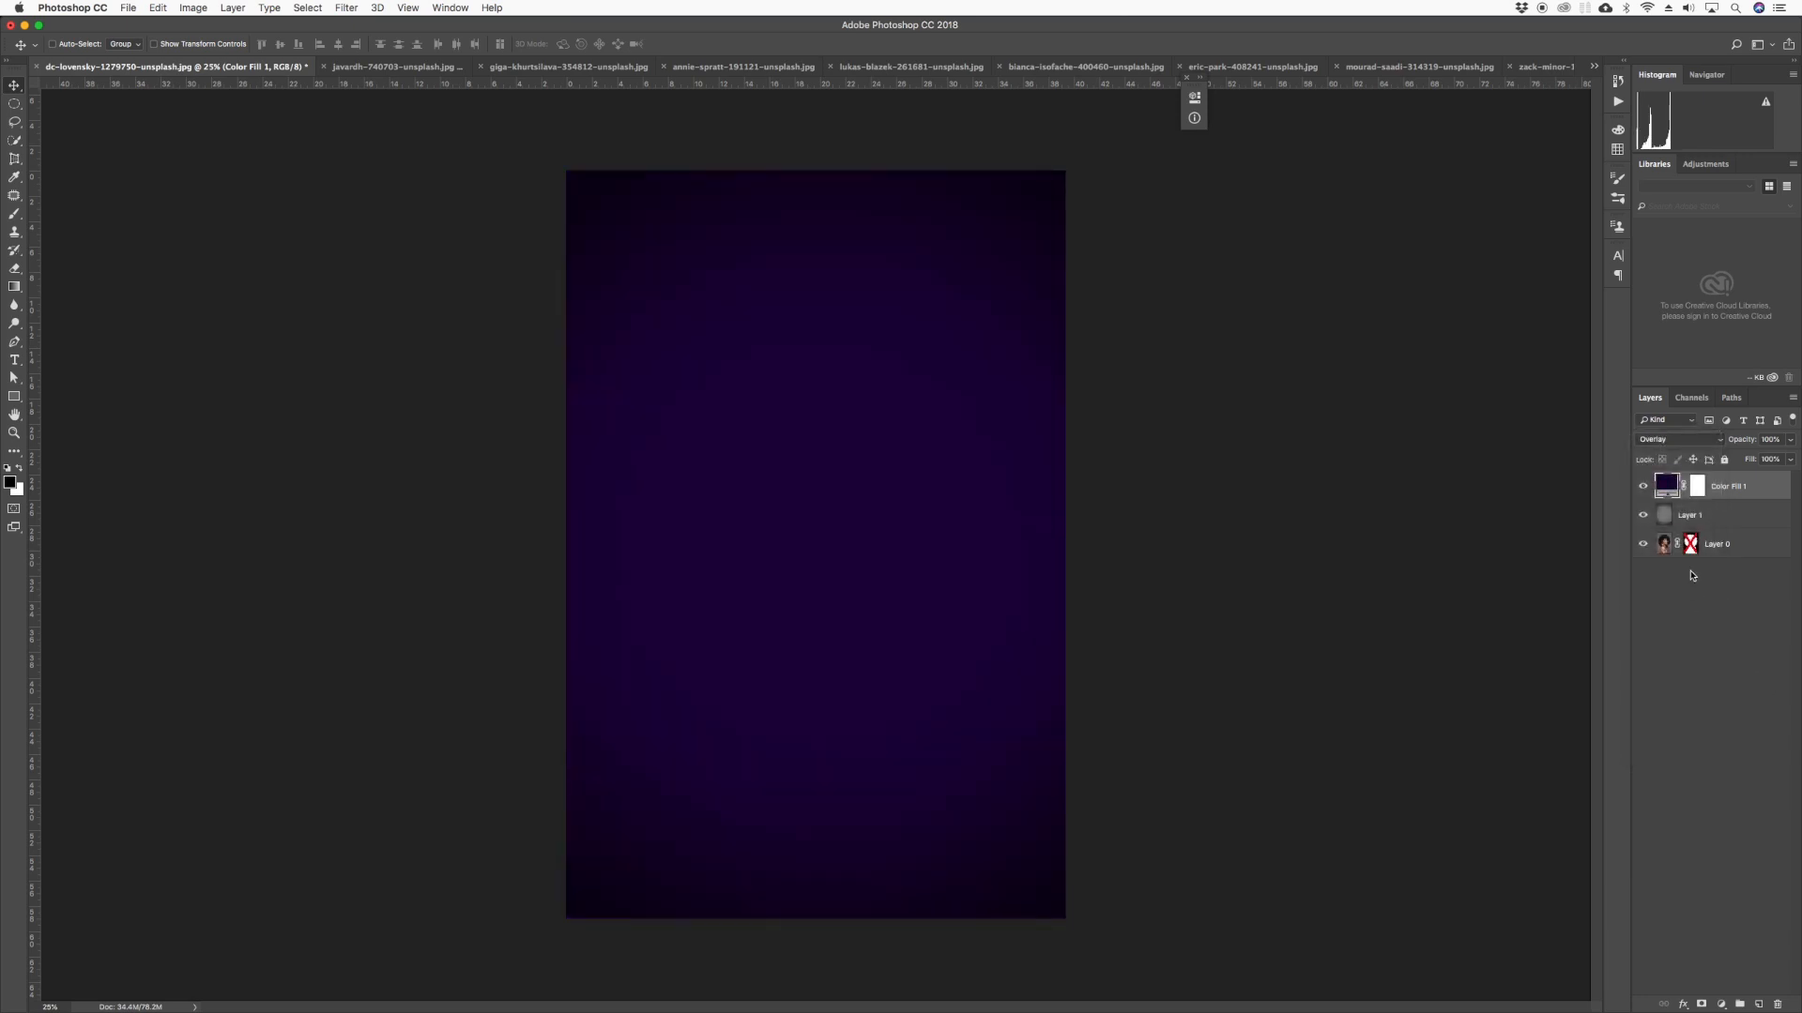
{"action": "left_click", "coordinate": [1656, 439]}
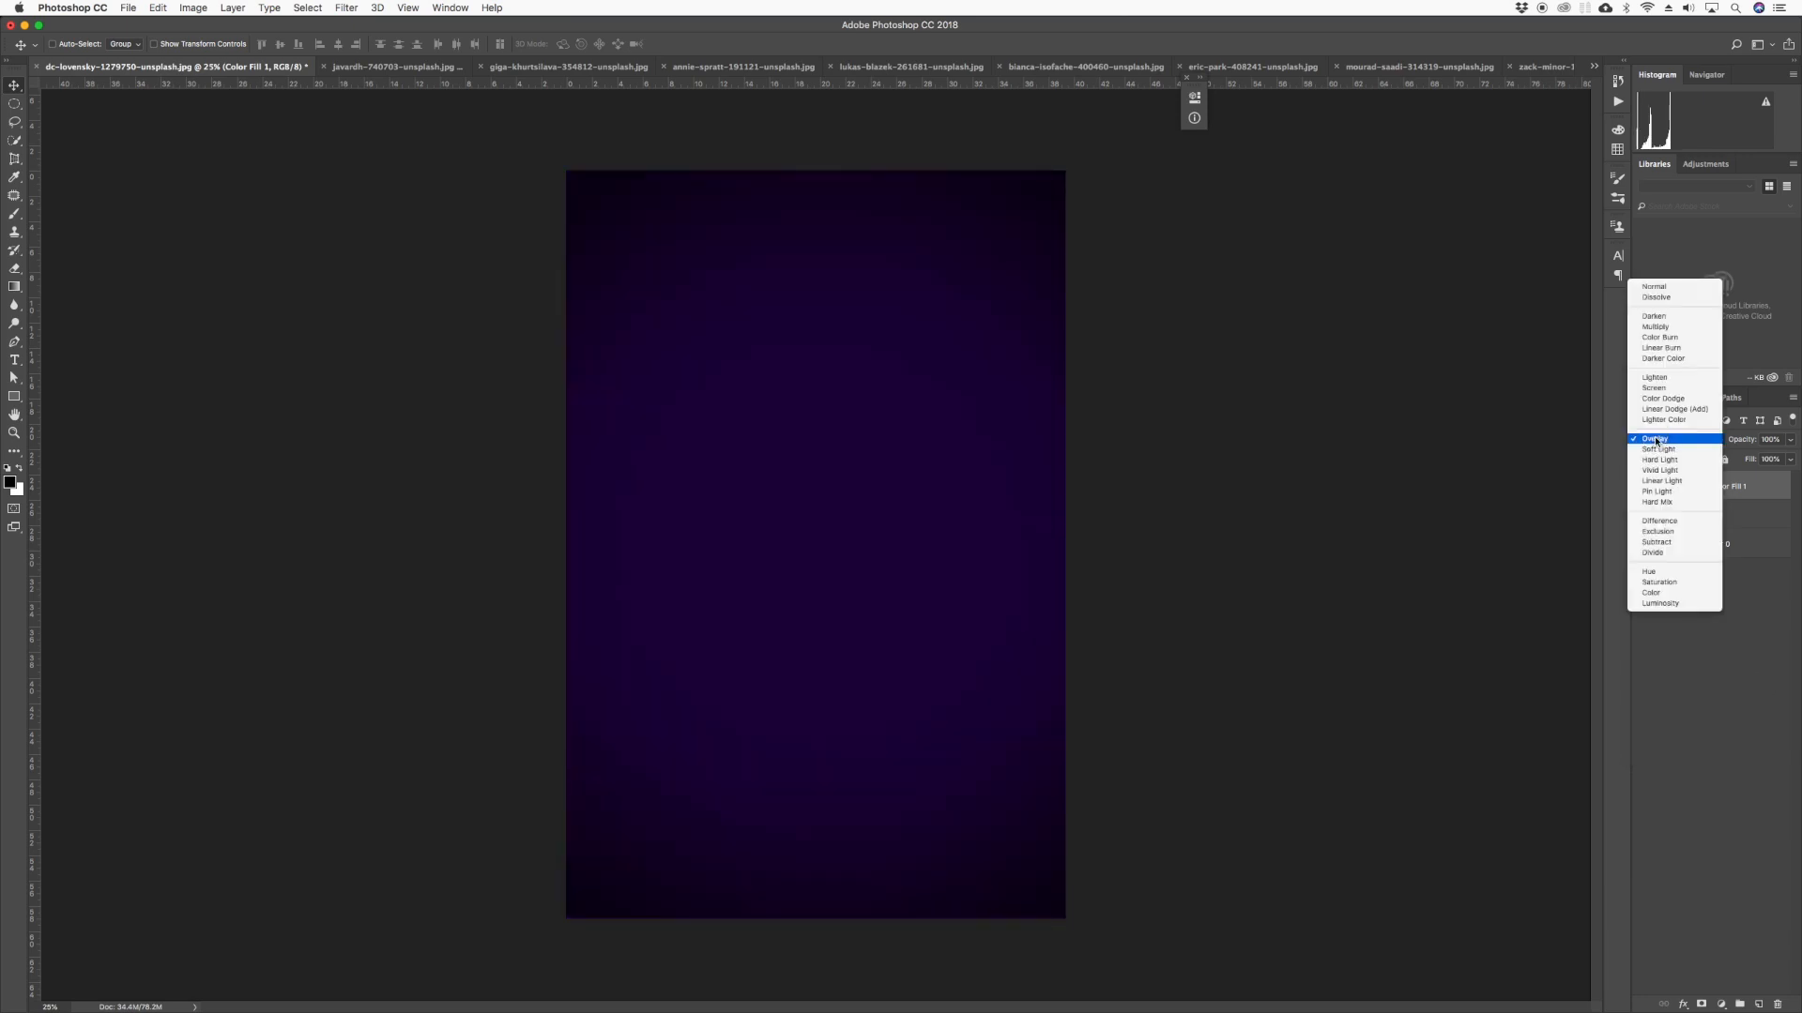
{"action": "left_click", "coordinate": [1666, 389]}
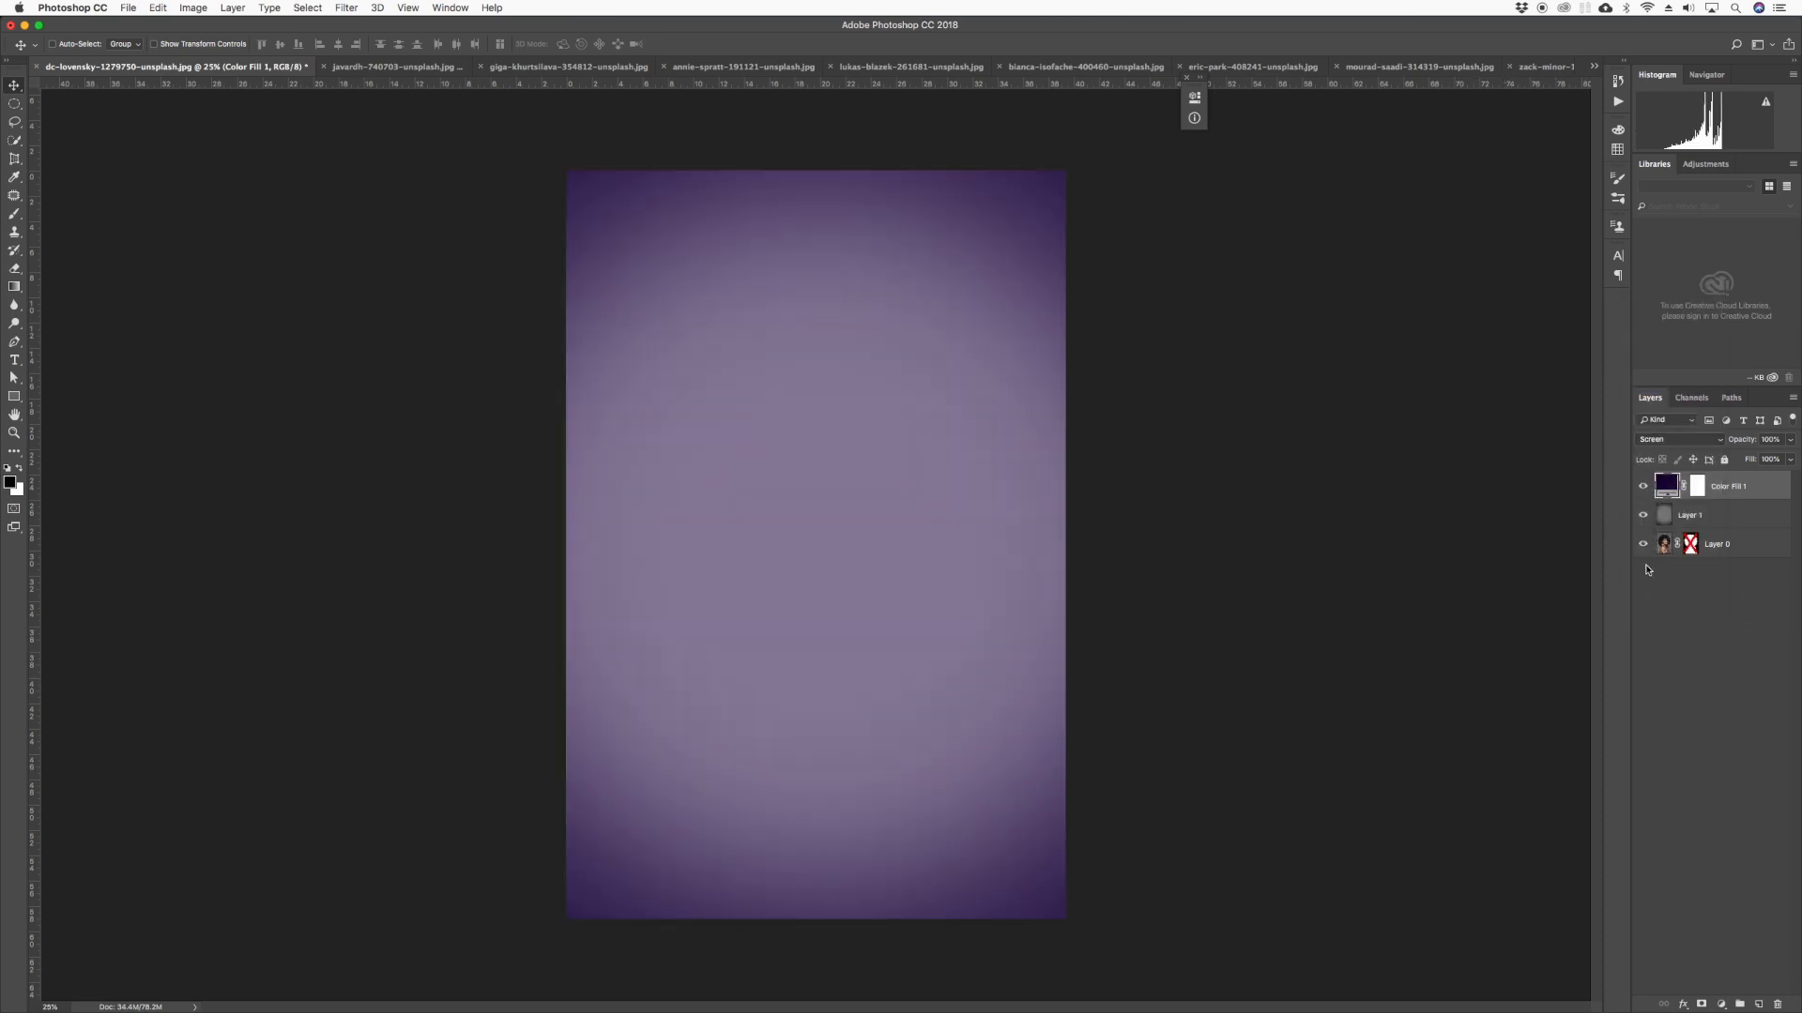
Group the purple fill layer with the gray vignette layer and compare the portrait with the group hidden and shown
{"action": "left_click", "coordinate": [1666, 516], "text": "shift"}
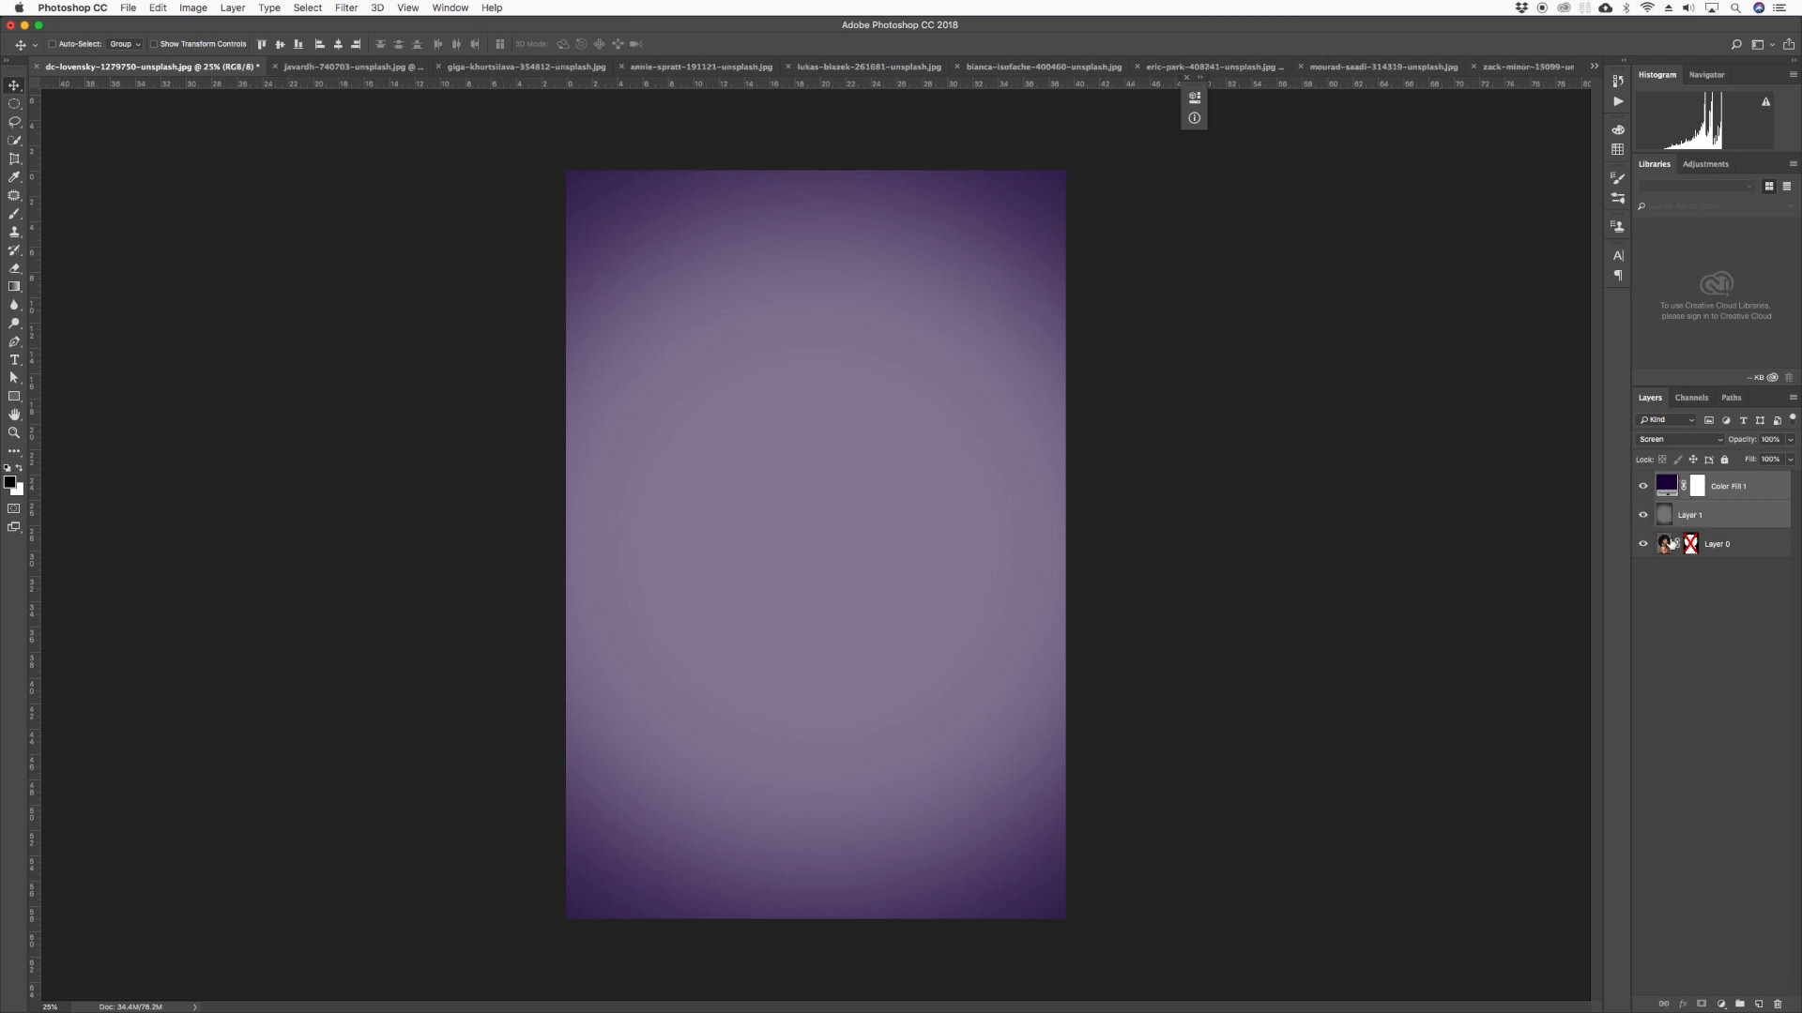
{"action": "key", "text": "super+g"}
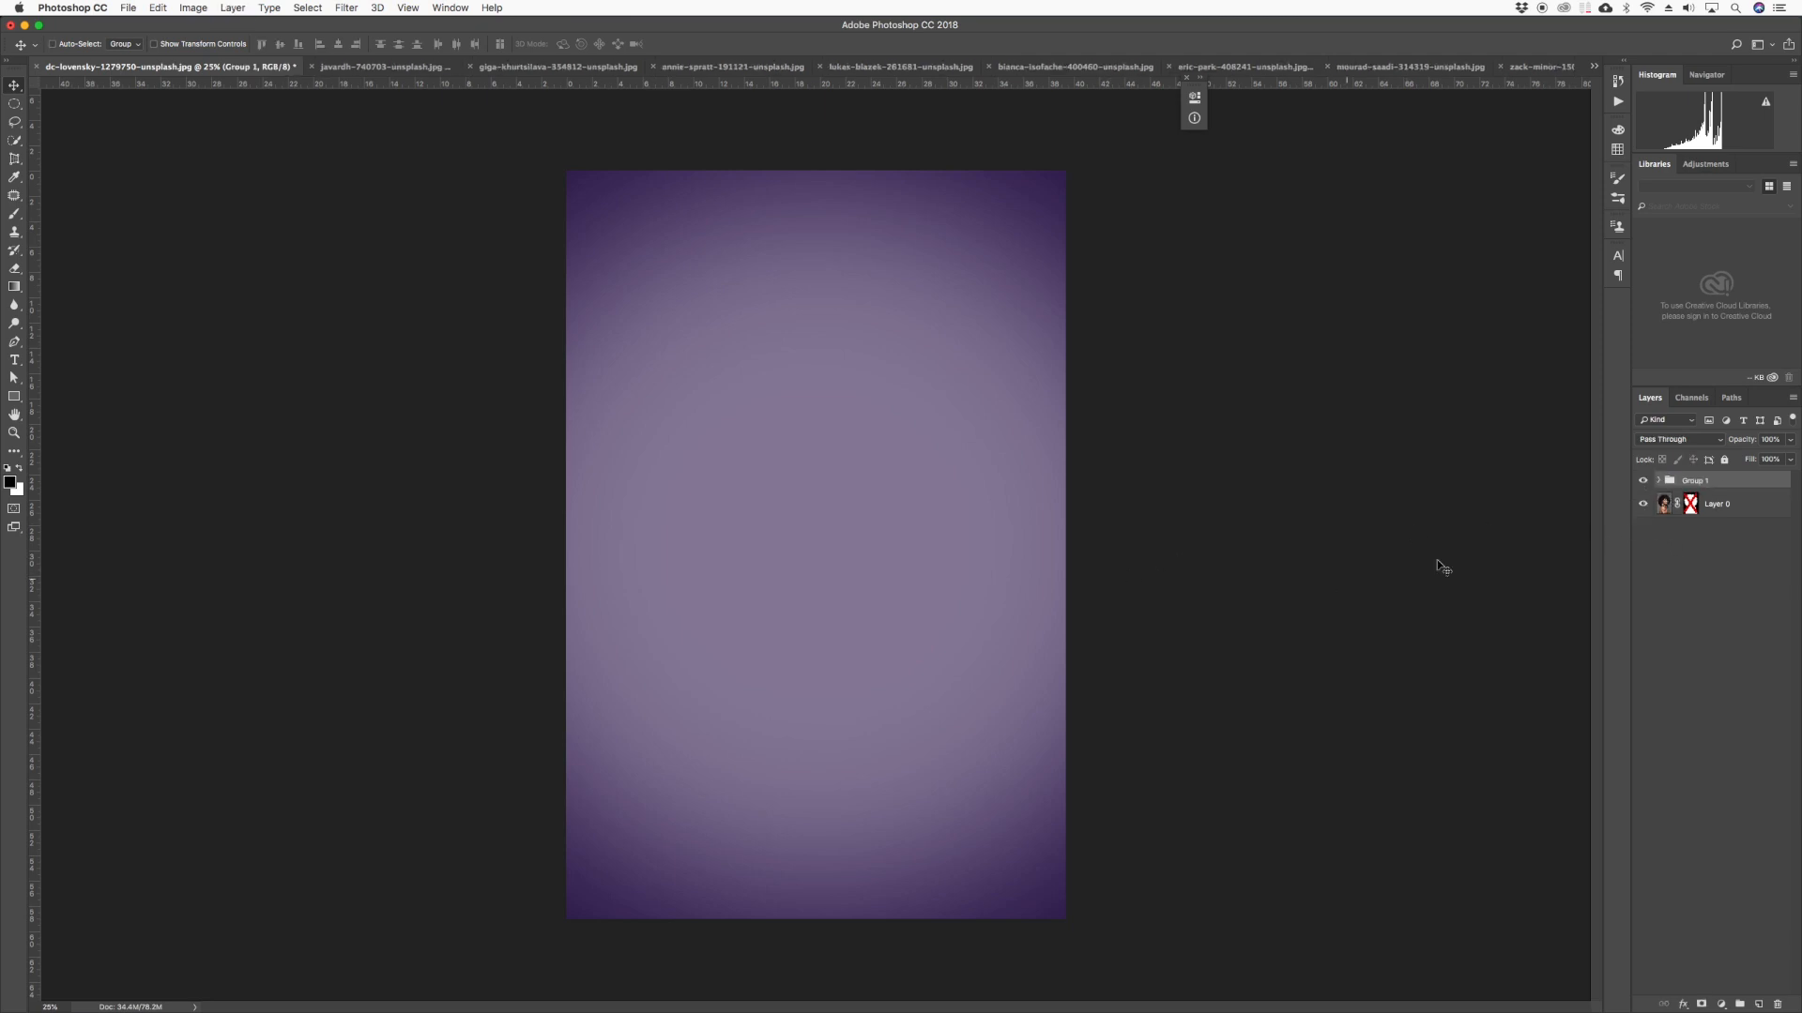
{"action": "left_click", "coordinate": [1643, 481]}
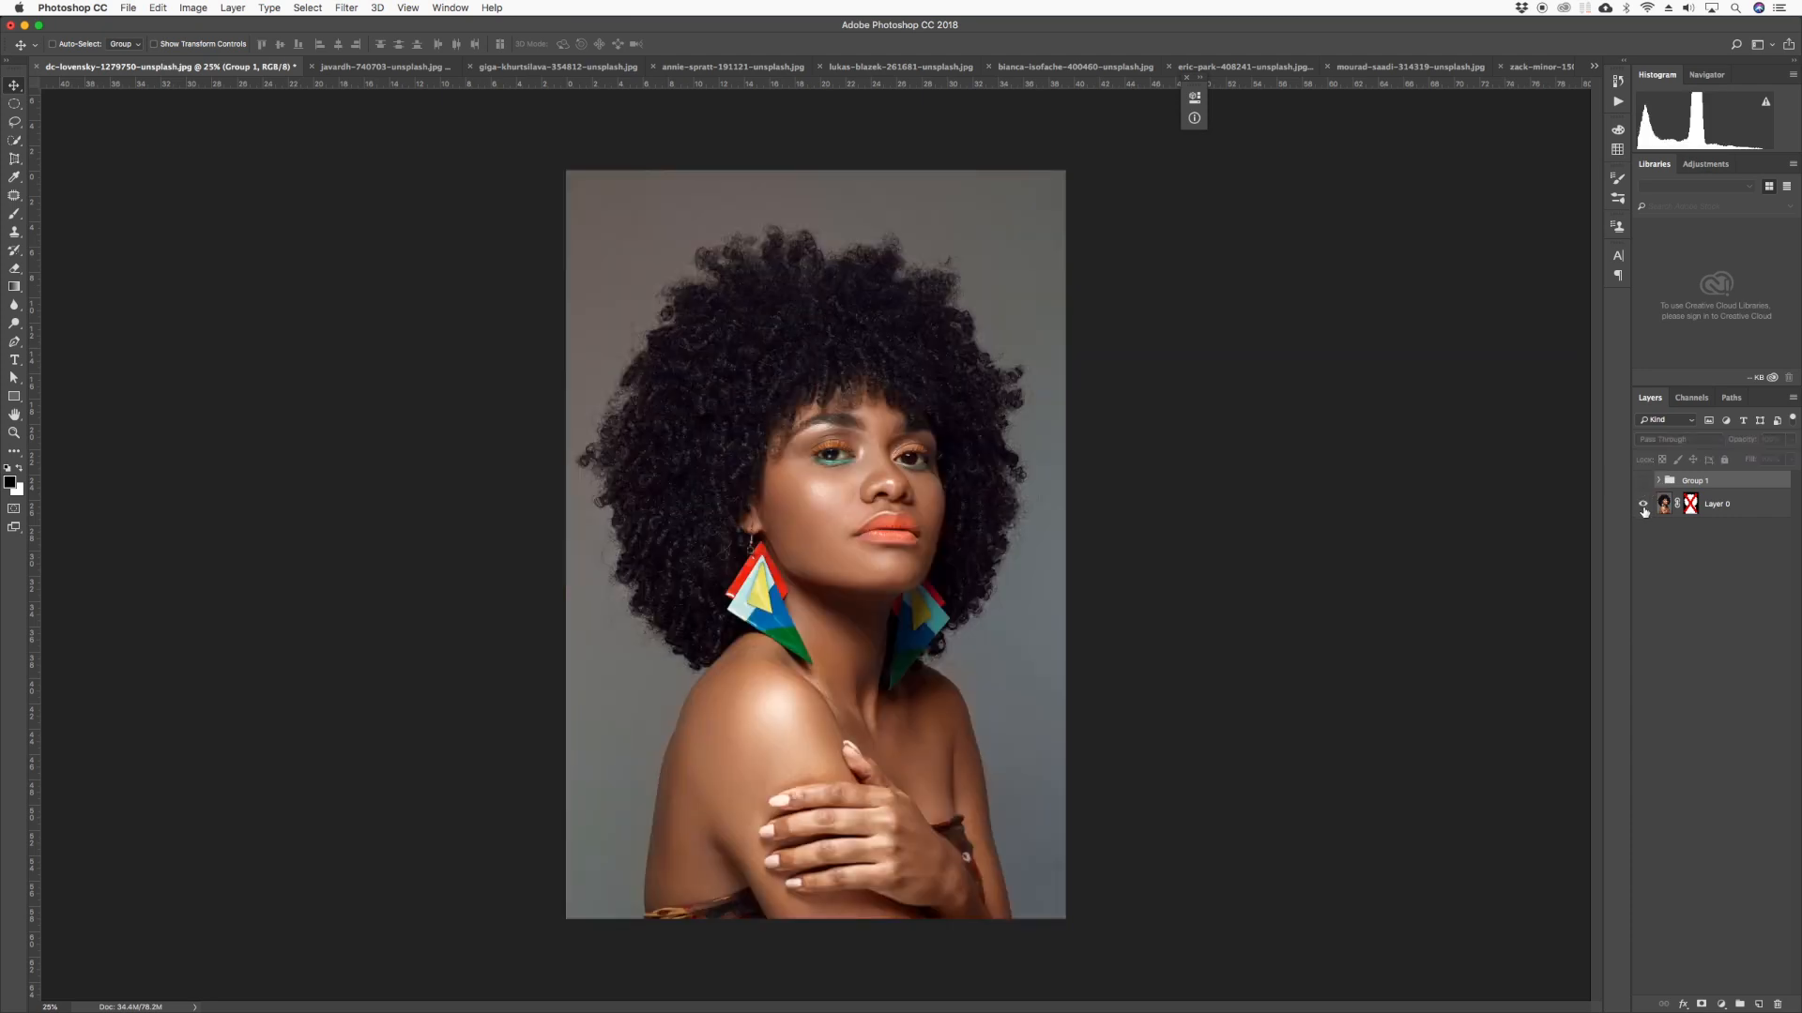
{"action": "left_click", "coordinate": [1643, 480]}
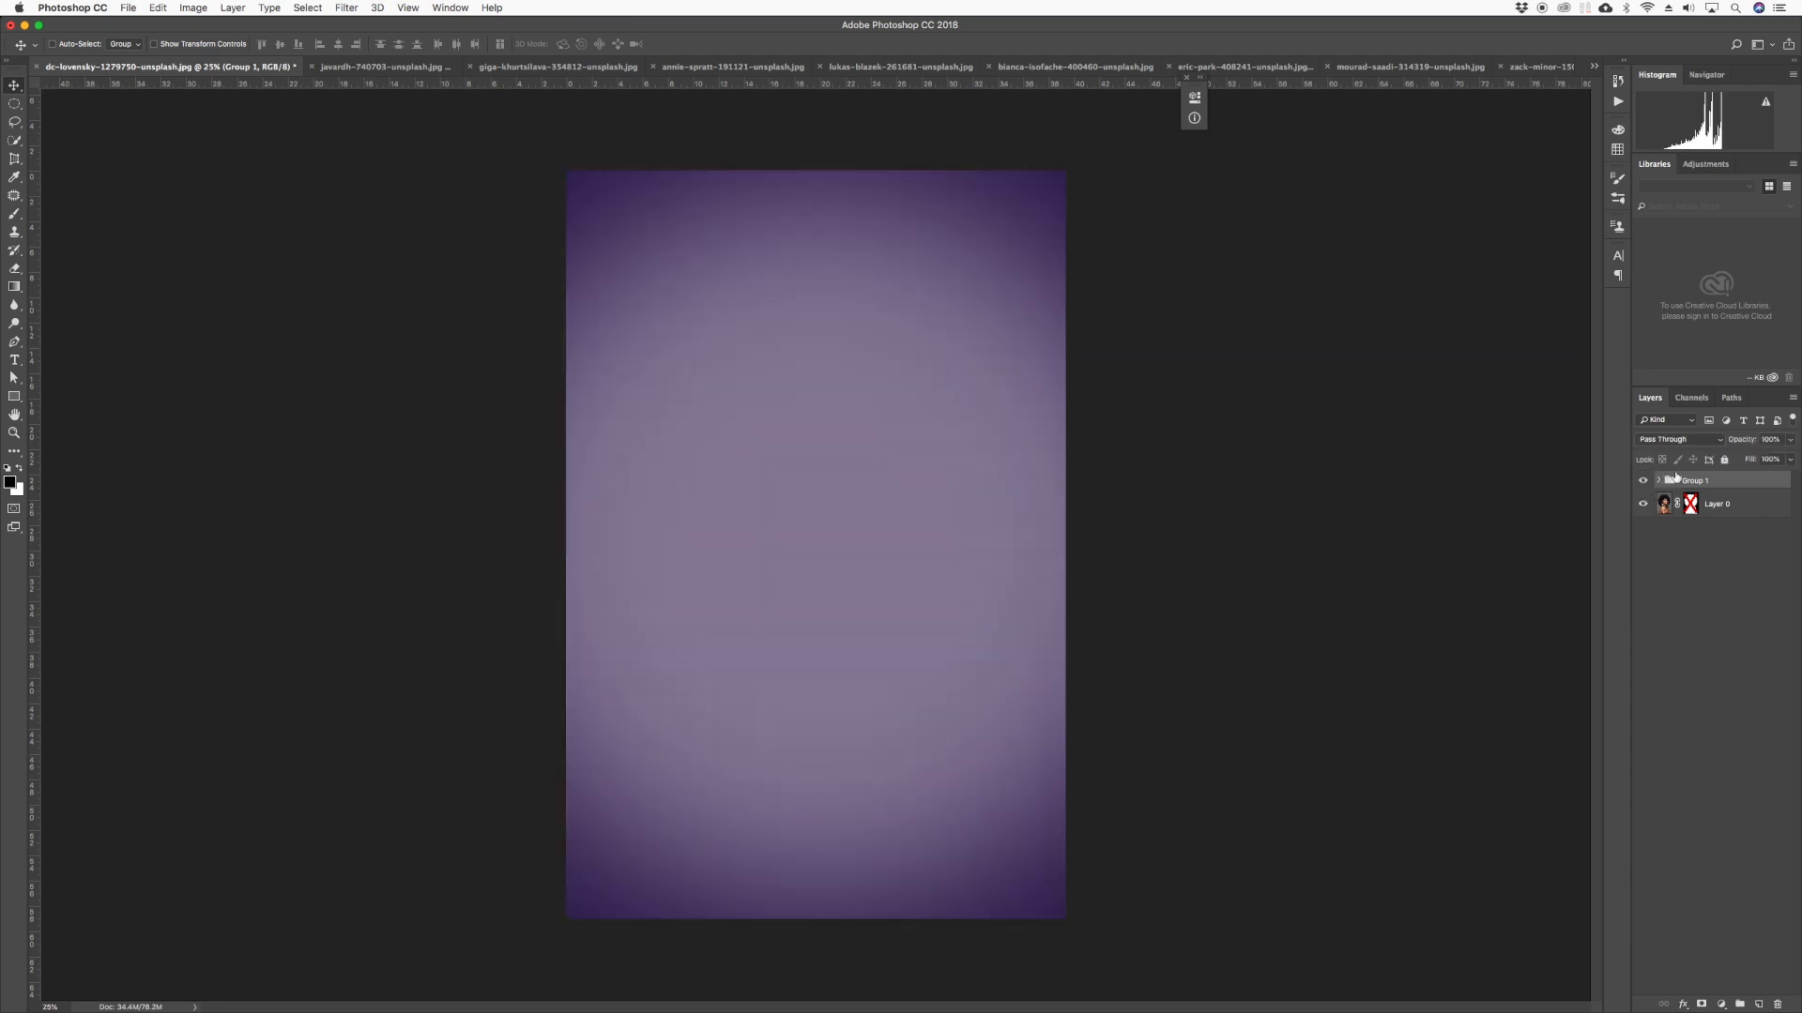
Try Overlay, Soft Light, Hard Light, Vivid Light, Linear Light and Pin Light on the group, then restore Pass Through
{"action": "left_click", "coordinate": [1670, 439]}
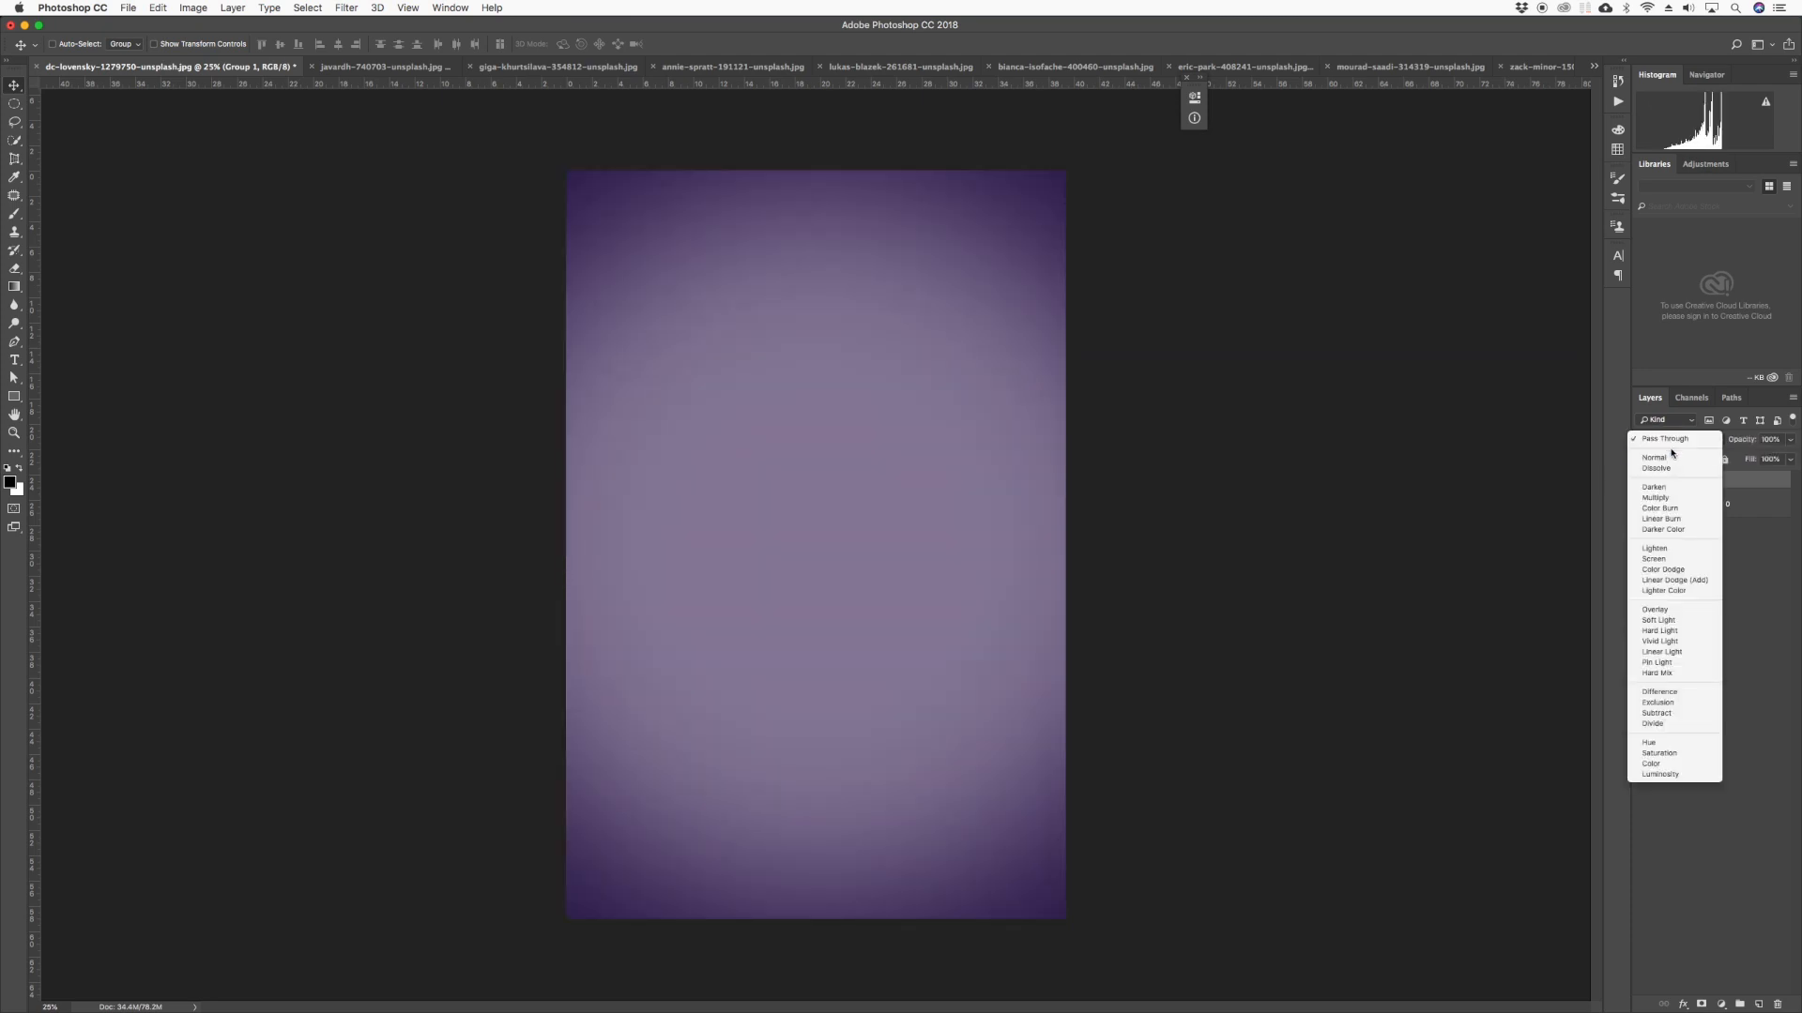
{"action": "left_click", "coordinate": [1694, 612]}
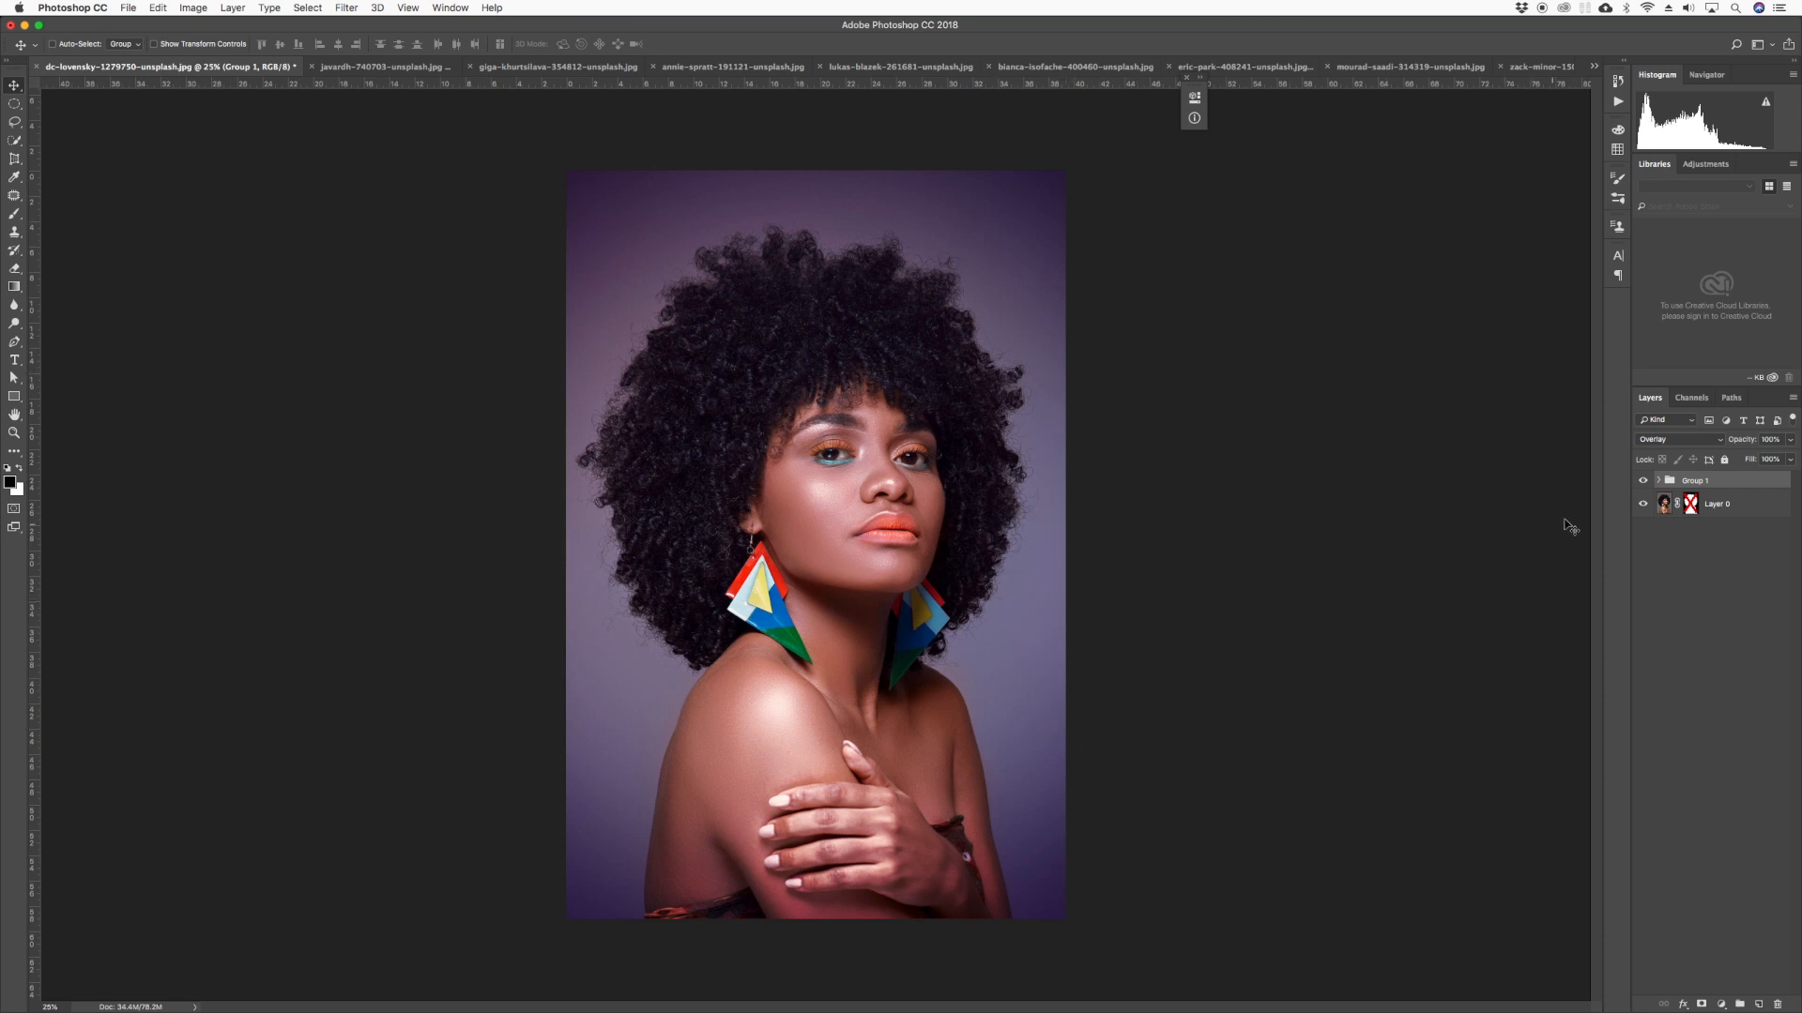
{"action": "left_click", "coordinate": [1669, 441]}
{"action": "left_click", "coordinate": [1671, 451]}
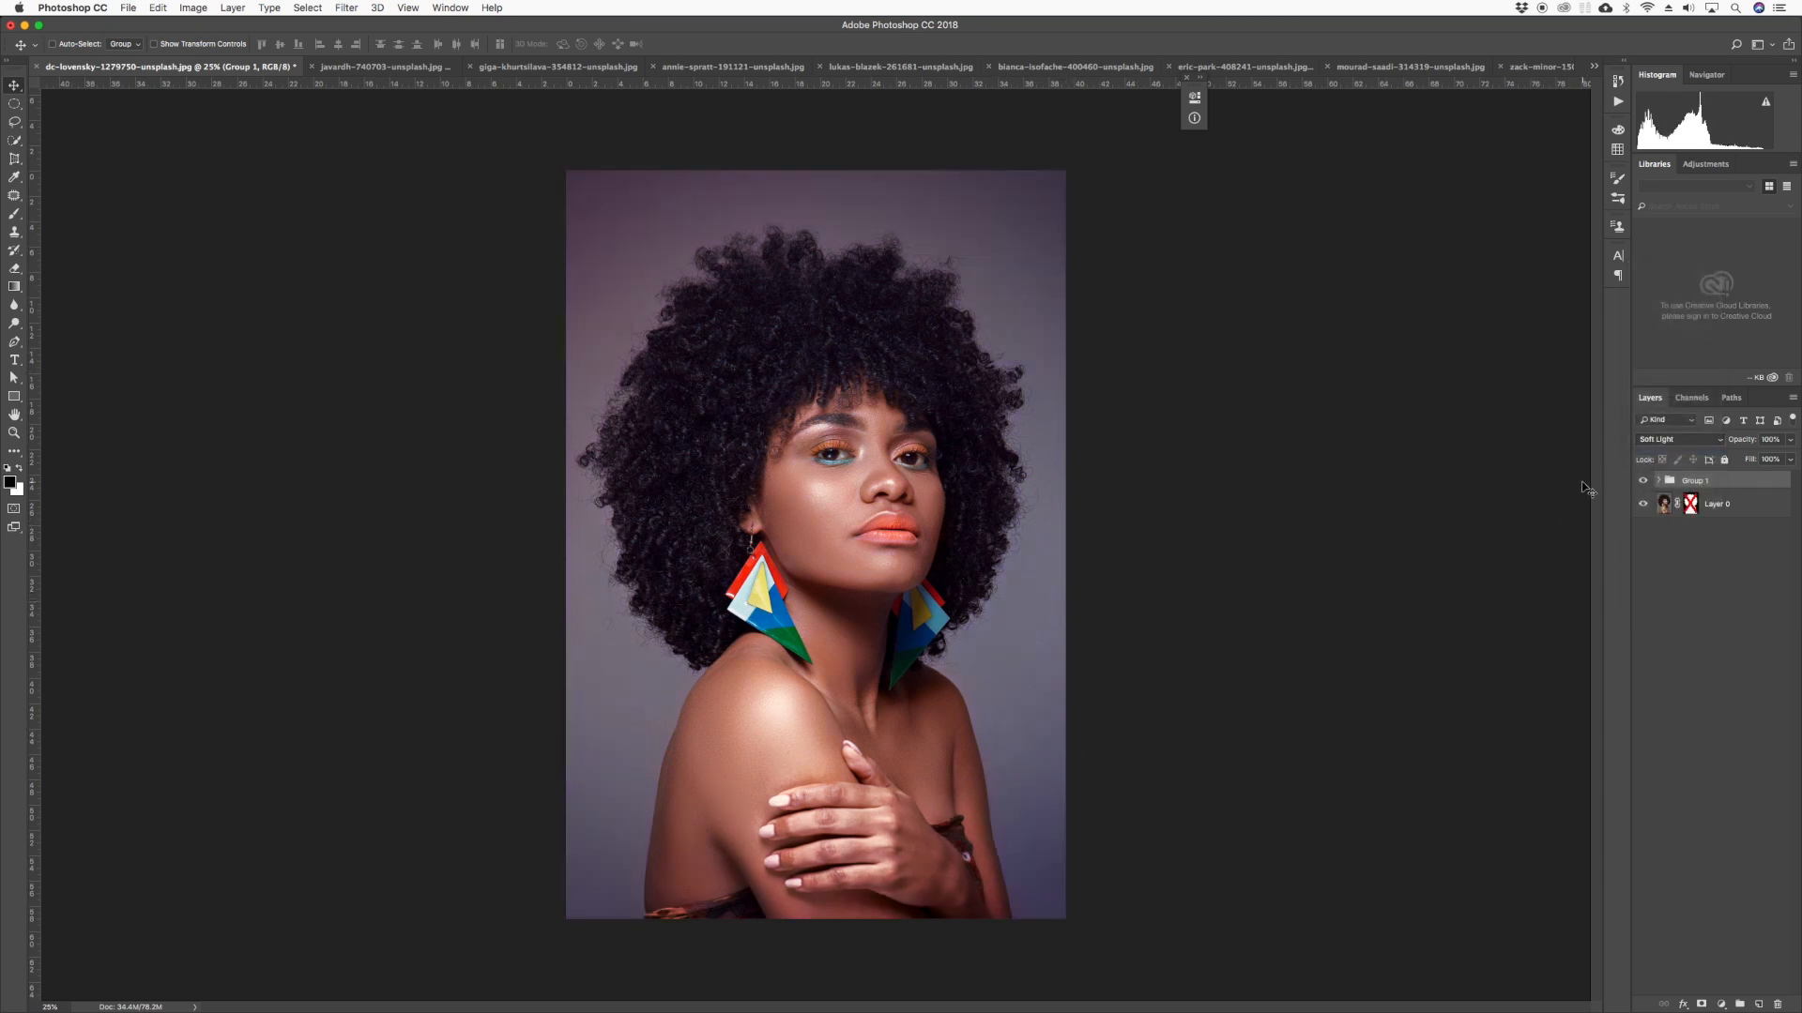
{"action": "left_click", "coordinate": [1681, 441]}
{"action": "left_click", "coordinate": [1681, 454]}
{"action": "left_click", "coordinate": [1676, 442]}
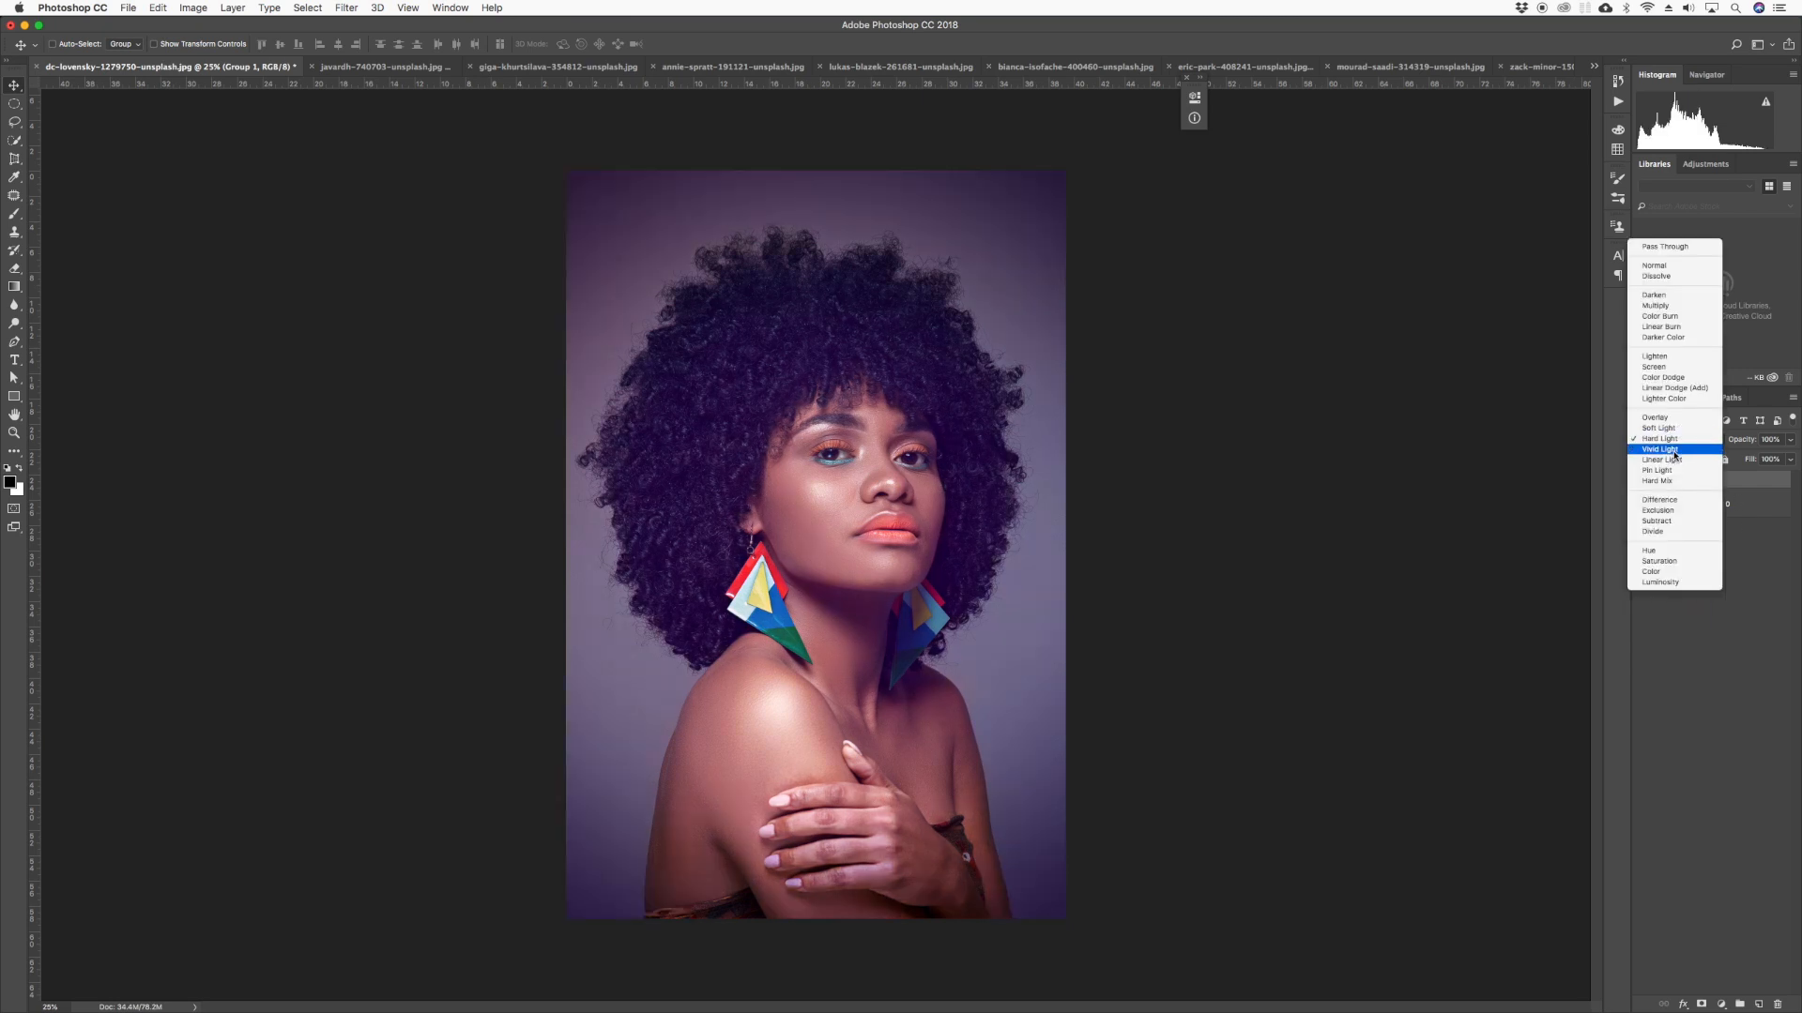
{"action": "left_click", "coordinate": [1677, 453]}
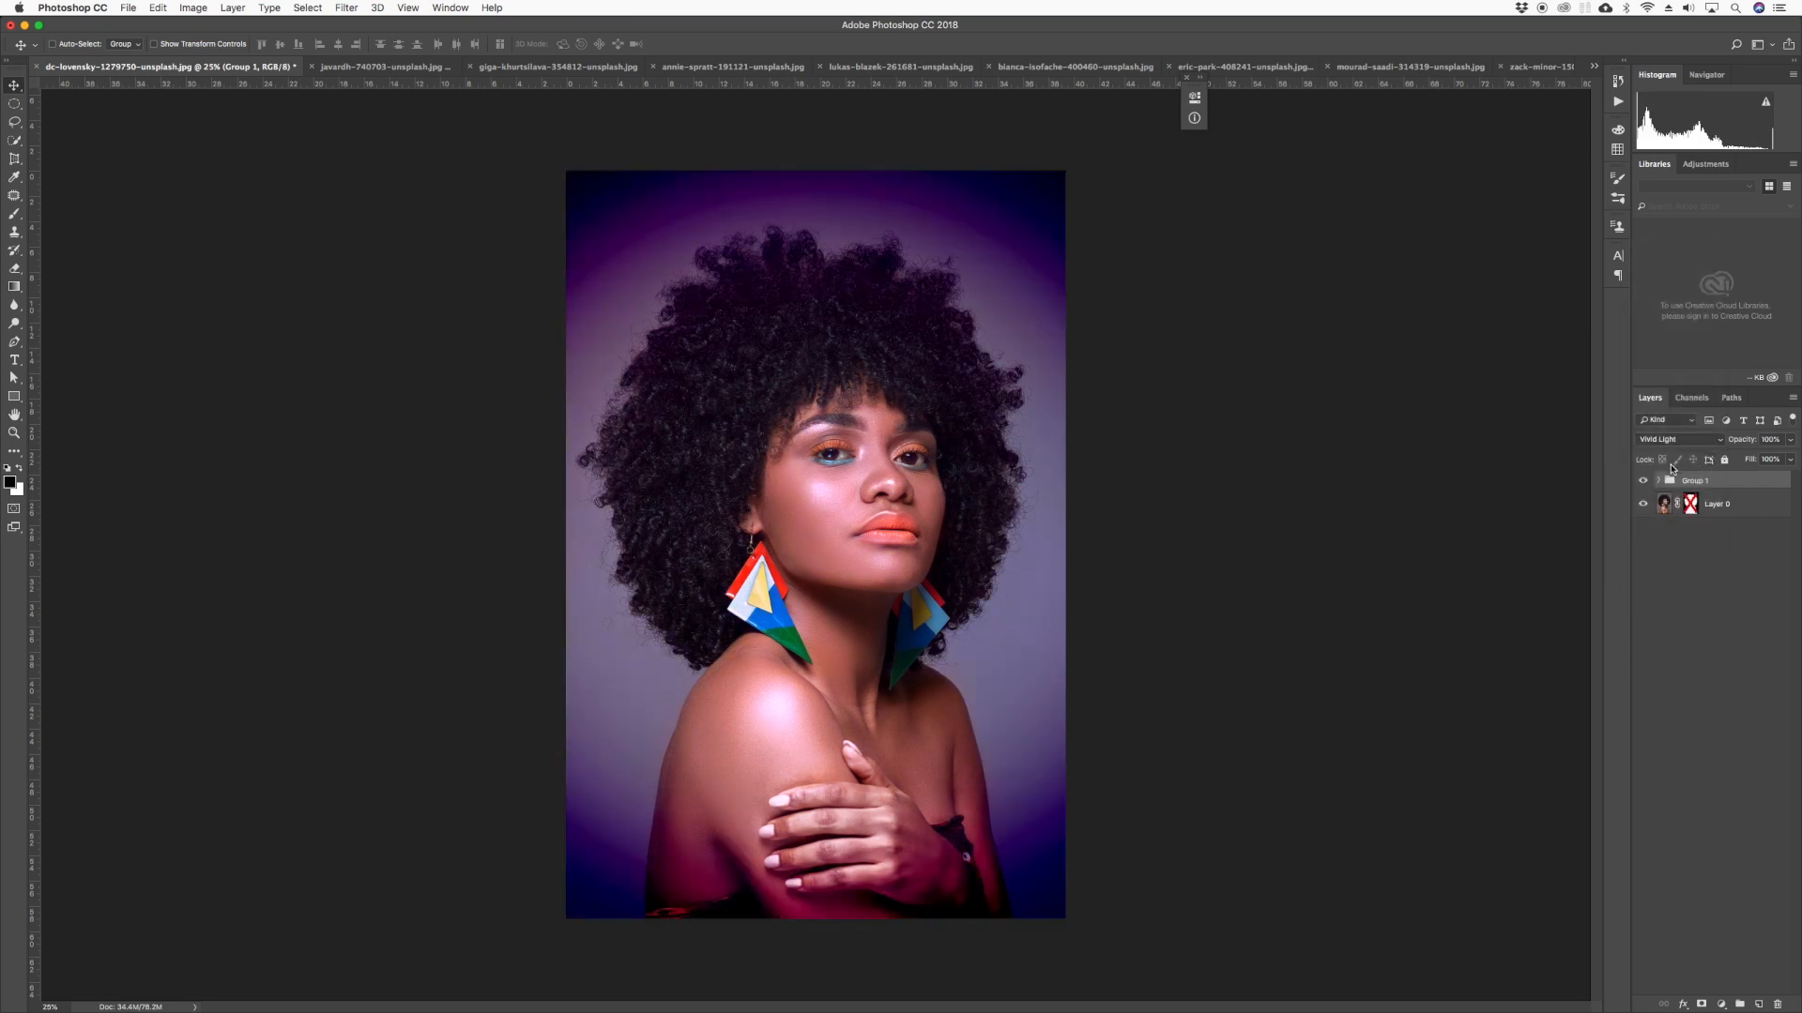
{"action": "left_click", "coordinate": [1675, 447]}
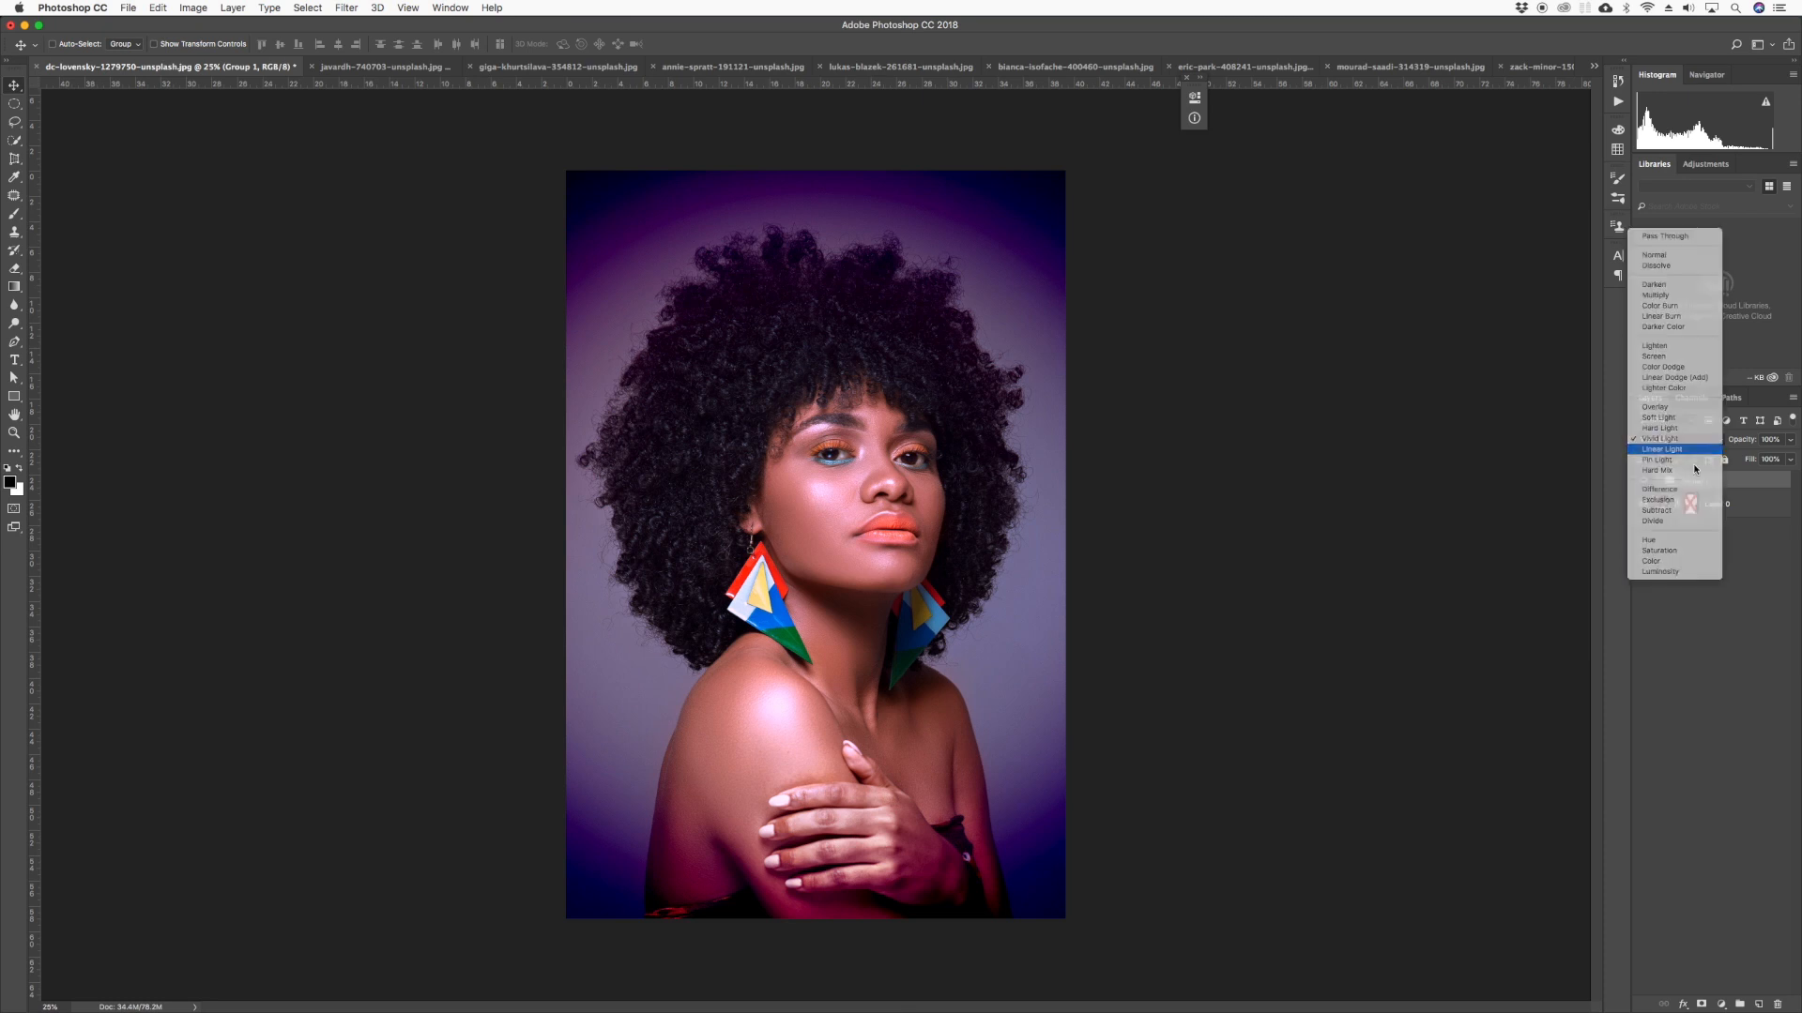
{"action": "left_click", "coordinate": [1694, 463]}
{"action": "left_click", "coordinate": [1674, 448]}
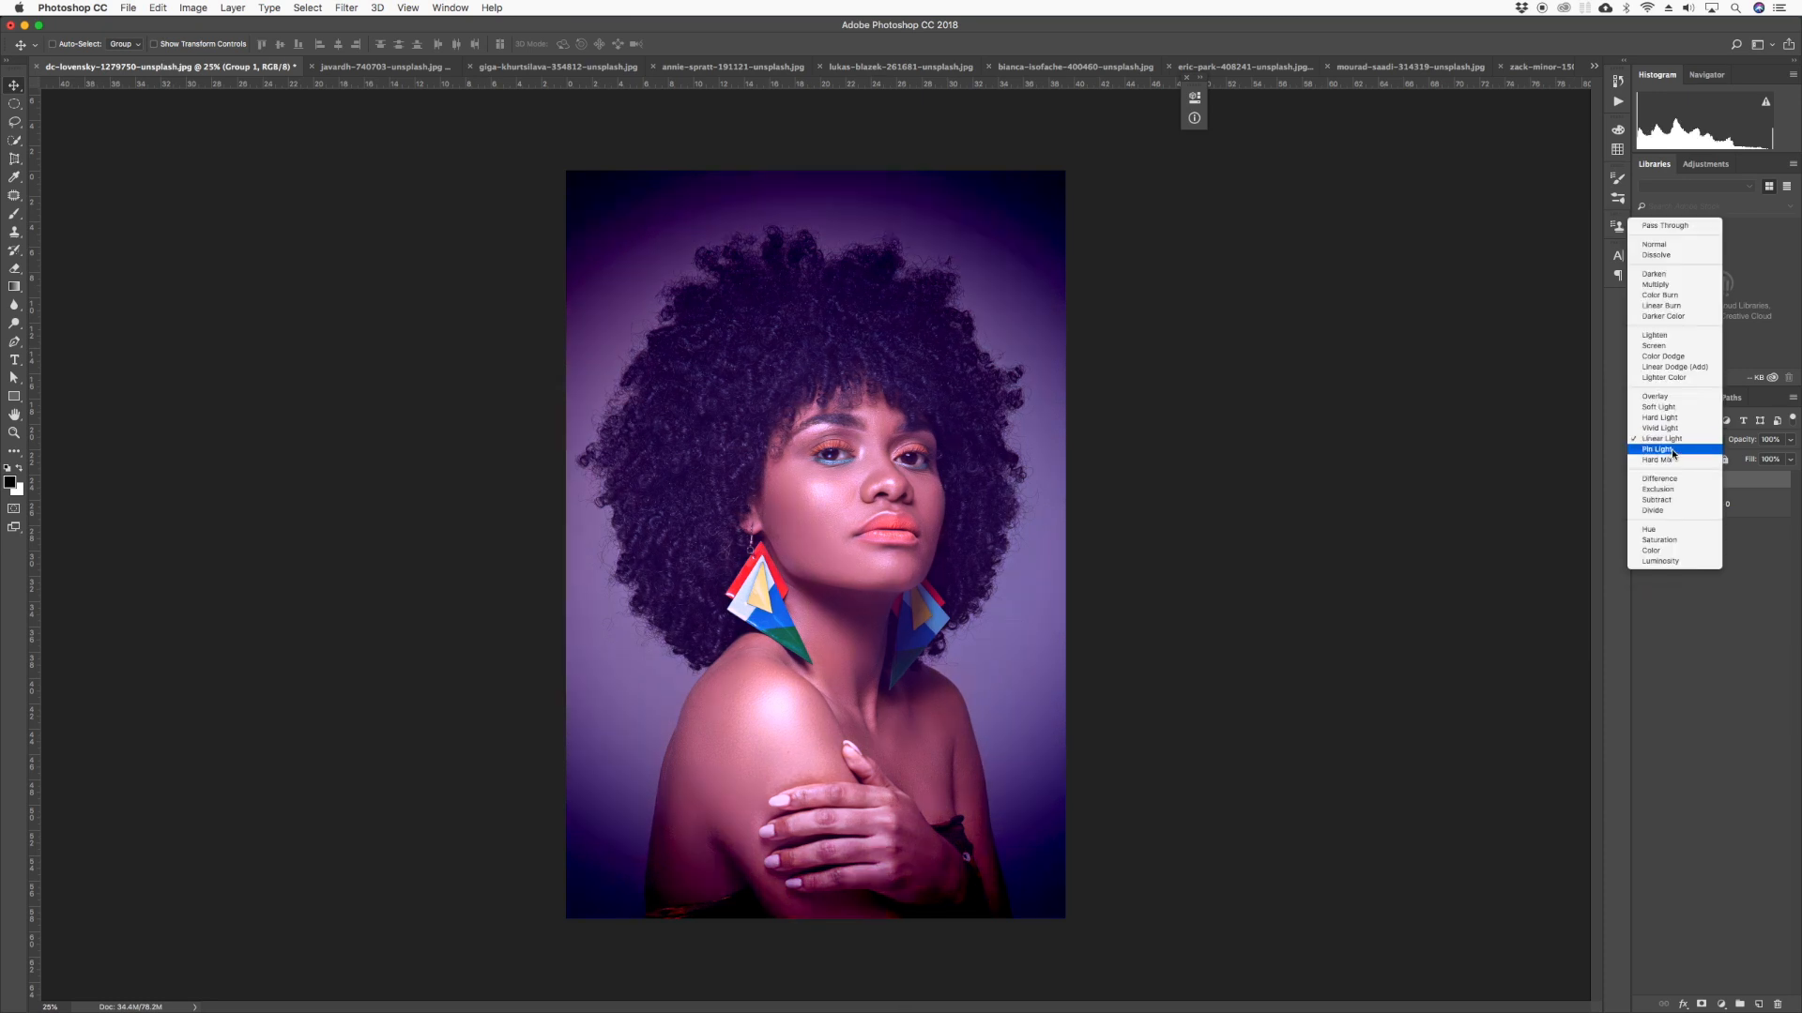
{"action": "left_click", "coordinate": [1679, 450]}
{"action": "left_click", "coordinate": [1666, 438]}
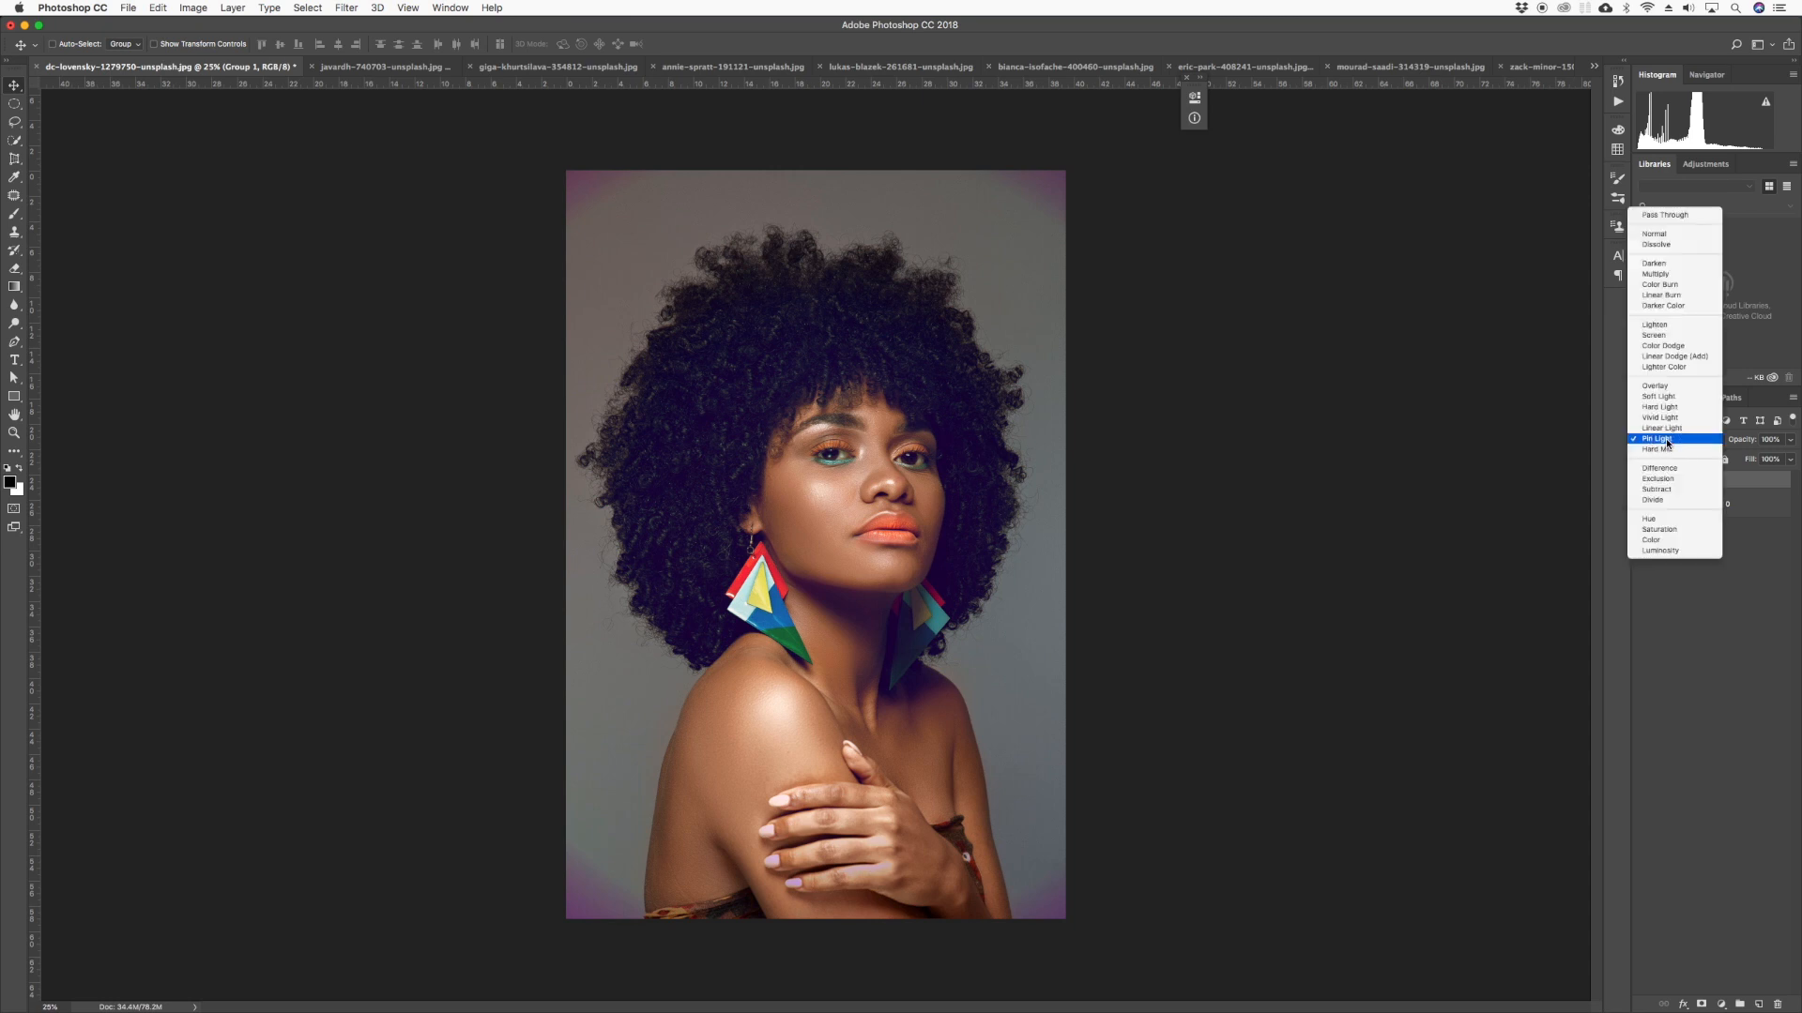
{"action": "left_click", "coordinate": [1663, 215]}
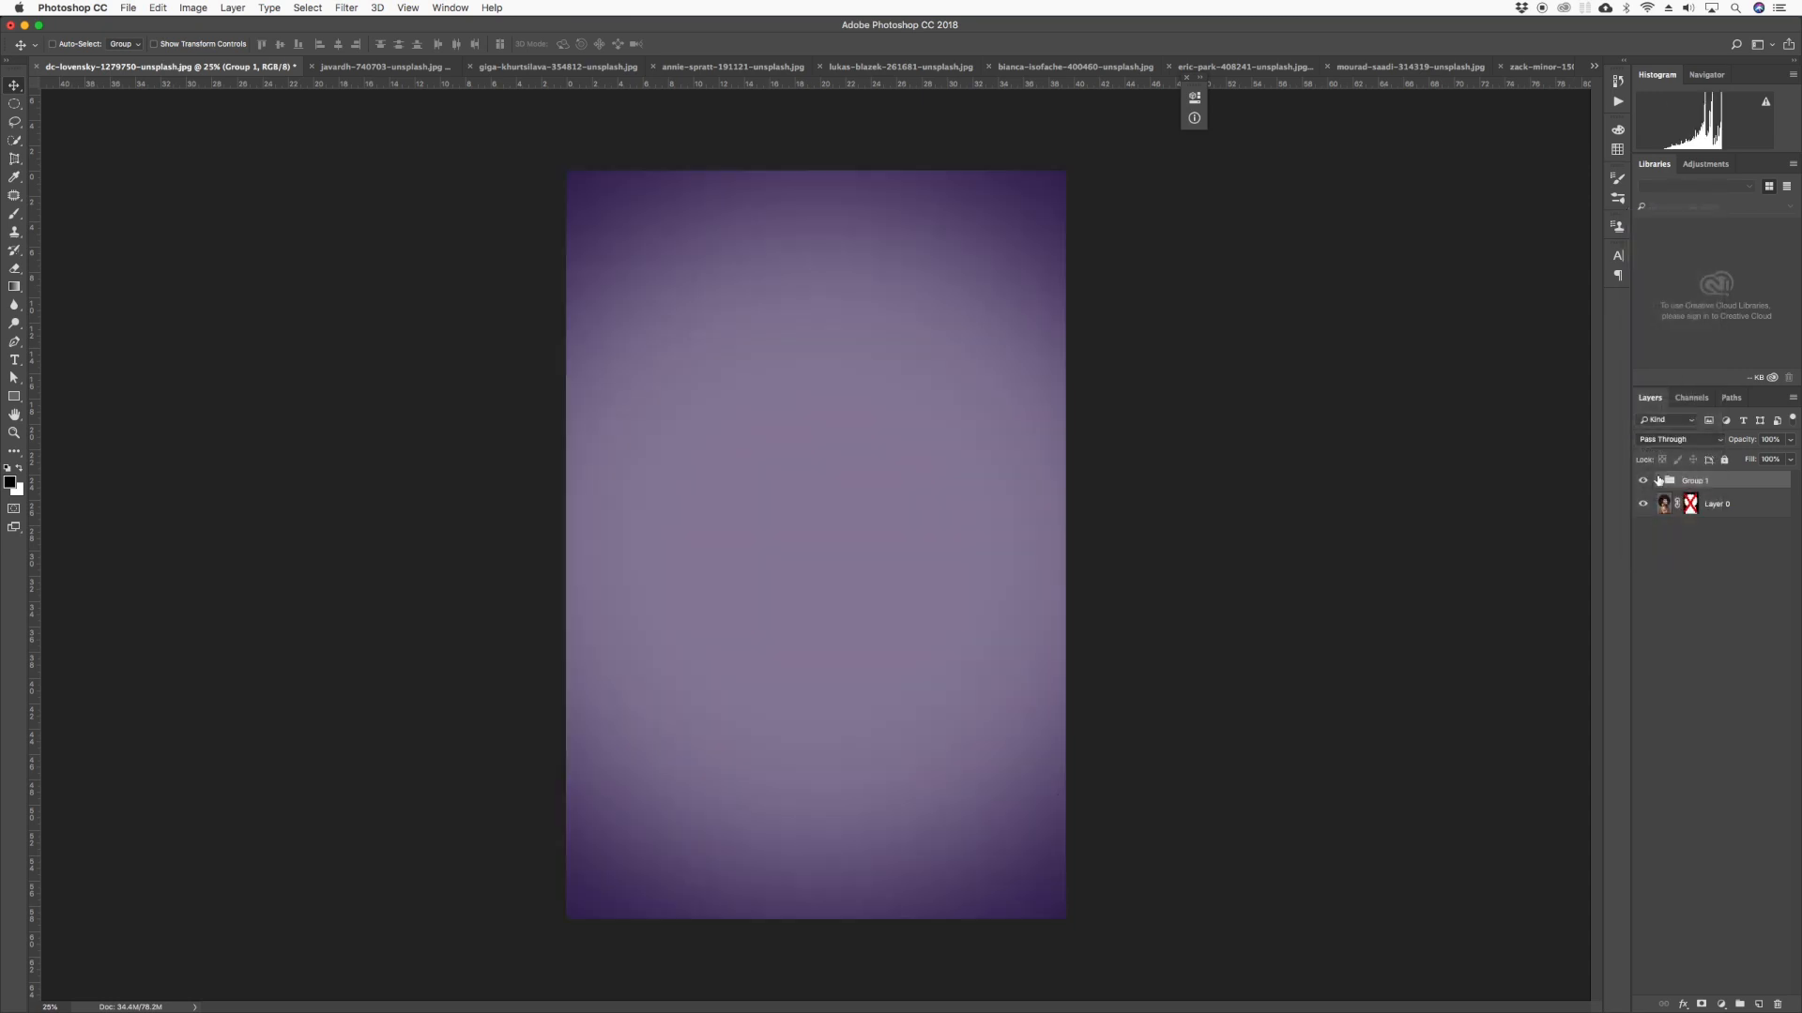
Hide the purple Color Fill layer inside the group and collapse the group
{"action": "left_click", "coordinate": [1658, 481]}
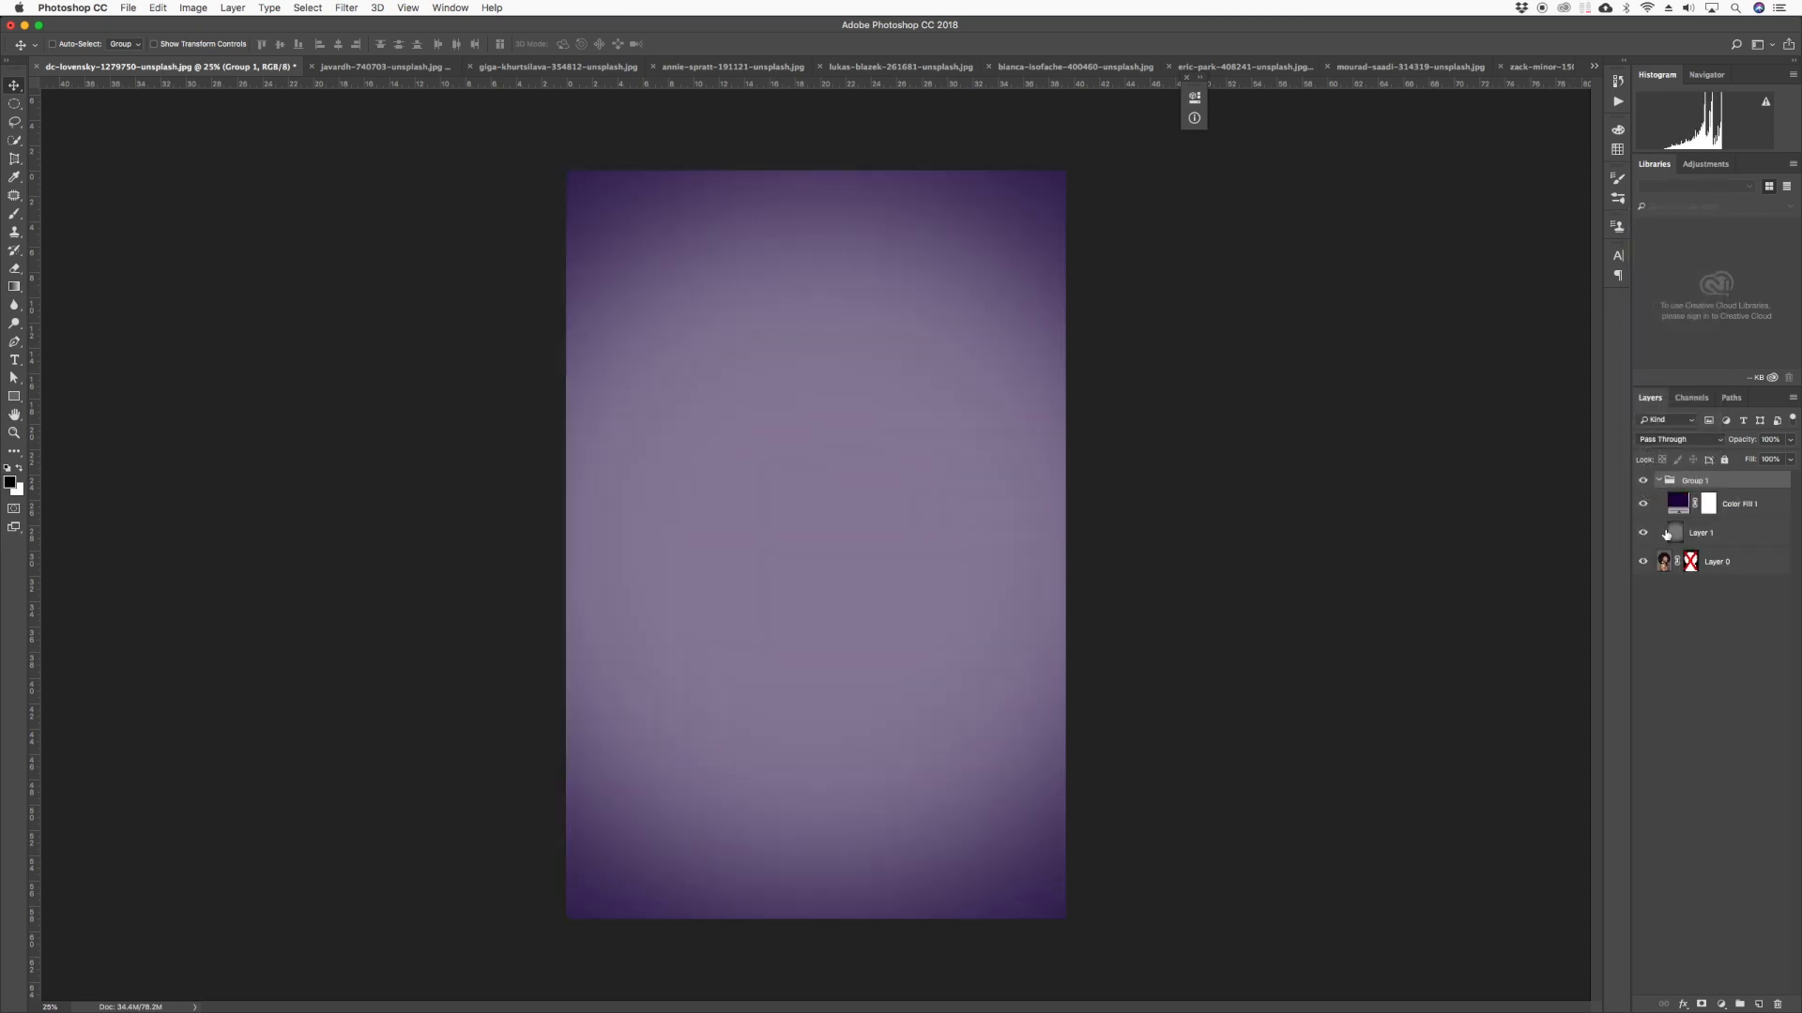
{"action": "left_click", "coordinate": [1642, 505]}
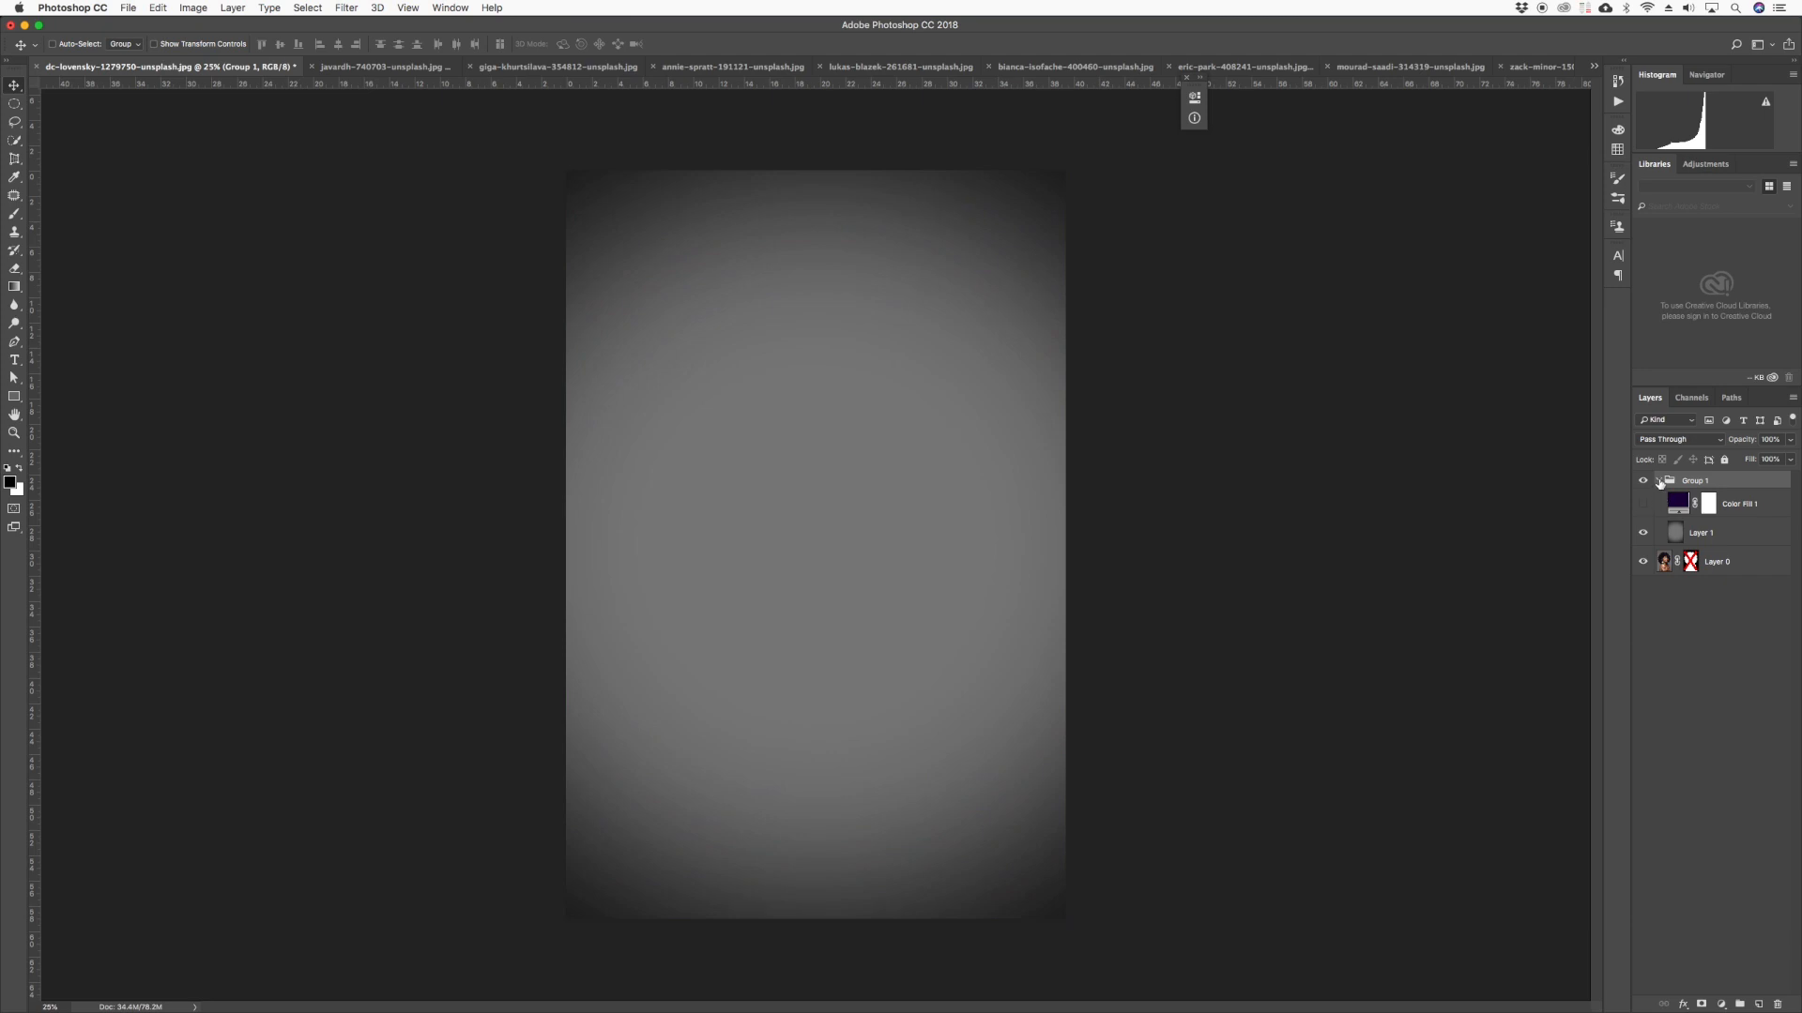
{"action": "left_click", "coordinate": [1659, 482]}
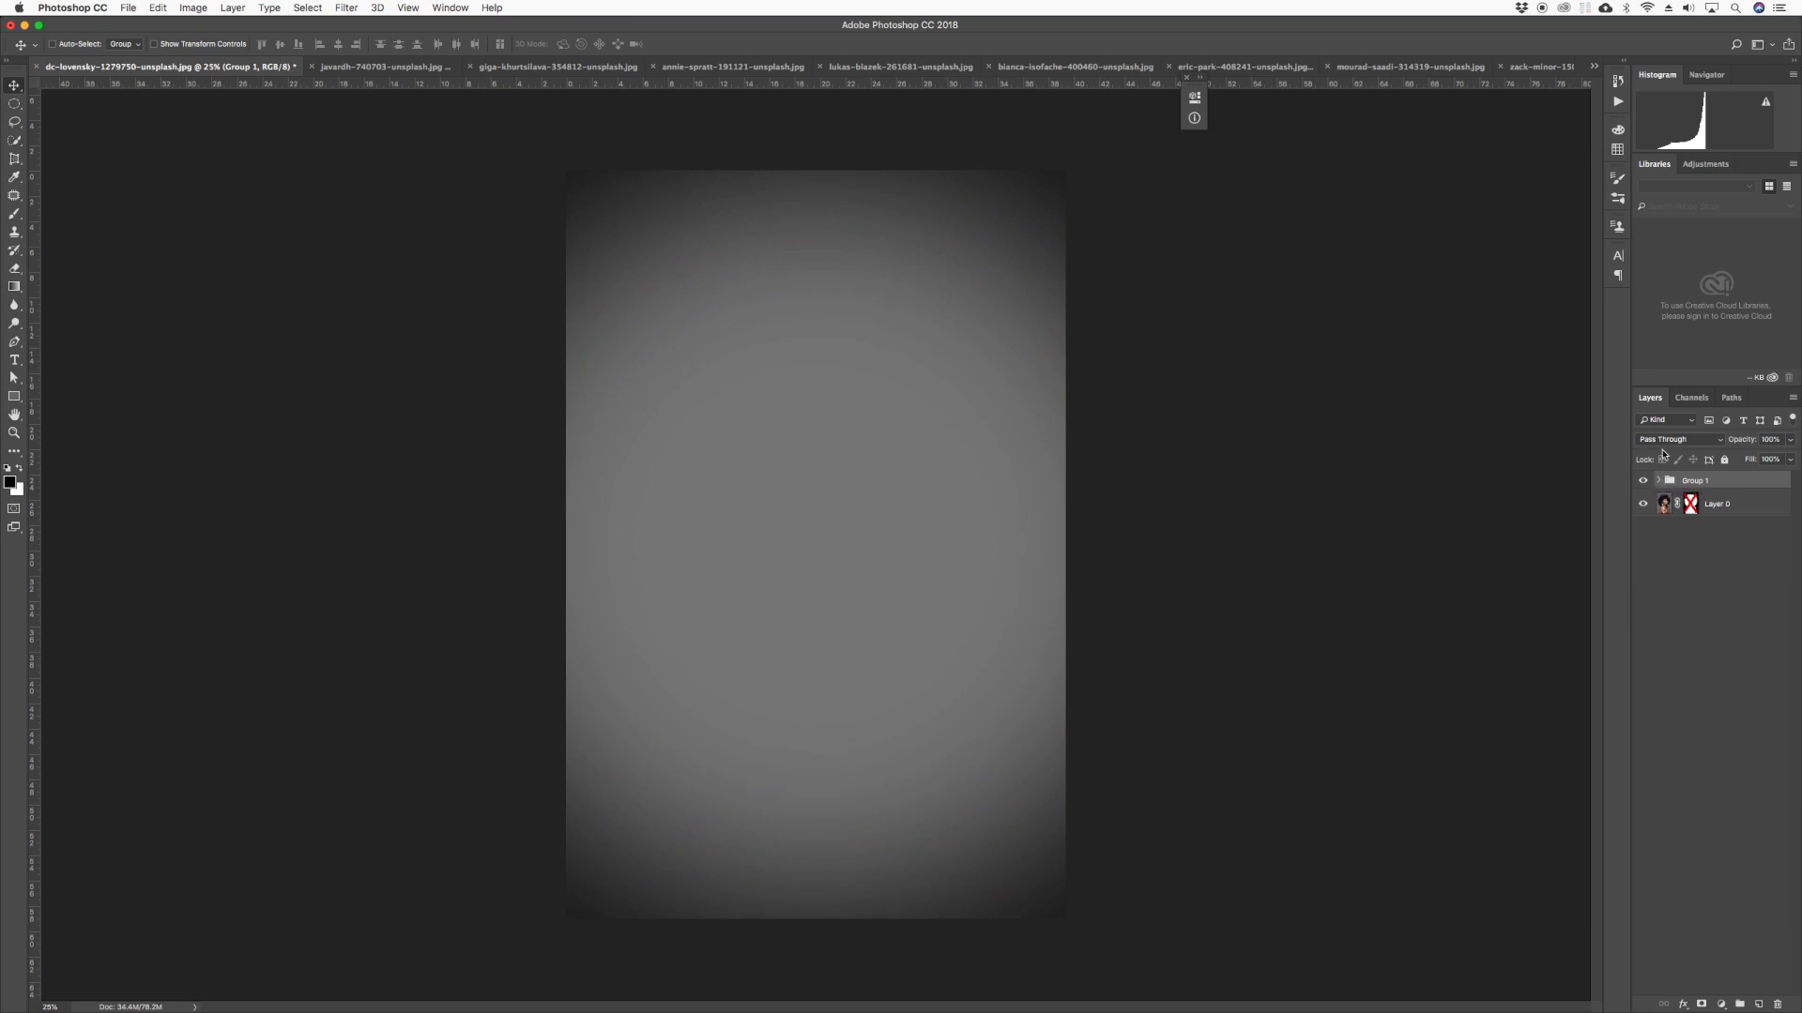
Try the Multiply blend mode on the vignette group and settle on Overlay
{"action": "left_click", "coordinate": [1666, 440]}
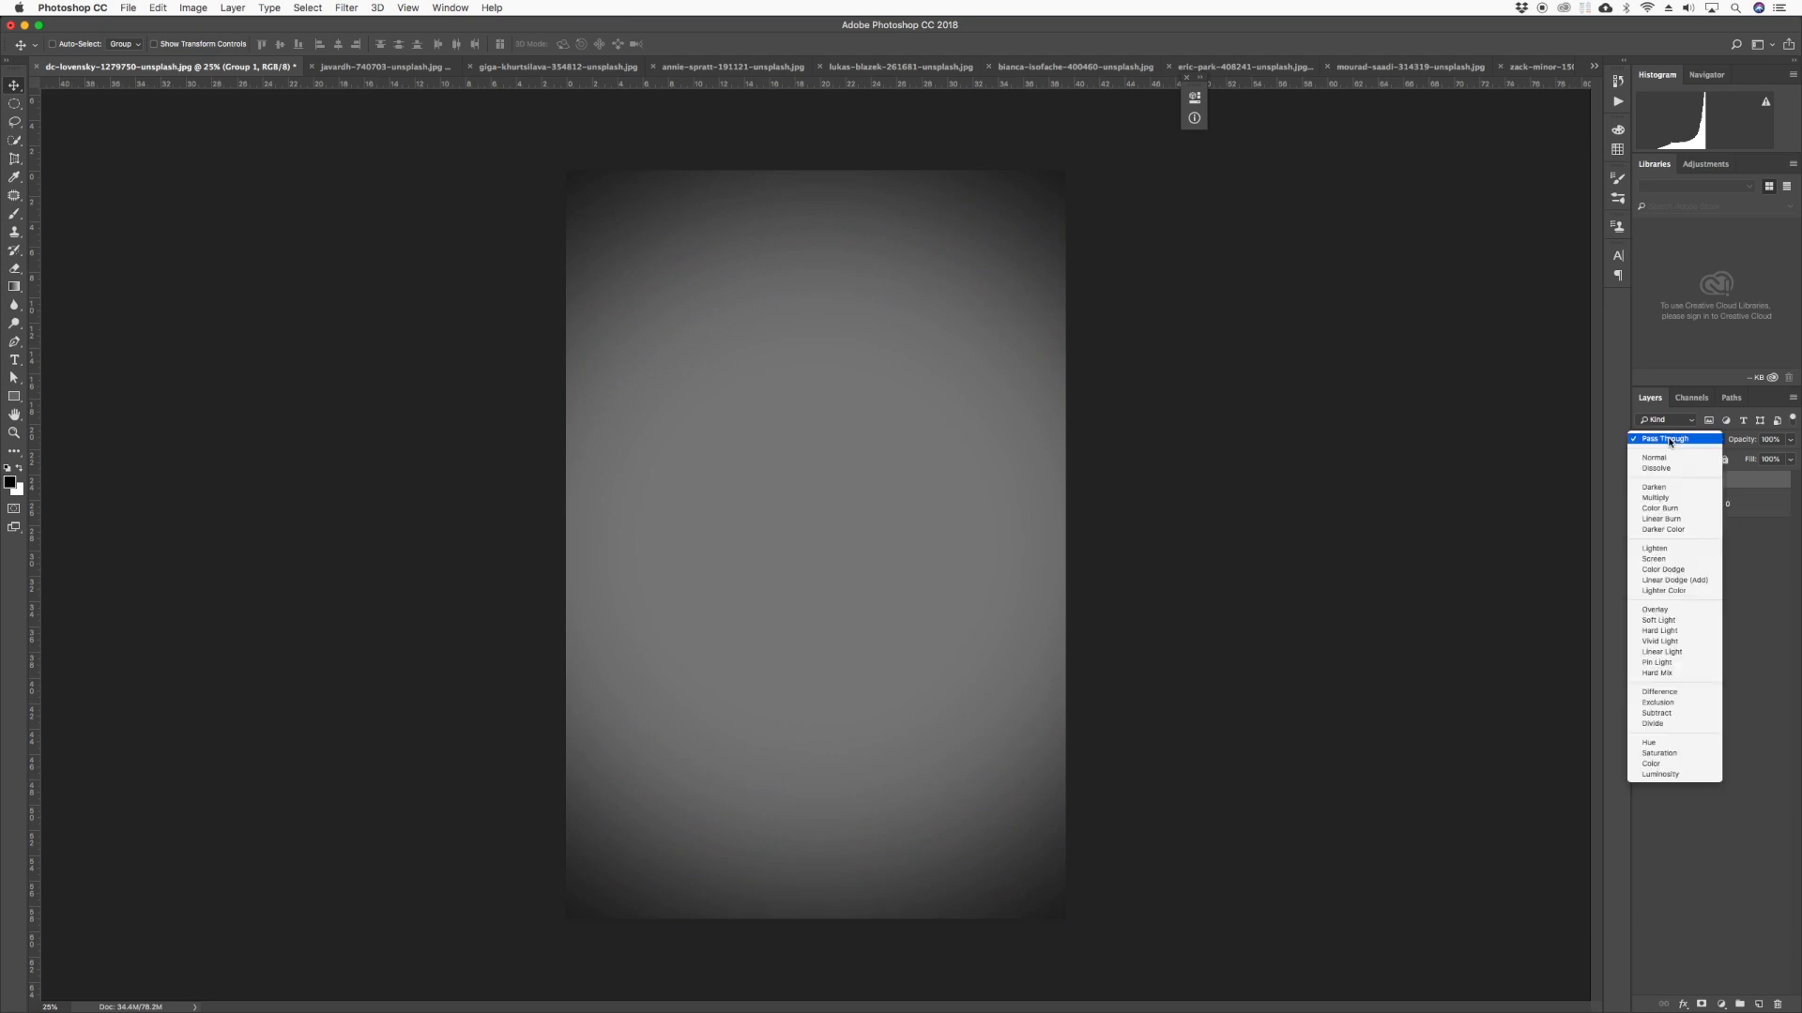
{"action": "left_click", "coordinate": [1657, 499]}
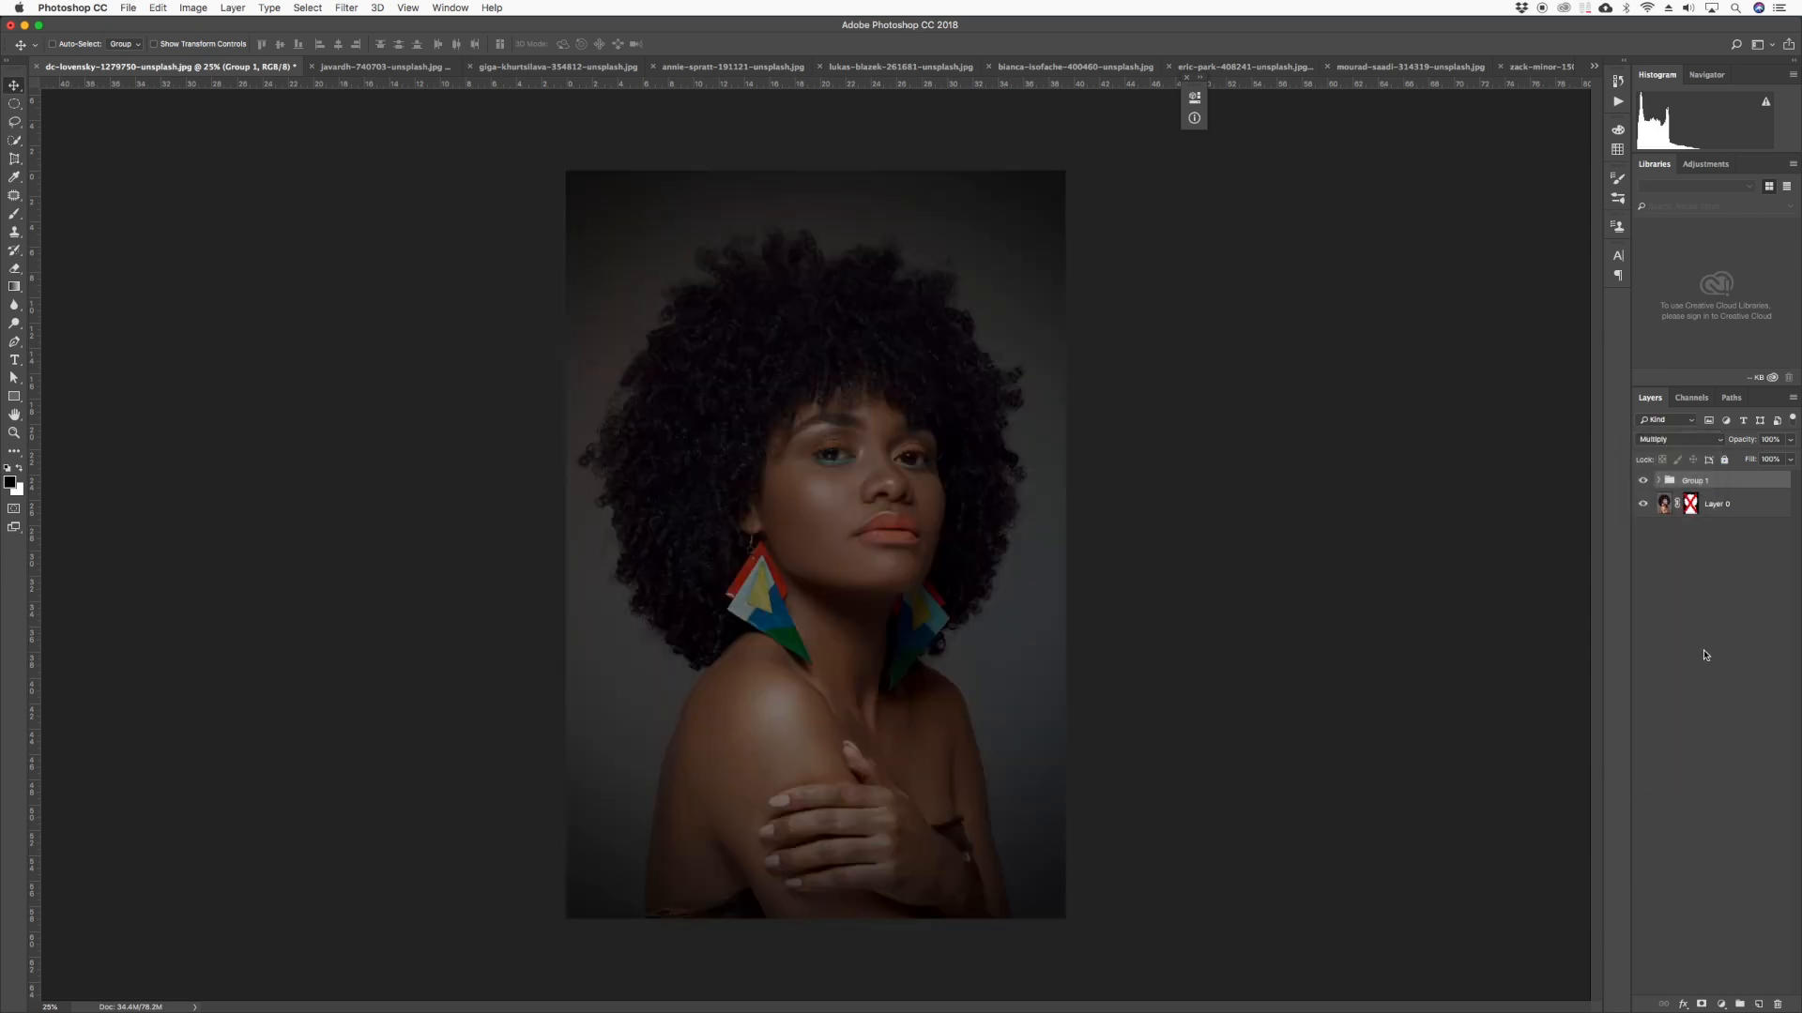
{"action": "left_click", "coordinate": [1666, 439]}
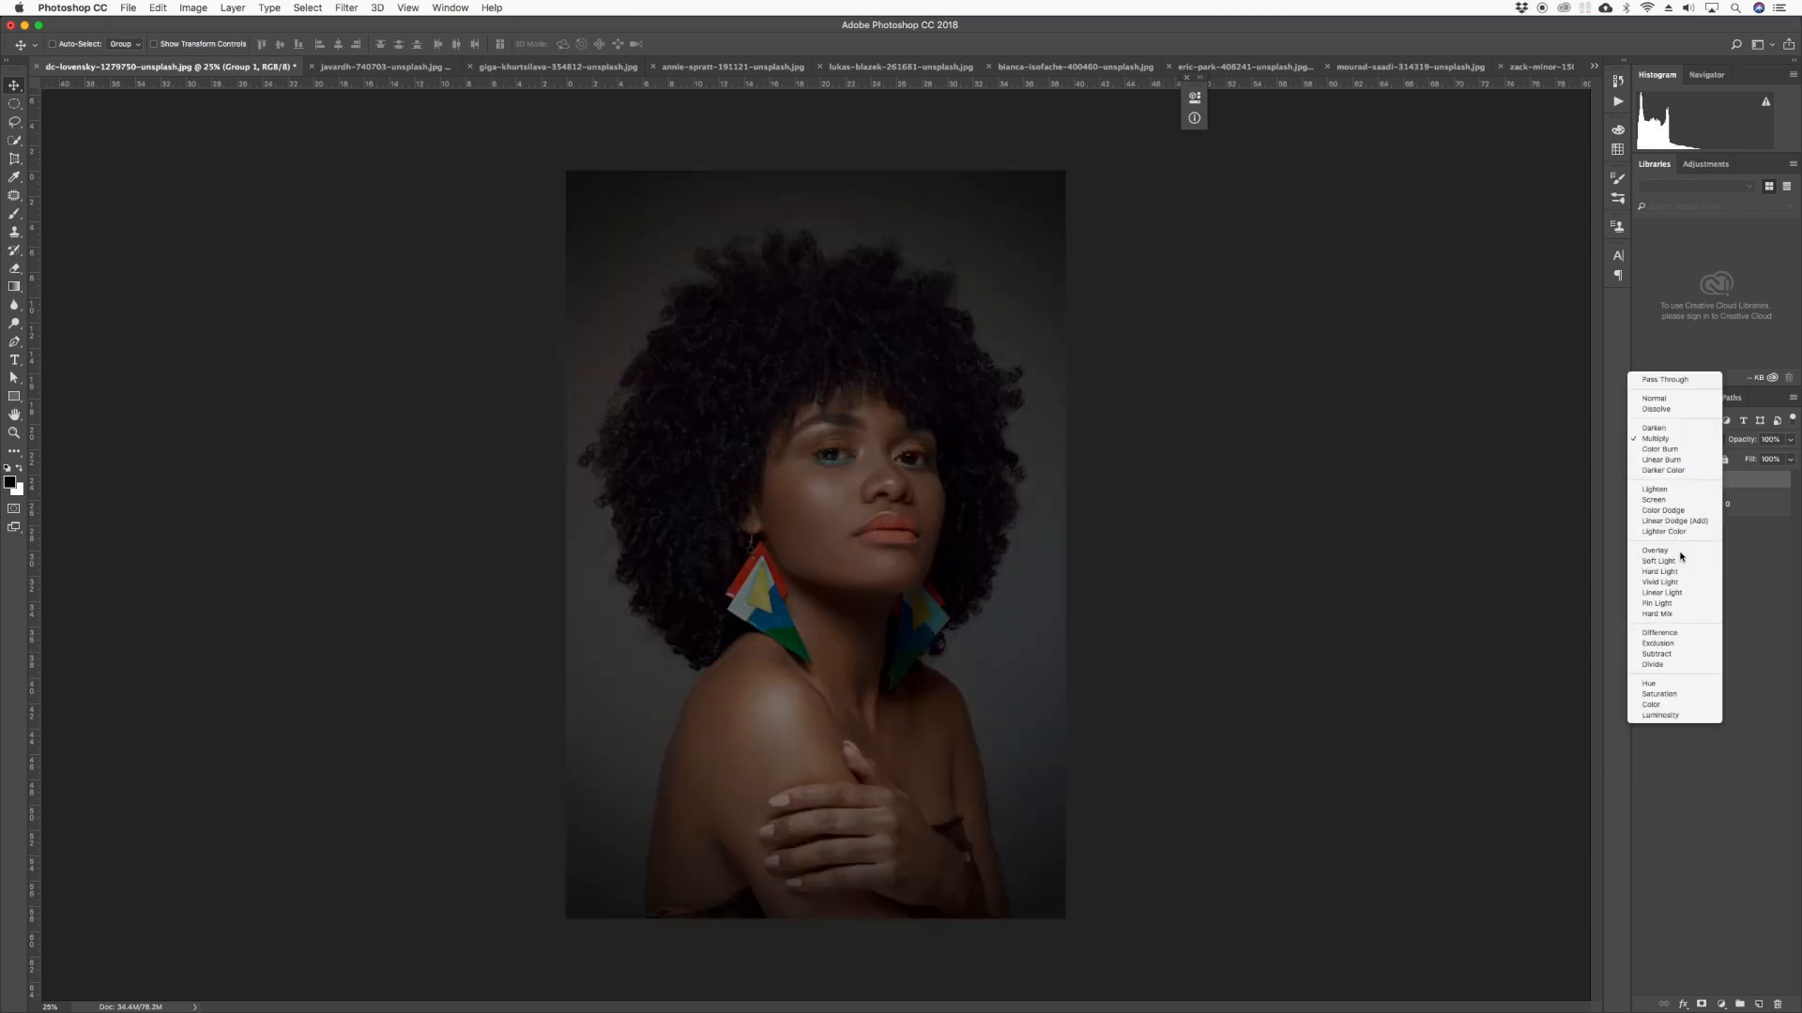
{"action": "left_click", "coordinate": [1680, 555]}
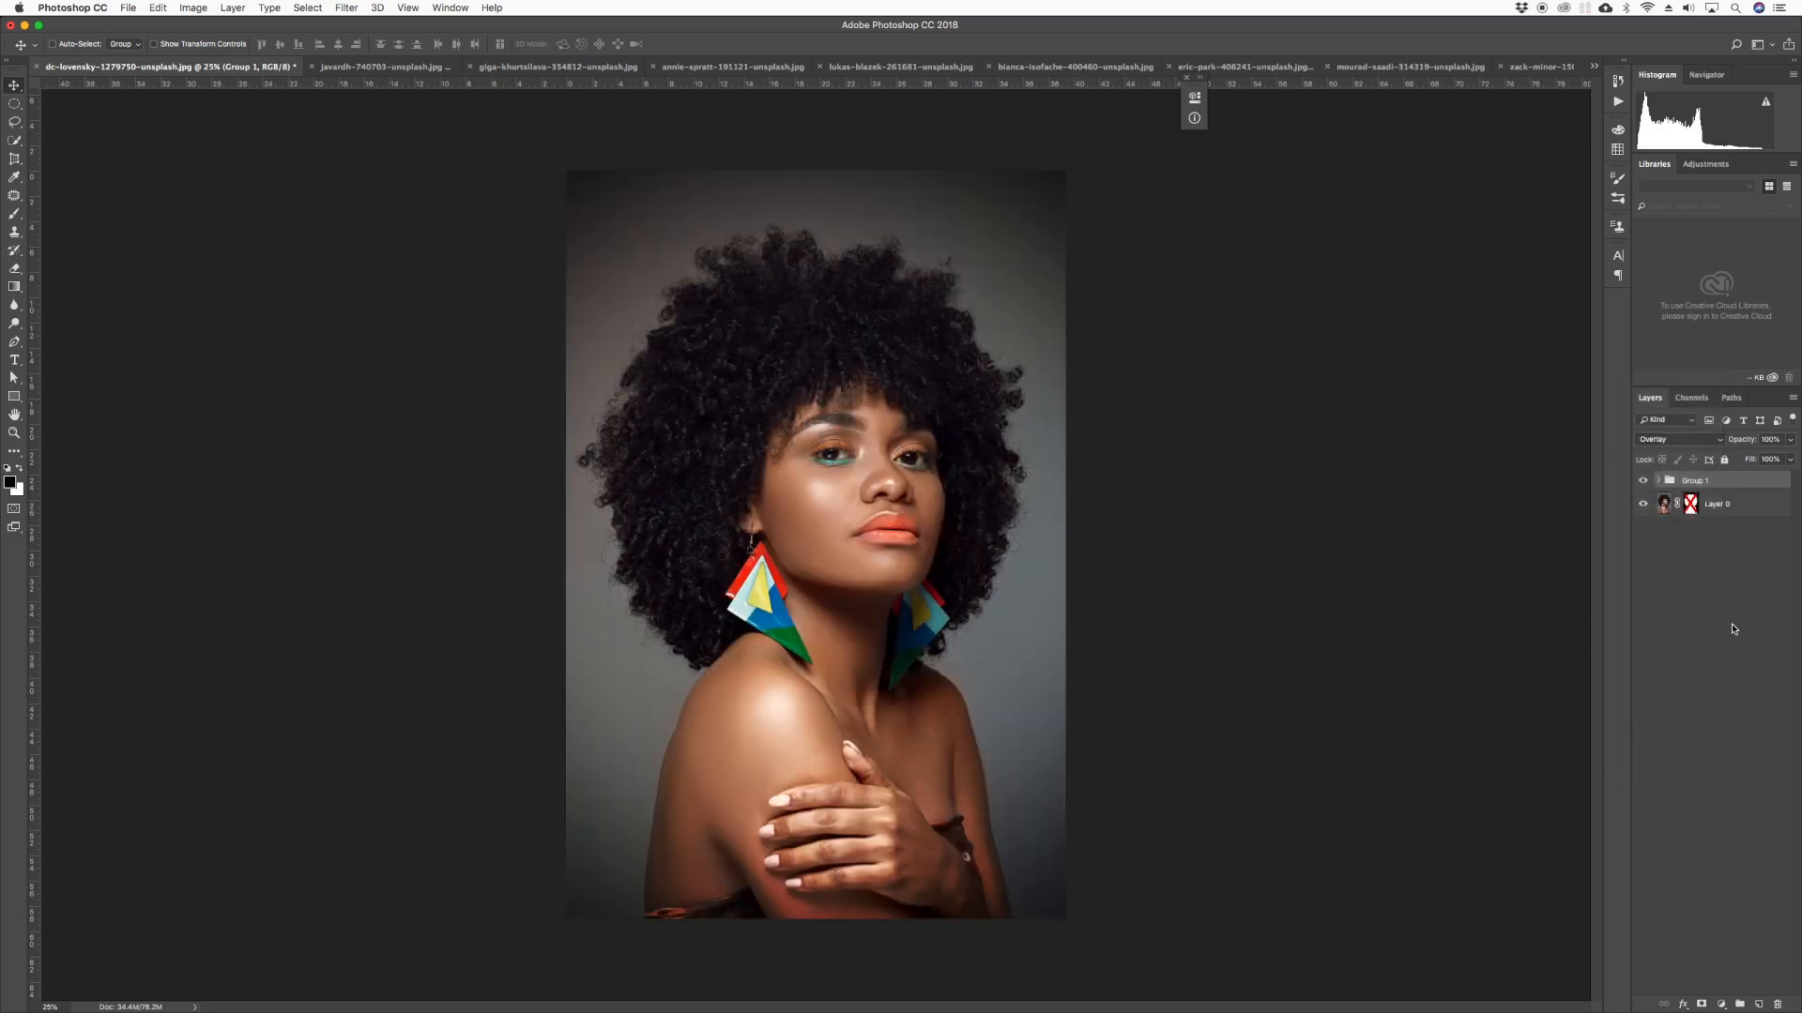
Compare the portrait with and without the vignette group by repeatedly toggling the group's visibility
{"action": "left_click", "coordinate": [1643, 483]}
{"action": "left_click", "coordinate": [1643, 482]}
{"action": "left_click", "coordinate": [1643, 482]}
{"action": "left_click", "coordinate": [1643, 482]}
{"action": "left_click", "coordinate": [1643, 482]}
{"action": "left_click", "coordinate": [1643, 483]}
{"action": "left_click", "coordinate": [1644, 482]}
{"action": "left_click", "coordinate": [1643, 482]}
{"action": "left_click", "coordinate": [1643, 482]}
{"action": "left_click", "coordinate": [1642, 483]}
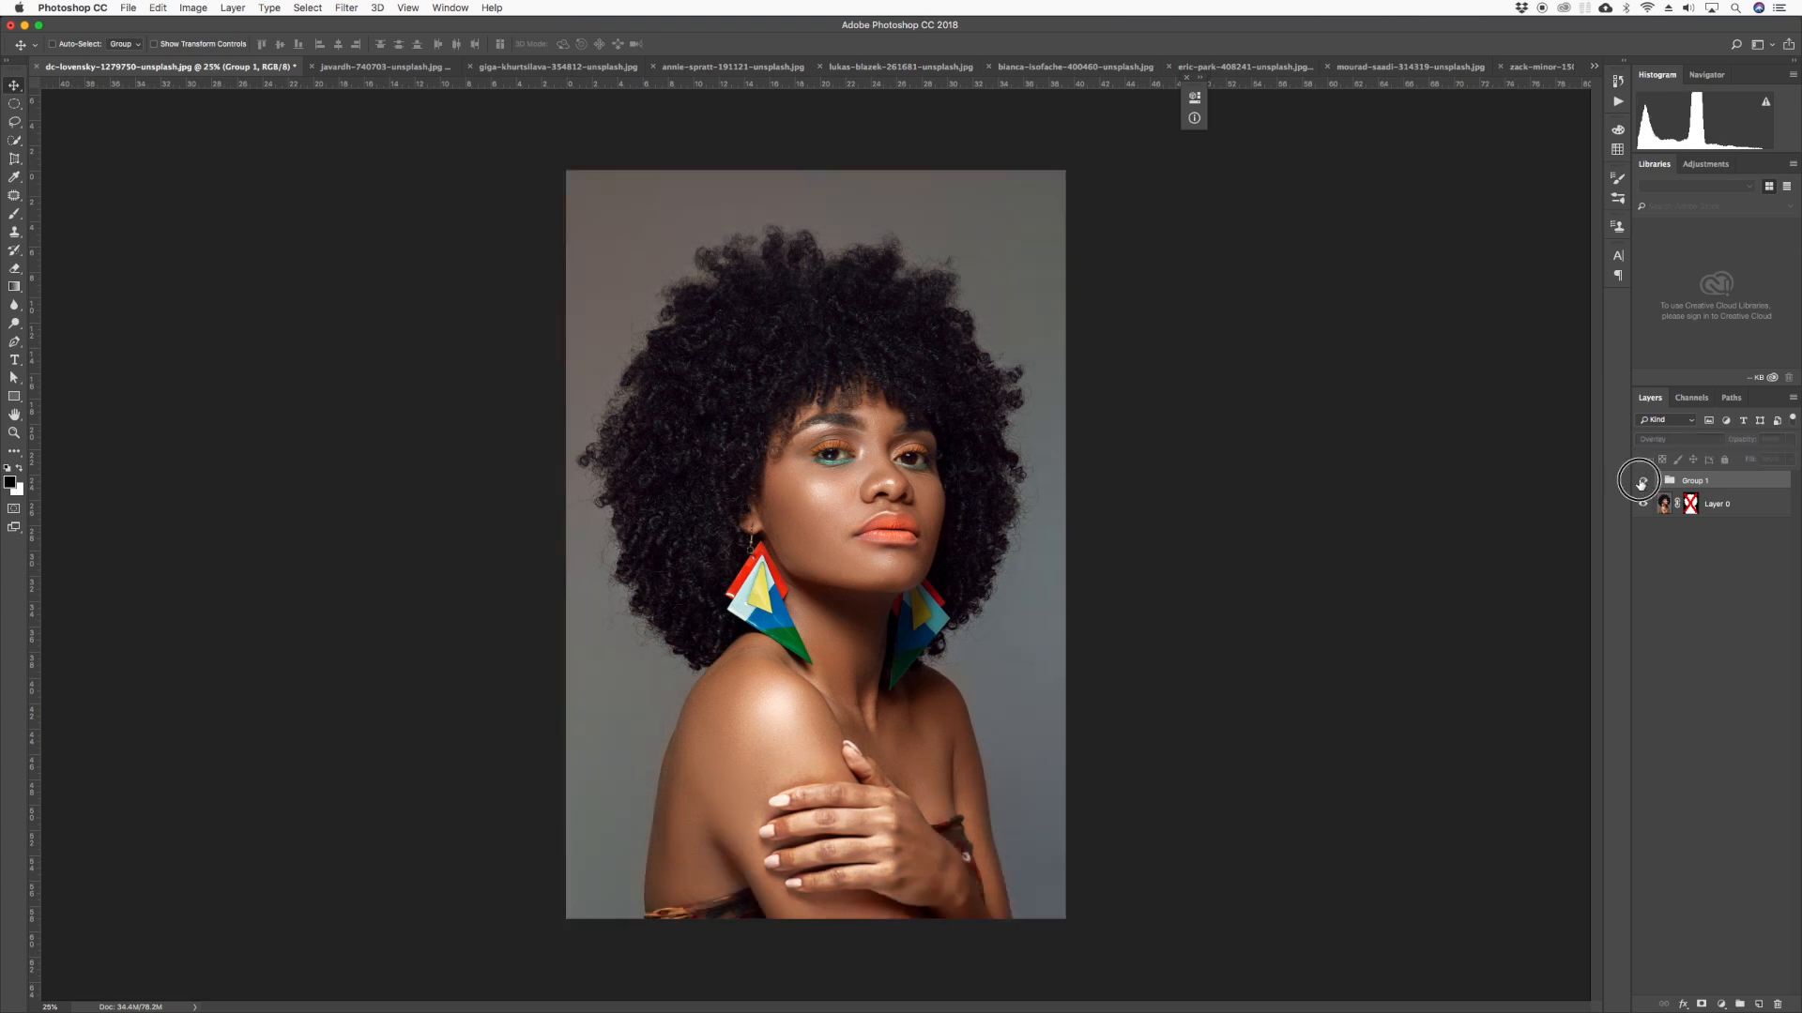
{"action": "left_click", "coordinate": [1642, 482]}
Switch to the beach photo with the footprints and examine it at 16.7% and 25% zoom
{"action": "left_click", "coordinate": [1366, 66]}
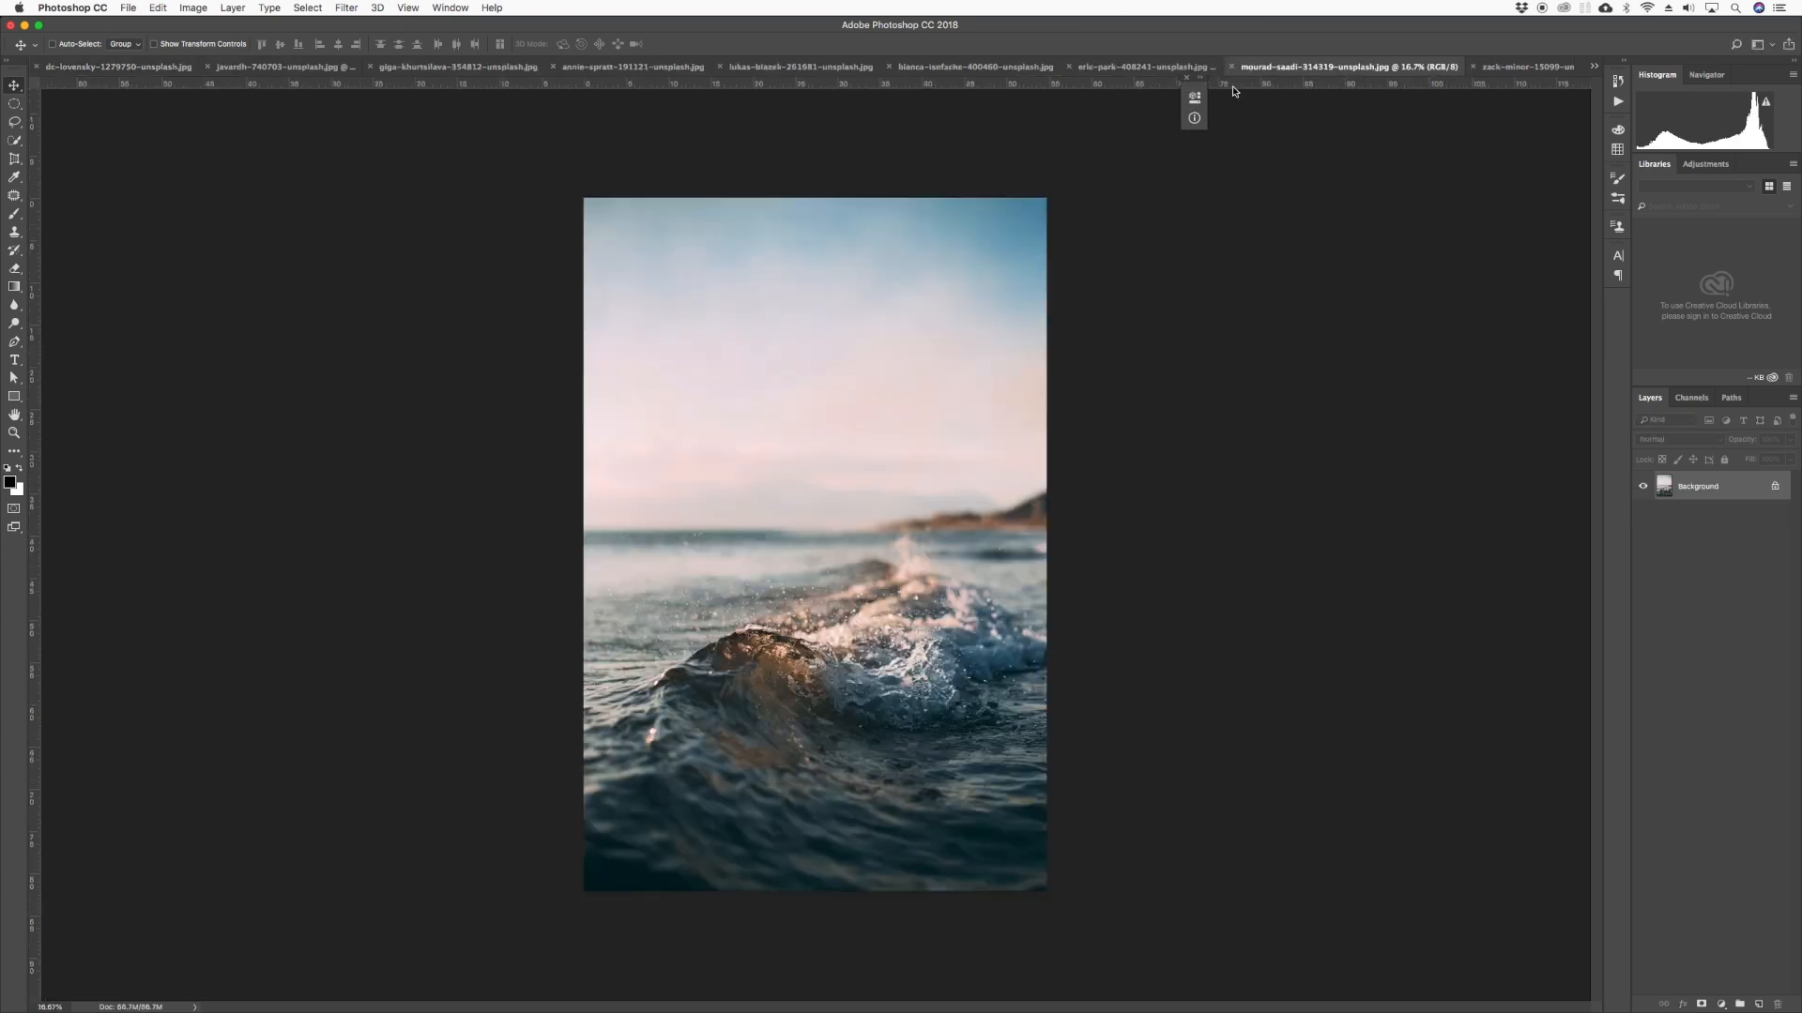
{"action": "left_click", "coordinate": [1517, 67]}
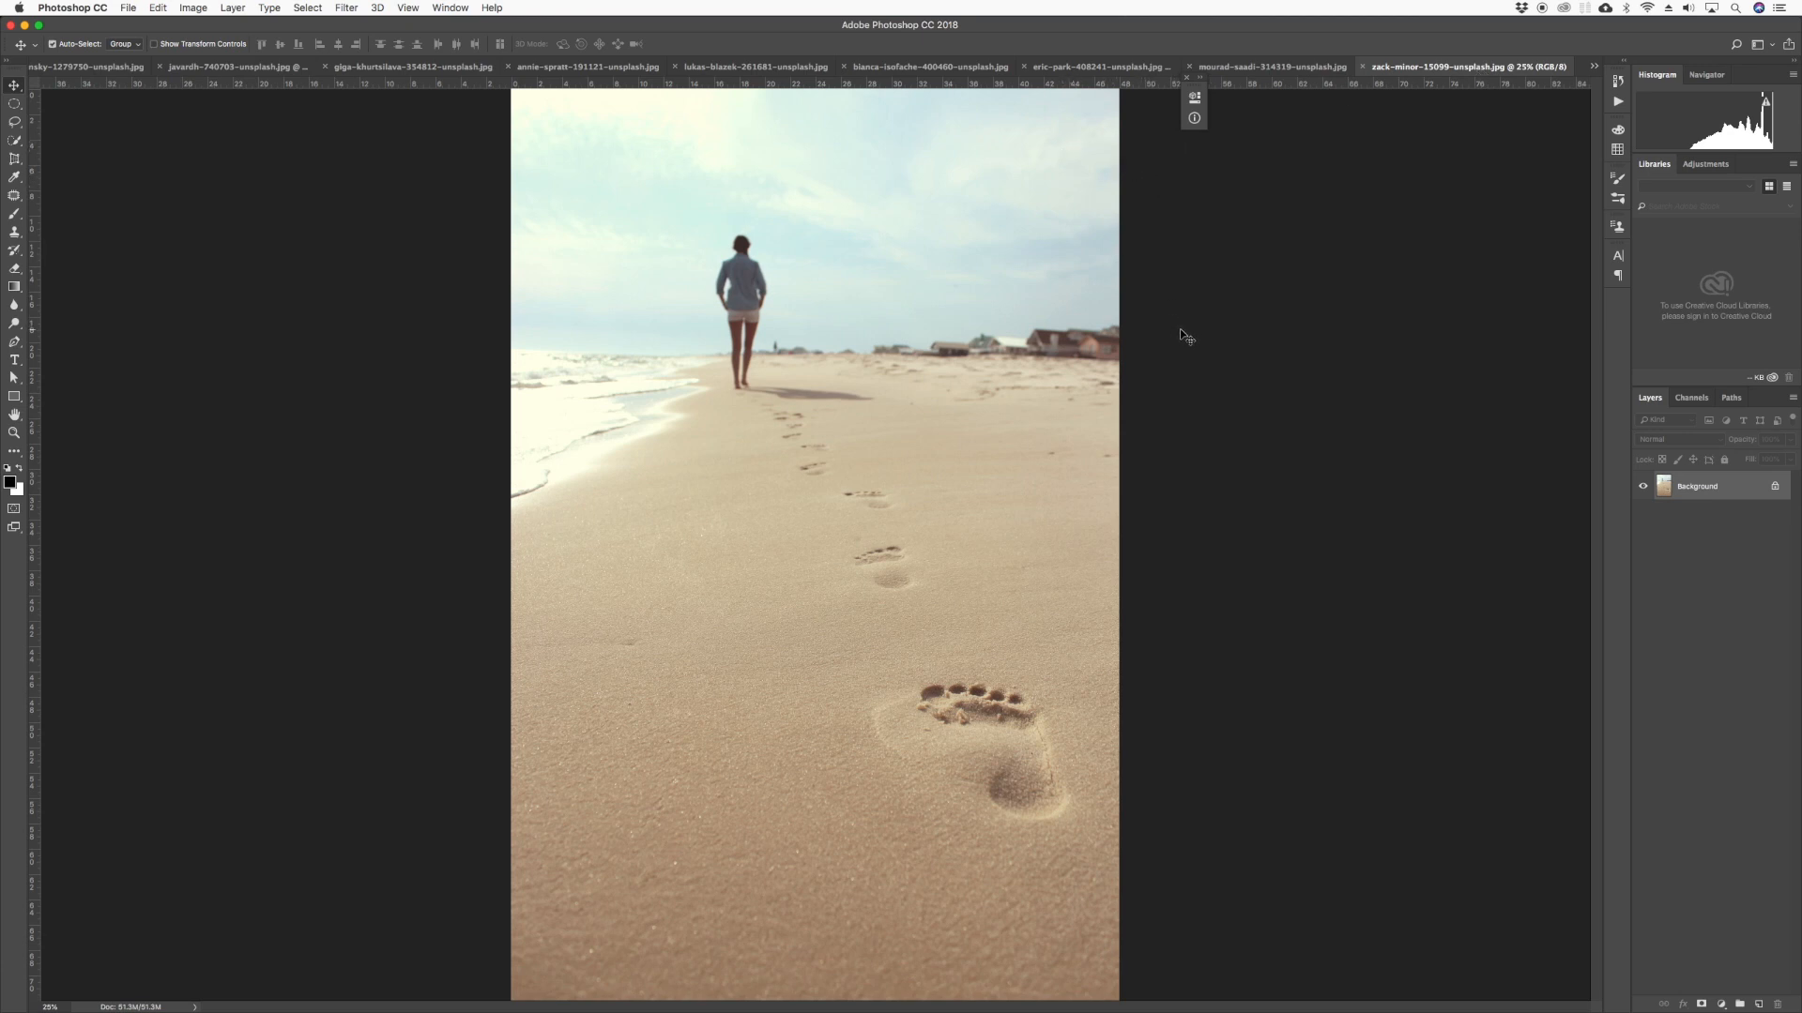
{"action": "key", "text": "super+minus"}
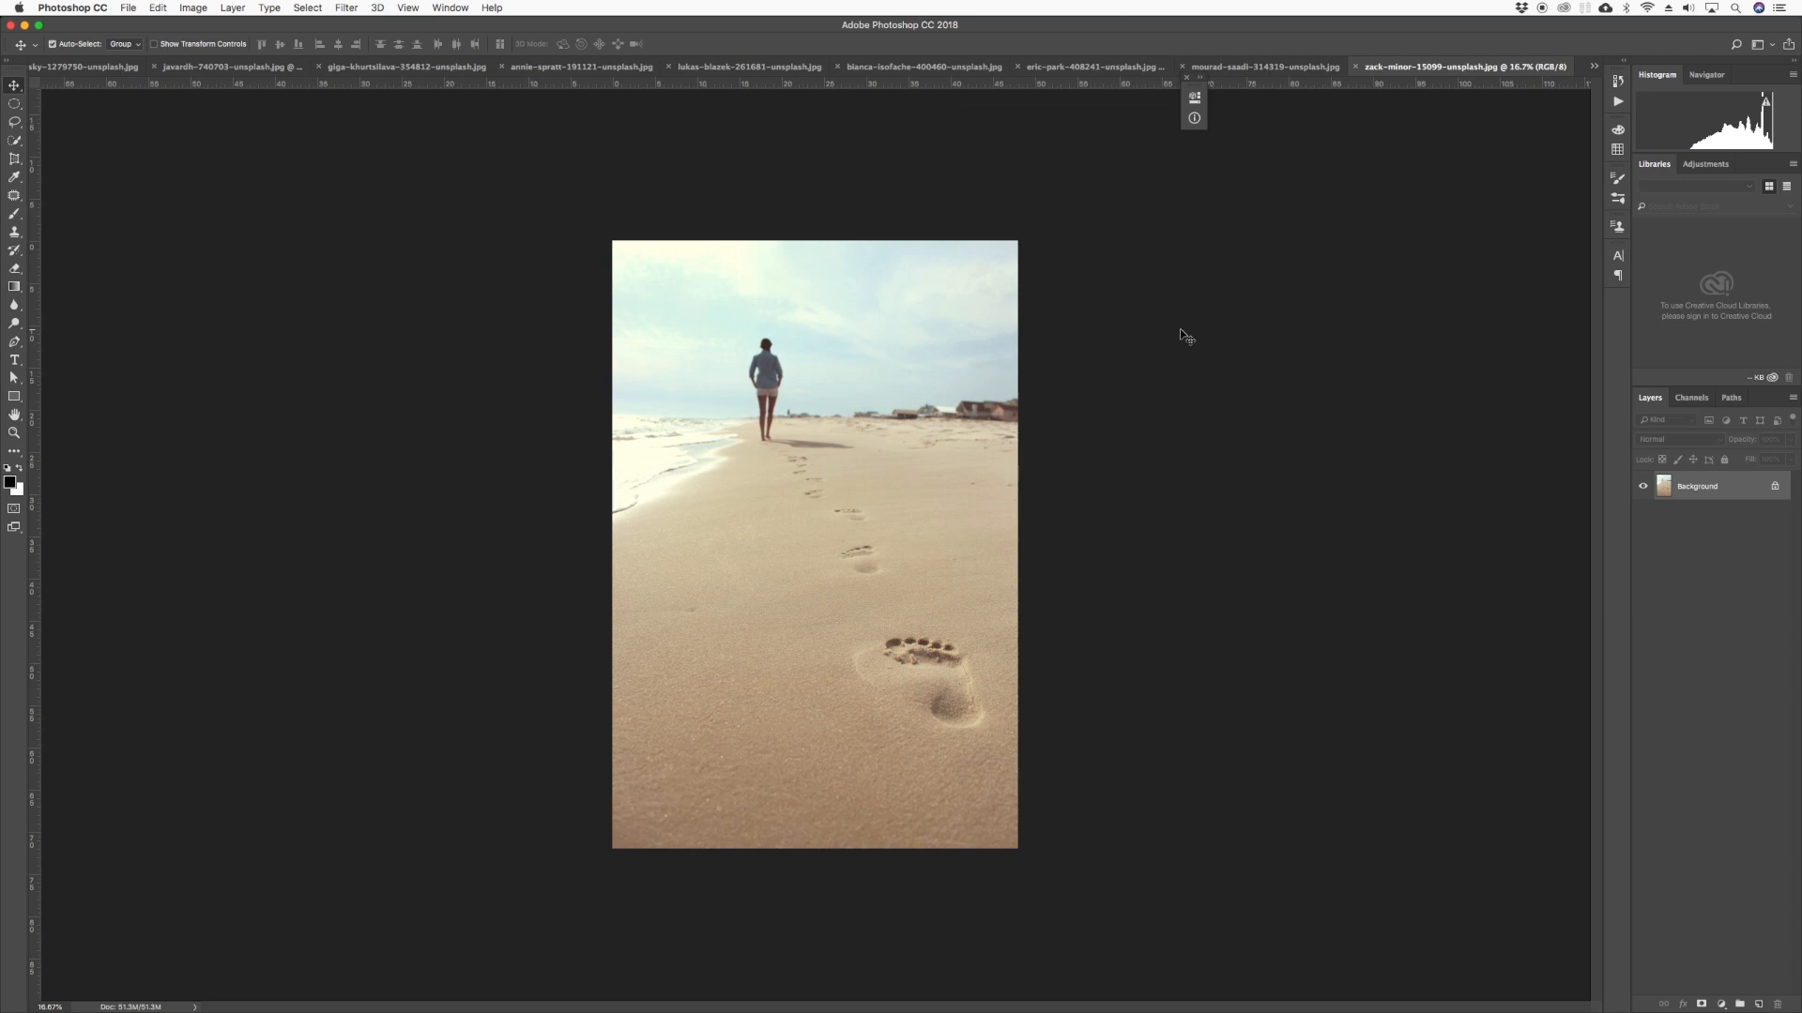
{"action": "key", "text": "super+plus"}
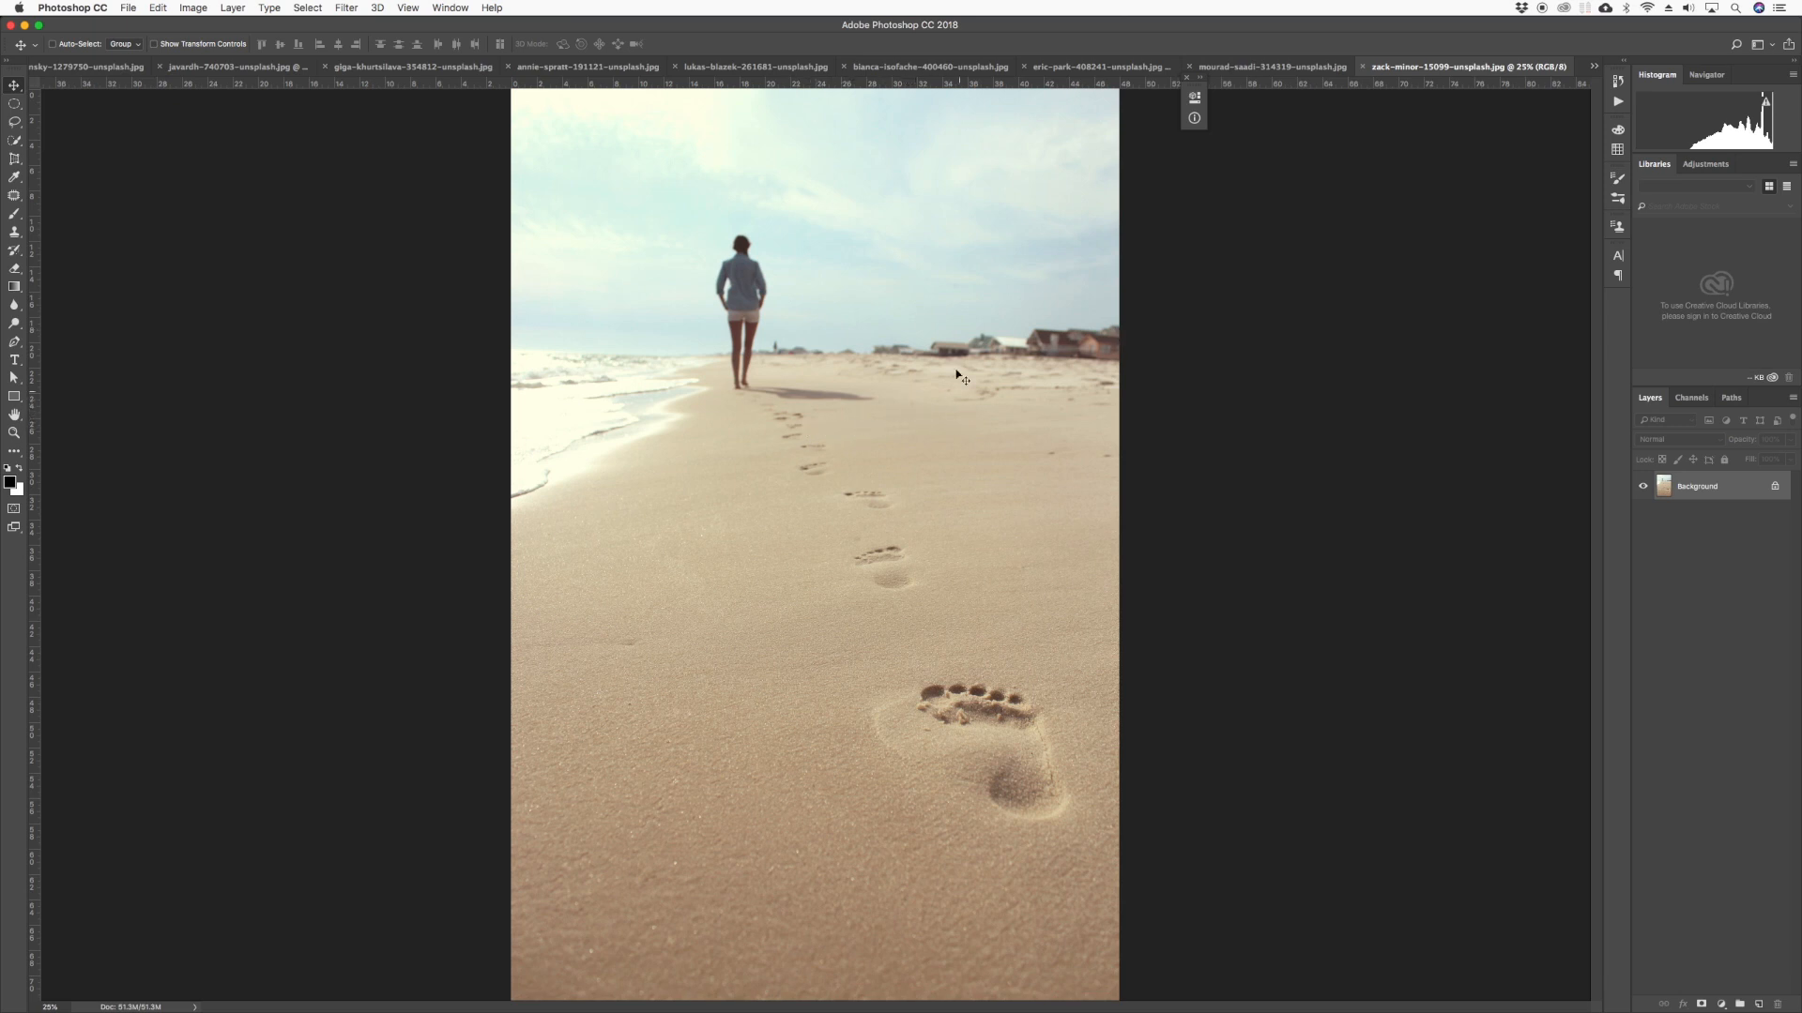
{"action": "key", "text": "super+minus"}
{"action": "key", "text": "super+minus"}
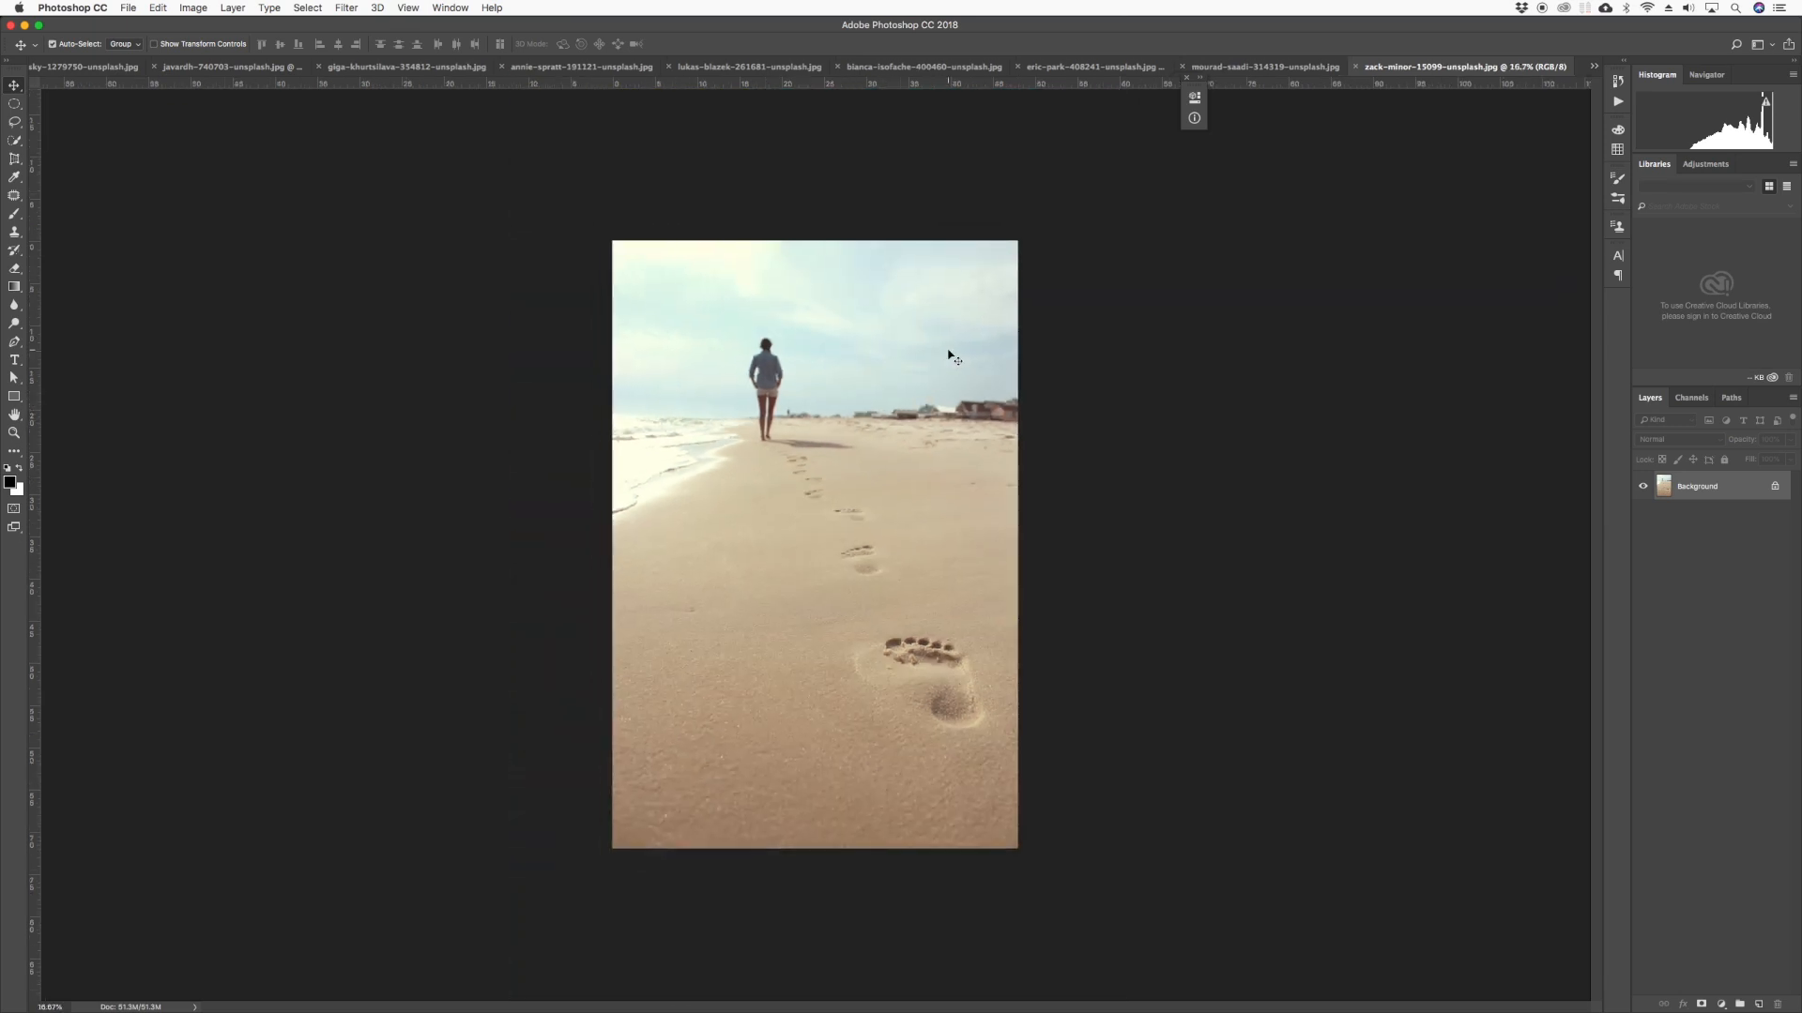
{"action": "key", "text": "super+plus"}
{"action": "key", "text": "super+plus"}
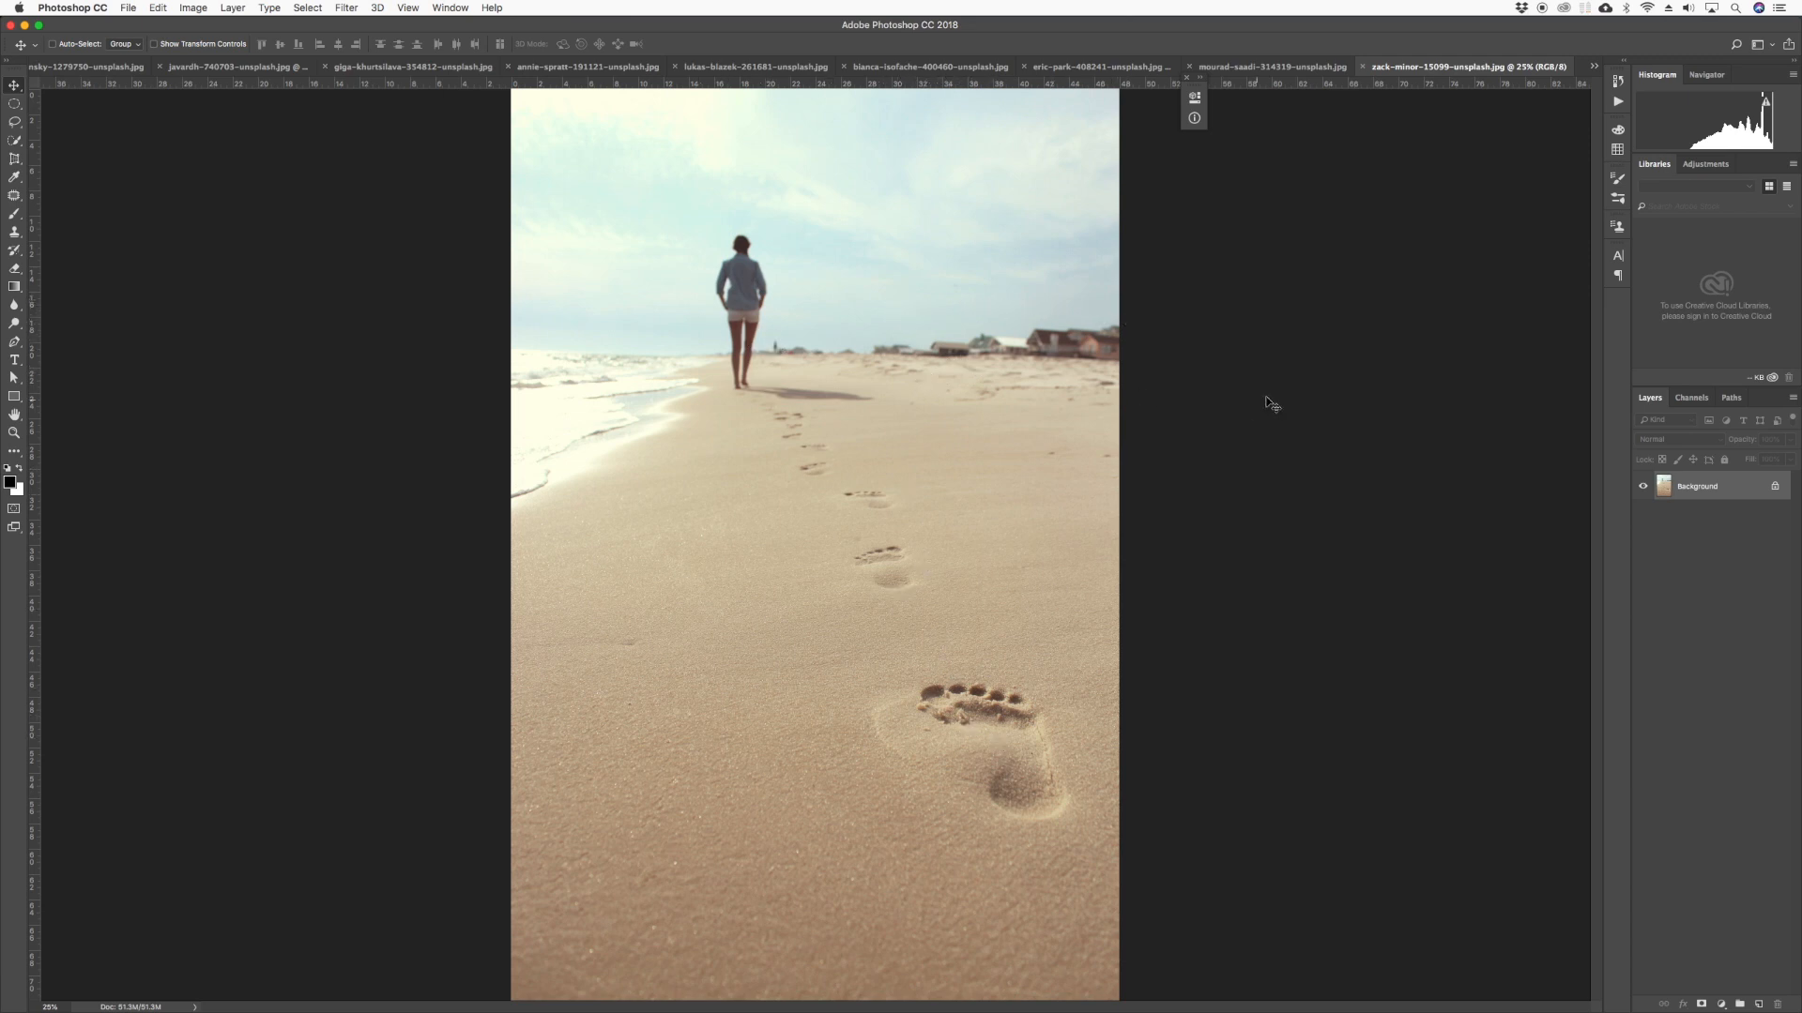
Start a Tilt-Shift blur on the beach photo and raise its blur to about 67 px
{"action": "left_click", "coordinate": [345, 6]}
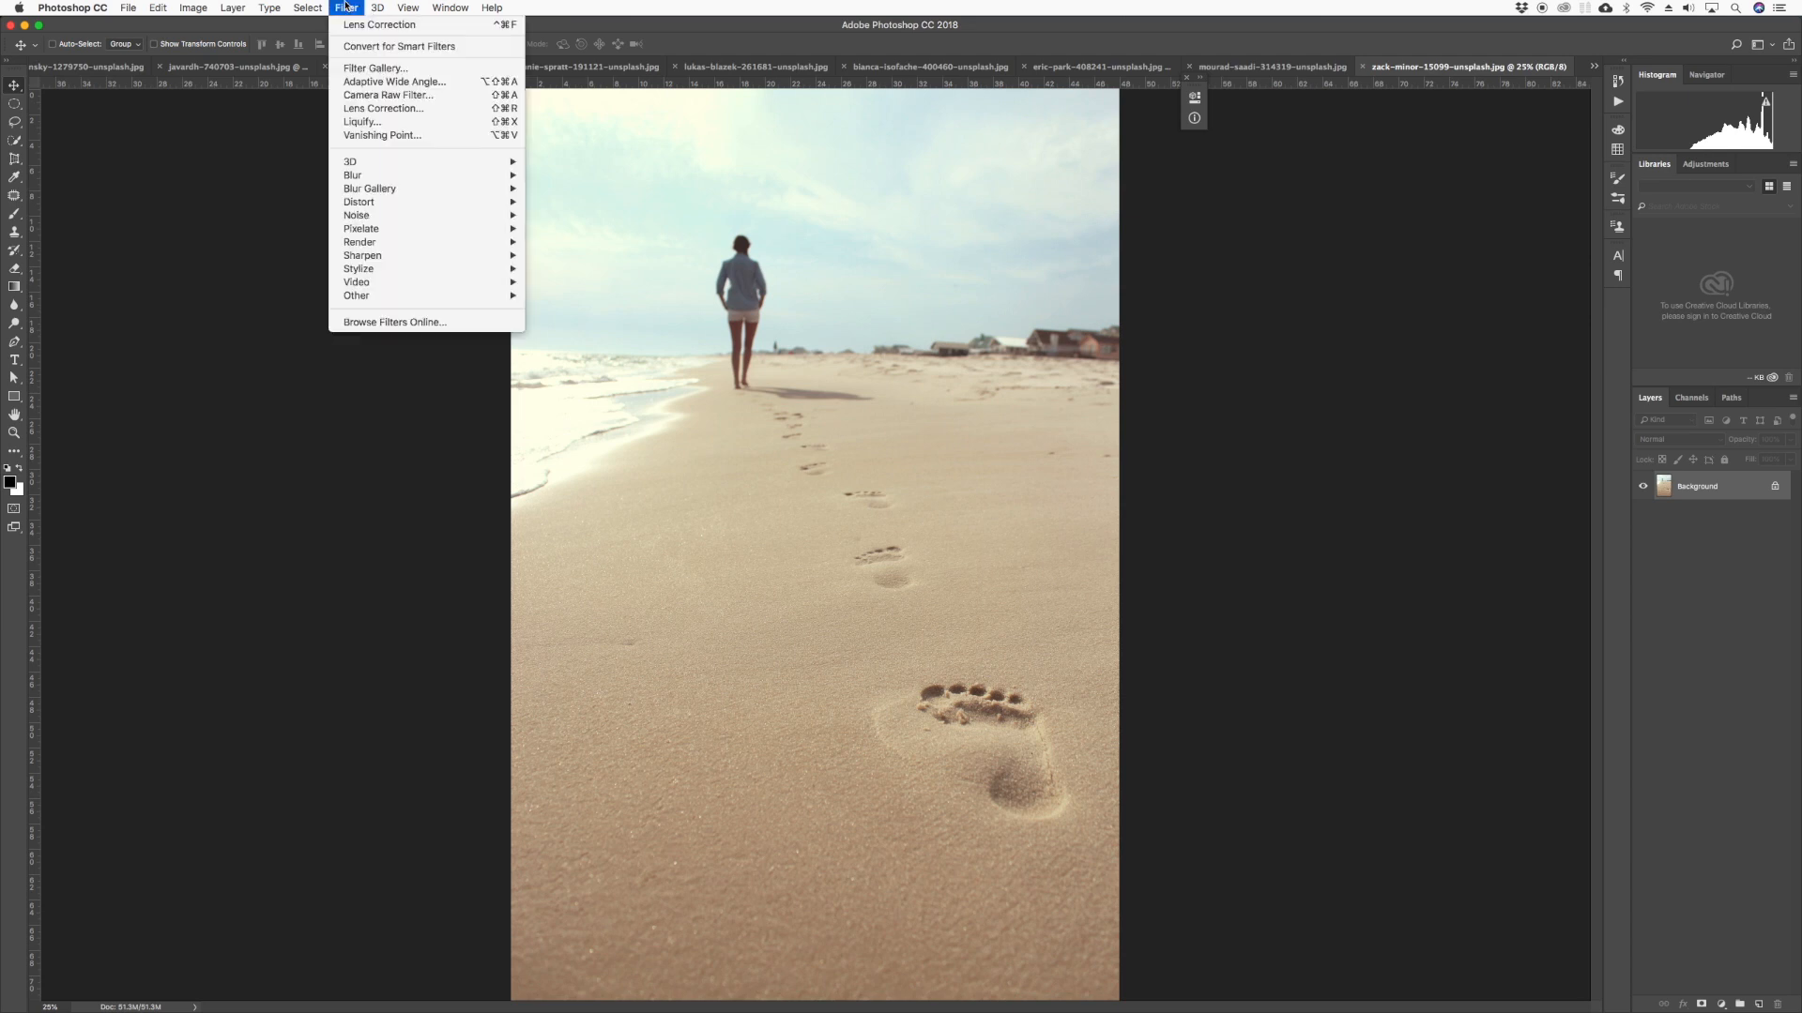
{"action": "mouse_move", "coordinate": [398, 192]}
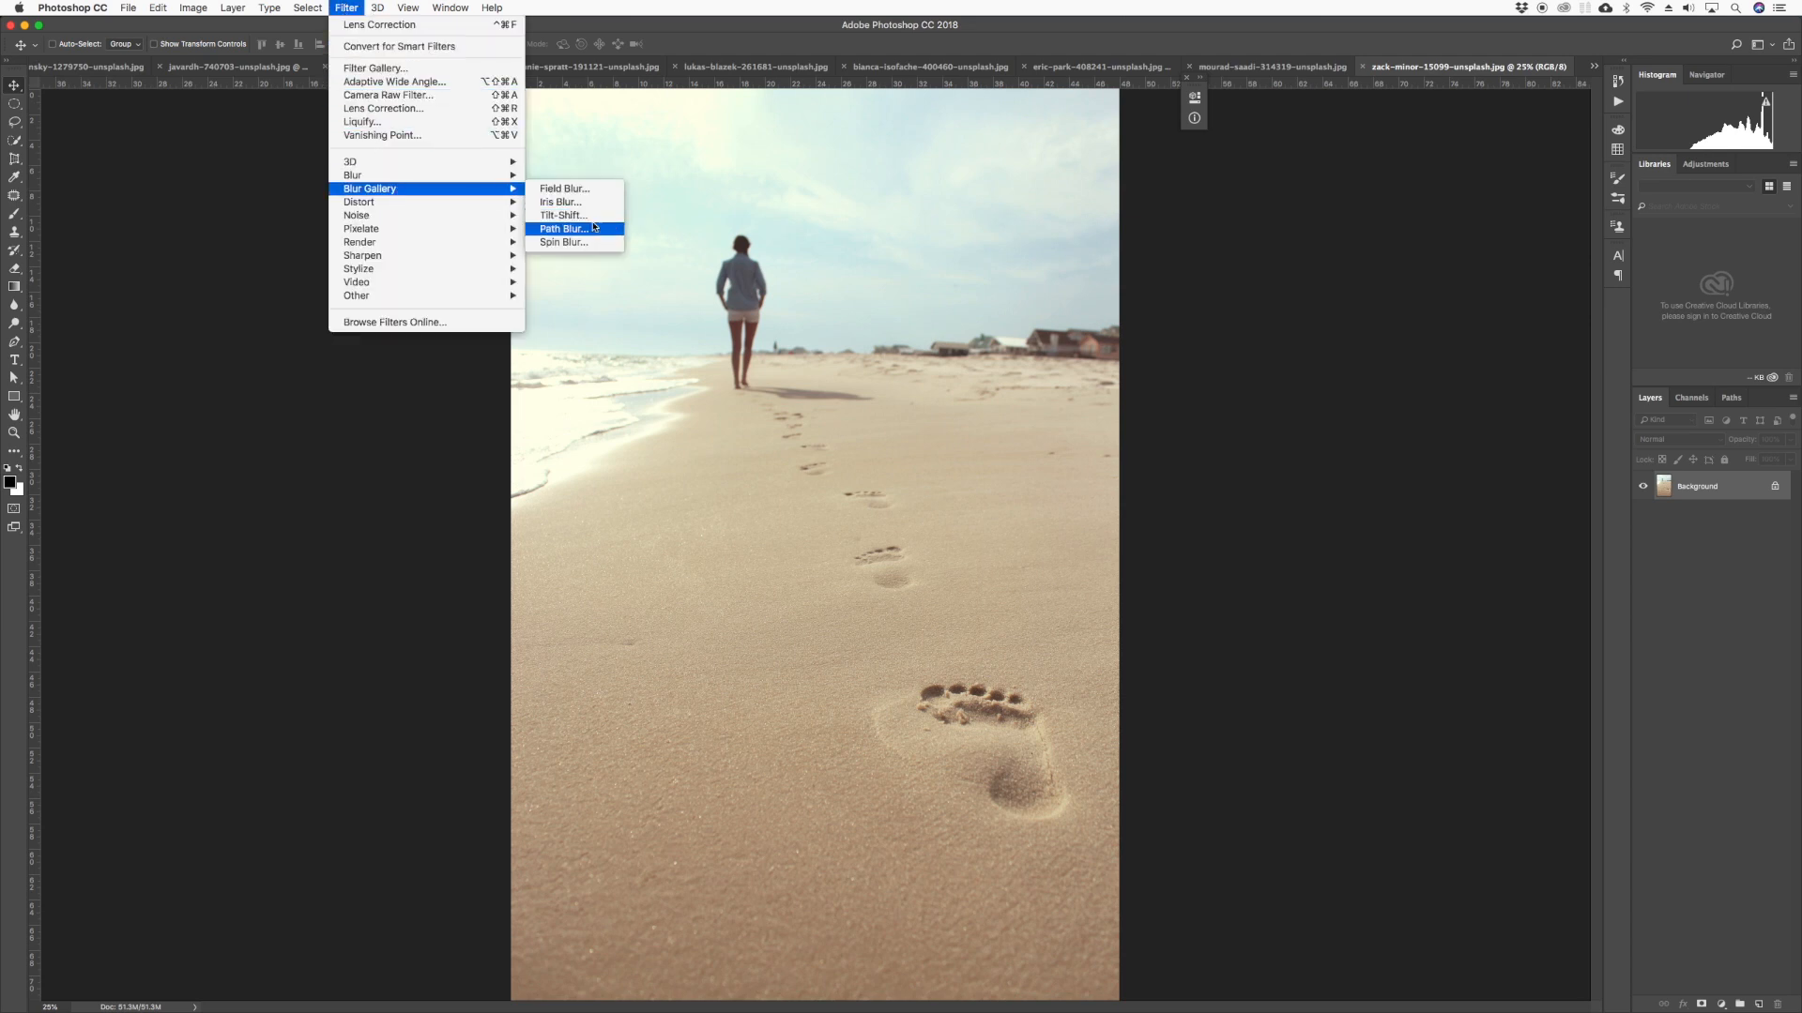
{"action": "left_click", "coordinate": [588, 218]}
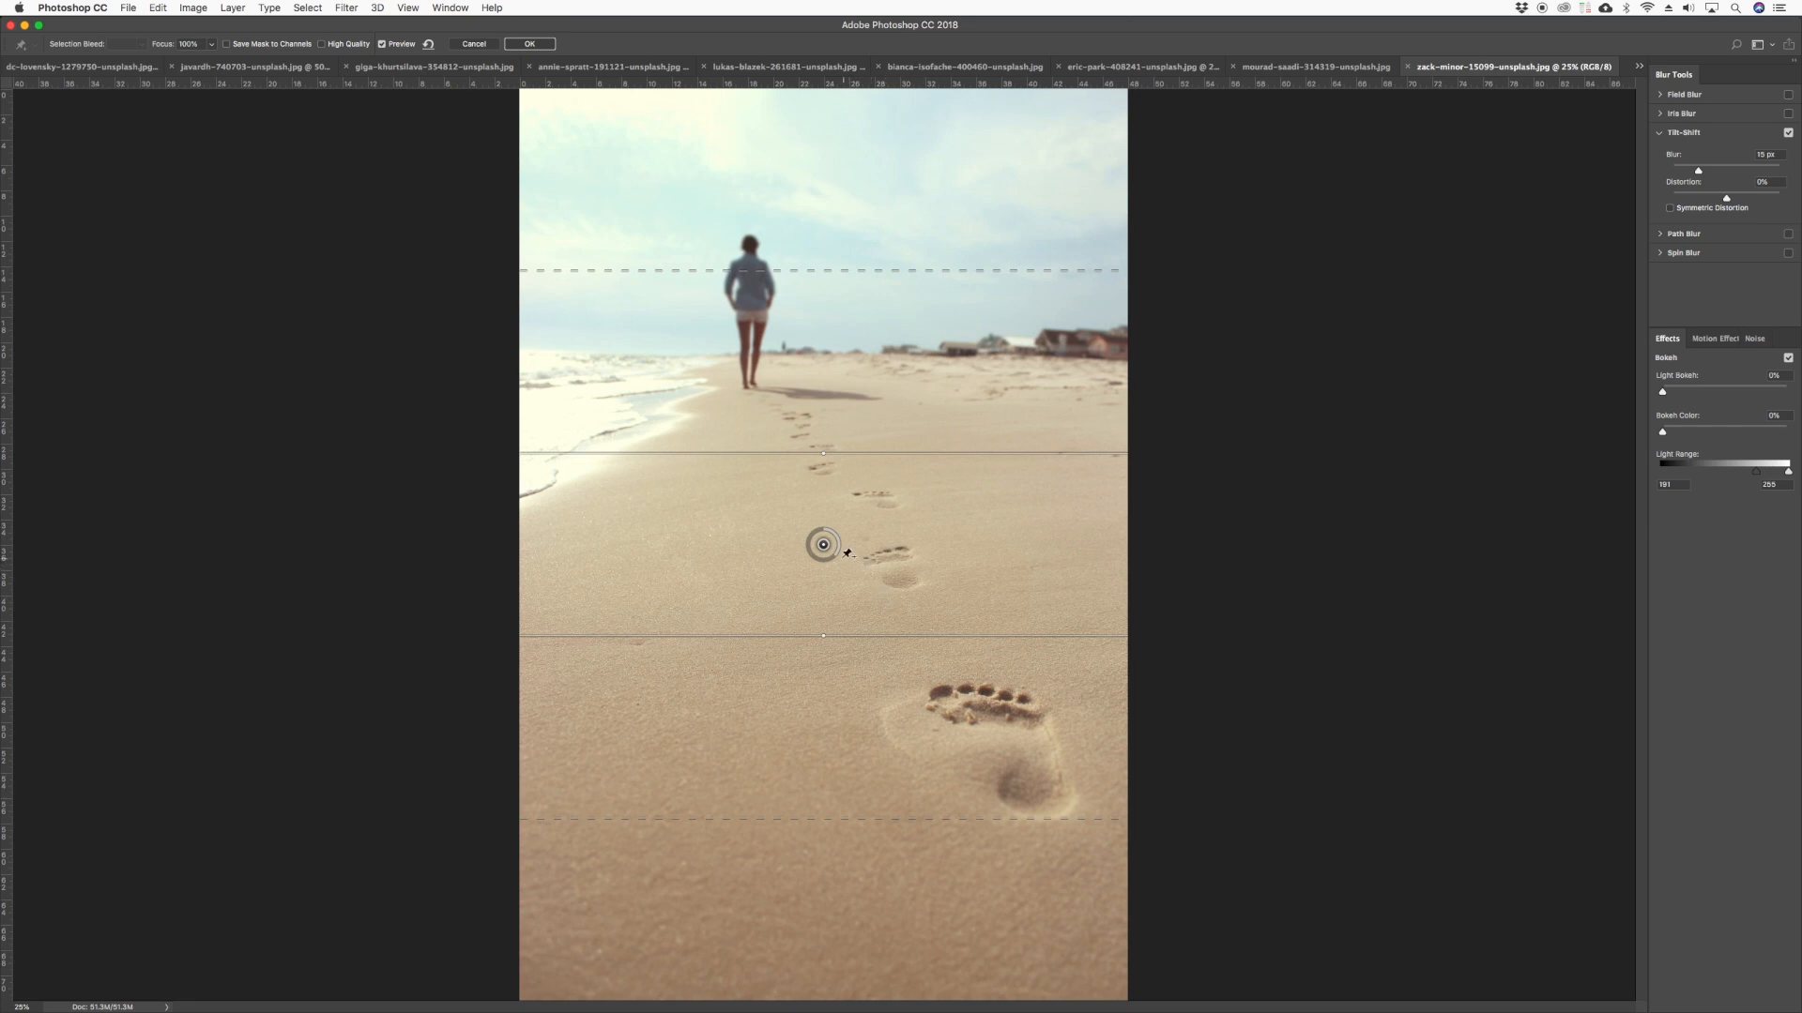
{"action": "left_click", "coordinate": [829, 557]}
{"action": "left_click_drag", "start_coordinate": [830, 557], "coordinate": [807, 556]}
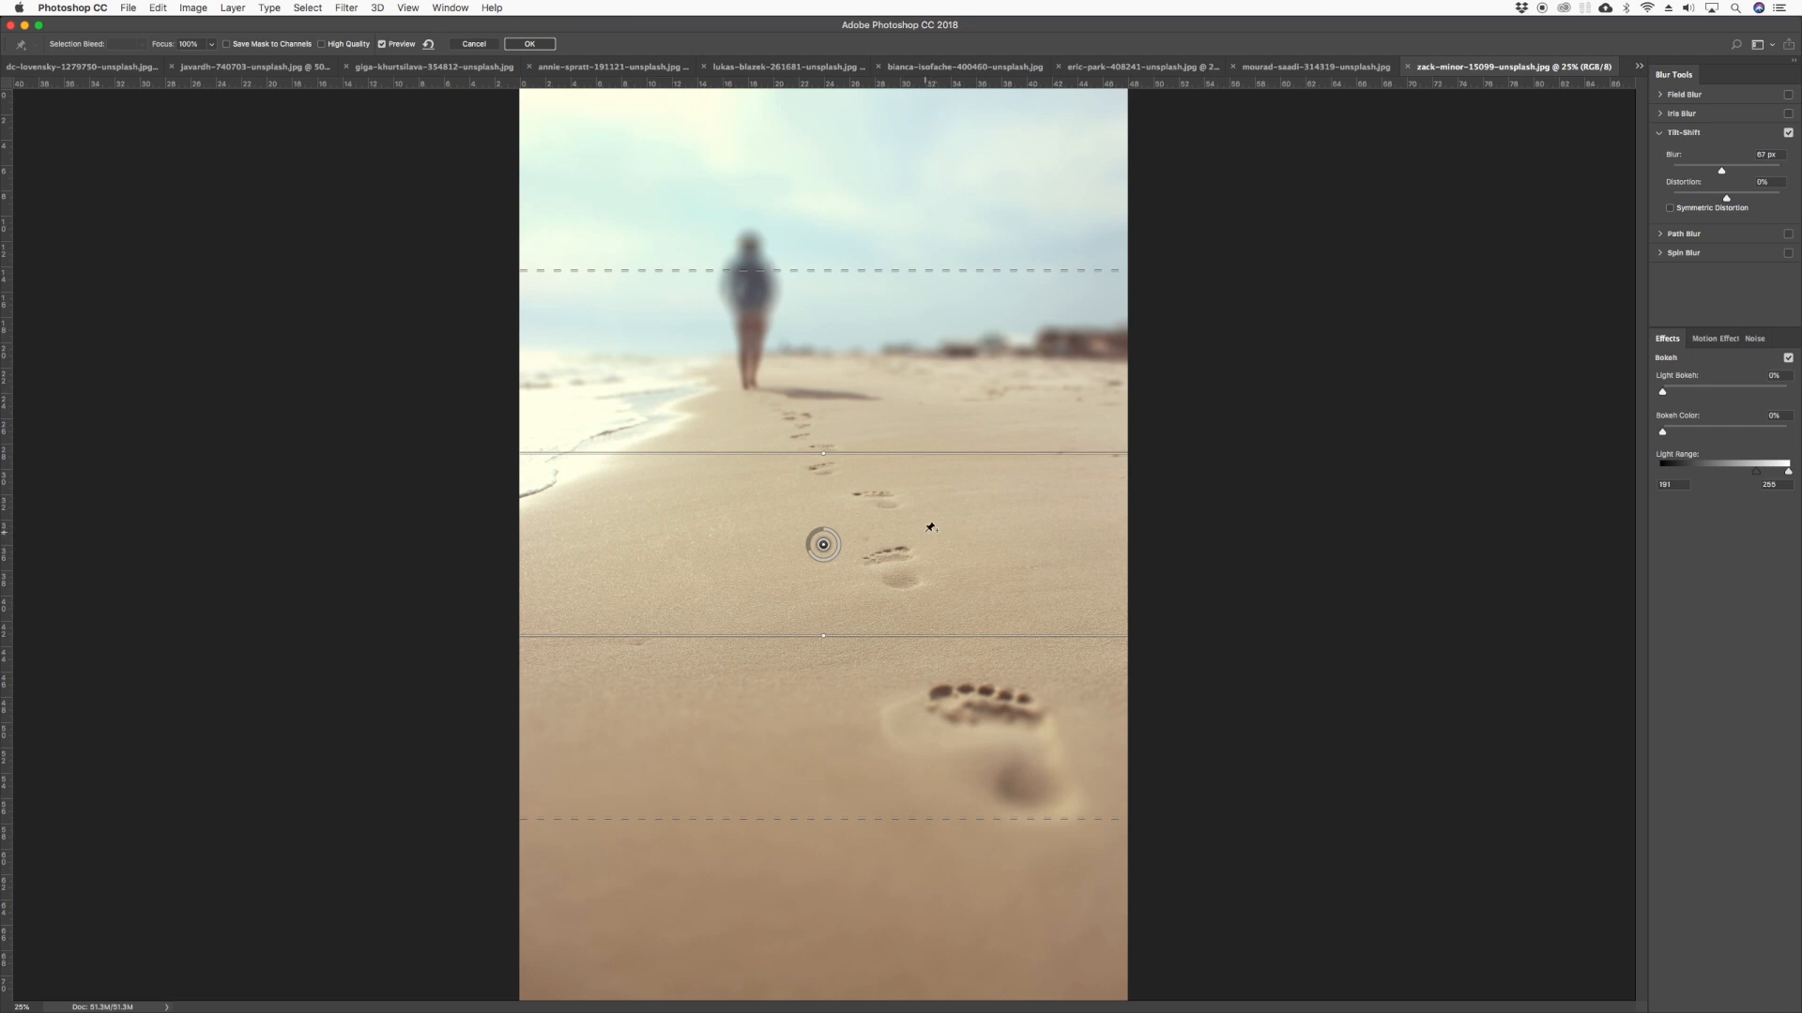
Move the tilt-shift focus area down to the large footprint and extend the blur transitions into the sky and toward the photo's lower edge
{"action": "left_click_drag", "start_coordinate": [930, 527], "coordinate": [882, 622]}
{"action": "left_click_drag", "start_coordinate": [877, 633], "coordinate": [877, 640]}
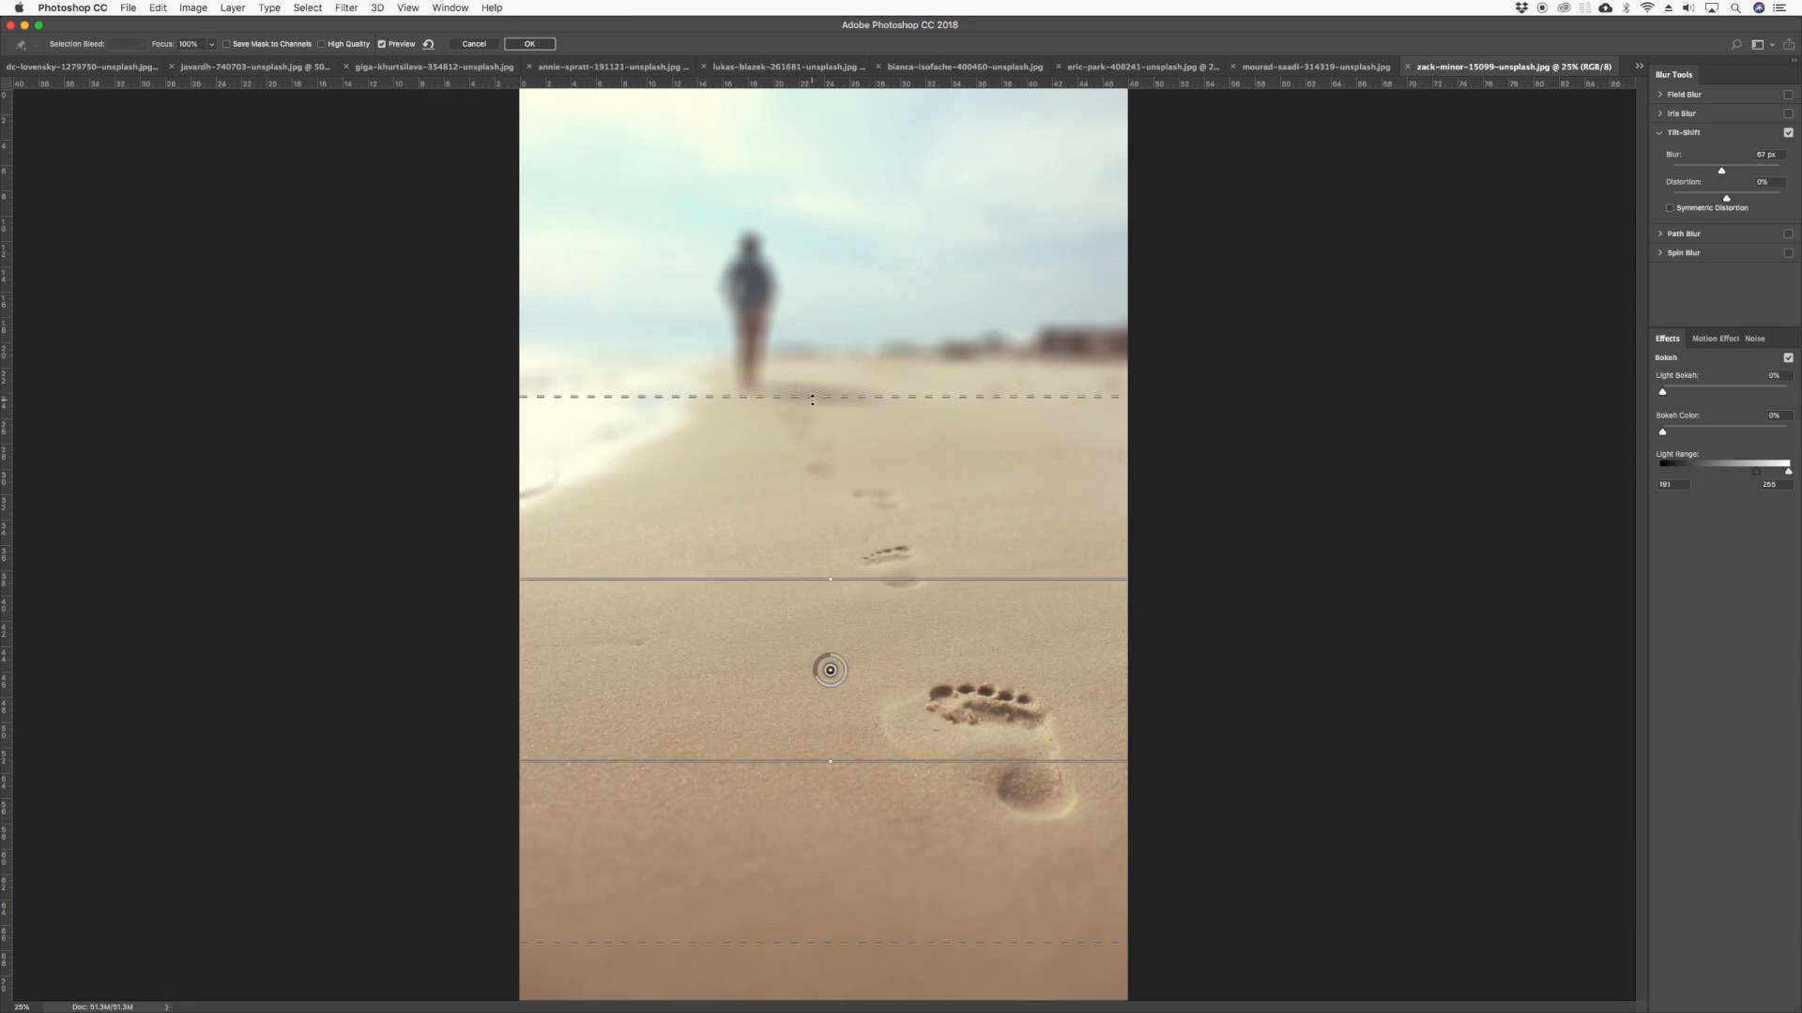
{"action": "left_click_drag", "start_coordinate": [804, 391], "coordinate": [842, 144]}
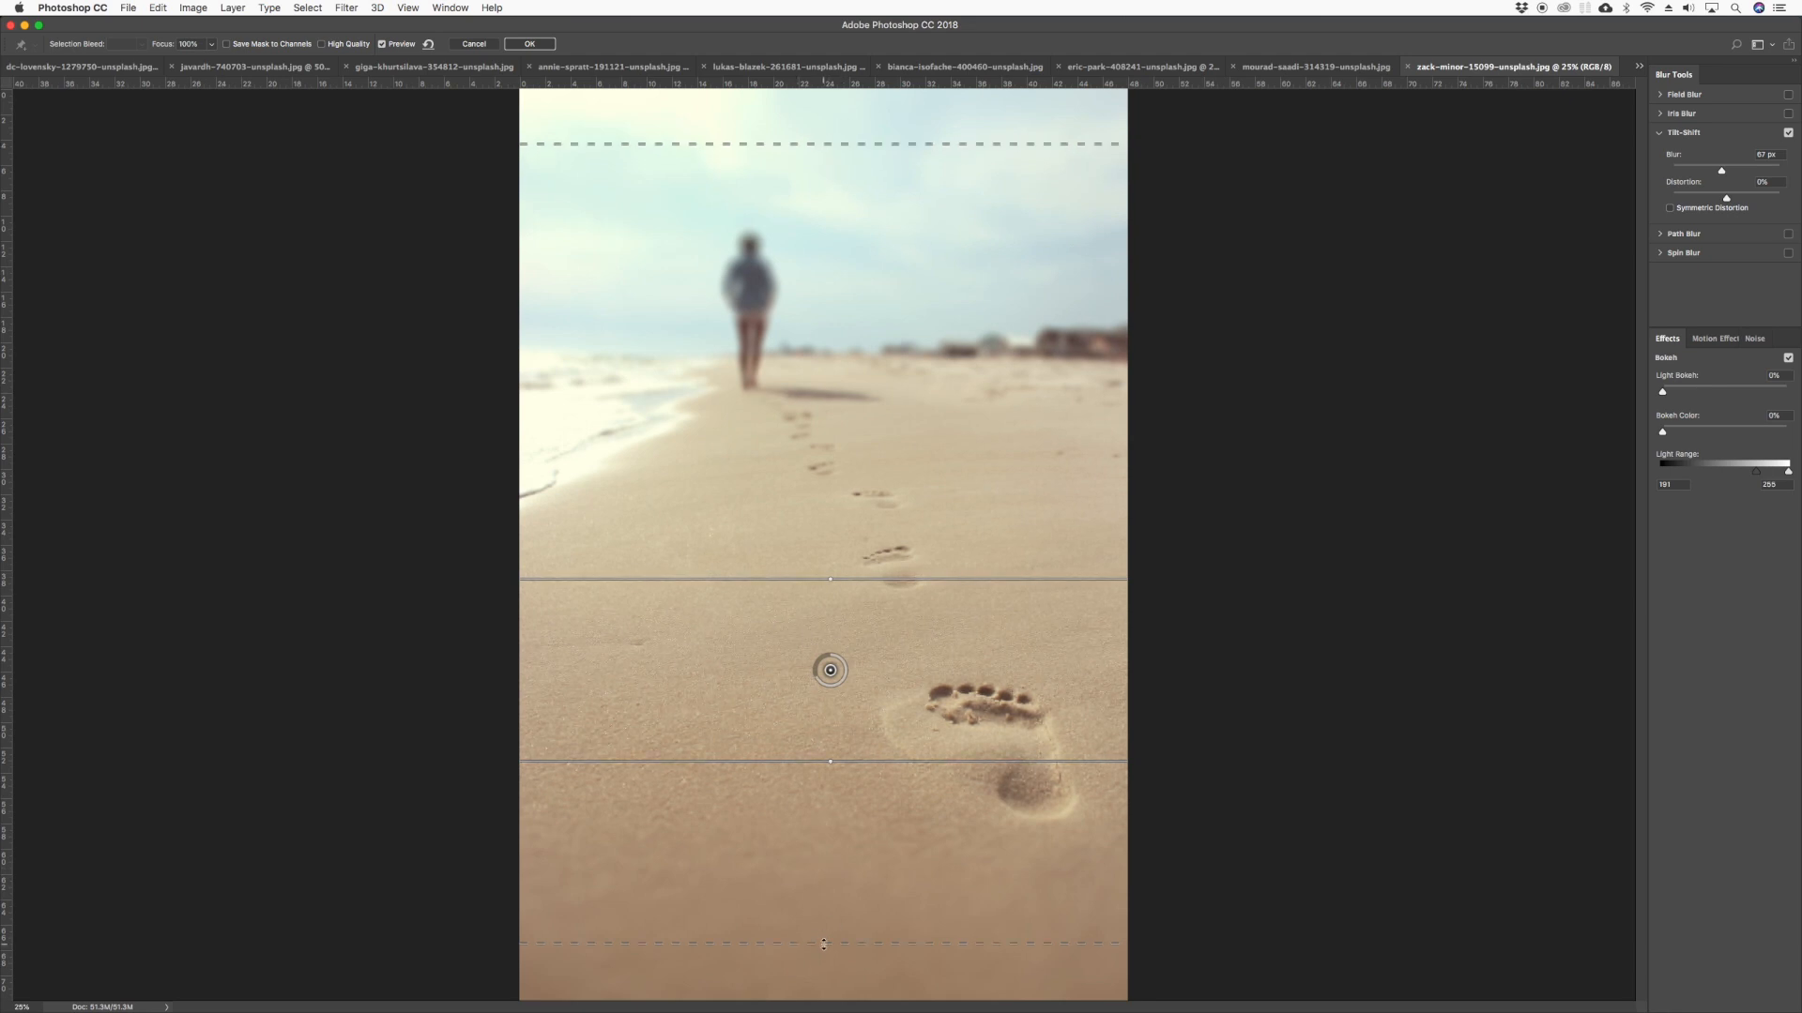
{"action": "left_click_drag", "start_coordinate": [824, 943], "coordinate": [826, 984]}
Set the Tilt-Shift blur amount to 85 px
{"action": "left_click_drag", "start_coordinate": [817, 677], "coordinate": [818, 676]}
{"action": "double_click", "coordinate": [1751, 153]}
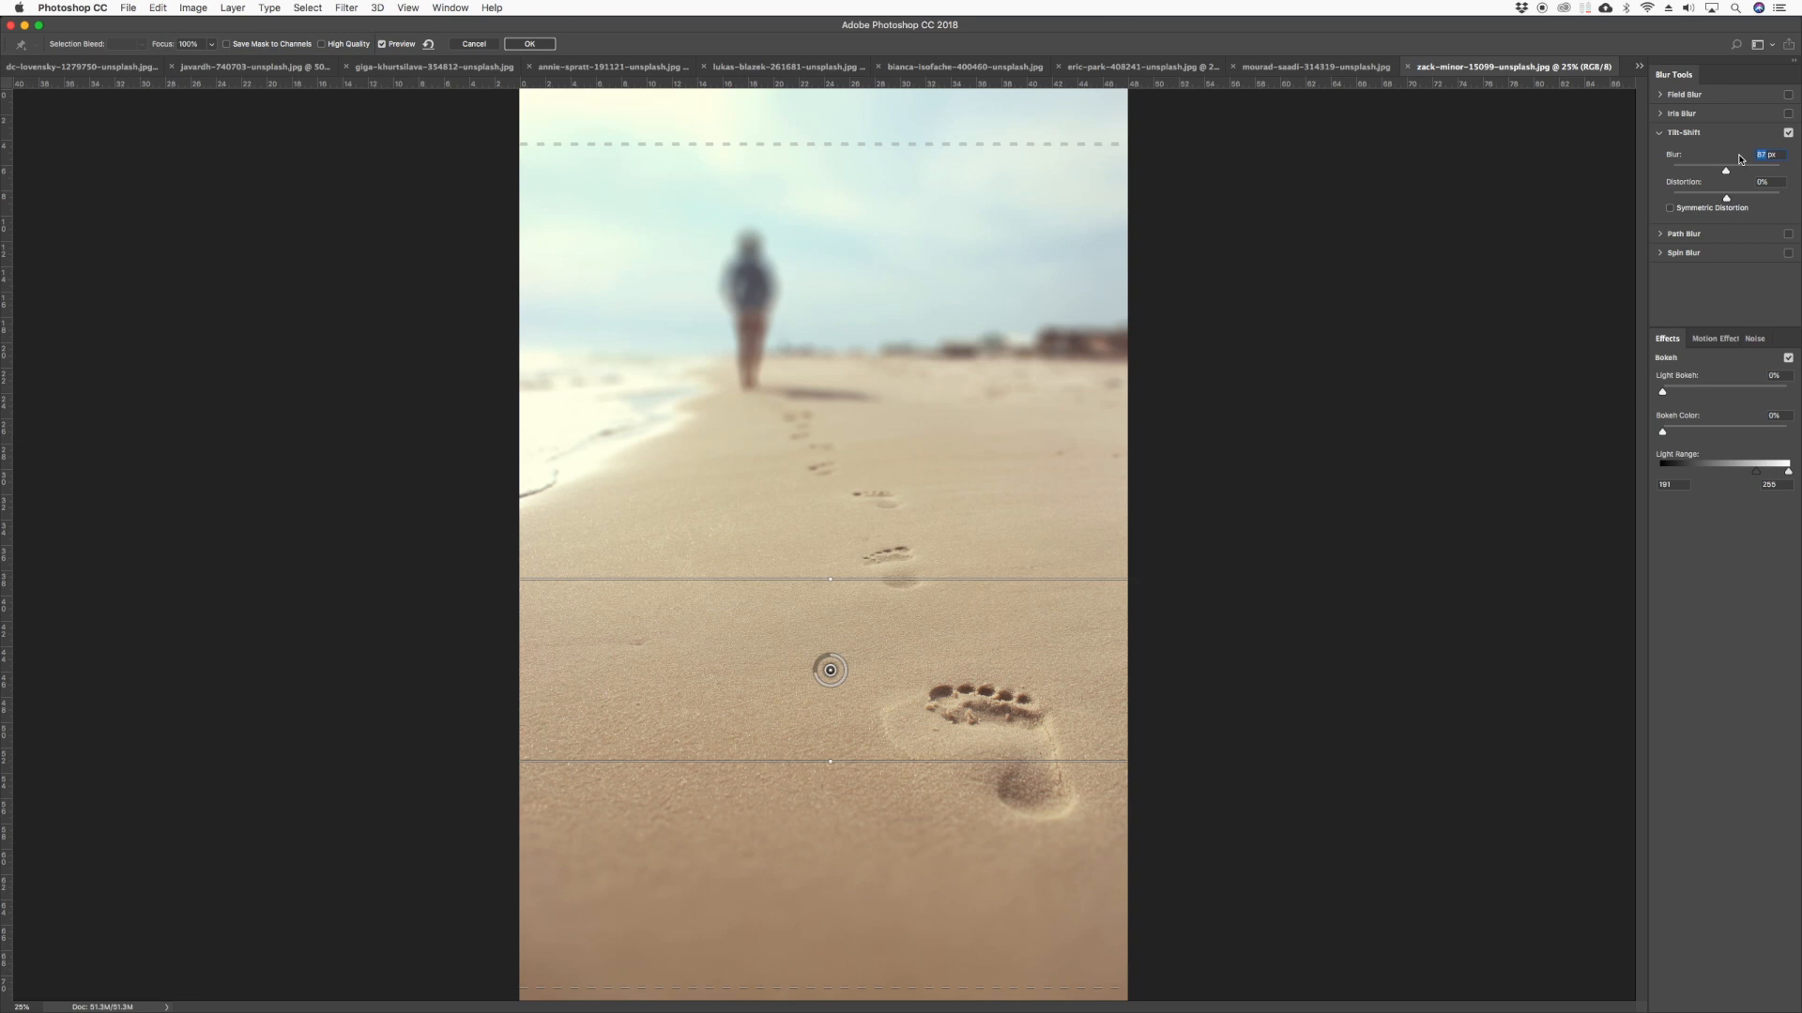
{"action": "type", "text": "85"}
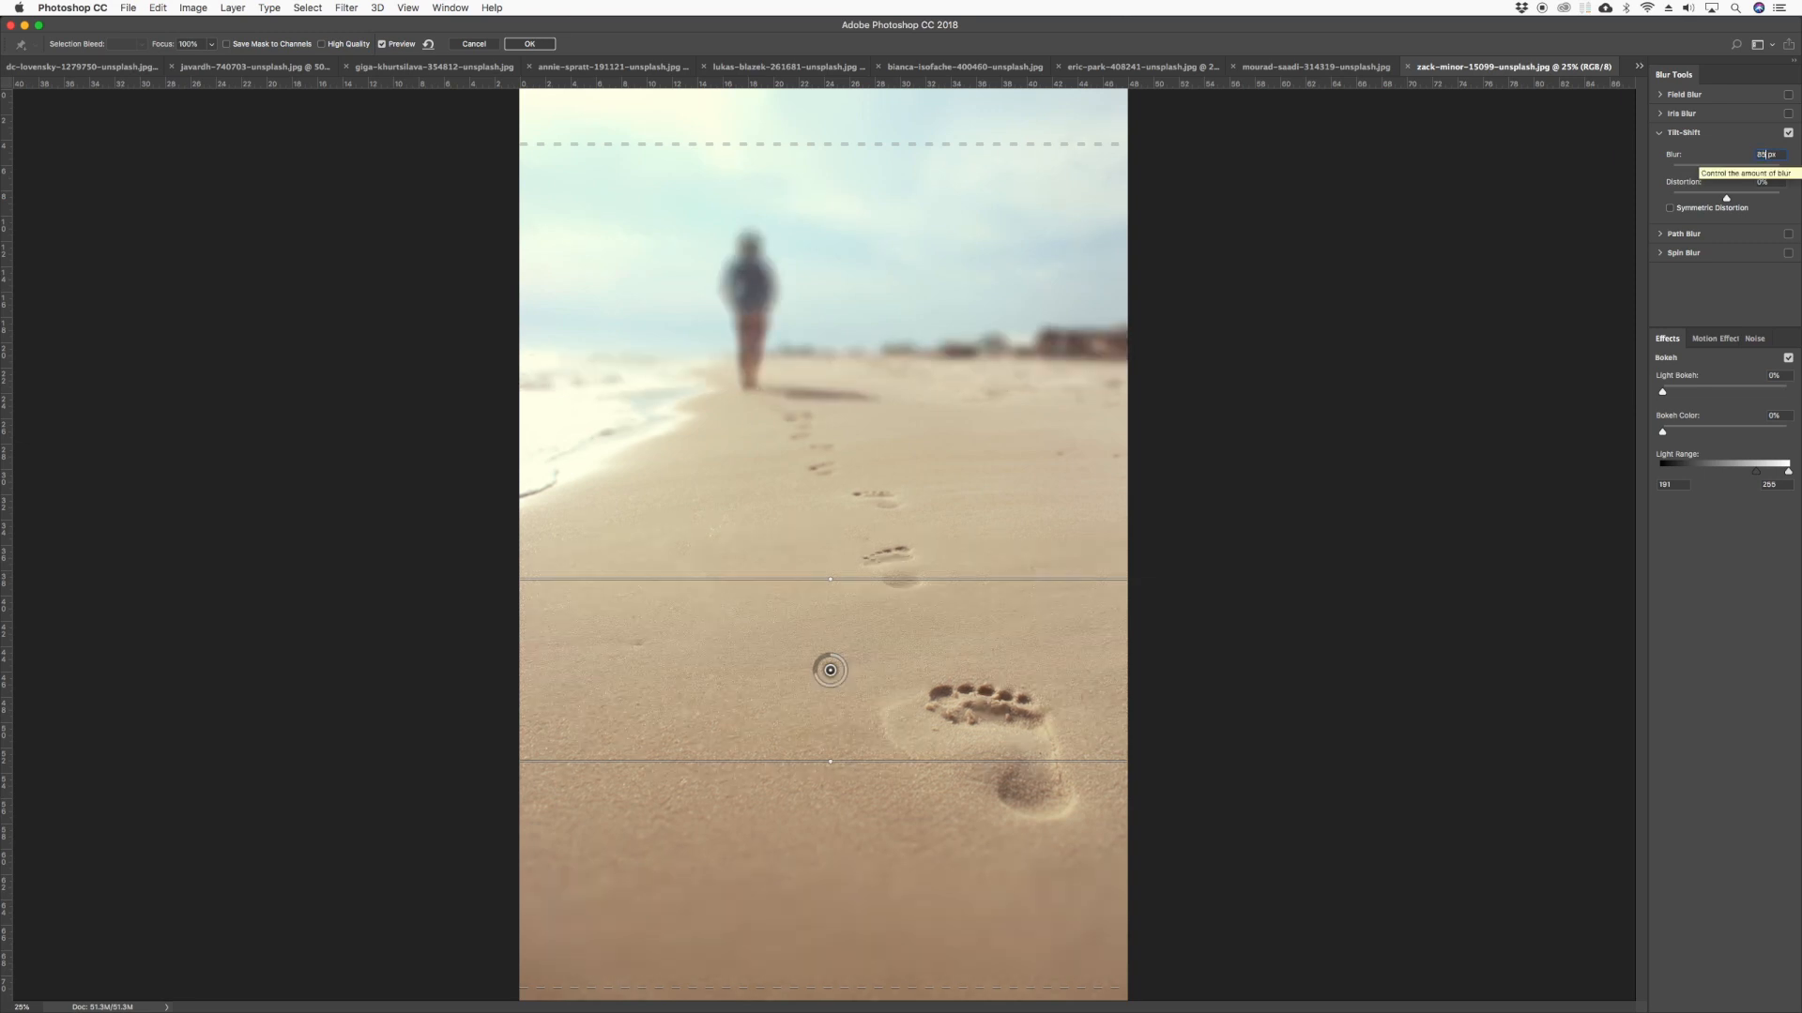
Apply the Tilt-Shift blur to the beach photo
{"action": "key", "text": "Tab"}
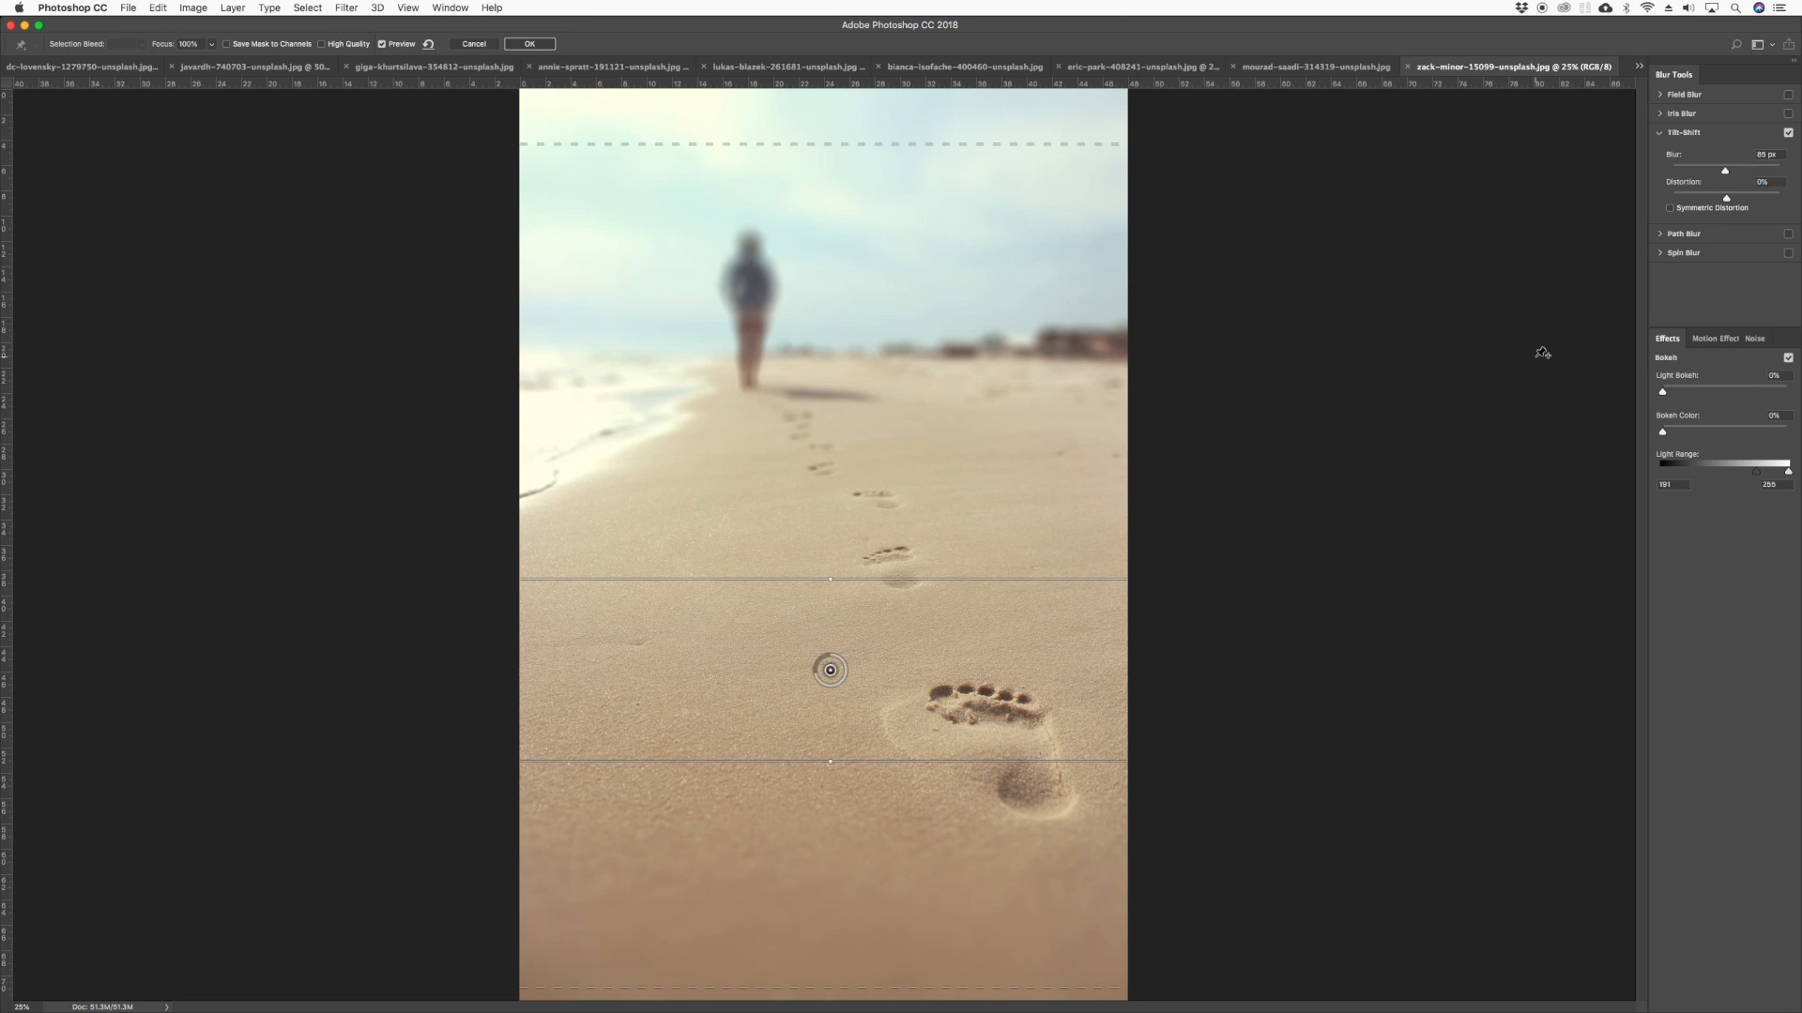
{"action": "key", "text": "Return"}
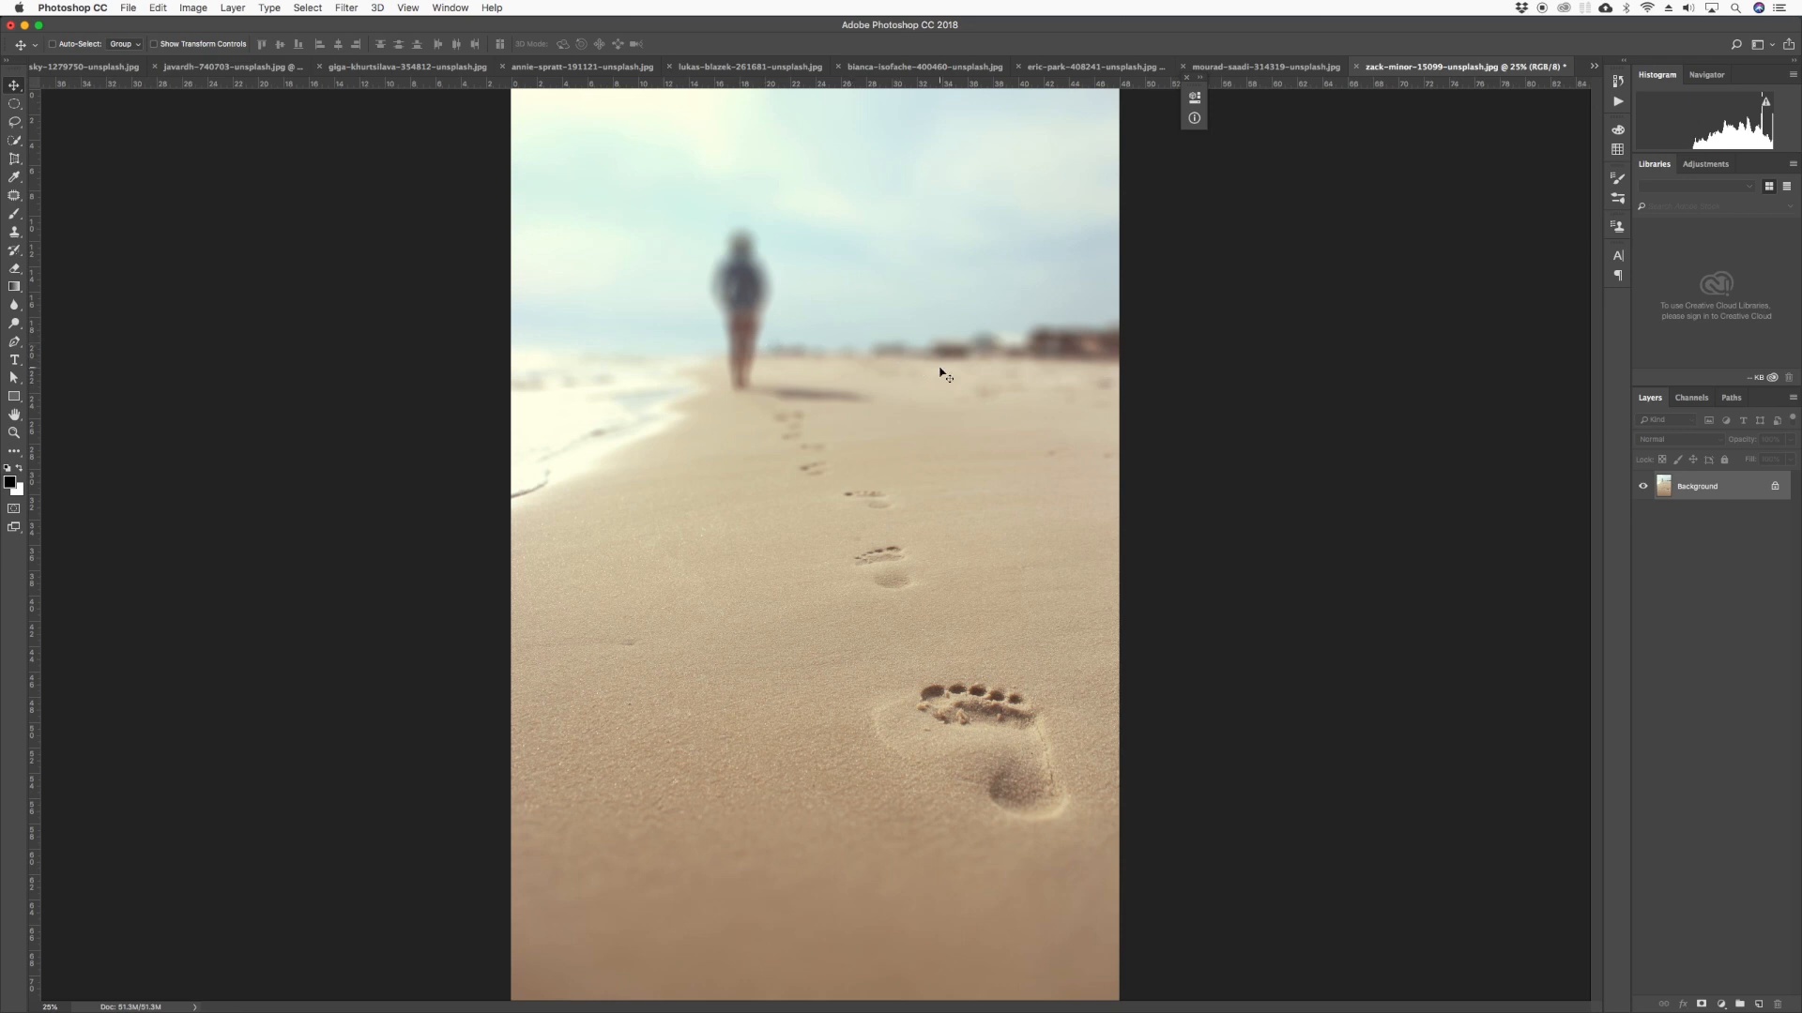
Switch to the photo of the succulent pot on weathered wood and enlarge it to 50%
{"action": "left_click", "coordinate": [1250, 68]}
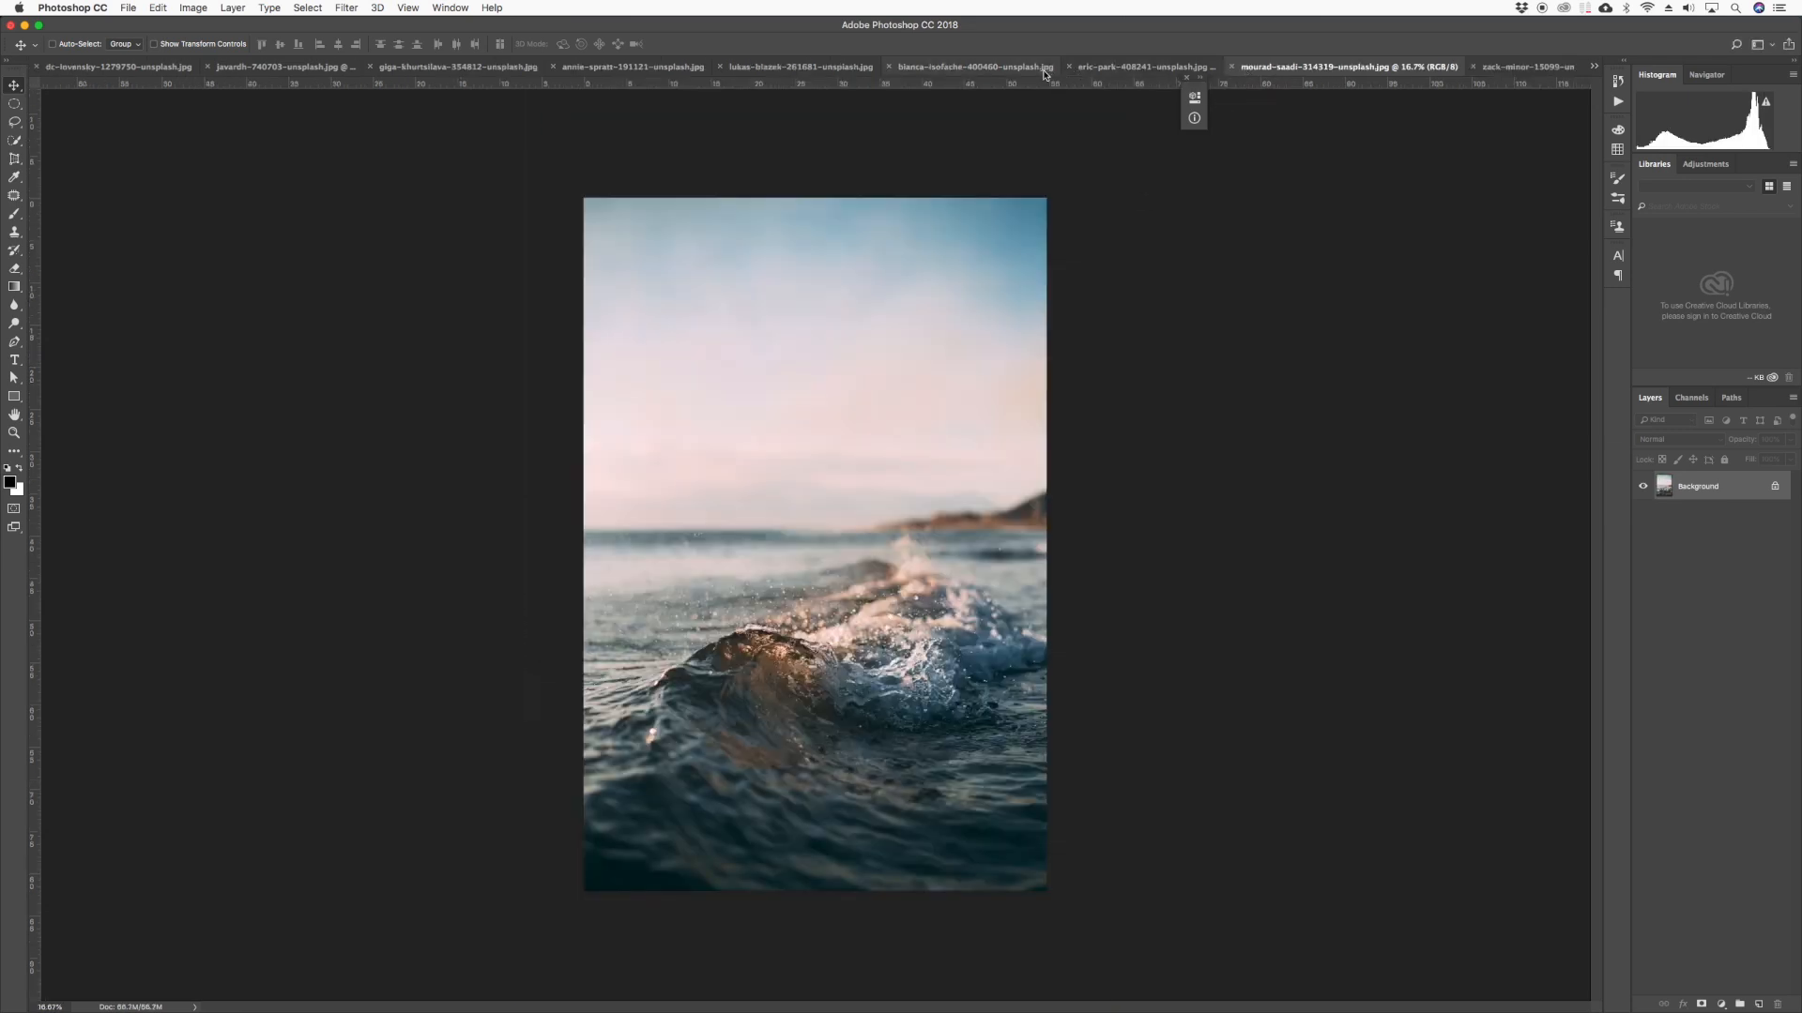
{"action": "left_click", "coordinate": [668, 69]}
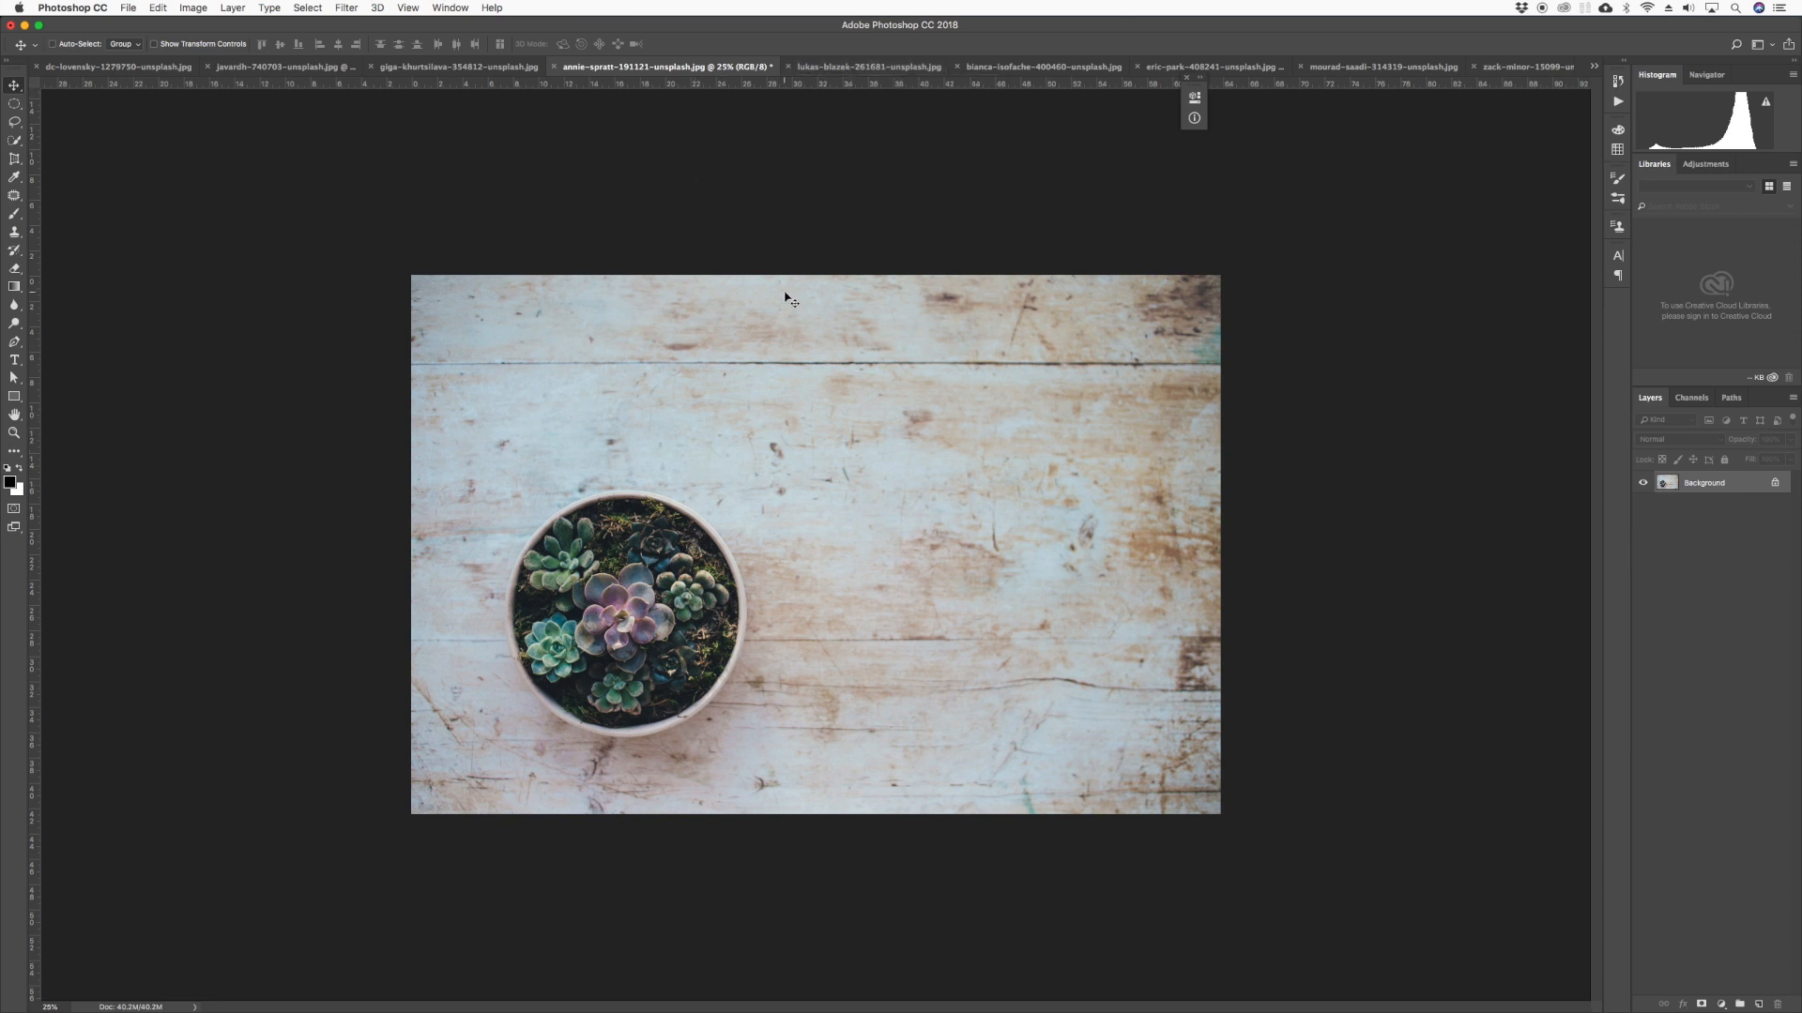
{"action": "left_click", "coordinate": [835, 67]}
{"action": "left_click", "coordinate": [673, 68]}
{"action": "key", "text": "super+plus"}
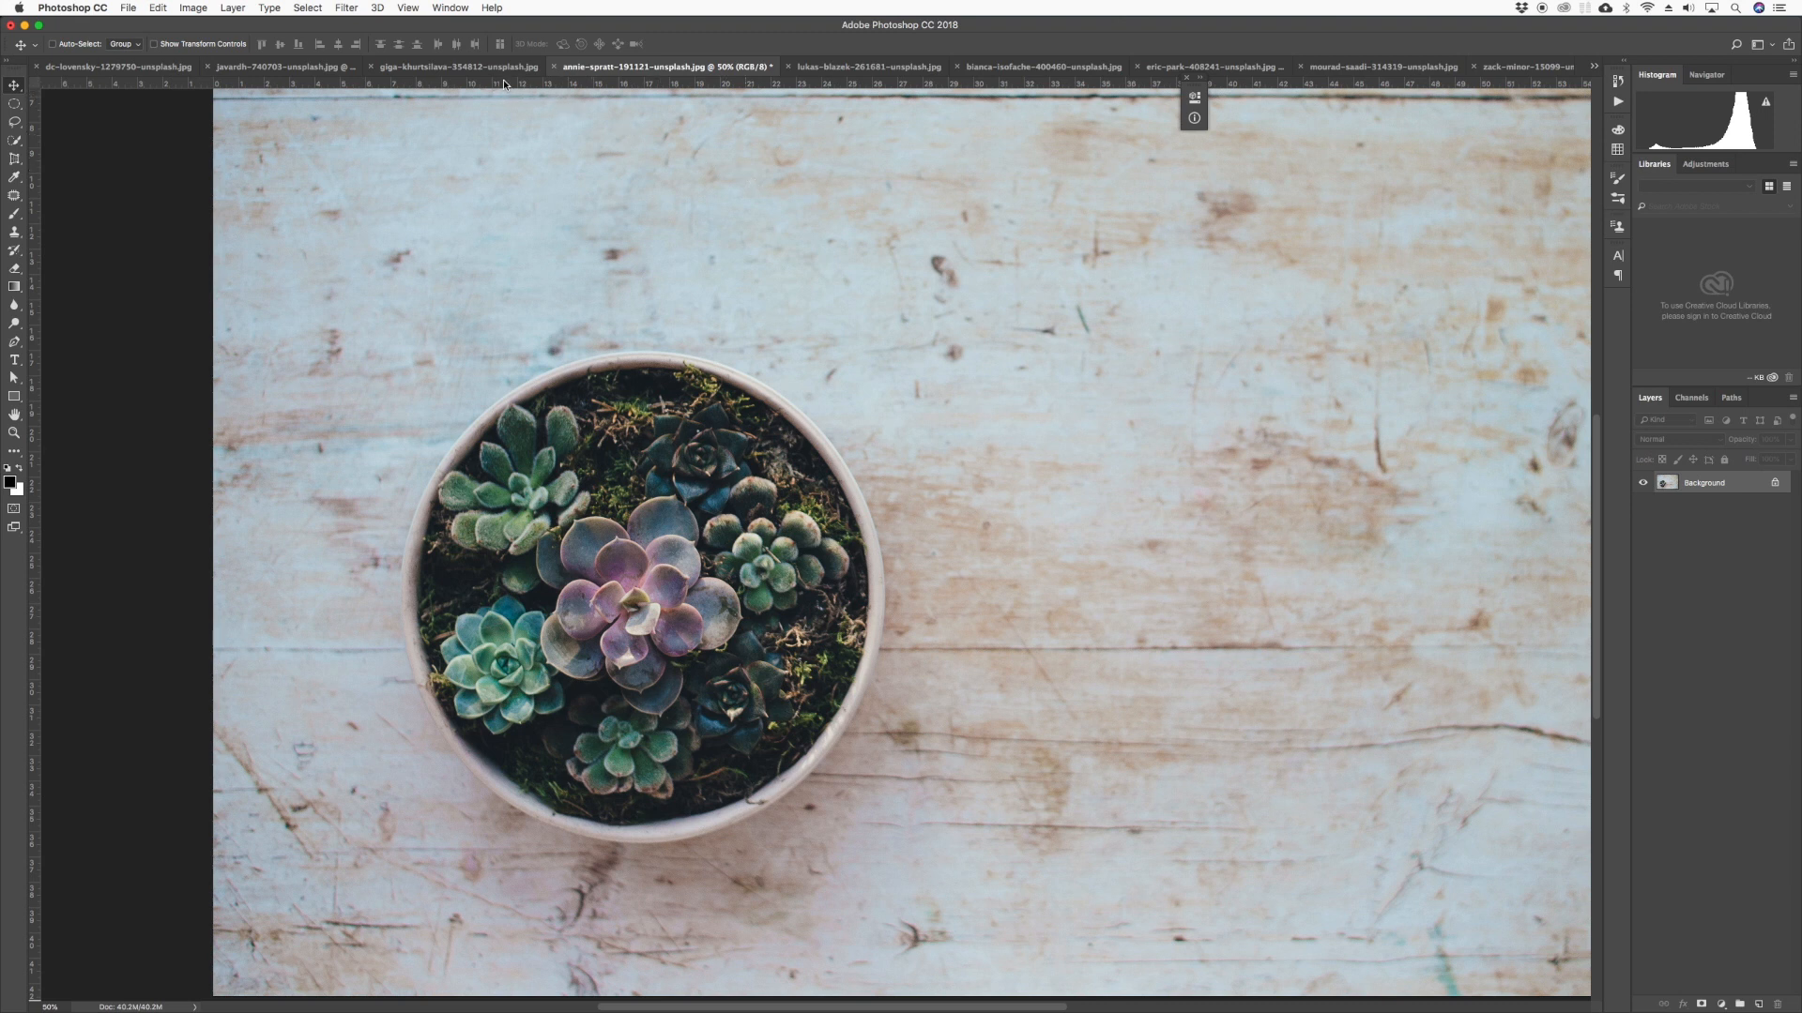
{"action": "left_click_drag", "start_coordinate": [512, 83], "coordinate": [523, 158]}
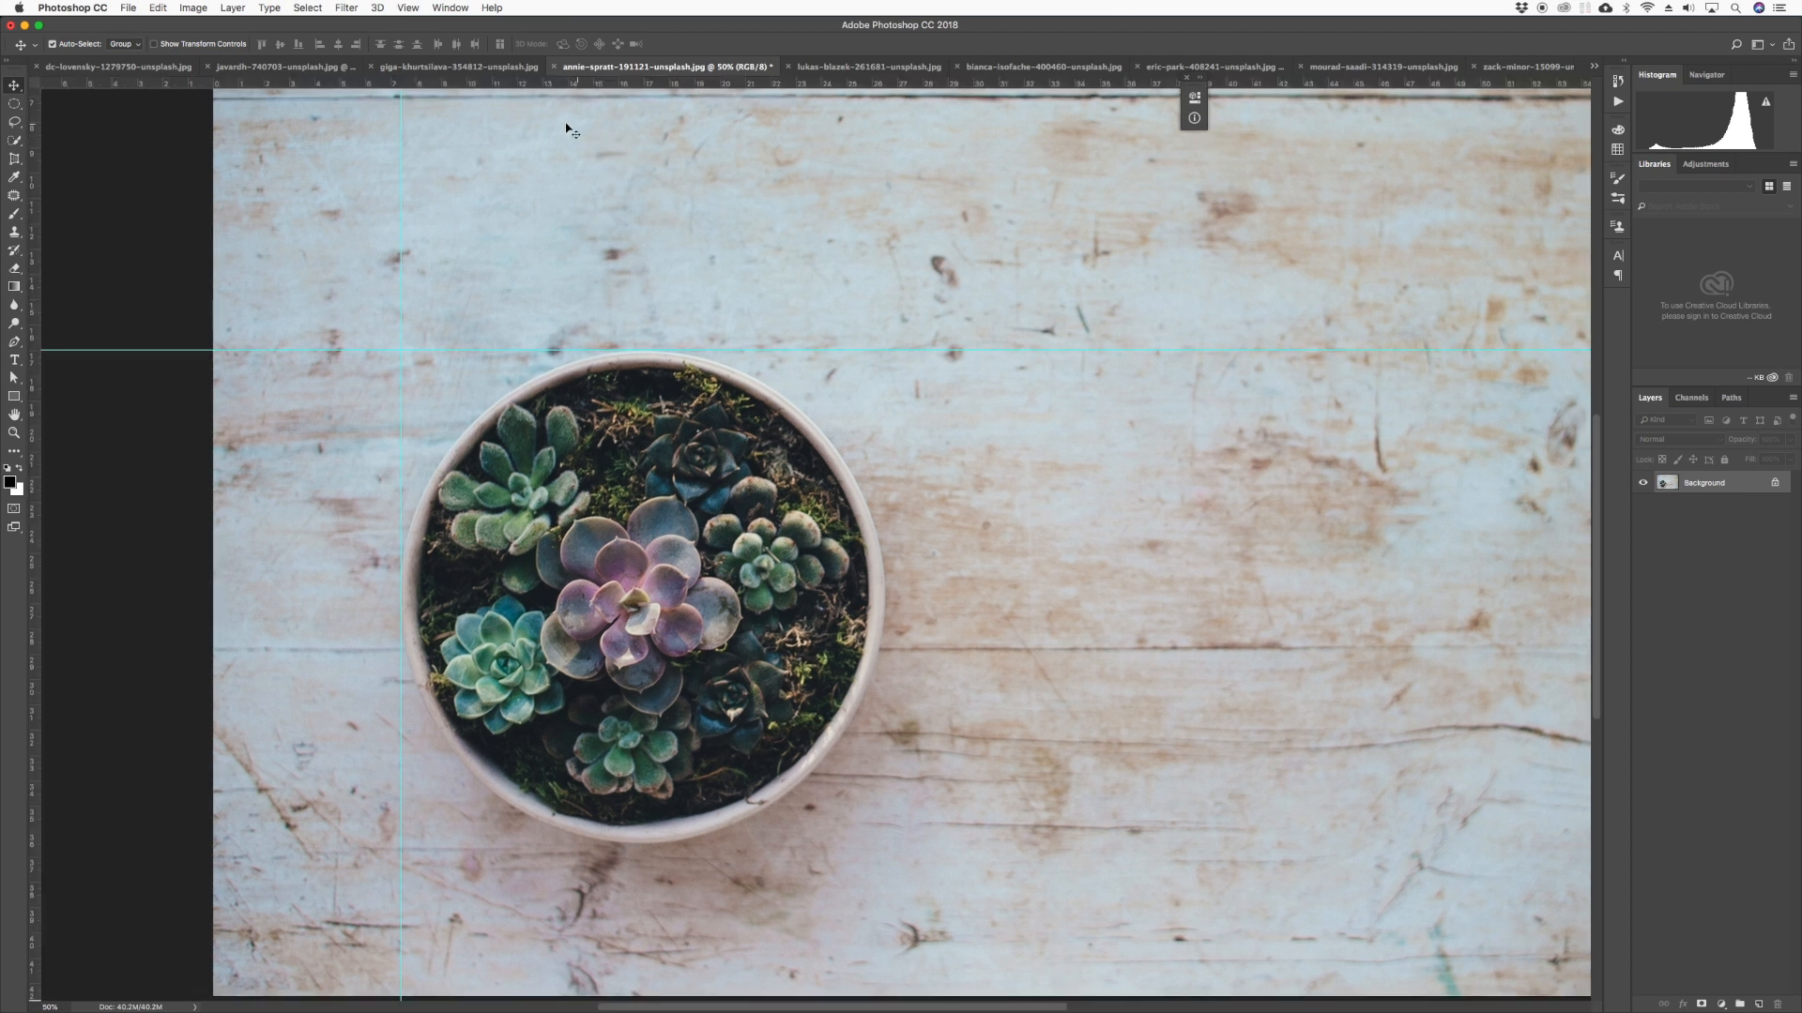
{"action": "left_click_drag", "start_coordinate": [518, 349], "coordinate": [534, 73]}
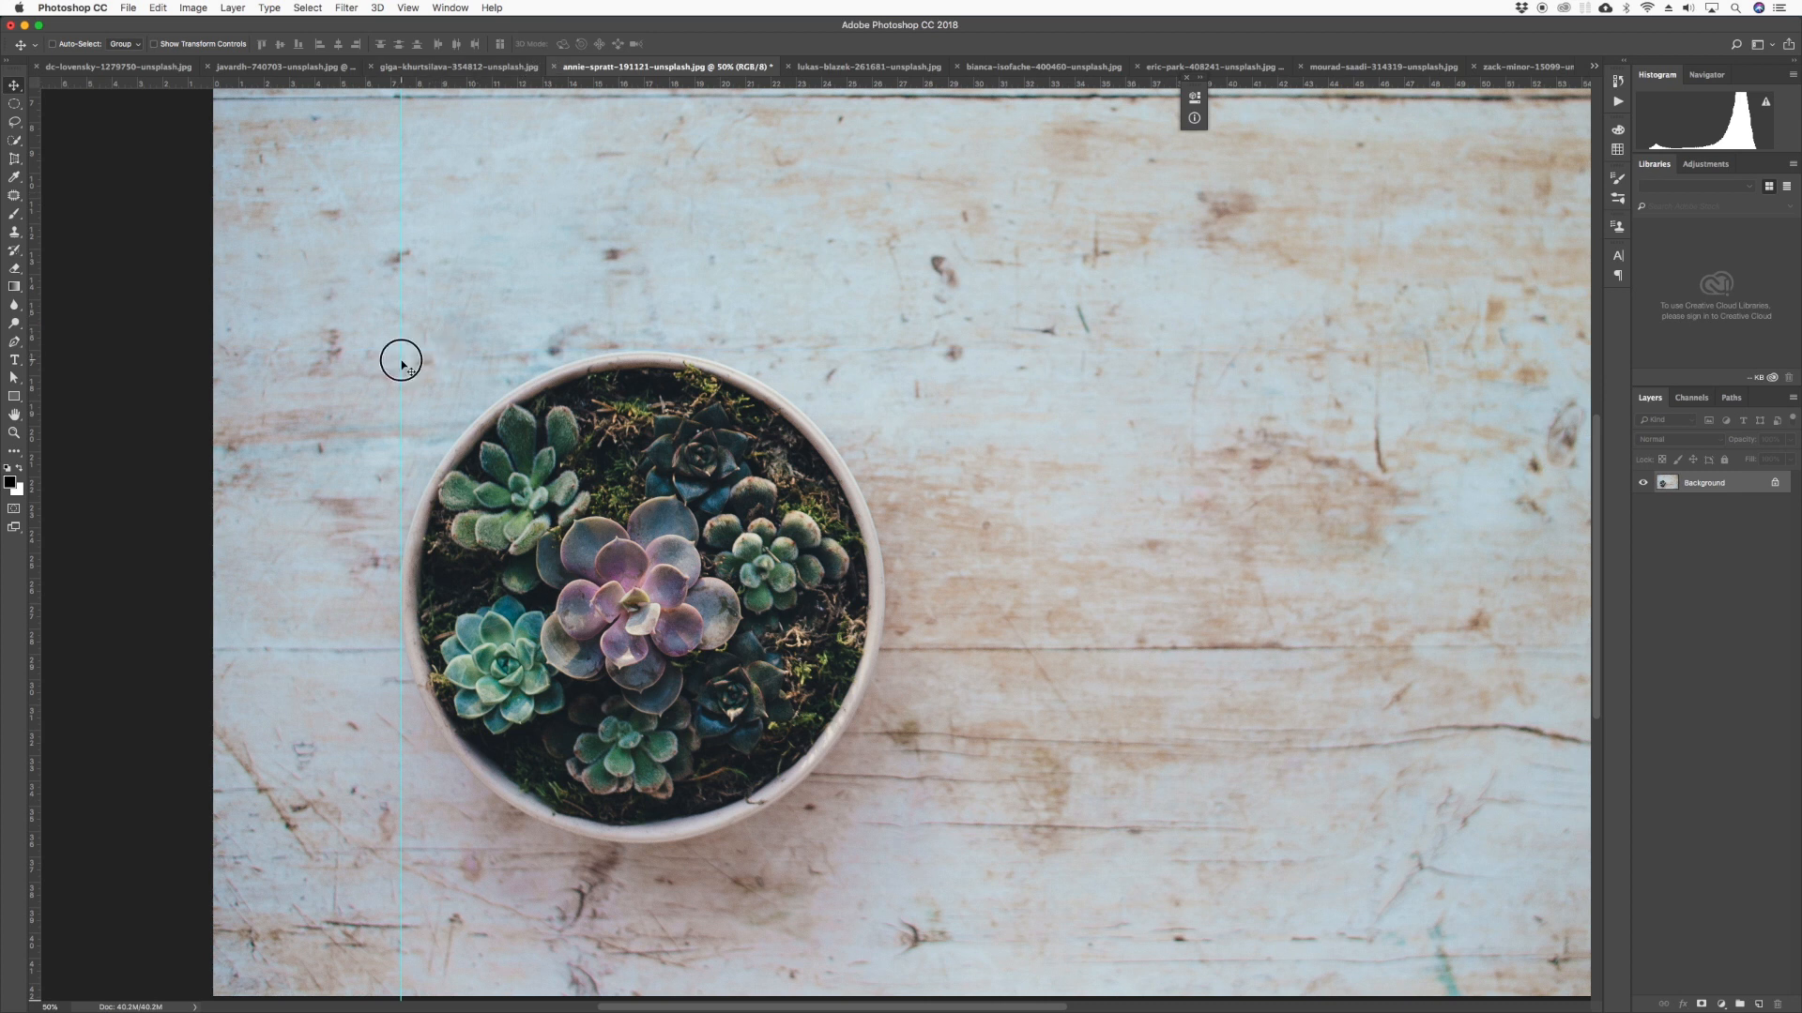
{"action": "left_click_drag", "start_coordinate": [402, 357], "coordinate": [15, 197]}
{"action": "left_click", "coordinate": [120, 210]}
Place two horizontal and two vertical guides touching the upper, lower, left and right edges of the succulent pot
{"action": "left_click_drag", "start_coordinate": [641, 88], "coordinate": [734, 351]}
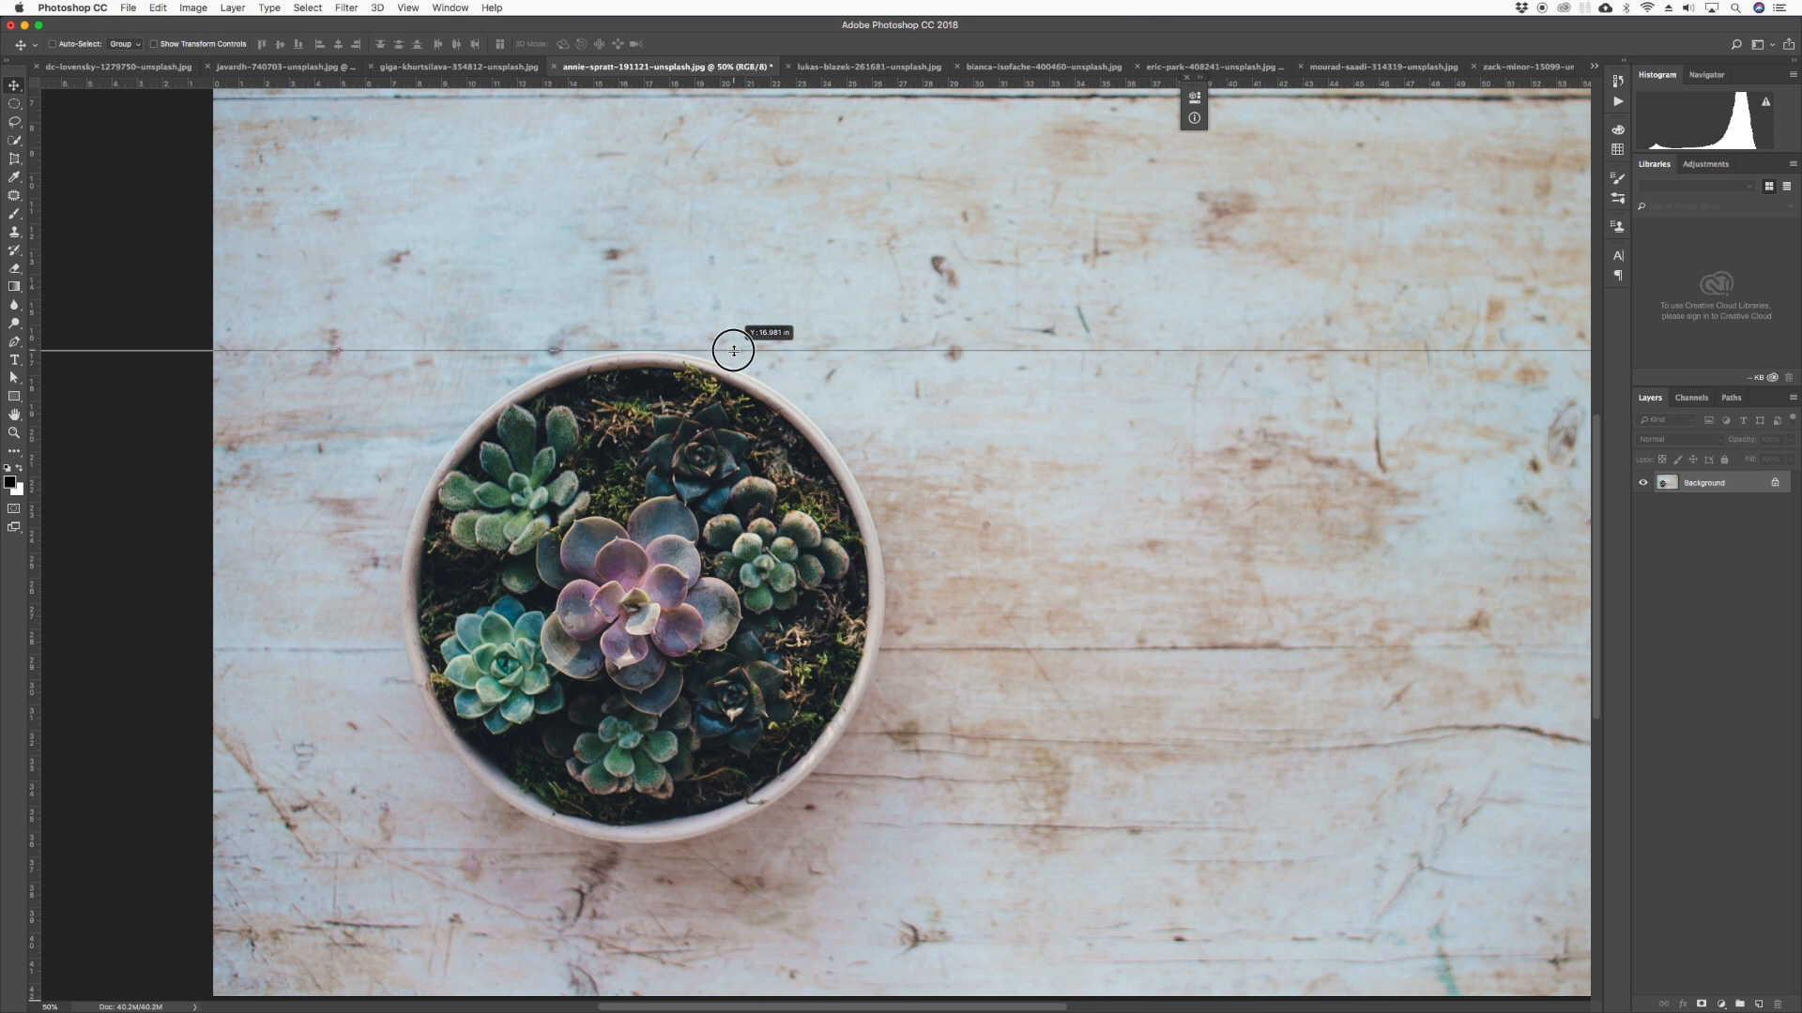
{"action": "left_click_drag", "start_coordinate": [733, 351], "coordinate": [734, 351]}
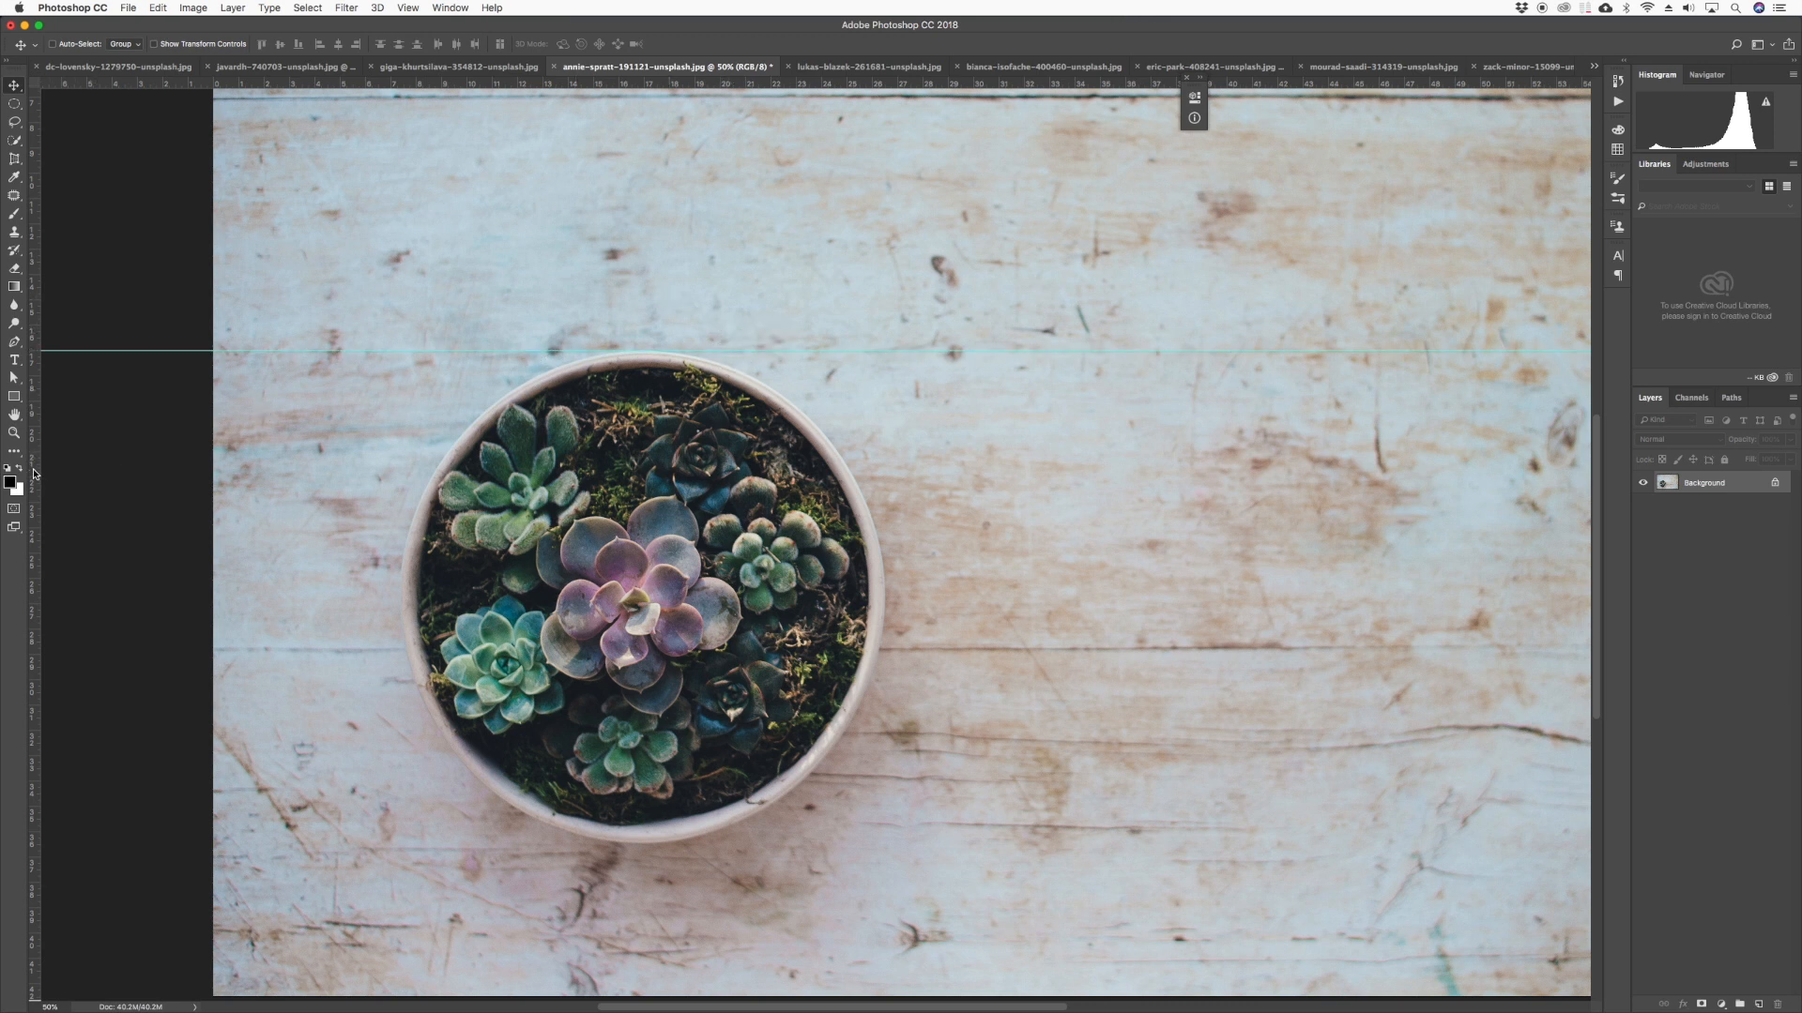
{"action": "left_click_drag", "start_coordinate": [34, 473], "coordinate": [402, 491]}
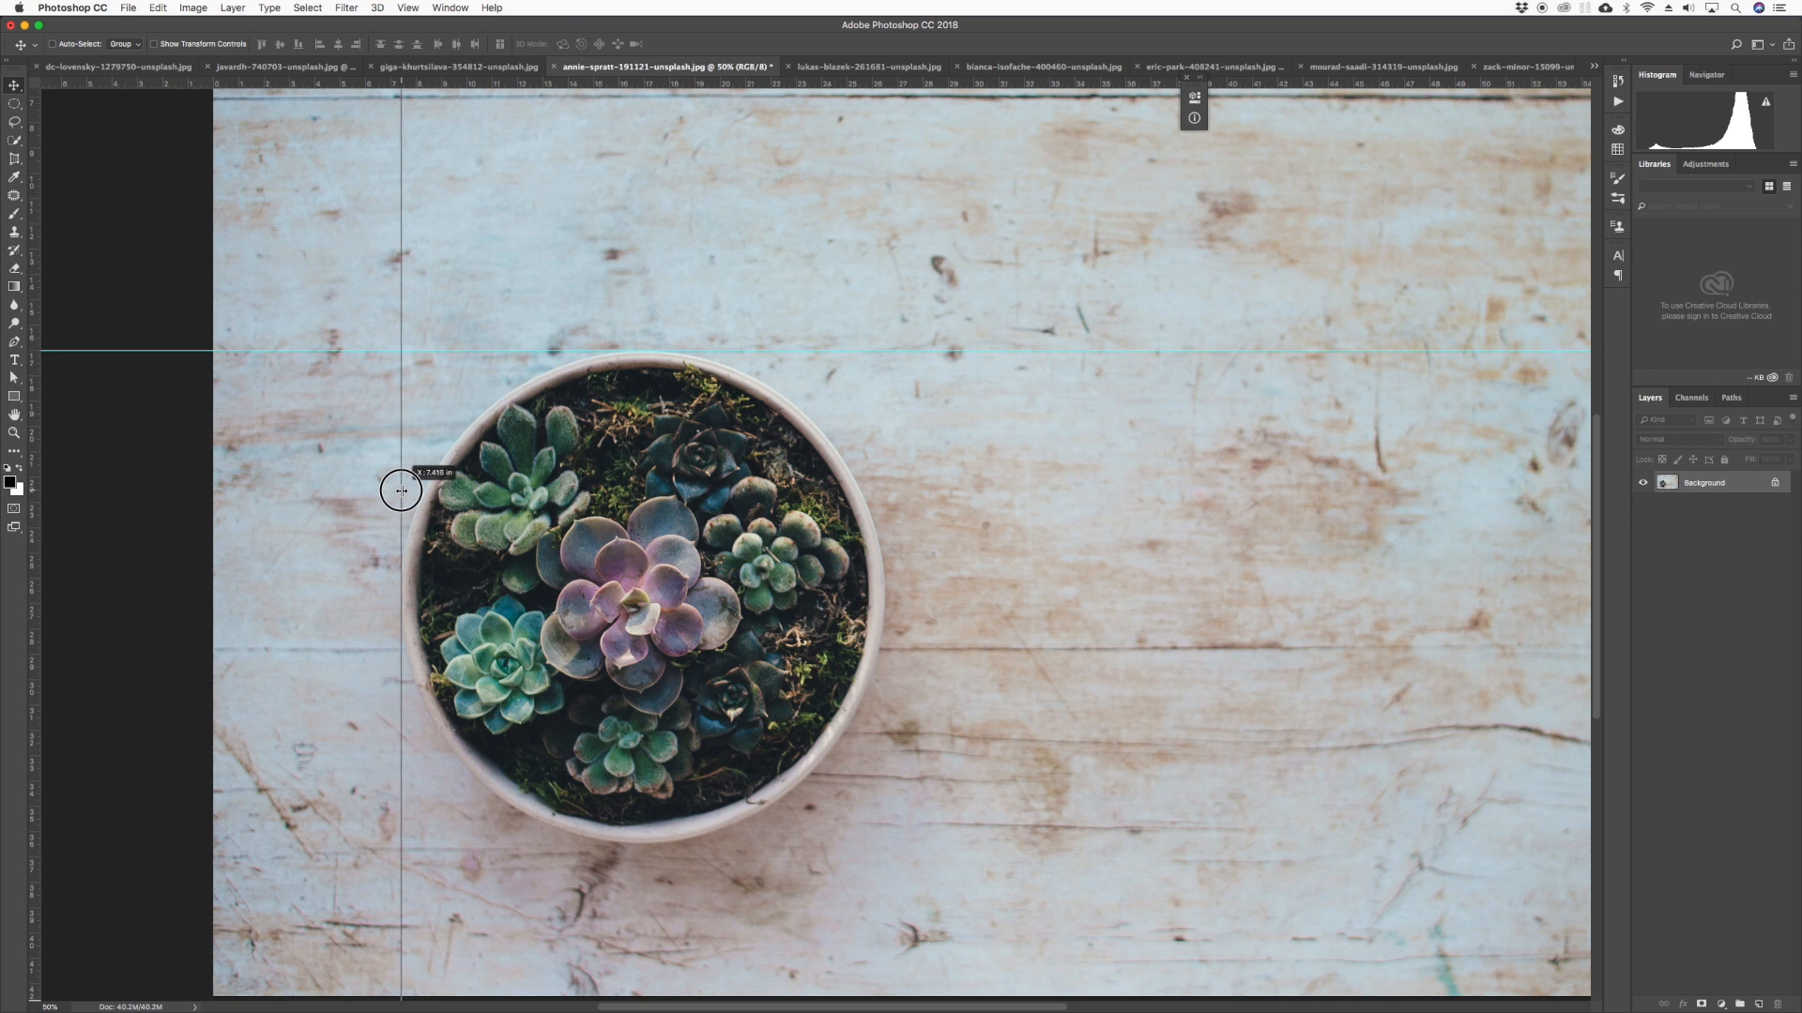
{"action": "left_click_drag", "start_coordinate": [401, 490], "coordinate": [402, 491]}
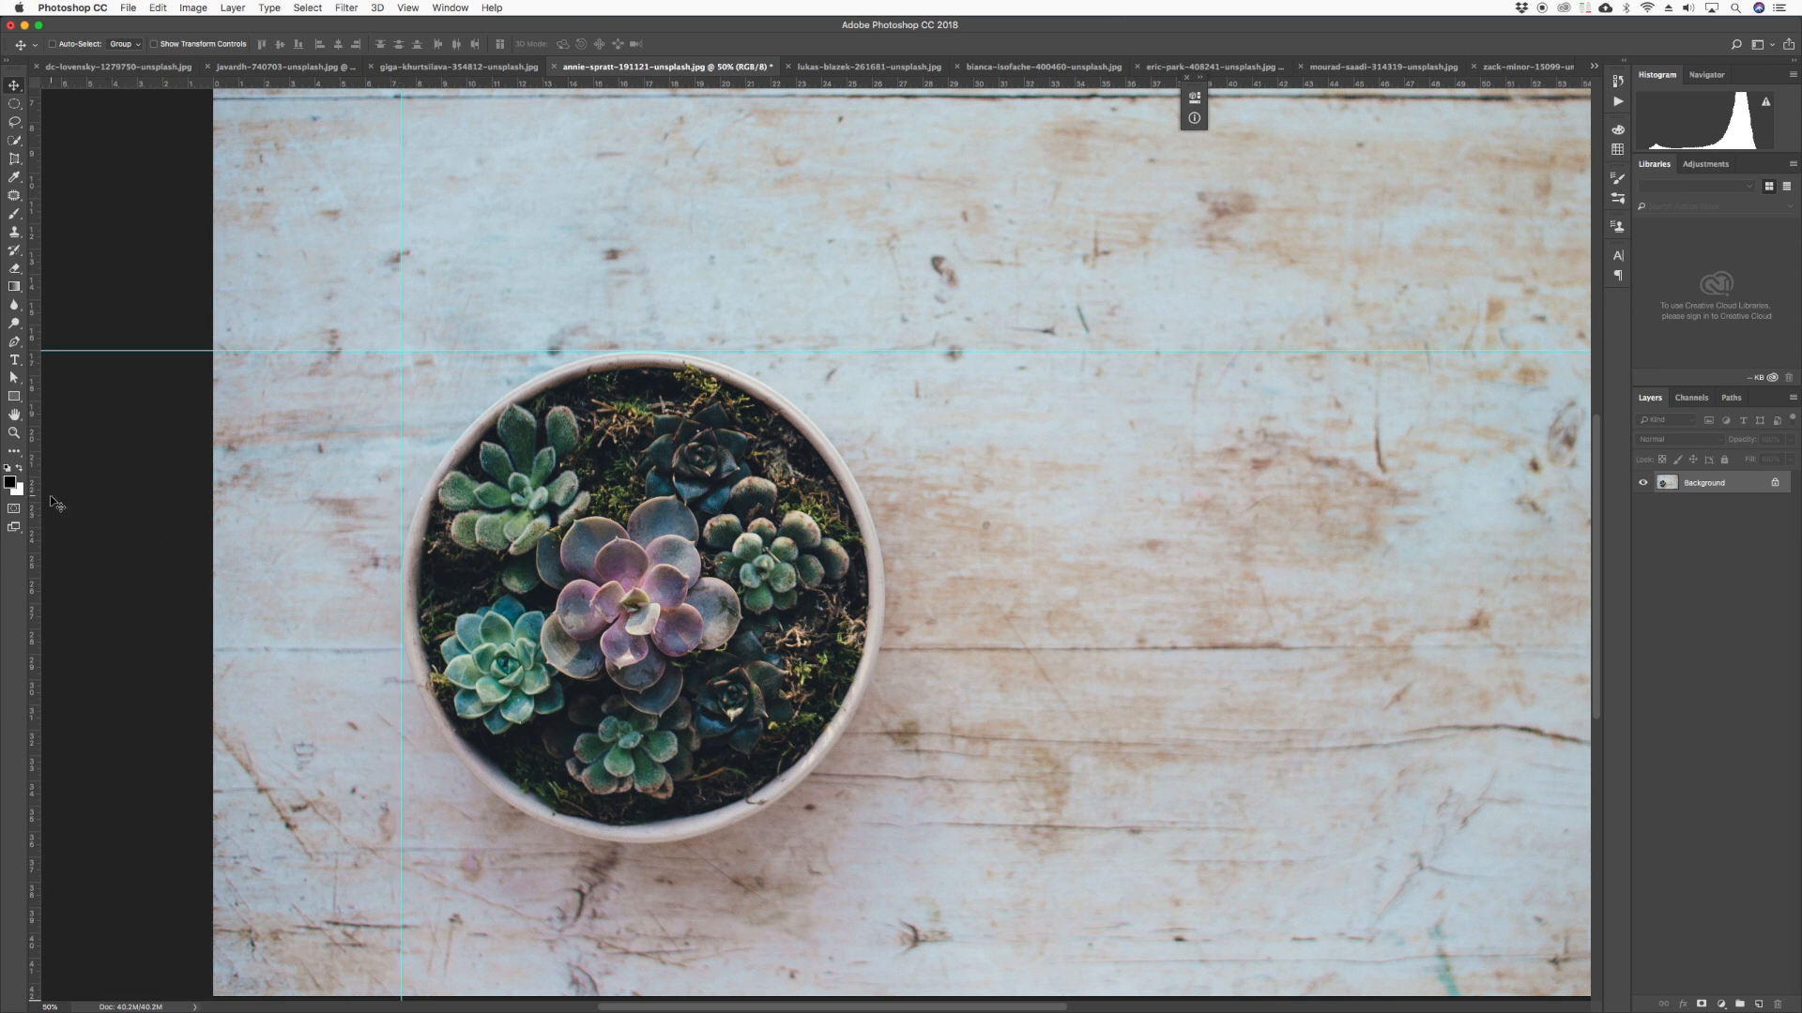
{"action": "left_click_drag", "start_coordinate": [36, 499], "coordinate": [884, 546]}
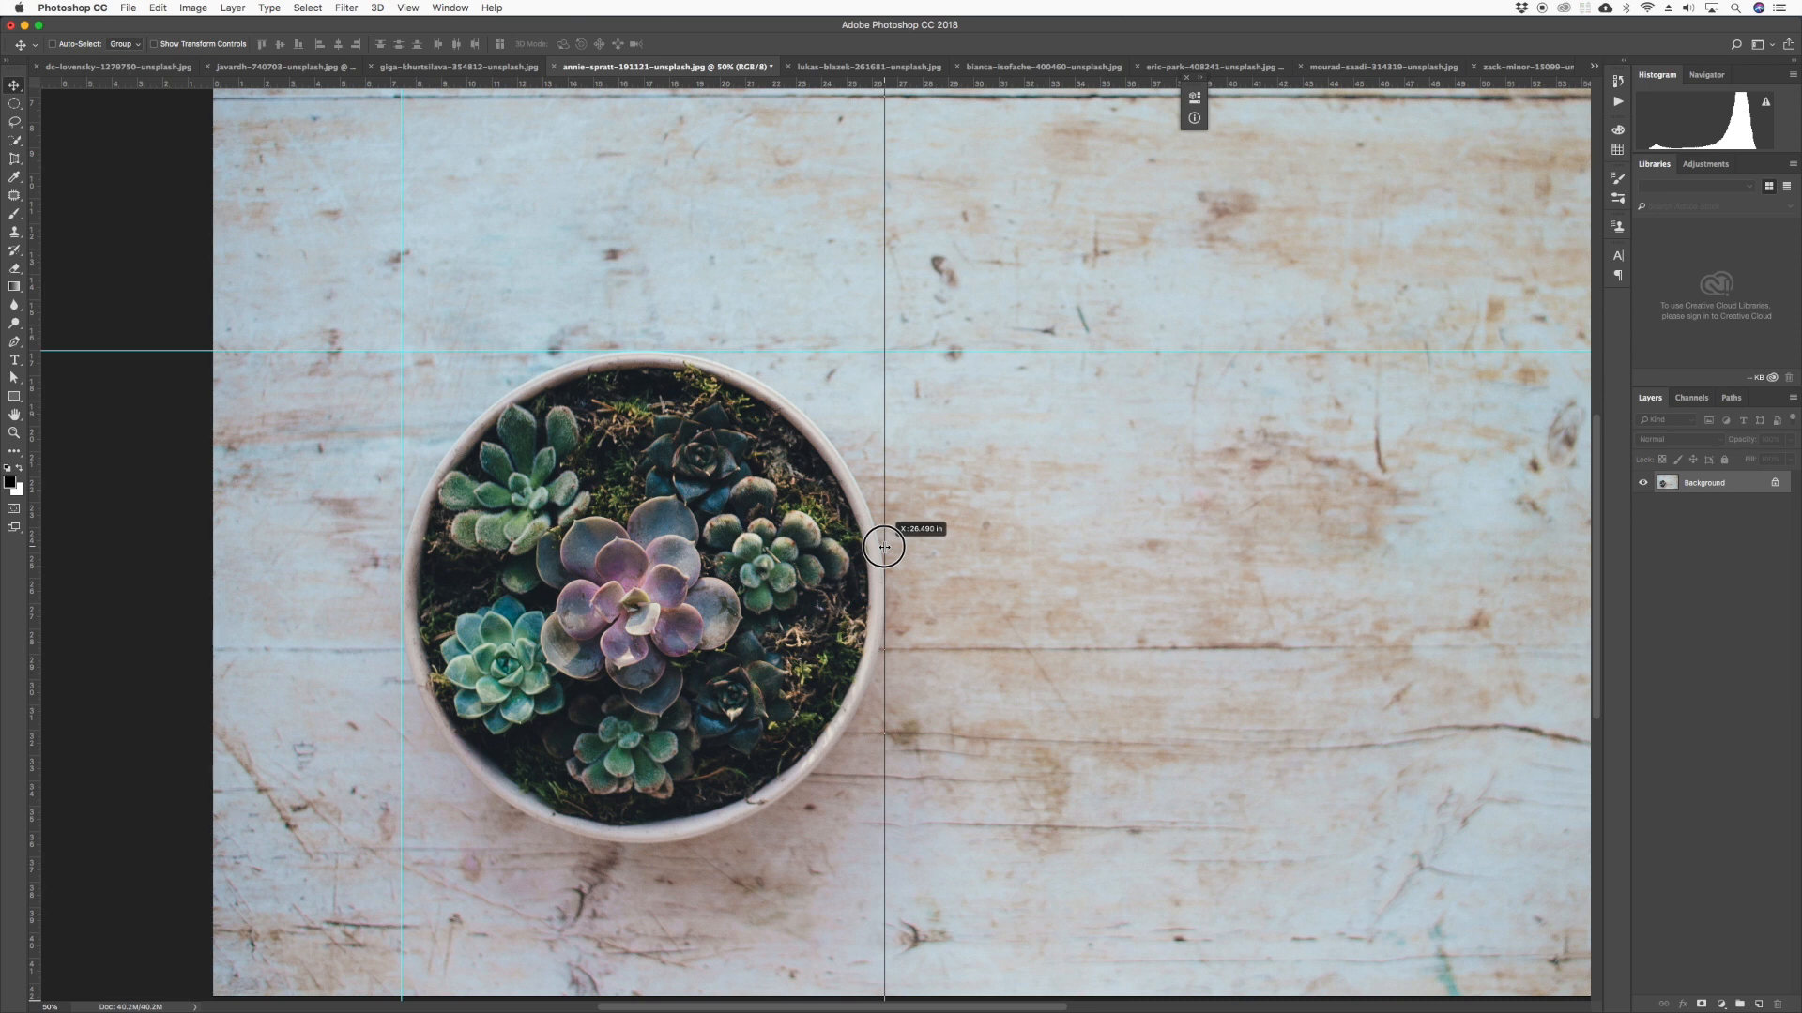
{"action": "left_click_drag", "start_coordinate": [884, 546], "coordinate": [884, 546]}
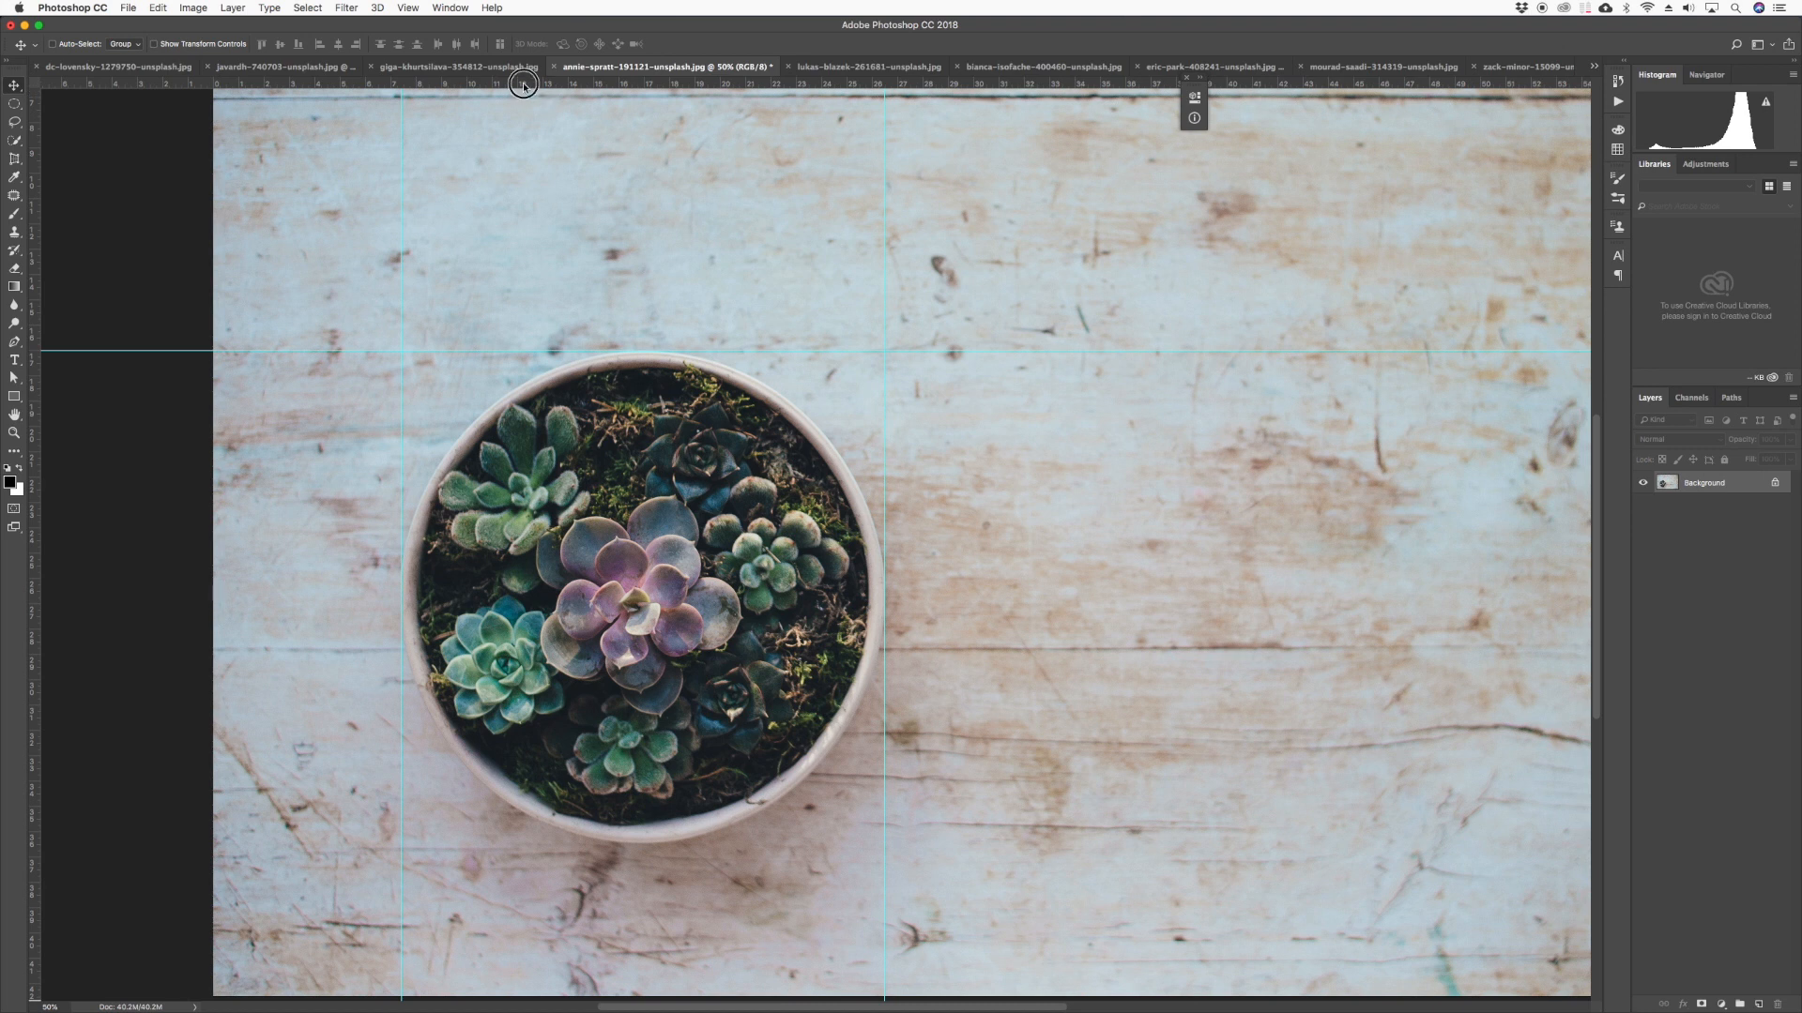
{"action": "left_click_drag", "start_coordinate": [522, 87], "coordinate": [716, 843]}
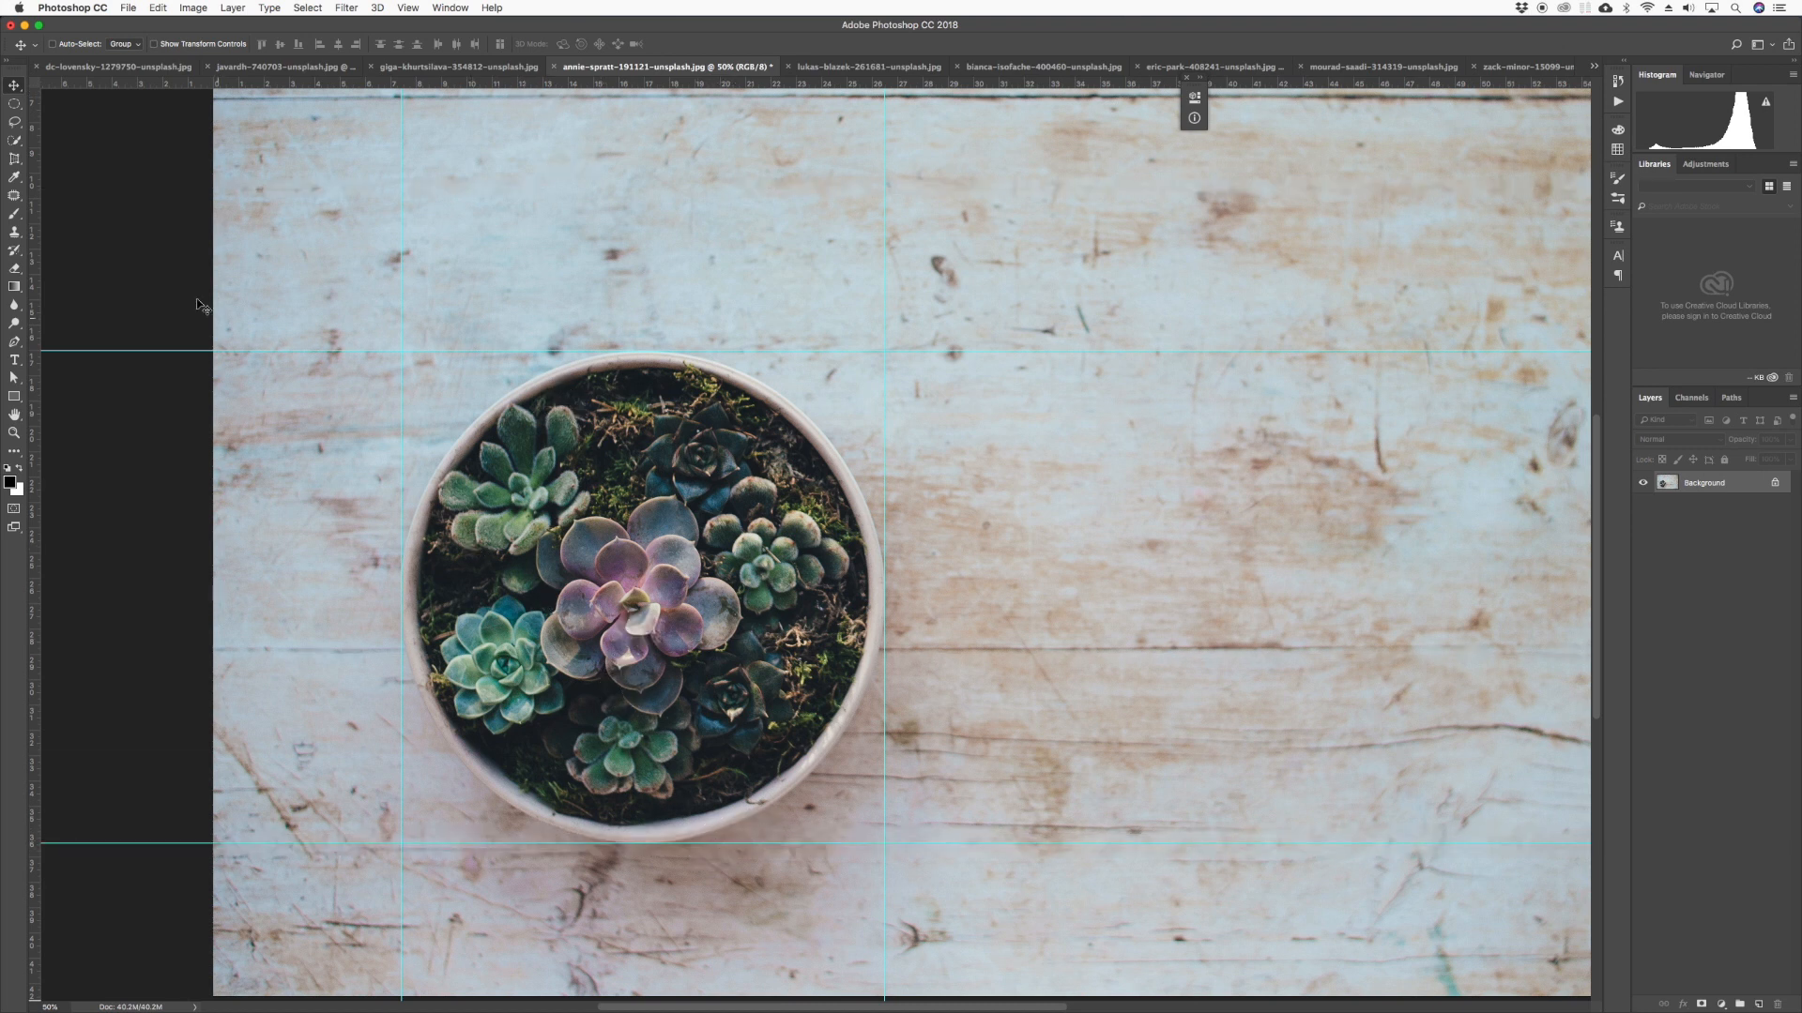
Use the transform midpoints of a rectangular selection around the pot to add centered vertical and horizontal guides, then clear the selection
{"action": "left_click", "coordinate": [14, 104]}
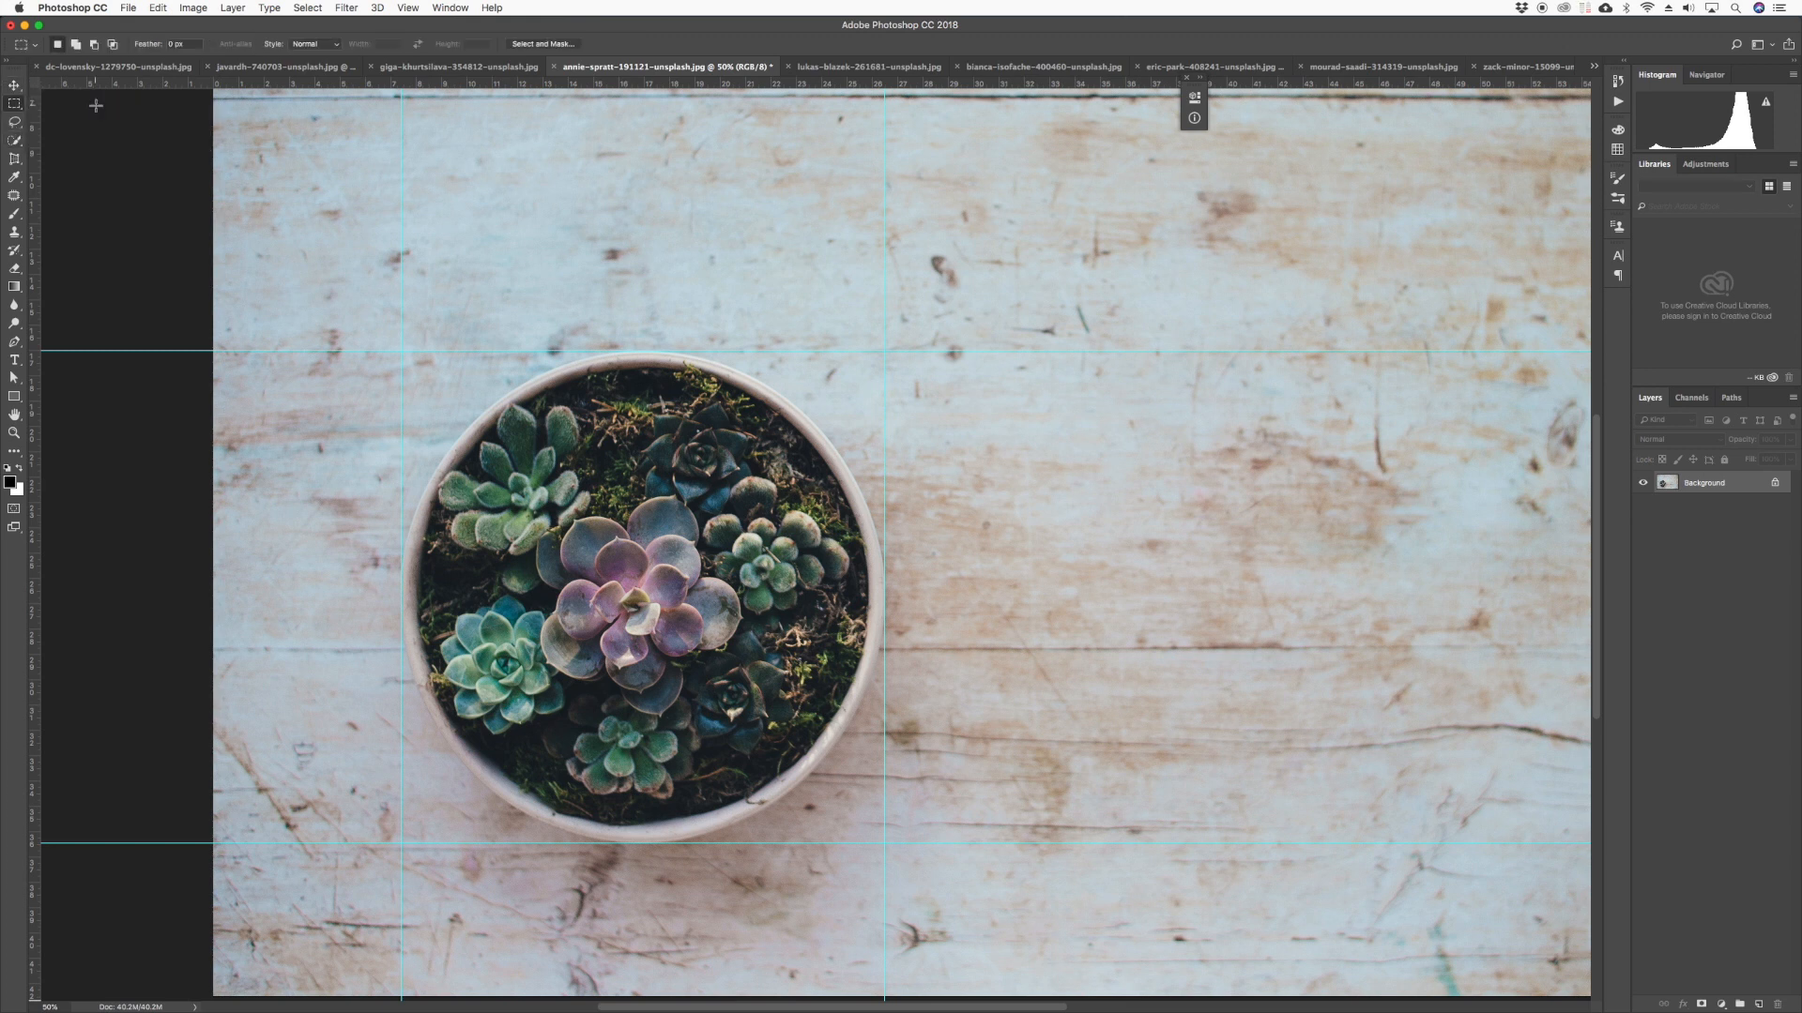
{"action": "left_click_drag", "start_coordinate": [400, 351], "coordinate": [885, 842]}
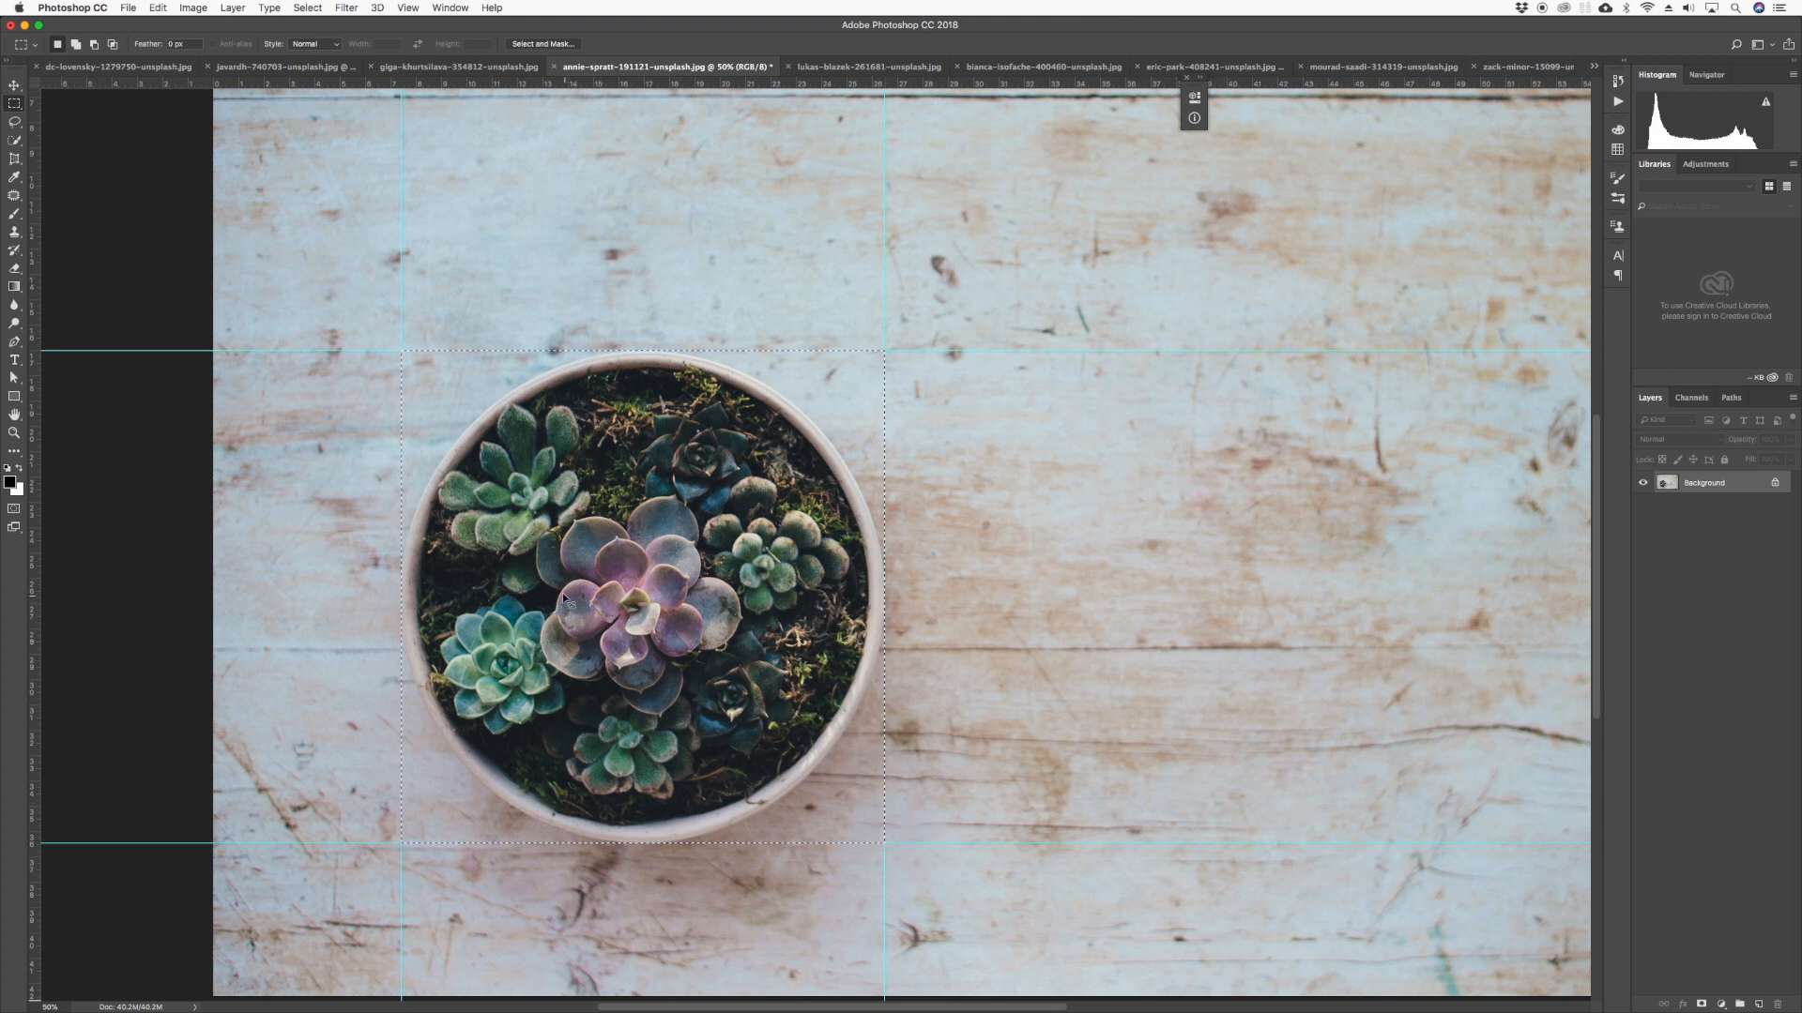
{"action": "key", "text": "super+t"}
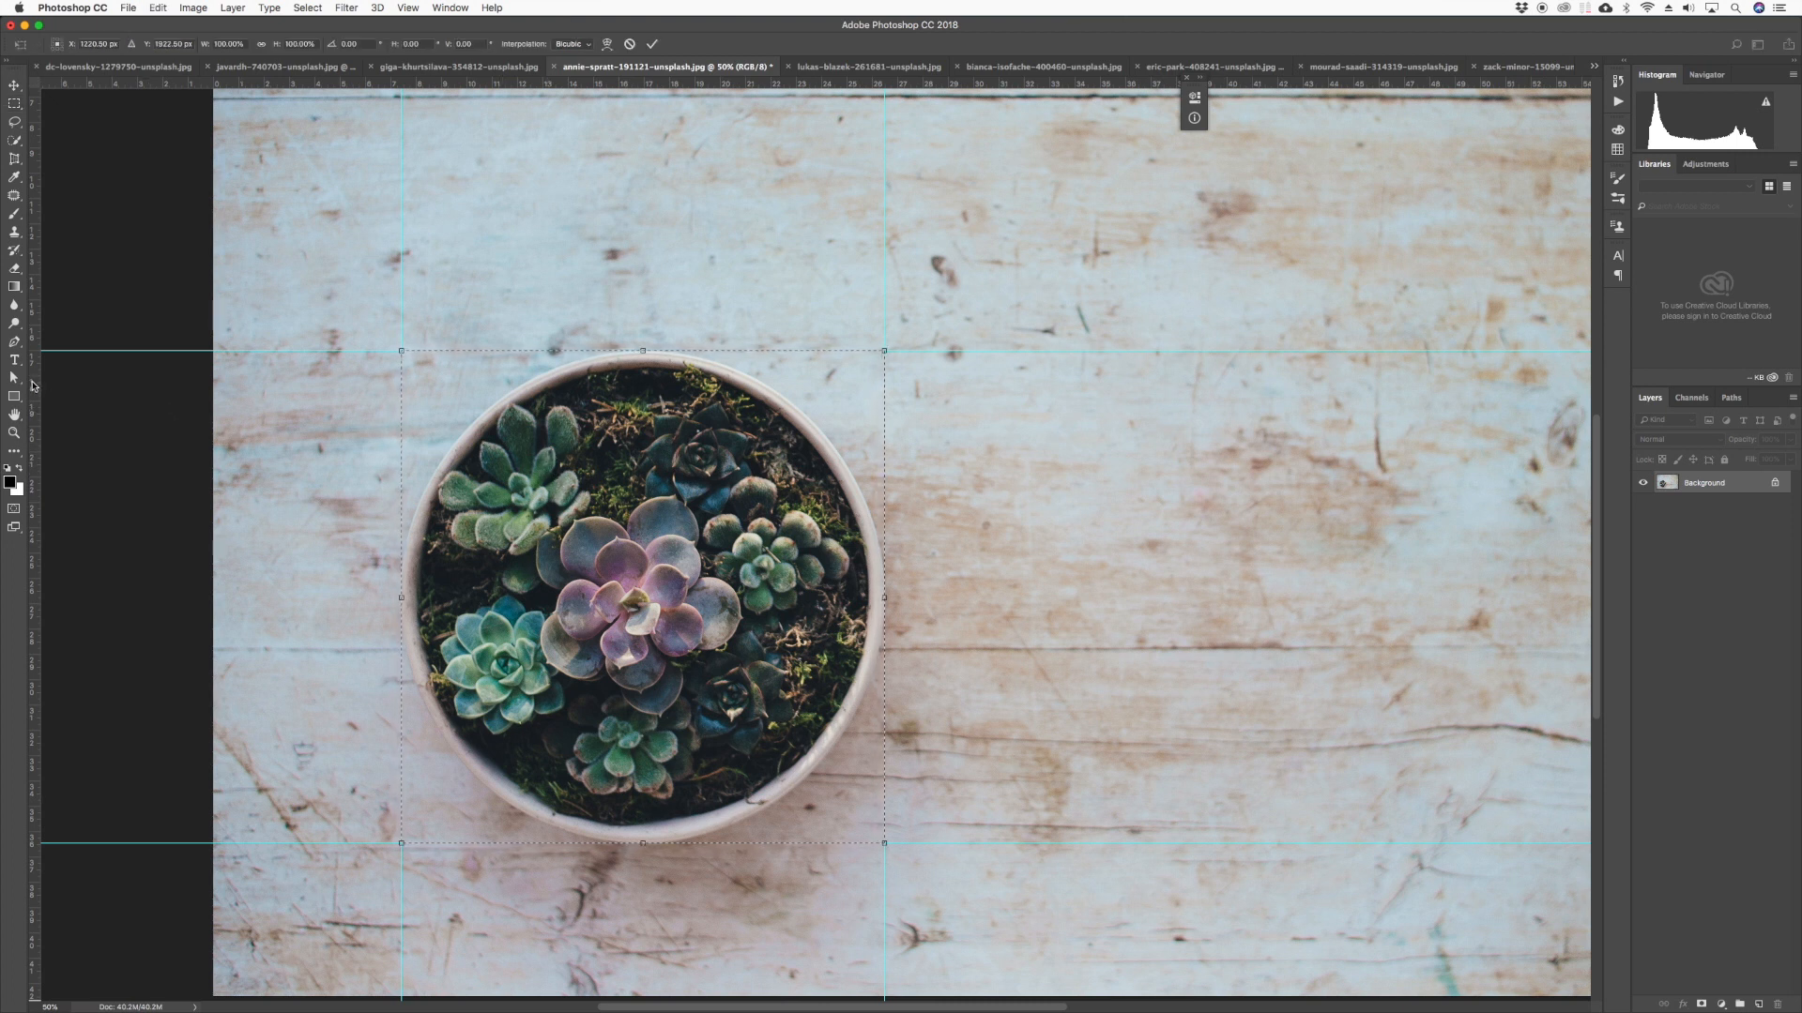
{"action": "left_click_drag", "start_coordinate": [34, 392], "coordinate": [640, 401]}
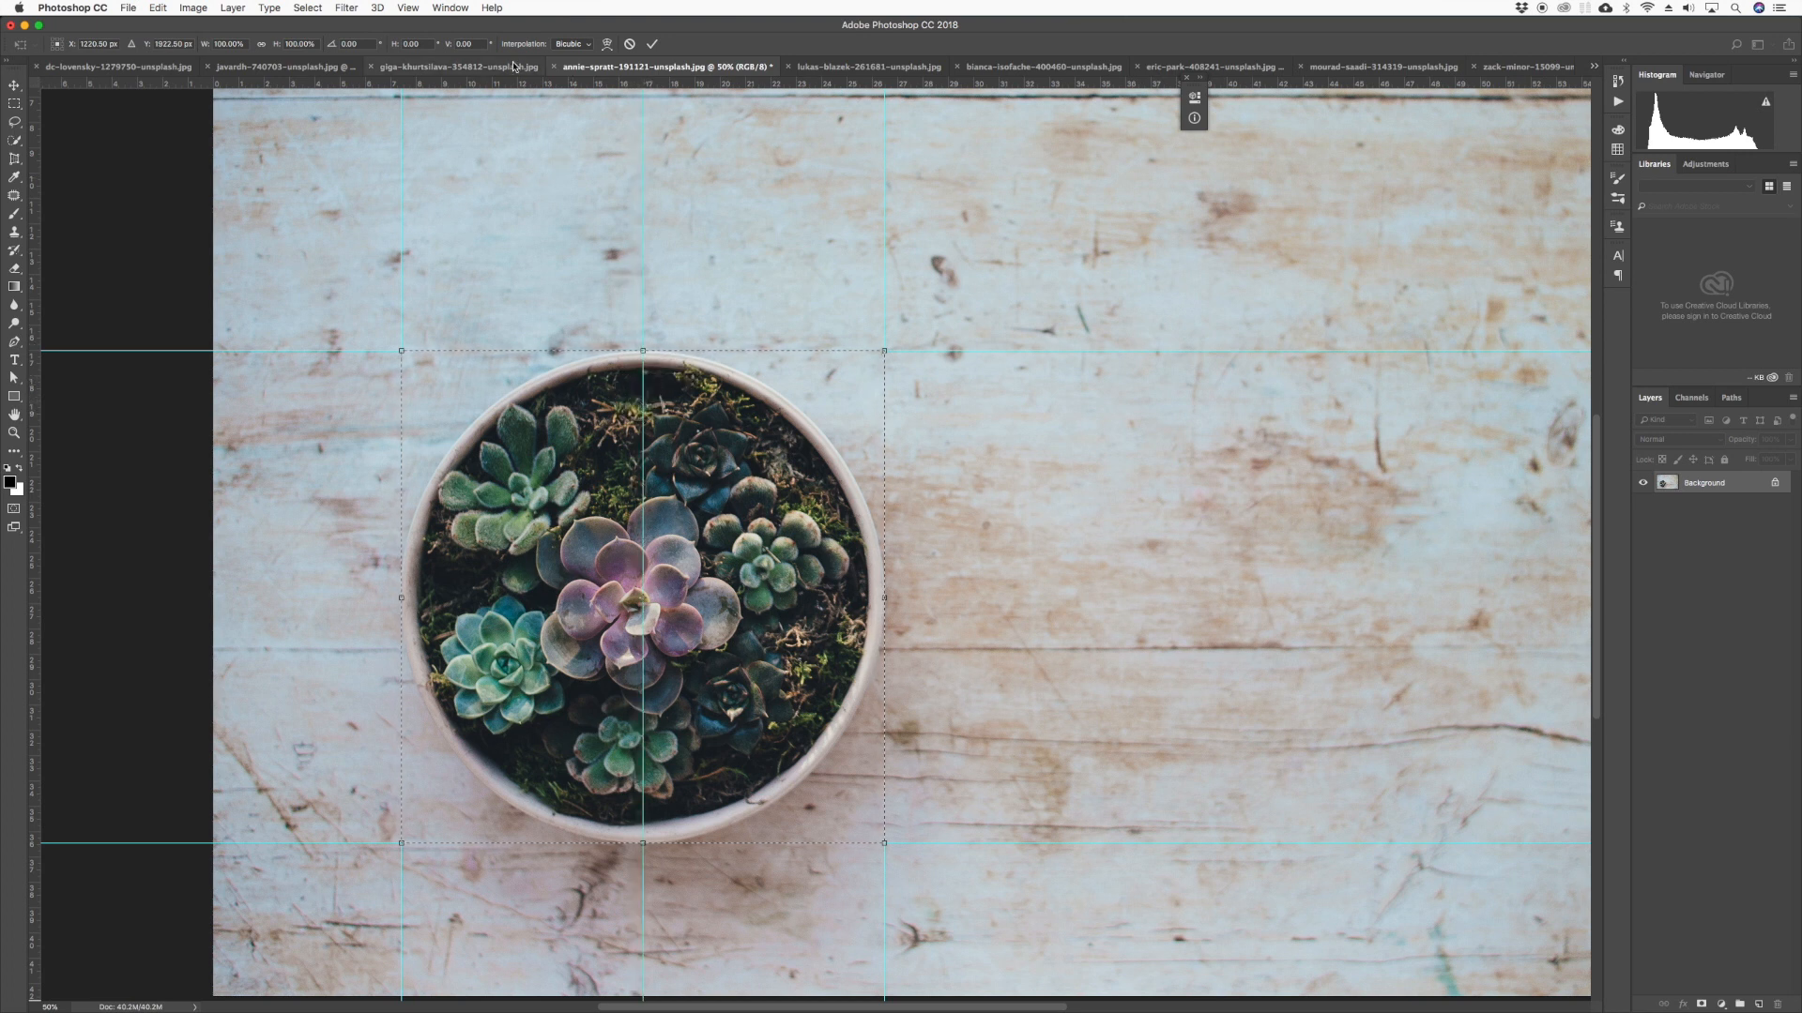
{"action": "left_click_drag", "start_coordinate": [520, 84], "coordinate": [831, 594]}
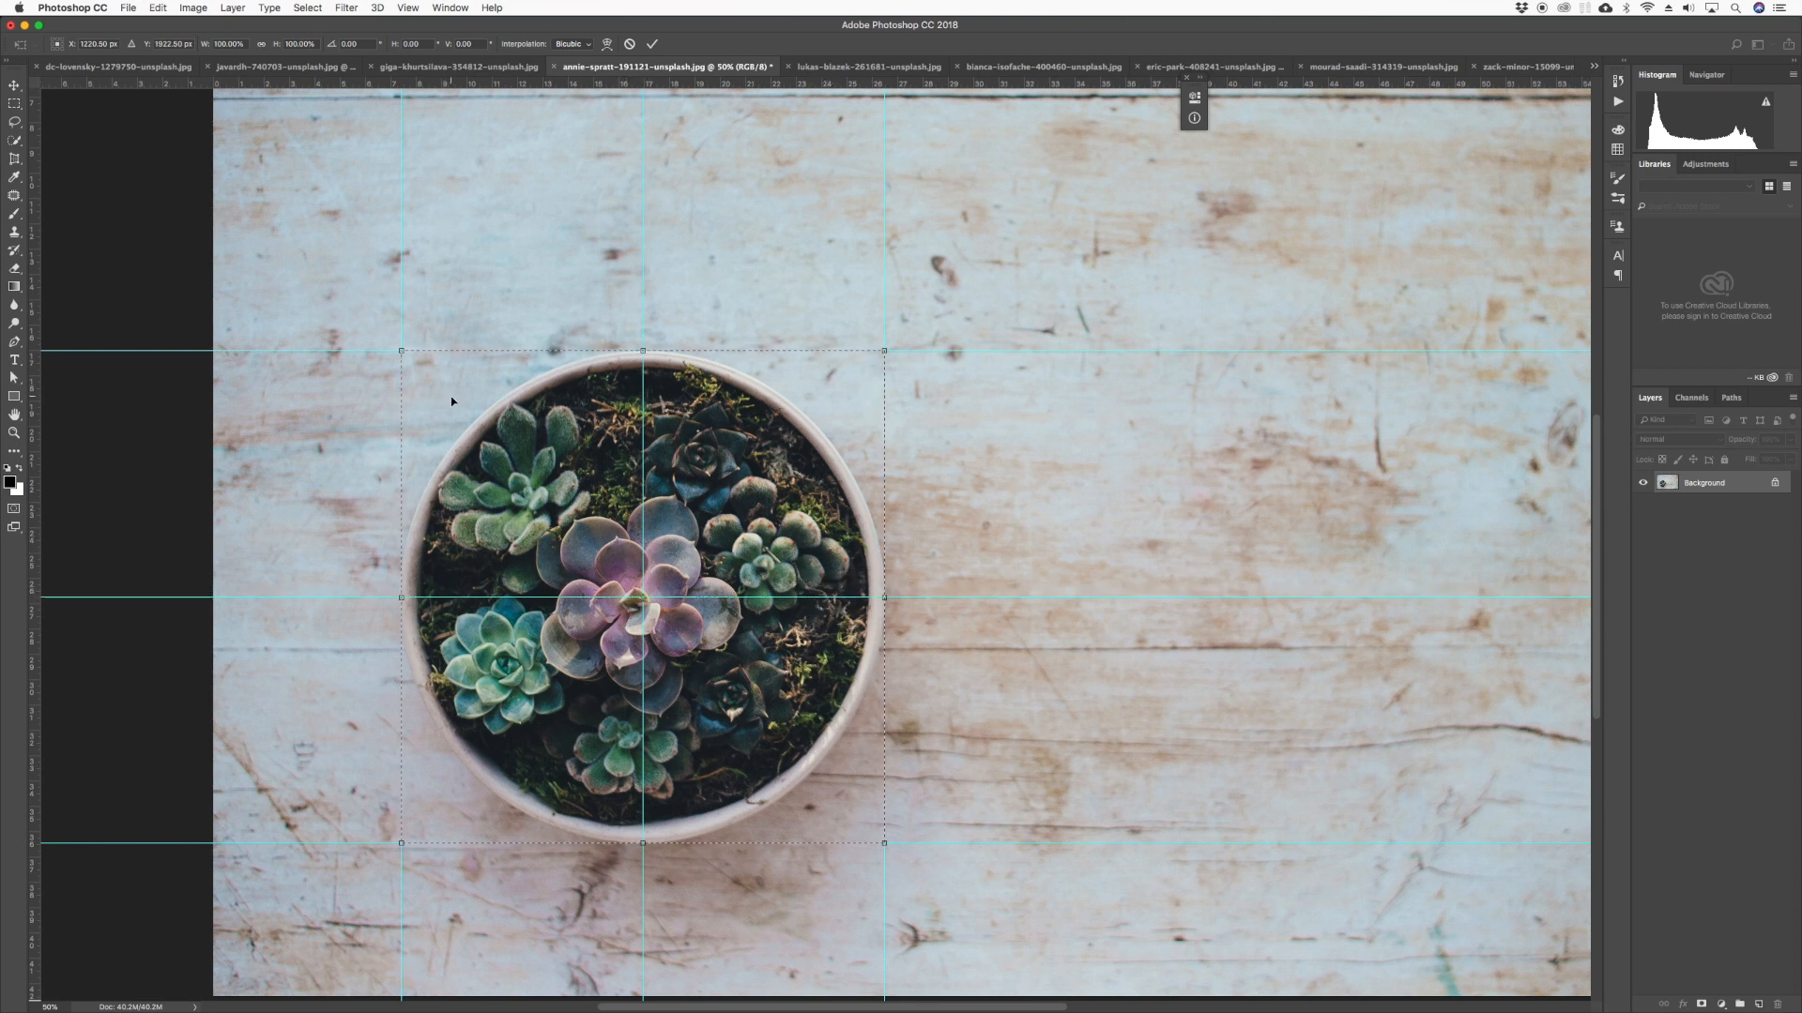
{"action": "key", "text": "Escape"}
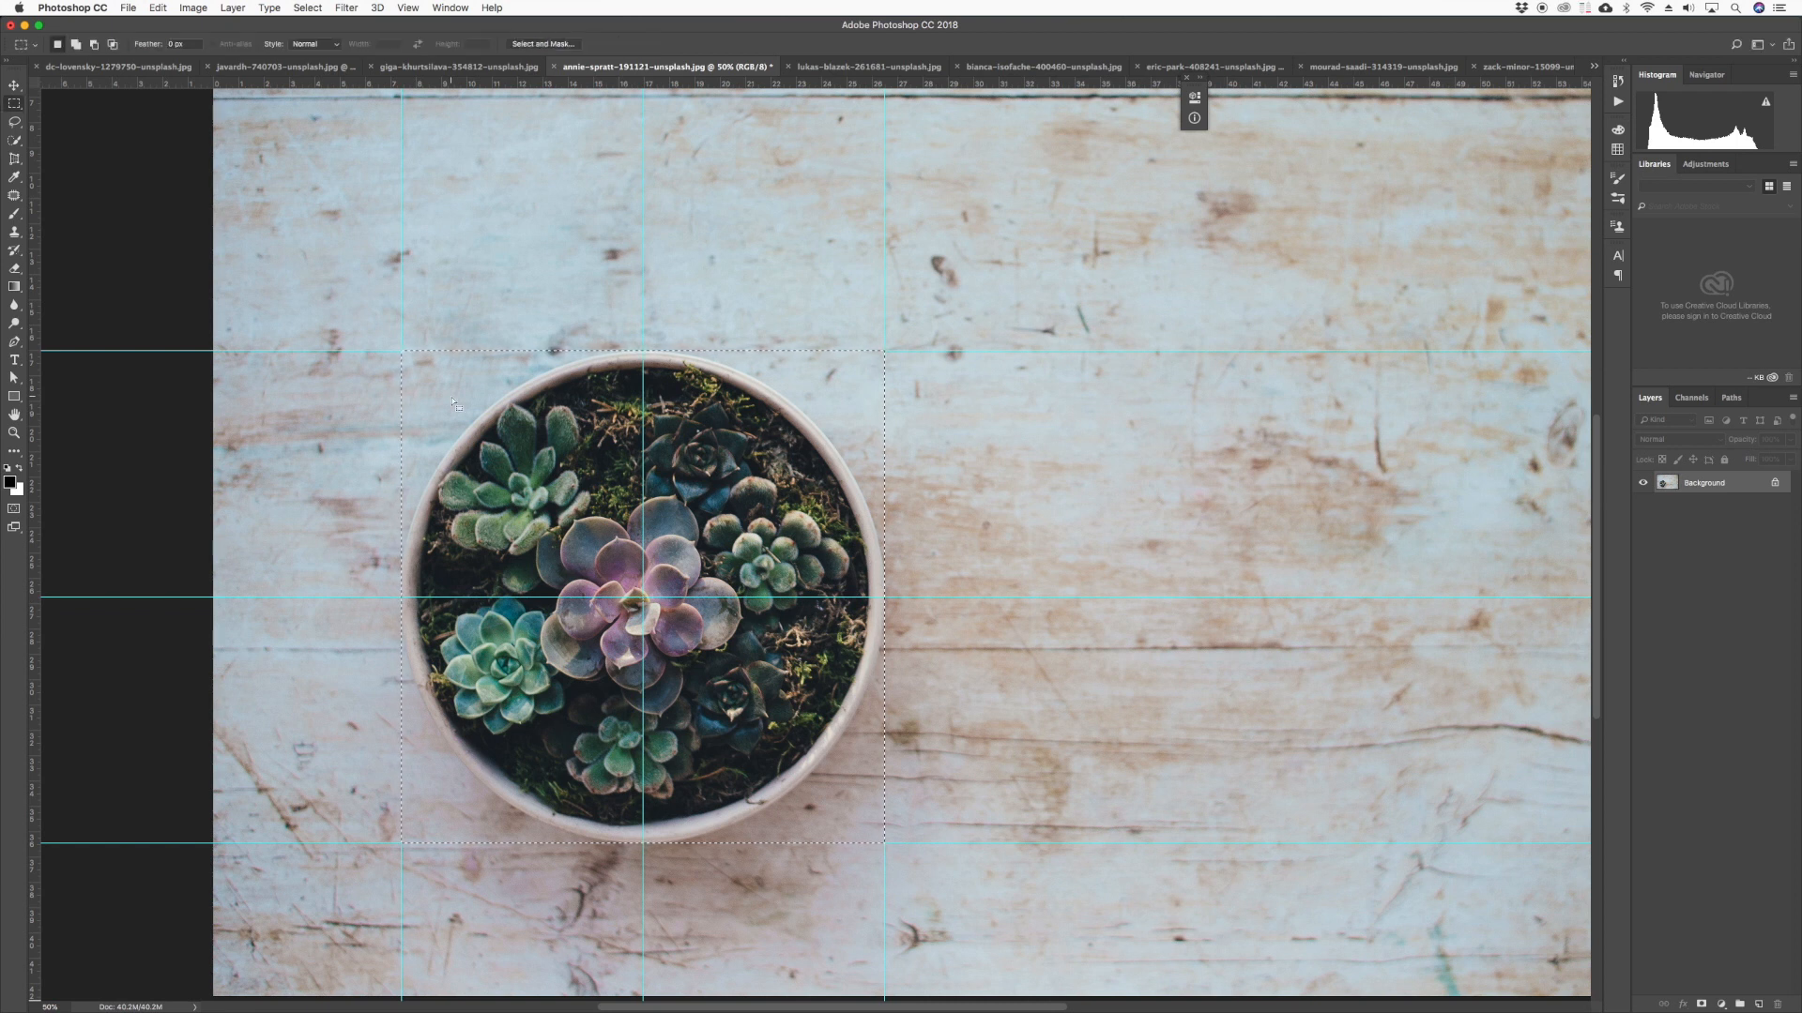
{"action": "left_click", "coordinate": [451, 399]}
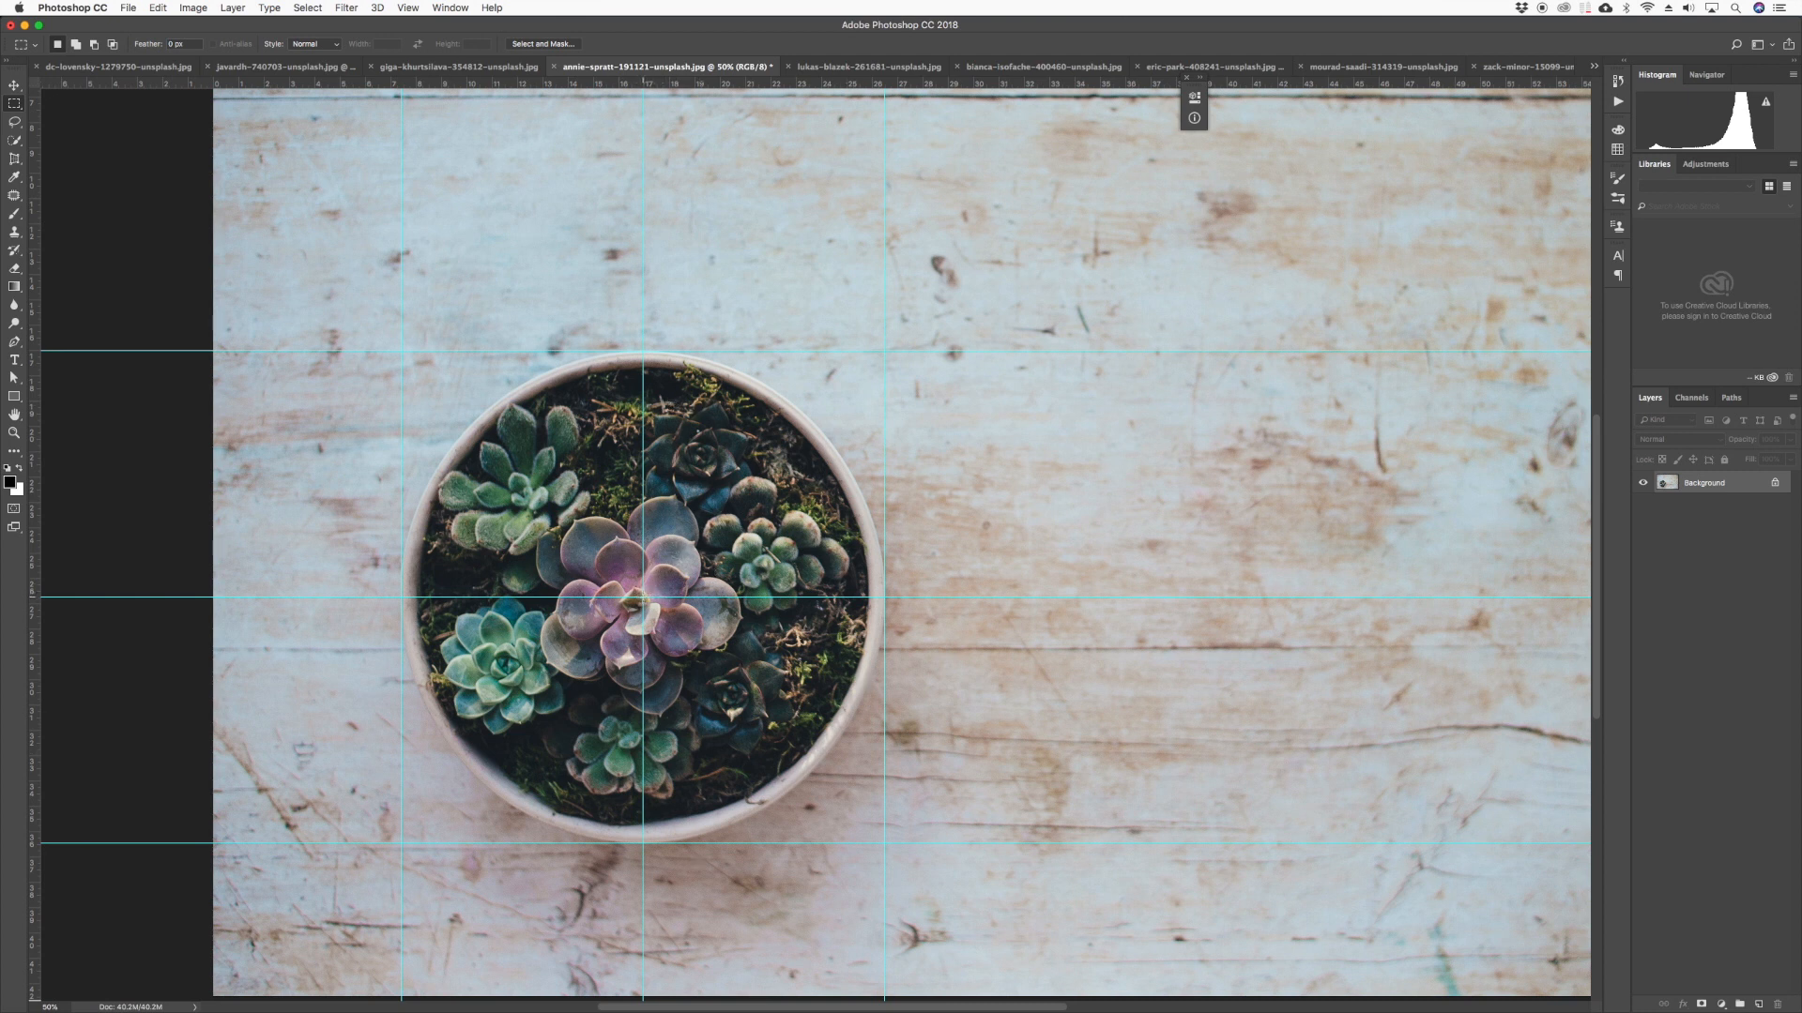
Make an elliptical selection from the intersection of the center guides out to the pot's rim
{"action": "left_click", "coordinate": [15, 104]}
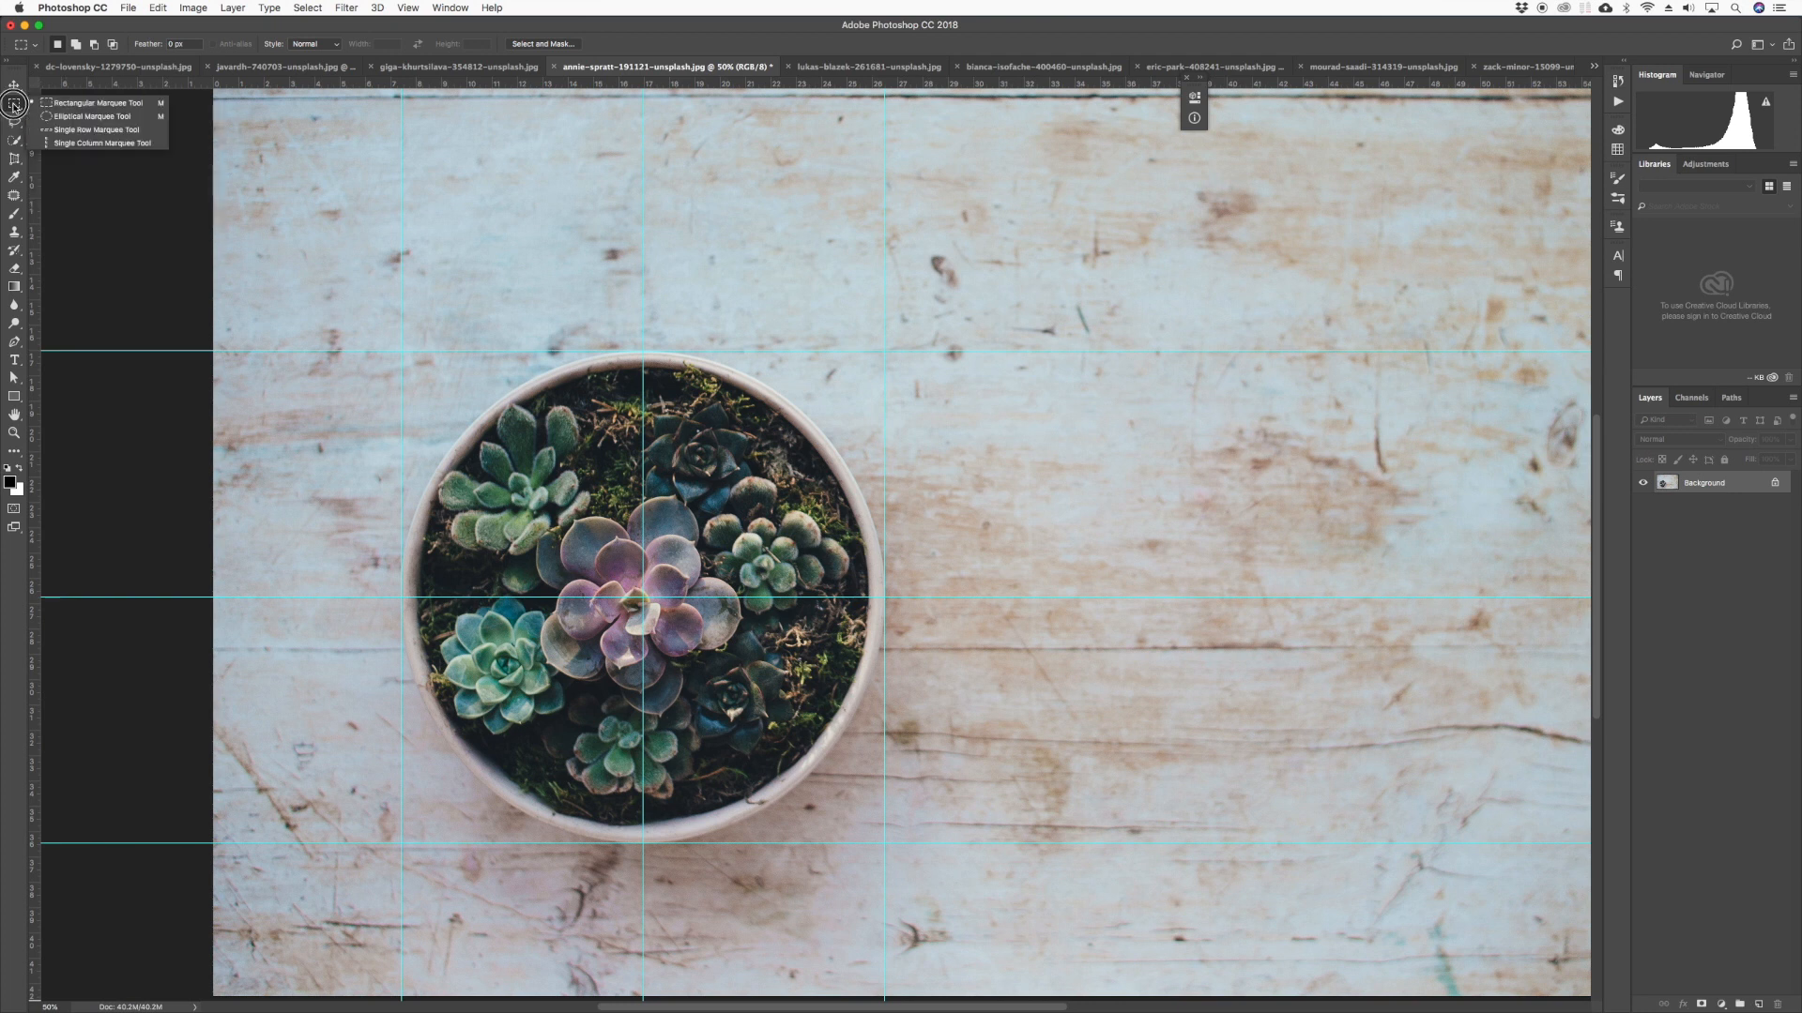
{"action": "left_click", "coordinate": [92, 116]}
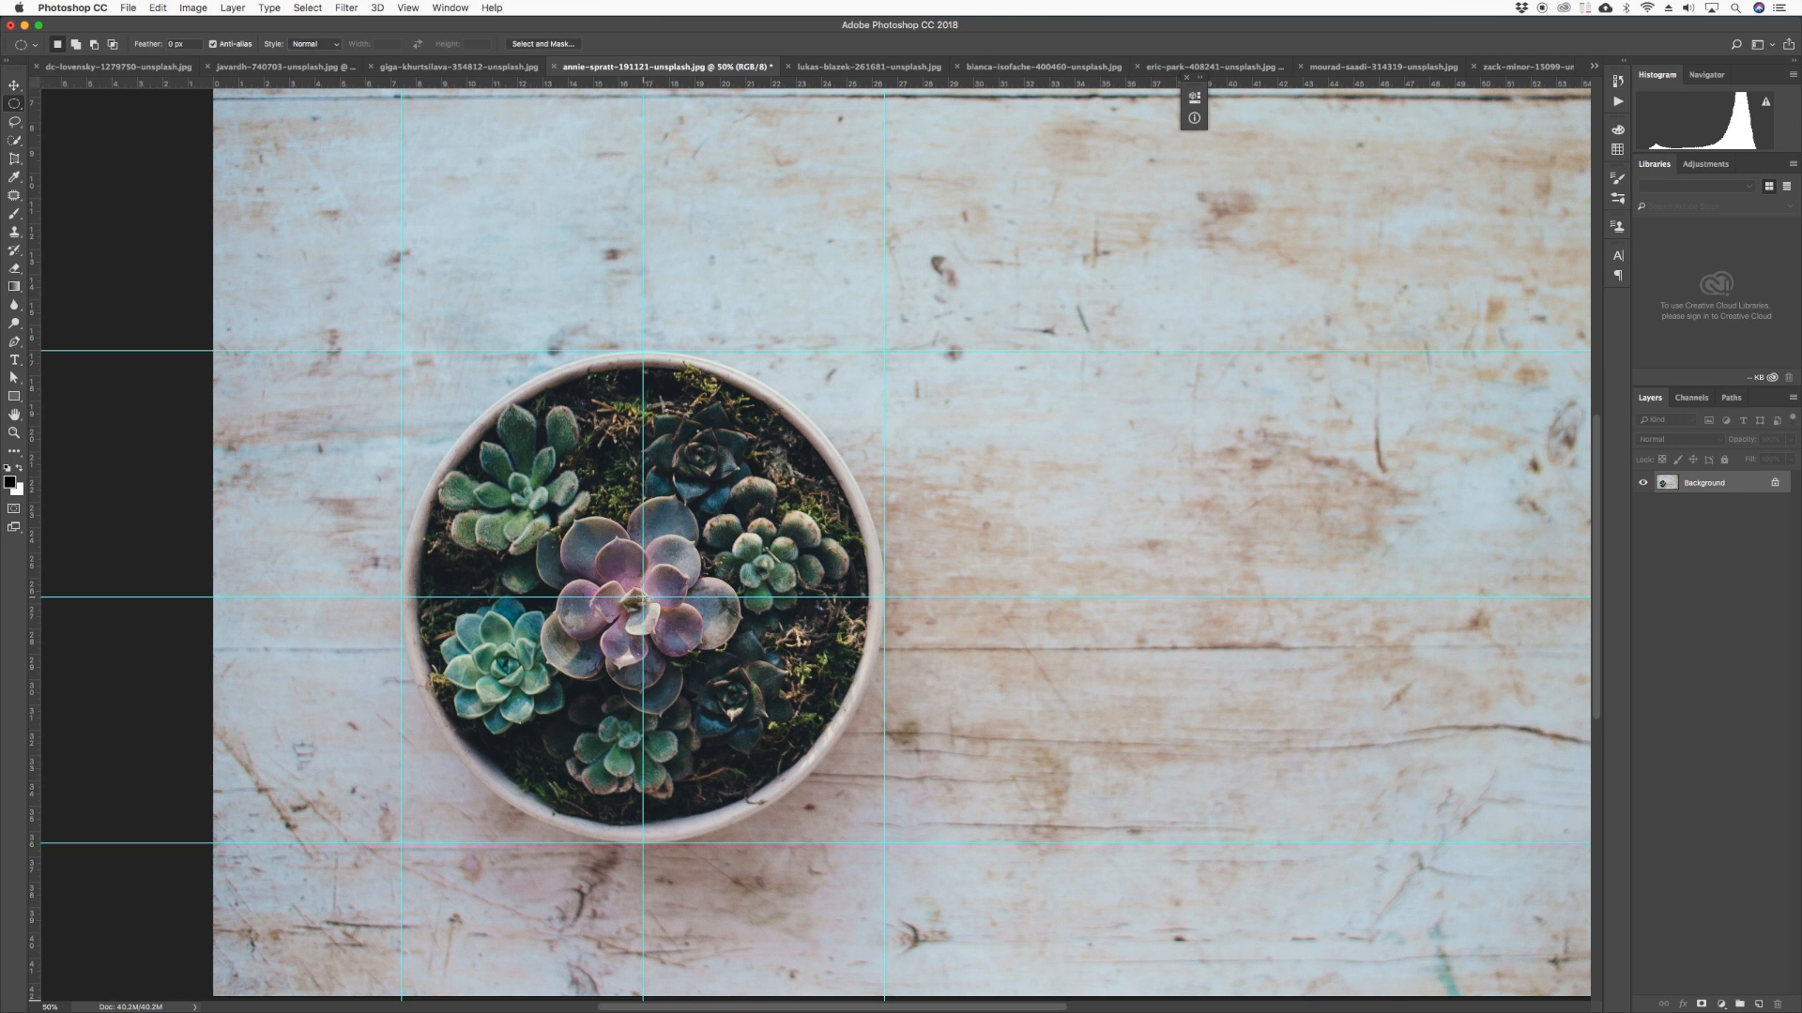
{"action": "left_click_drag", "start_coordinate": [643, 597], "coordinate": [956, 834]}
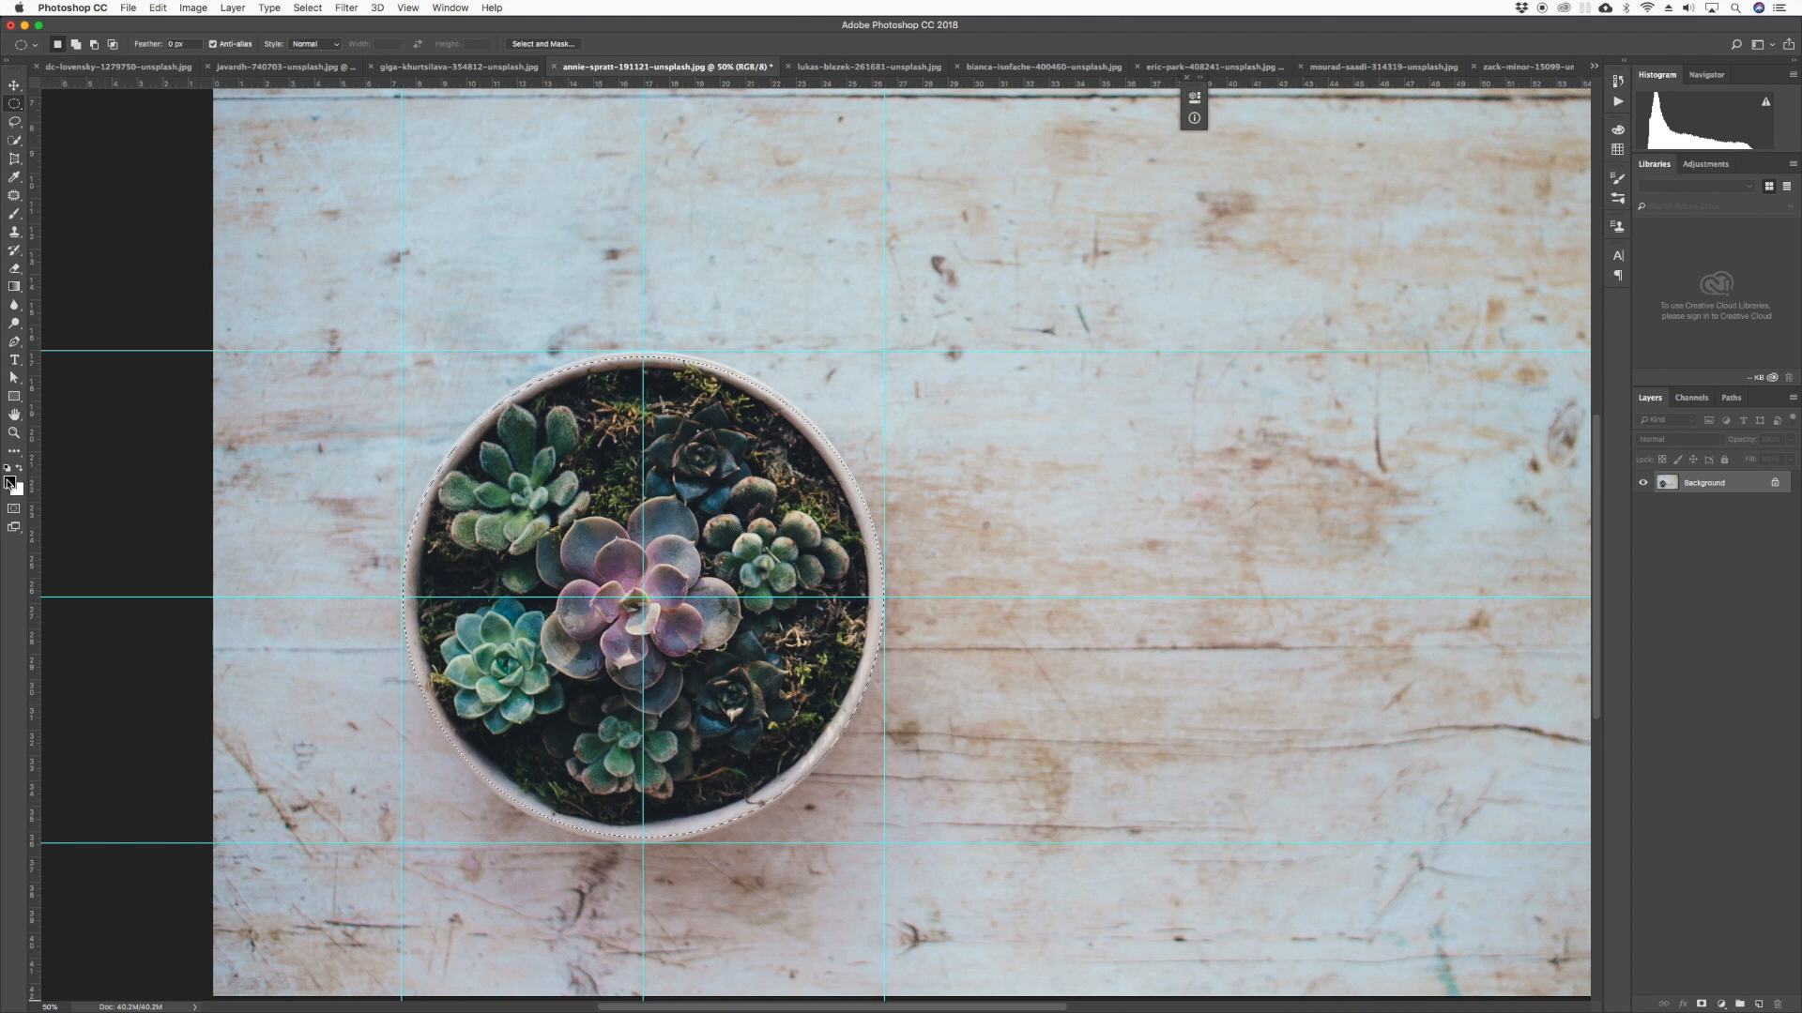
Turn the circular selection into a layer mask that isolates the pot, and hide the guides
{"action": "left_click", "coordinate": [1702, 1004]}
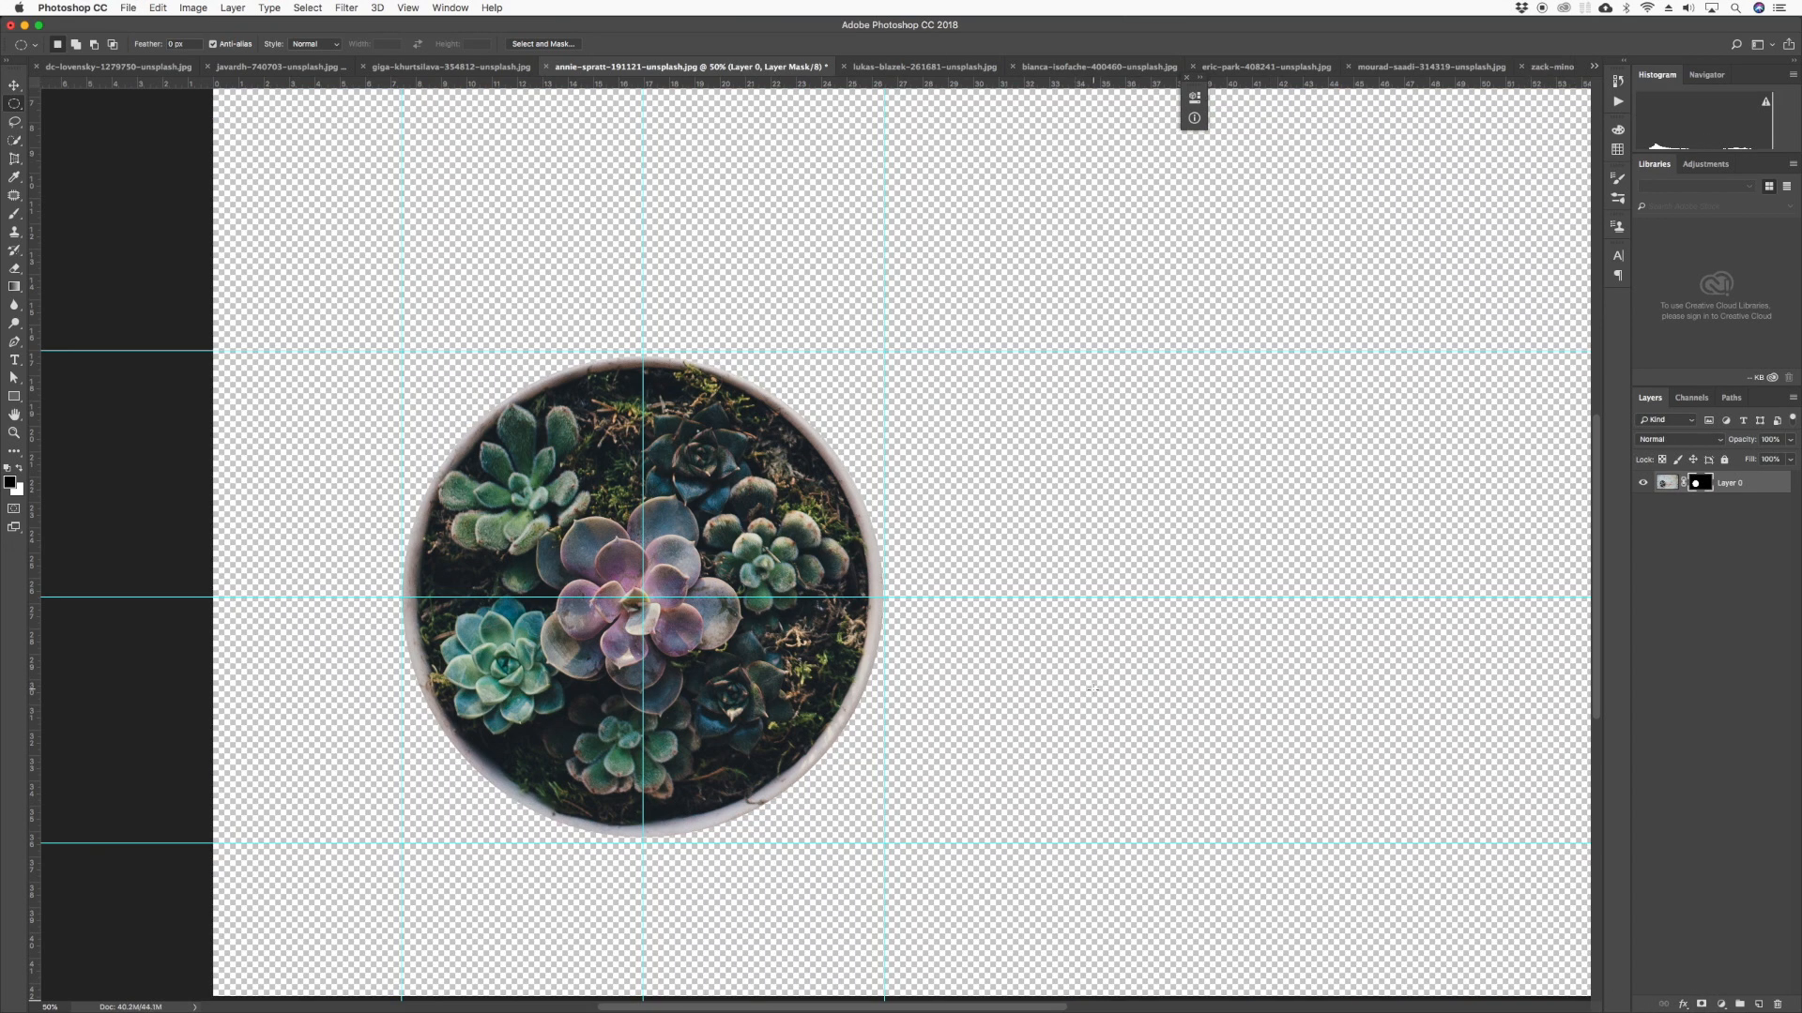
{"action": "key", "text": "super+semicolon"}
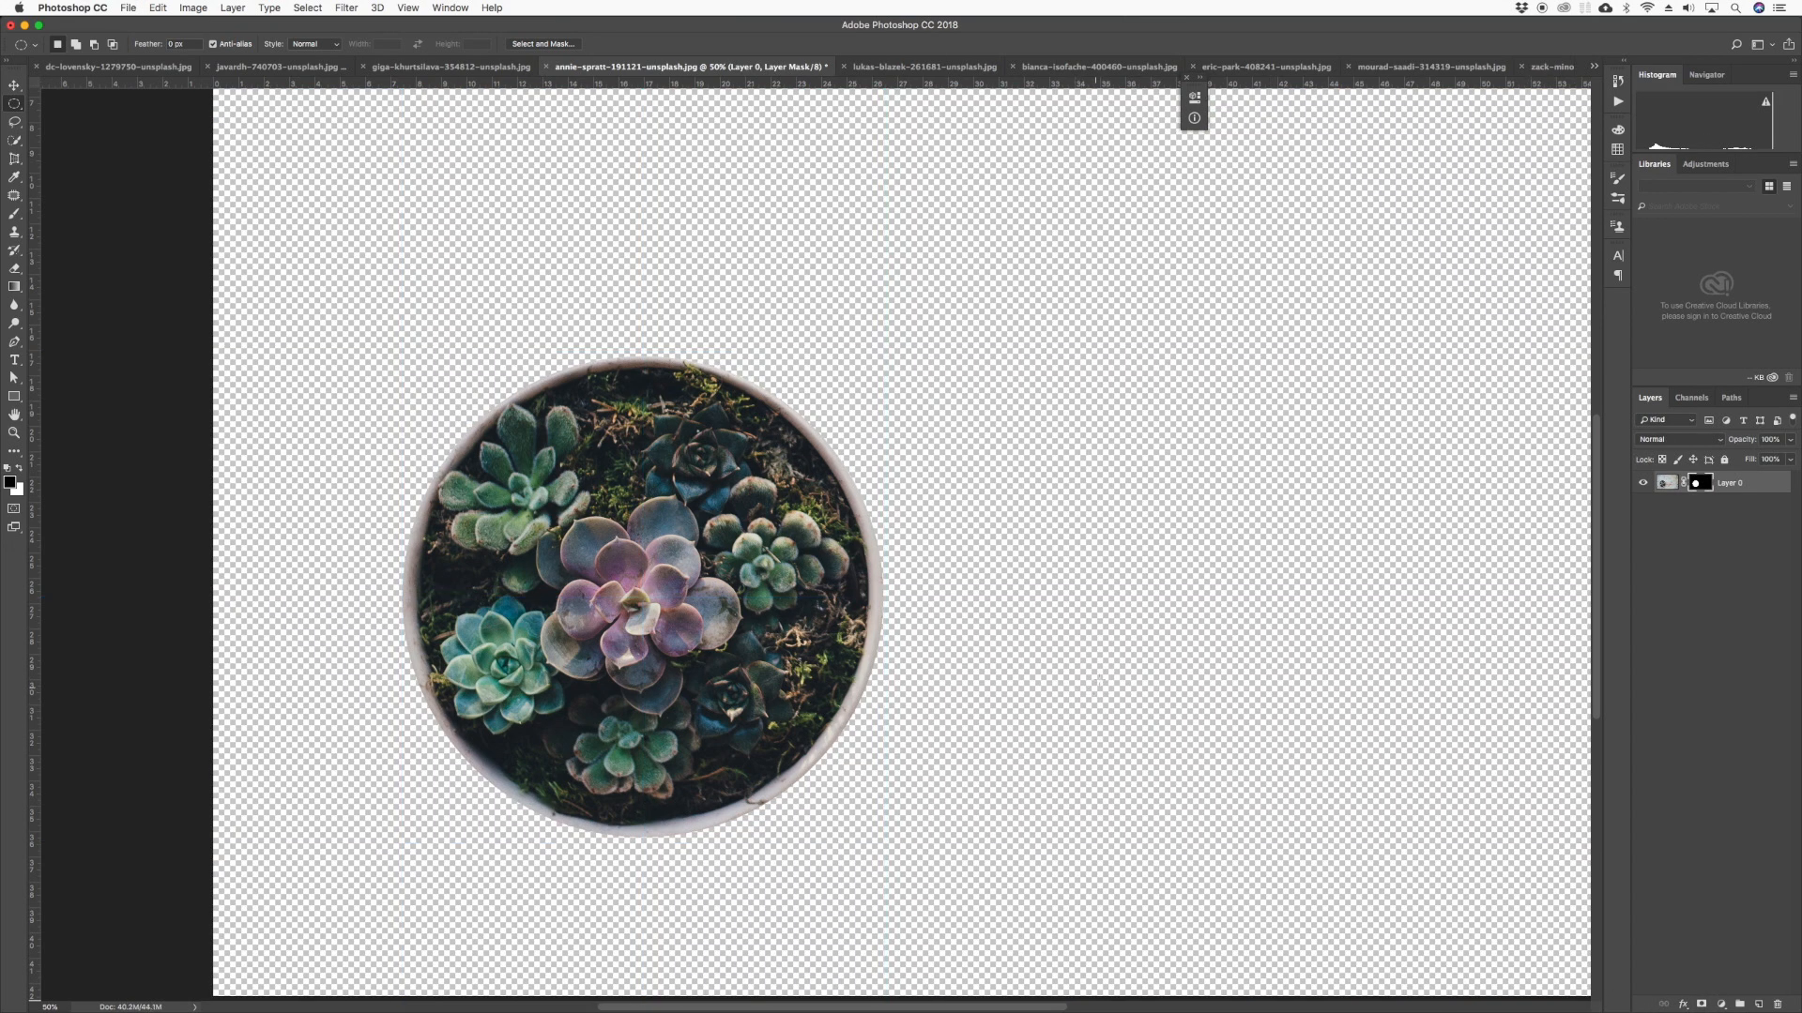
Copy the masked pot layer into the light wood photo with the green leaves and place it in the lower-left area of the image
{"action": "left_click", "coordinate": [15, 85]}
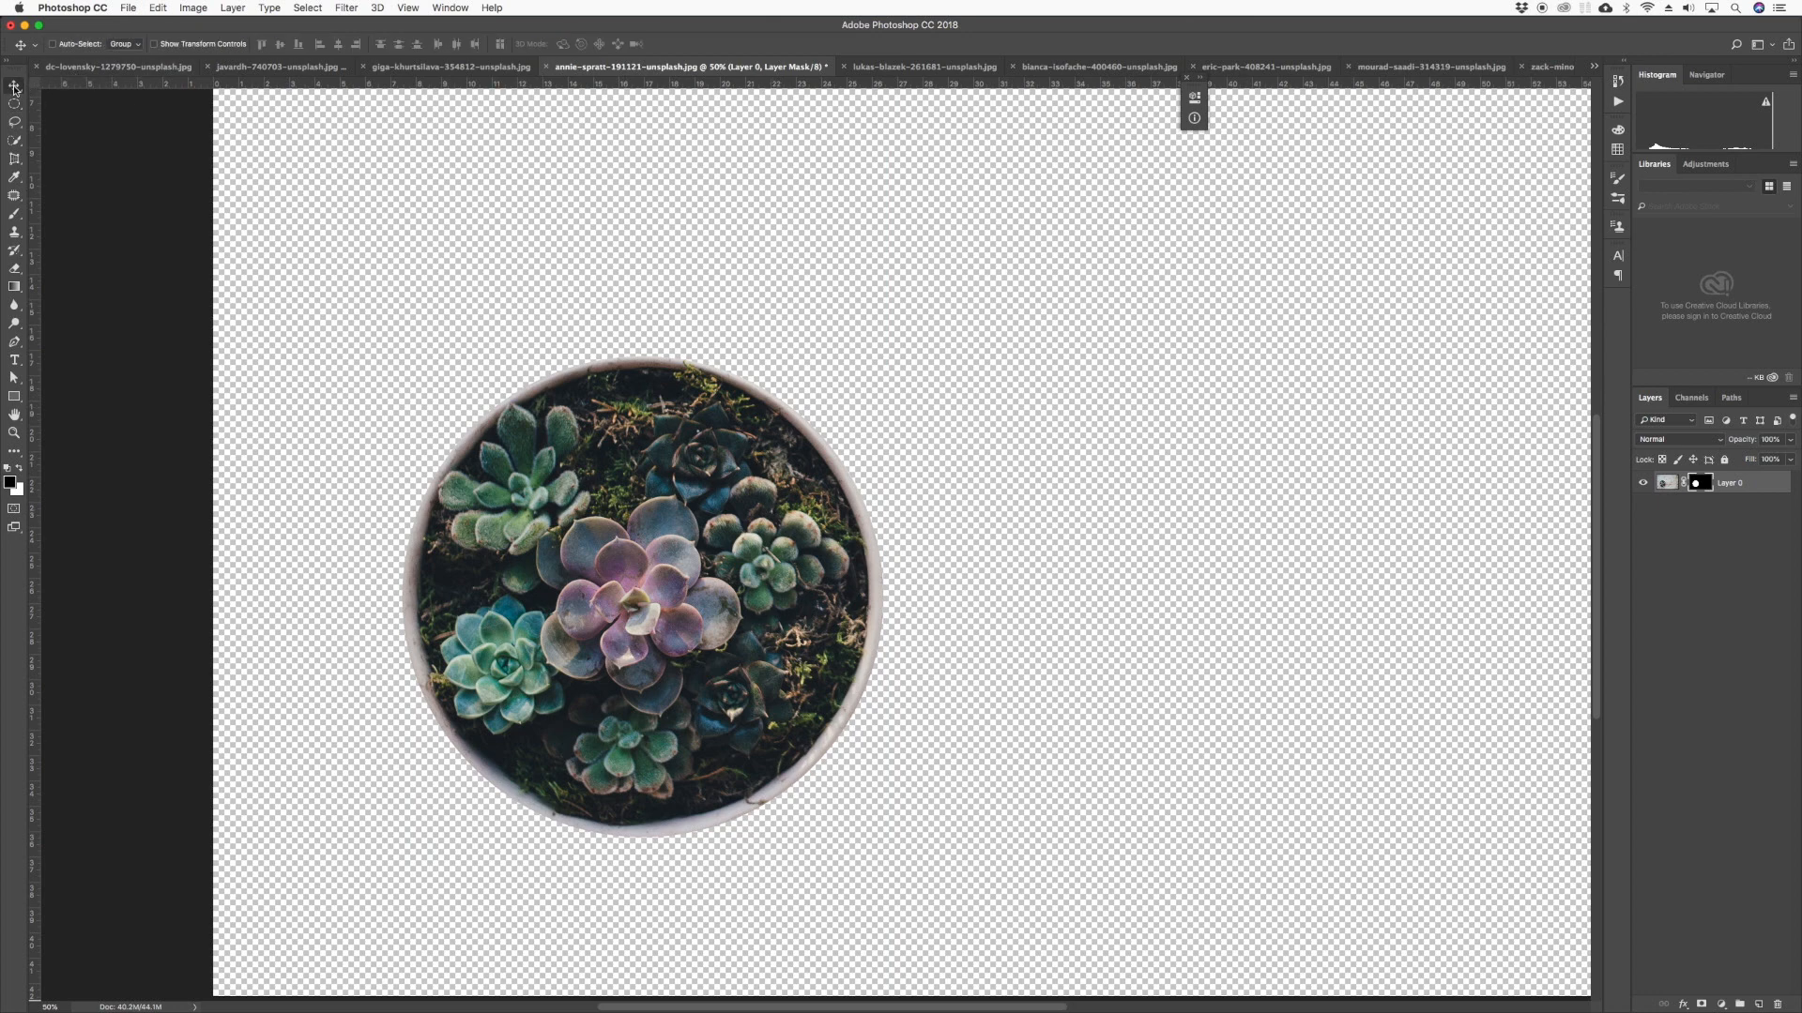
{"action": "key", "text": "super+minus"}
{"action": "key", "text": "super+minus"}
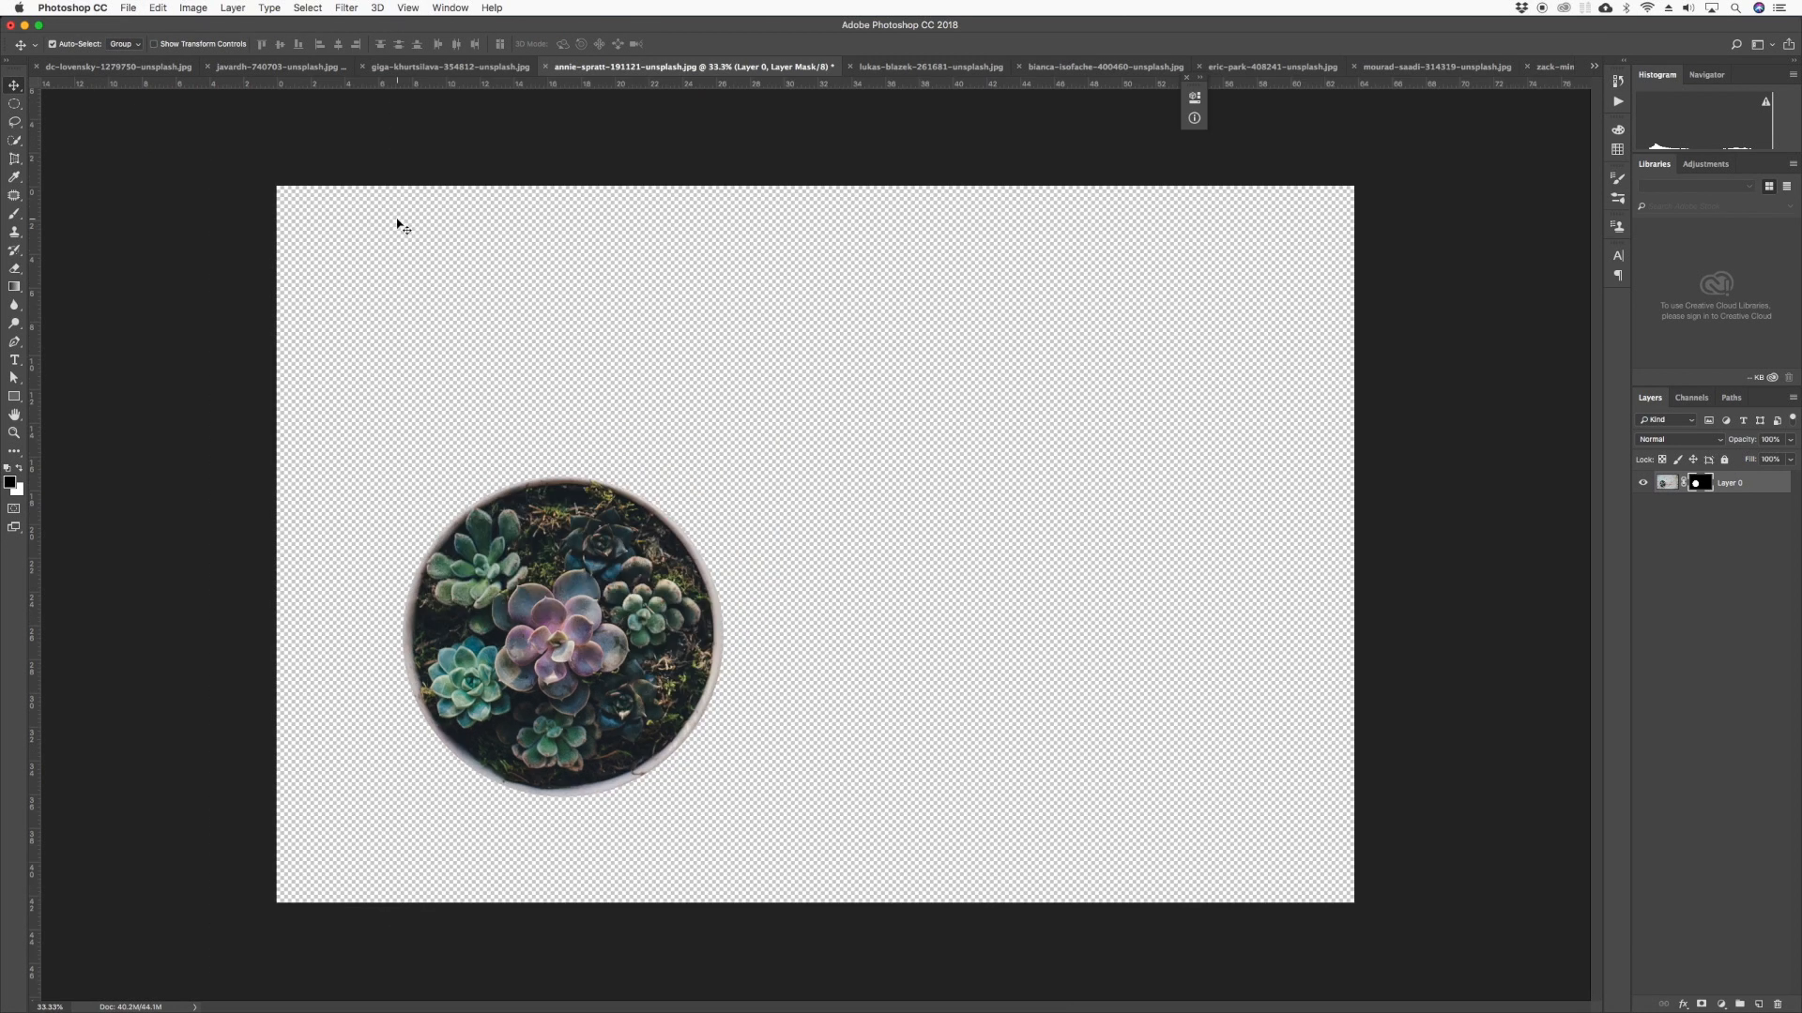
{"action": "key", "text": "super+plus"}
{"action": "key", "text": "super+plus"}
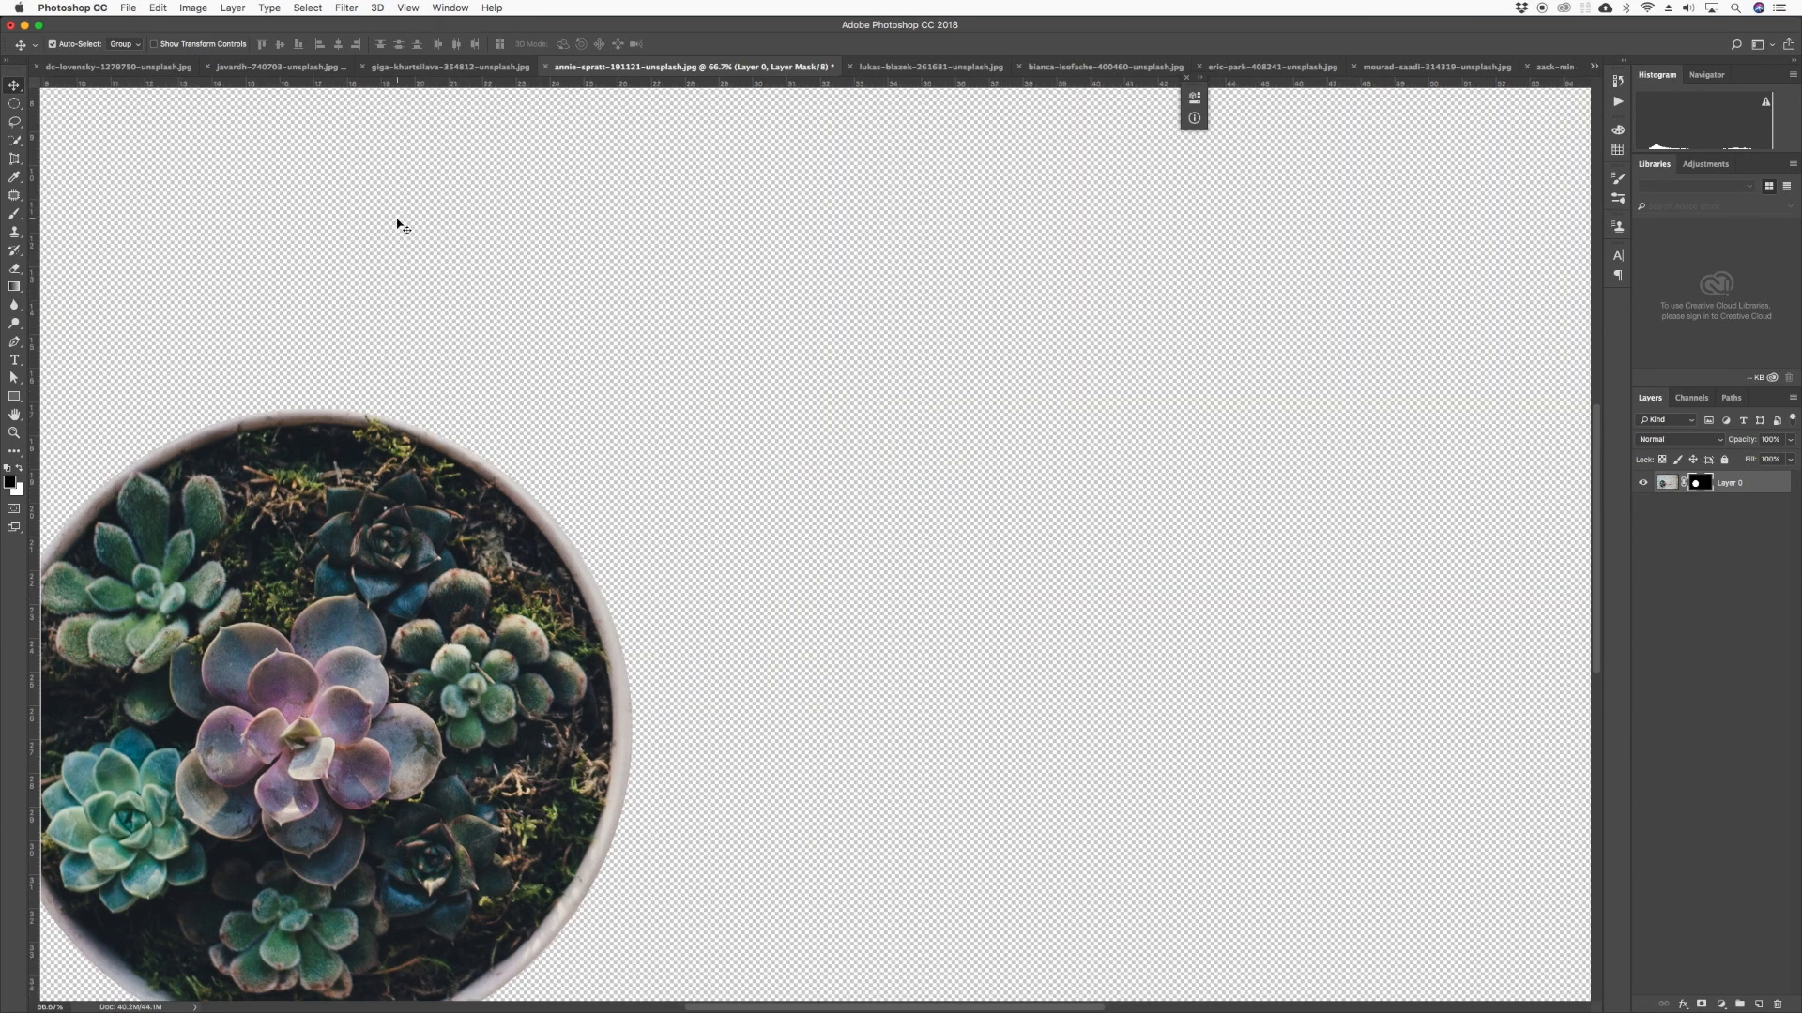
{"action": "key", "text": "super+minus"}
{"action": "key", "text": "super+minus"}
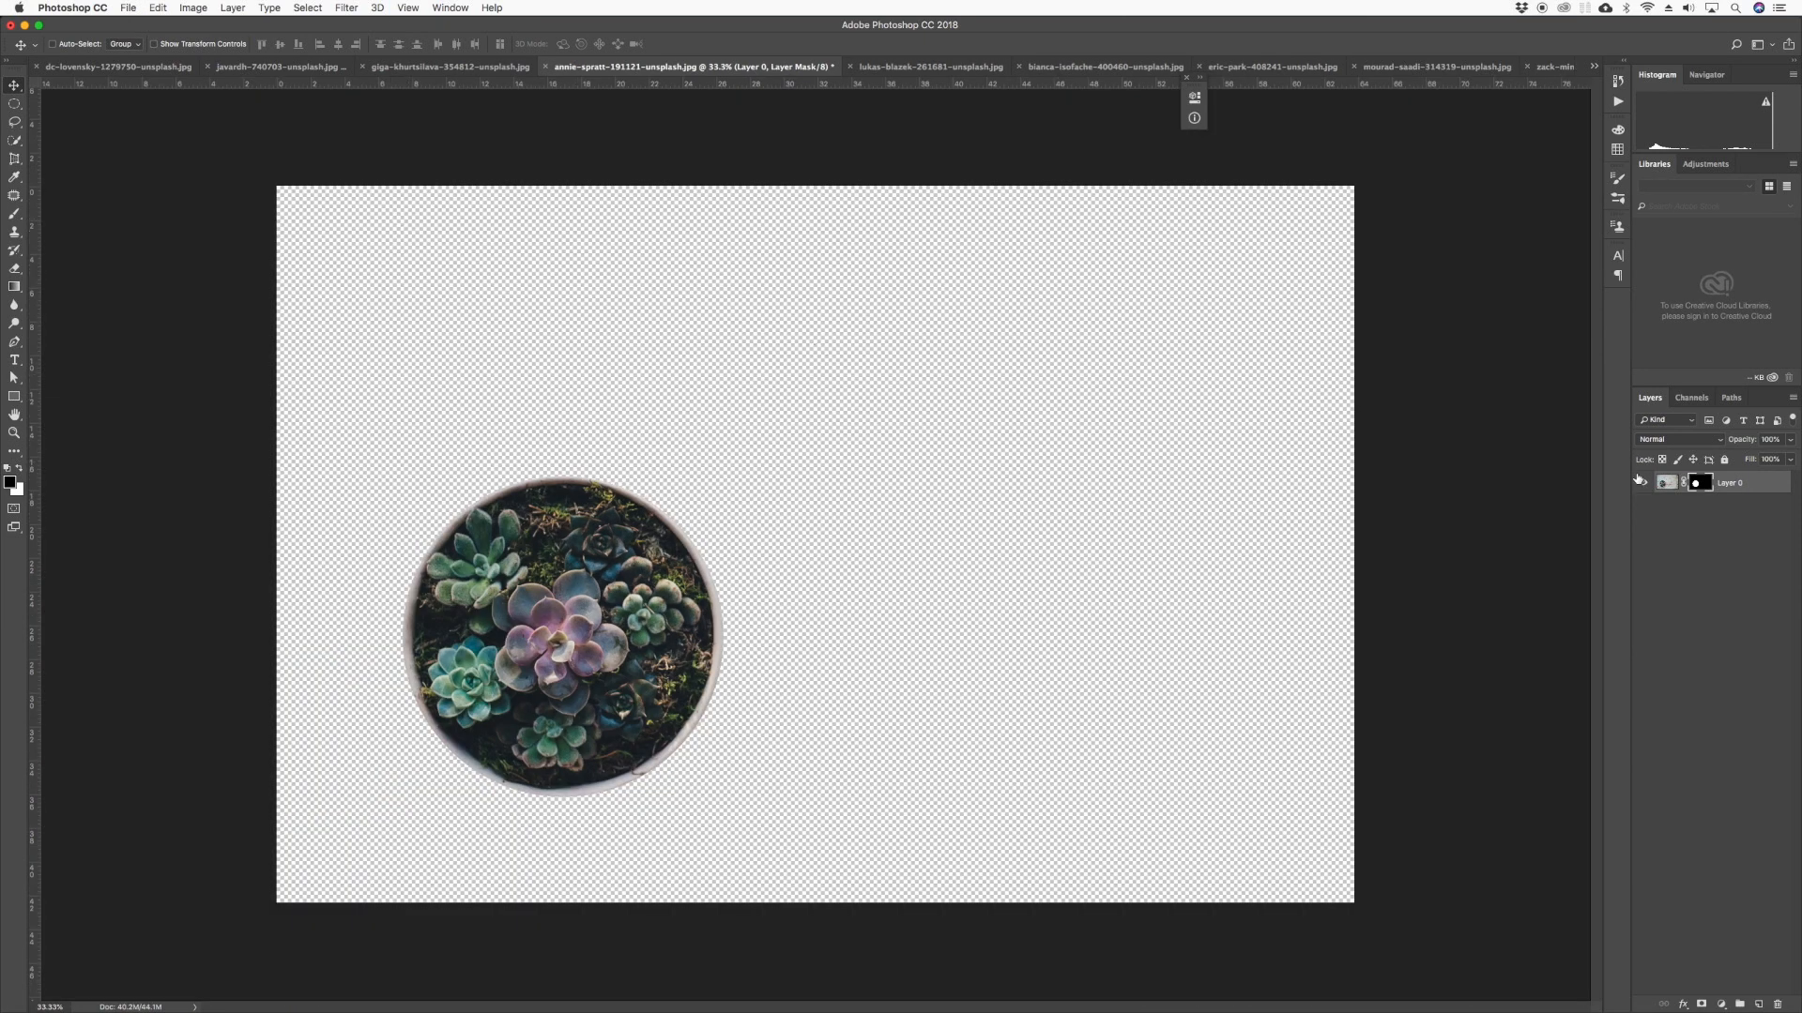
{"action": "left_click_drag", "start_coordinate": [1668, 484], "coordinate": [740, 563]}
{"action": "left_click_drag", "start_coordinate": [612, 629], "coordinate": [571, 605]}
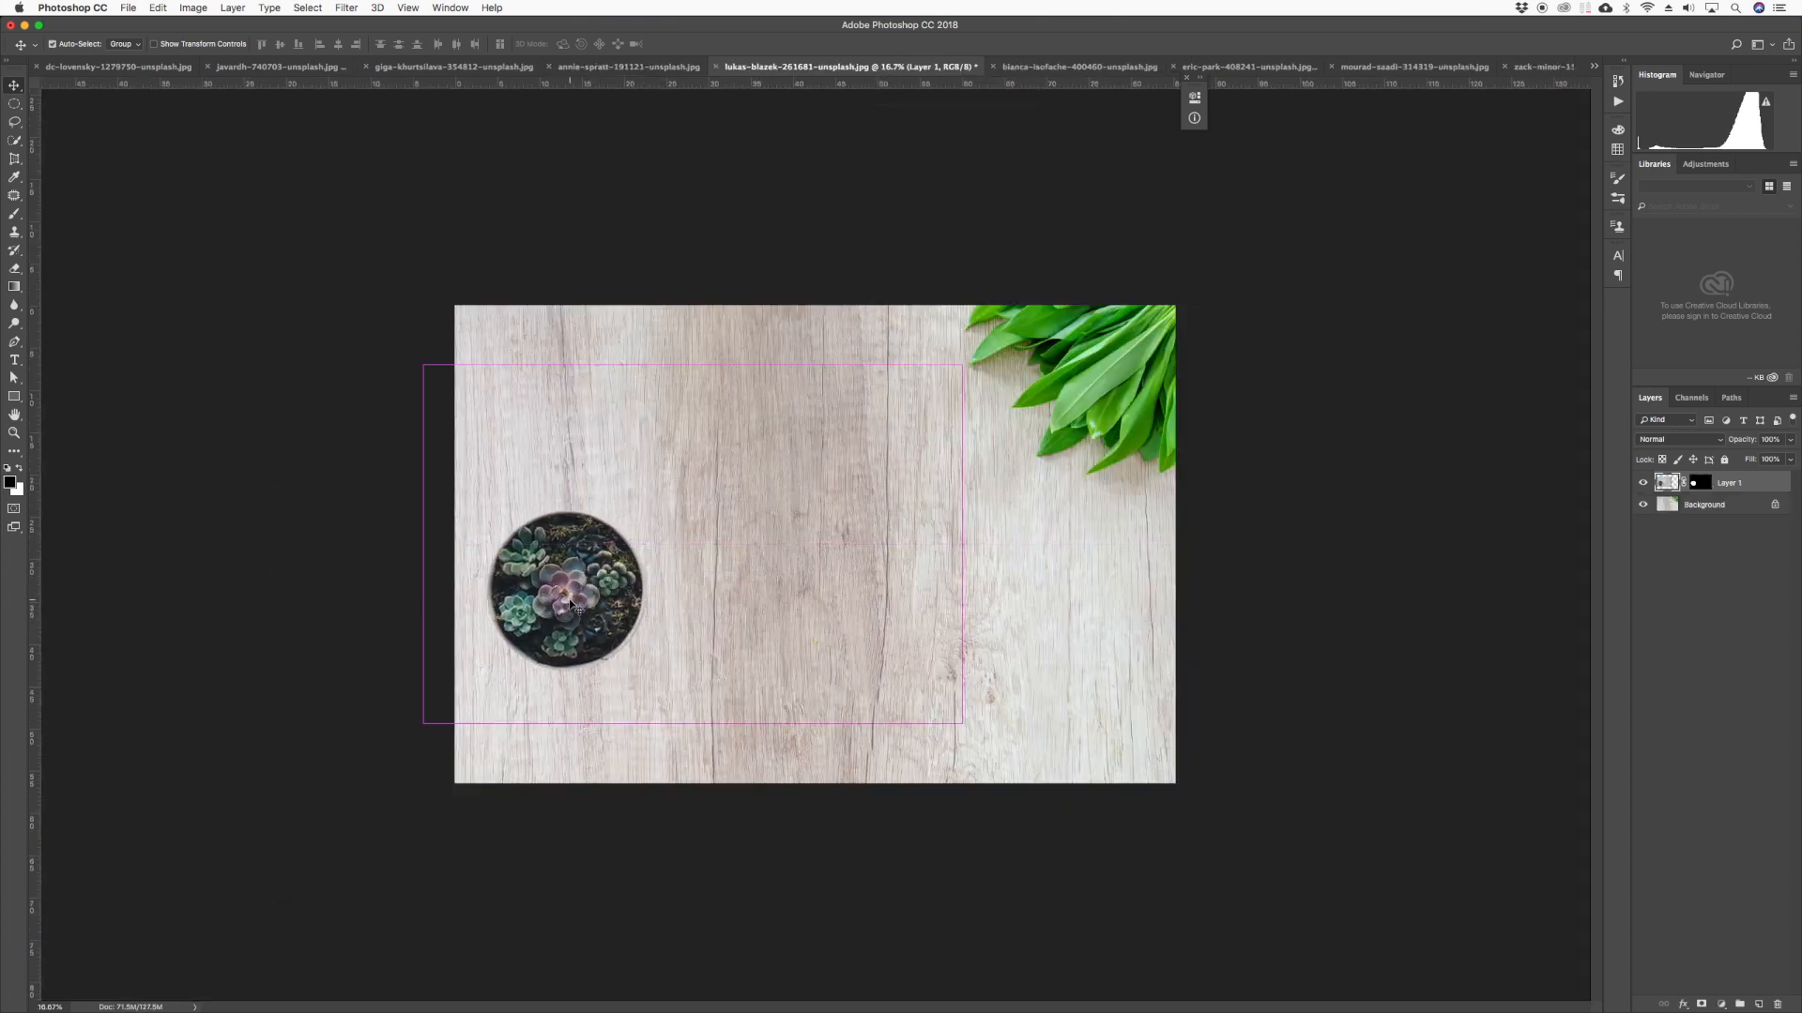
Convert the masked pot layer to a smart object and rasterize it so that the mask is baked into the layer
{"action": "key", "text": "super+equal"}
{"action": "key", "text": "super+equal"}
{"action": "key", "text": "super+equal"}
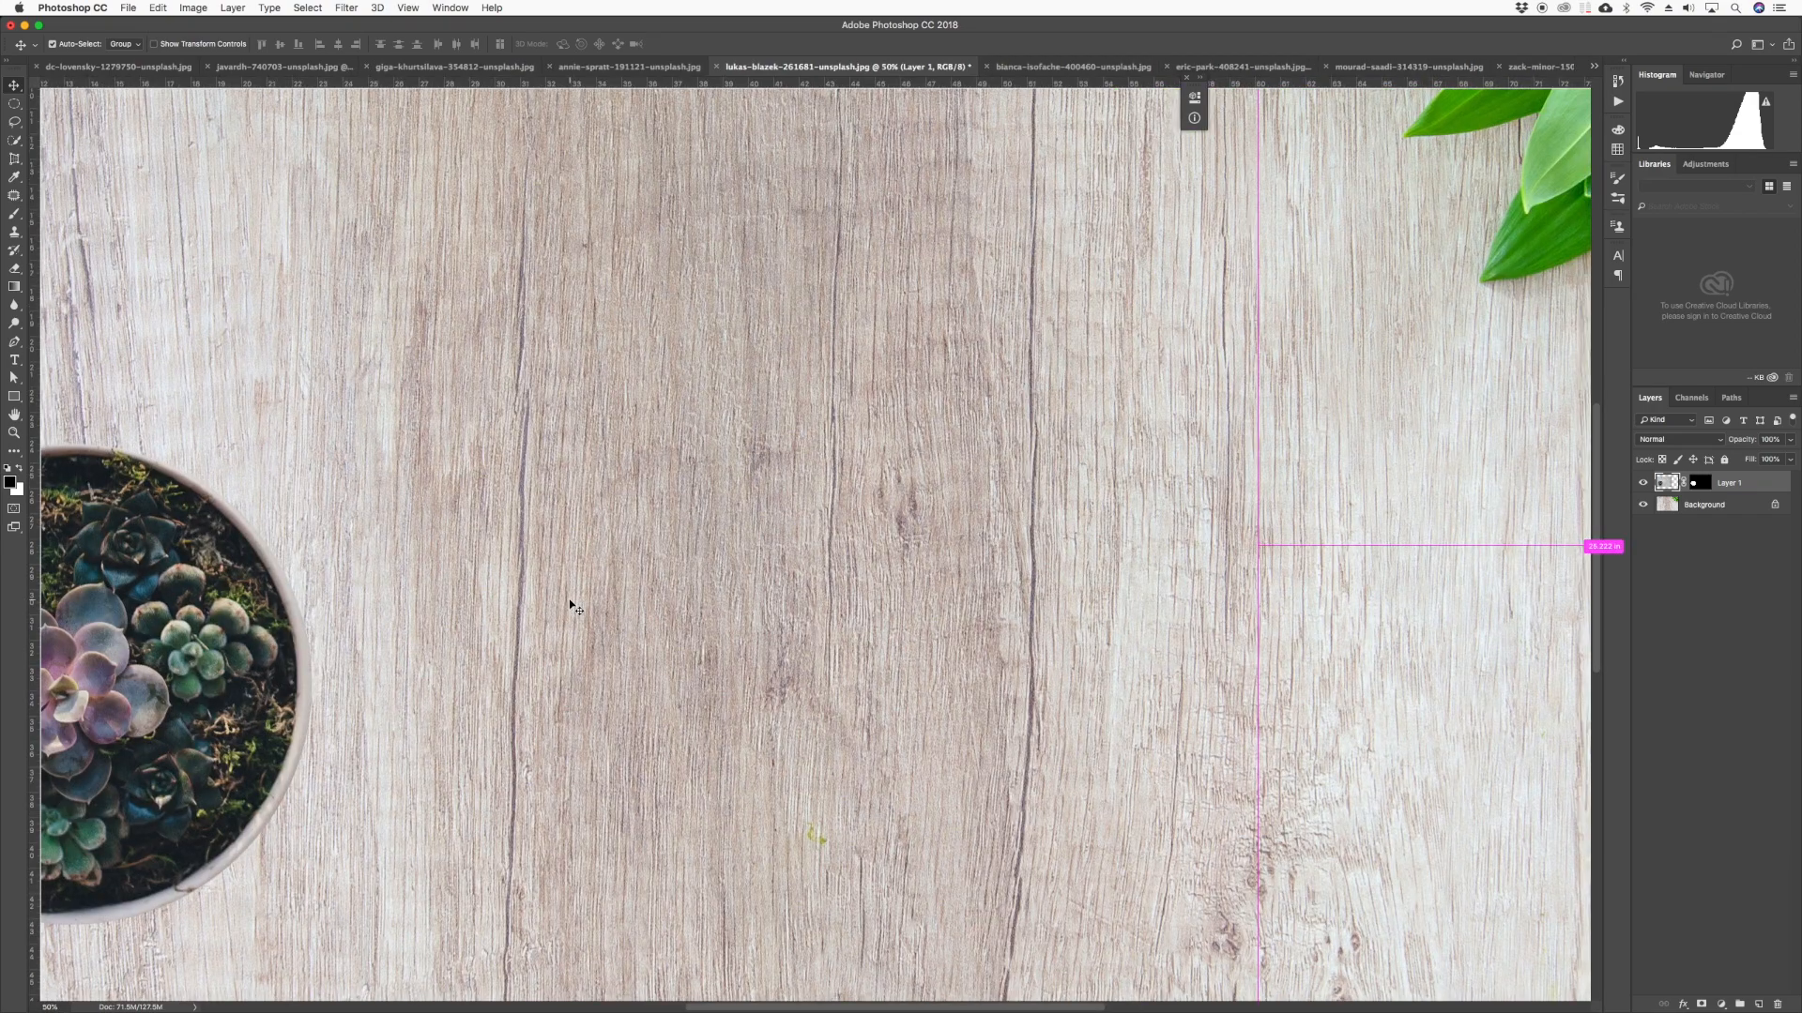
{"action": "key", "text": "super+equal"}
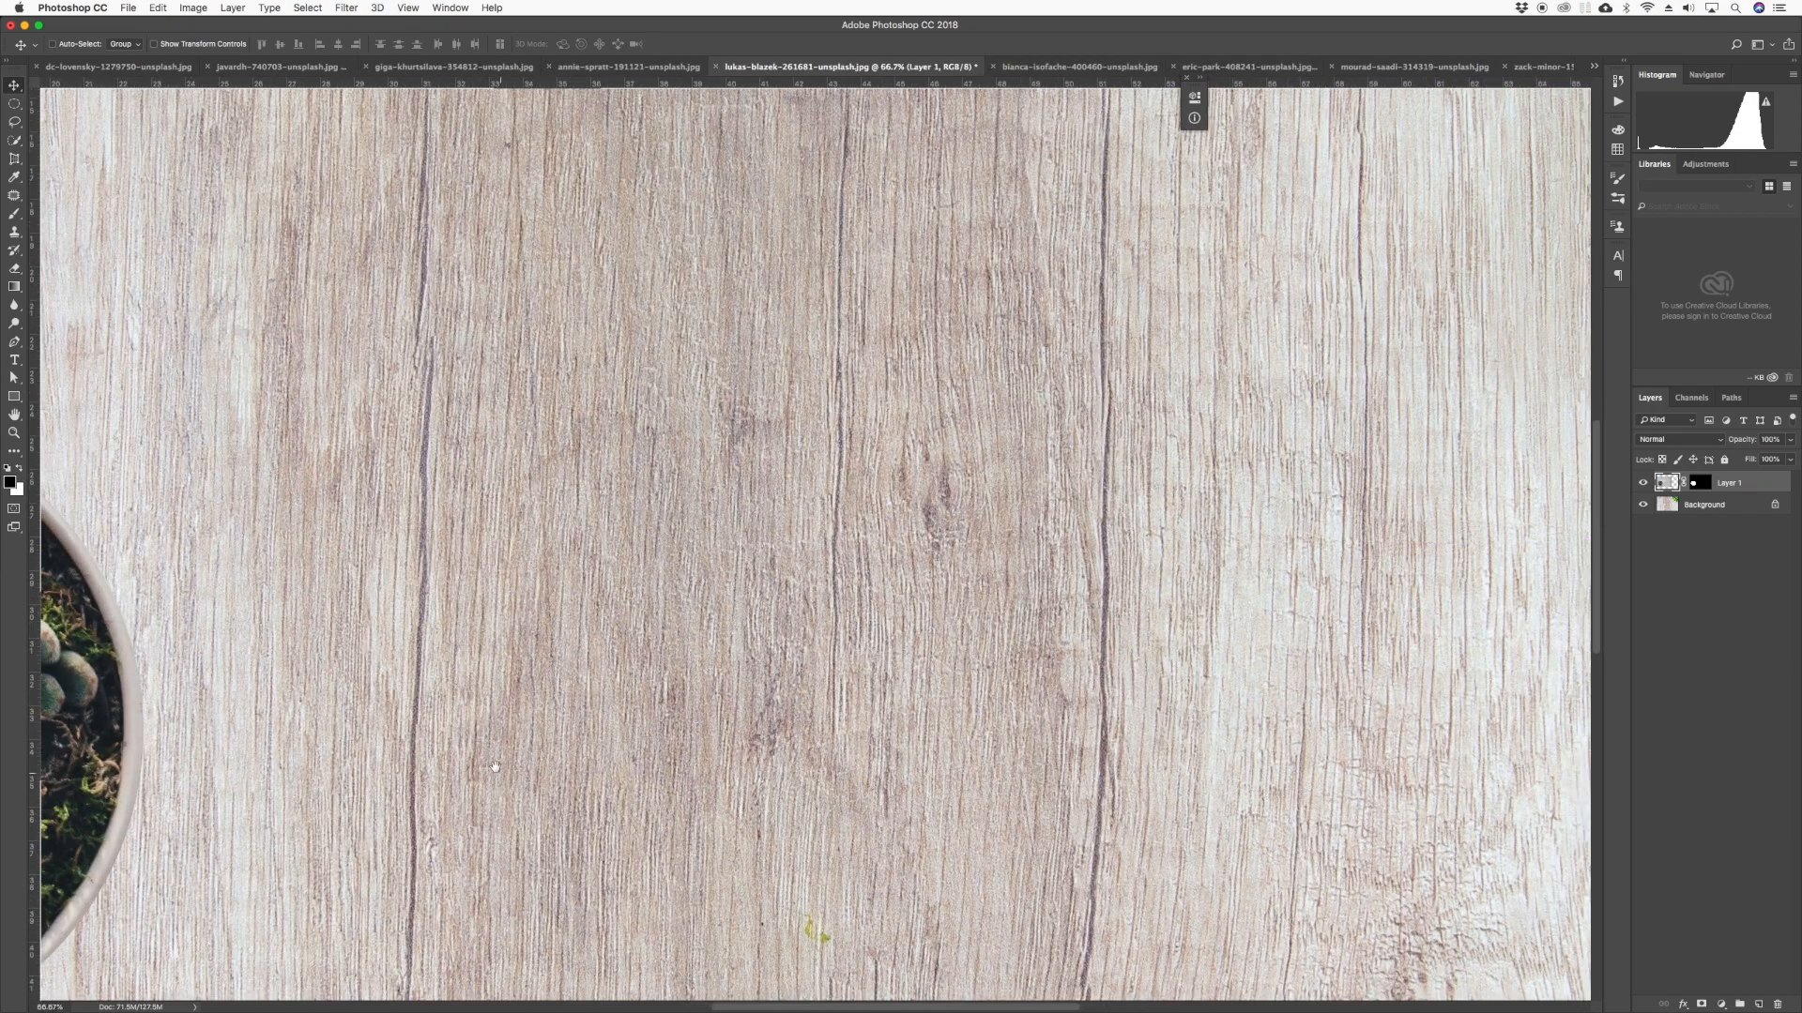
{"action": "scroll", "coordinate": [494, 767], "scroll_direction": "left", "scroll_amount": 10}
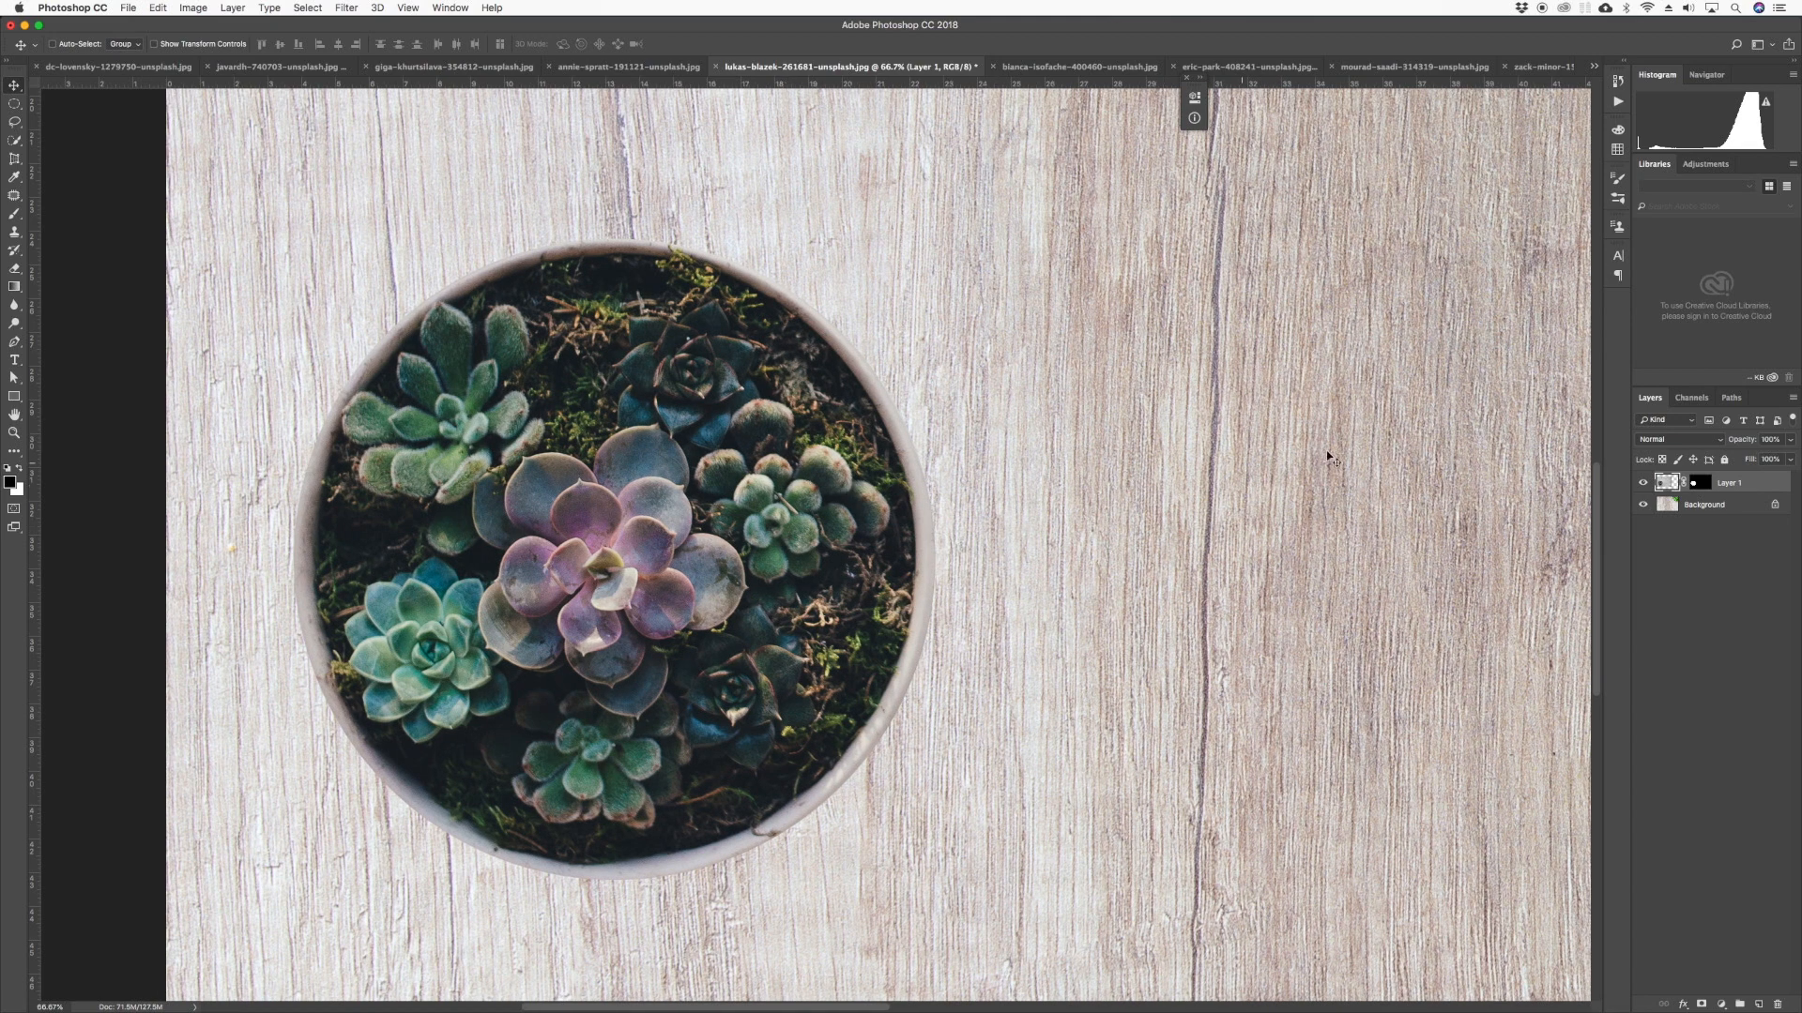
{"action": "right_click", "coordinate": [1764, 483]}
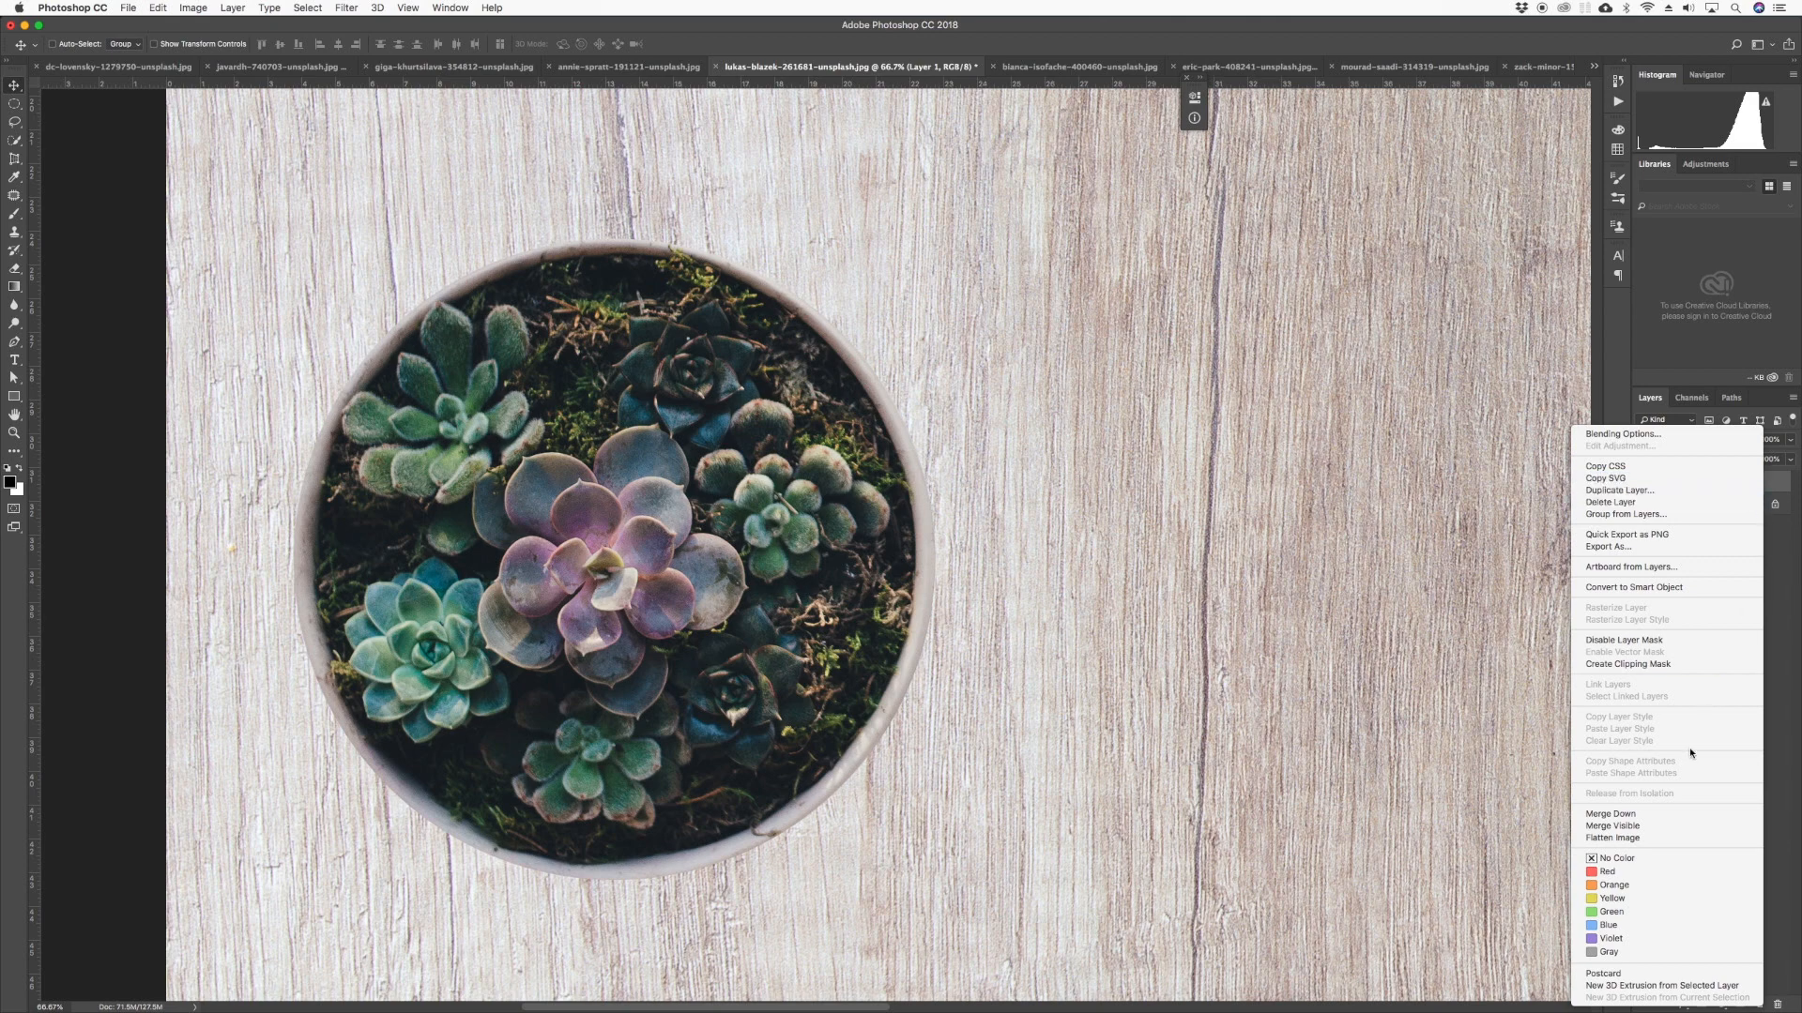
{"action": "left_click", "coordinate": [1680, 588]}
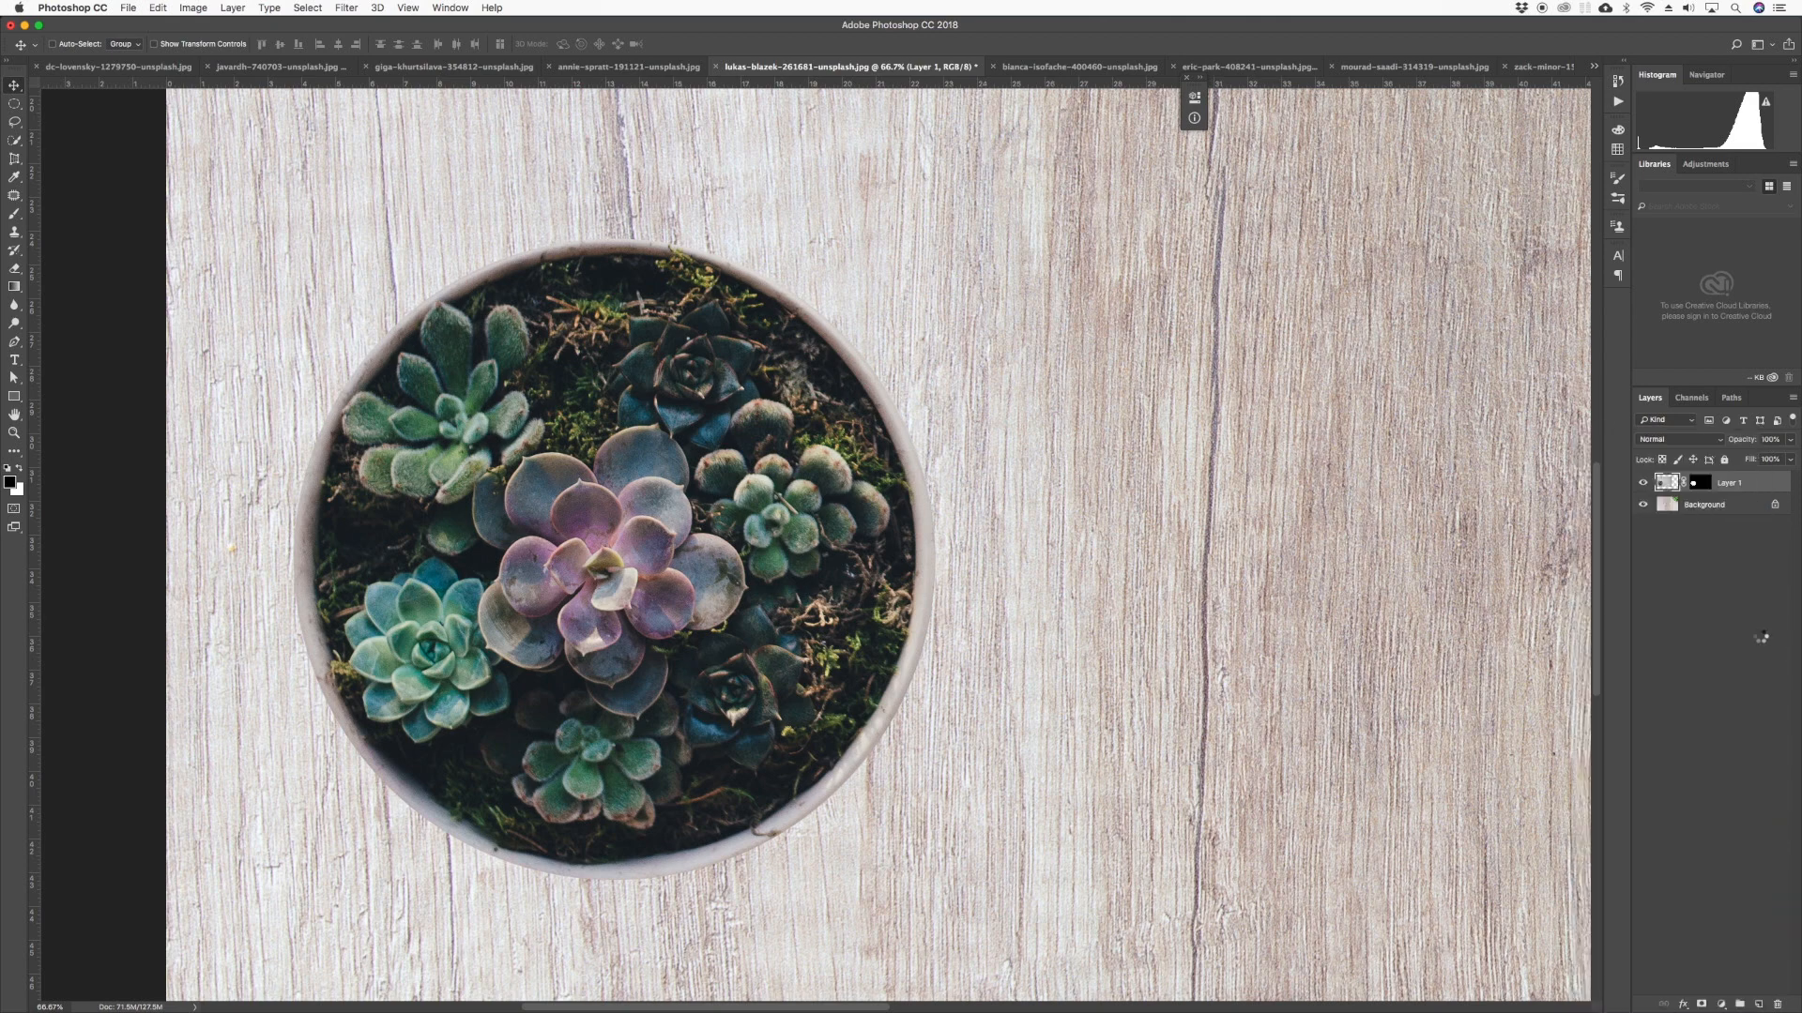
{"action": "right_click", "coordinate": [1751, 490]}
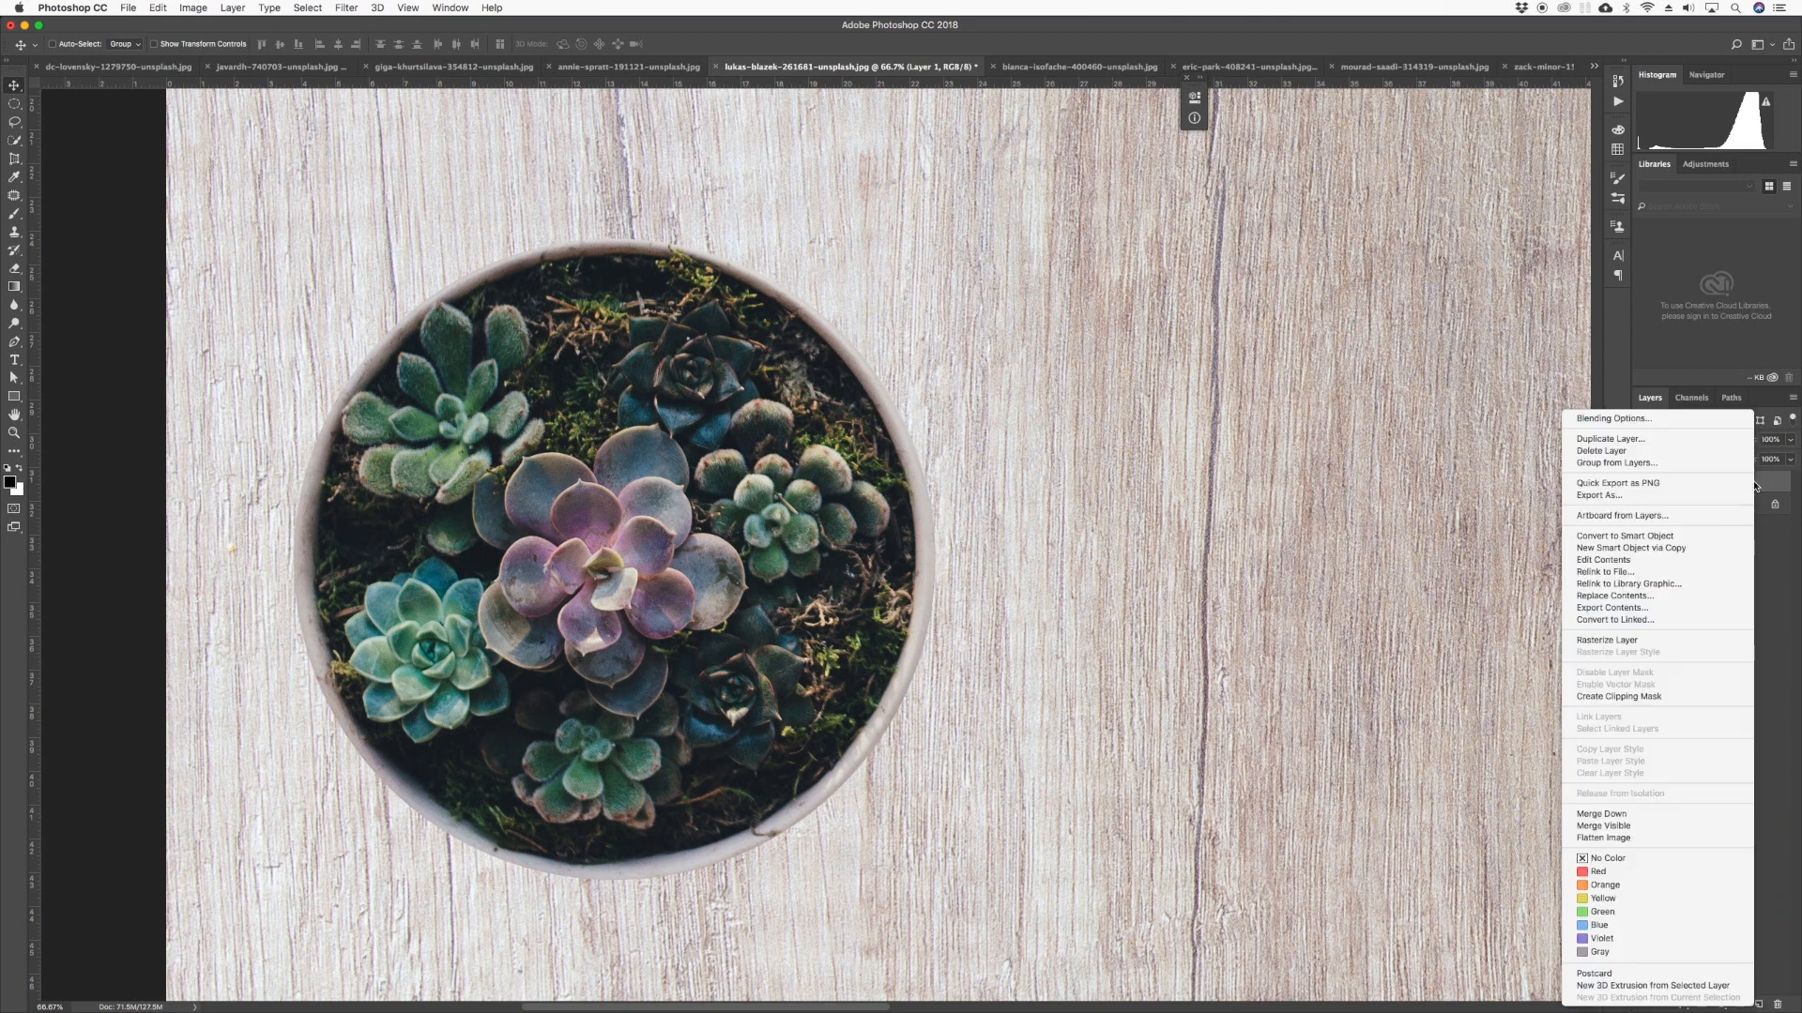
{"action": "left_click", "coordinate": [1680, 646]}
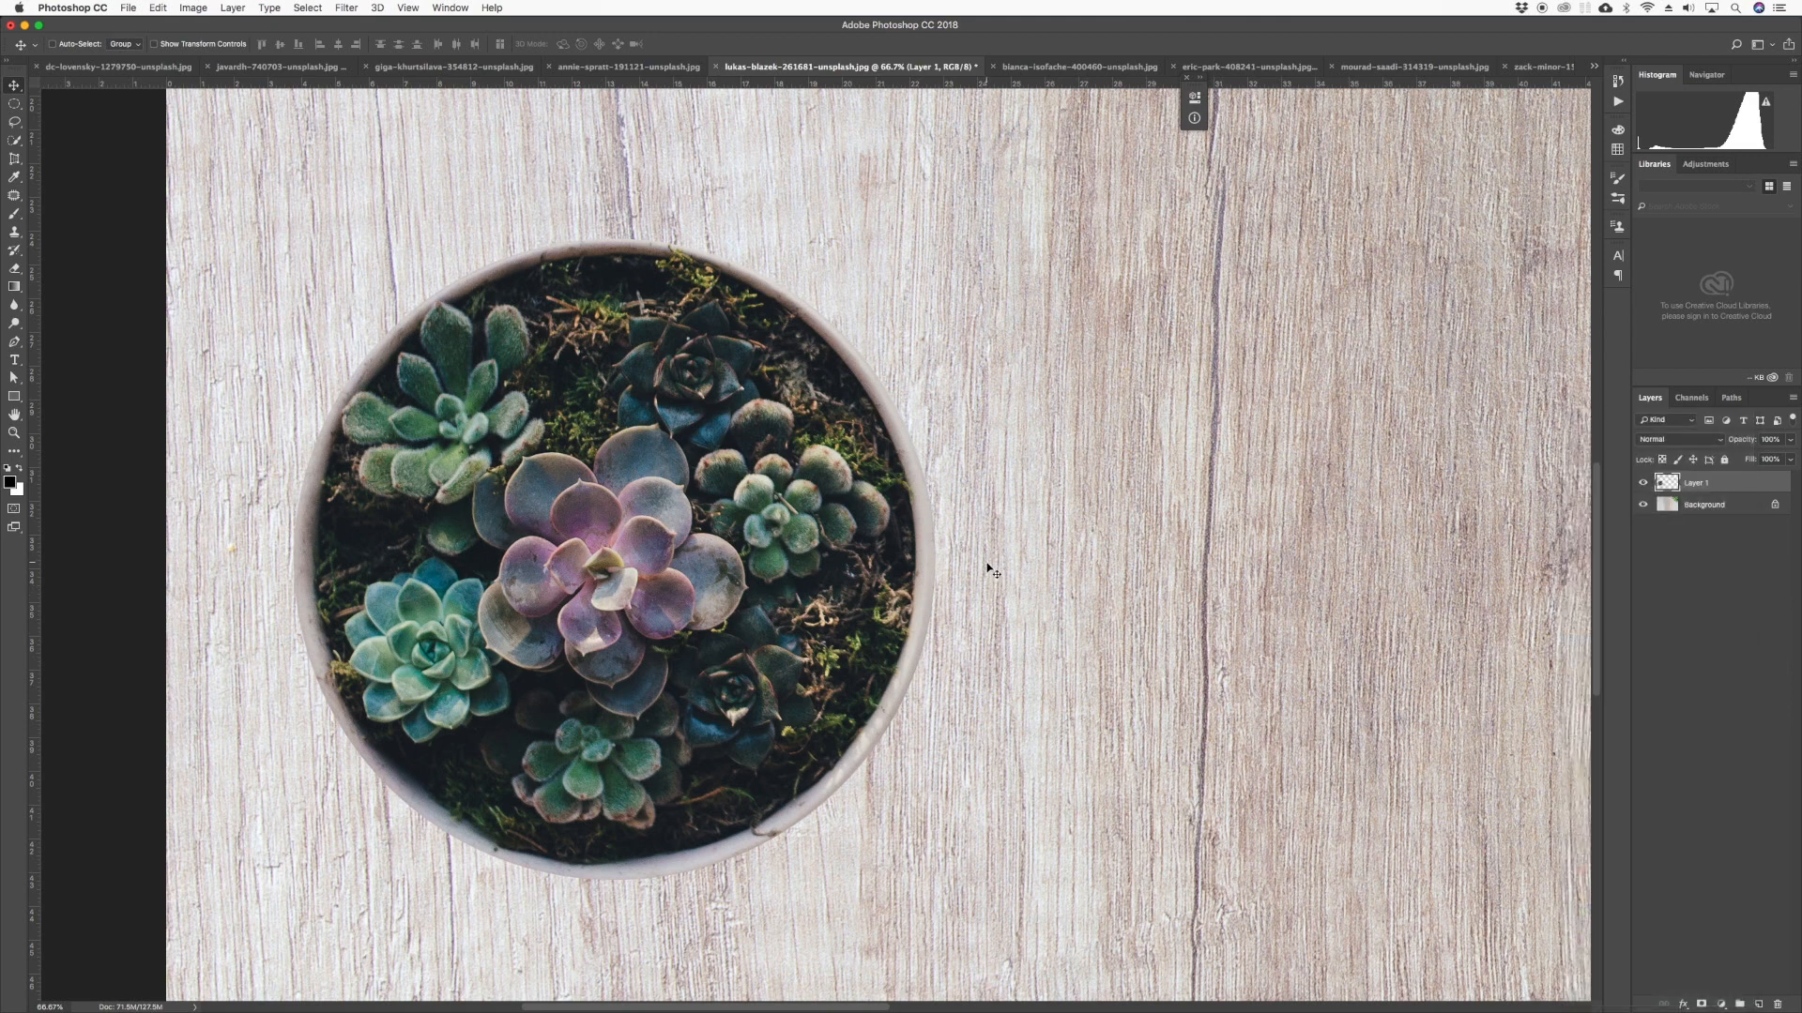
Soften the outer rim of the pot all the way around with a small Blur tool brush
{"action": "left_click", "coordinate": [14, 305]}
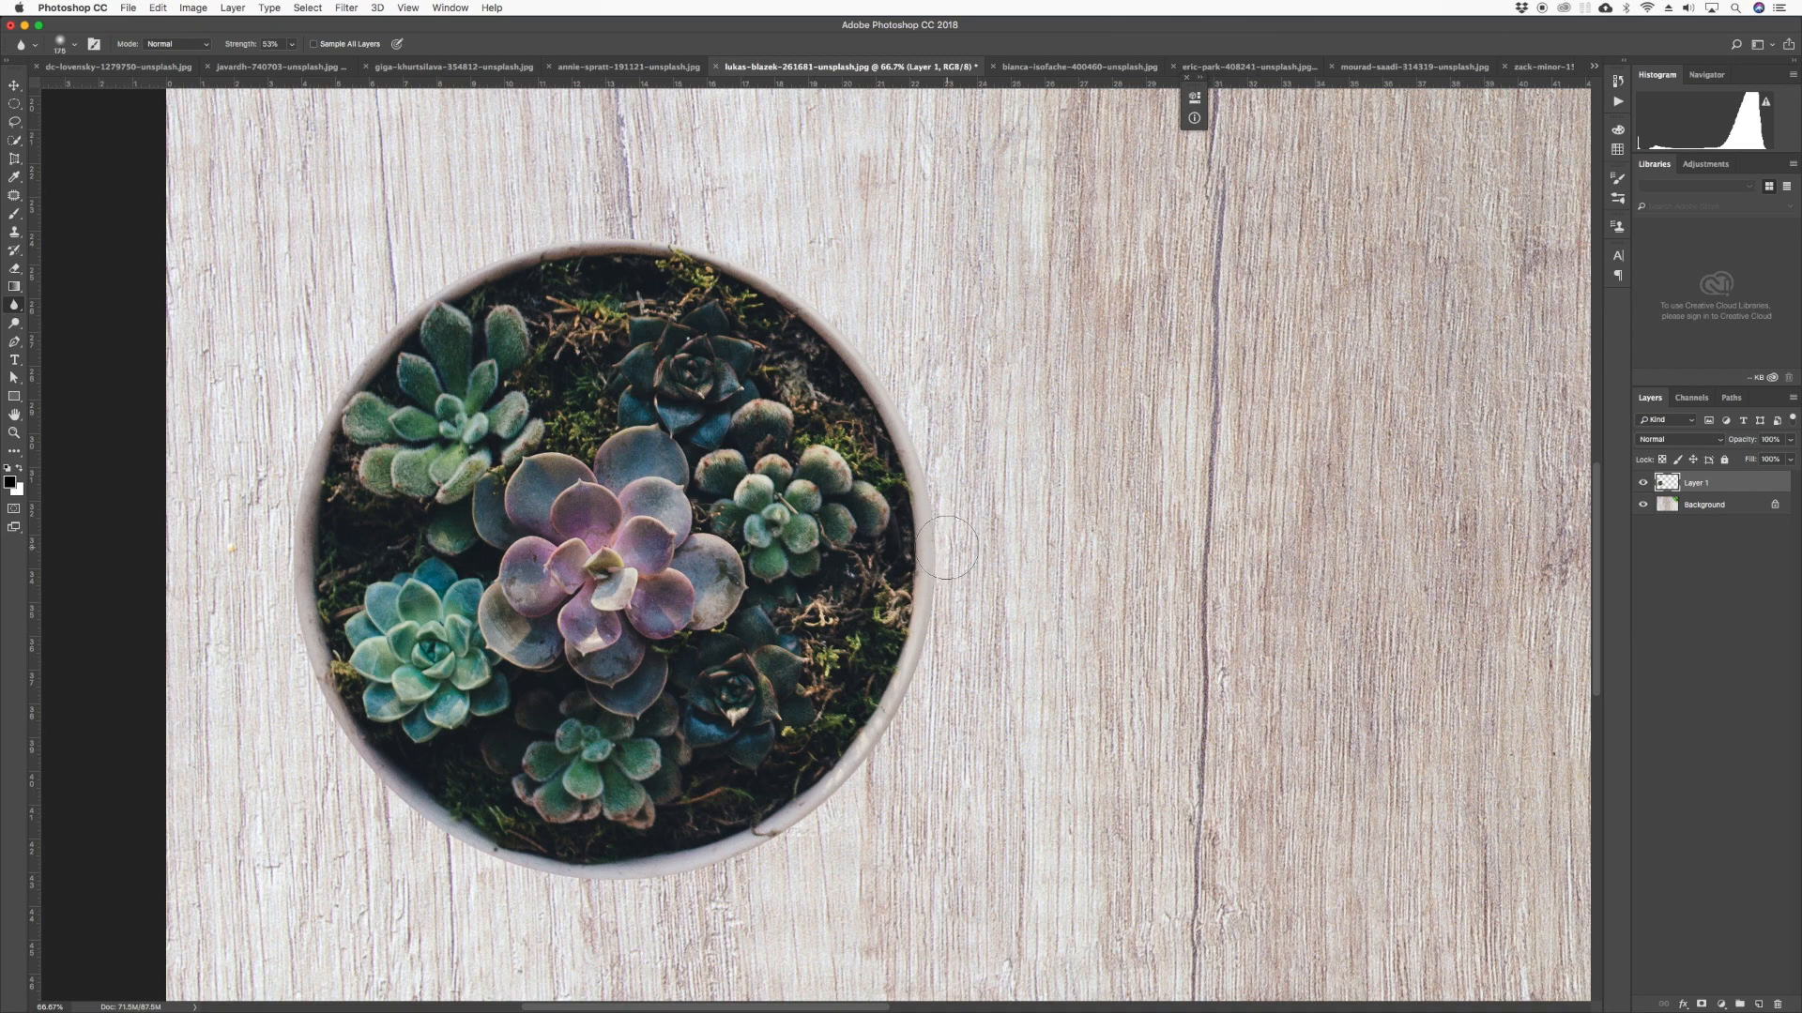
{"action": "key", "text": "bracketleft"}
{"action": "key", "text": "bracketleft"}
{"action": "key", "text": "bracketleft"}
{"action": "key", "text": "bracketleft"}
{"action": "key", "text": "bracketleft"}
{"action": "key", "text": "bracketleft"}
{"action": "key", "text": "bracketleft"}
{"action": "mouse_move", "coordinate": [935, 622]}
{"action": "left_mouse_down"}
{"action": "mouse_move", "coordinate": [926, 655]}
{"action": "mouse_move", "coordinate": [943, 549]}
{"action": "mouse_move", "coordinate": [922, 460]}
{"action": "left_mouse_up"}
{"action": "mouse_move", "coordinate": [294, 417]}
{"action": "left_mouse_down"}
{"action": "mouse_move", "coordinate": [301, 692]}
{"action": "mouse_move", "coordinate": [310, 669]}
{"action": "mouse_move", "coordinate": [394, 804]}
{"action": "mouse_move", "coordinate": [367, 774]}
{"action": "mouse_move", "coordinate": [495, 872]}
{"action": "mouse_move", "coordinate": [460, 850]}
{"action": "mouse_move", "coordinate": [628, 889]}
{"action": "mouse_move", "coordinate": [559, 890]}
{"action": "mouse_move", "coordinate": [701, 878]}
{"action": "mouse_move", "coordinate": [670, 873]}
{"action": "mouse_move", "coordinate": [822, 816]}
{"action": "mouse_move", "coordinate": [791, 831]}
{"action": "mouse_move", "coordinate": [903, 702]}
{"action": "left_mouse_up"}
Move the pot slightly to the right on the wood surface
{"action": "key", "text": "v"}
{"action": "key", "text": "super+minus"}
{"action": "key", "text": "super+minus"}
{"action": "key", "text": "super+minus"}
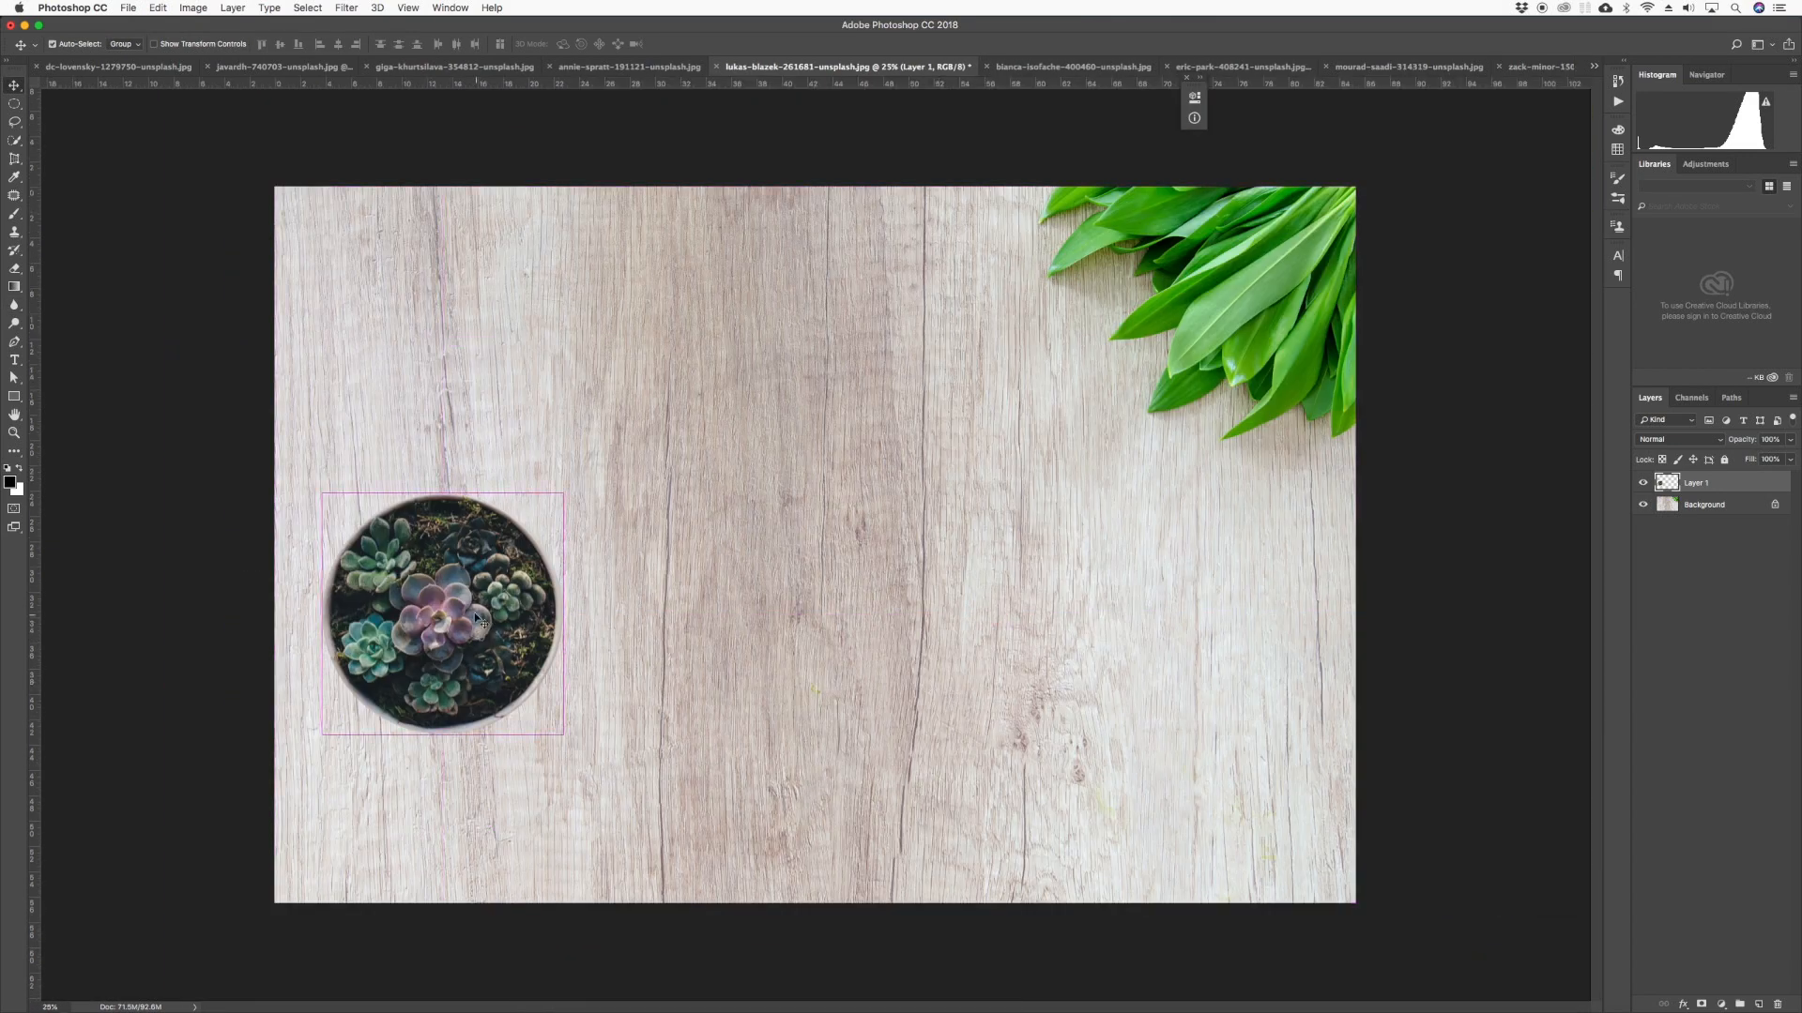
{"action": "left_click_drag", "start_coordinate": [441, 590], "coordinate": [454, 582]}
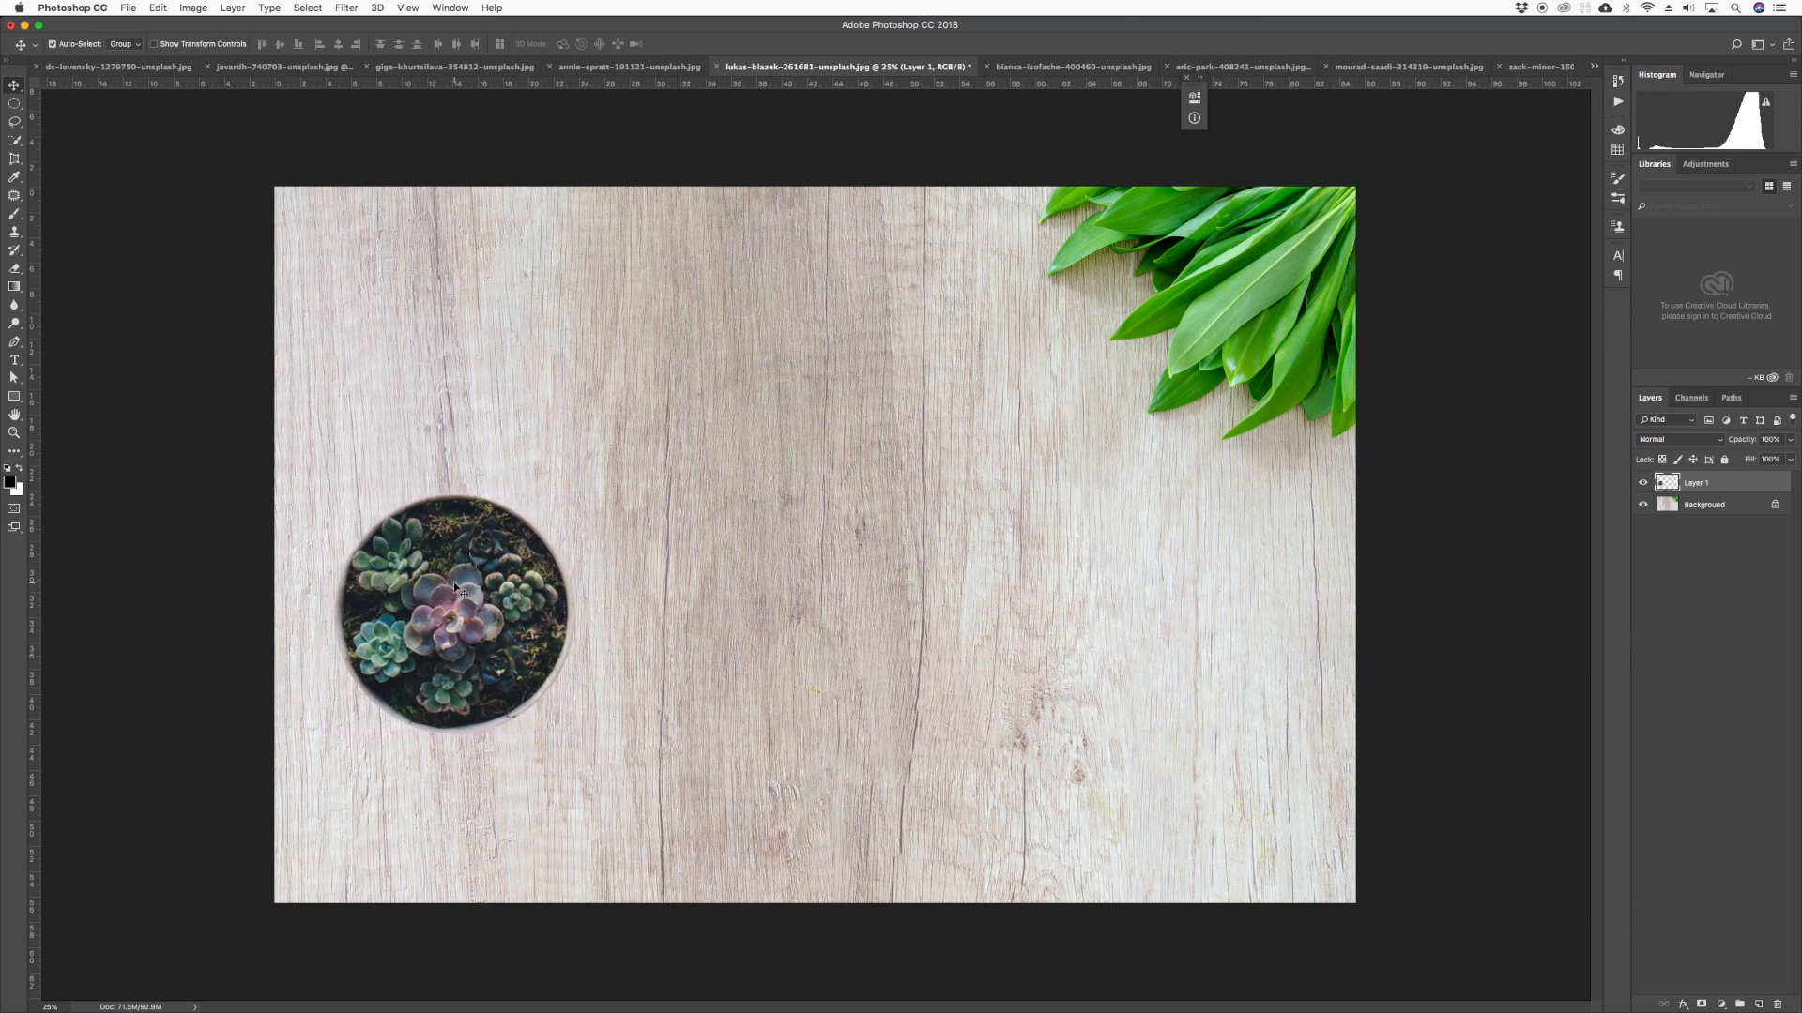
On a new layer, make a wide elliptical selection overlapping the pot's right half, fill it with 50% gray, and deselect
{"action": "key", "text": "super+shift+n"}
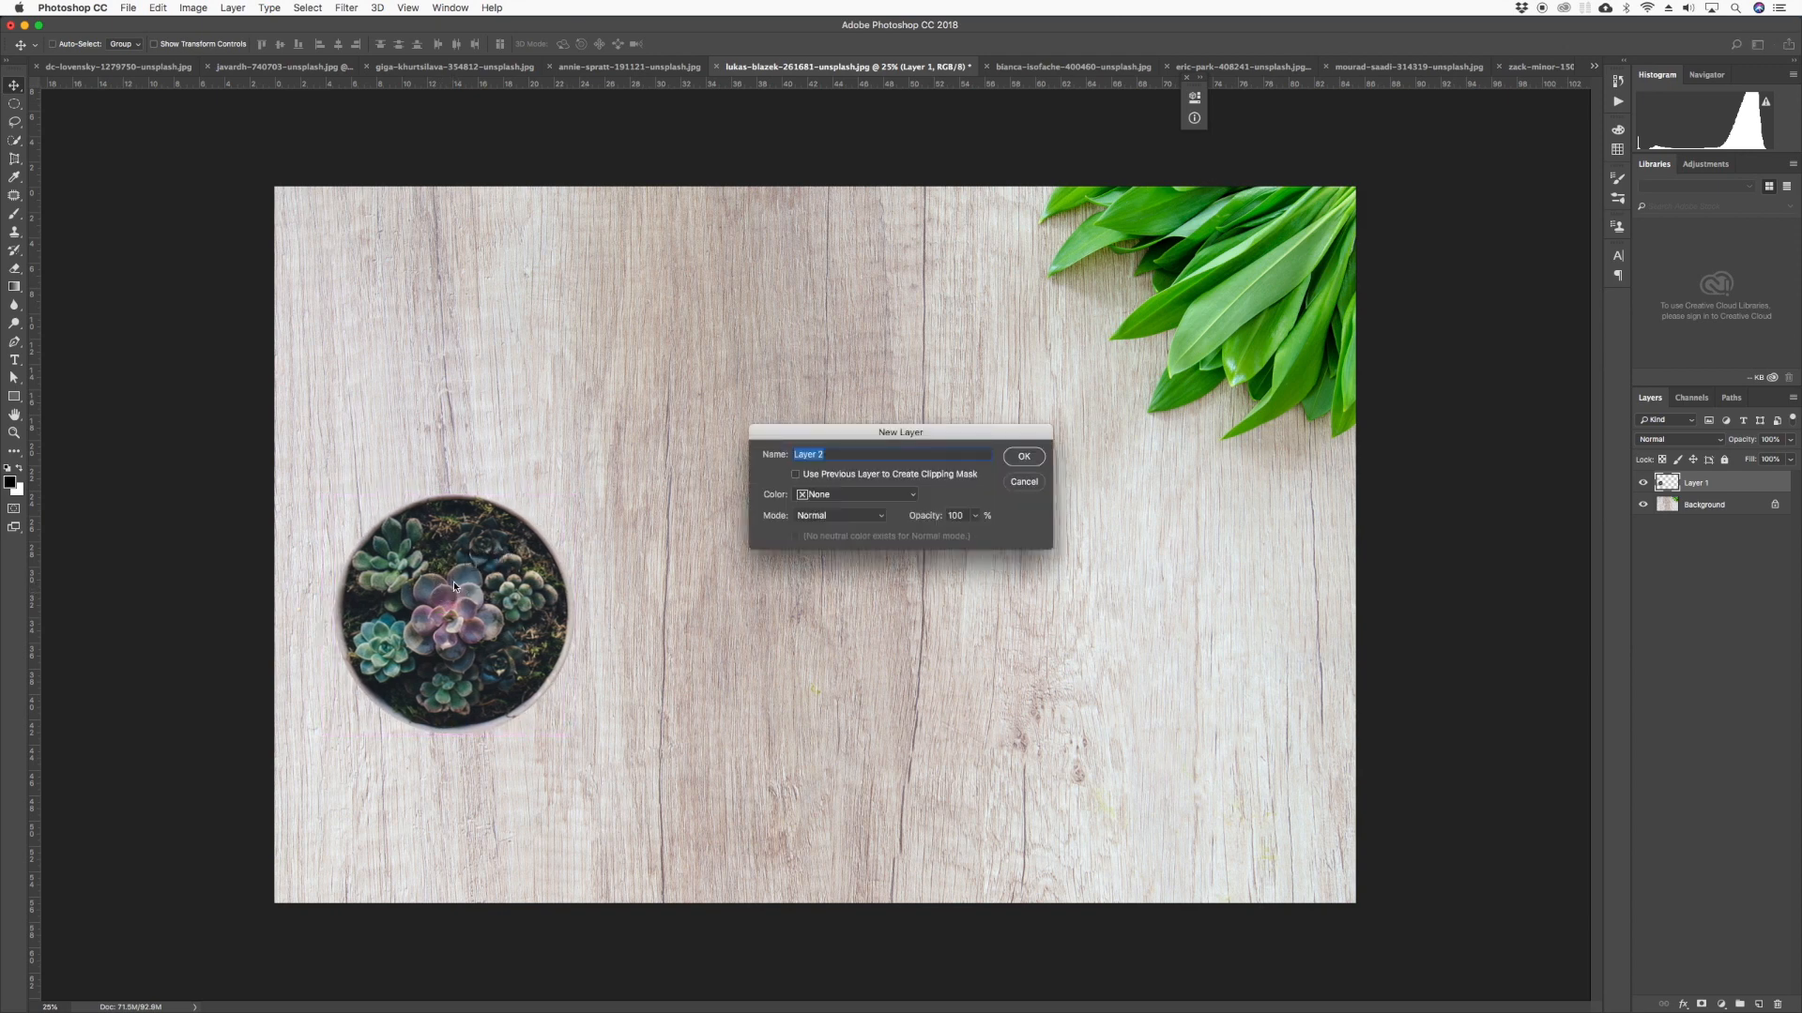
{"action": "key", "text": "Return"}
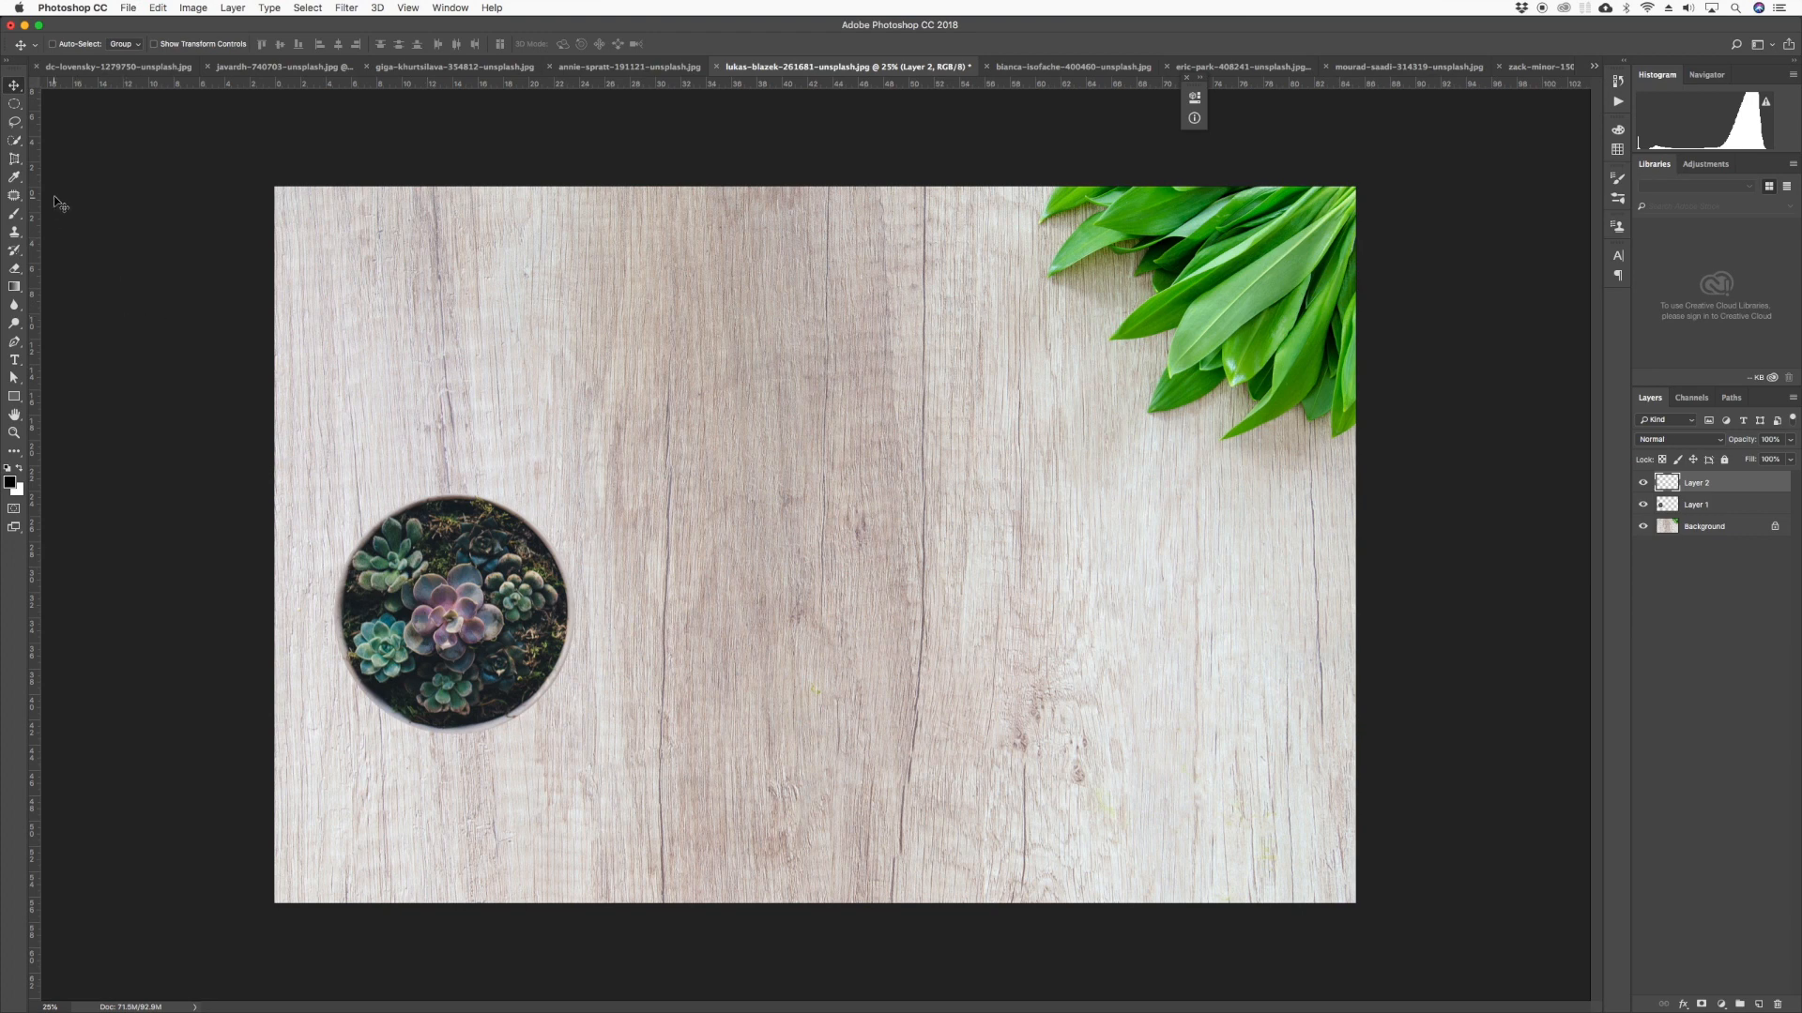
{"action": "key", "text": "m"}
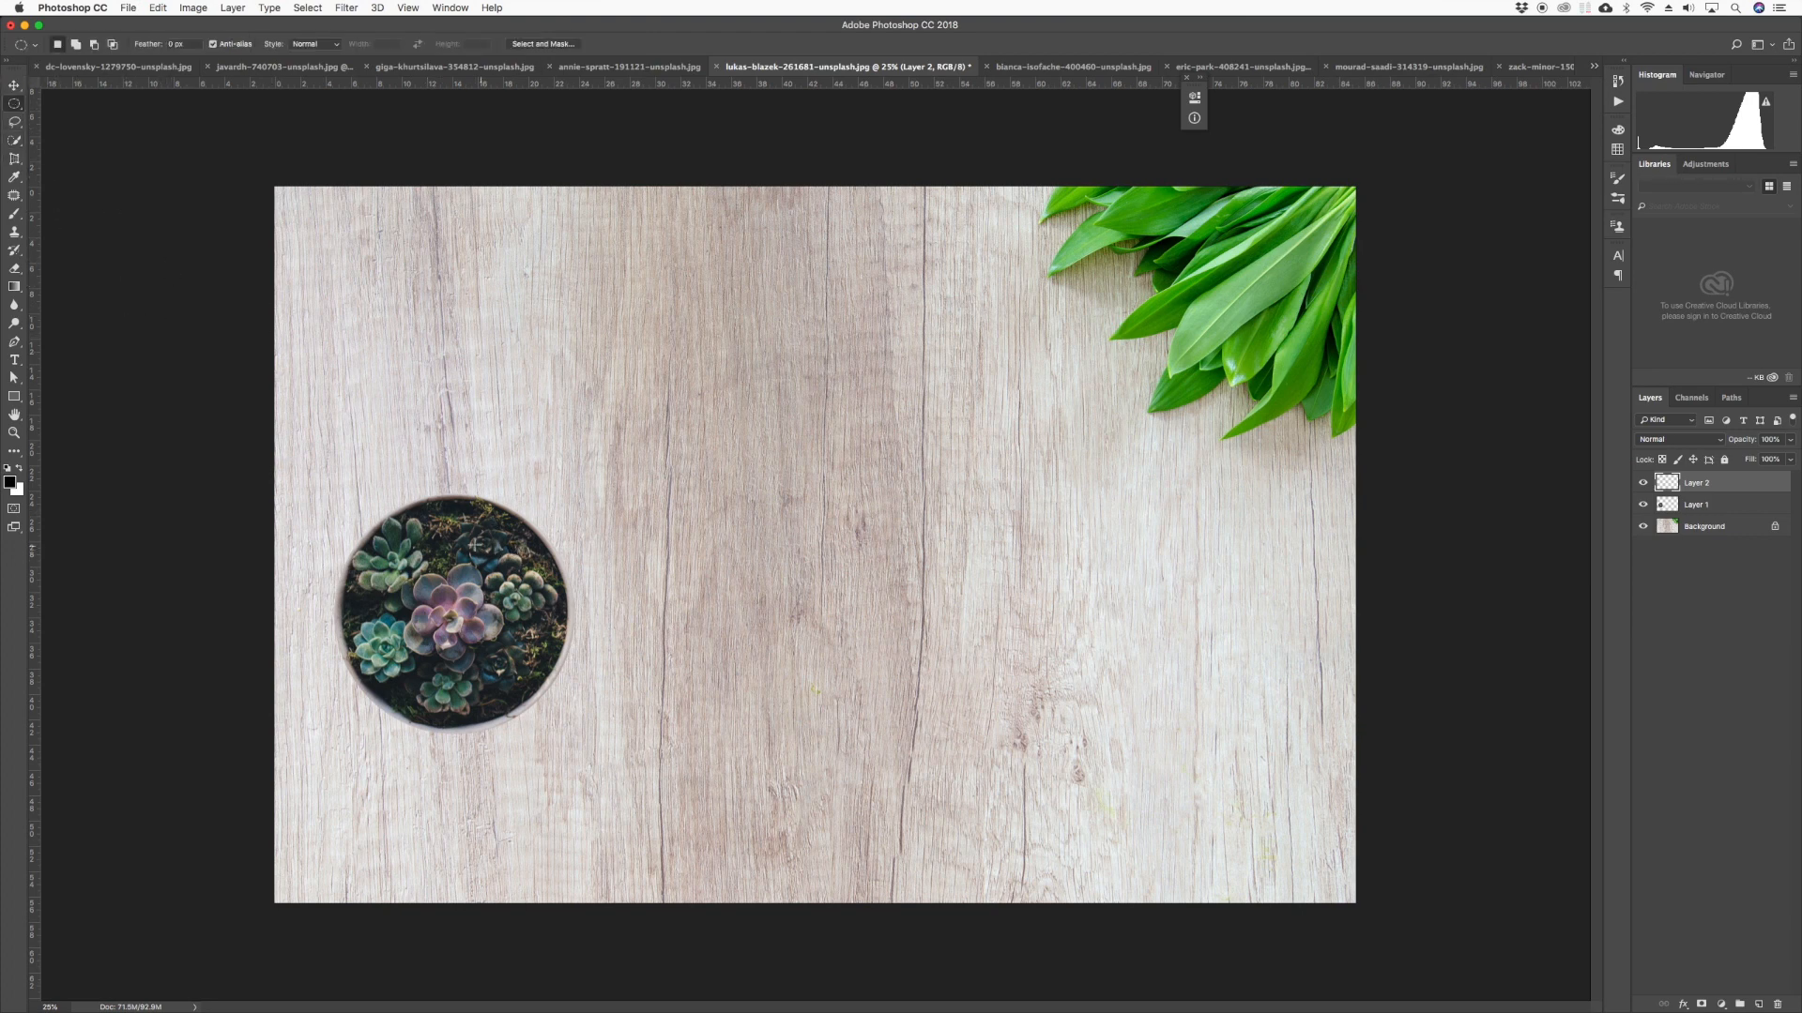
{"action": "left_click_drag", "start_coordinate": [475, 531], "coordinate": [819, 747]}
{"action": "key", "text": "shift+F5"}
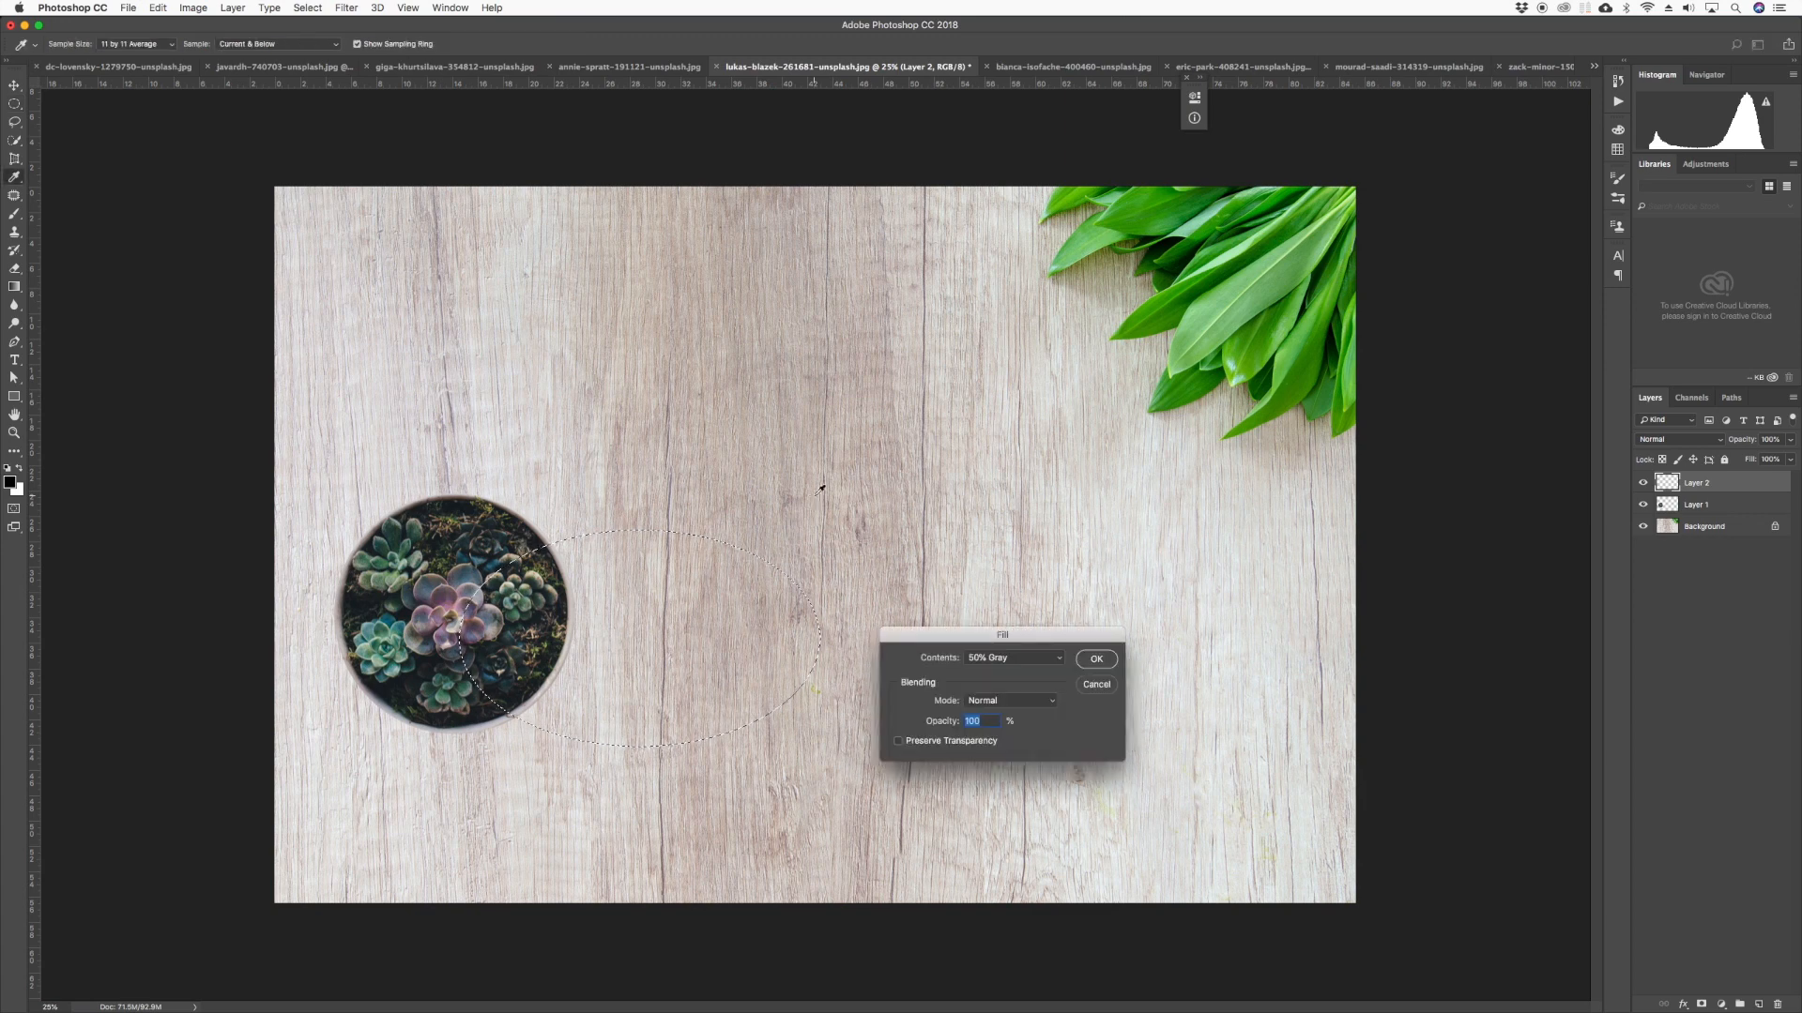
{"action": "key", "text": "Return"}
{"action": "key", "text": "super+d"}
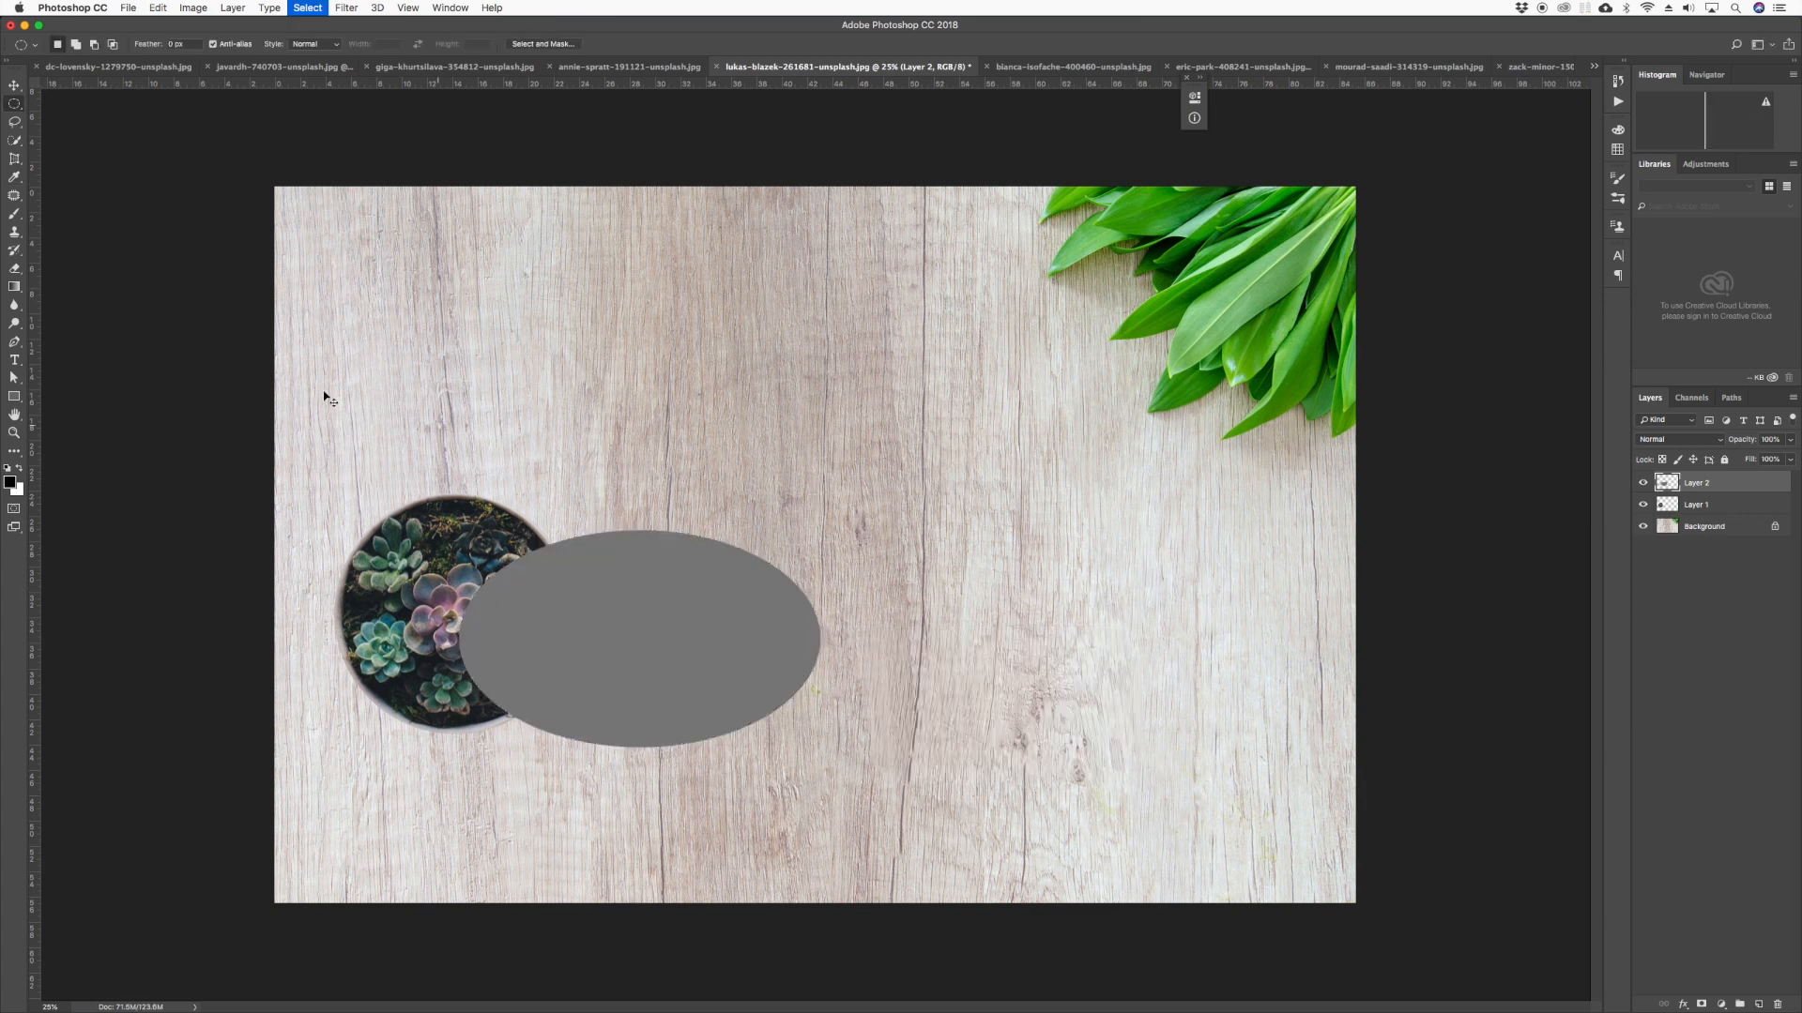
Transform the gray ellipse: rotate it about 20° clockwise, scale it to about 94% width and 104% height, and shift it over the pot
{"action": "left_click", "coordinate": [14, 85]}
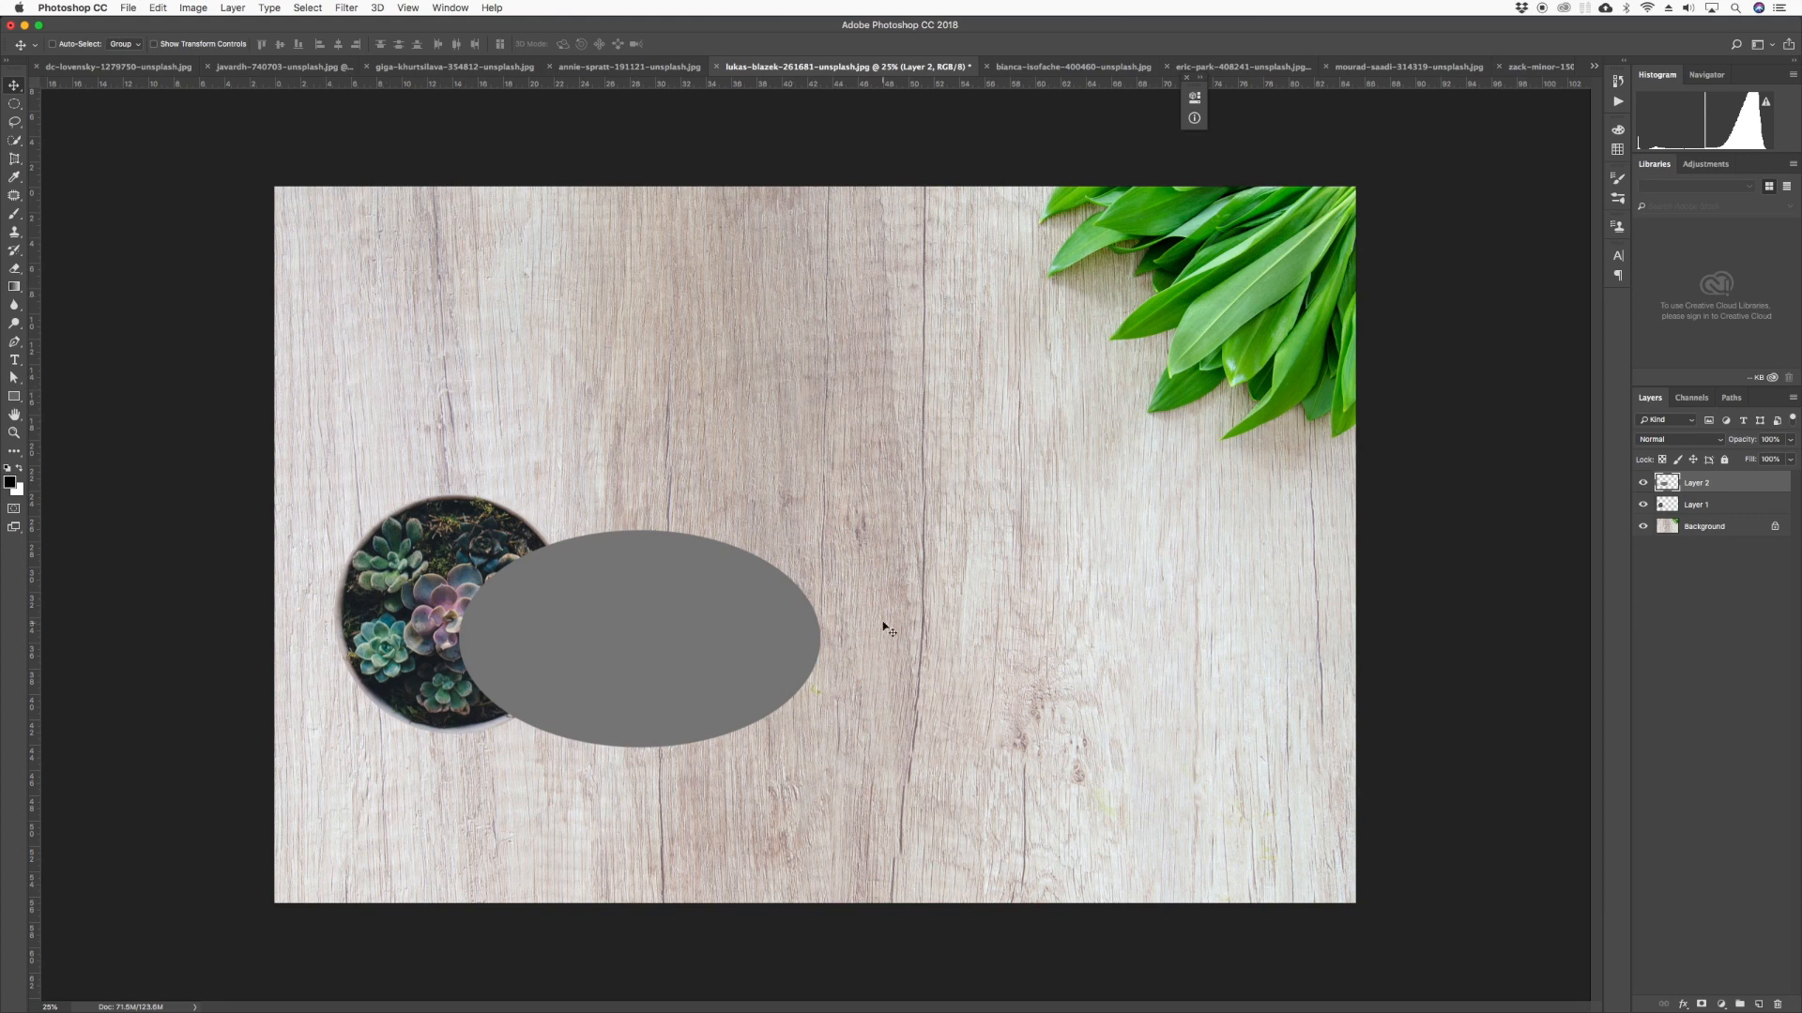
{"action": "key", "text": "super+t"}
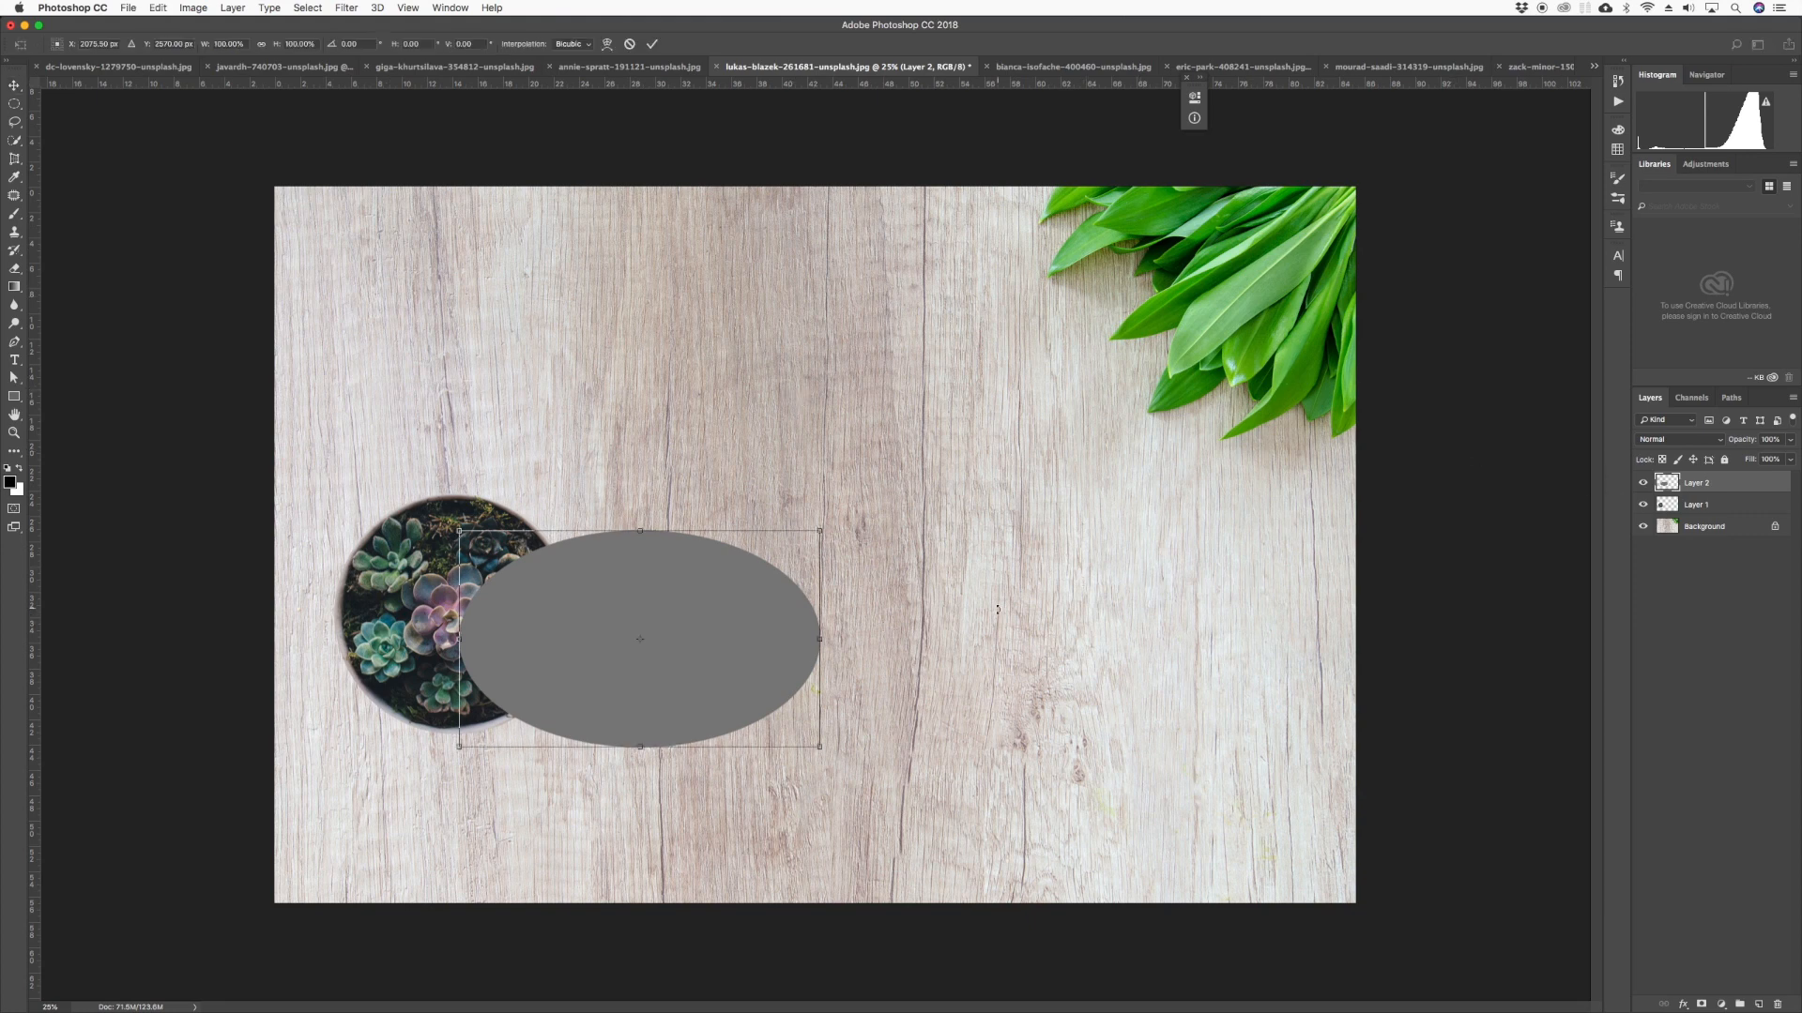
{"action": "left_click_drag", "start_coordinate": [901, 590], "coordinate": [901, 680]}
{"action": "left_click_drag", "start_coordinate": [786, 652], "coordinate": [664, 665]}
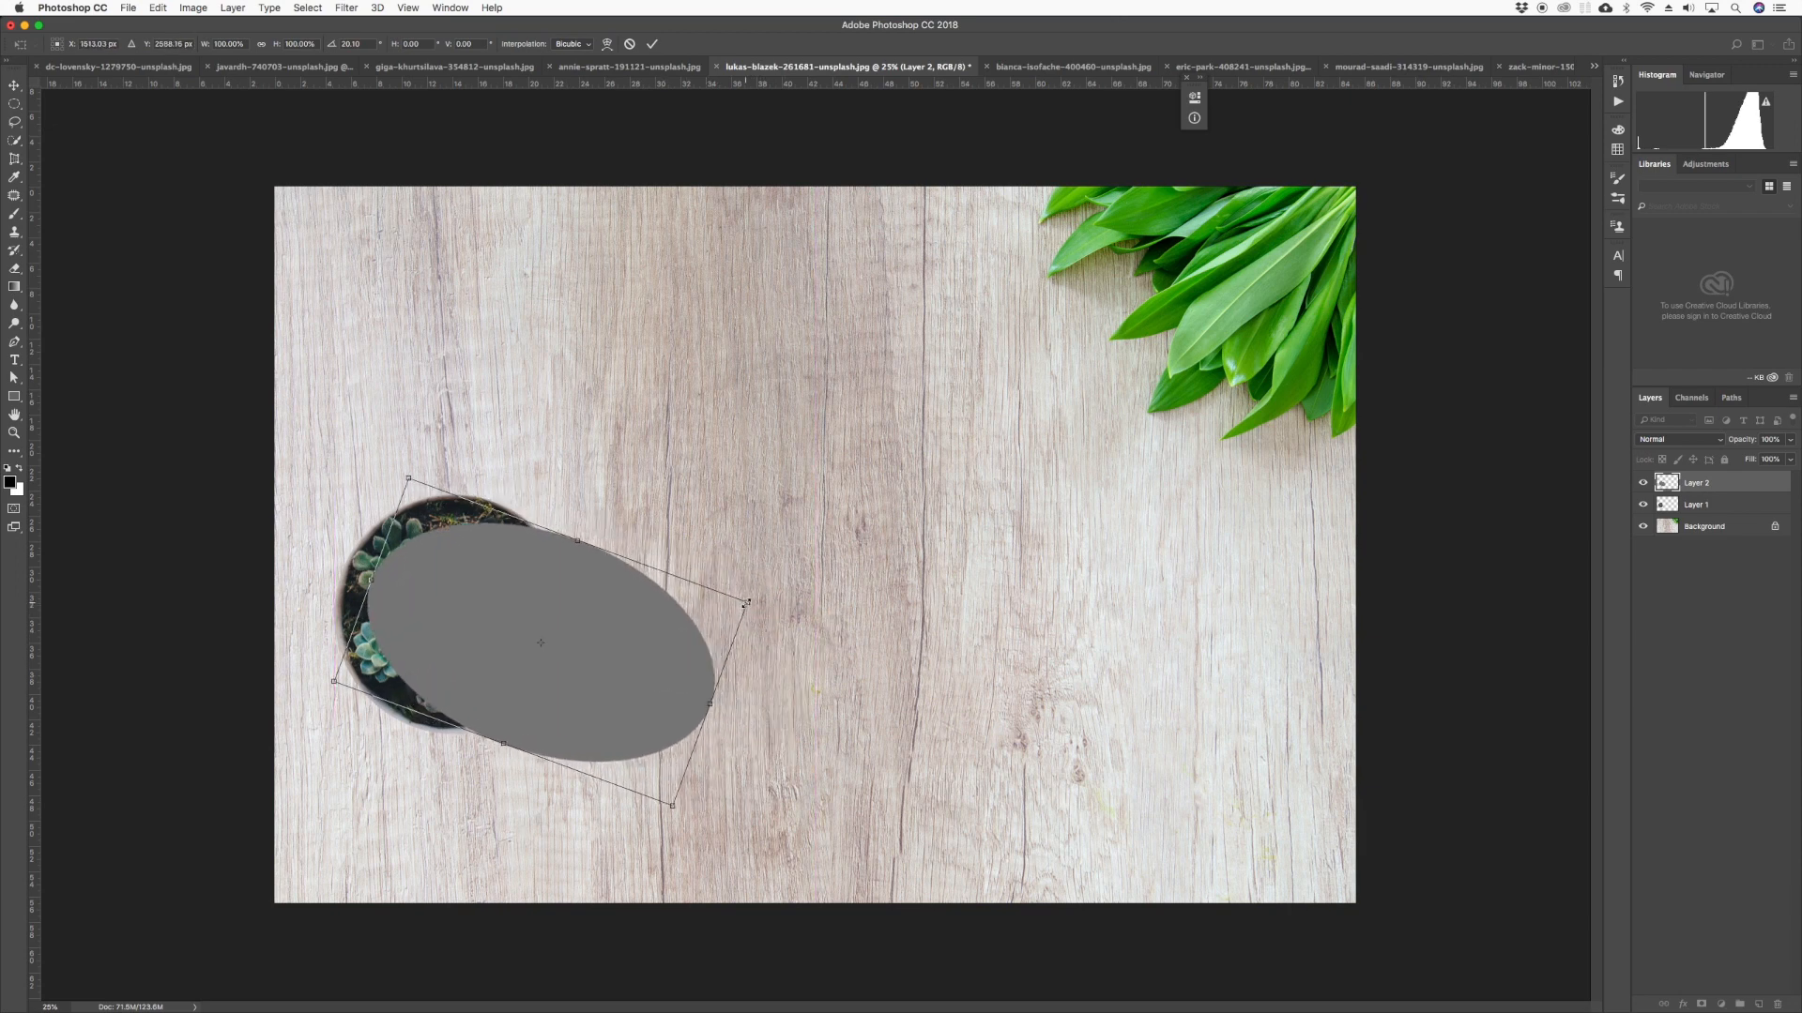
{"action": "left_click_drag", "start_coordinate": [744, 603], "coordinate": [735, 605]}
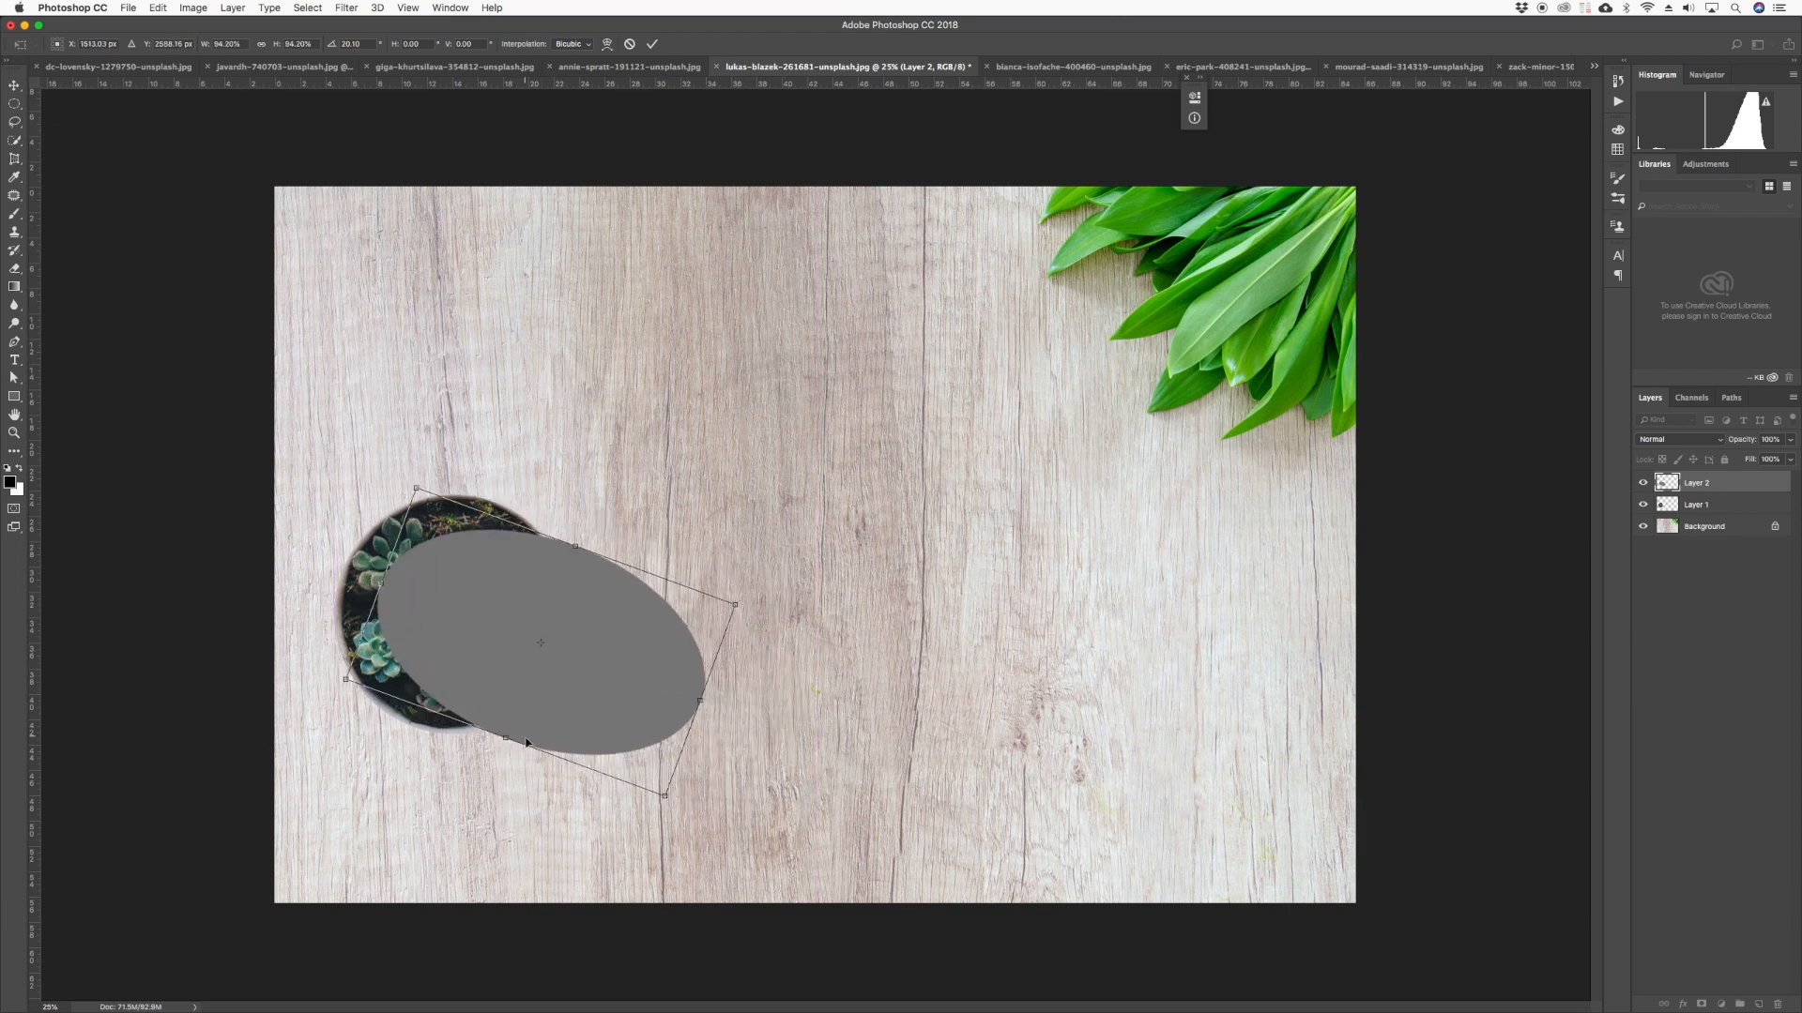
{"action": "left_click_drag", "start_coordinate": [507, 740], "coordinate": [497, 758]}
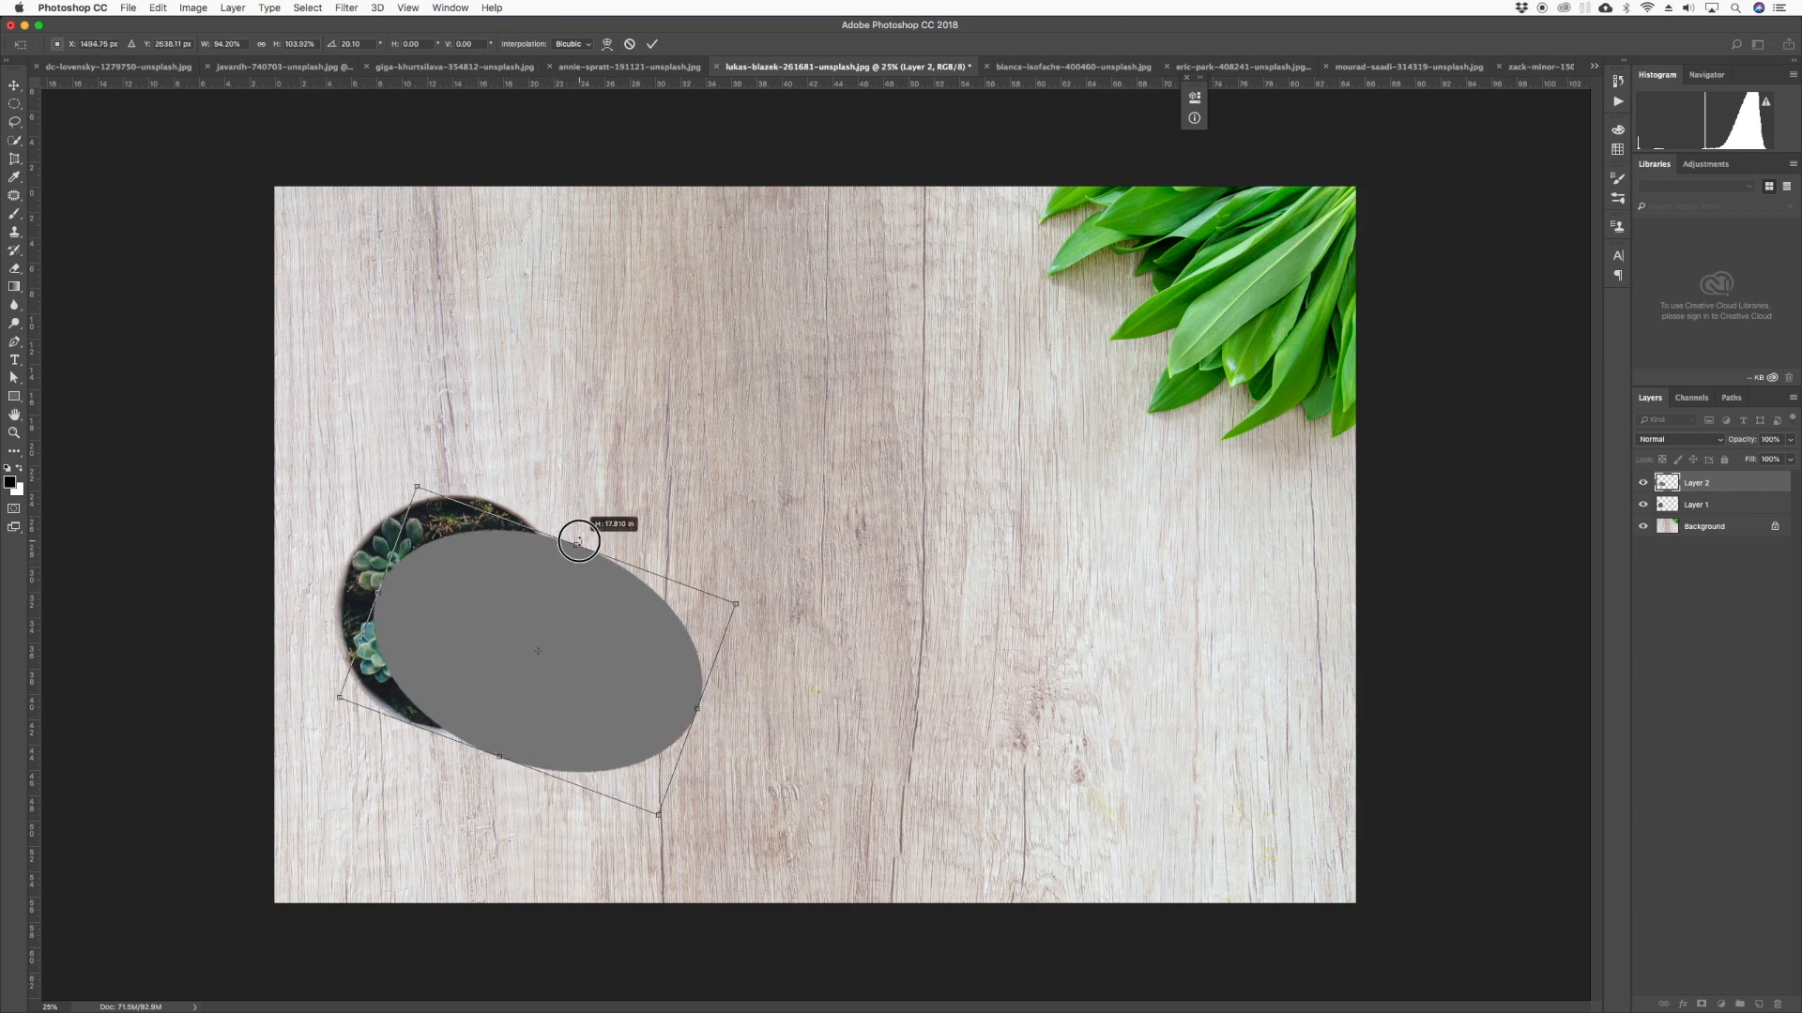
{"action": "left_click_drag", "start_coordinate": [573, 625], "coordinate": [554, 609]}
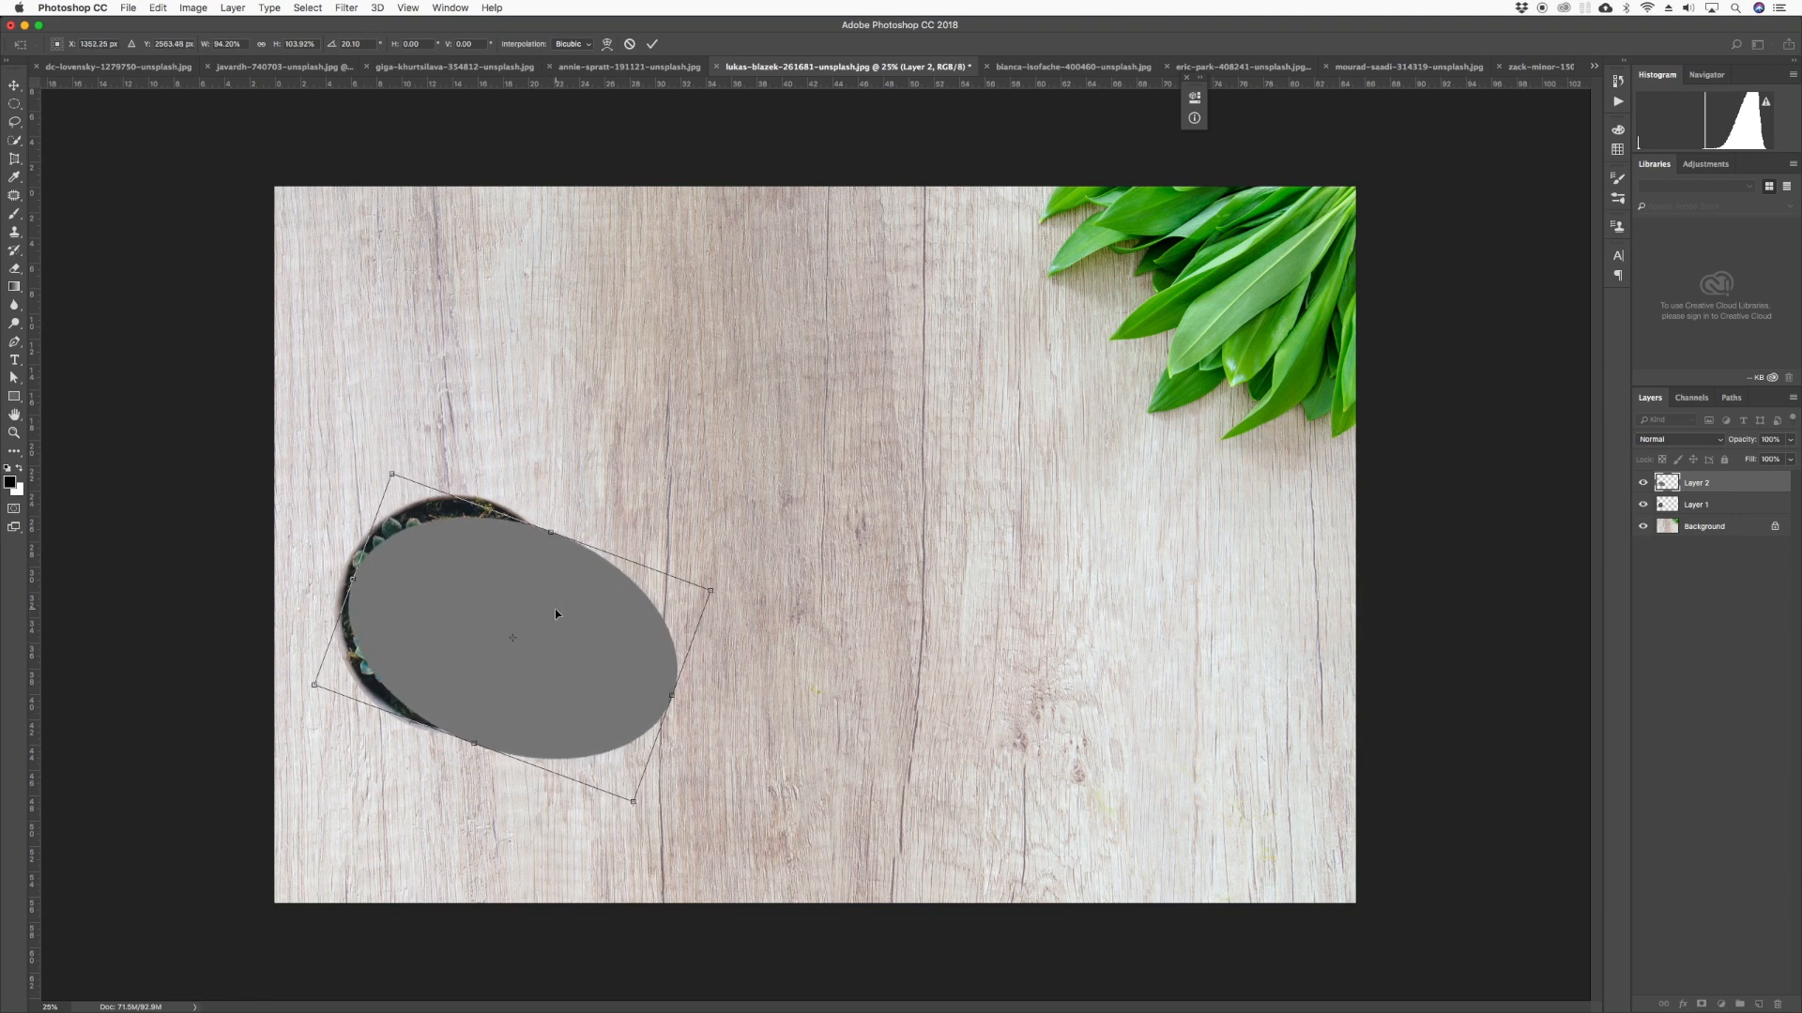
{"action": "key", "text": "Return"}
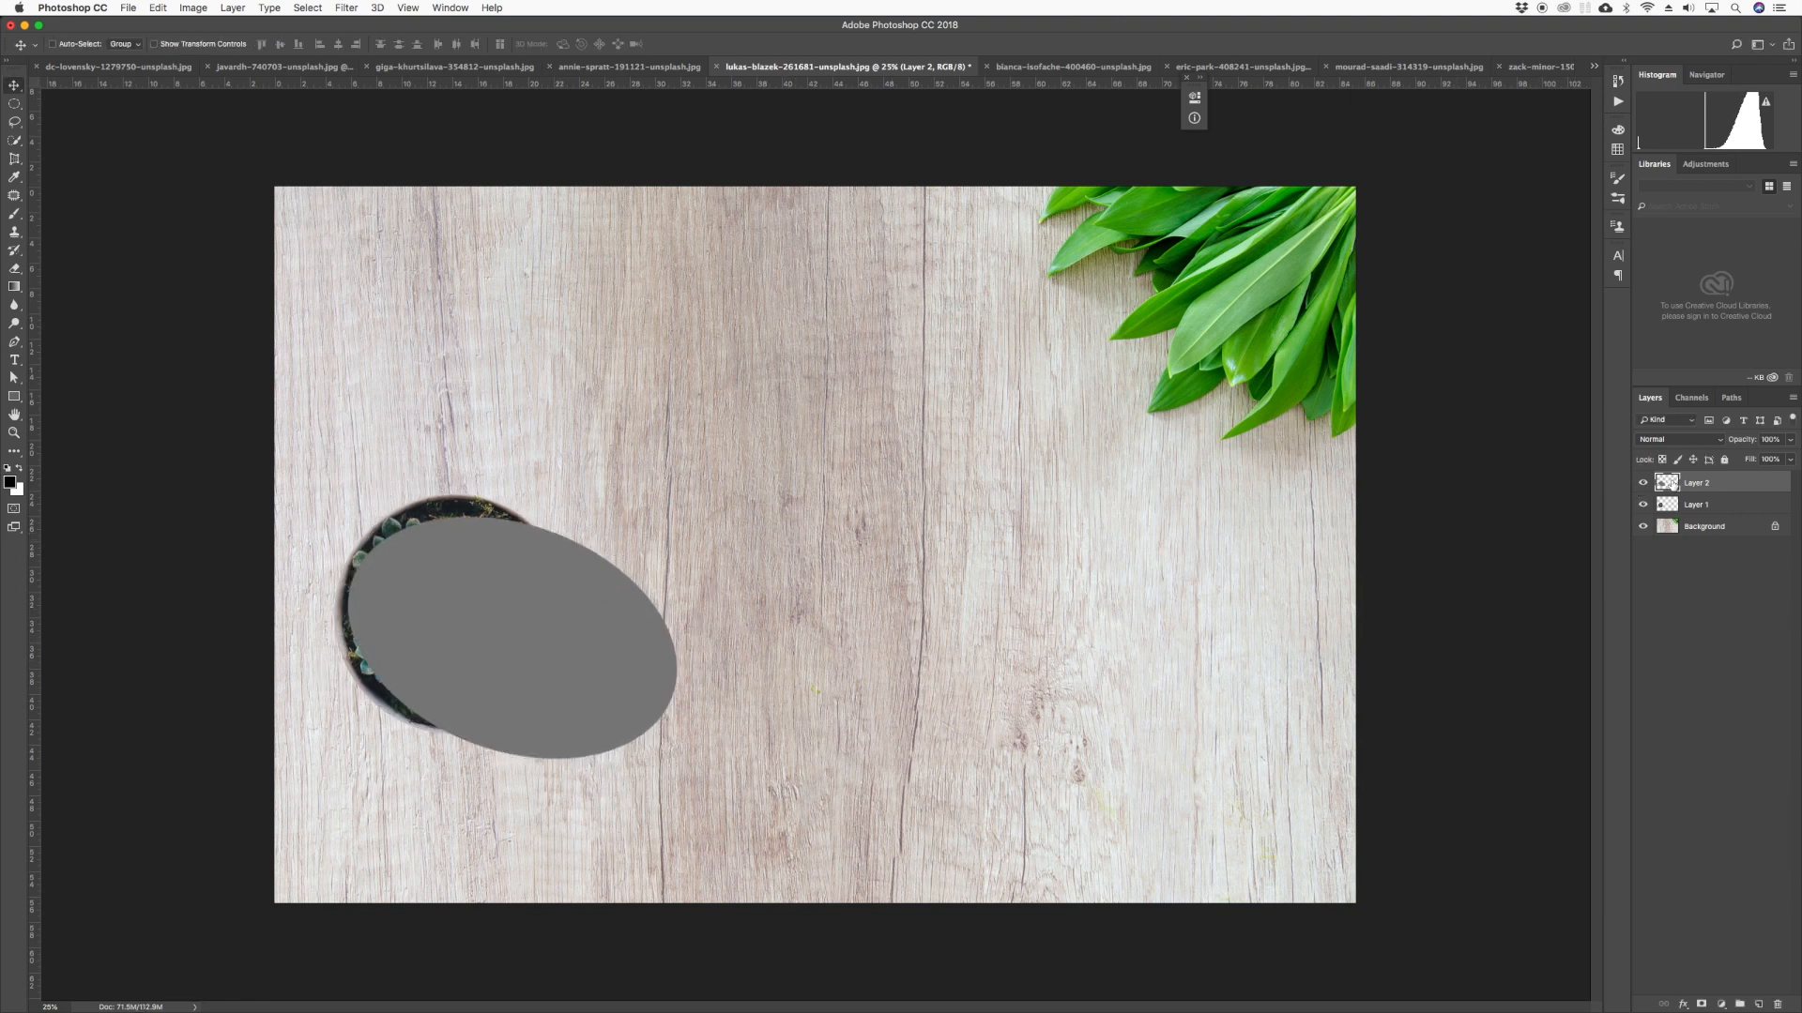
Place the gray ellipse layer beneath the pot layer, and move both layers together to the right, closer to the image's center
{"action": "left_click_drag", "start_coordinate": [1675, 486], "coordinate": [1672, 518]}
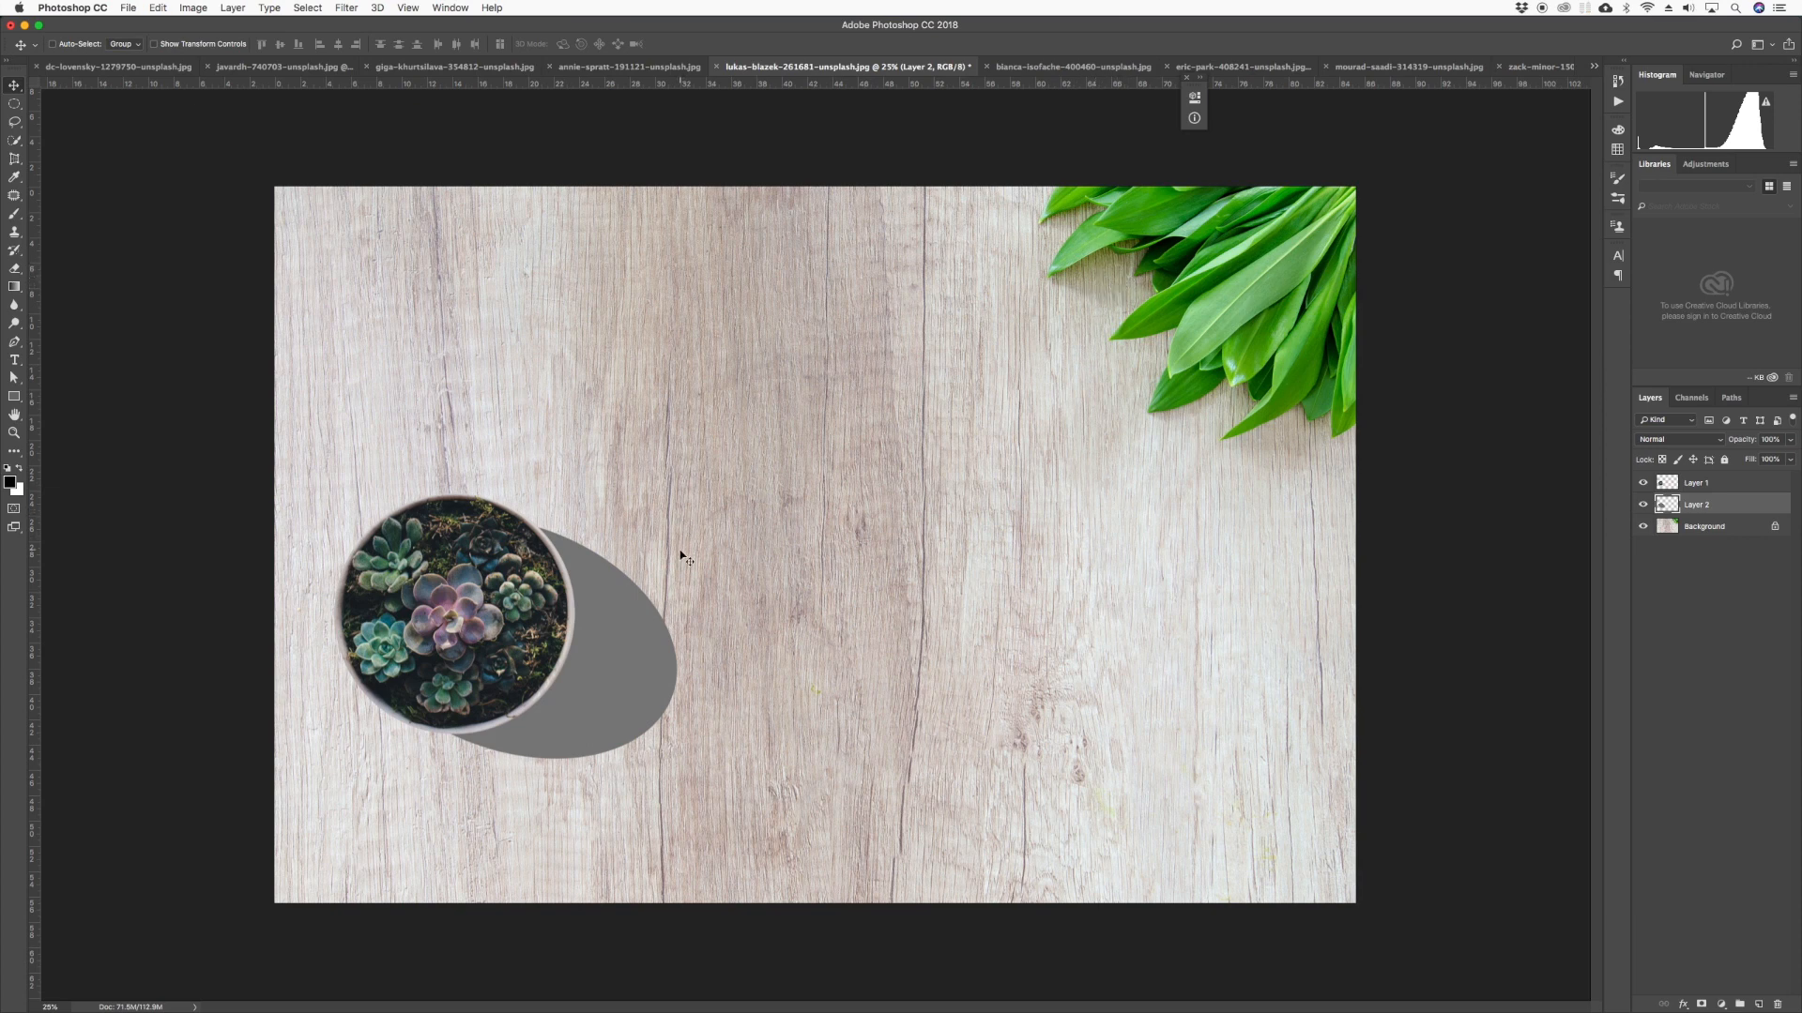
{"action": "left_click", "coordinate": [490, 622], "text": "super"}
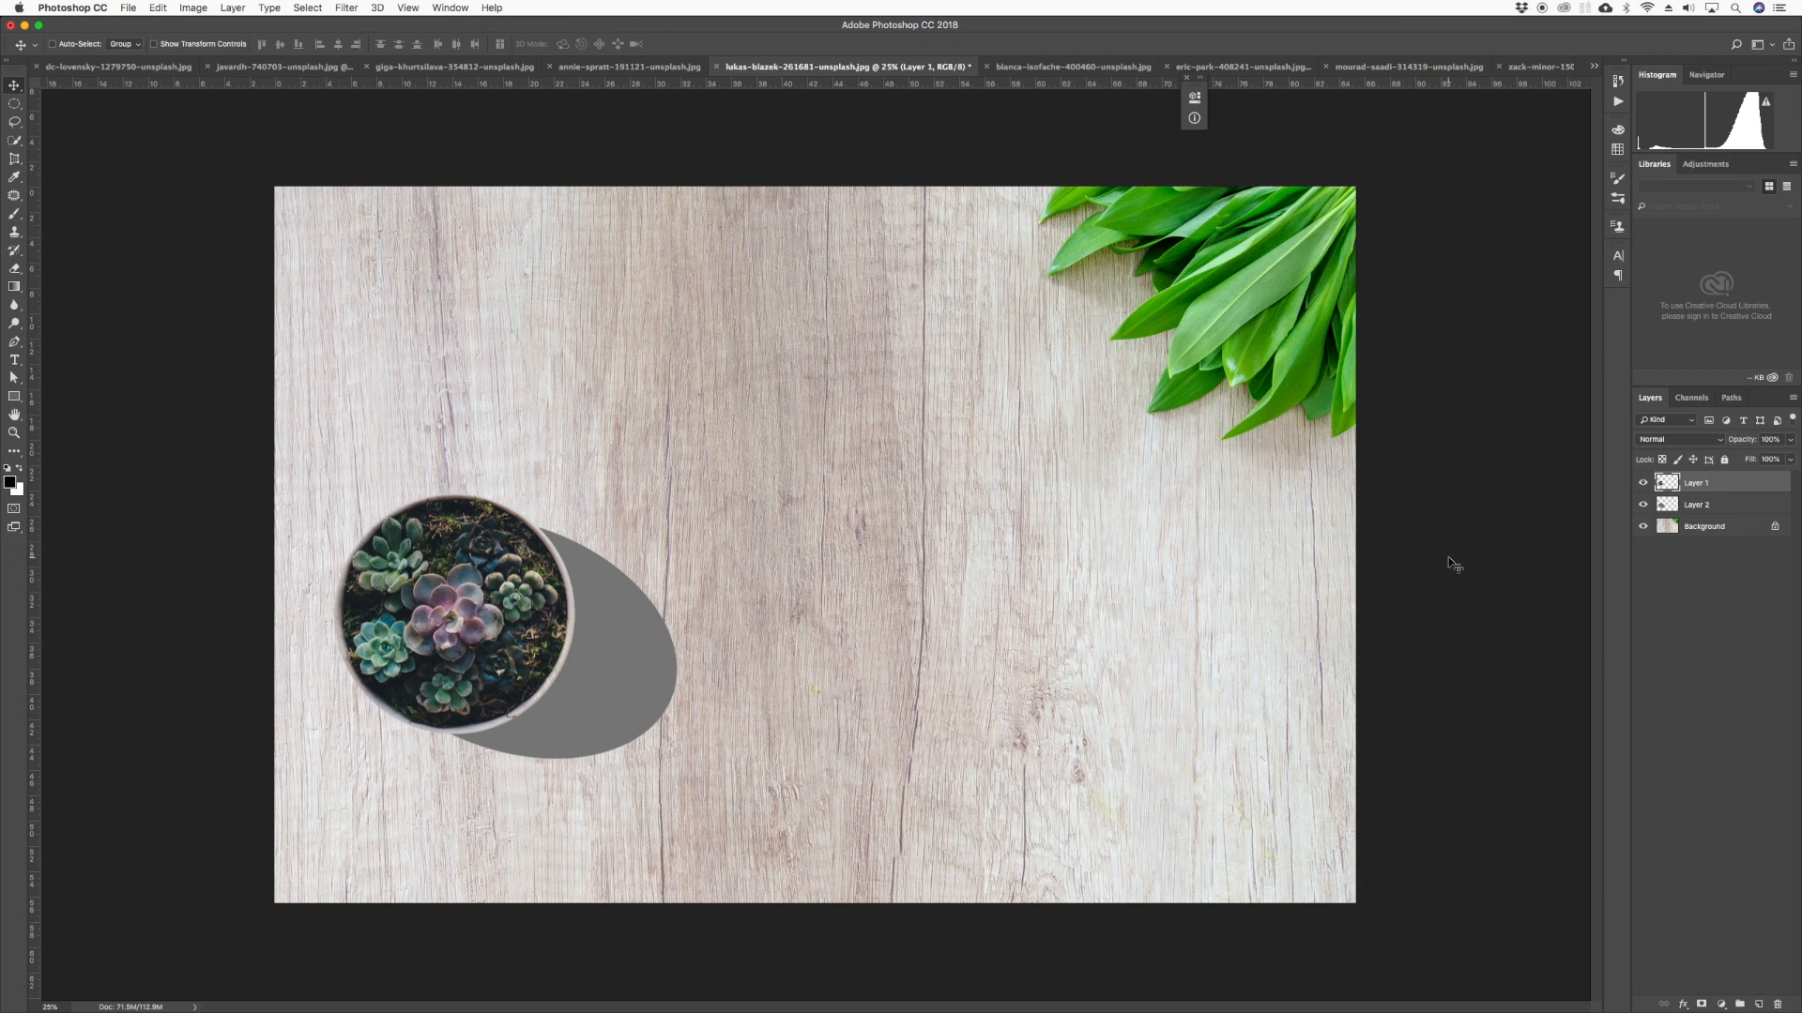
{"action": "left_click", "coordinate": [1666, 506], "text": "shift"}
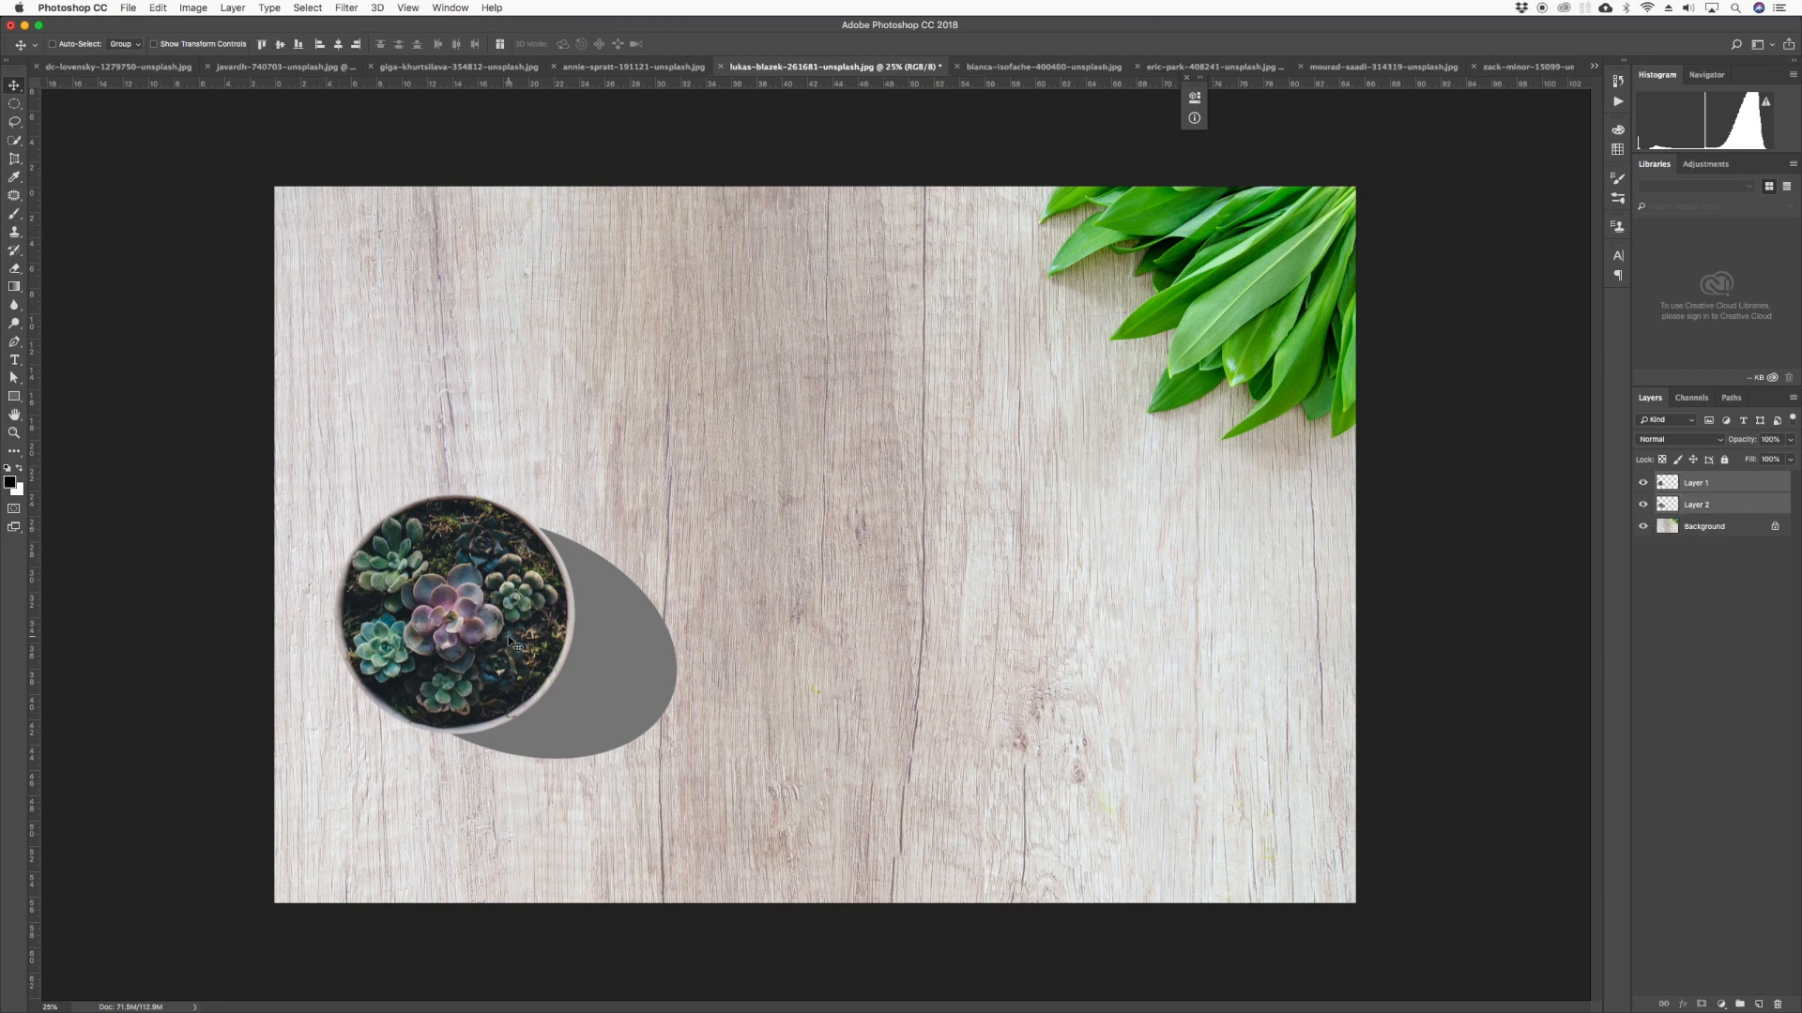
{"action": "left_click_drag", "start_coordinate": [508, 635], "coordinate": [630, 648]}
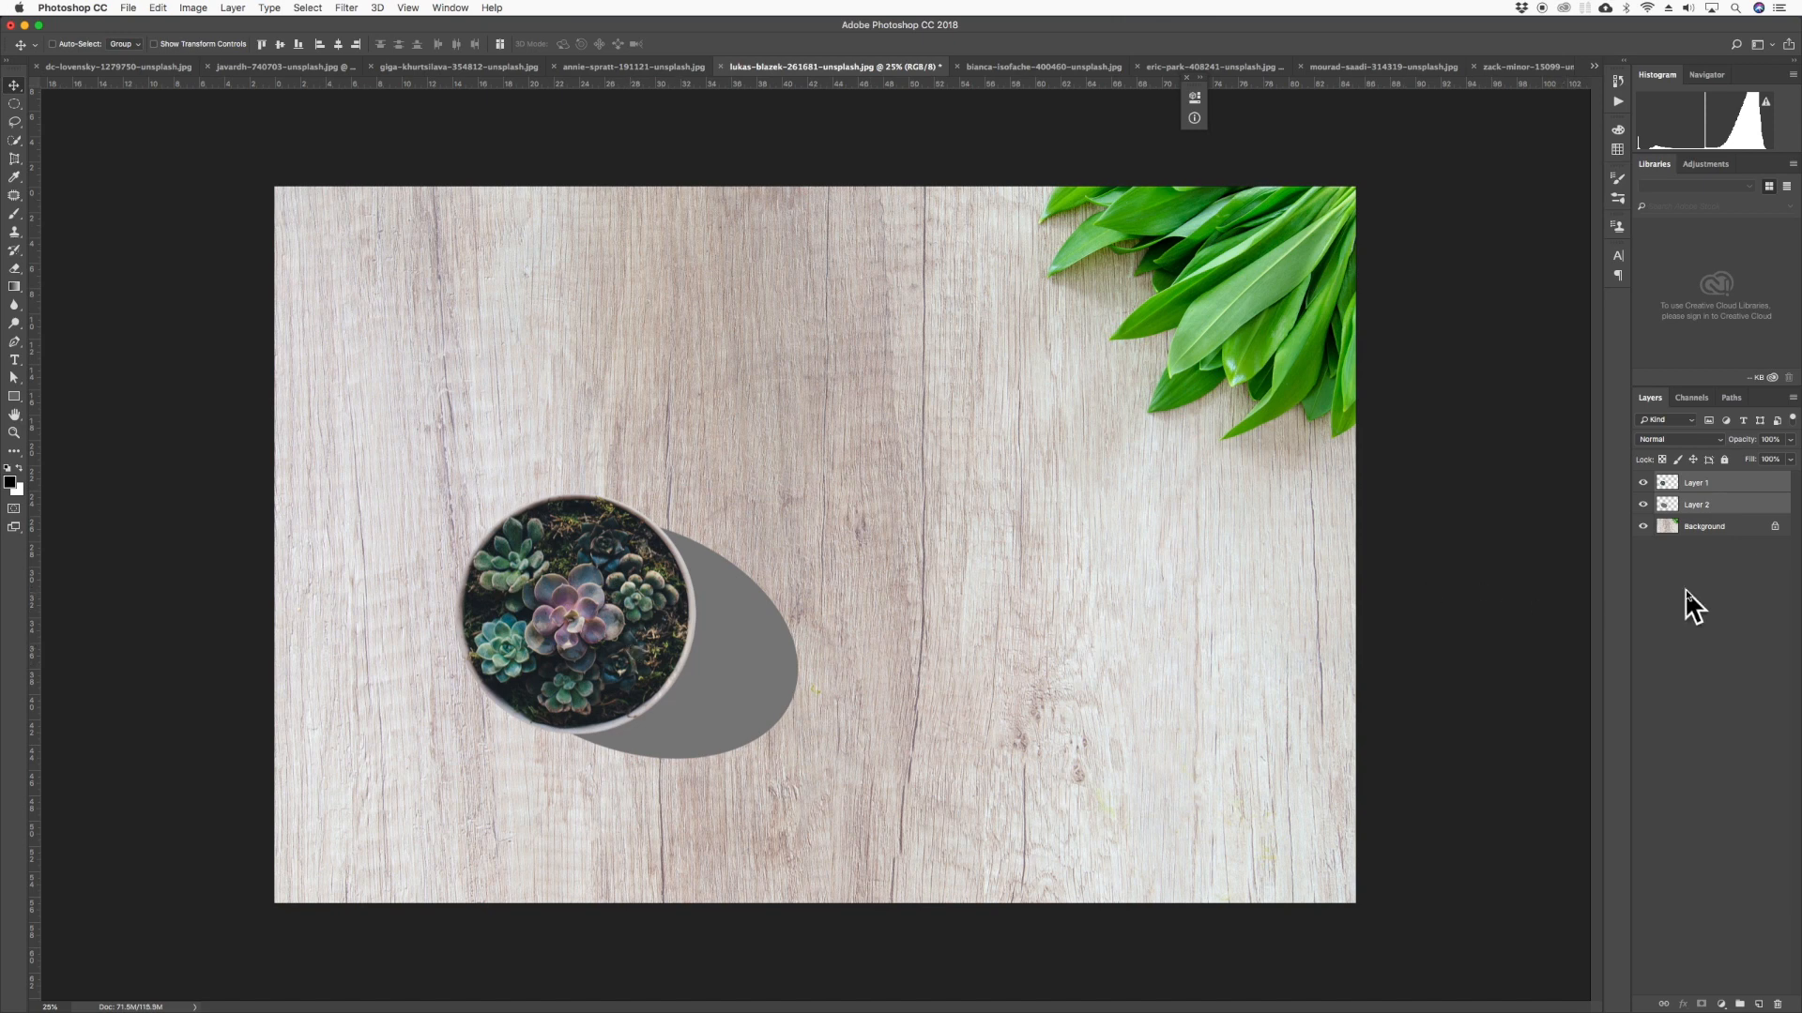
Rotate the gray shadow ellipse a further 18° or so clockwise and nudge it to line up with the pot's edge
{"action": "left_click", "coordinate": [1663, 507]}
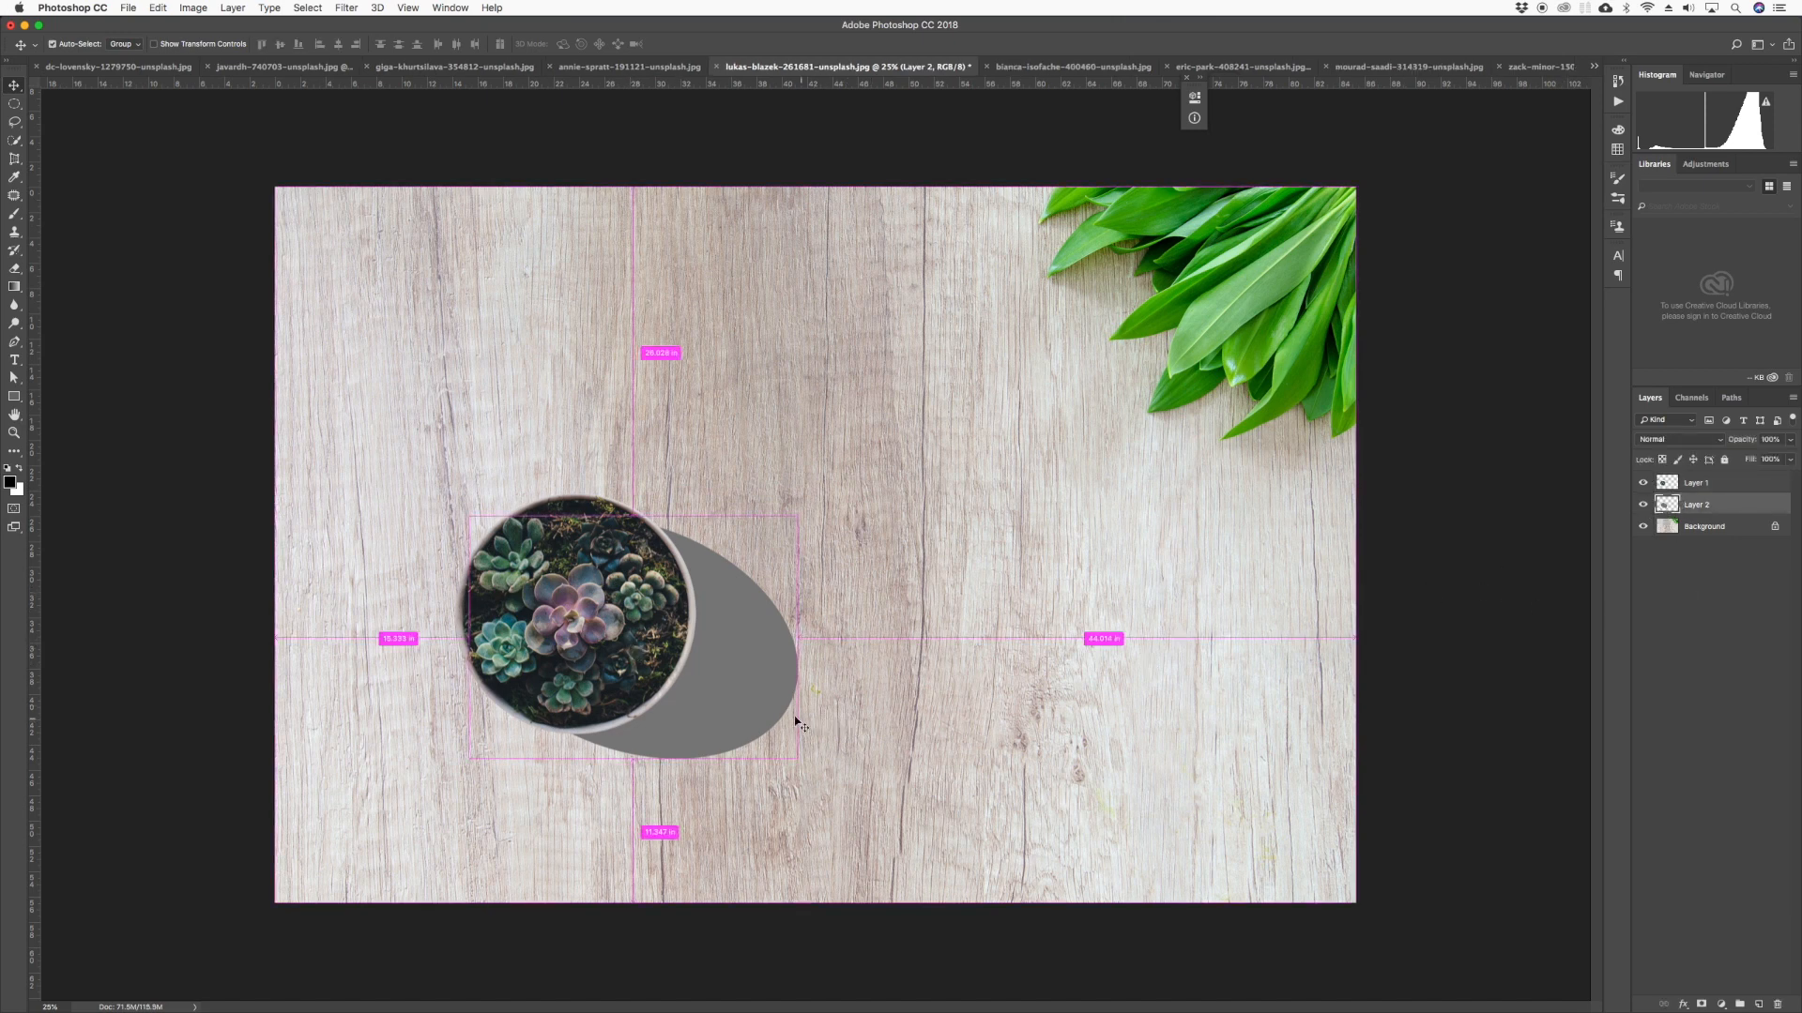
{"action": "key", "text": "super+t"}
{"action": "left_click_drag", "start_coordinate": [855, 750], "coordinate": [804, 821]}
{"action": "left_click_drag", "start_coordinate": [720, 696], "coordinate": [716, 700]}
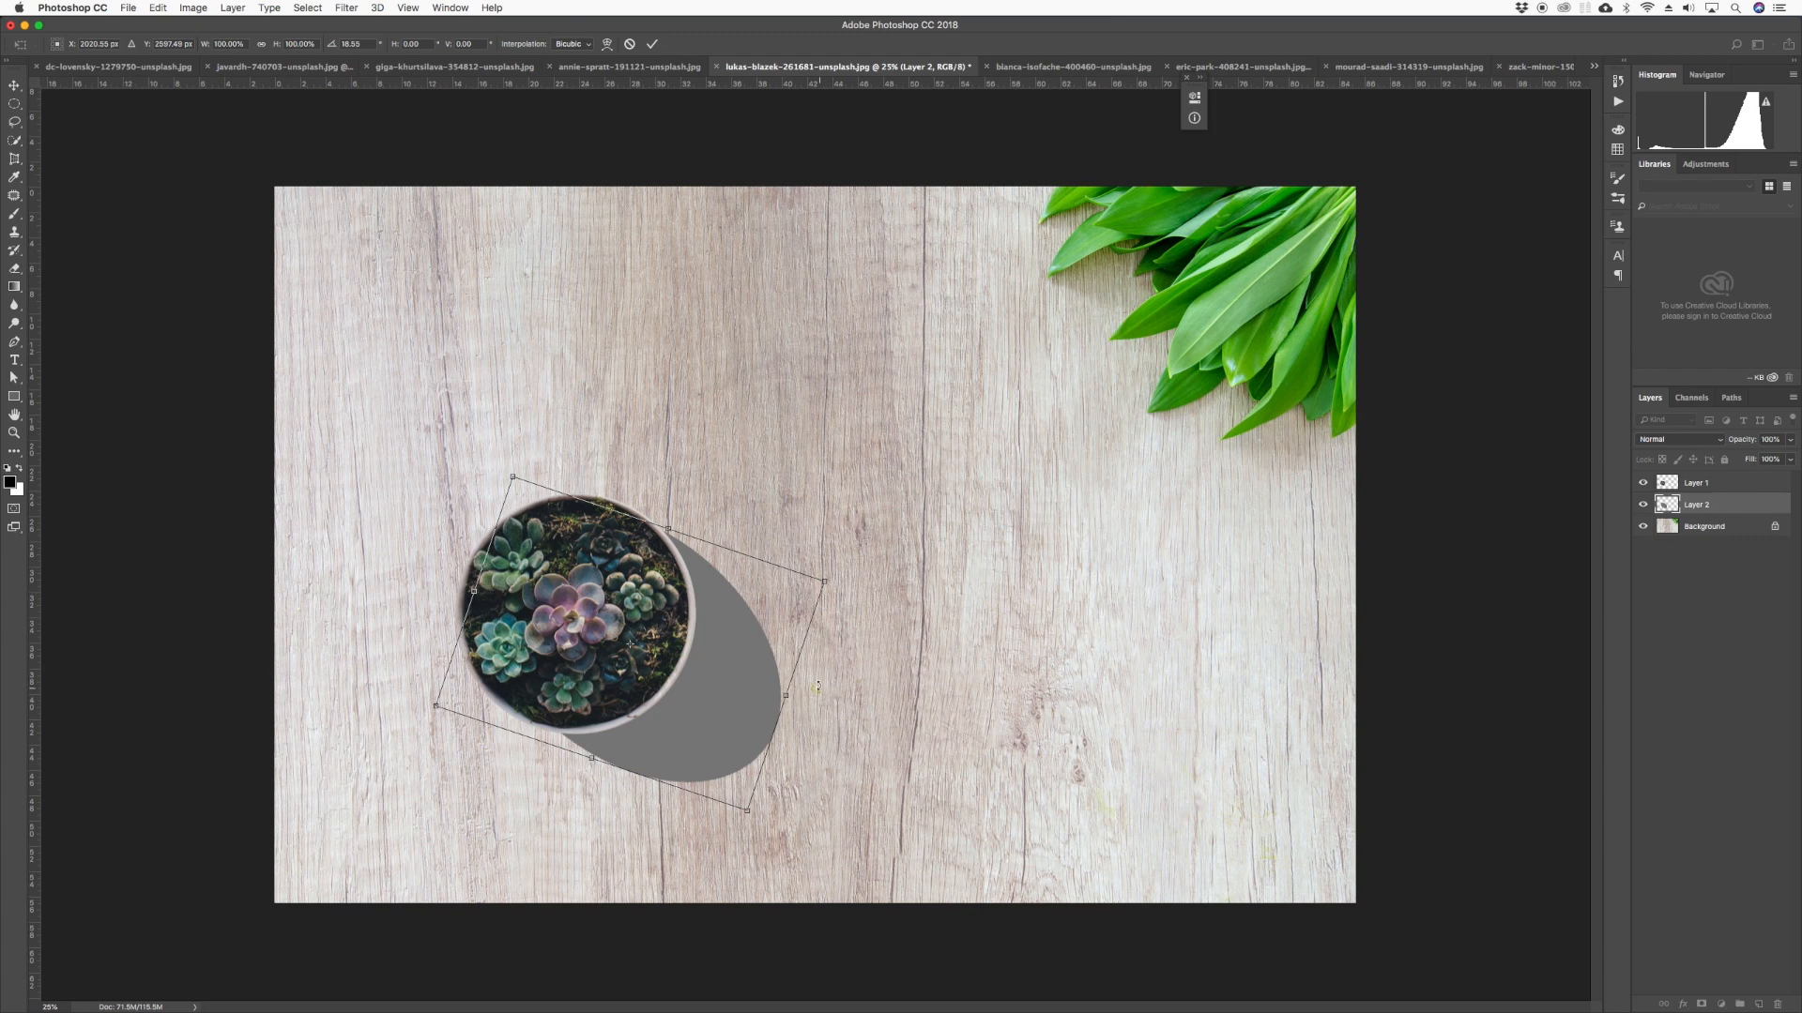
{"action": "key", "text": "Return"}
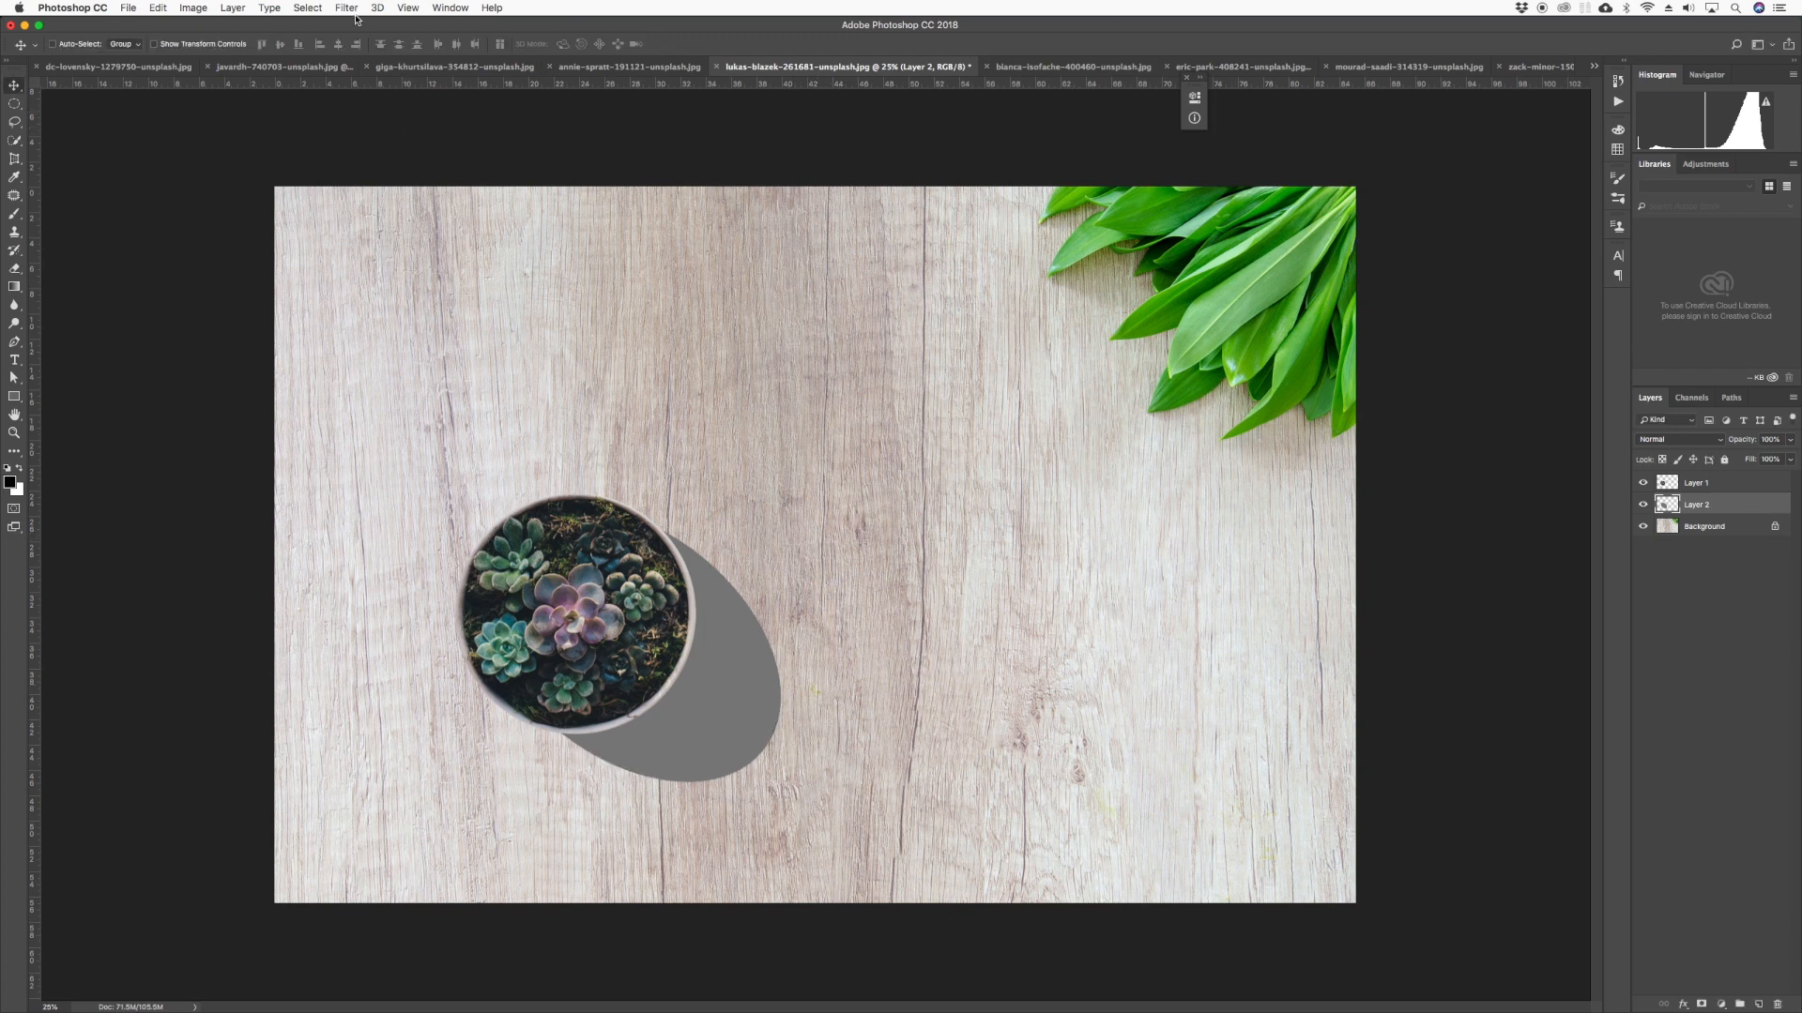
Apply a Gaussian Blur to the gray ellipse to soften the shadow's edges
{"action": "left_click", "coordinate": [348, 7]}
{"action": "mouse_move", "coordinate": [372, 175]}
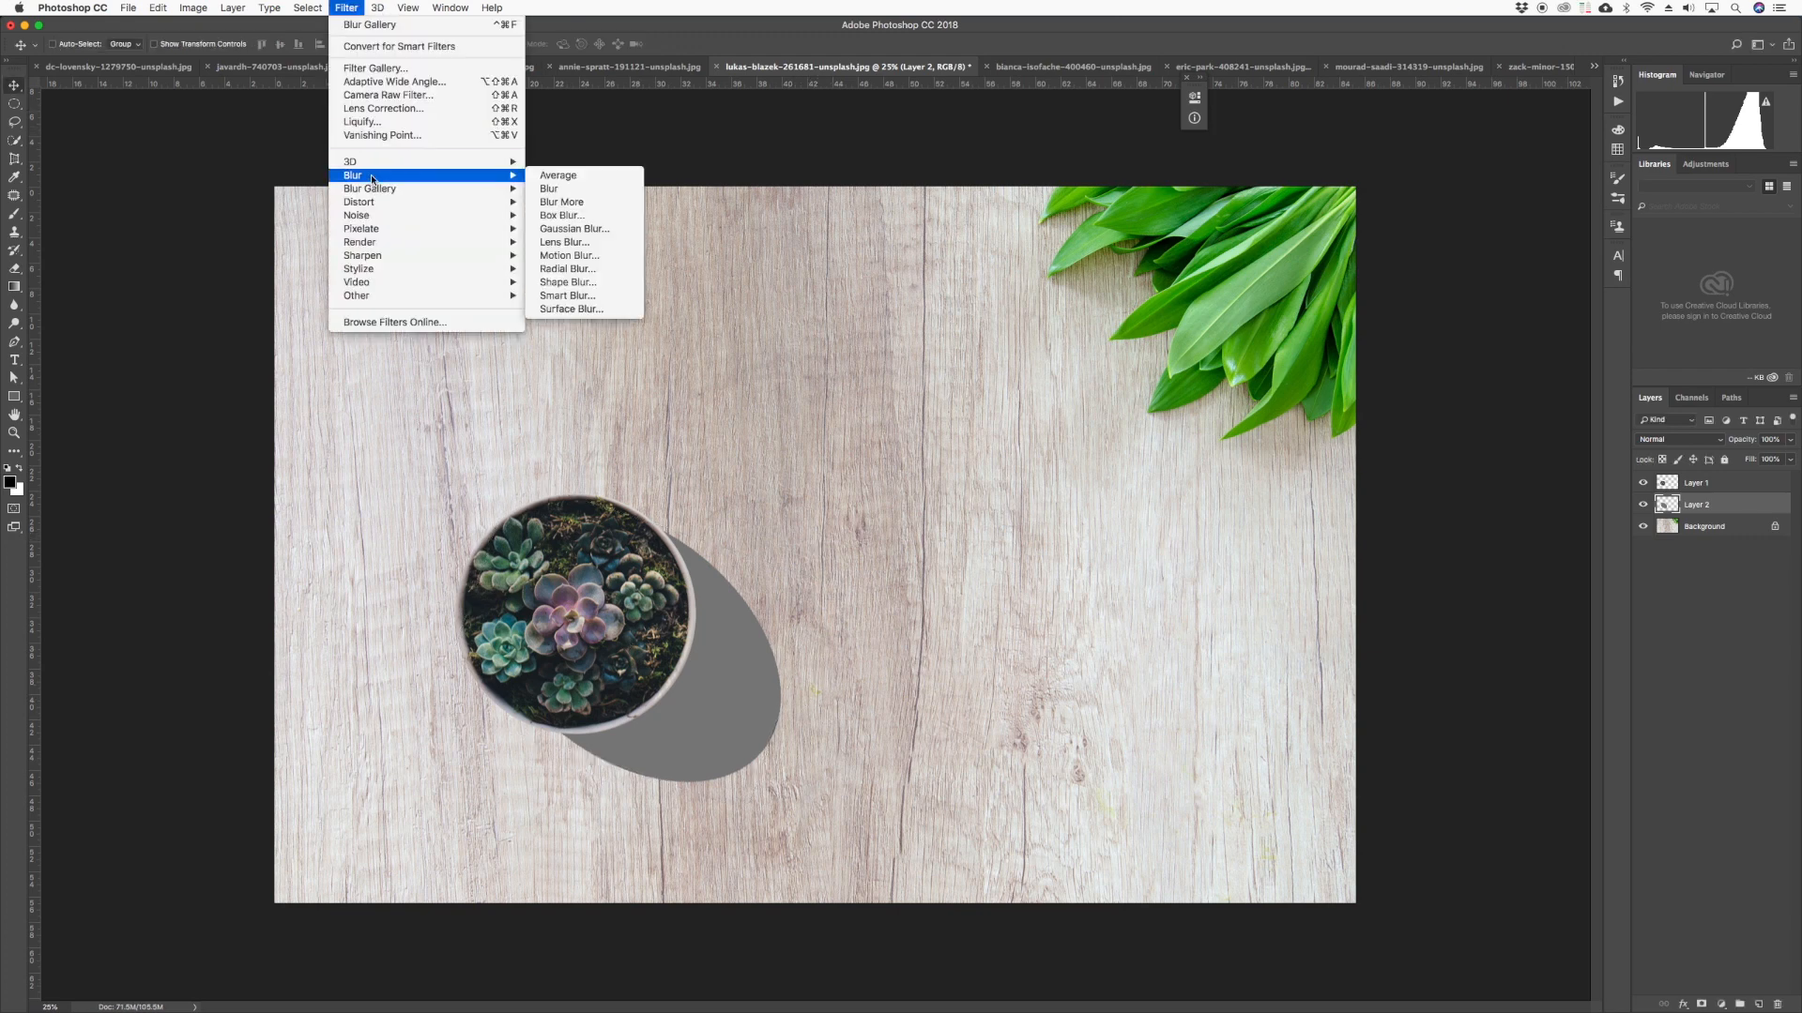
{"action": "left_click", "coordinate": [574, 229]}
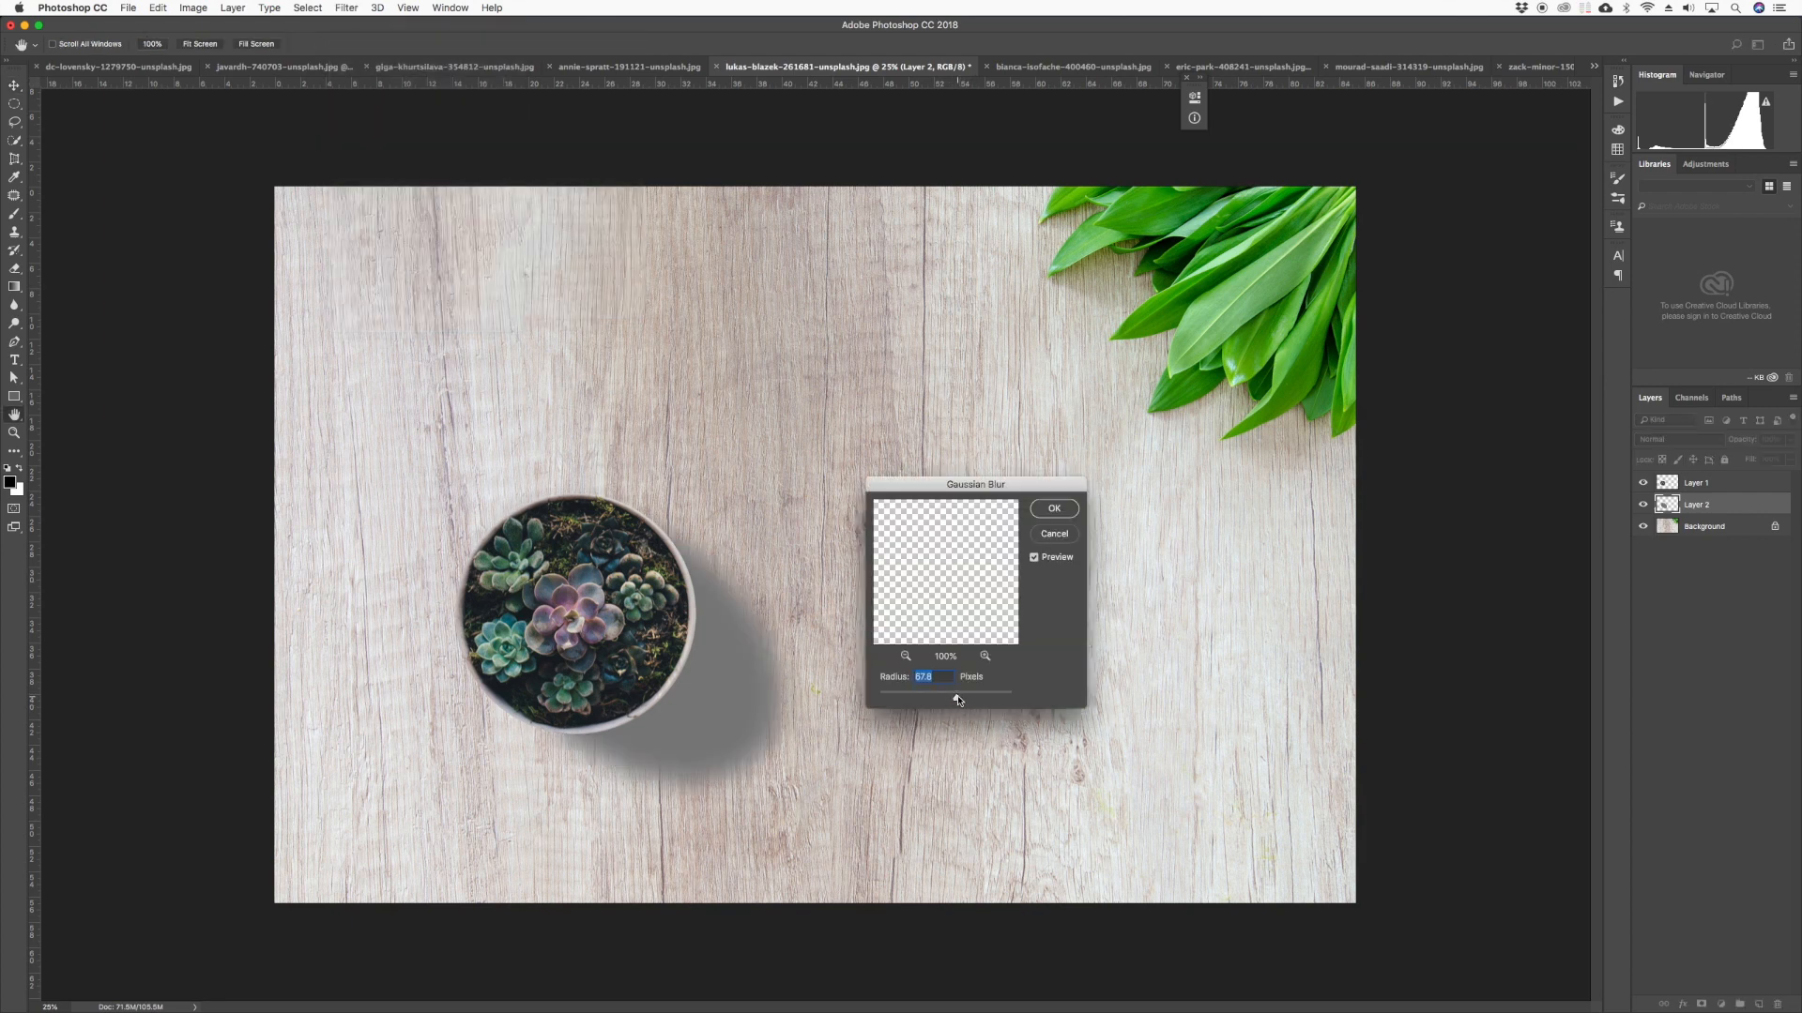
{"action": "left_click_drag", "start_coordinate": [956, 701], "coordinate": [950, 699]}
{"action": "left_click", "coordinate": [1056, 508]}
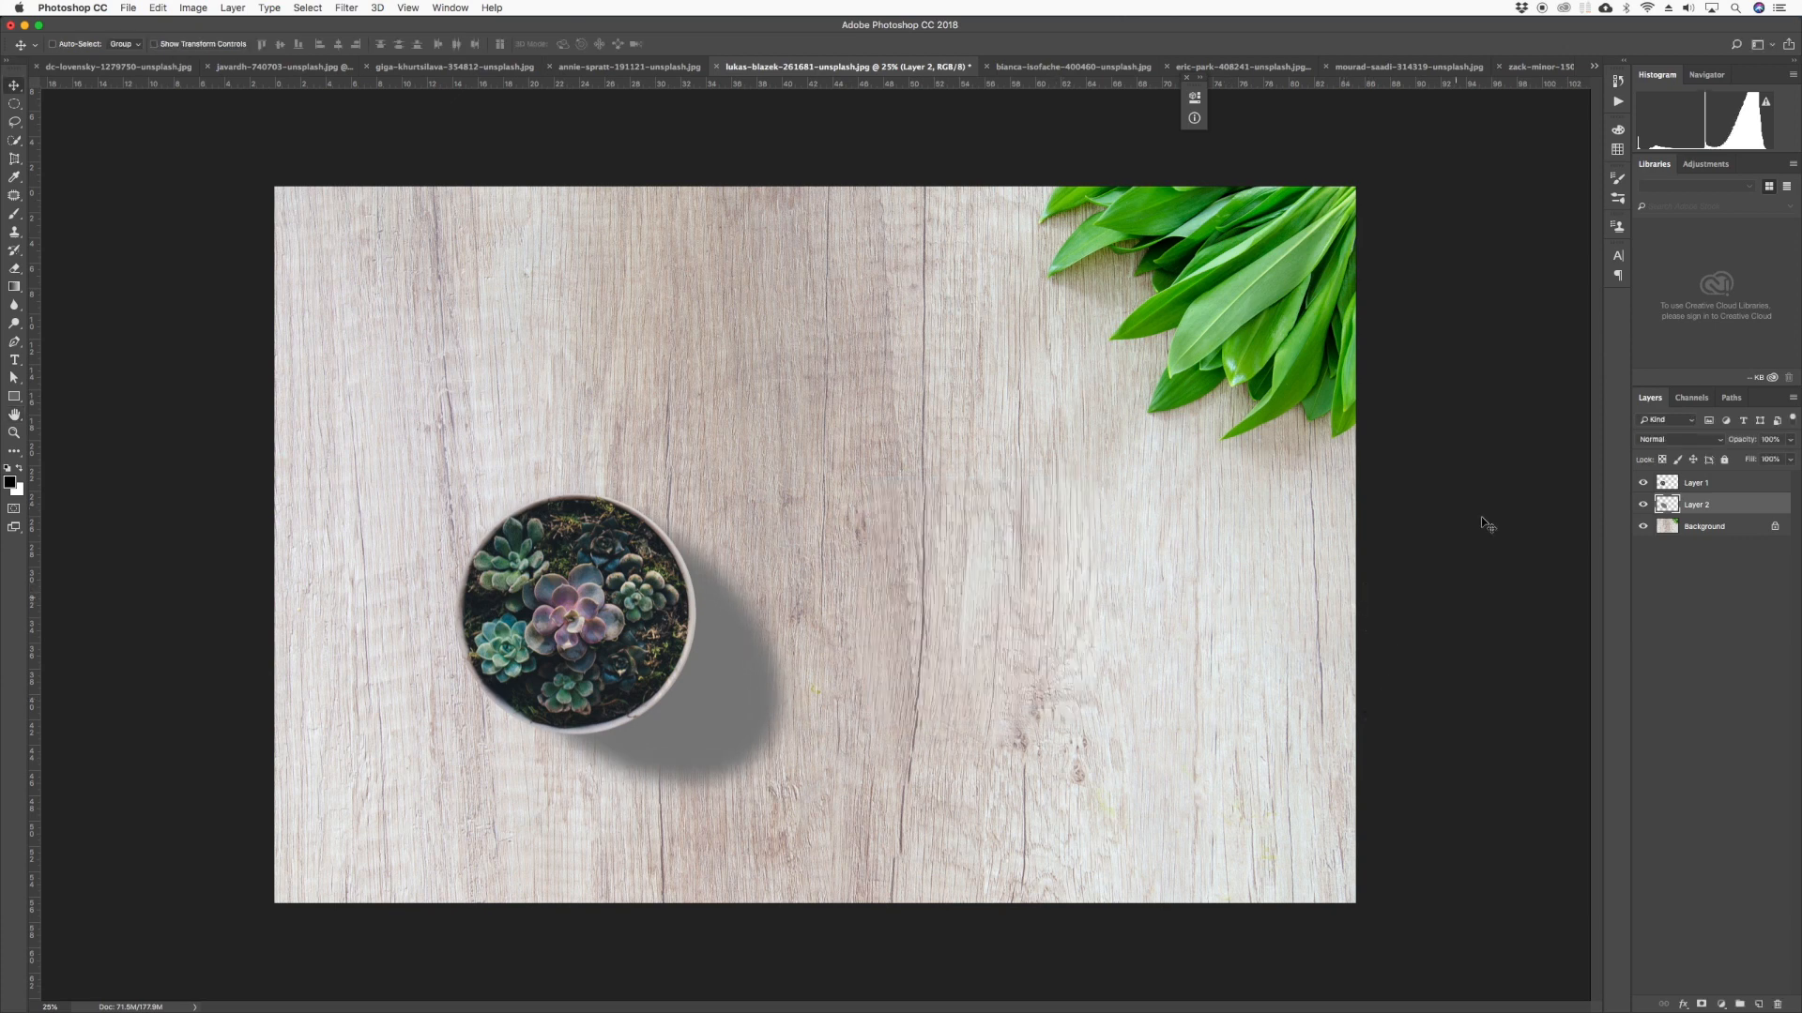
Set the shadow layer's blending mode to Multiply and lower its opacity to about 38%
{"action": "left_click", "coordinate": [1669, 441]}
{"action": "left_click", "coordinate": [1668, 476]}
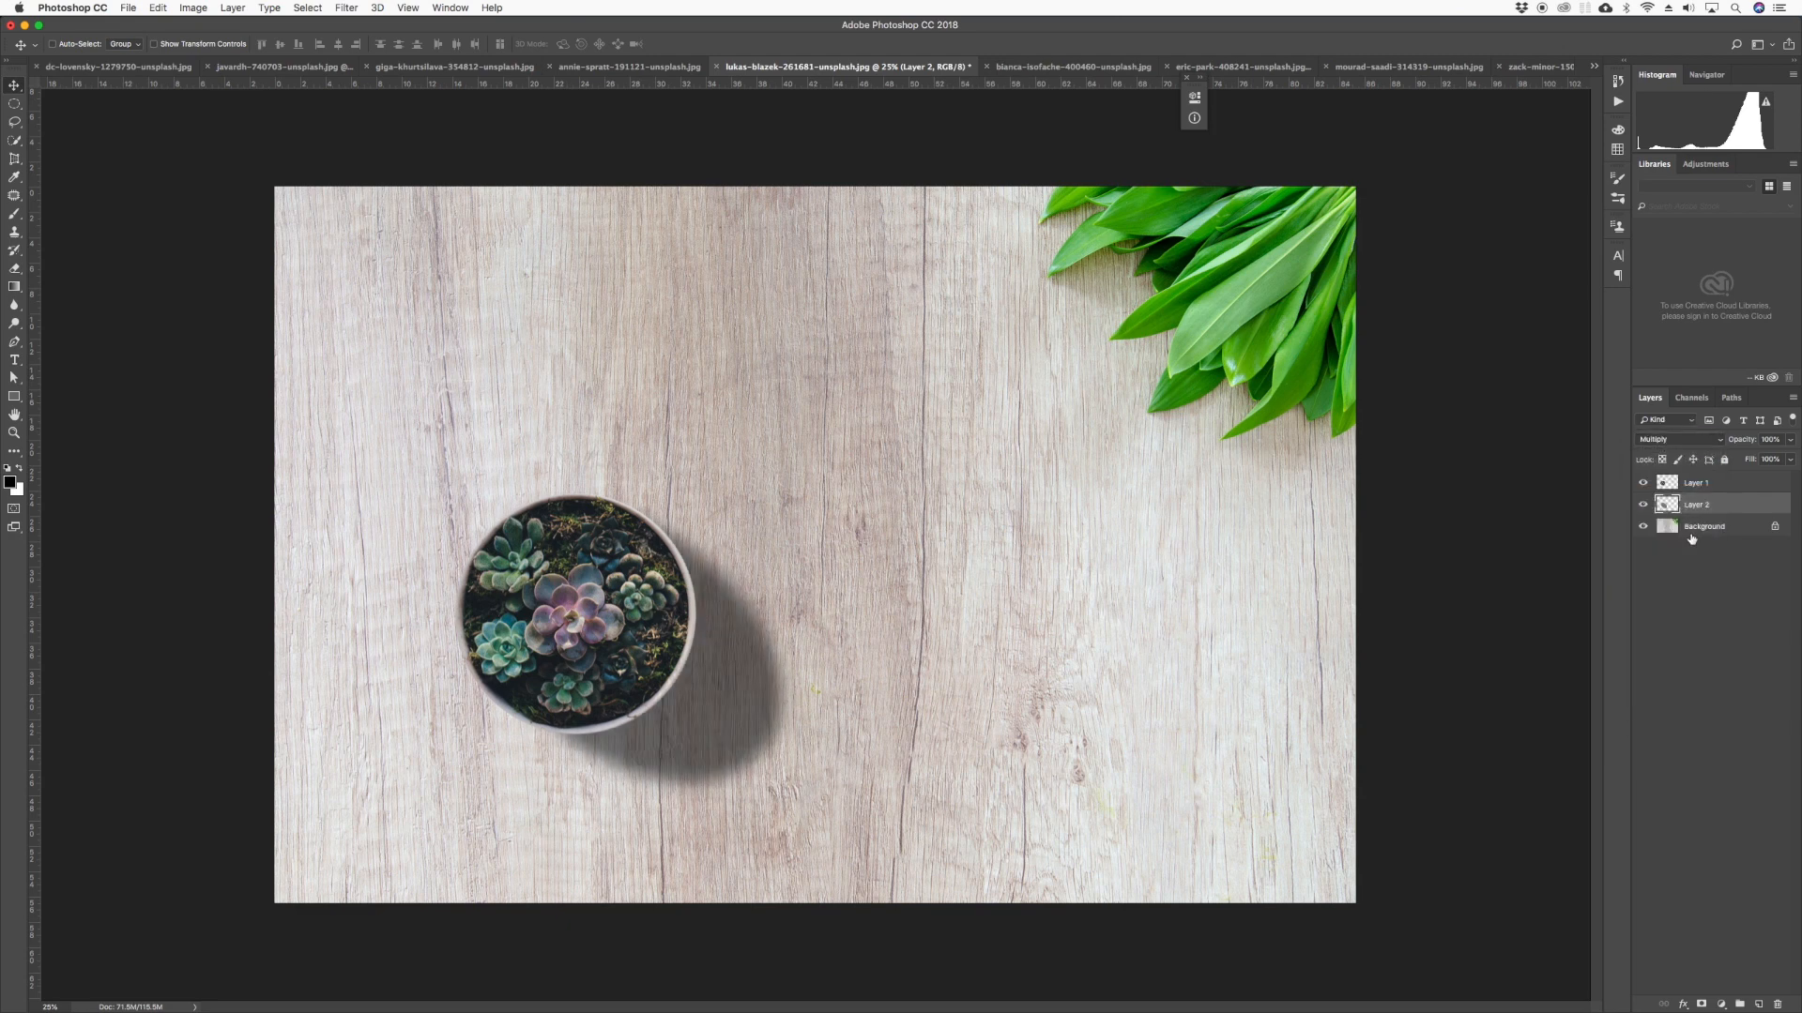
{"action": "left_click", "coordinate": [1790, 439]}
{"action": "left_click_drag", "start_coordinate": [1783, 458], "coordinate": [1753, 458]}
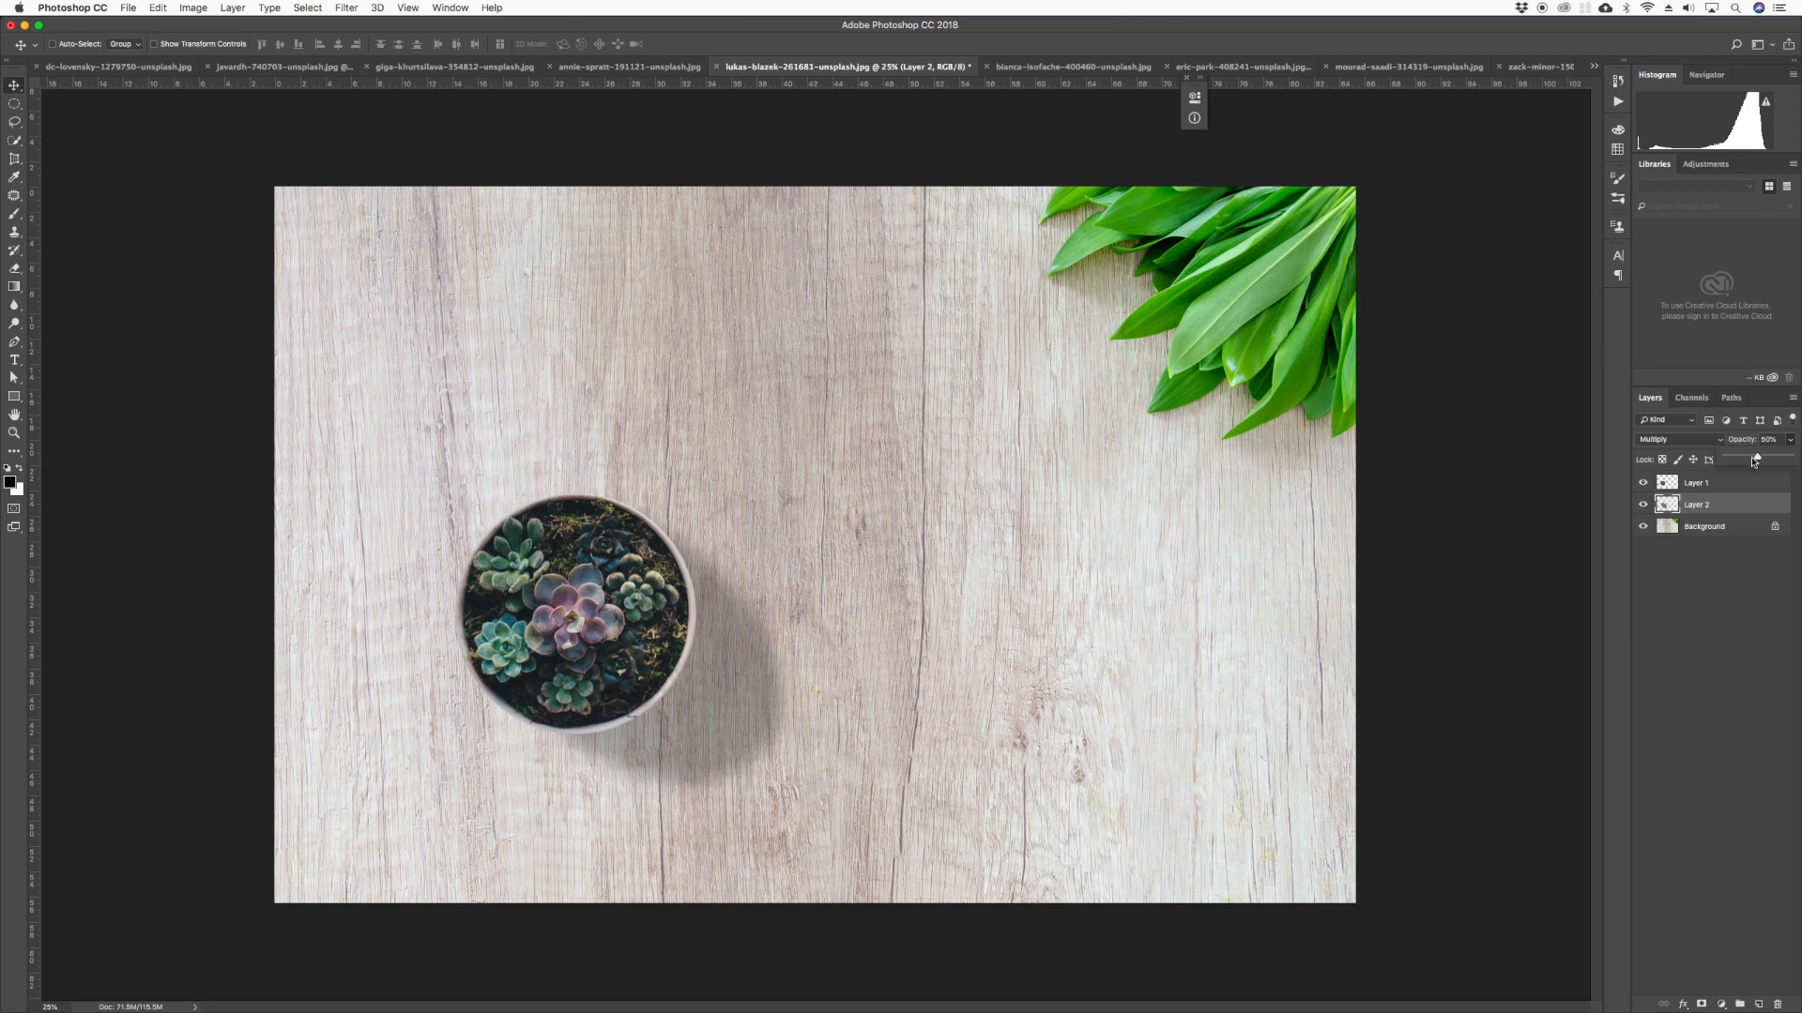
{"action": "left_click_drag", "start_coordinate": [1757, 461], "coordinate": [1750, 460]}
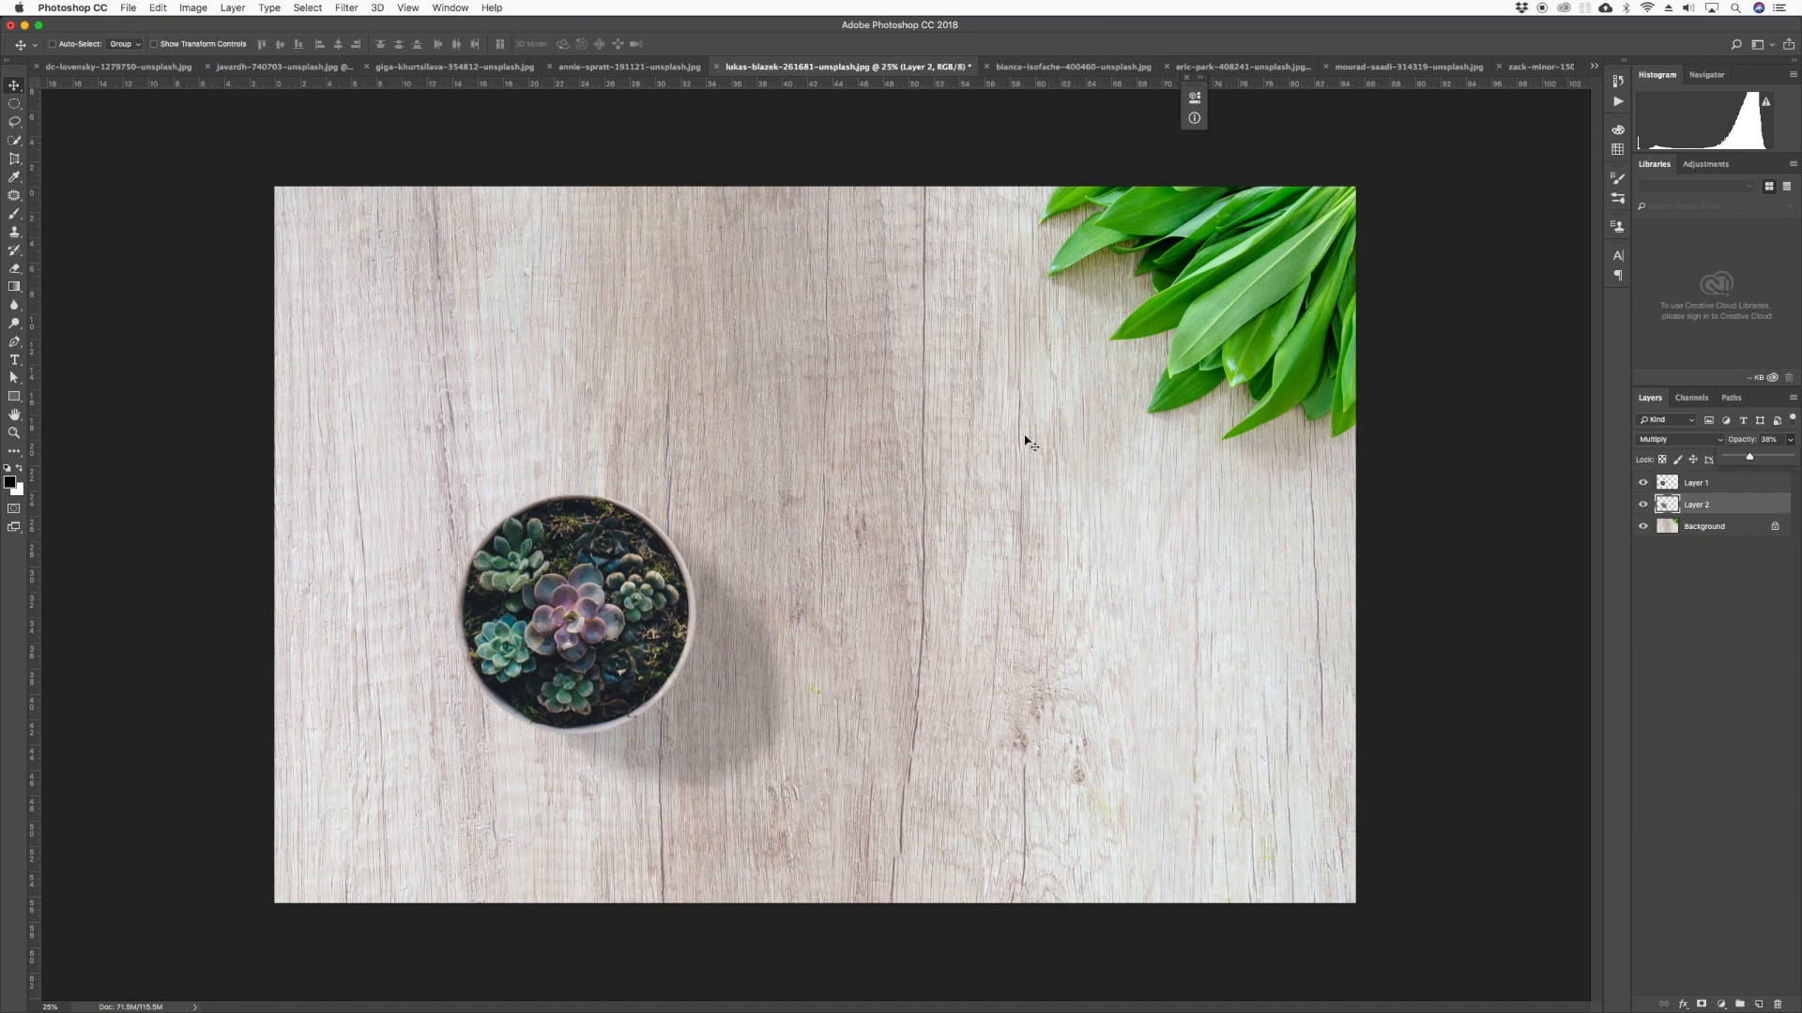
Examine the succulent pot and its cast shadow against the wood background, both from a distance and closer up
{"action": "key", "text": "super+minus"}
{"action": "key", "text": "super+minus"}
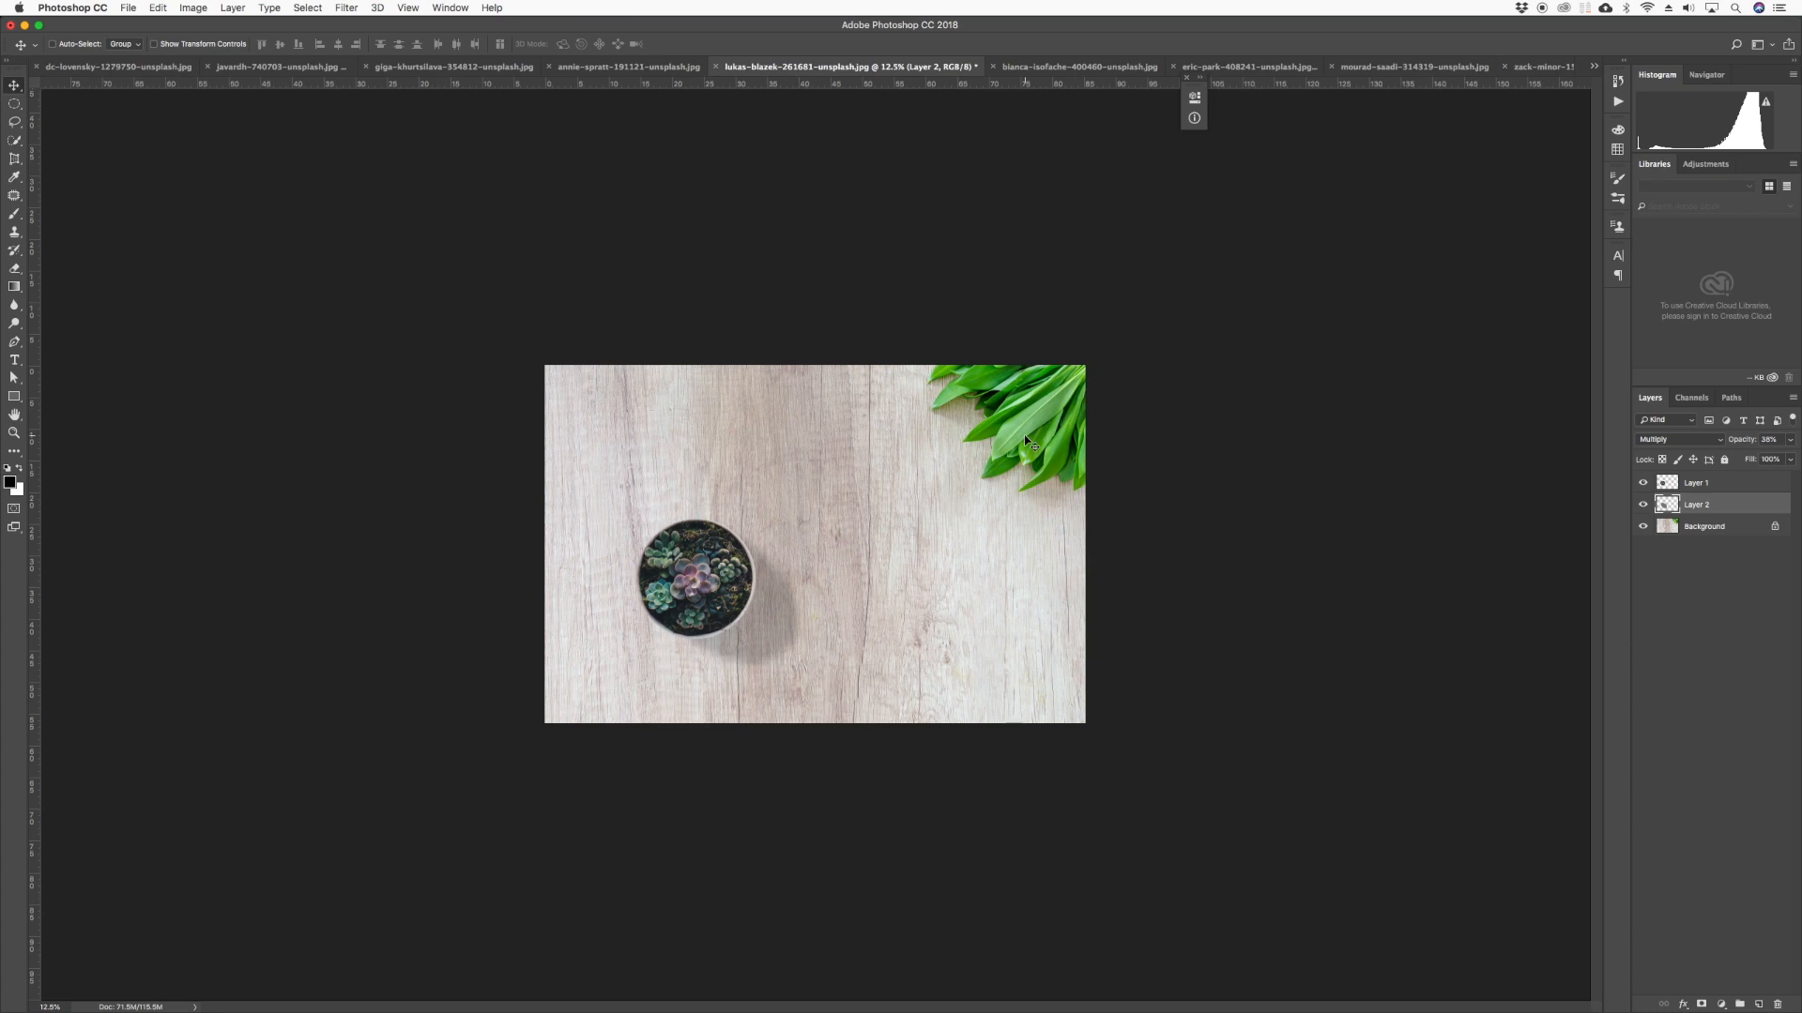
{"action": "key", "text": "super"}
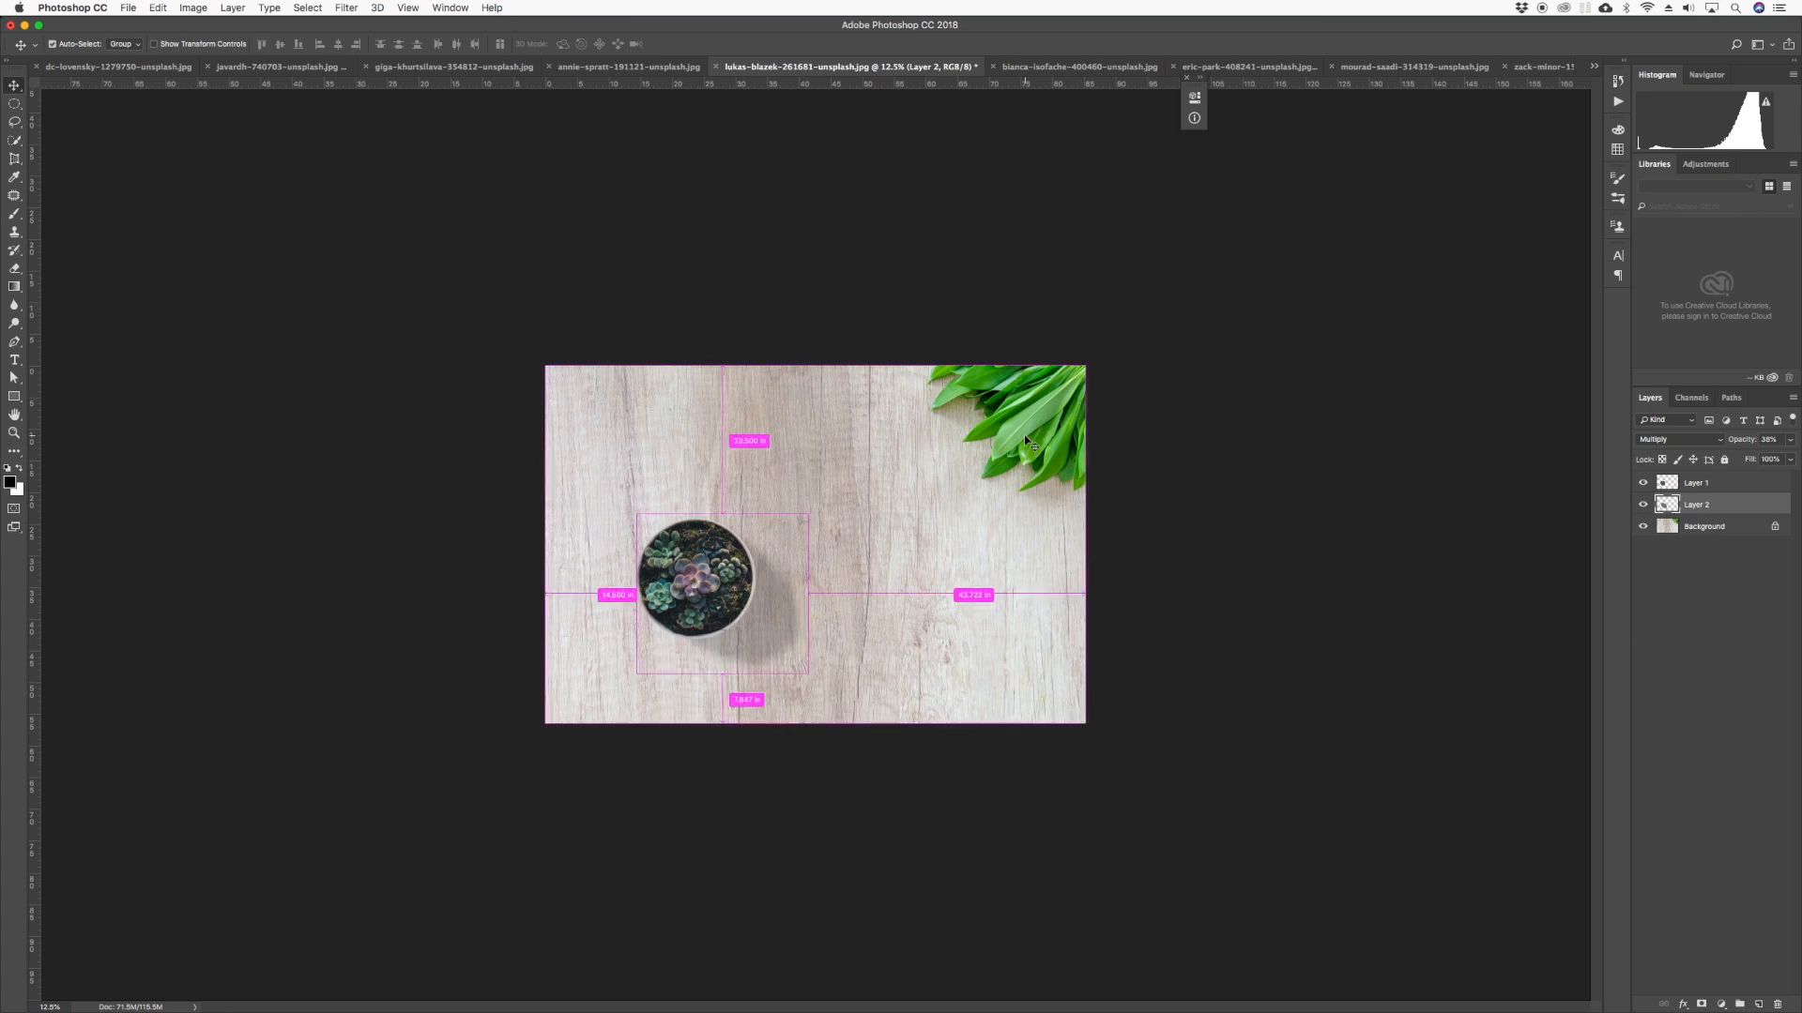
{"action": "key", "text": "super+plus"}
{"action": "key", "text": "super+plus"}
{"action": "key", "text": "super+plus"}
{"action": "key", "text": "super+minus"}
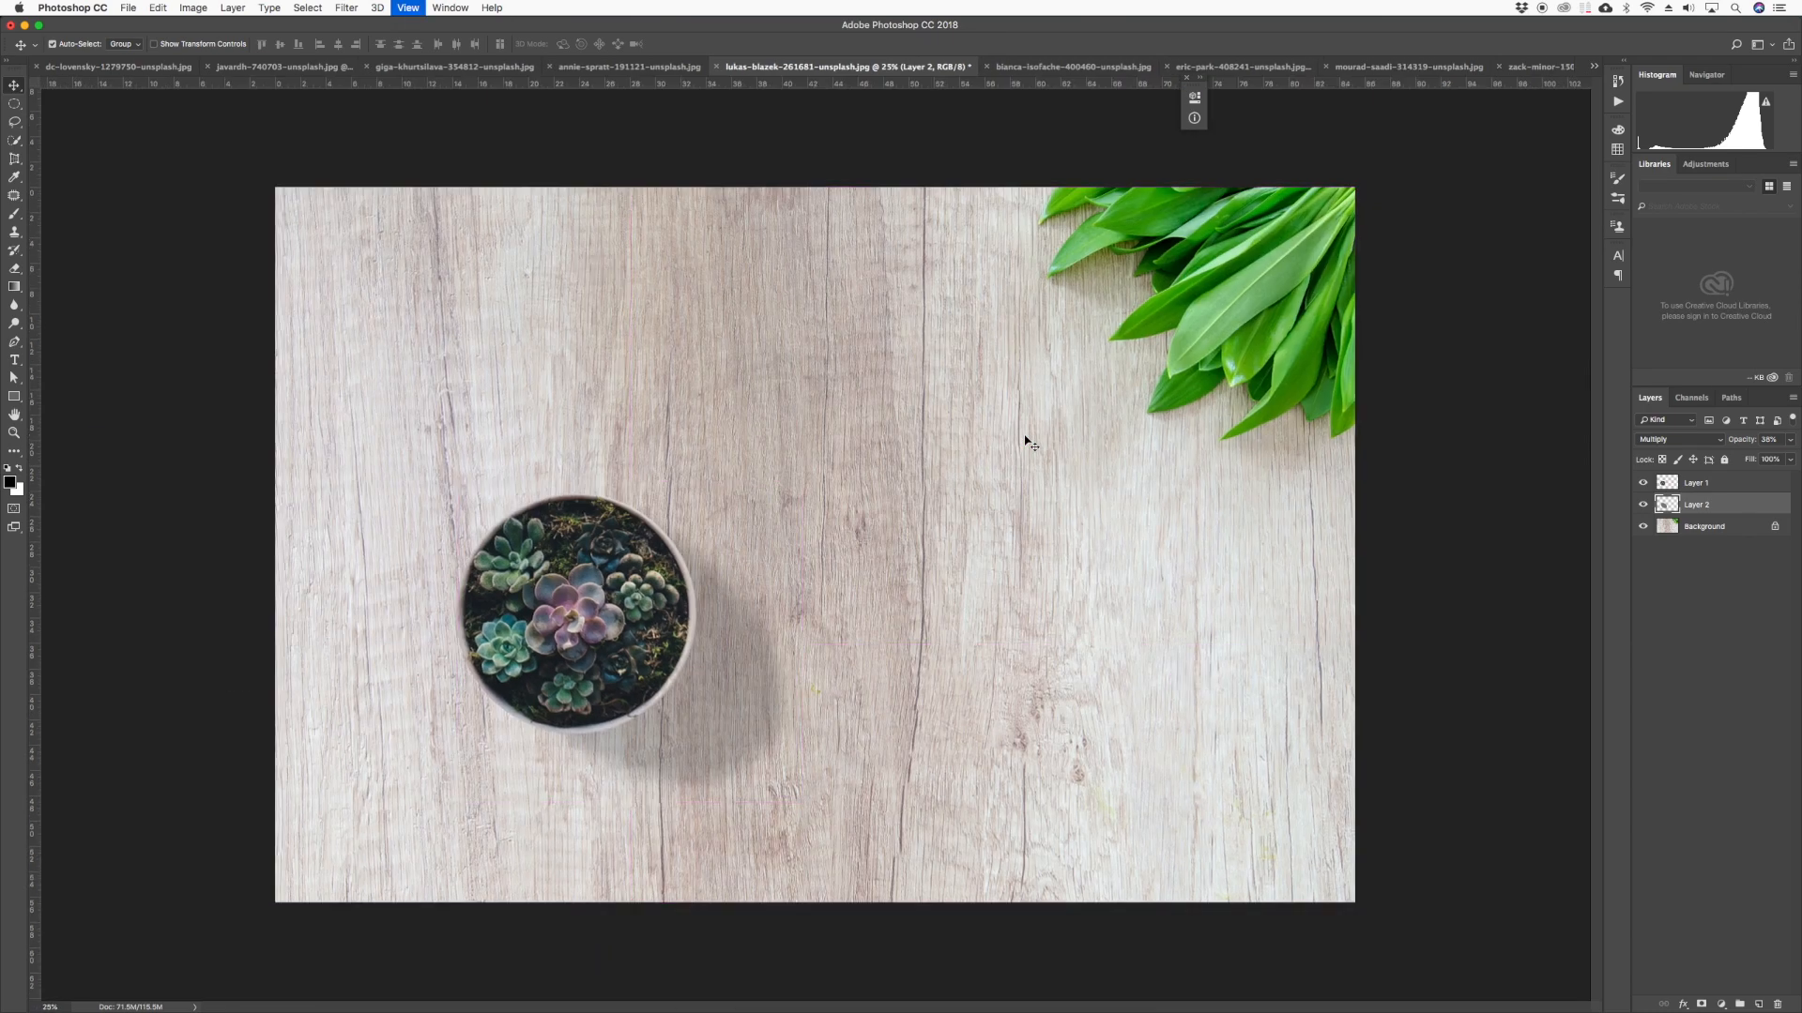
{"action": "key", "text": "super+minus"}
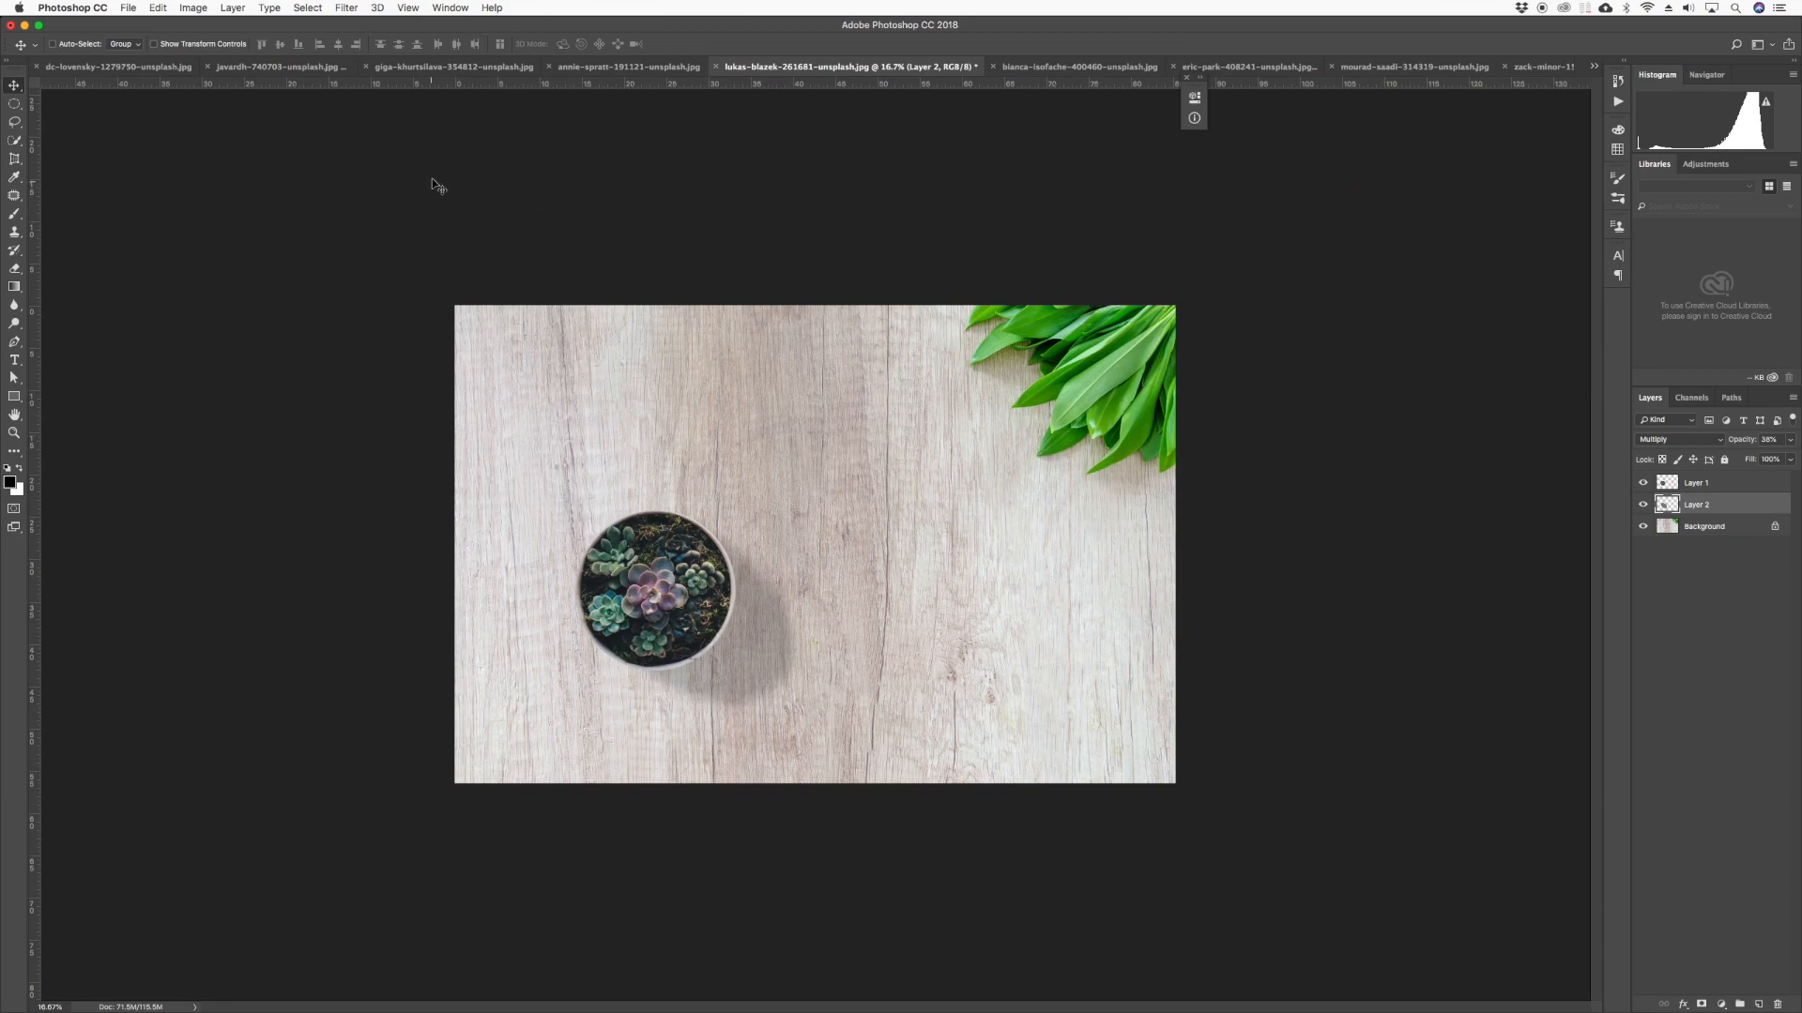
{"action": "key", "text": "super"}
{"action": "key", "text": "super+plus"}
{"action": "key", "text": "super+plus"}
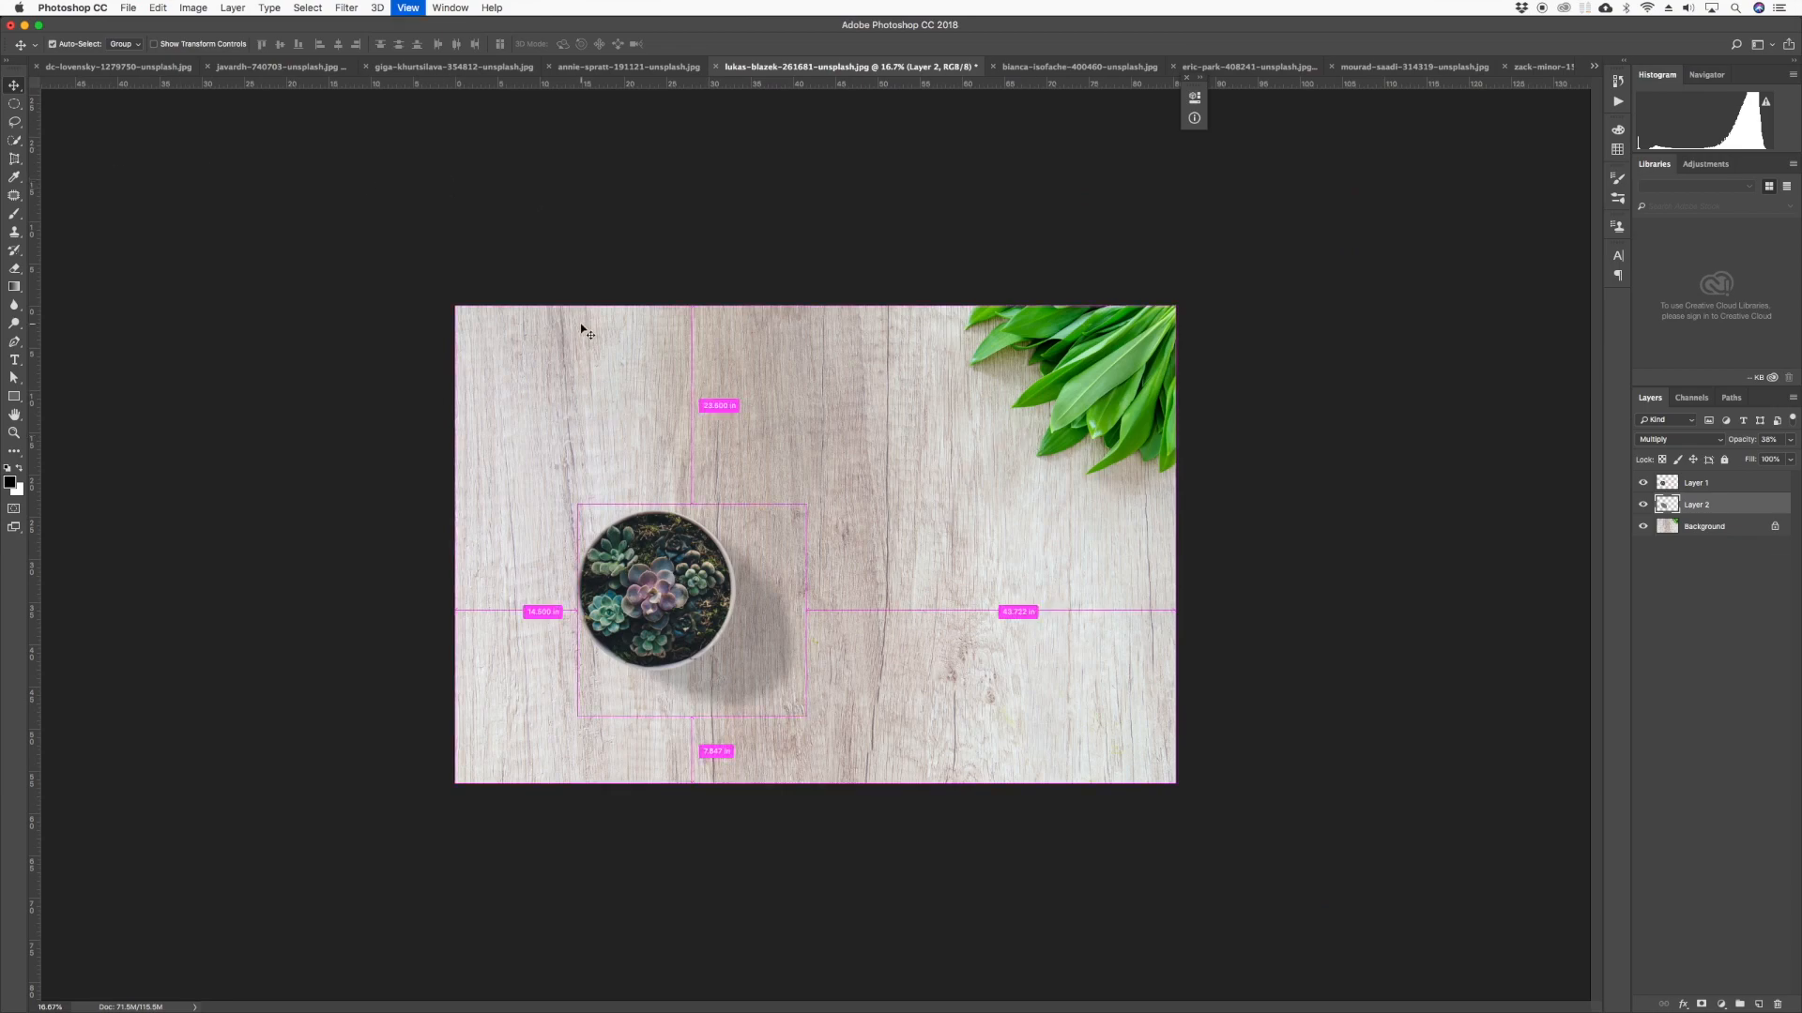
{"action": "key", "text": "super+minus"}
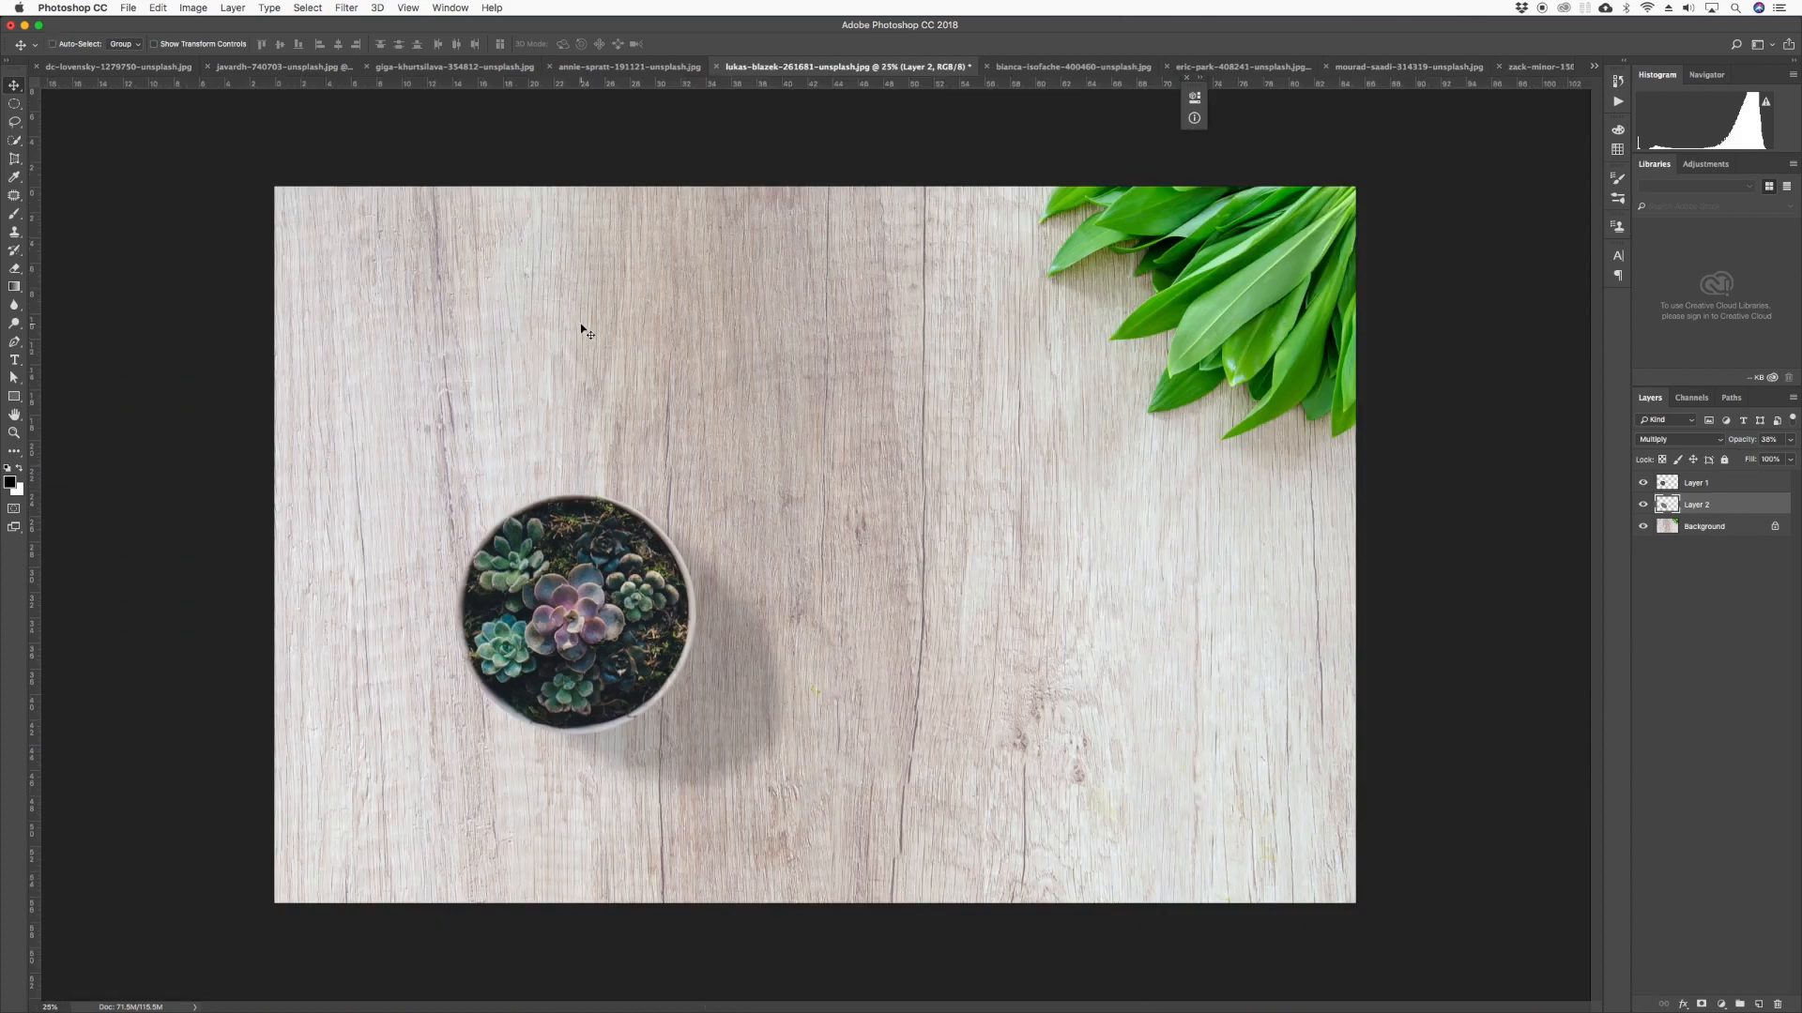